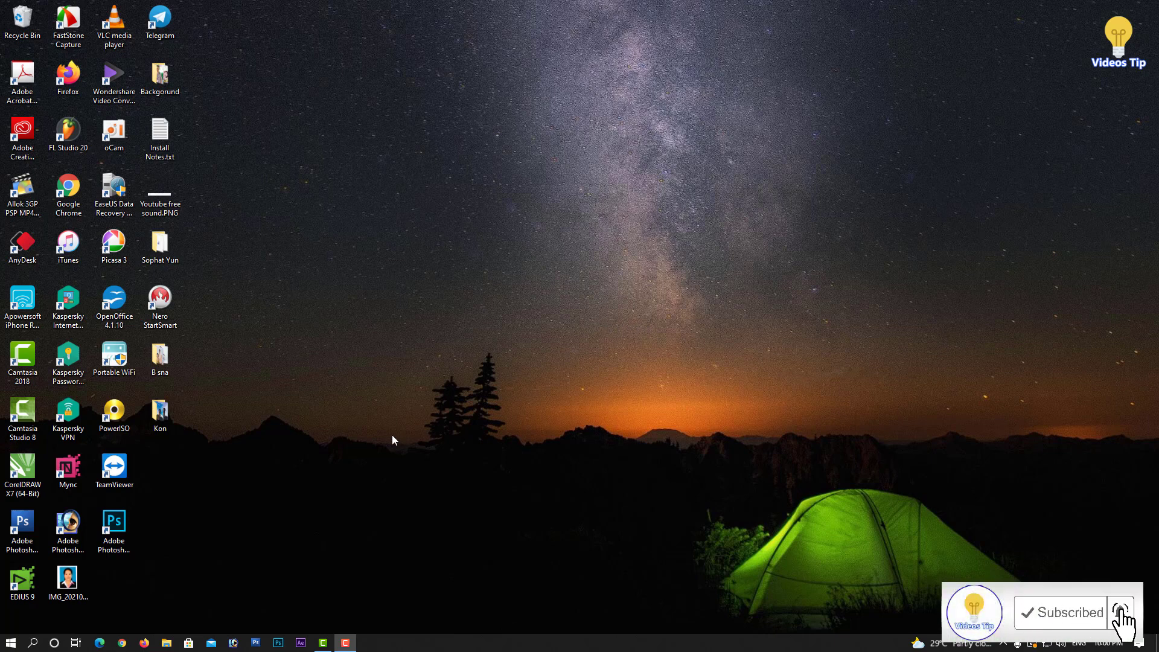
# - Open IMG_20210709_0001.tif from the desktop in a maximized Windows Photo Viewer
pyautogui.click(68, 584)
pyautogui.doubleClick(68, 584)
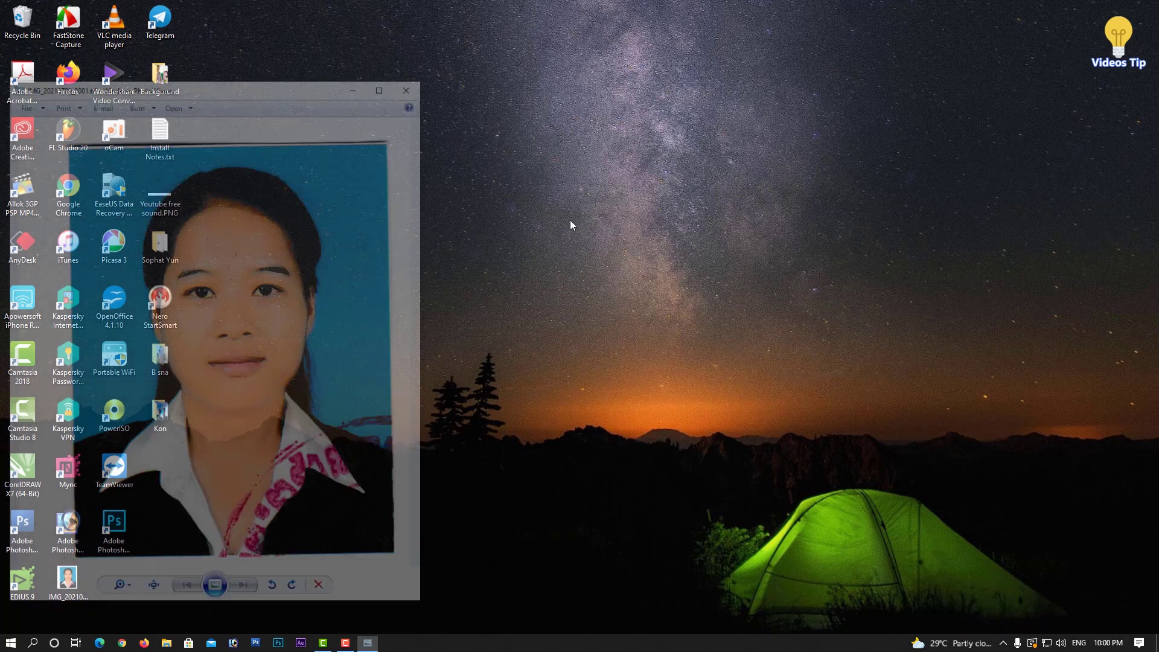
pyautogui.click(385, 84)
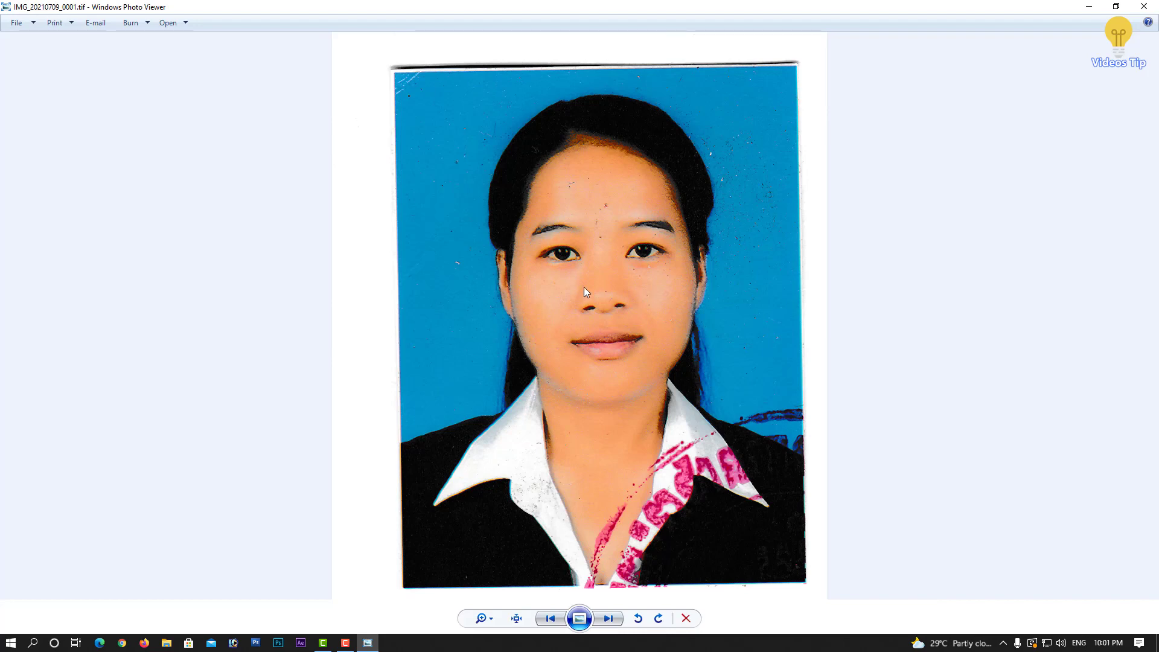
pyautogui.scroll(1, 576, 354)
pyautogui.scroll(1, 576, 352)
pyautogui.scroll(1, 577, 350)
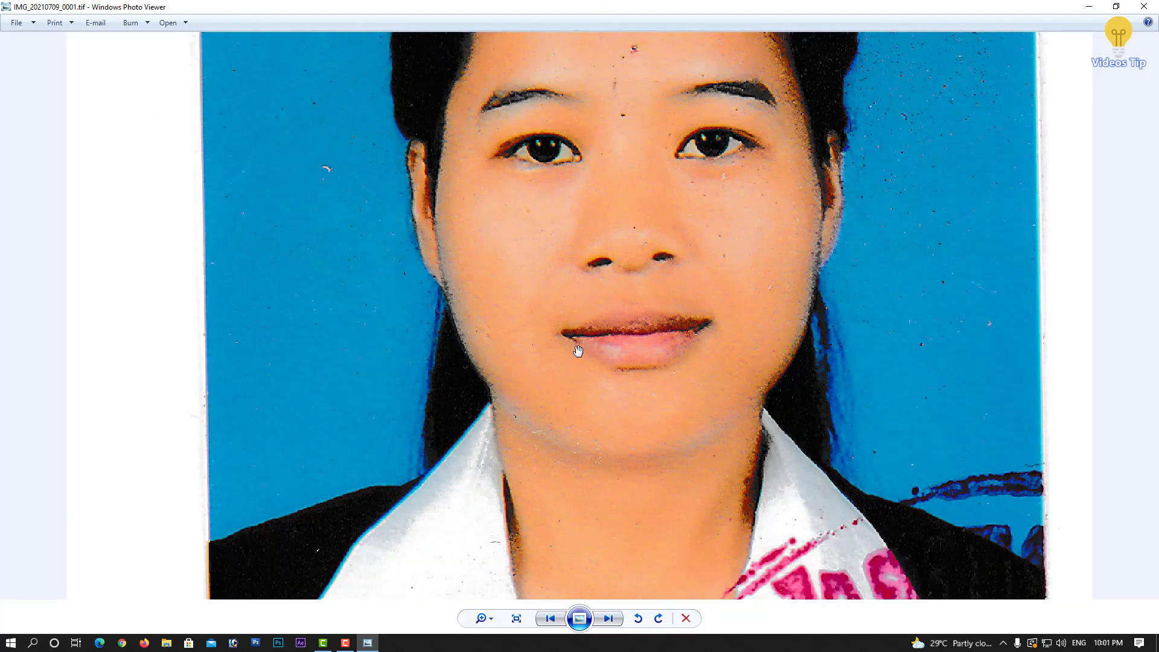
pyautogui.scroll(1, 577, 350)
pyautogui.moveTo(630, 244); pyautogui.dragTo(603, 382)
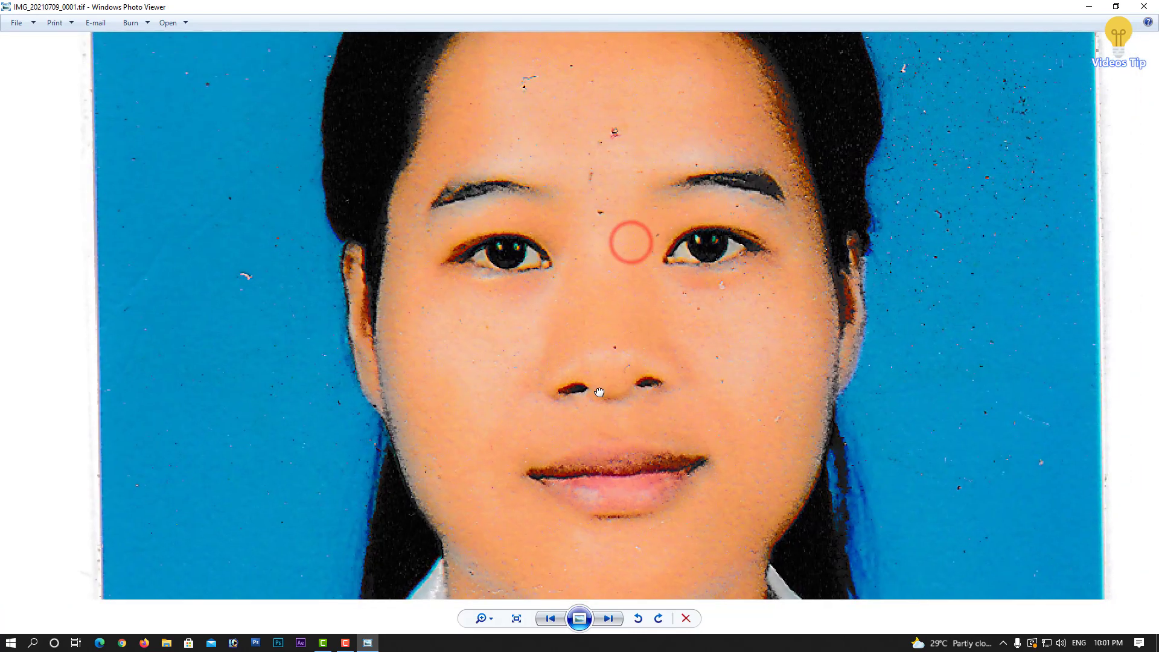
pyautogui.moveTo(621, 173); pyautogui.dragTo(667, 352)
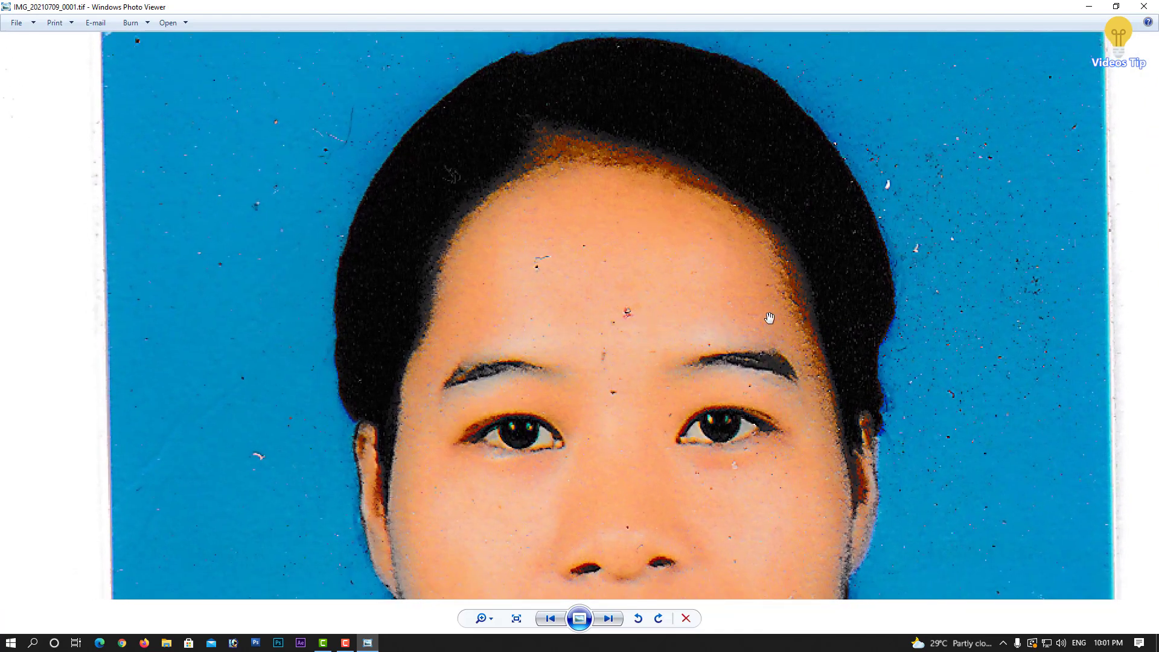
pyautogui.moveTo(649, 460); pyautogui.dragTo(597, 339)
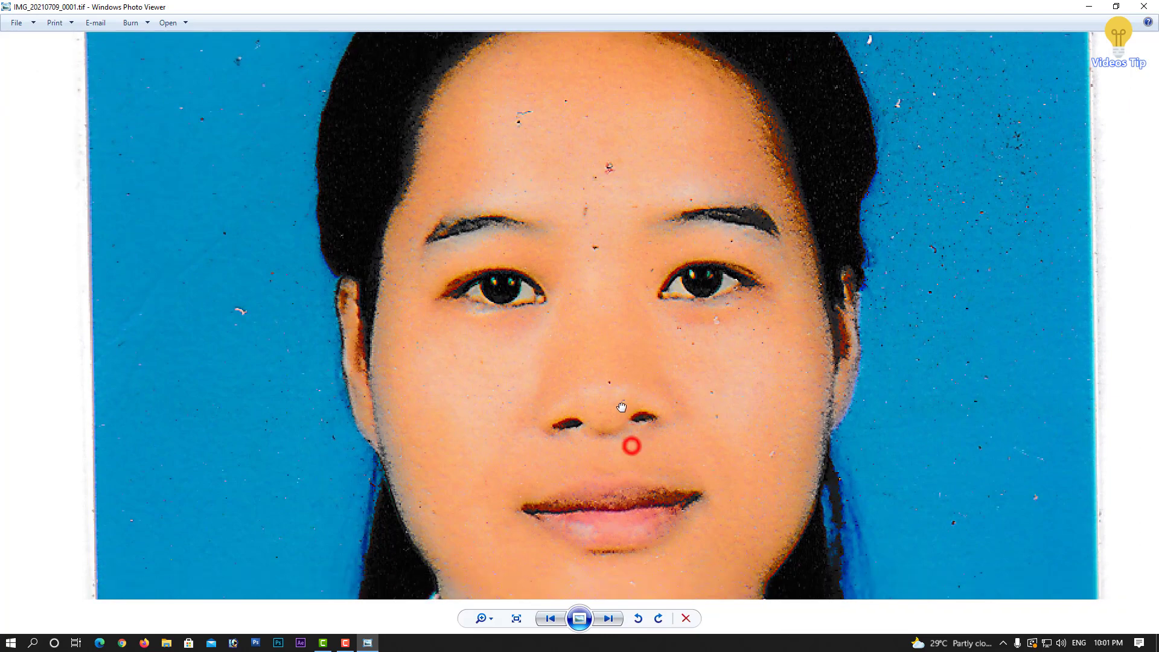
pyautogui.moveTo(628, 442); pyautogui.dragTo(694, 370)
pyautogui.moveTo(724, 452); pyautogui.dragTo(702, 356)
pyautogui.moveTo(694, 448); pyautogui.dragTo(681, 388)
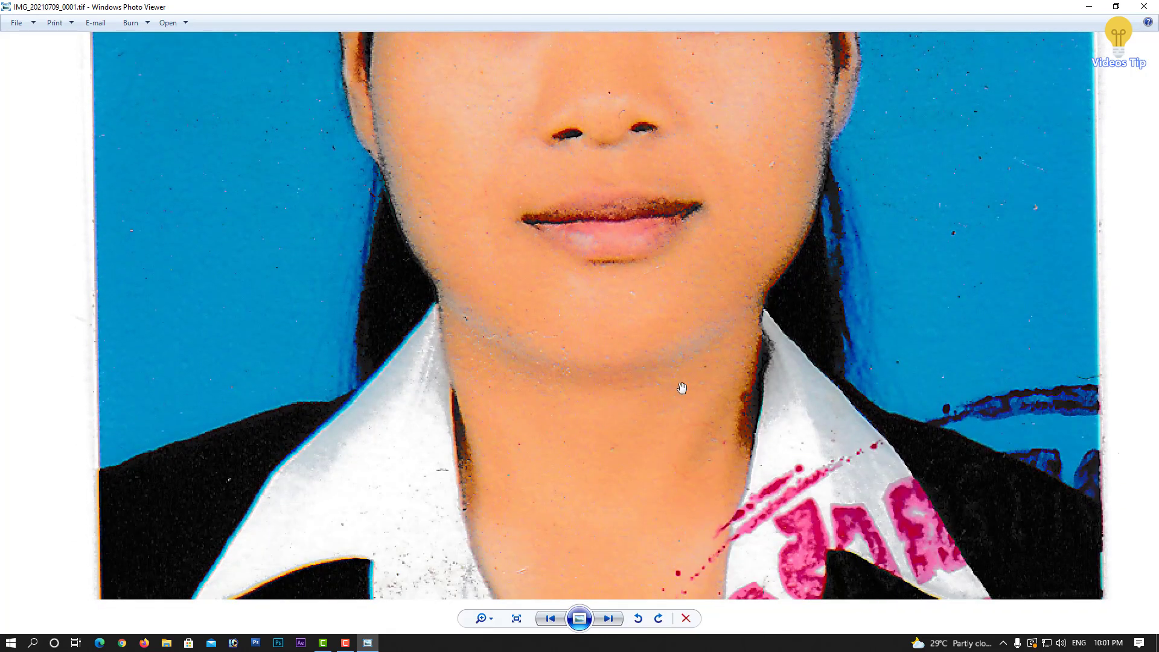
pyautogui.moveTo(662, 427); pyautogui.dragTo(662, 354)
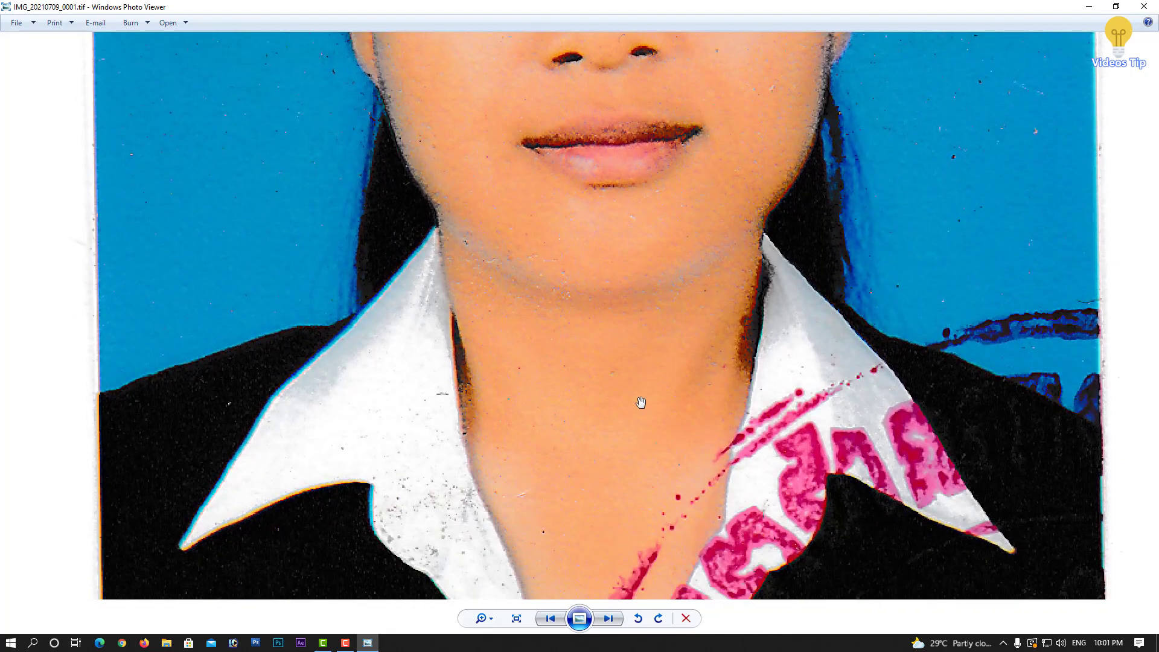
pyautogui.moveTo(622, 256)
pyautogui.mouseDown()
pyautogui.moveTo(626, 383)
pyautogui.moveTo(646, 394)
pyautogui.mouseUp()
pyautogui.scroll(-5, 648, 381)
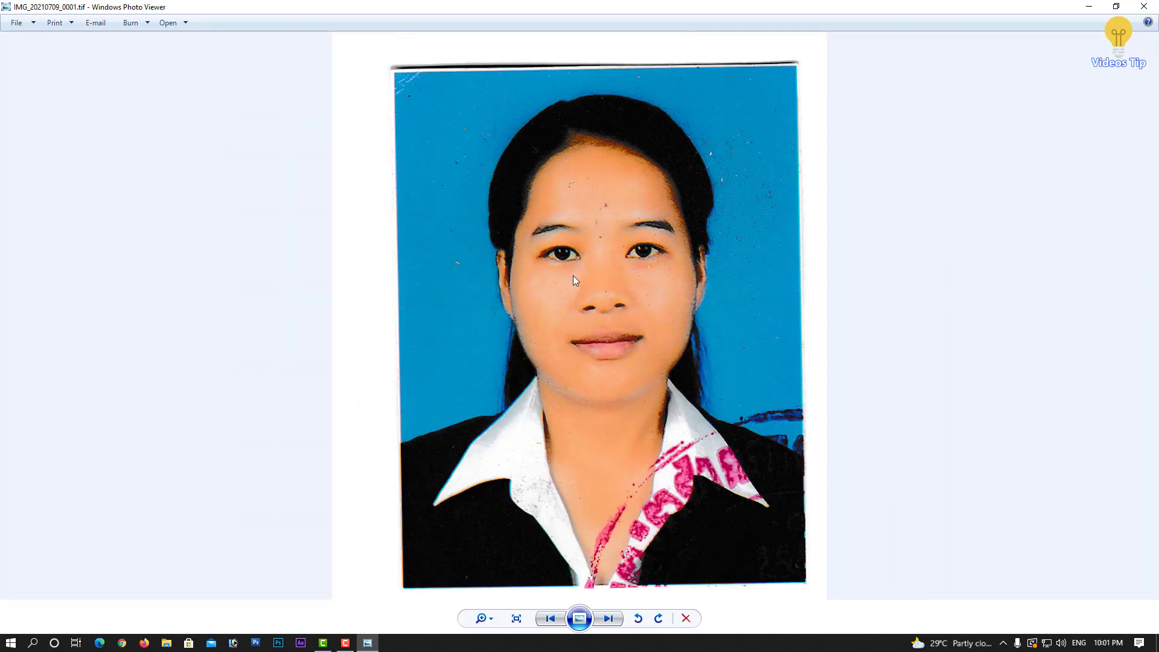
pyautogui.scroll(4, 573, 275)
pyautogui.scroll(2, 178, 151)
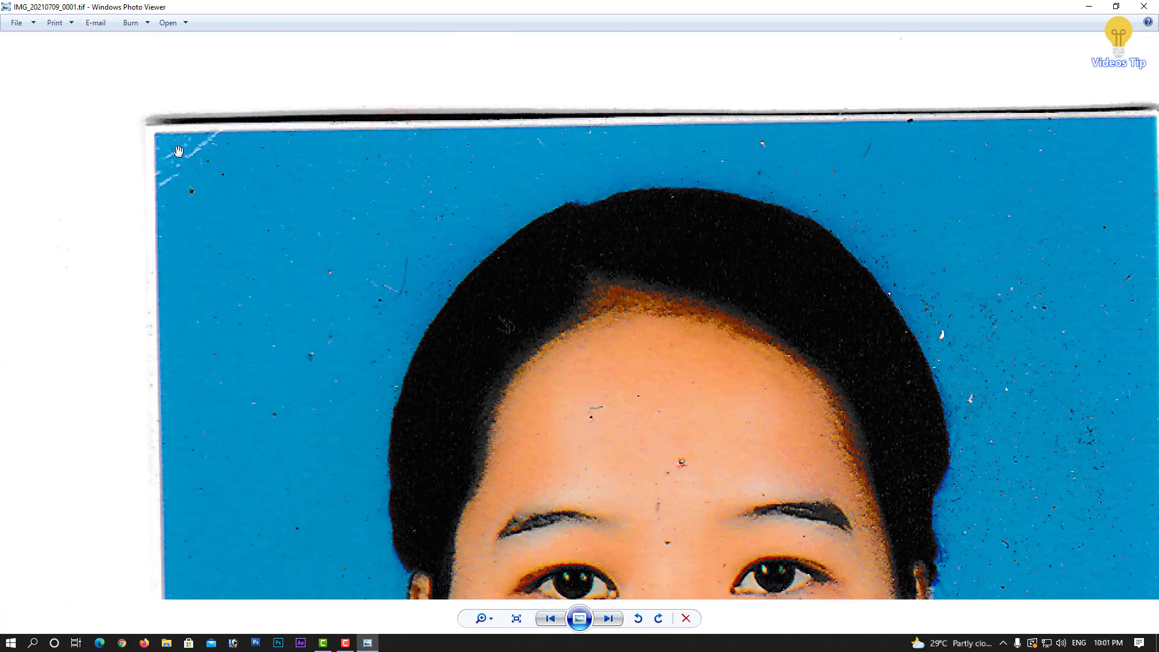
pyautogui.moveTo(799, 493); pyautogui.dragTo(729, 230)
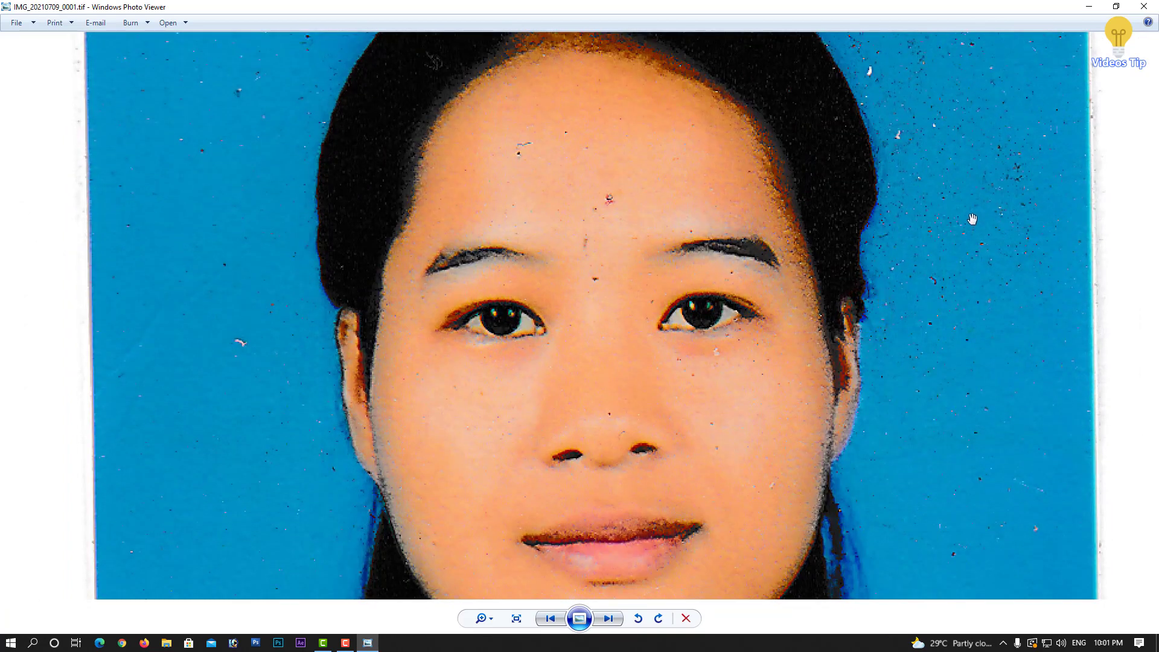
pyautogui.moveTo(836, 460)
pyautogui.mouseDown()
pyautogui.moveTo(758, 258)
pyautogui.moveTo(706, 225)
pyautogui.mouseUp()
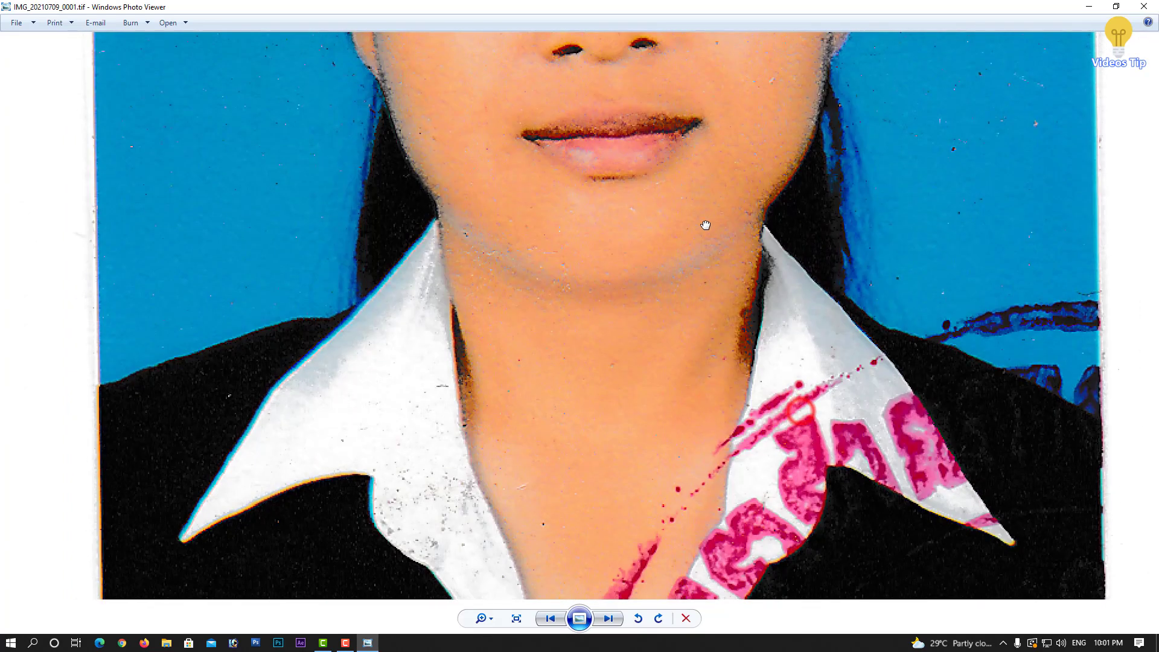
pyautogui.moveTo(710, 514); pyautogui.dragTo(710, 376)
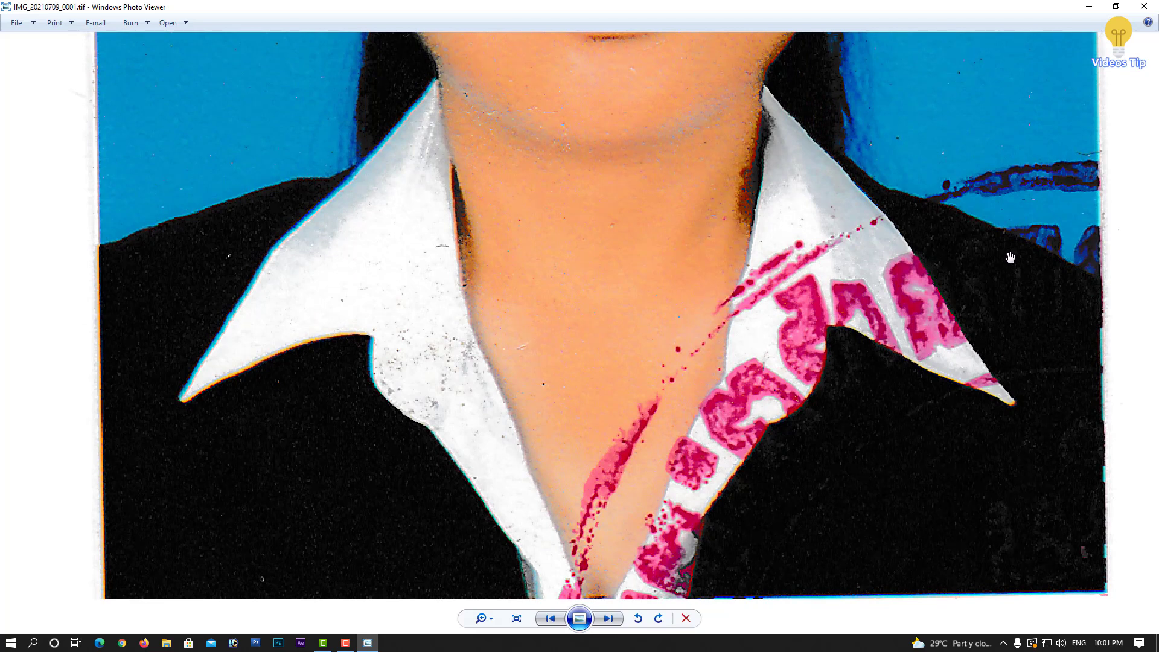
pyautogui.scroll(-5, 1011, 258)
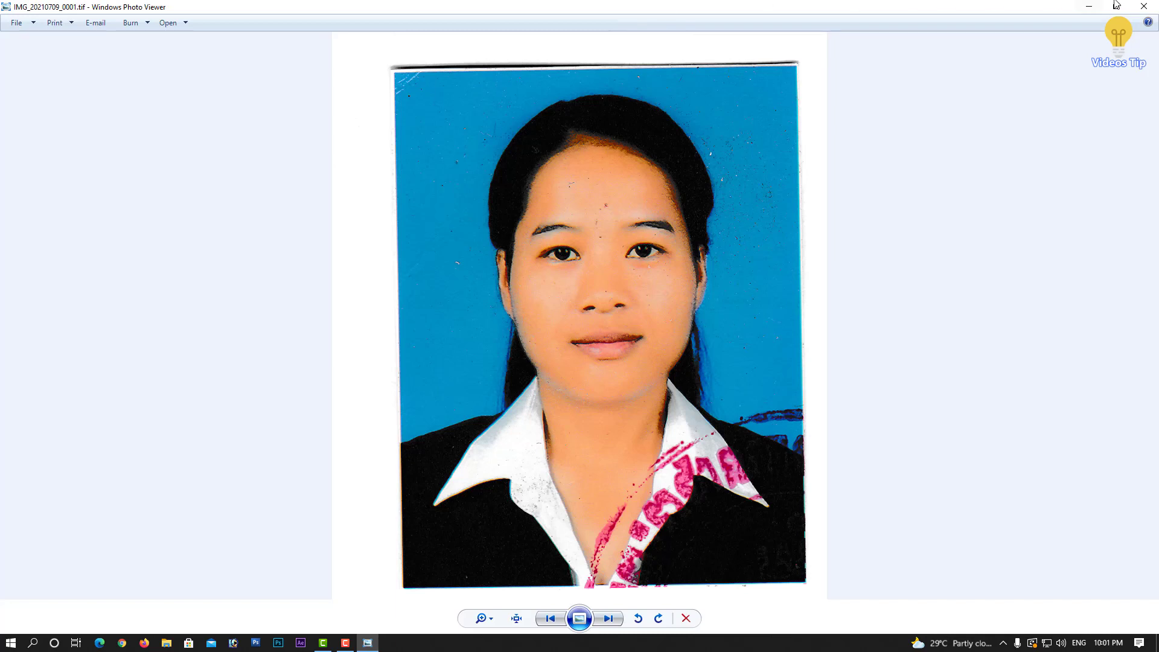
# - Close Windows Photo Viewer, deselect the file, and refresh the desktop from its context menu
pyautogui.click(1143, 6)
pyautogui.click(514, 228)
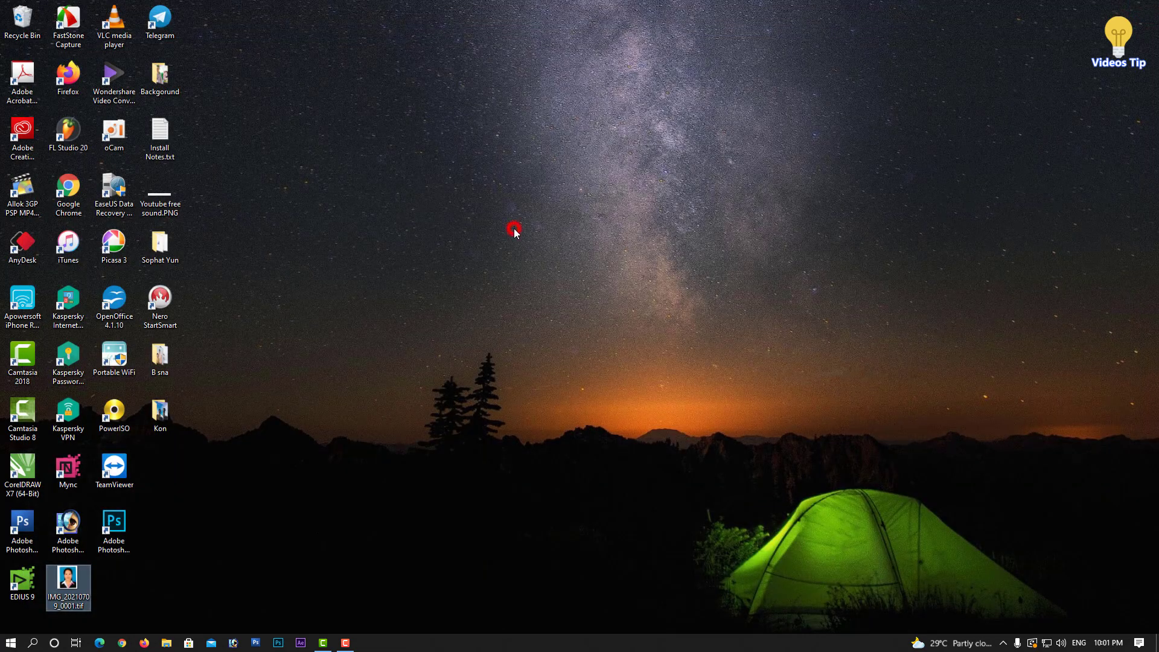
pyautogui.rightClick(444, 216)
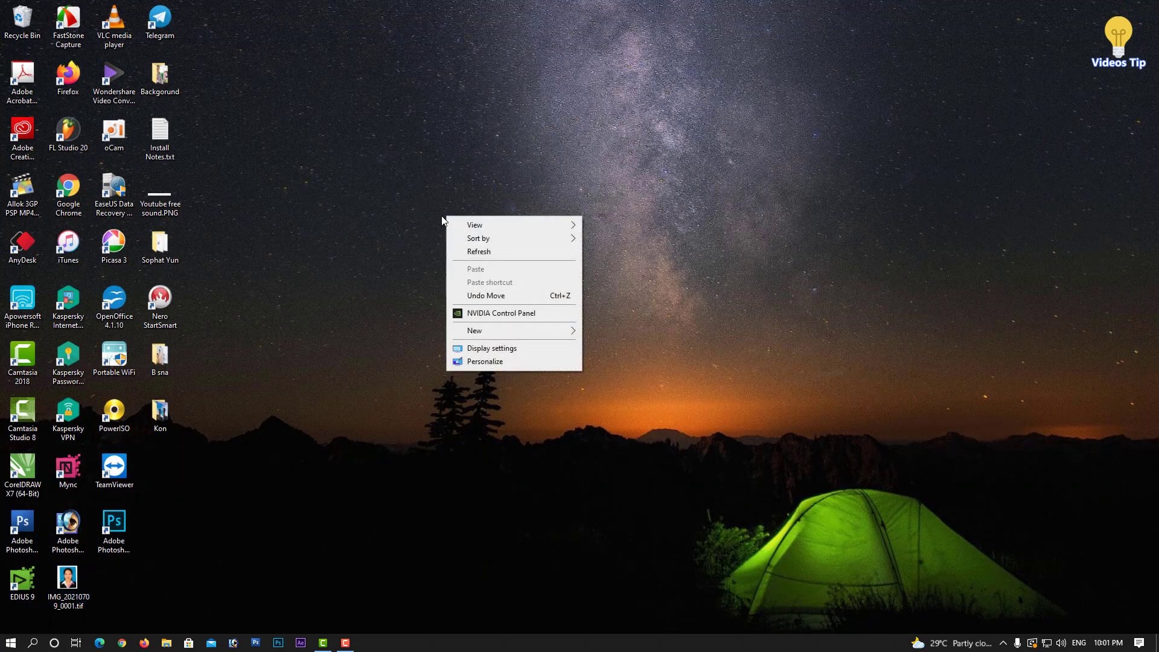
pyautogui.click(507, 253)
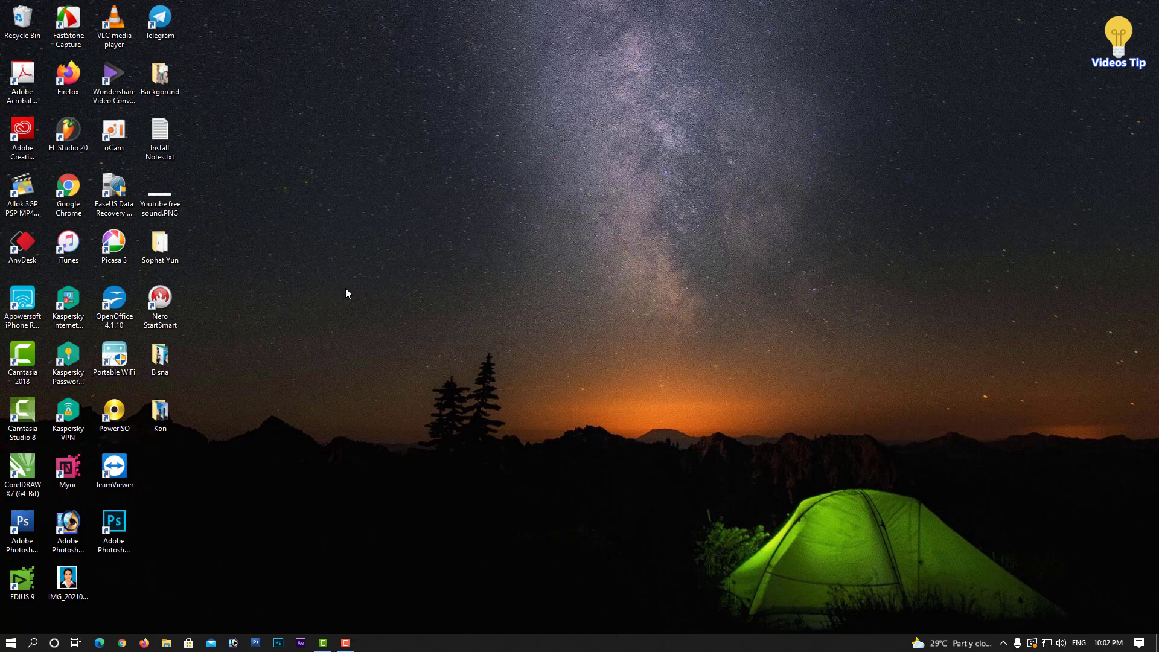
# - Launch Photoshop maximized and open IMG_20210709_0001.tif in a maximized document window
pyautogui.click(255, 643)
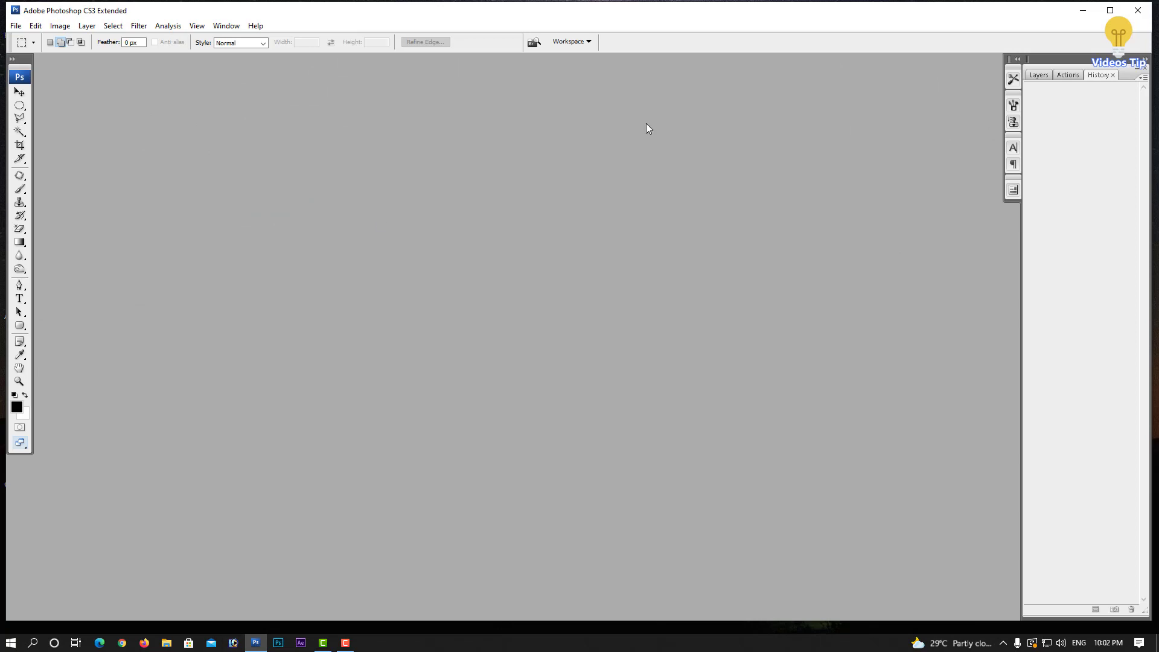
pyautogui.click(1109, 10)
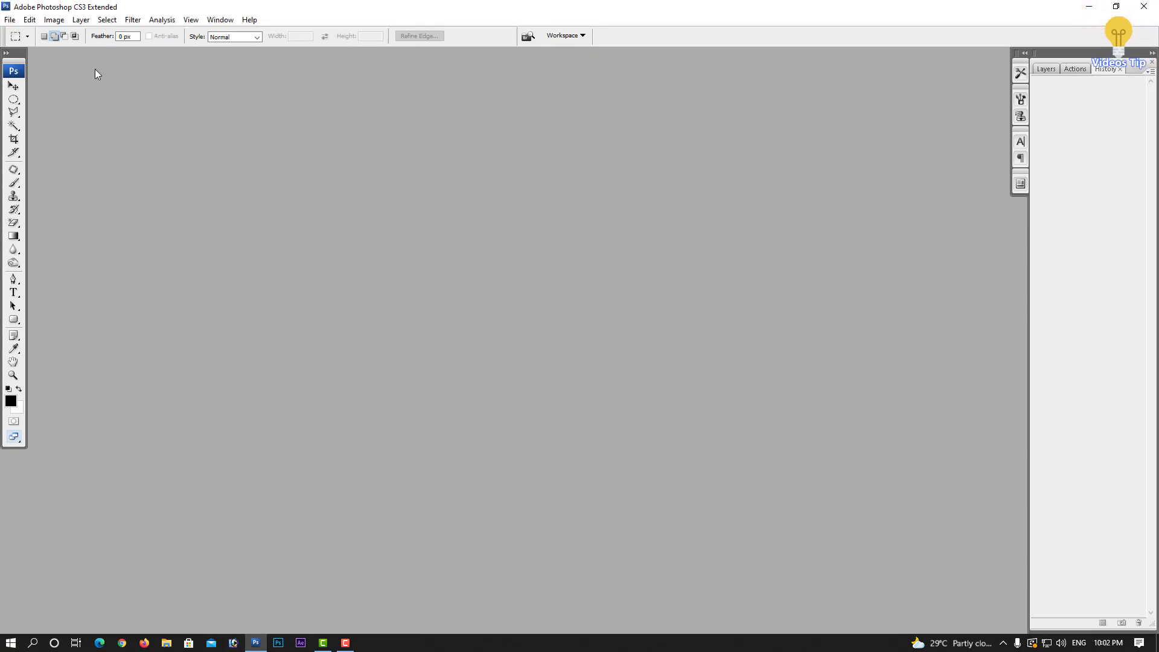
pyautogui.click(10, 20)
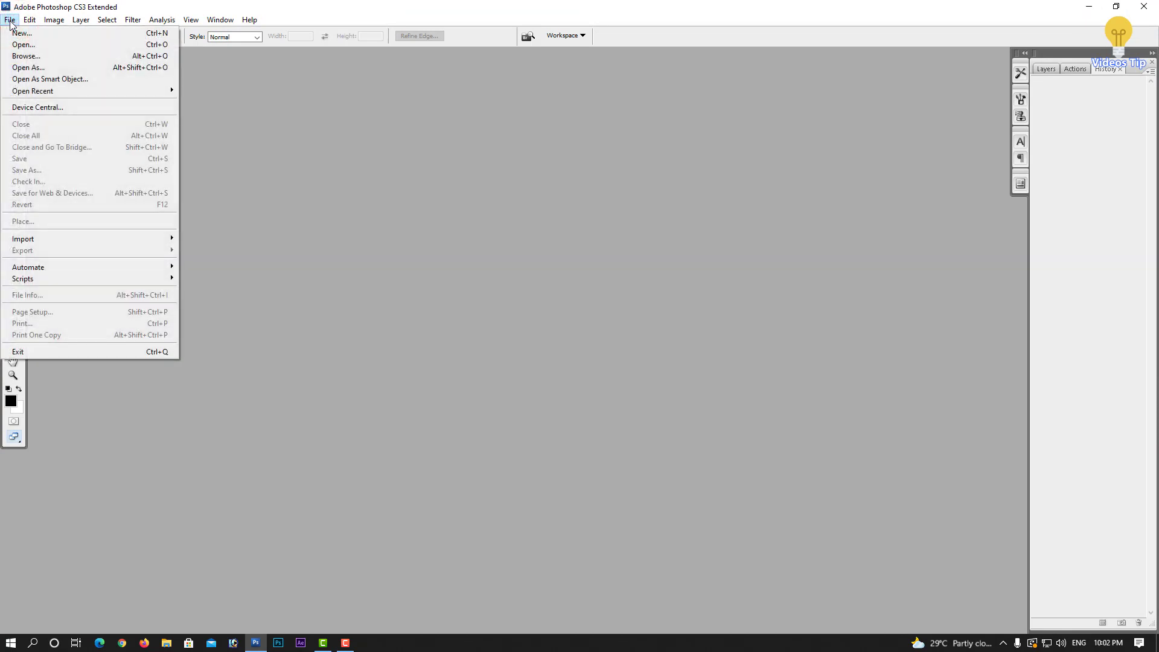
pyautogui.click(25, 46)
pyautogui.click(631, 235)
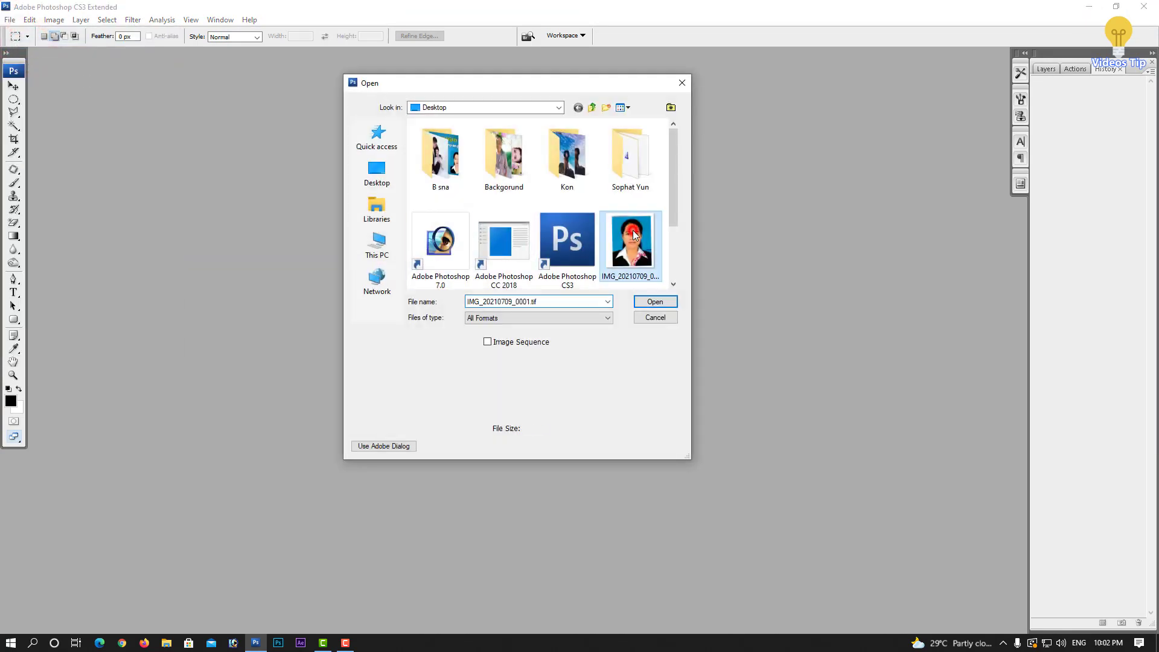
pyautogui.click(667, 300)
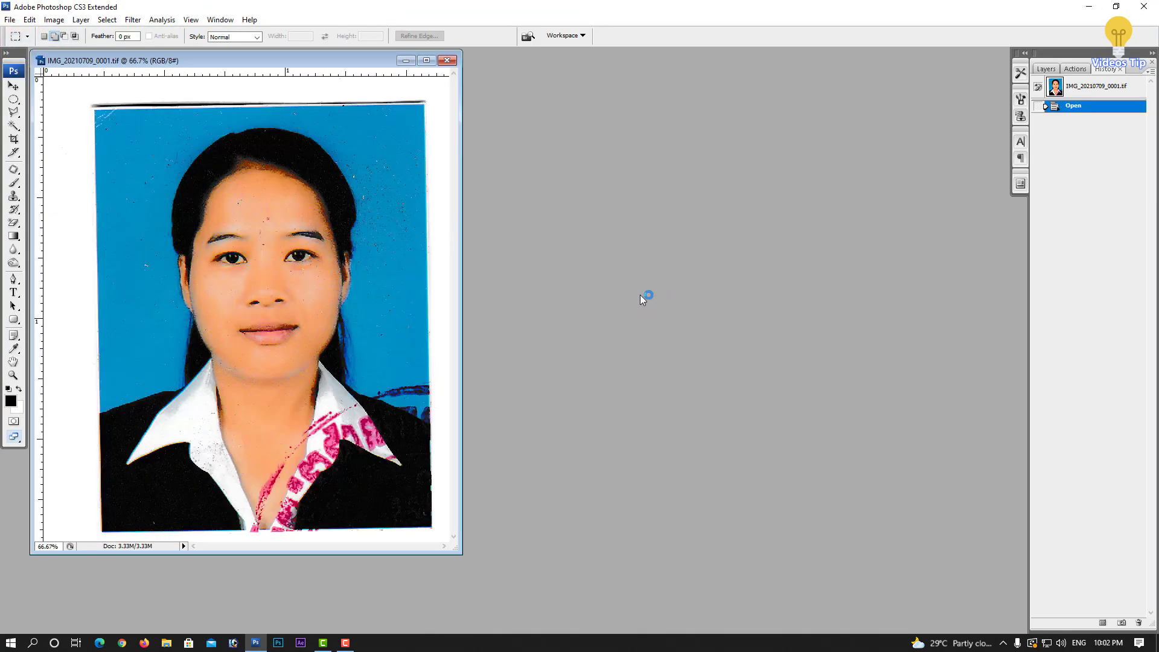
pyautogui.click(426, 61)
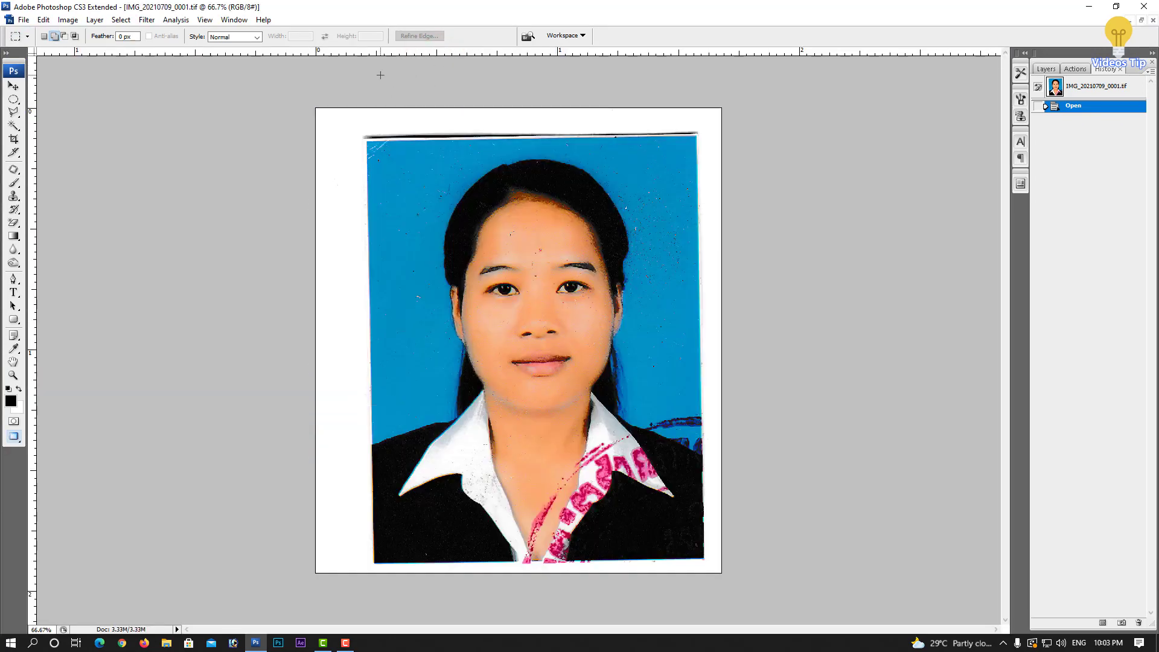
# - Hide the rulers with Ctrl+R and set the zoom to about 67%
pyautogui.hotkey('ctrl', '0')
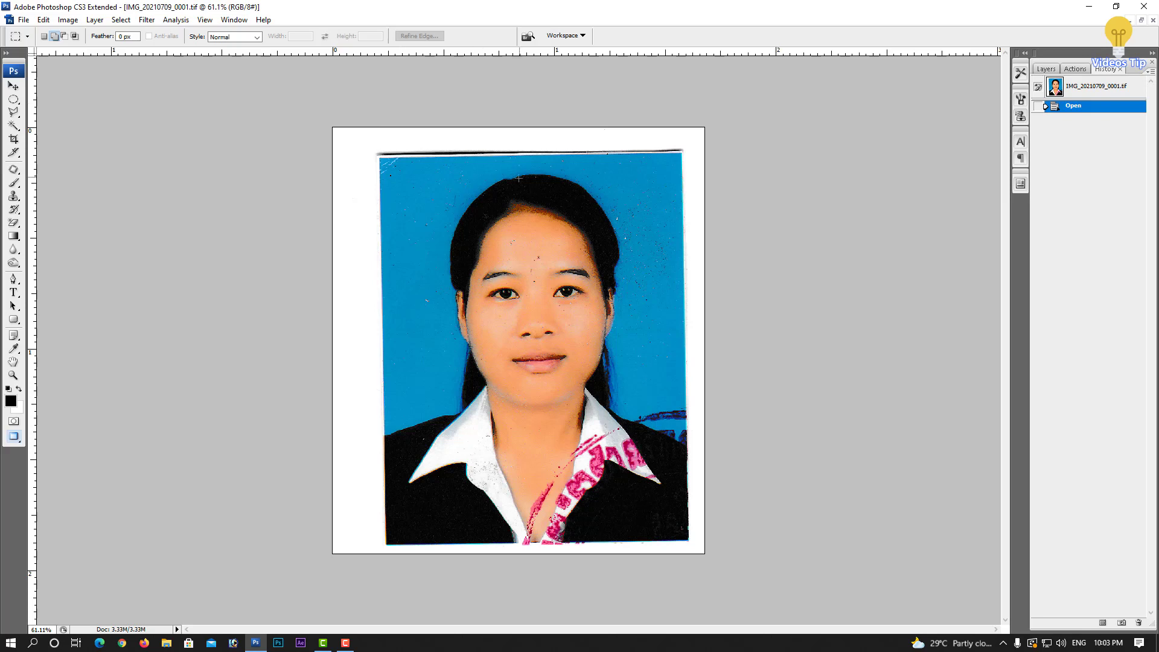
pyautogui.scroll(1, 519, 177)
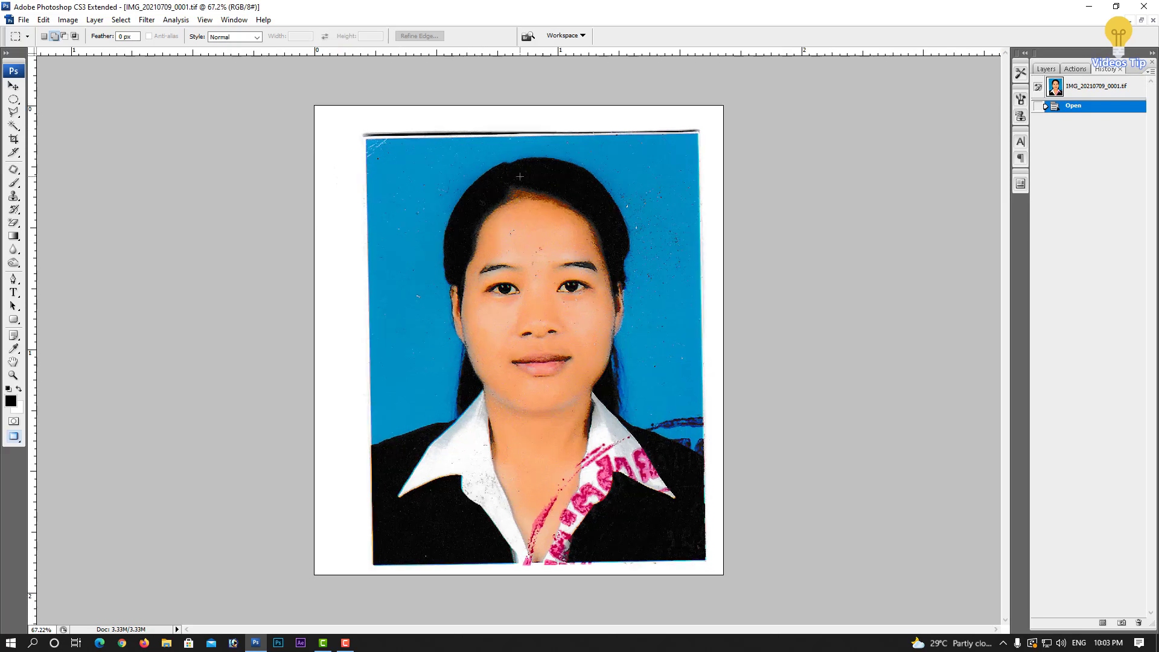
pyautogui.scroll(-2, 520, 176)
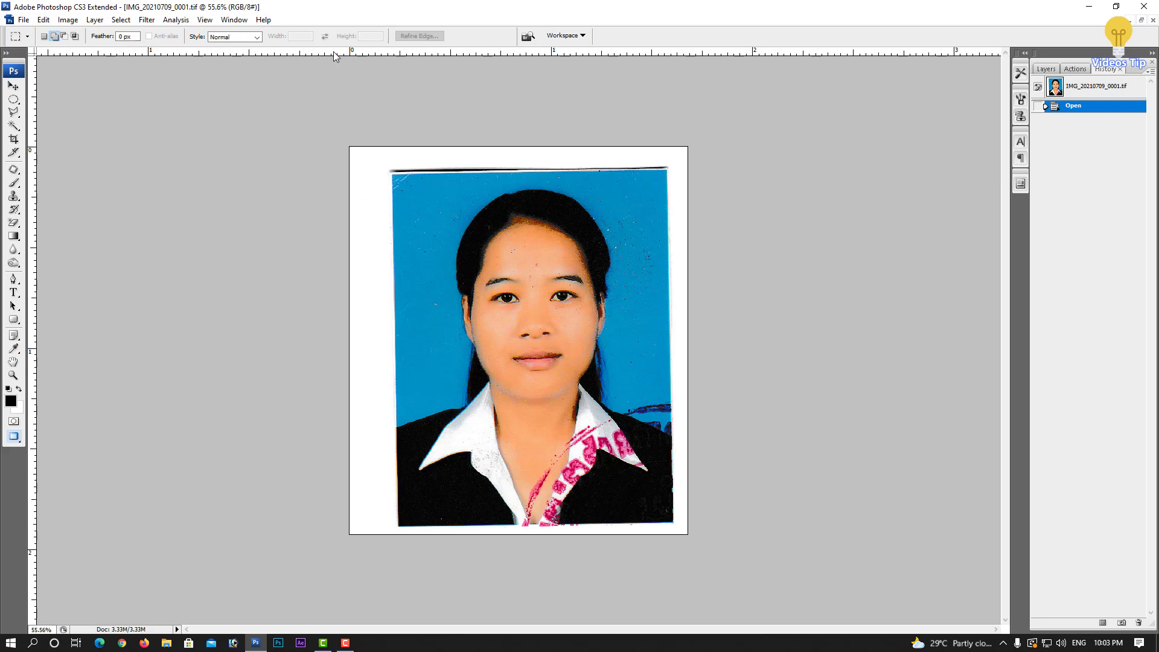
pyautogui.hotkey('ctrl', 'r')
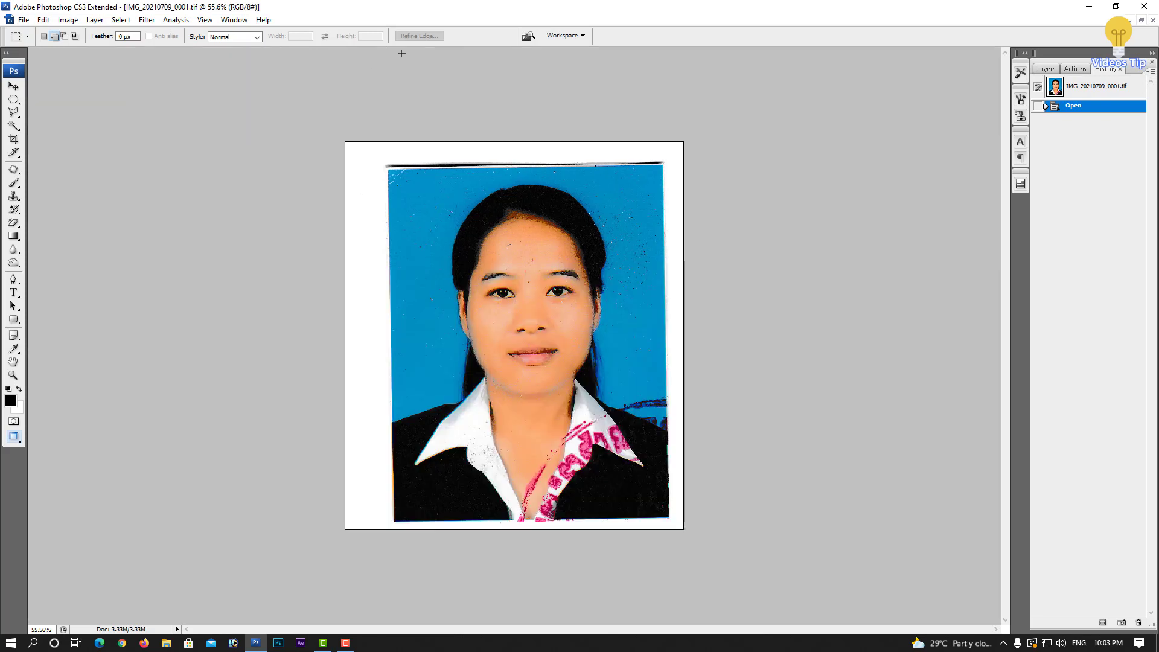
pyautogui.hotkey('ctrl', '+')
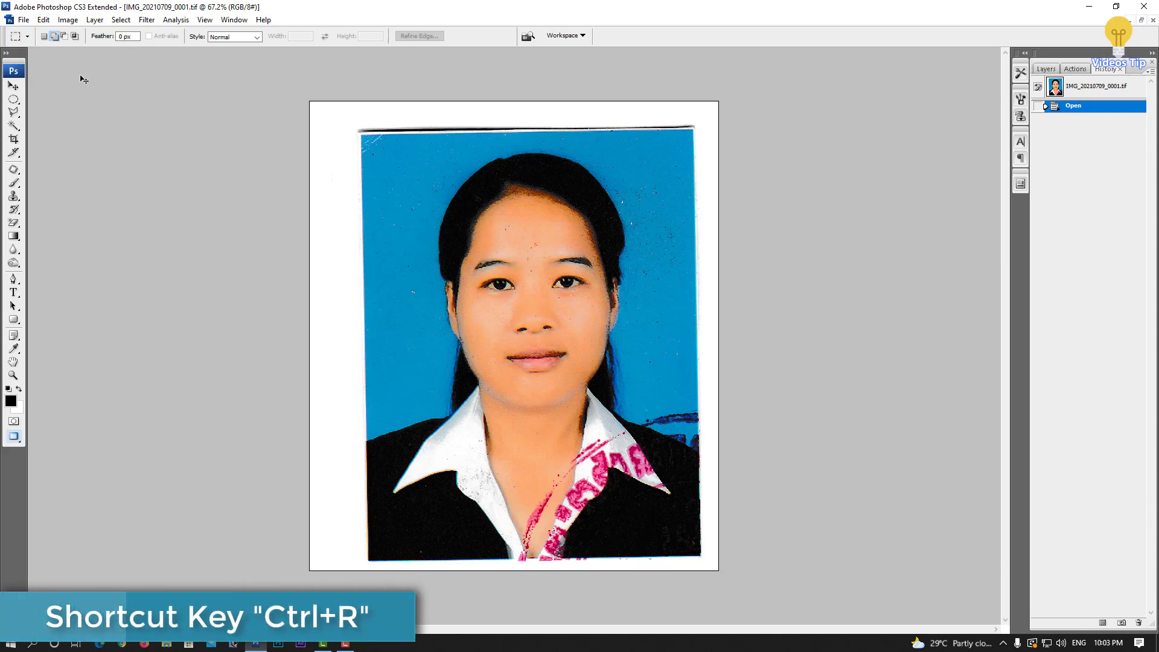
# - Show the rulers and drop a horizontal guide along the photo's skewed top edge
pyautogui.hotkey('ctrl', 'r')
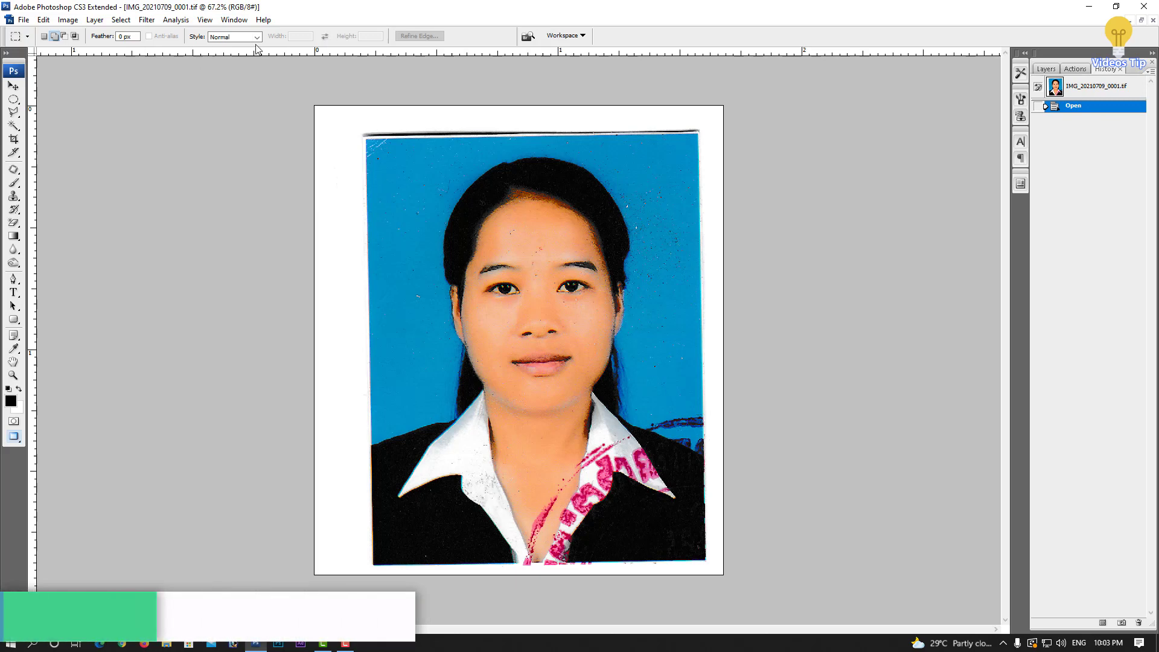
pyautogui.moveTo(73, 53); pyautogui.dragTo(315, 63)
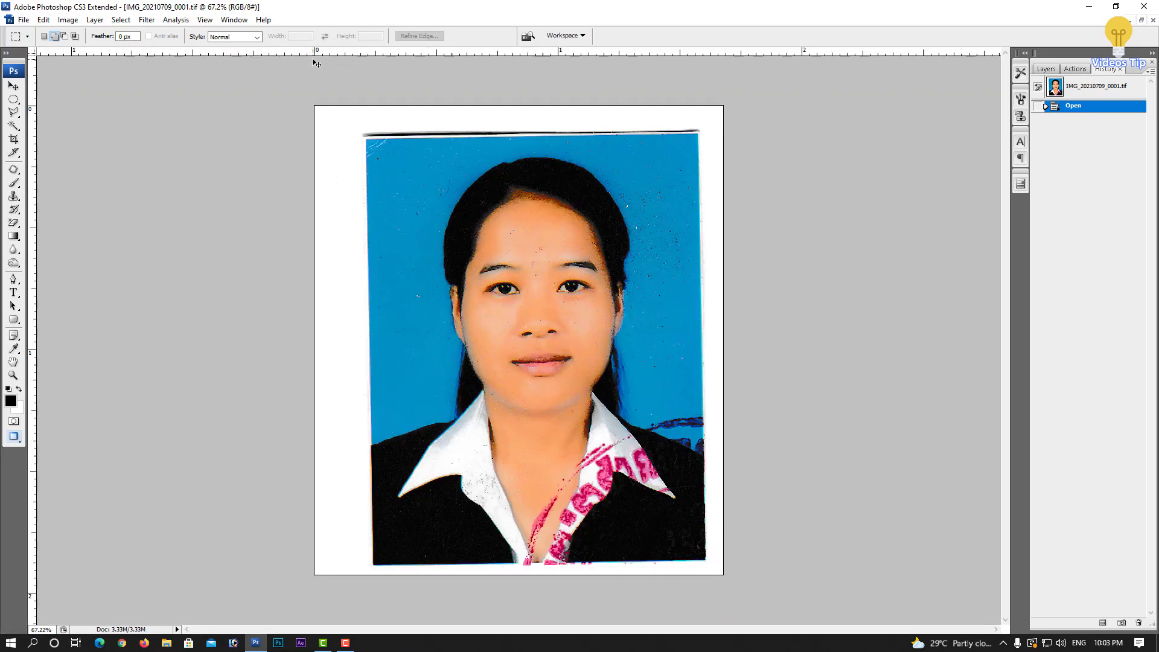
pyautogui.moveTo(315, 63); pyautogui.dragTo(40, 171)
pyautogui.scroll(1, 571, 129)
pyautogui.scroll(1, 571, 129)
pyautogui.scroll(-1, 570, 135)
pyautogui.moveTo(515, 54); pyautogui.dragTo(524, 130)
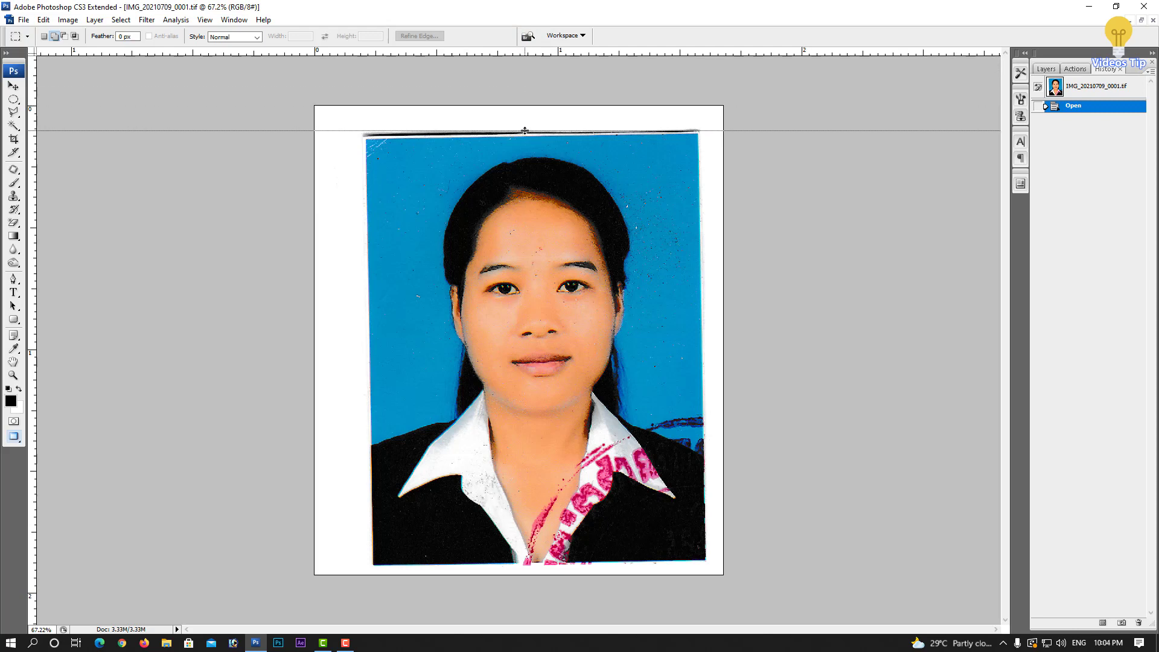
pyautogui.moveTo(524, 131); pyautogui.dragTo(525, 131)
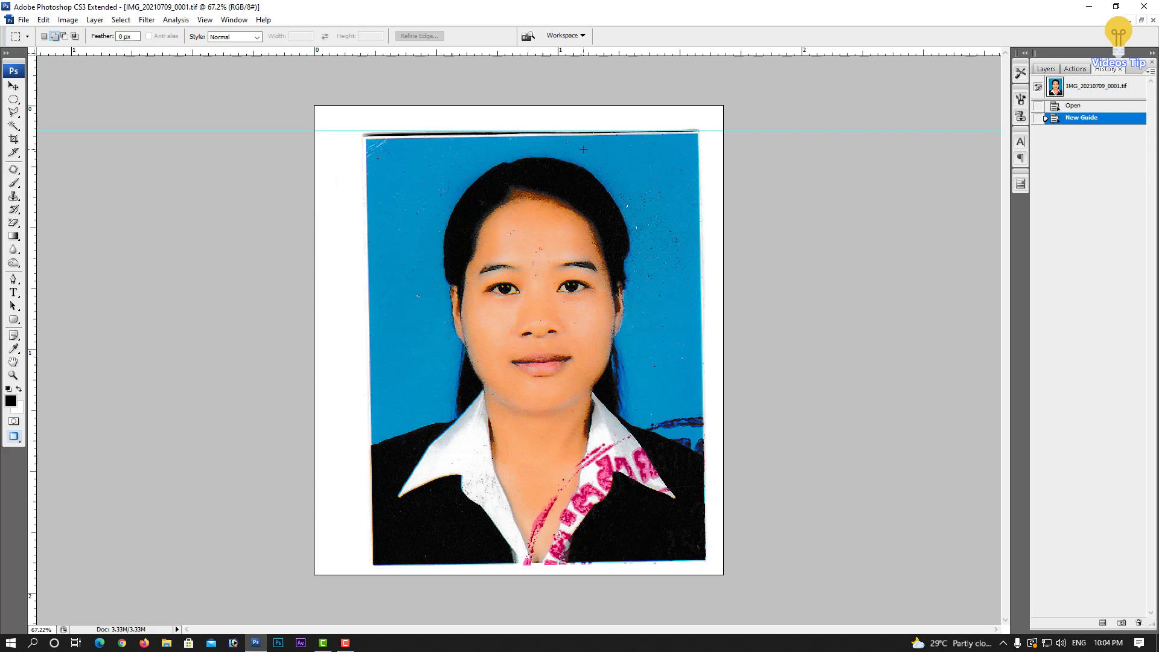
# - Select the whole canvas and Free Transform it, rotating roughly 1.5°
pyautogui.hotkey('ctrl', '-')
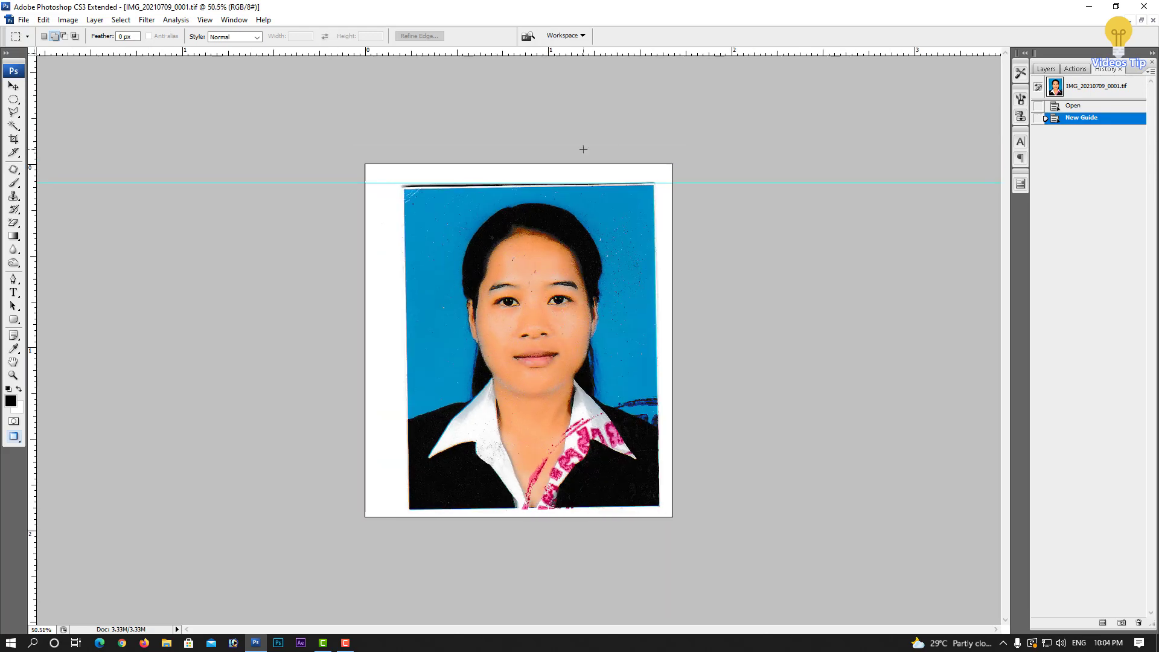
pyautogui.hotkey('ctrl', 'a')
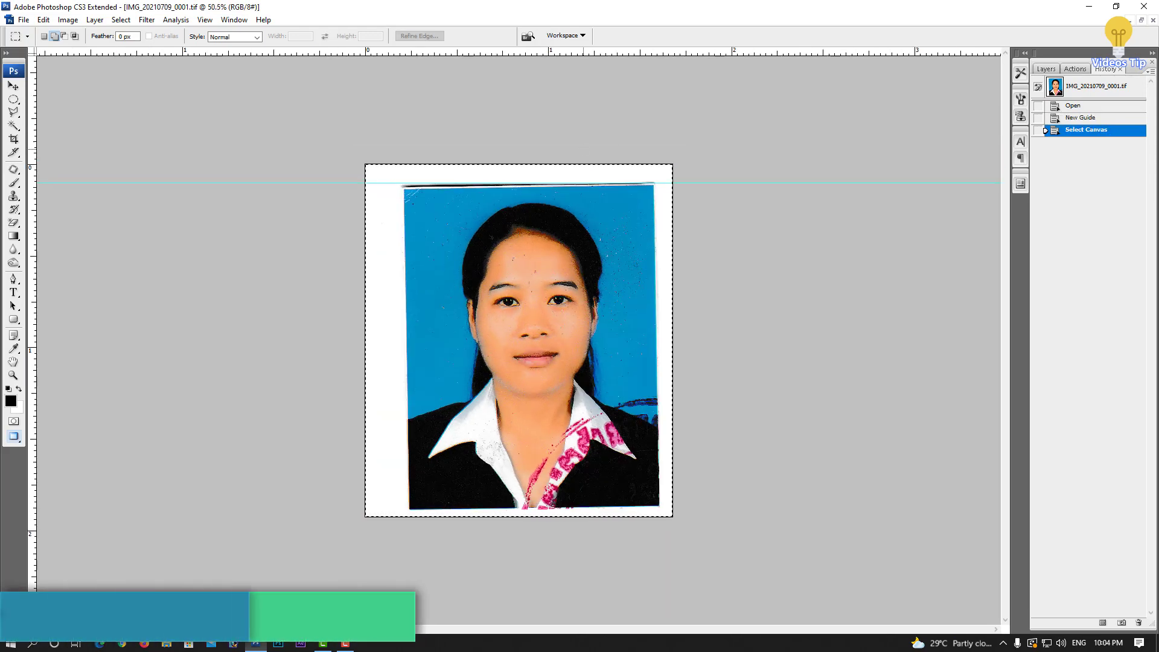
pyautogui.hotkey('ctrl', 't')
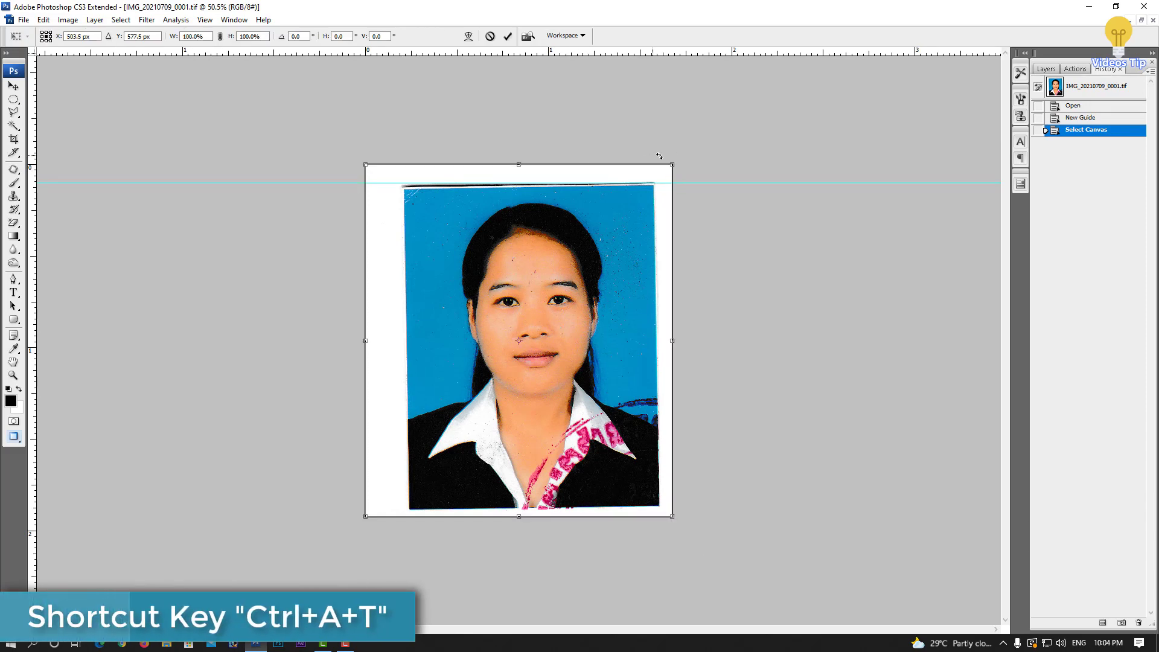
pyautogui.moveTo(680, 158); pyautogui.dragTo(688, 157)
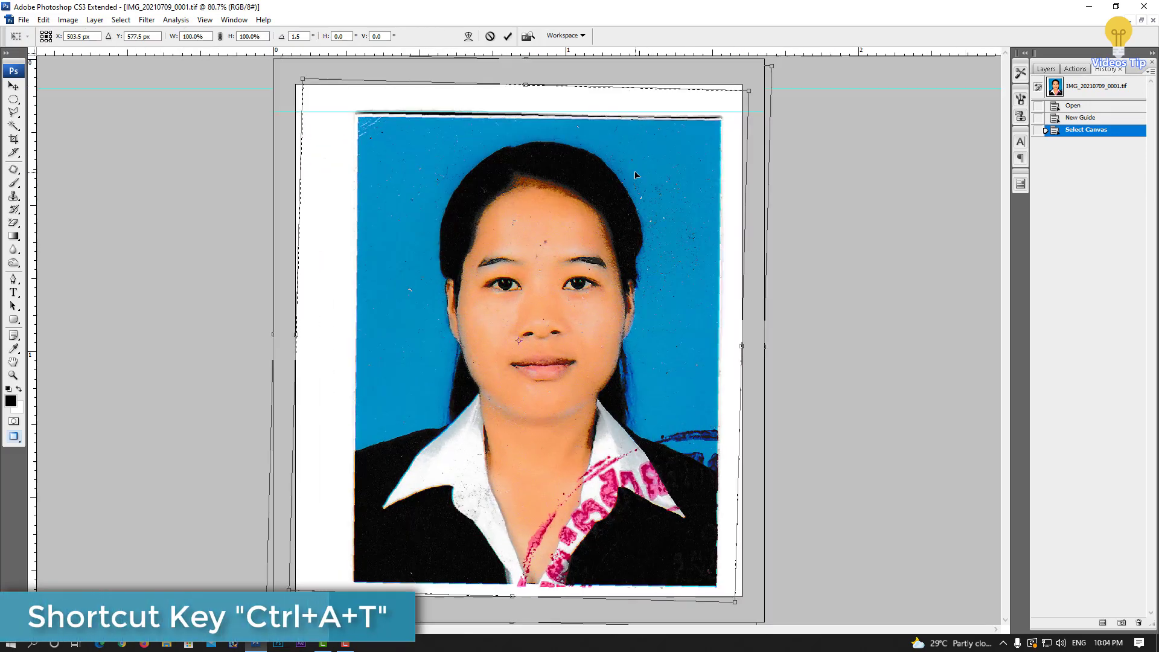
pyautogui.hotkey('ctrl', '+')
pyautogui.hotkey('ctrl', '+')
pyautogui.moveTo(616, 160); pyautogui.dragTo(585, 213)
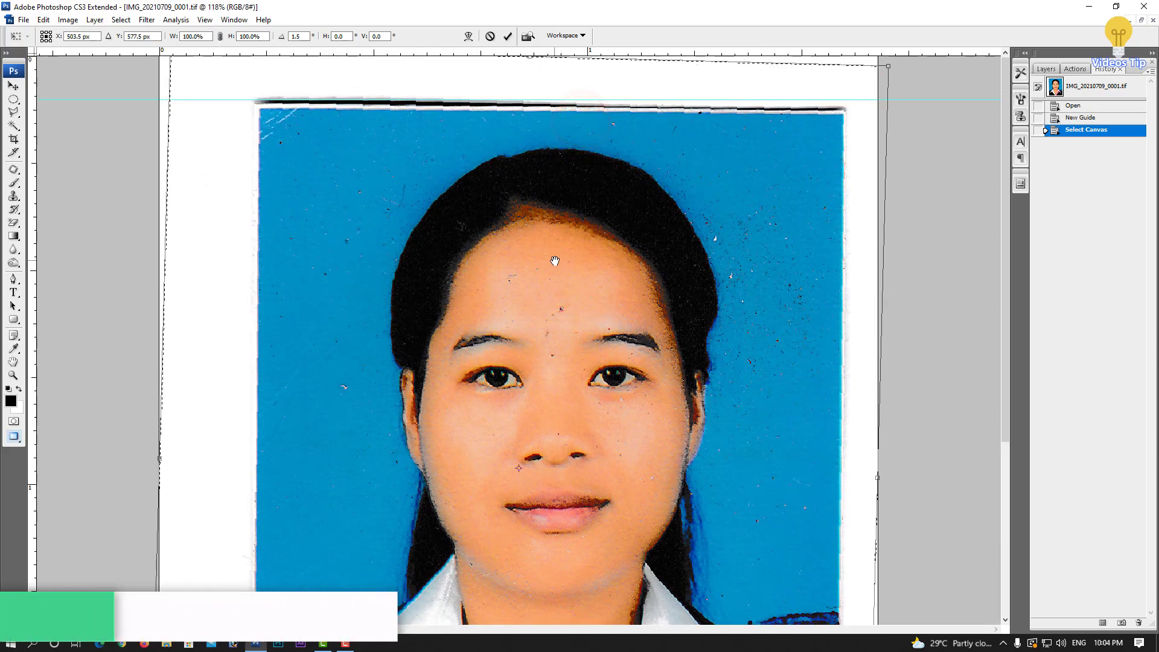
pyautogui.click(589, 172)
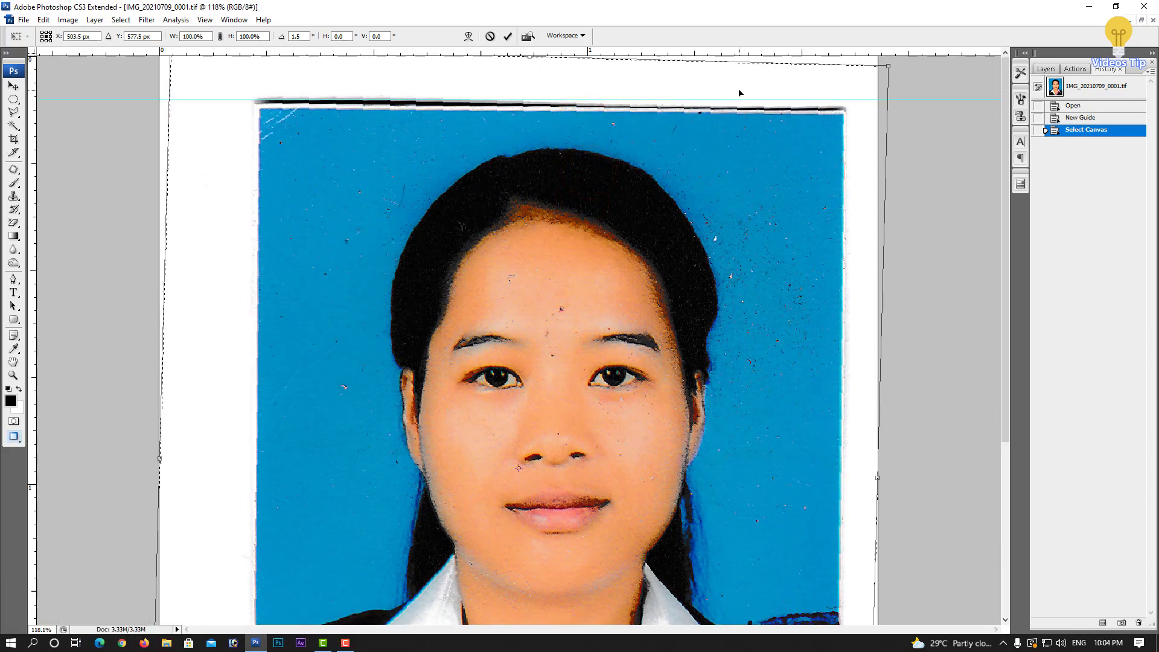
# - Fine-tune the rotation to about 1.2° against the guide, commit it, and deselect
pyautogui.click(912, 77)
pyautogui.moveTo(913, 78); pyautogui.dragTo(916, 69)
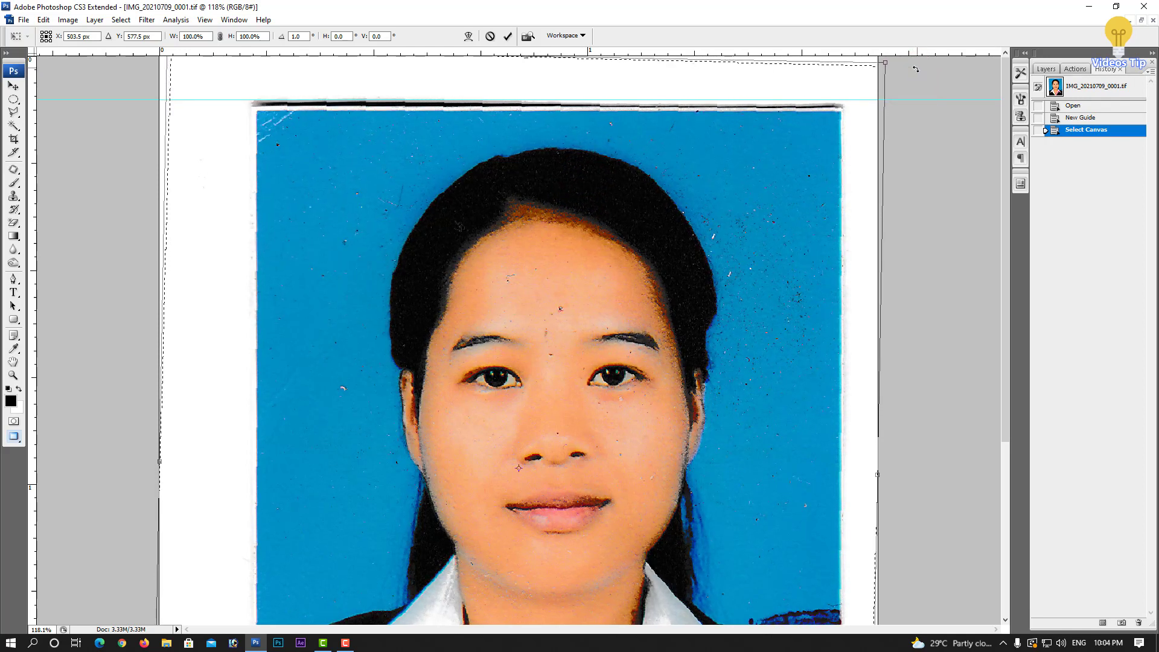
pyautogui.moveTo(915, 69); pyautogui.dragTo(917, 69)
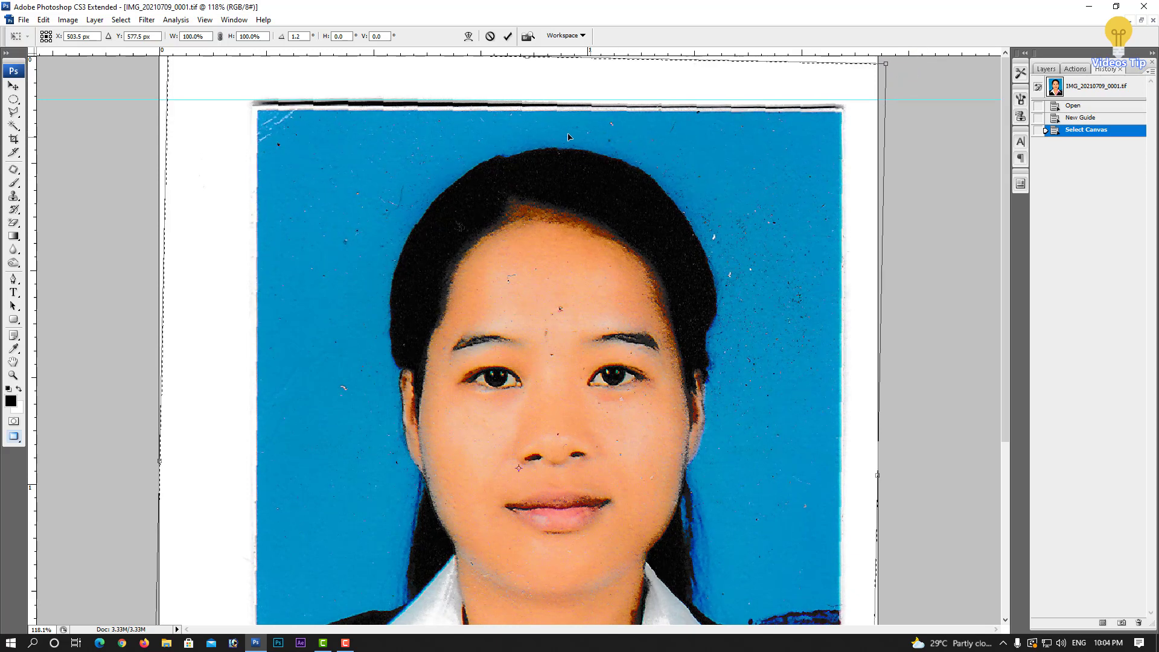
pyautogui.hotkey('ctrl', '0')
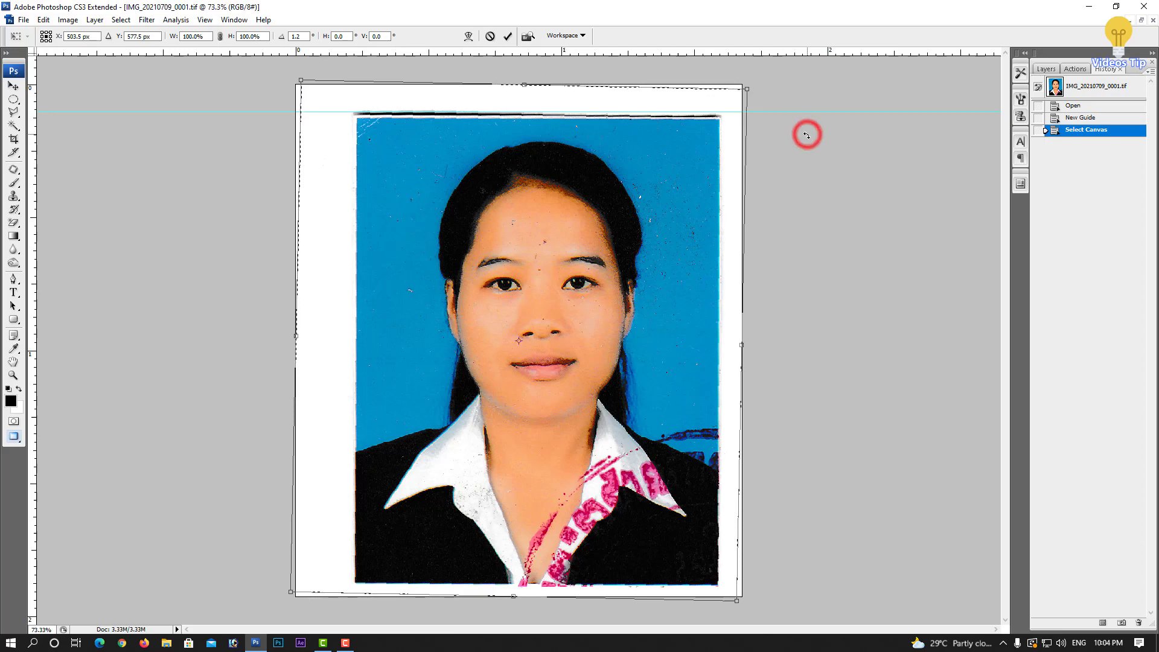
pyautogui.hotkey('ctrl', '-')
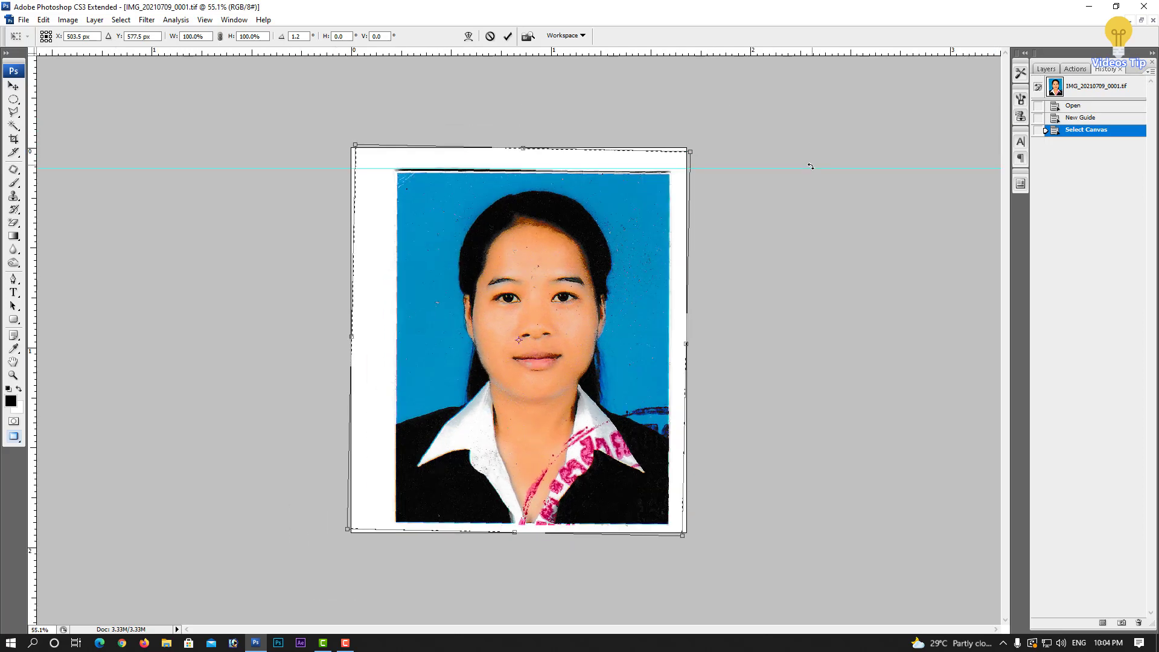
pyautogui.press('Return')
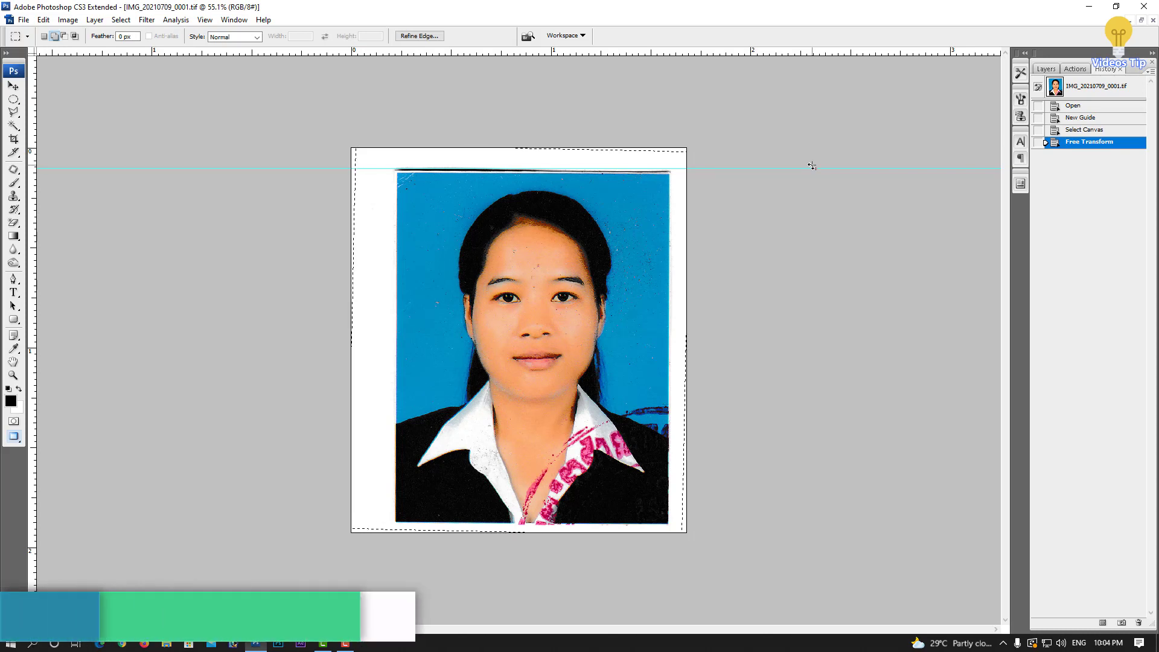
pyautogui.hotkey('ctrl', 'd')
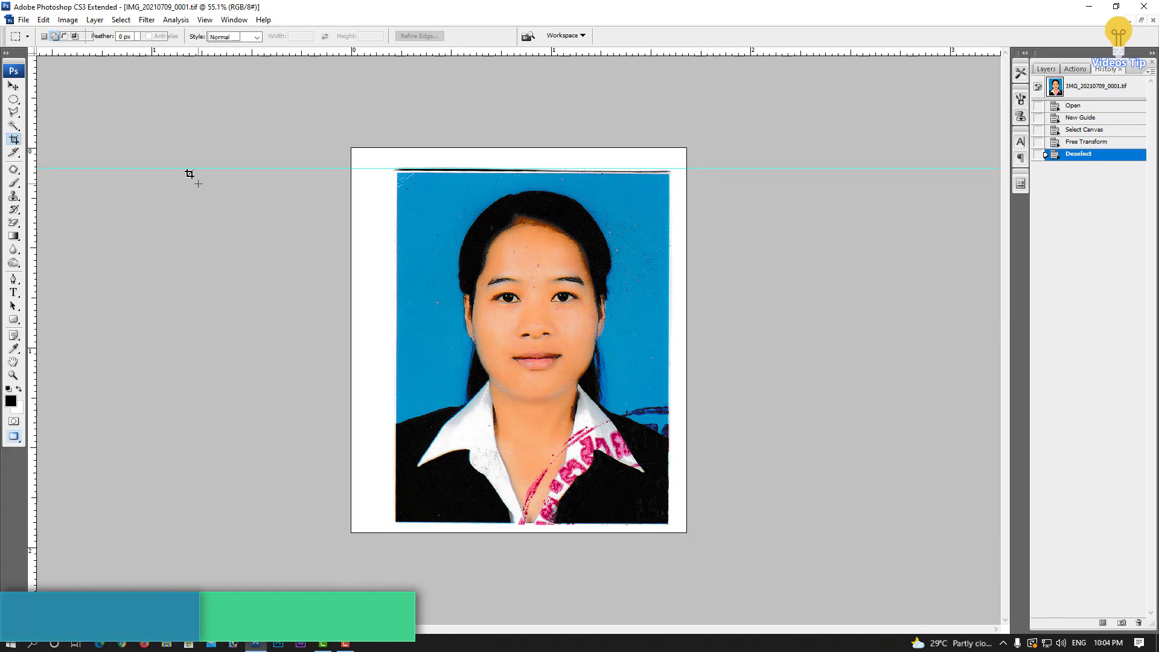
# - Set the Crop tool to 3.5 cm × 4.5 cm and crop to the blue photo area
pyautogui.press('c')
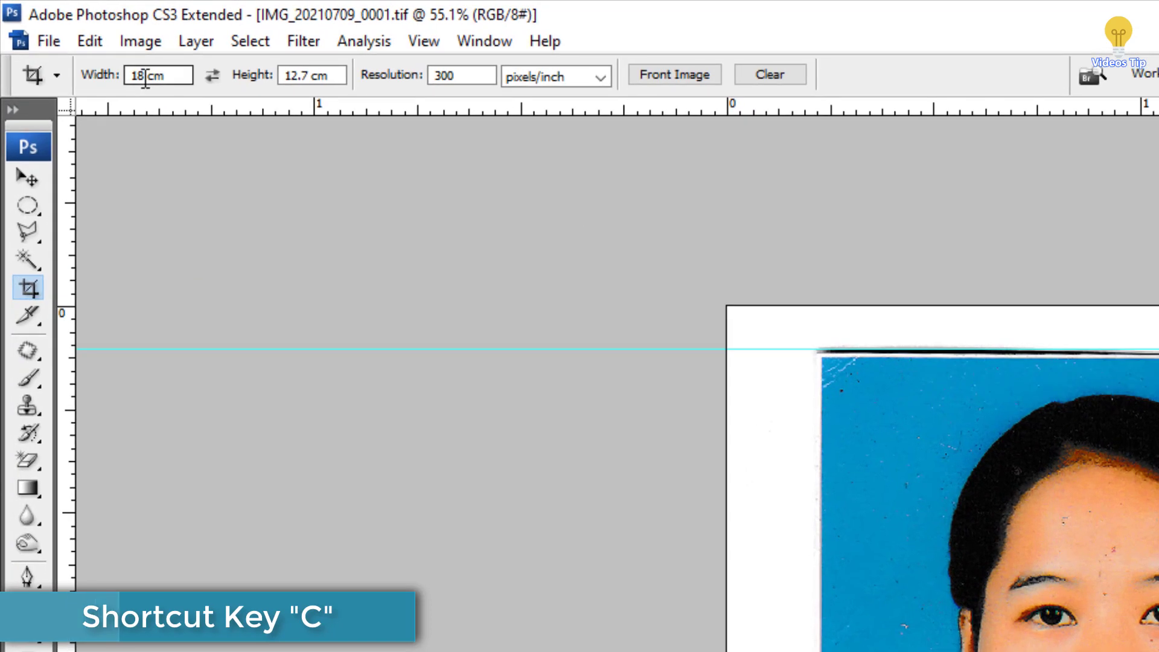
pyautogui.doubleClick(84, 44)
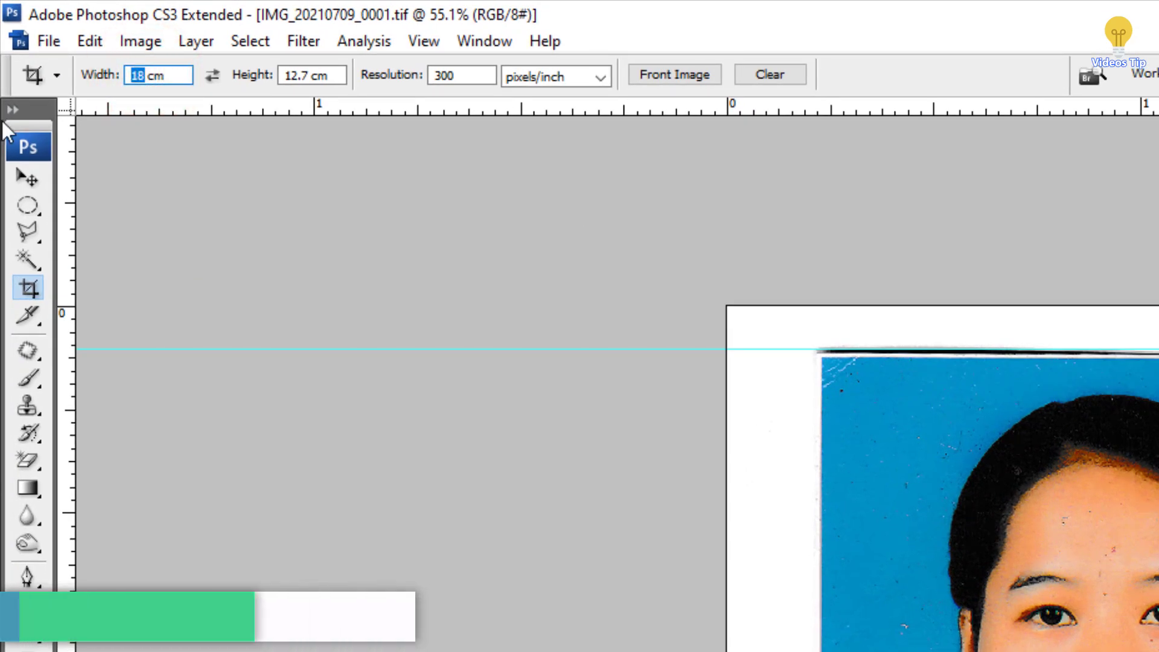
pyautogui.write('3.5')
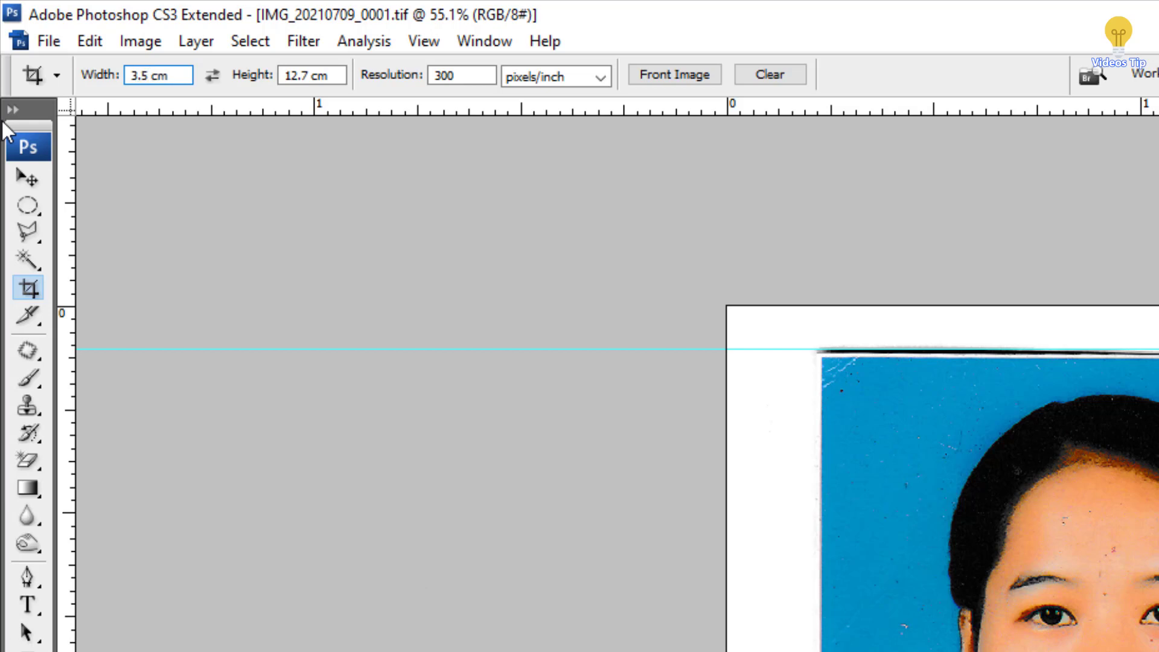
pyautogui.click(315, 76)
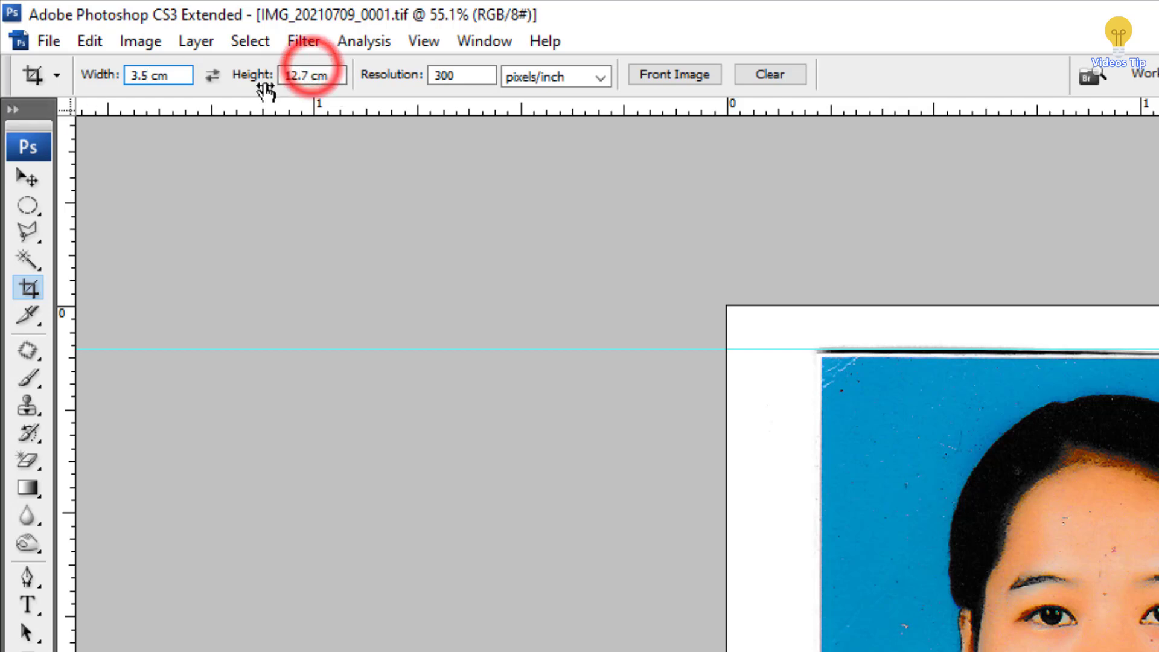
pyautogui.doubleClick(313, 76)
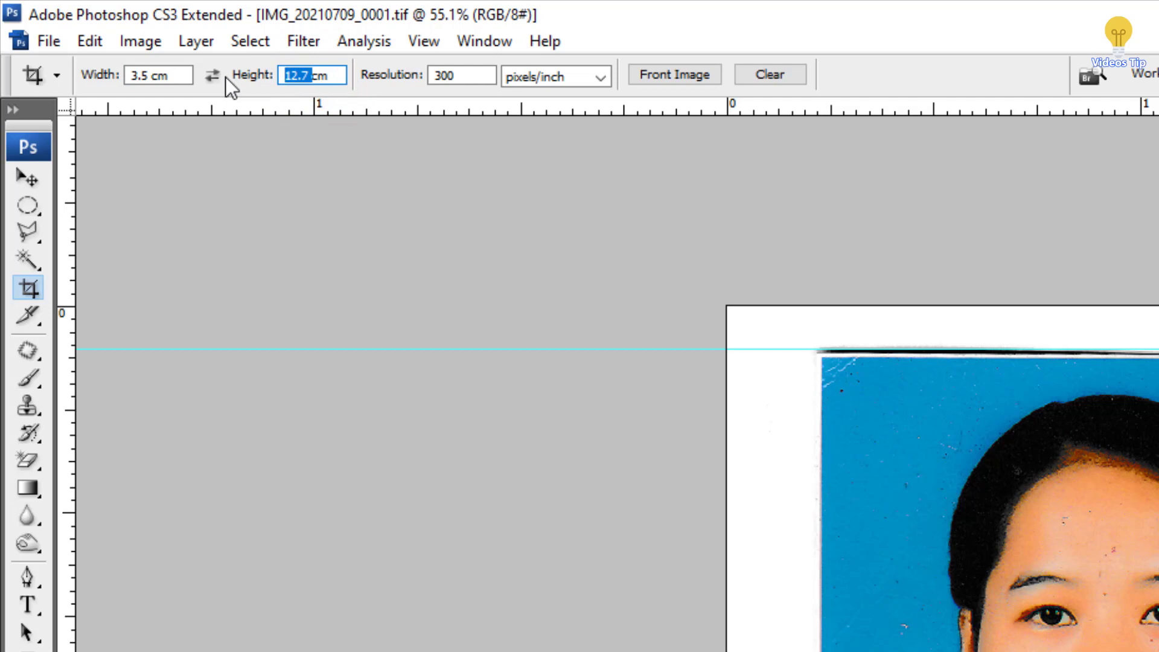
pyautogui.write('4.')
pyautogui.write('5')
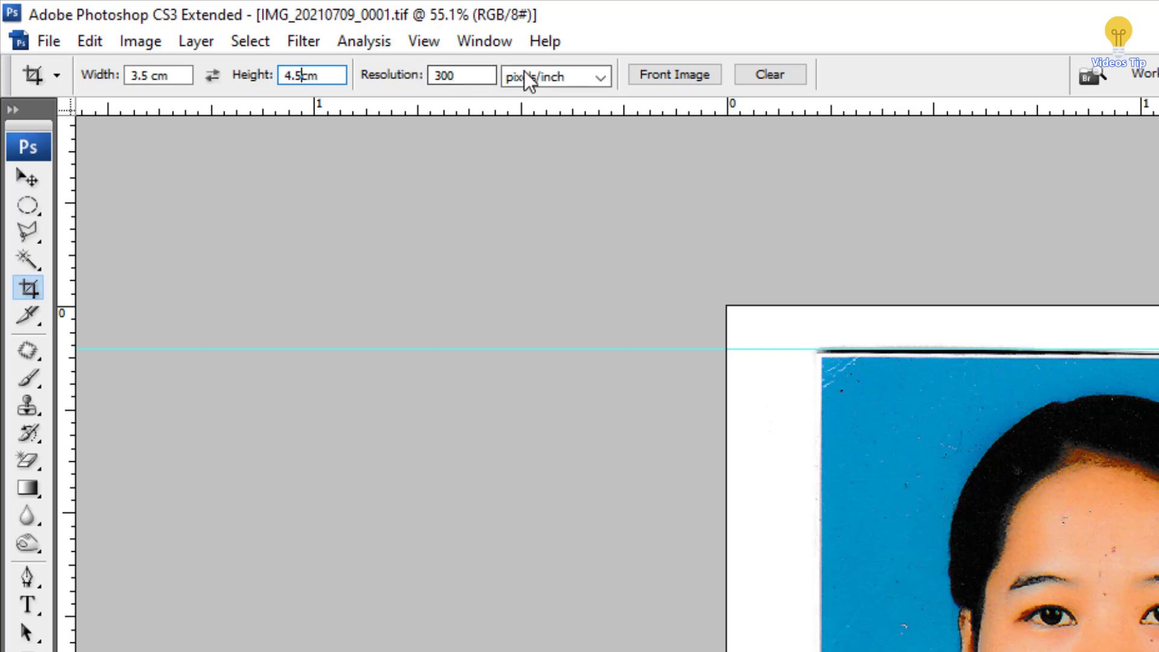
pyautogui.click(465, 76)
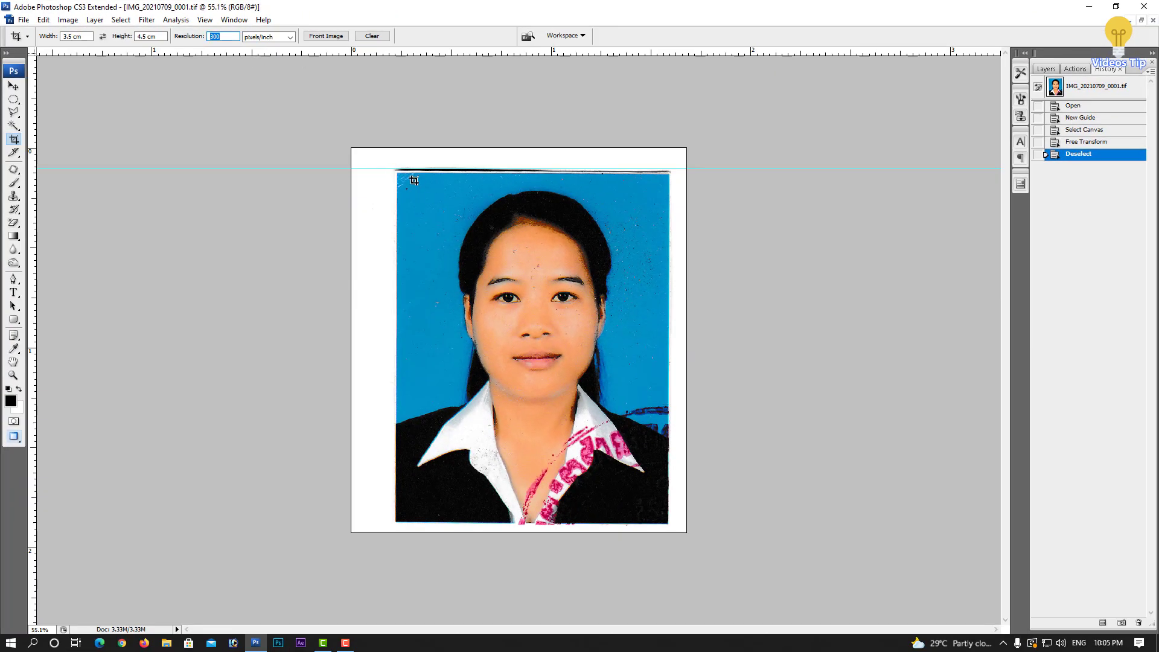
pyautogui.moveTo(399, 175); pyautogui.dragTo(453, 223)
pyautogui.moveTo(746, 437); pyautogui.dragTo(838, 520)
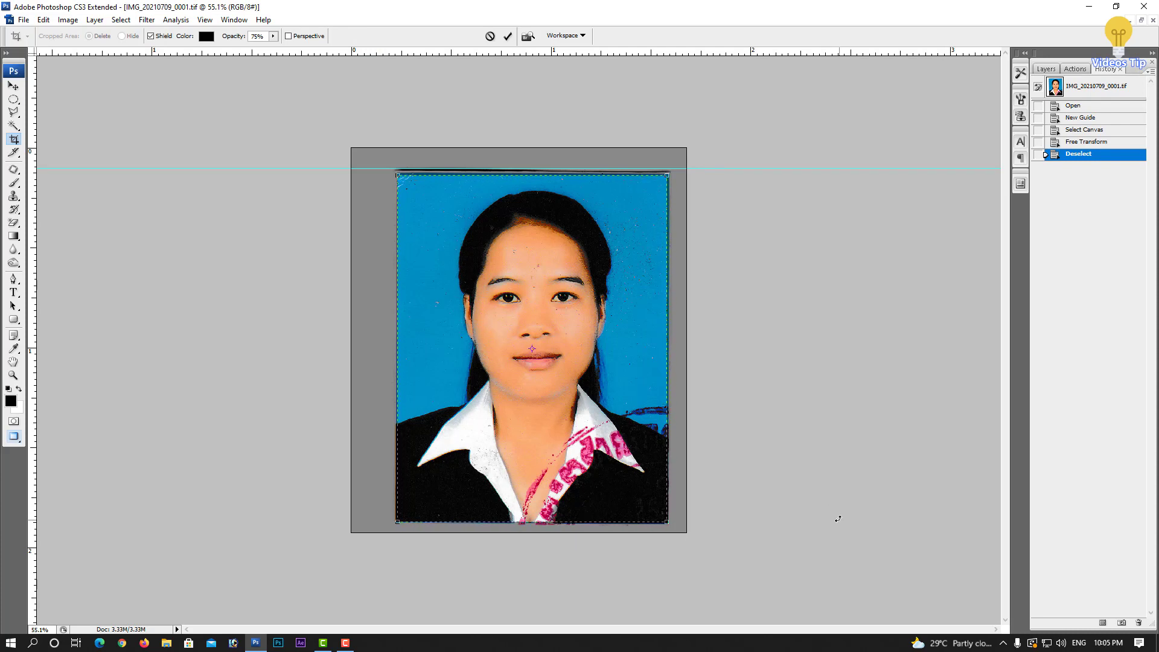
pyautogui.press('Return')
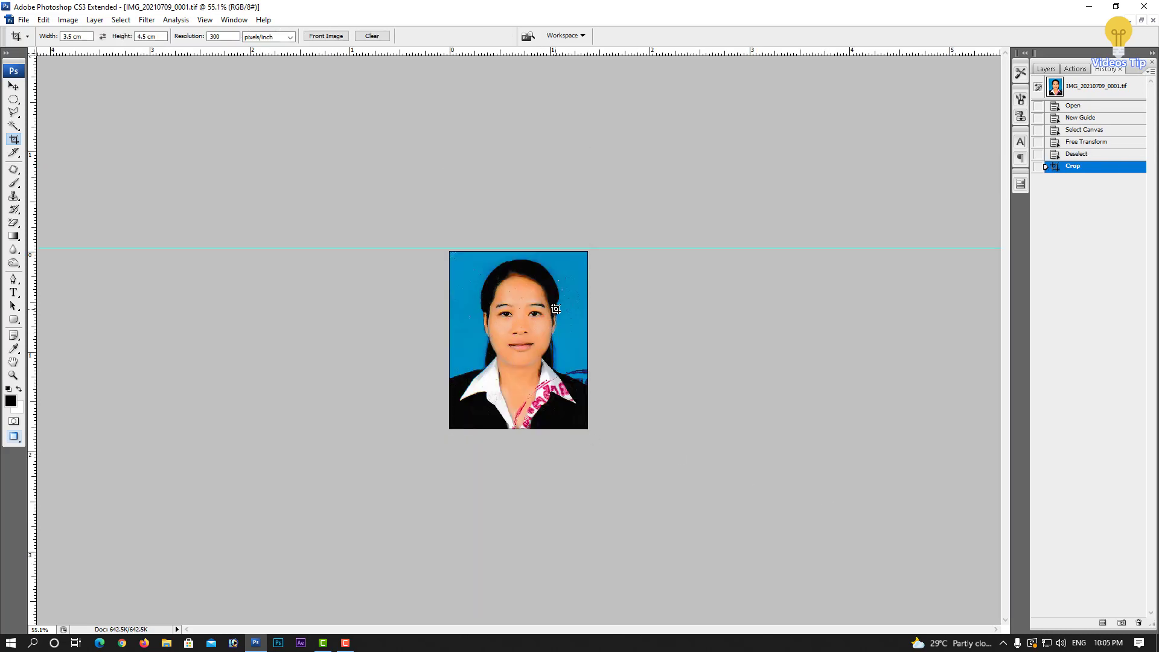
pyautogui.hotkey('ctrl', '+')
pyautogui.hotkey('ctrl', '+')
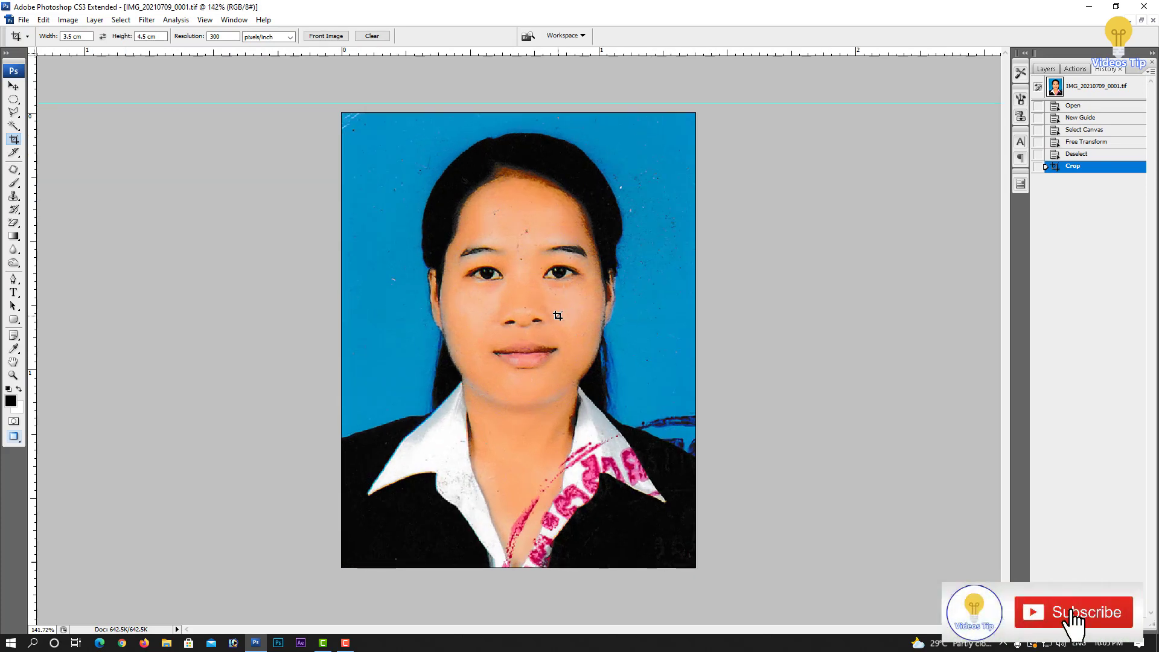
pyautogui.hotkey('ctrl', '+')
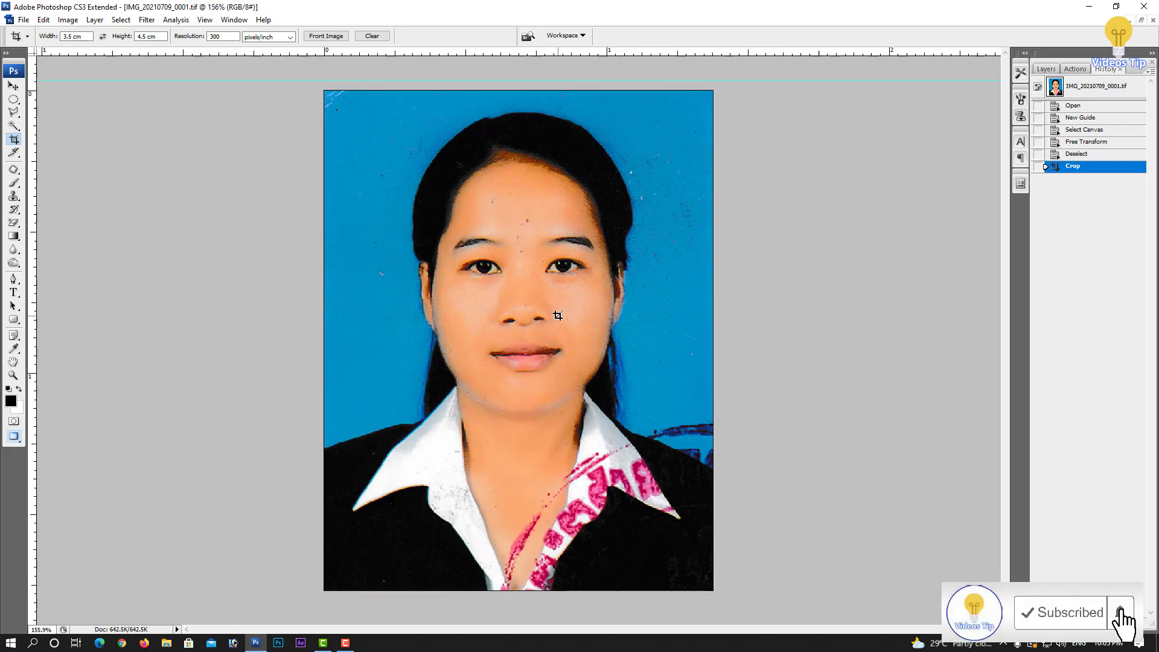
pyautogui.hotkey('ctrl', '+')
pyautogui.hotkey('ctrl', '+')
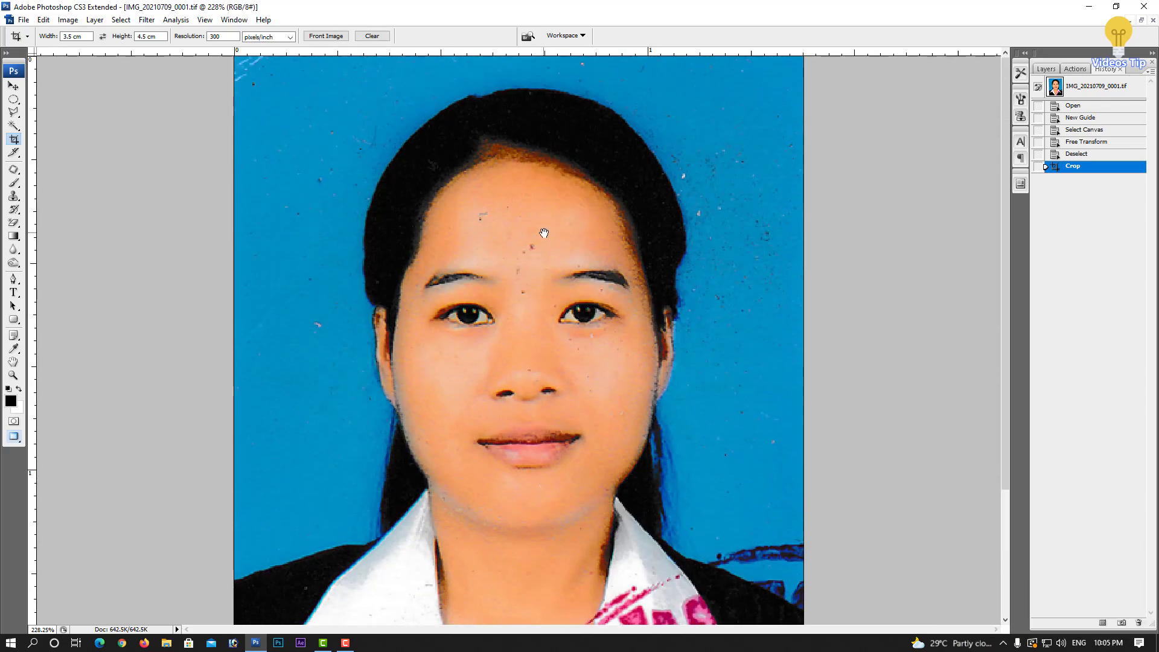
pyautogui.hotkey('ctrl', '0')
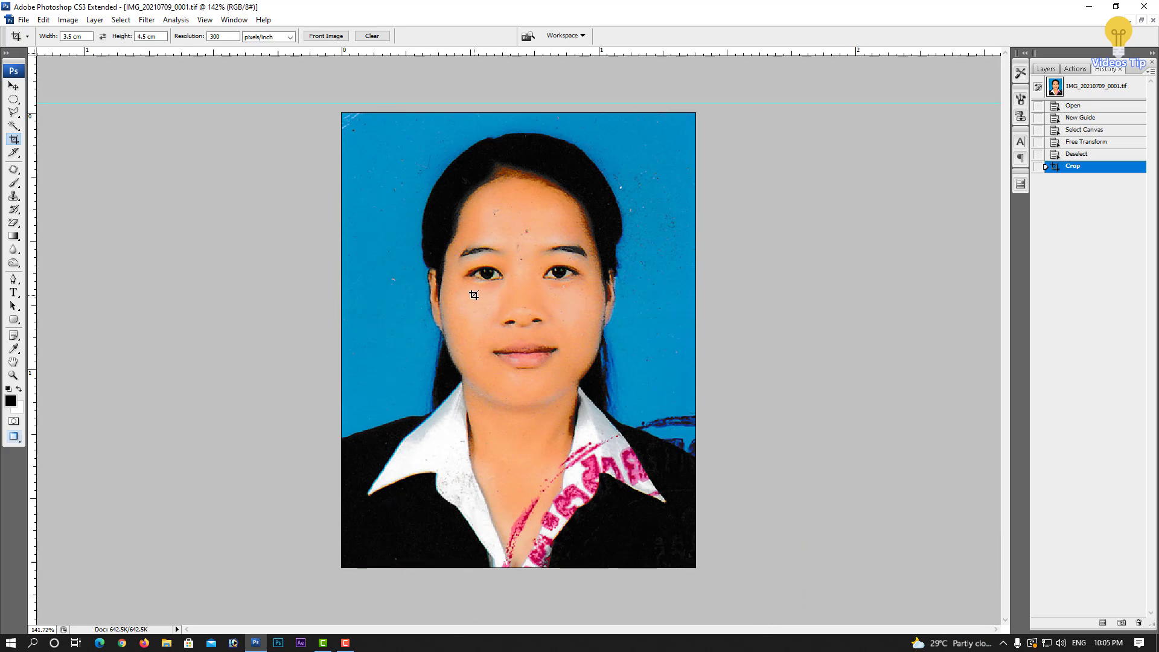
pyautogui.scroll(2, 591, 268)
pyautogui.scroll(2, 555, 268)
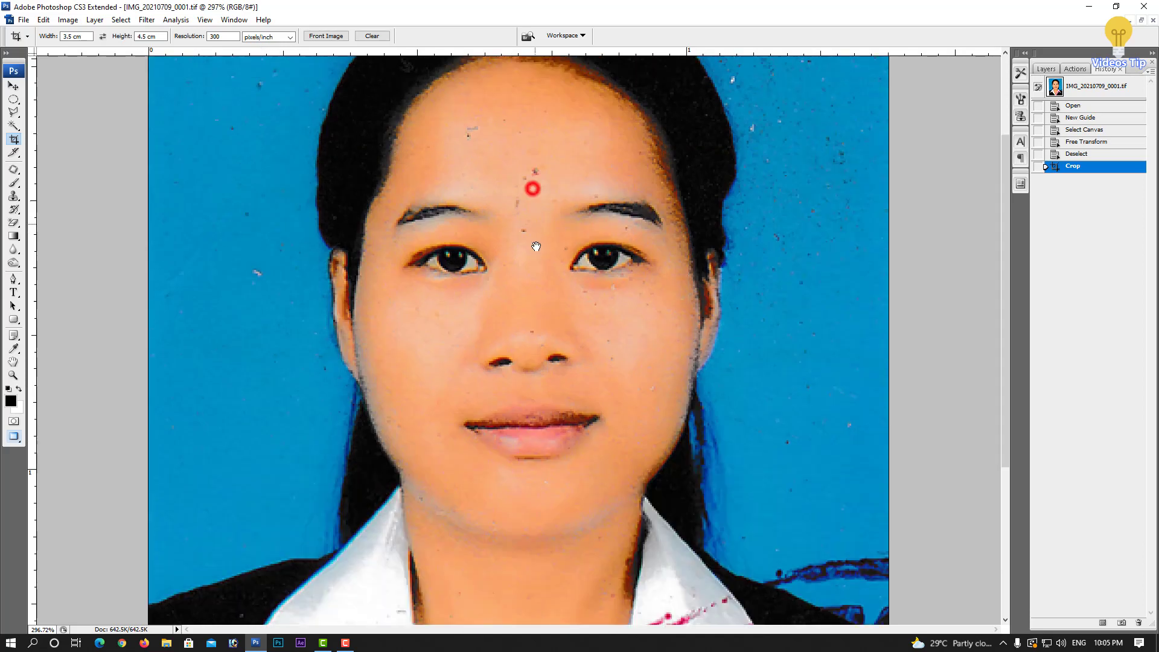
pyautogui.scroll(1, 545, 269)
pyautogui.scroll(-2, 675, 344)
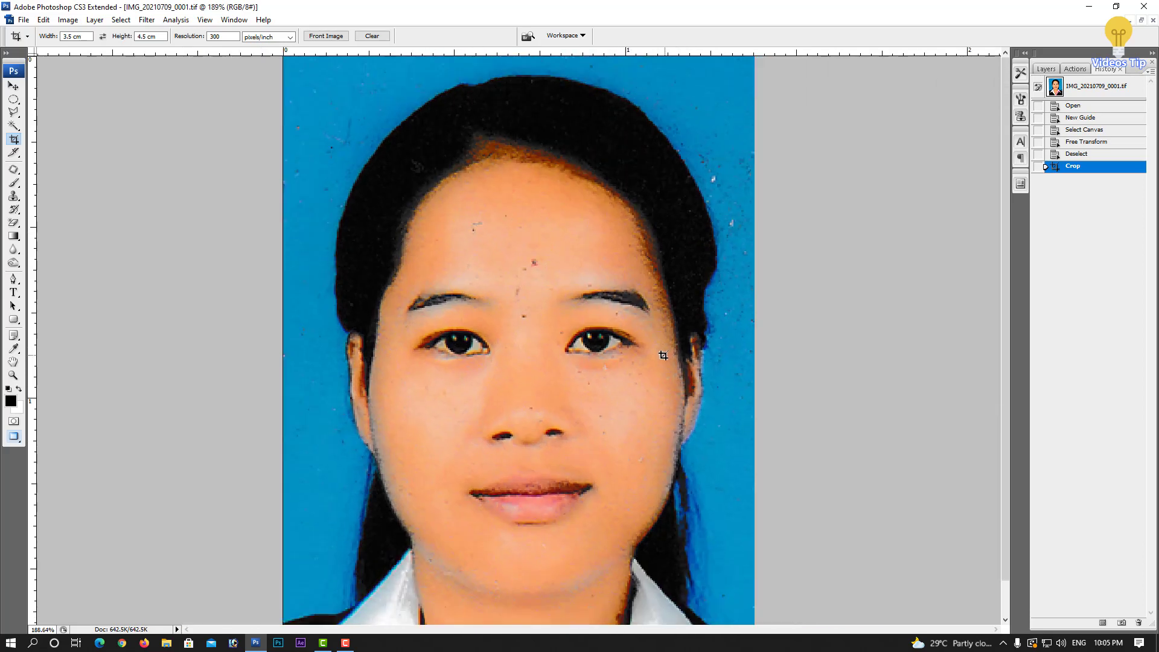
pyautogui.scroll(-1, 663, 356)
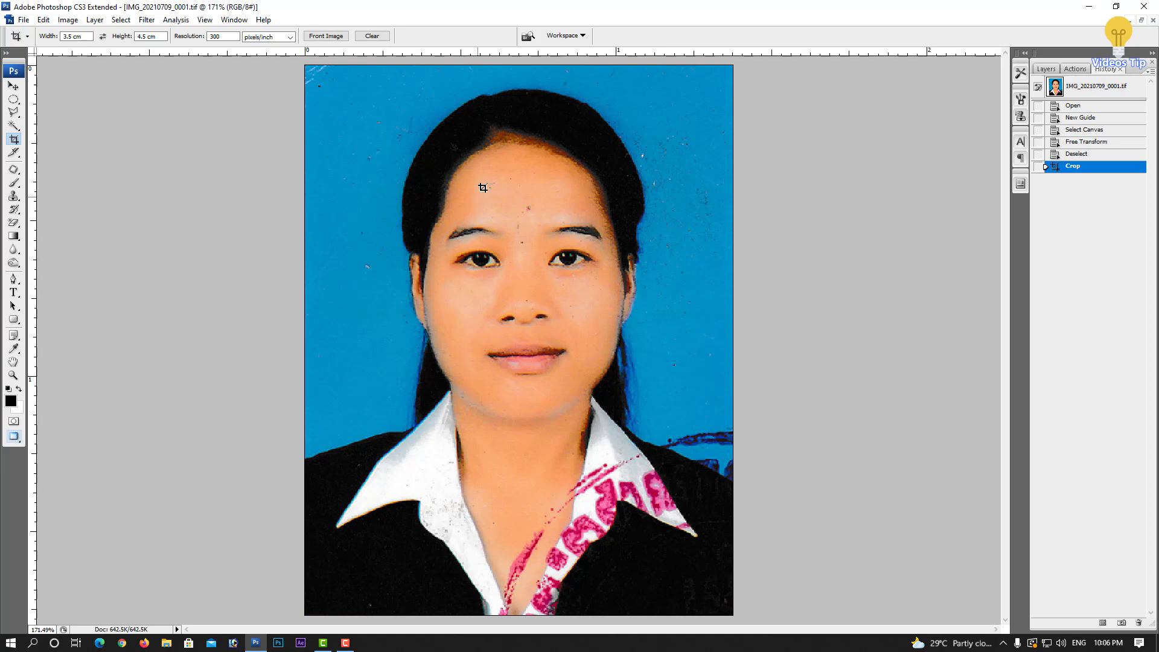
pyautogui.scroll(4, 580, 284)
pyautogui.scroll(3, 572, 269)
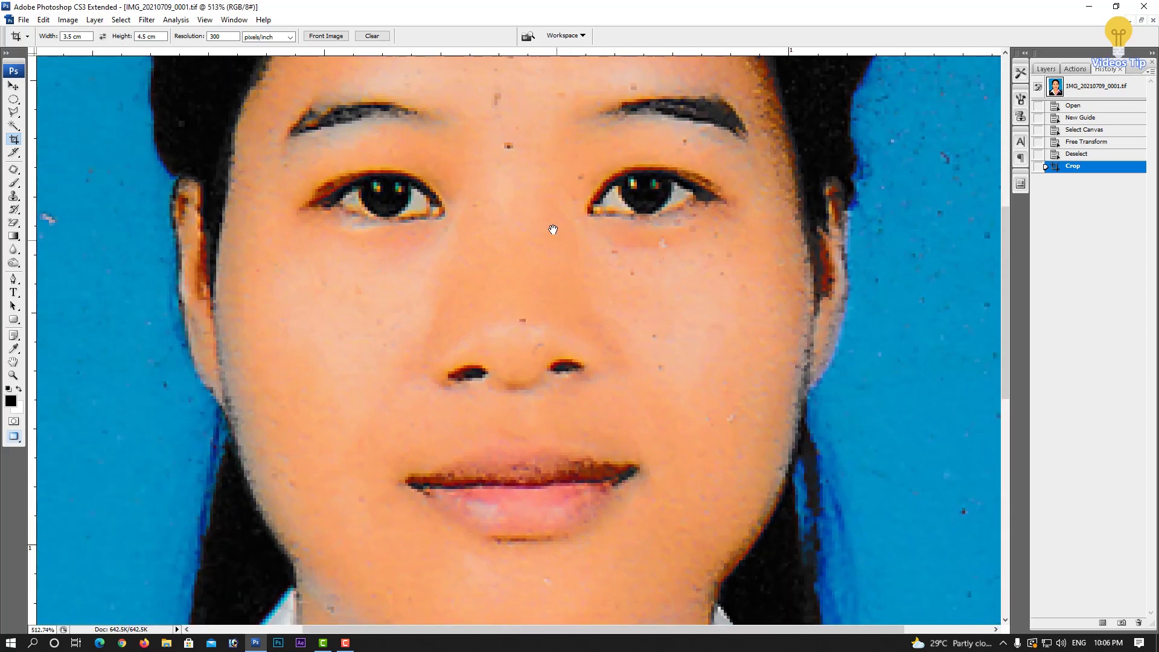
pyautogui.moveTo(550, 224); pyautogui.dragTo(530, 374)
pyautogui.moveTo(476, 184); pyautogui.dragTo(630, 386)
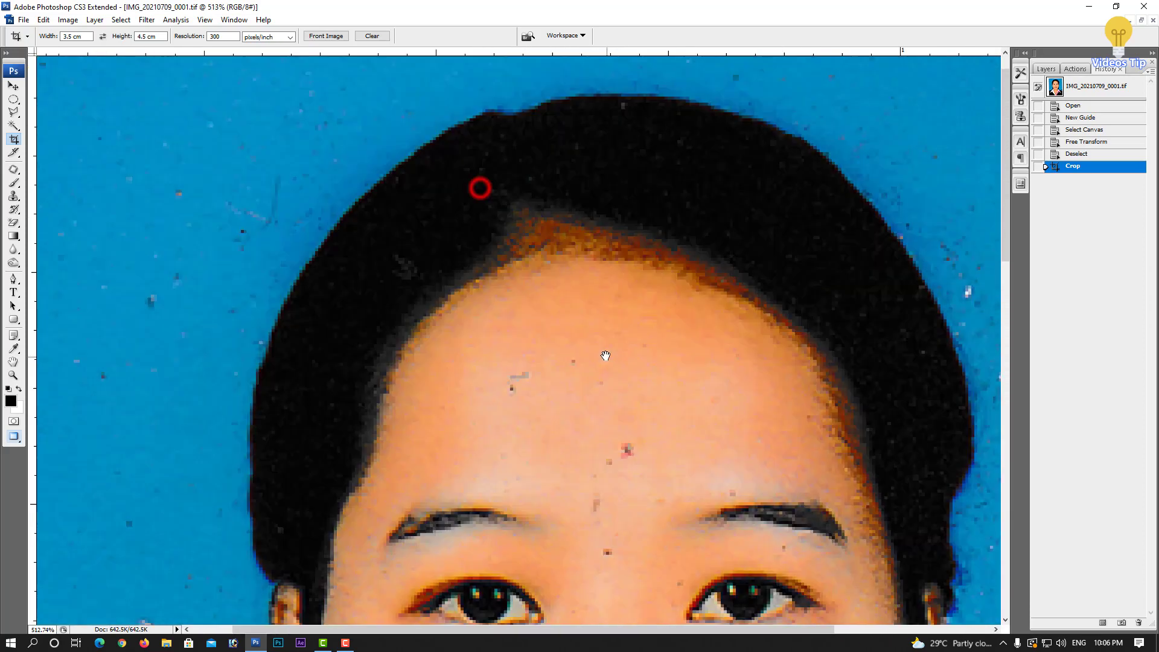
pyautogui.moveTo(664, 261); pyautogui.dragTo(587, 252)
pyautogui.moveTo(609, 445); pyautogui.dragTo(601, 282)
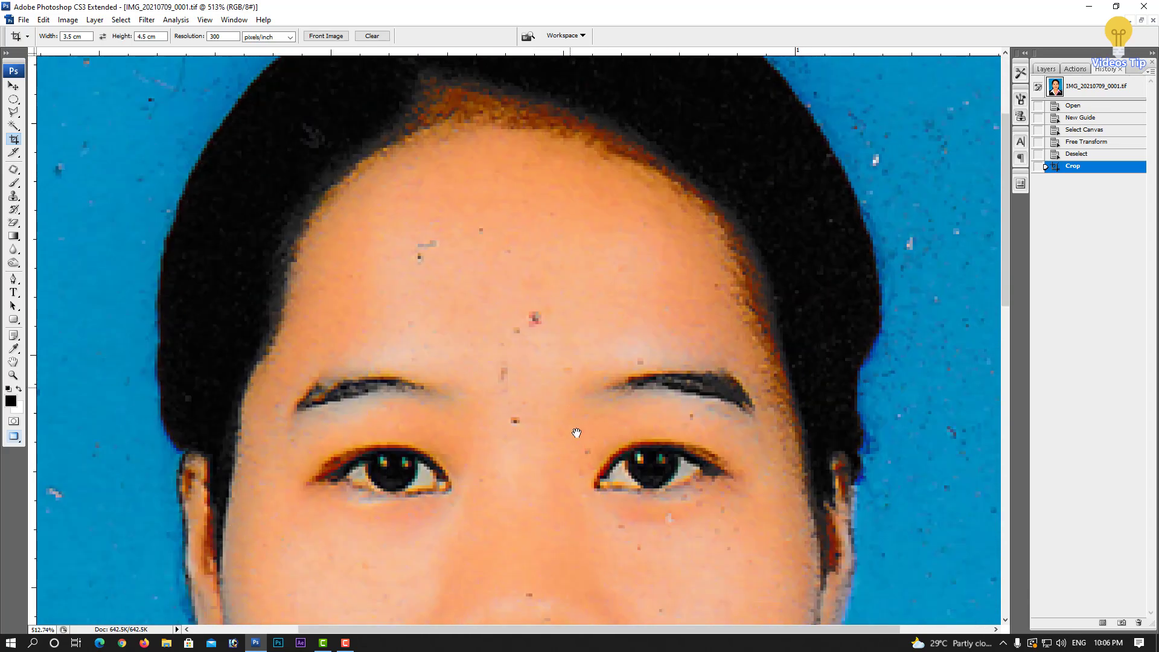
pyautogui.moveTo(585, 474); pyautogui.dragTo(570, 364)
pyautogui.moveTo(565, 480); pyautogui.dragTo(584, 372)
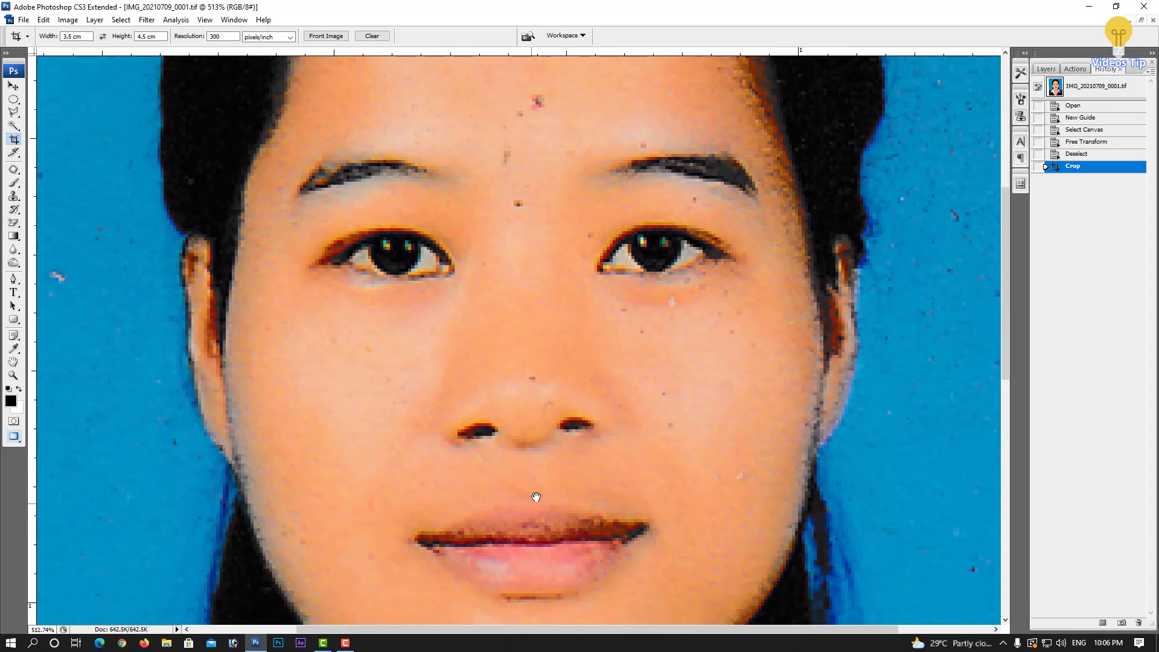
pyautogui.moveTo(536, 496); pyautogui.dragTo(579, 406)
pyautogui.scroll(-3, 577, 507)
pyautogui.scroll(-4, 580, 483)
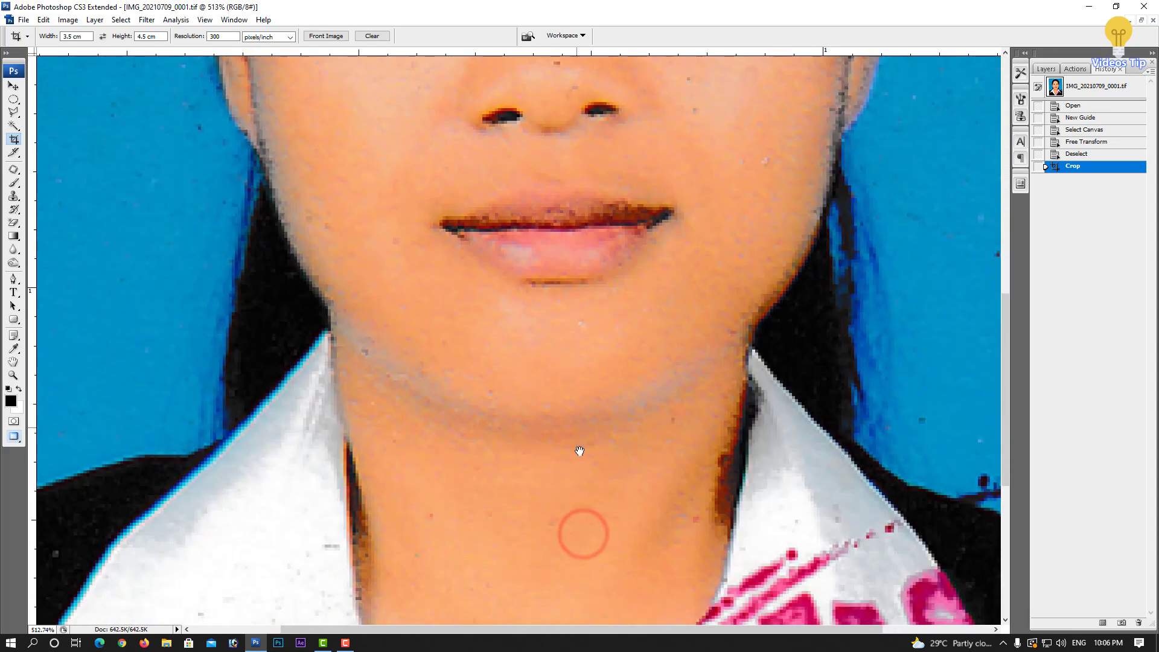
pyautogui.scroll(-3, 579, 451)
pyautogui.scroll(-3, 615, 440)
pyautogui.scroll(-3, 662, 406)
pyautogui.scroll(-3, 660, 374)
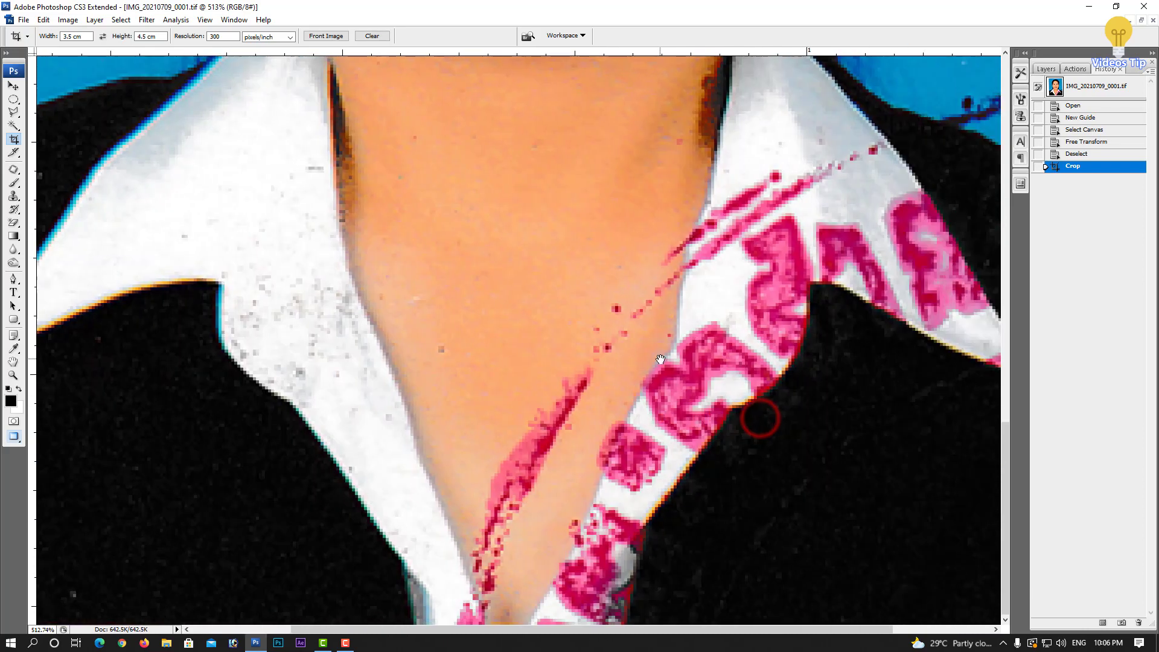
pyautogui.scroll(-2, 660, 359)
pyautogui.scroll(-2, 660, 359)
pyautogui.scroll(-1, 660, 359)
pyautogui.scroll(-1, 660, 359)
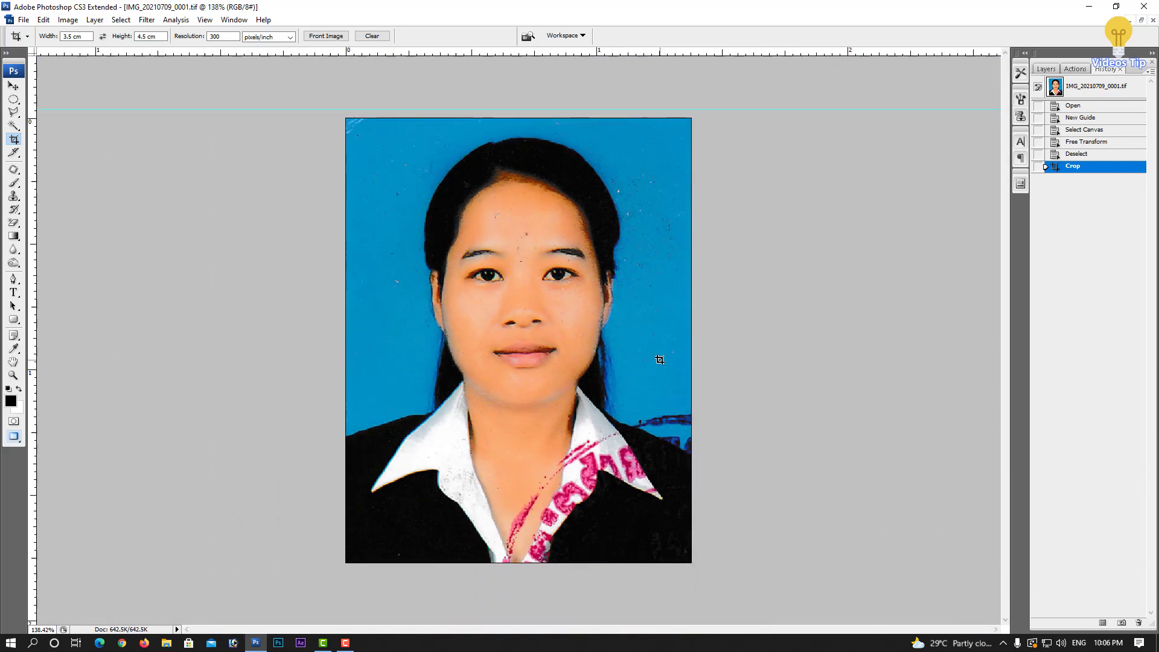
pyautogui.scroll(2, 516, 279)
pyautogui.scroll(1, 517, 279)
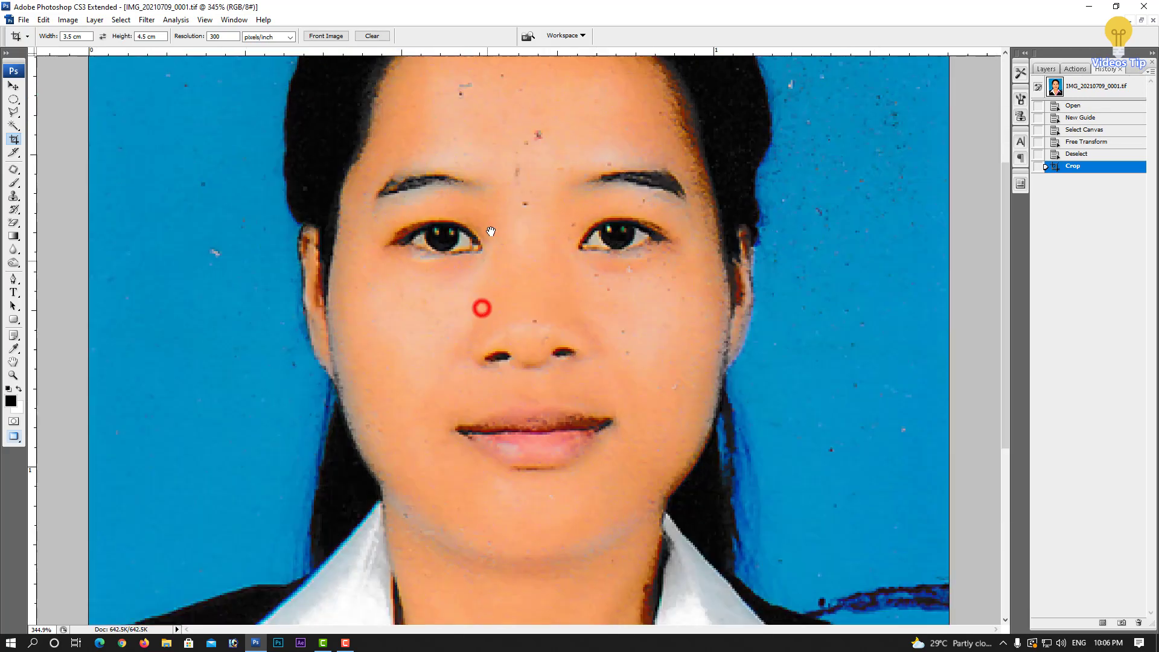
pyautogui.scroll(-5, 542, 226)
pyautogui.scroll(-3, 542, 226)
pyautogui.scroll(5, 518, 297)
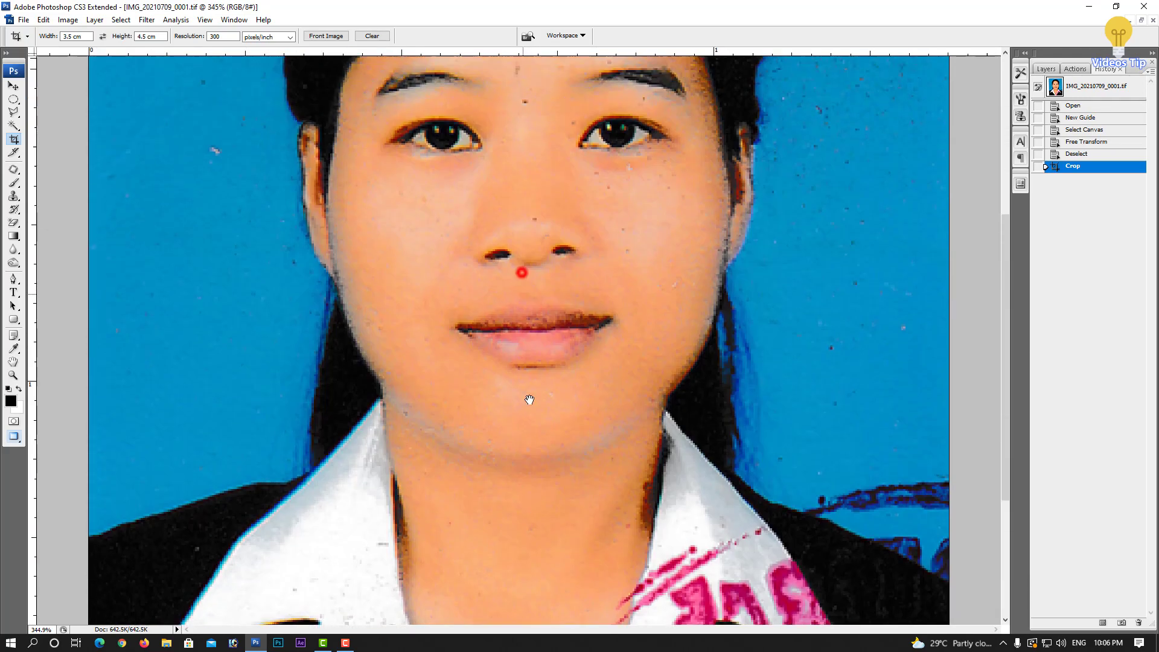
pyautogui.scroll(5, 528, 395)
pyautogui.scroll(1, 535, 327)
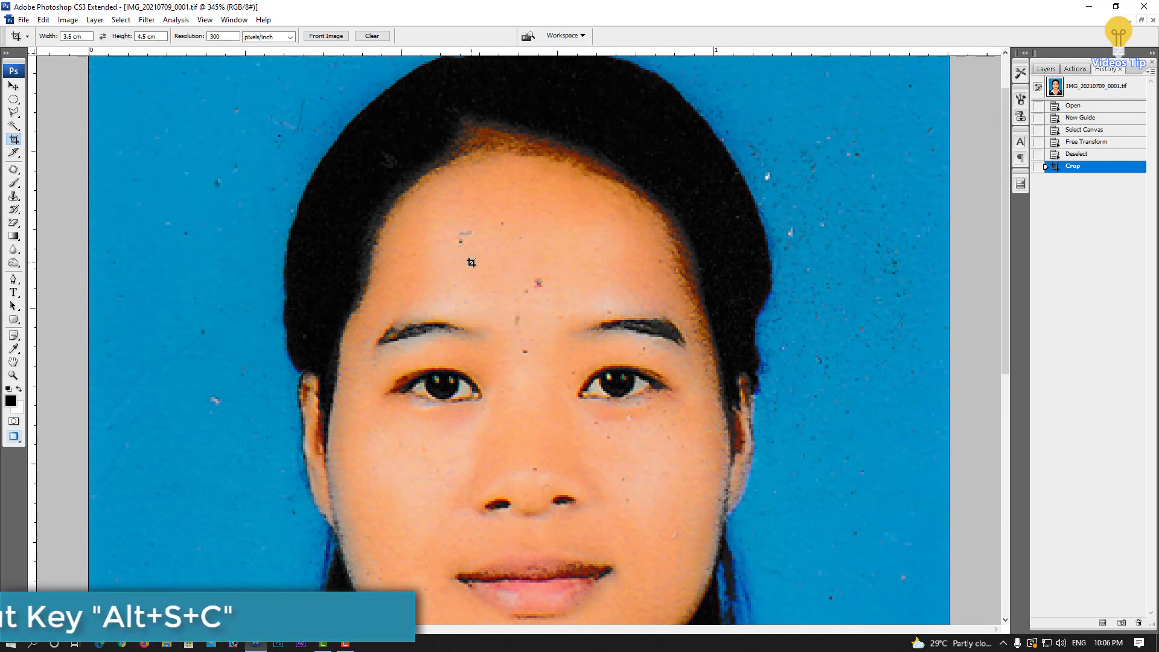
# - In Color Range, sample the forehead skin tone and add more forehead samples
pyautogui.hotkey('alt', 's')
pyautogui.press('c')
pyautogui.click(397, 267)
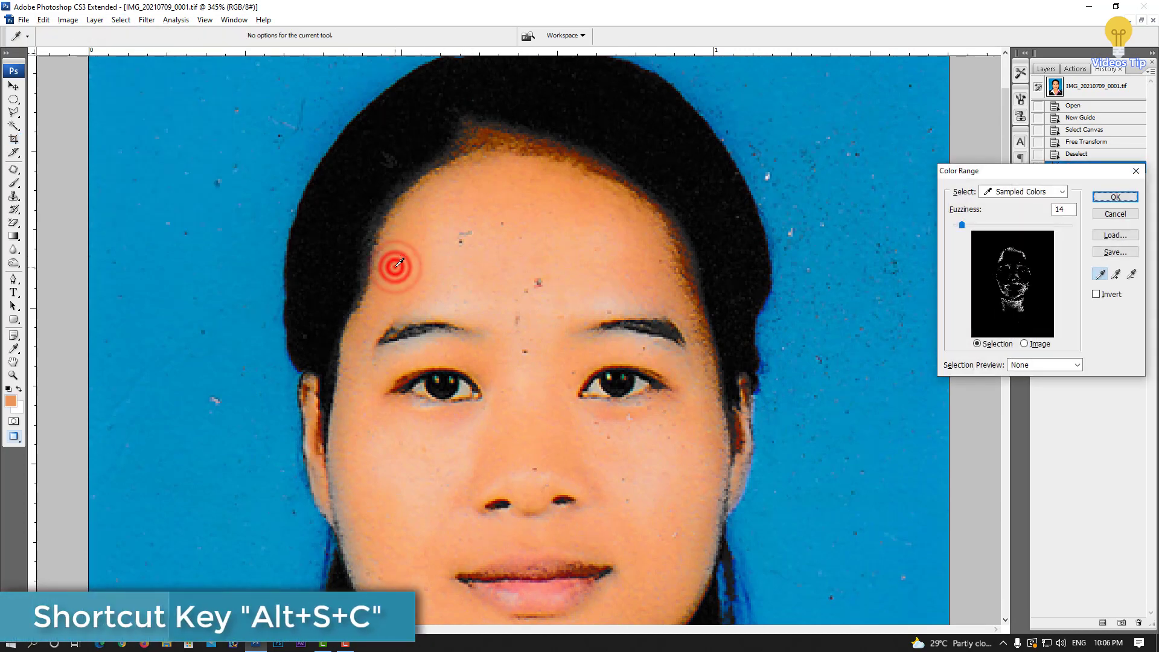
pyautogui.click(1116, 273)
pyautogui.click(624, 202)
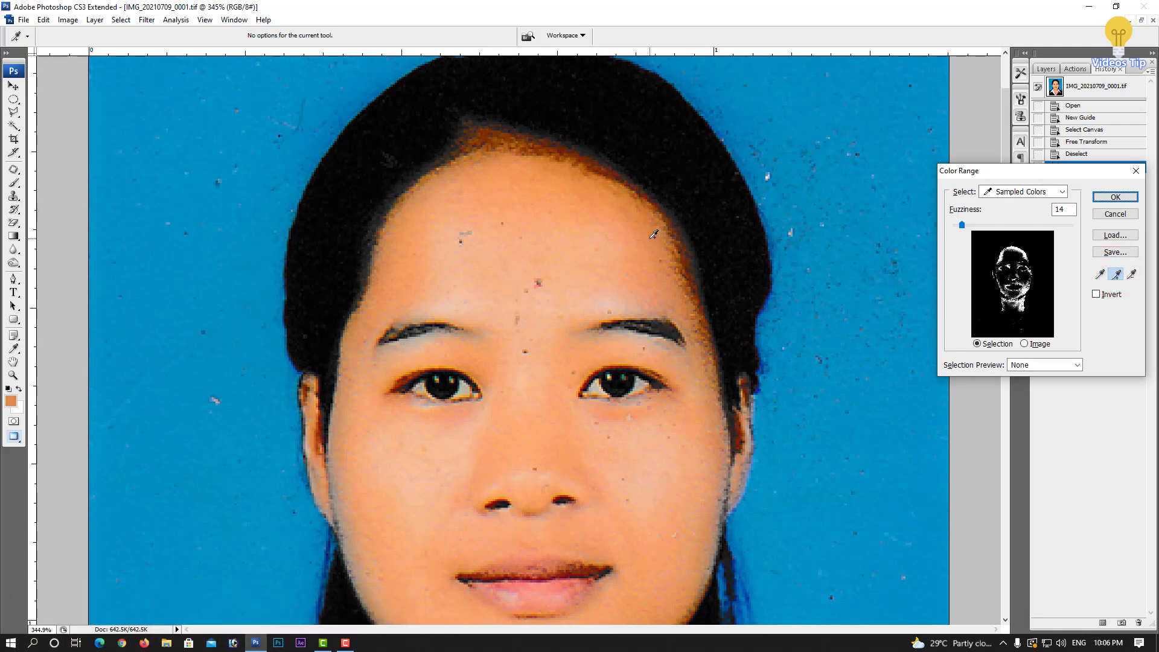
pyautogui.moveTo(648, 233); pyautogui.dragTo(664, 269)
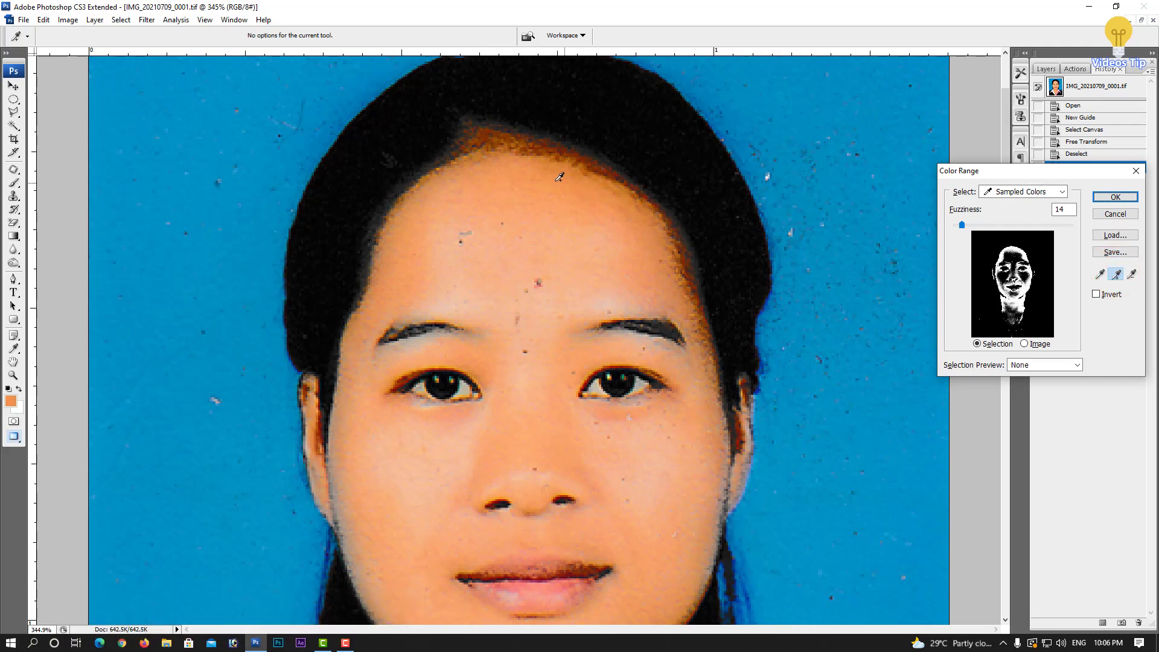
pyautogui.moveTo(557, 179); pyautogui.dragTo(427, 217)
# - Add face, nose and cheek skin samples, raise Fuzziness to 21, and confirm
pyautogui.click(372, 302)
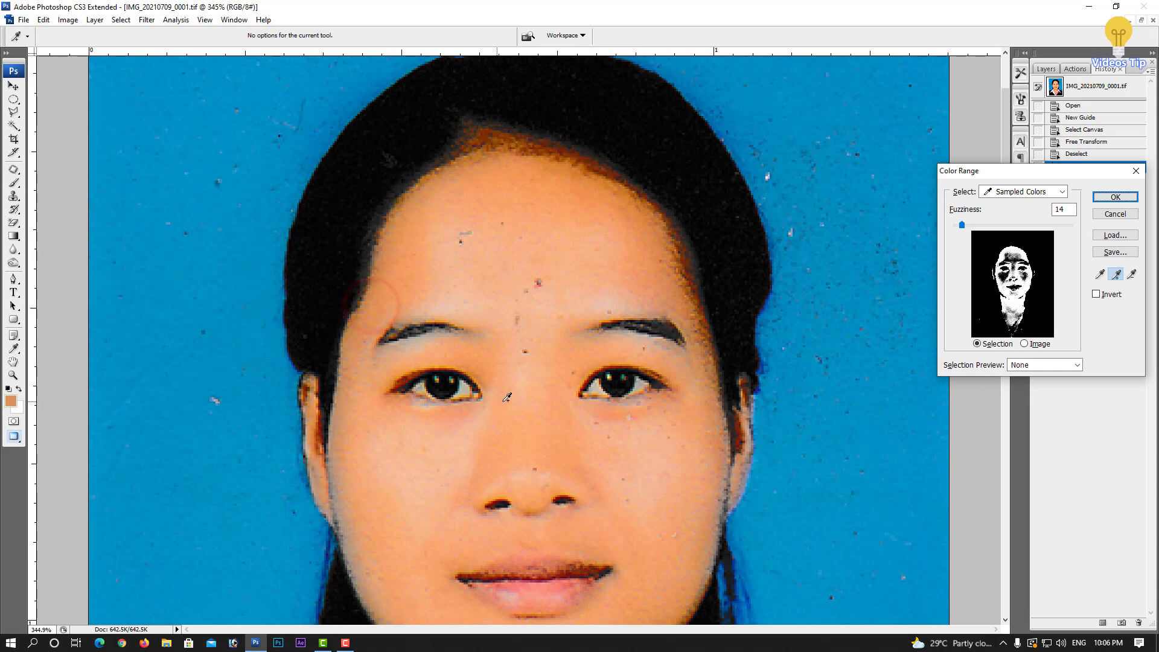
pyautogui.click(548, 422)
pyautogui.click(534, 441)
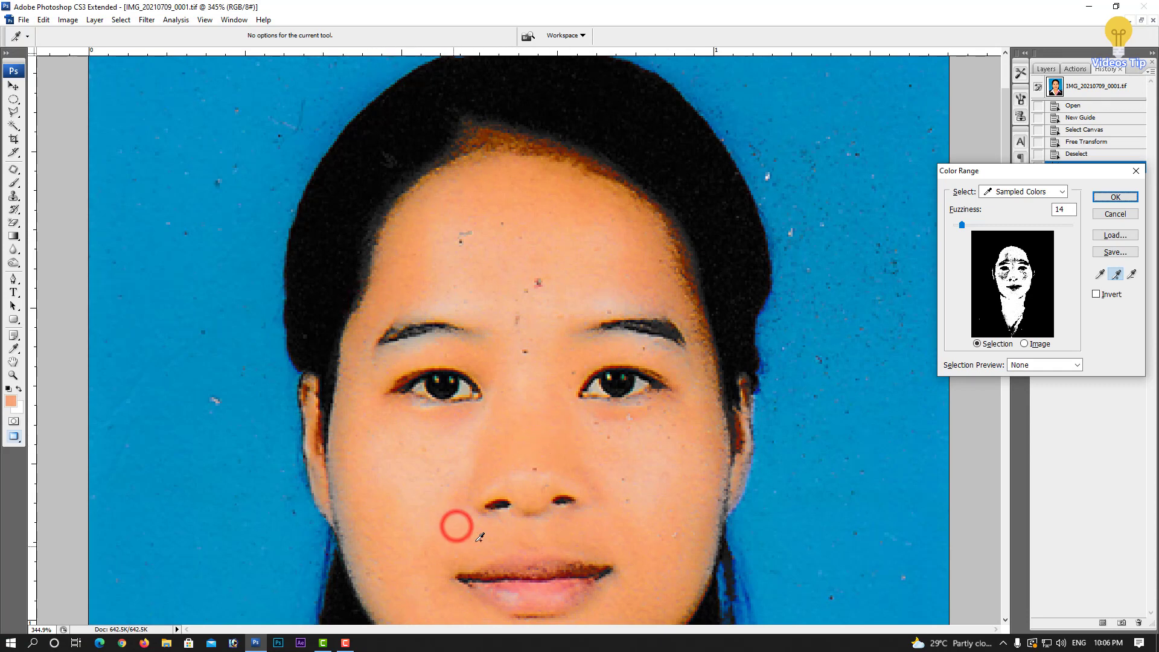
pyautogui.click(606, 533)
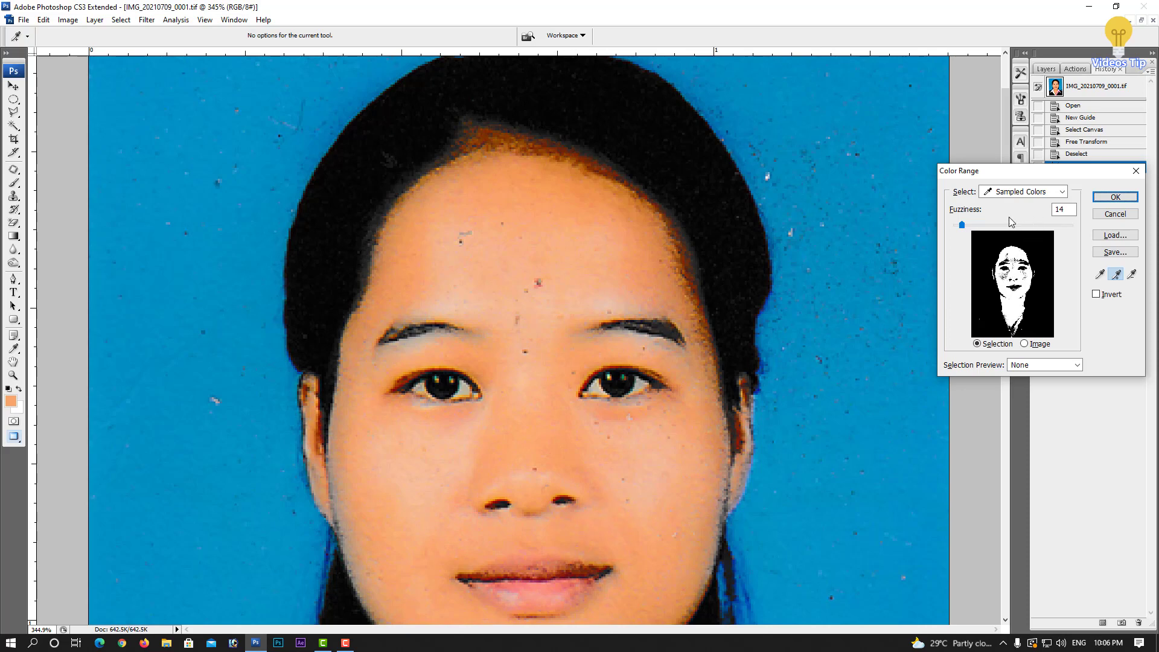
pyautogui.moveTo(964, 228); pyautogui.dragTo(967, 229)
pyautogui.click(1108, 201)
pyautogui.press('c')
pyautogui.scroll(-3, 640, 324)
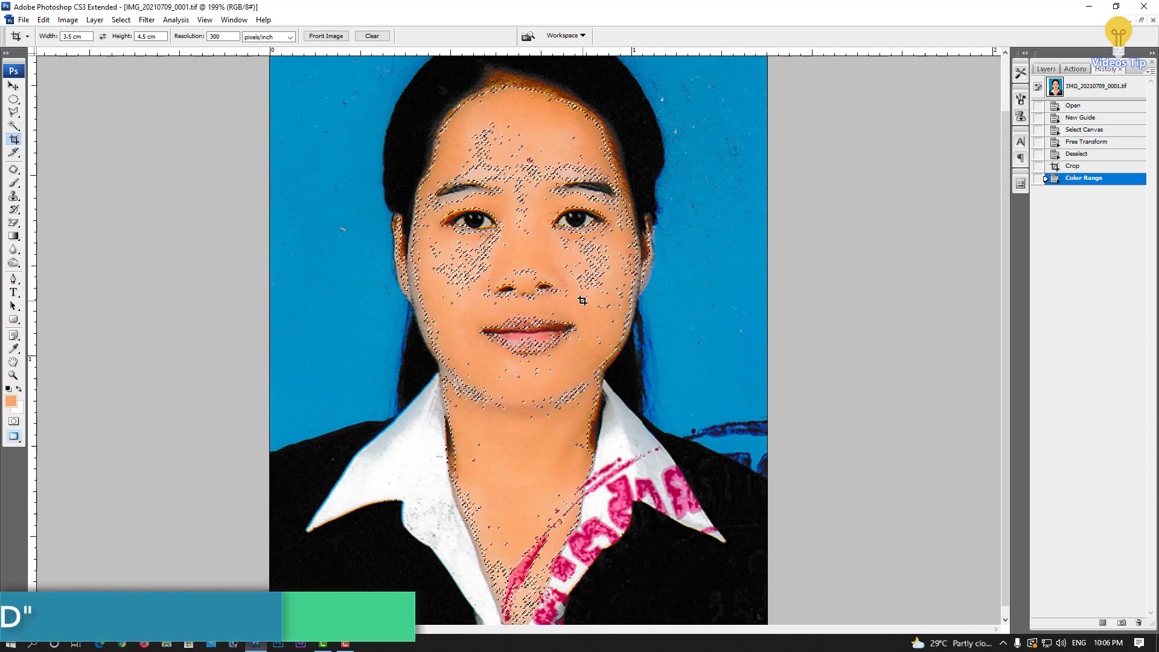
# - Feather the skin selection by 6 px, repeating the feather
pyautogui.hotkey('ctrl', 'alt', 'd')
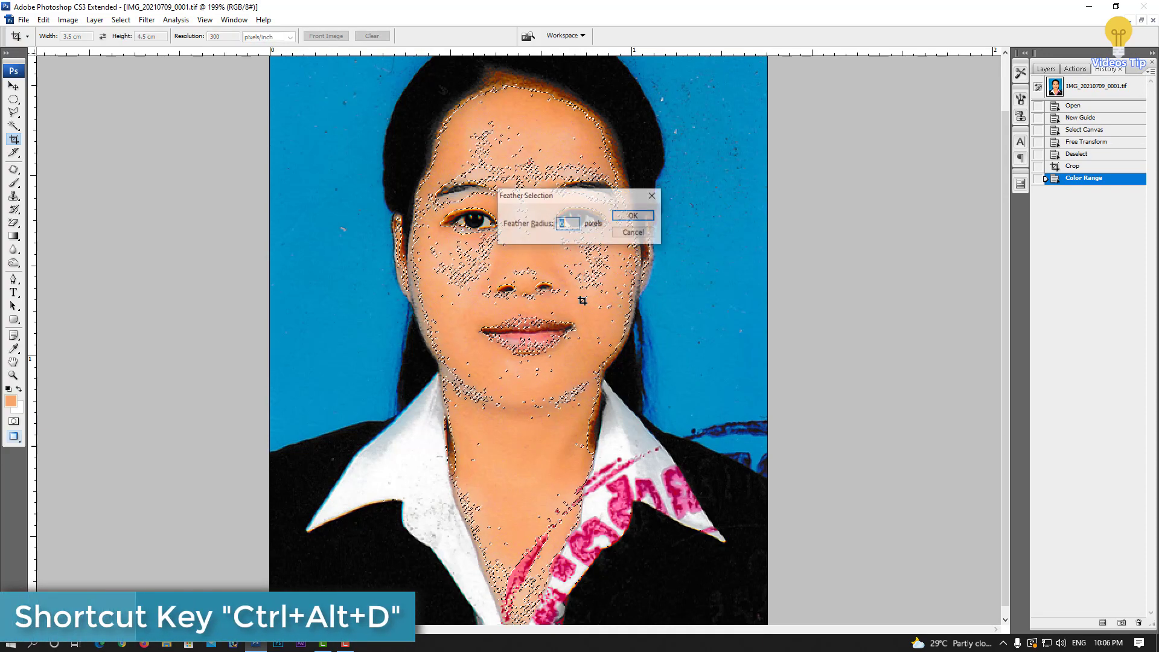
pyautogui.press('Return')
pyautogui.hotkey('ctrl', 'alt', 'd')
pyautogui.press('Return')
pyautogui.hotkey('ctrl', 'alt', 'd')
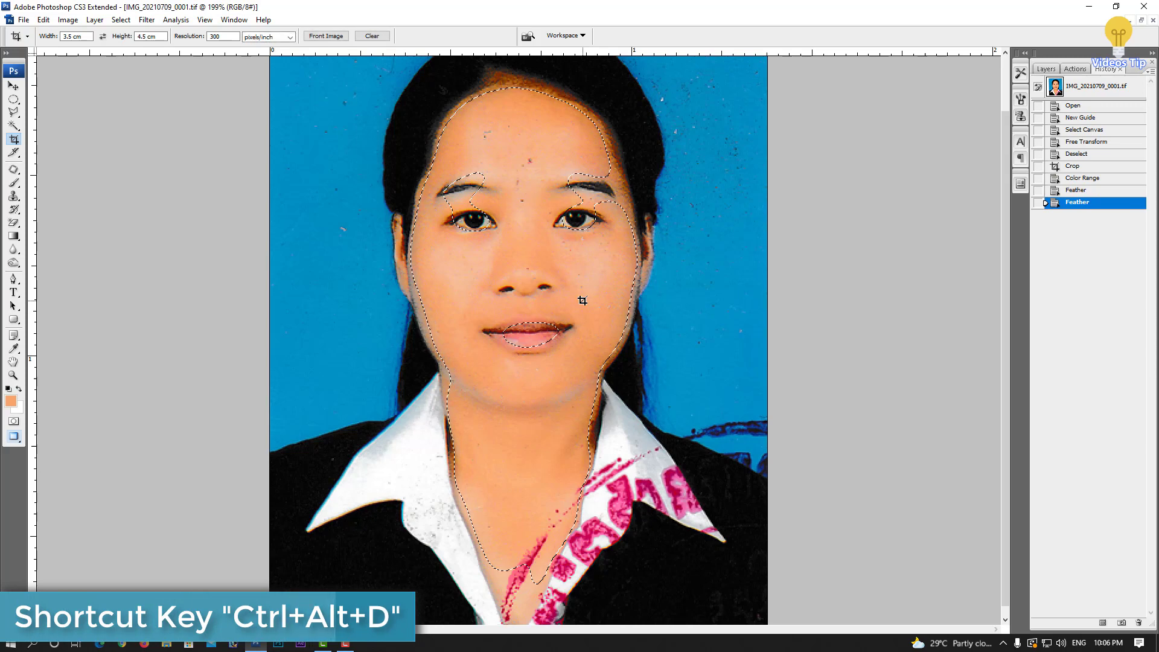
pyautogui.press('Return')
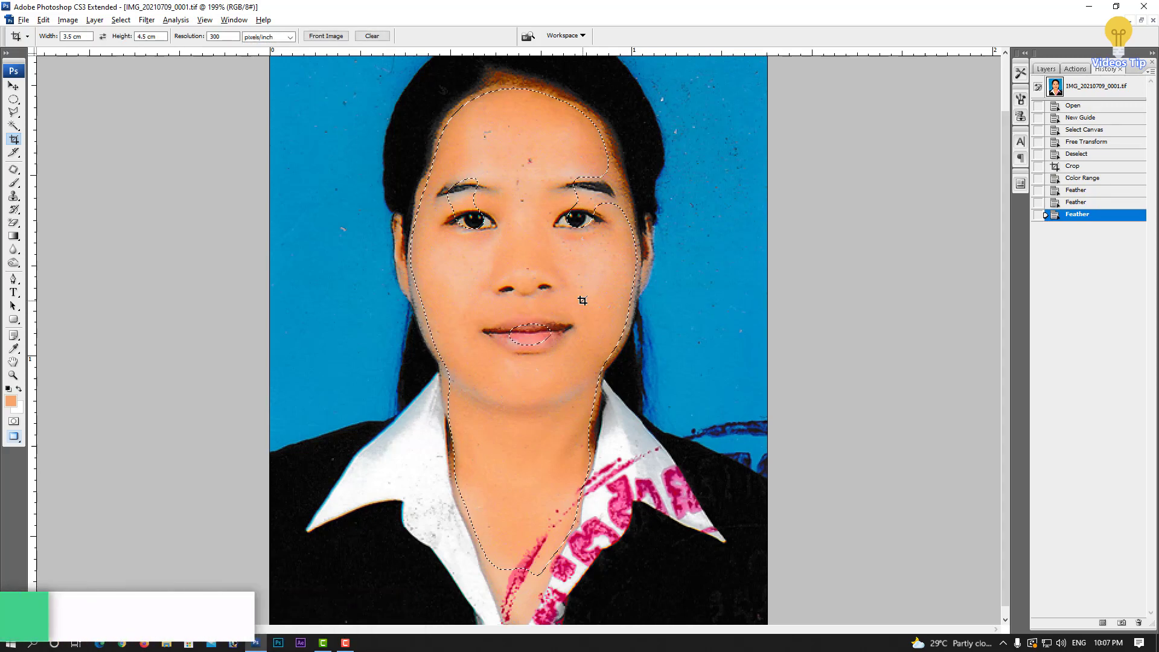
pyautogui.hotkey('alt', 'i')
# - Apply Selective Color to the skin, setting Yellow to -45% in the Yellows range
pyautogui.press('a')
pyautogui.press('s')
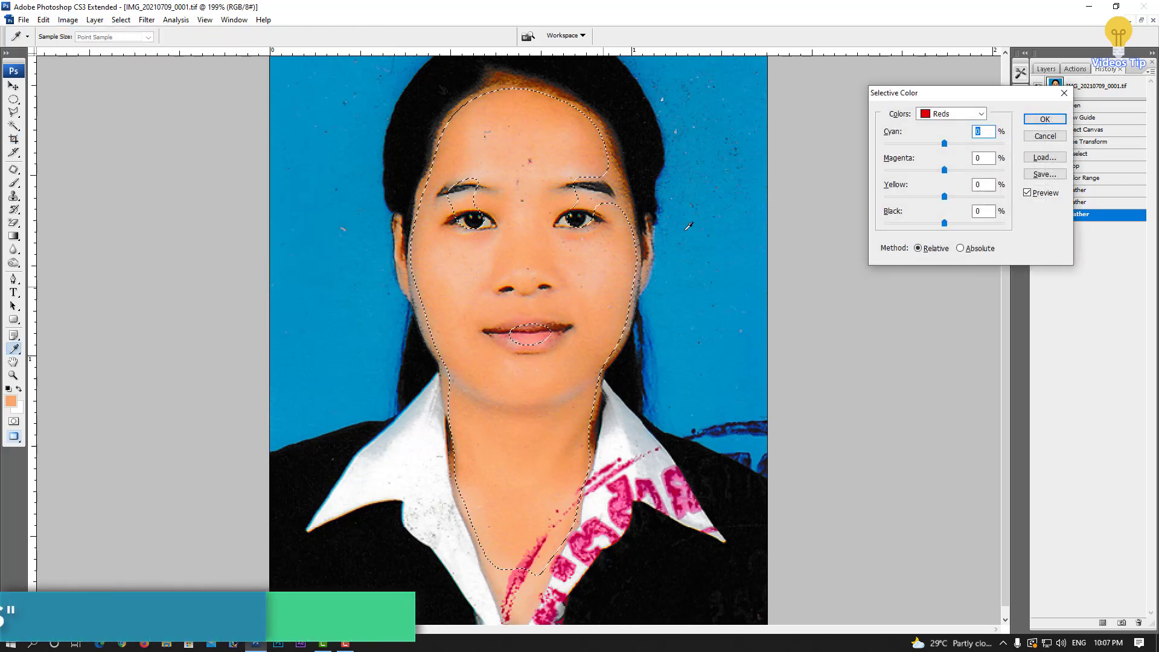
pyautogui.click(941, 114)
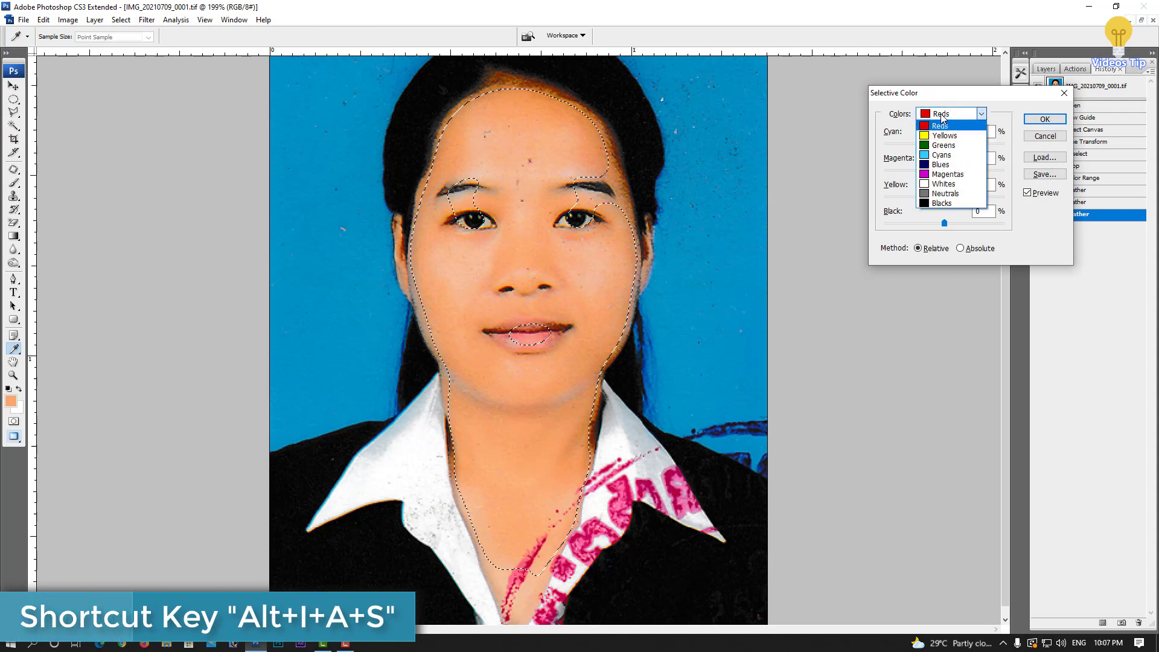
pyautogui.click(944, 136)
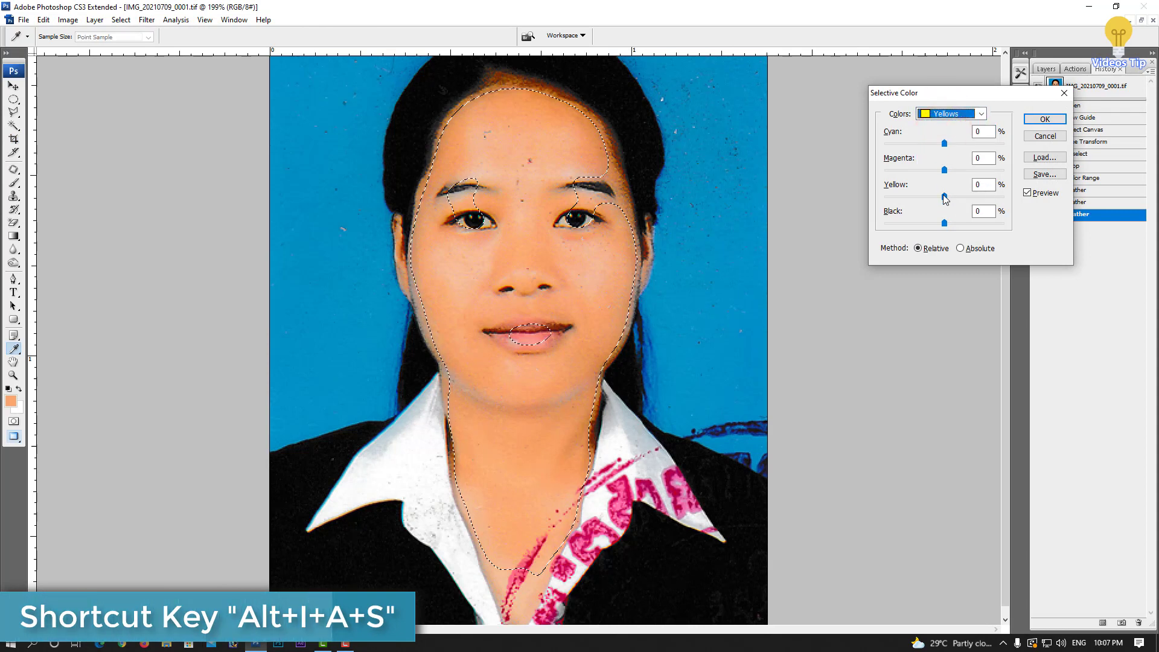
pyautogui.moveTo(941, 196); pyautogui.dragTo(917, 197)
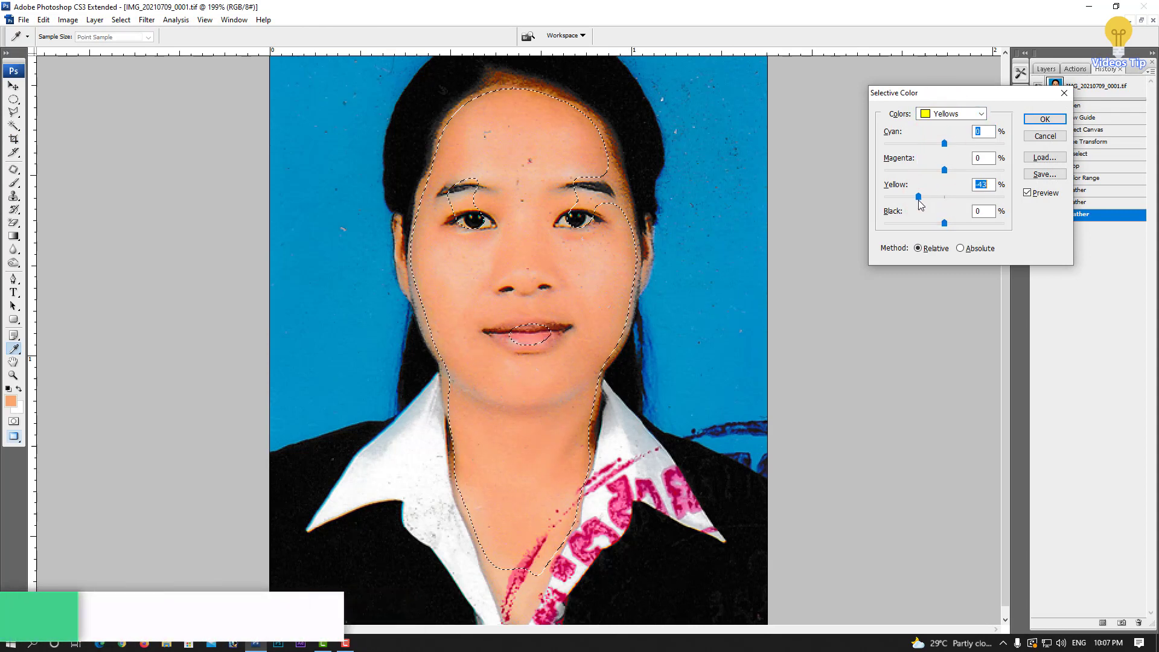
pyautogui.click(1031, 195)
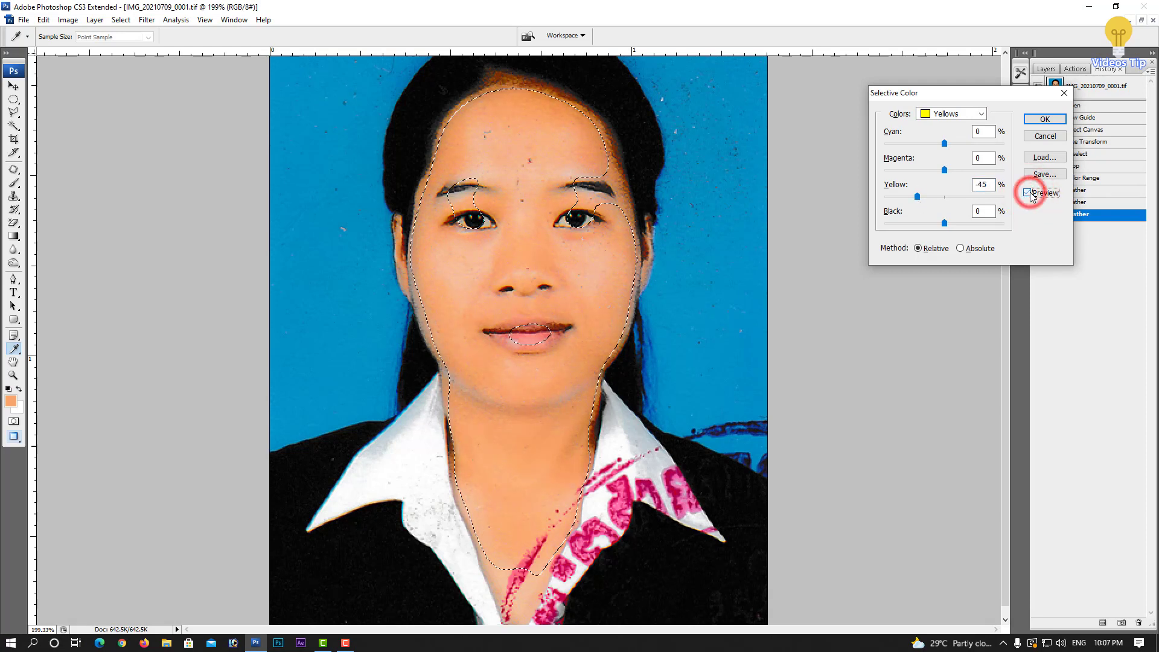
pyautogui.click(1029, 193)
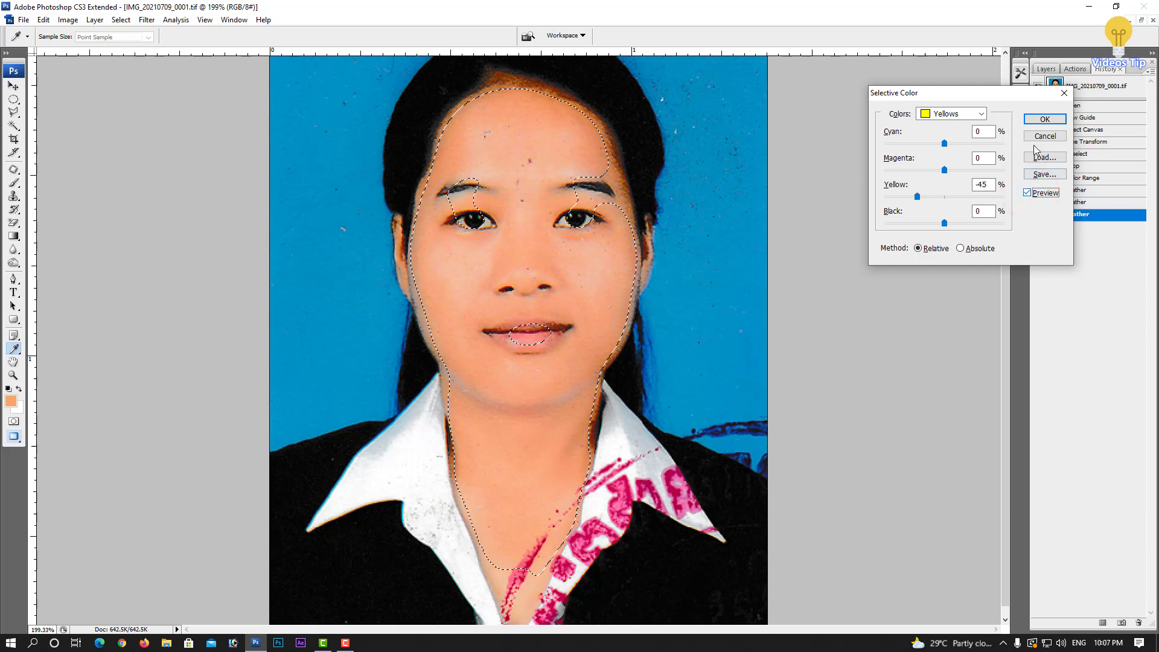
pyautogui.click(1035, 120)
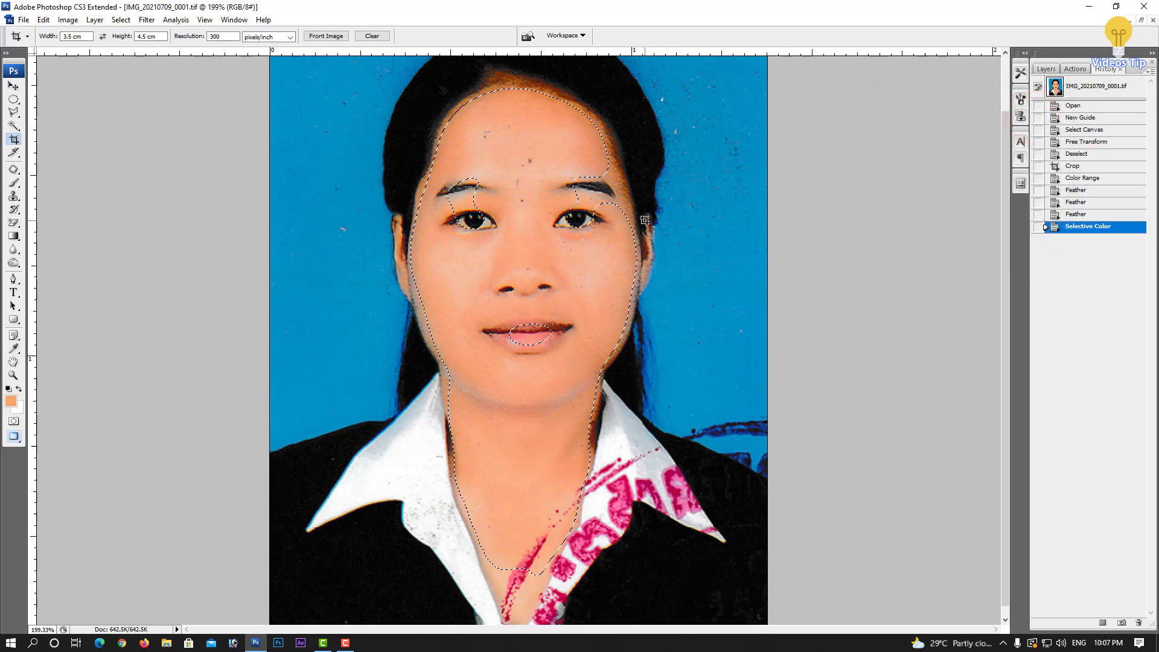
# - Apply Curves to the skin with the black point reset and input 202 raised to 211
pyautogui.press('i')
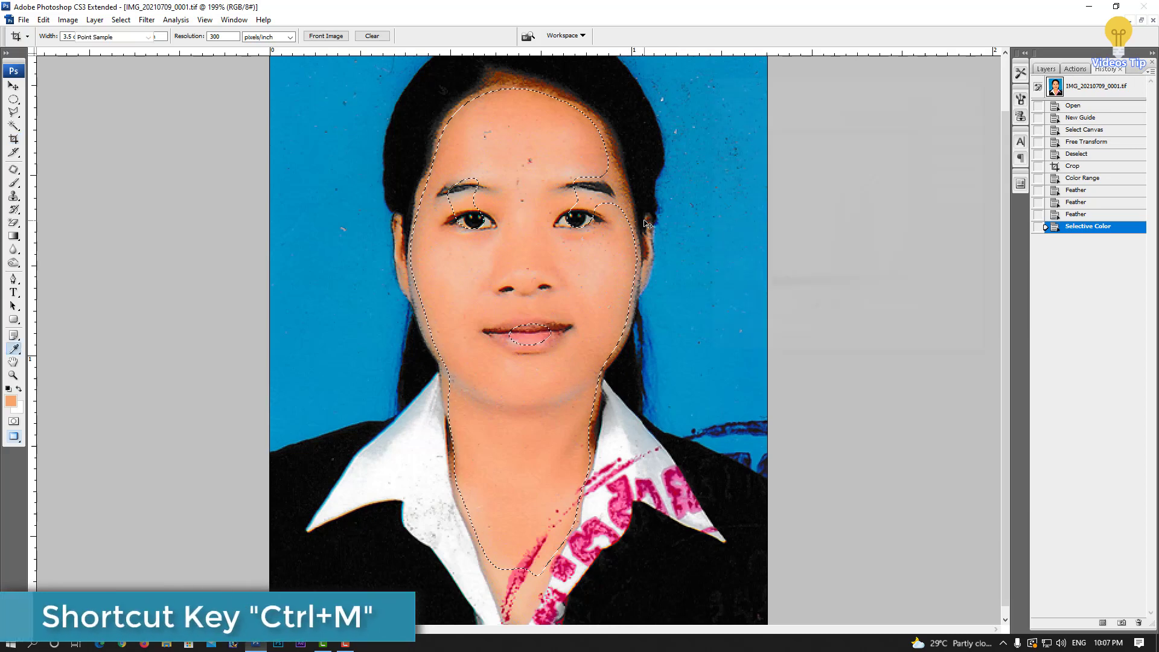
pyautogui.hotkey('ctrl', 'm')
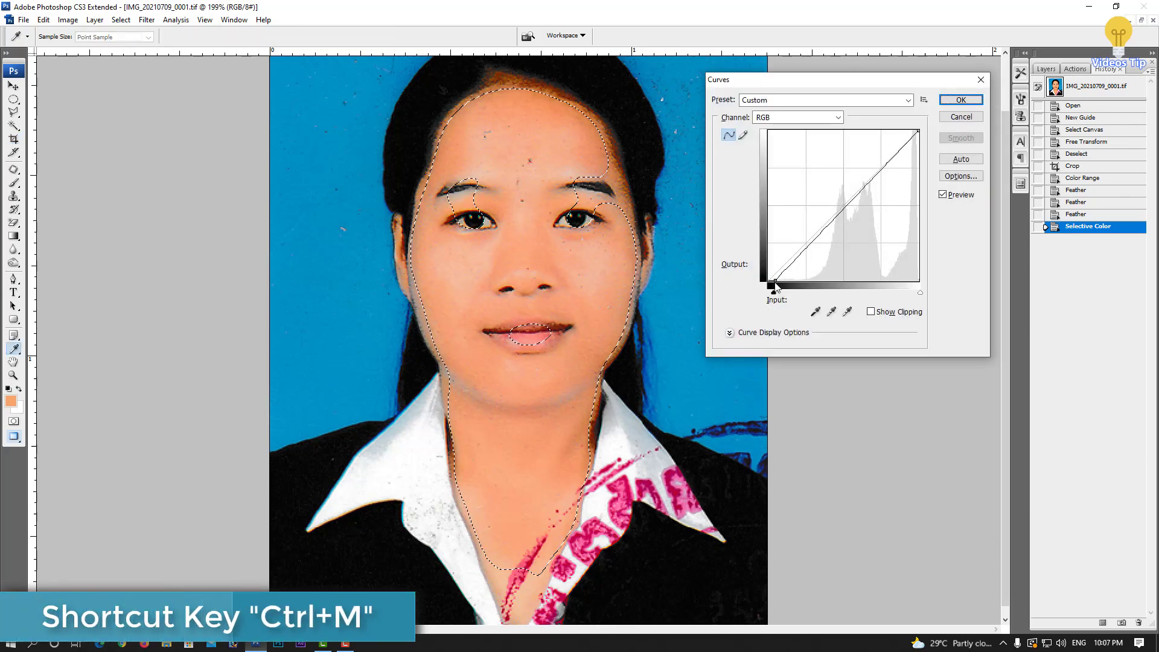
pyautogui.moveTo(774, 280); pyautogui.dragTo(769, 281)
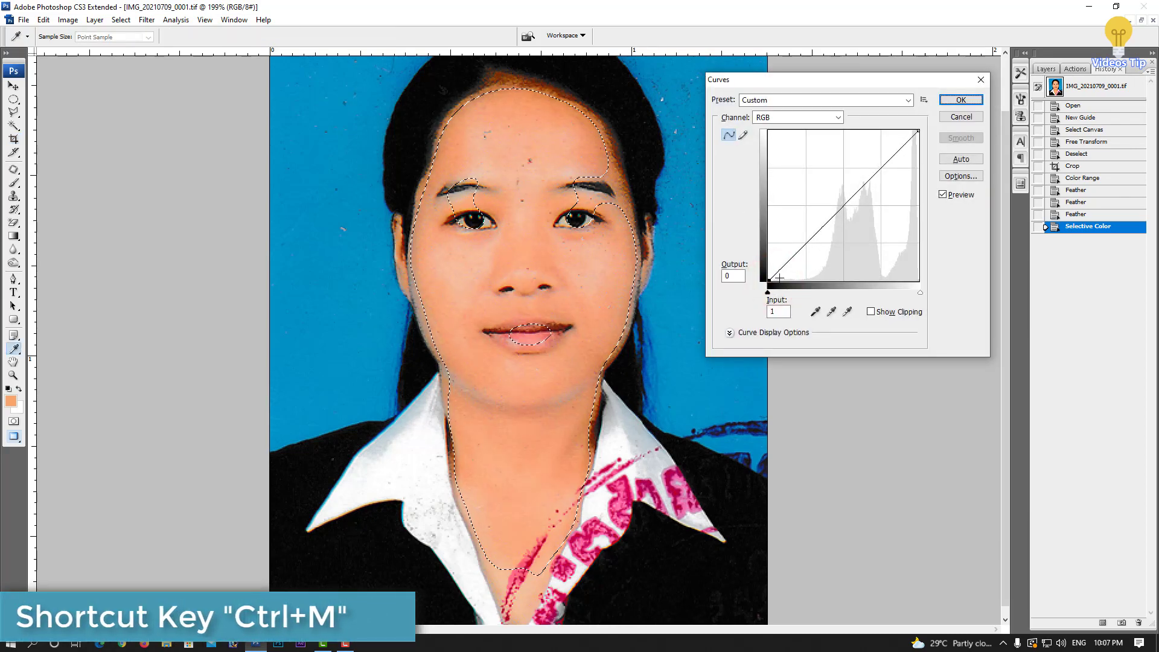
pyautogui.moveTo(887, 161); pyautogui.dragTo(886, 156)
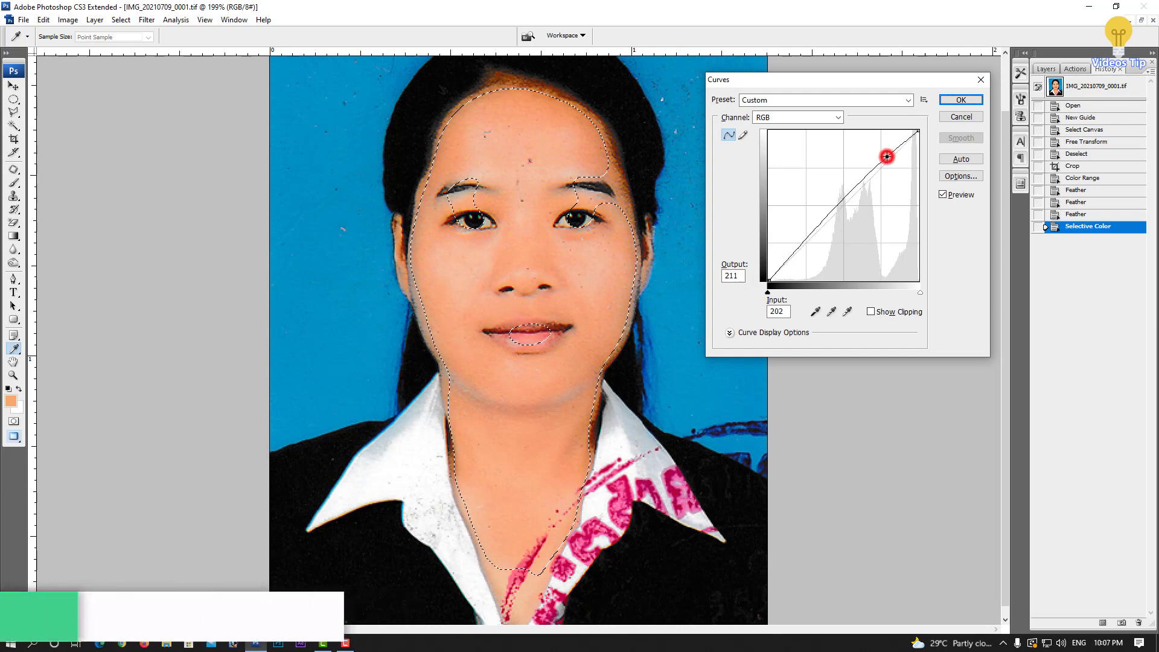
pyautogui.doubleClick(963, 197)
pyautogui.doubleClick(963, 197)
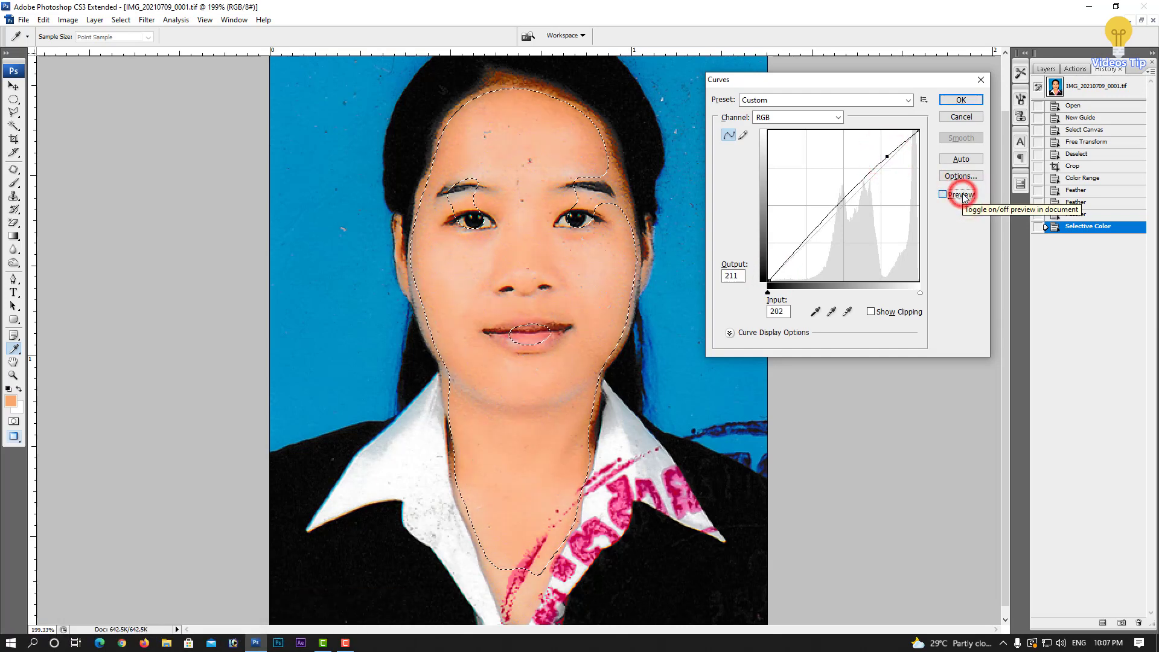
pyautogui.click(963, 198)
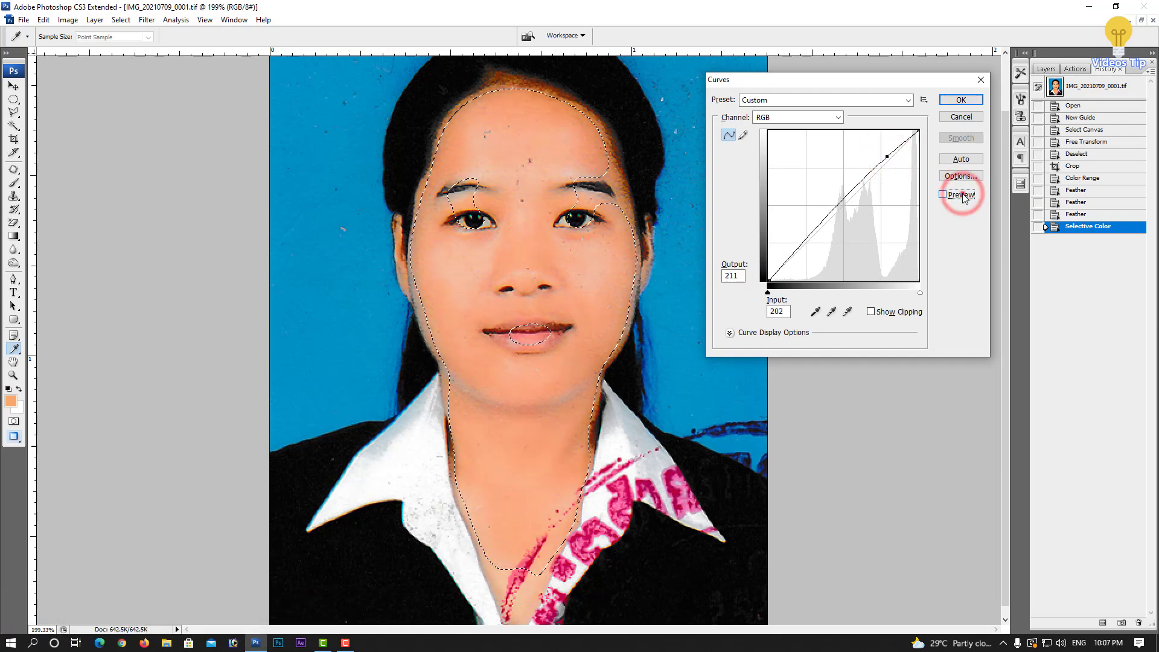
pyautogui.click(964, 104)
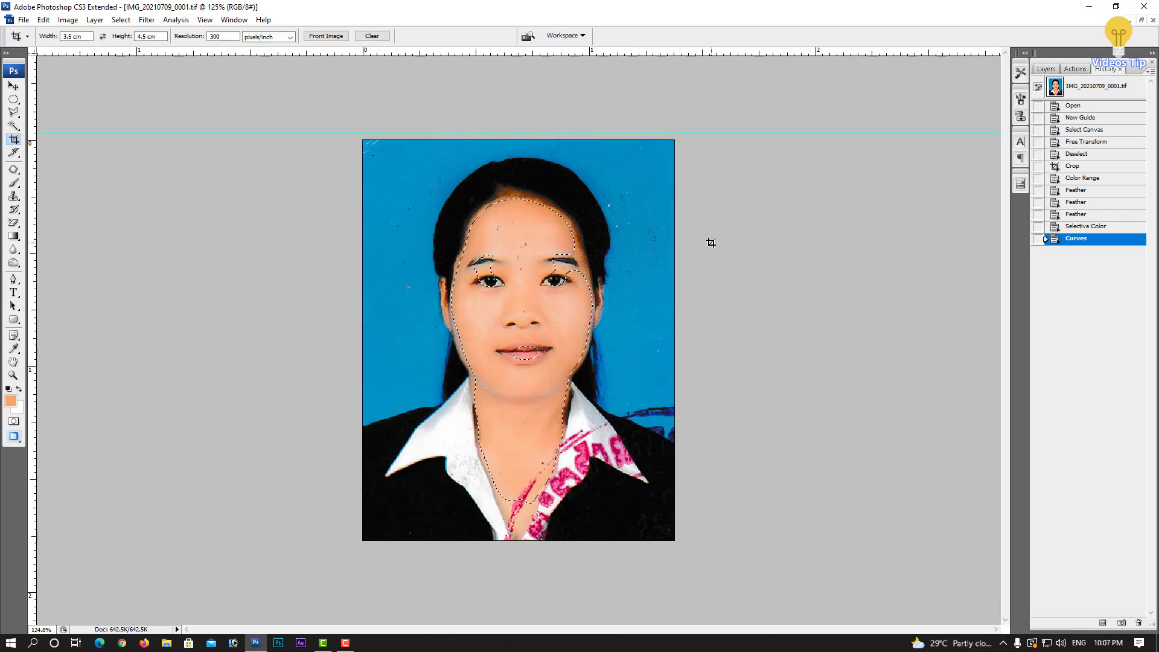
# - Drop the face selection and compare the corrected photo with the original scan in History
pyautogui.hotkey('ctrl', 'd')
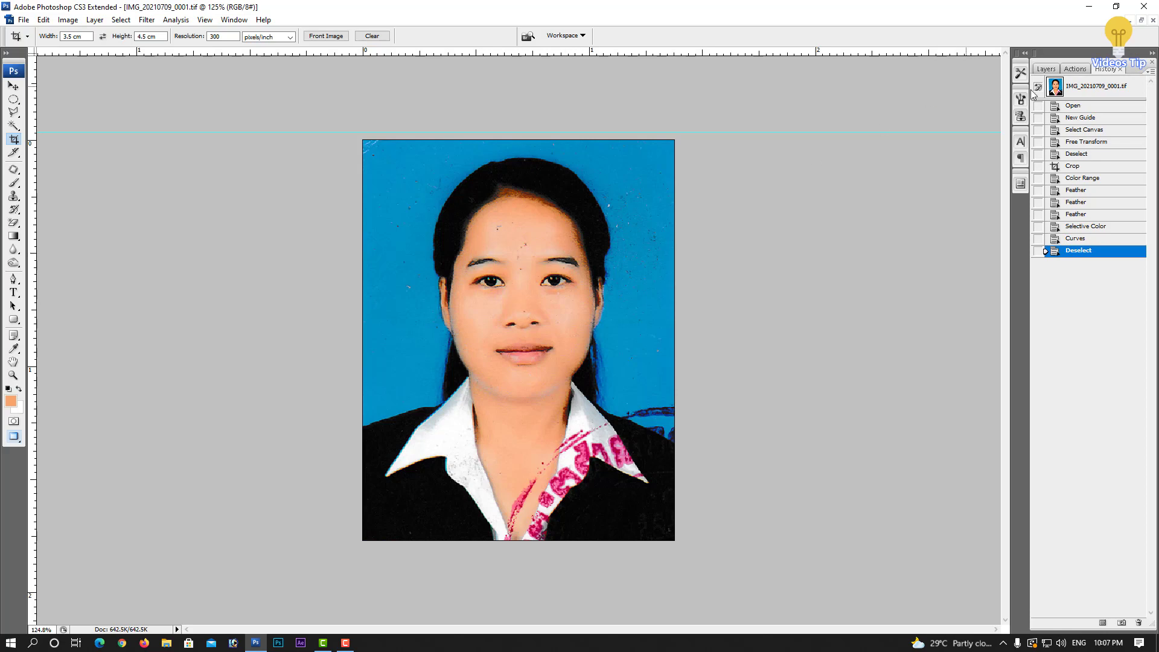
pyautogui.click(1099, 89)
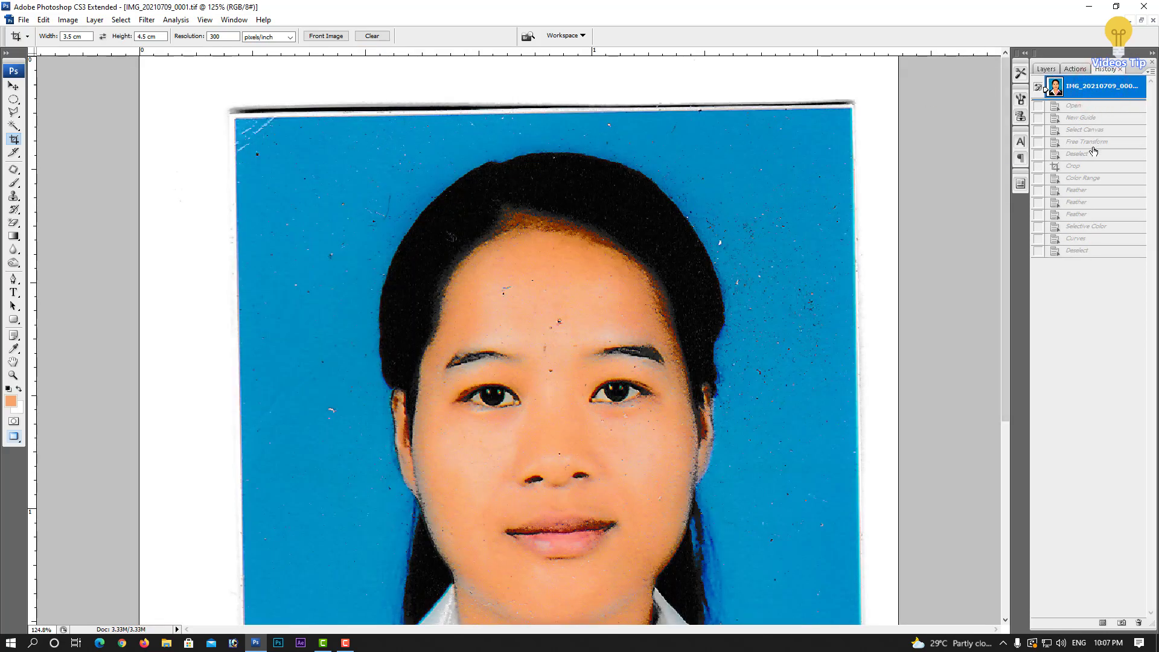
pyautogui.click(1090, 167)
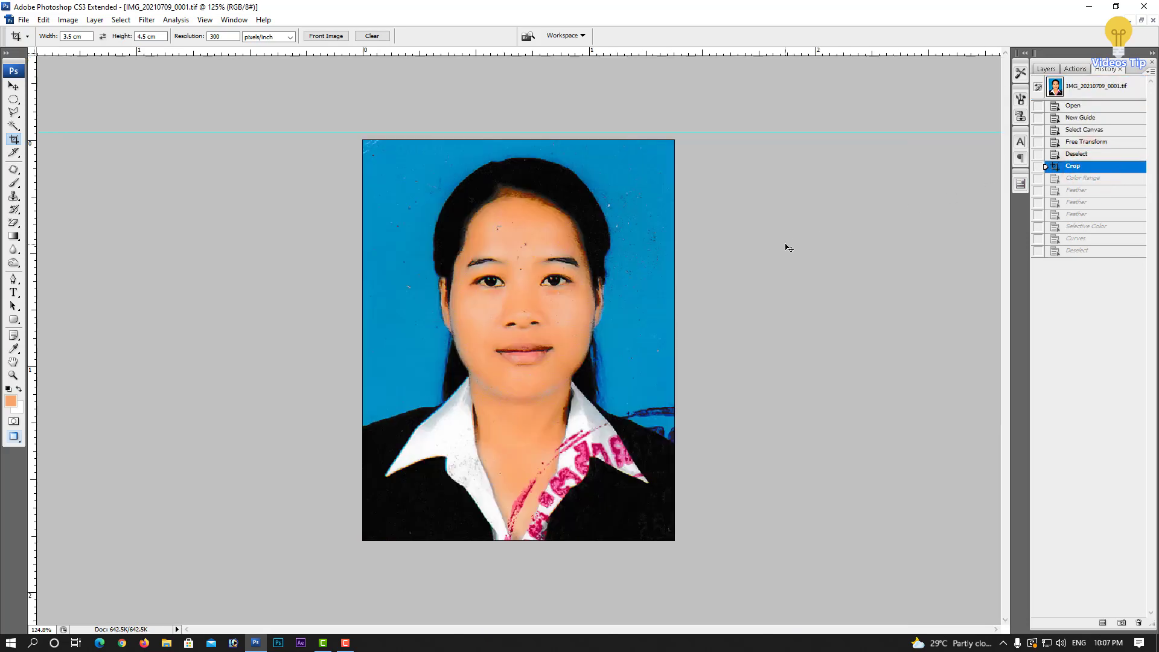
pyautogui.hotkey('ctrl', 'z')
pyautogui.hotkey('ctrl', 'z')
pyautogui.hotkey('ctrl', 'z')
pyautogui.hotkey('ctrl', 'z')
pyautogui.hotkey('ctrl', 'z')
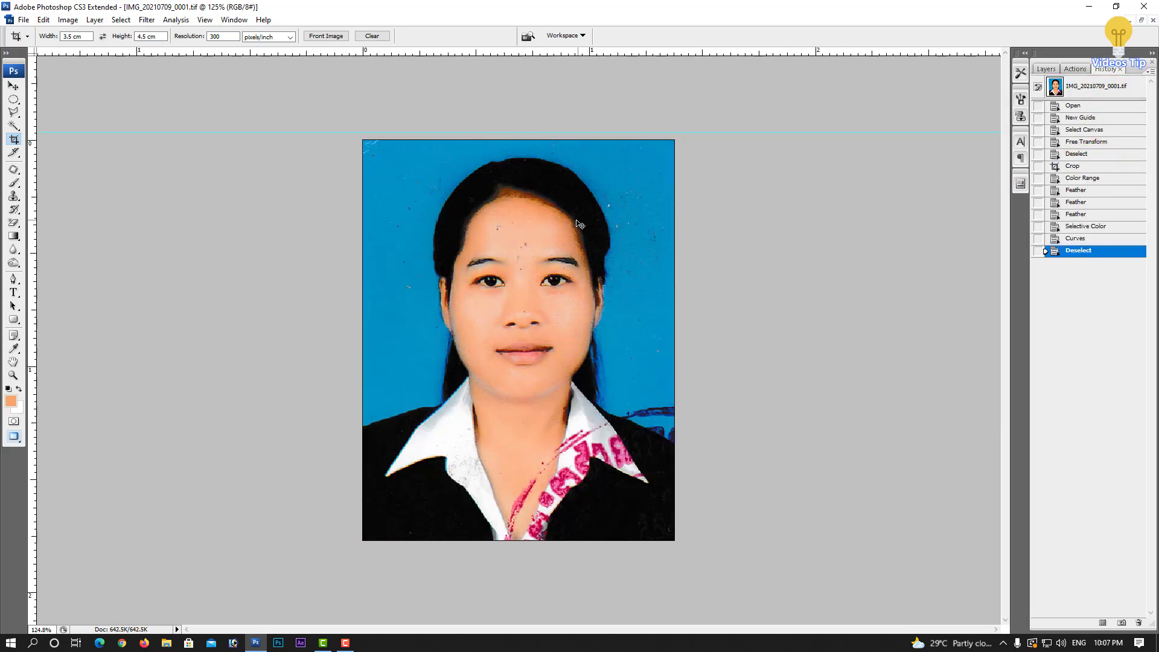
# - Zoom in on the hairline to inspect the orange fringe
pyautogui.scroll(2, 537, 318)
pyautogui.scroll(2, 537, 320)
pyautogui.scroll(2, 538, 322)
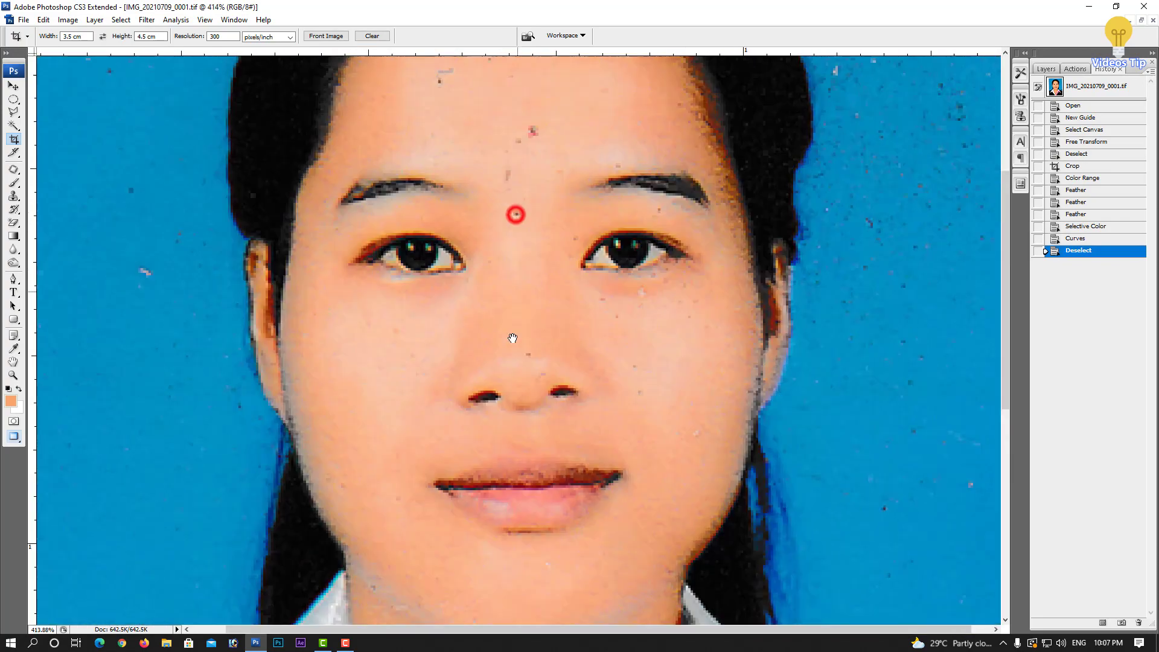
pyautogui.scroll(2, 540, 324)
pyautogui.scroll(2, 539, 324)
pyautogui.scroll(-5, 535, 306)
pyautogui.scroll(2, 544, 295)
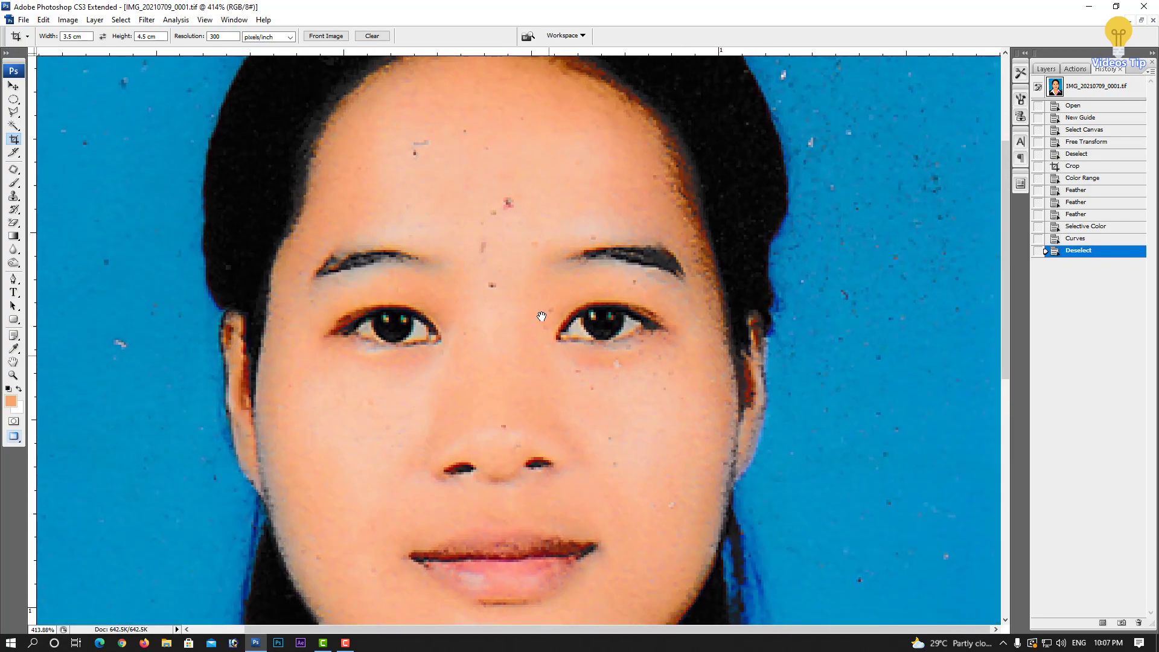
pyautogui.scroll(2, 538, 310)
pyautogui.scroll(2, 517, 275)
pyautogui.scroll(2, 525, 259)
pyautogui.scroll(2, 544, 271)
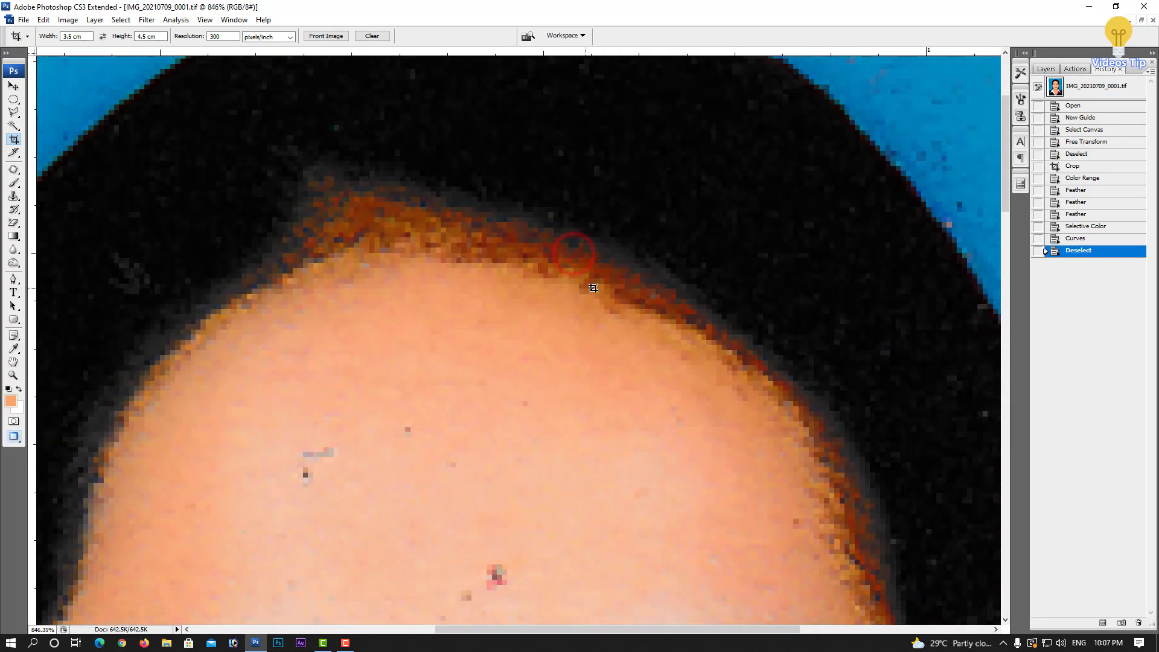
pyautogui.scroll(2, 617, 316)
# - Select the orange hairline fringe with Color Range, adding samples along the hairline
pyautogui.hotkey('alt', 's')
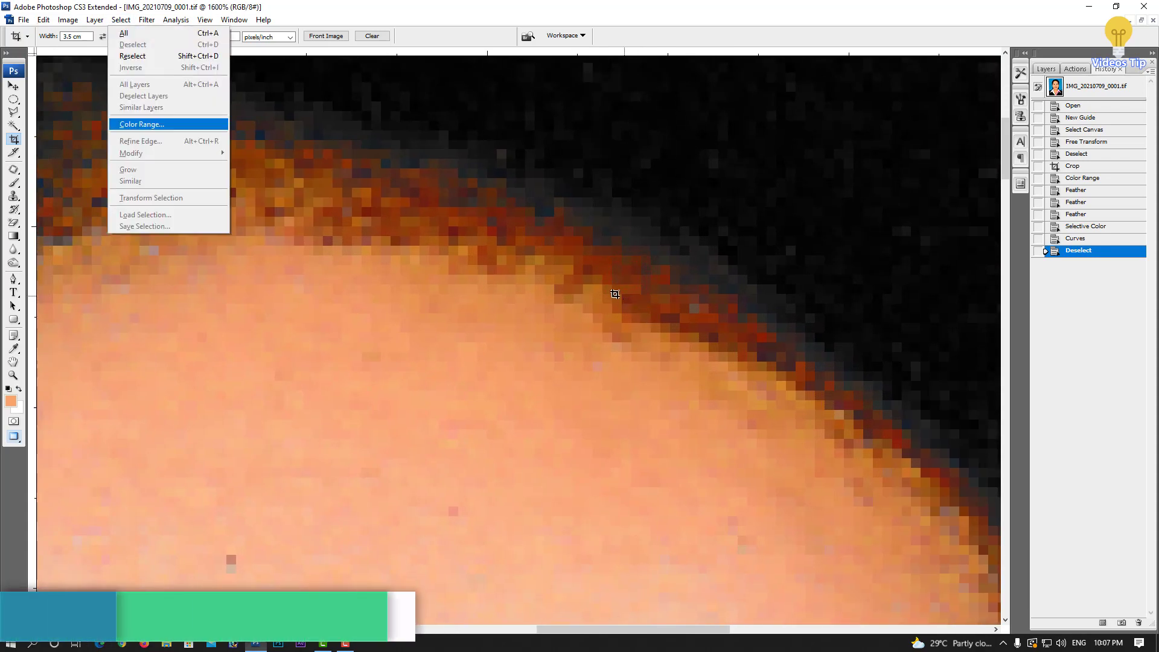
pyautogui.press('c')
pyautogui.click(1116, 274)
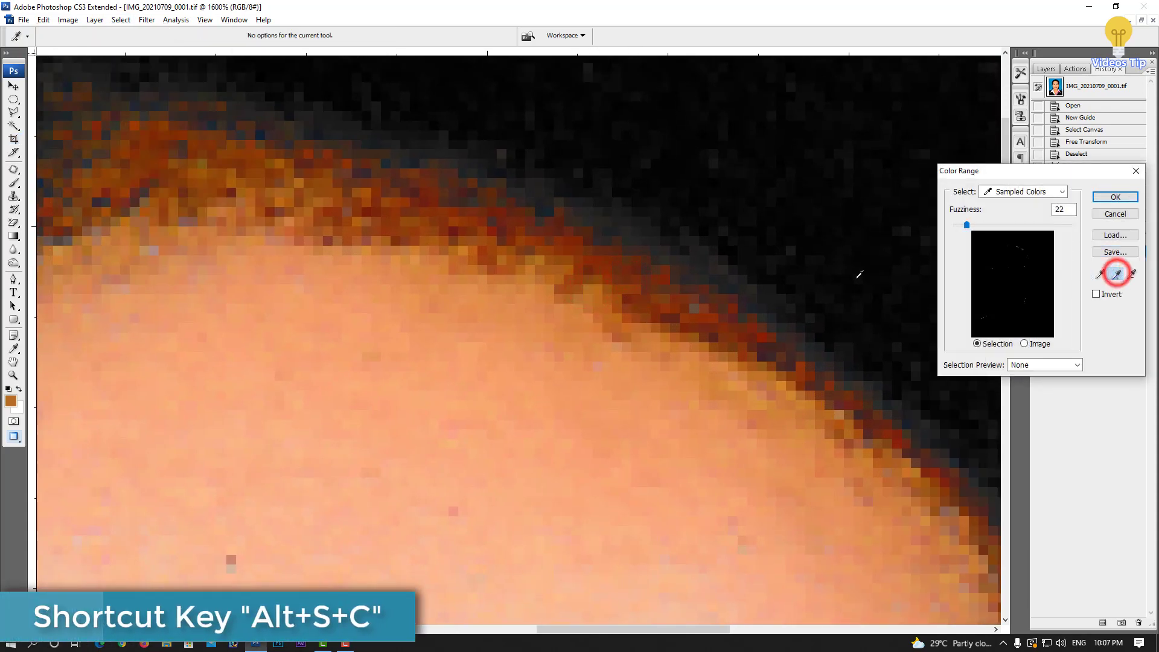
pyautogui.moveTo(607, 308); pyautogui.dragTo(554, 261)
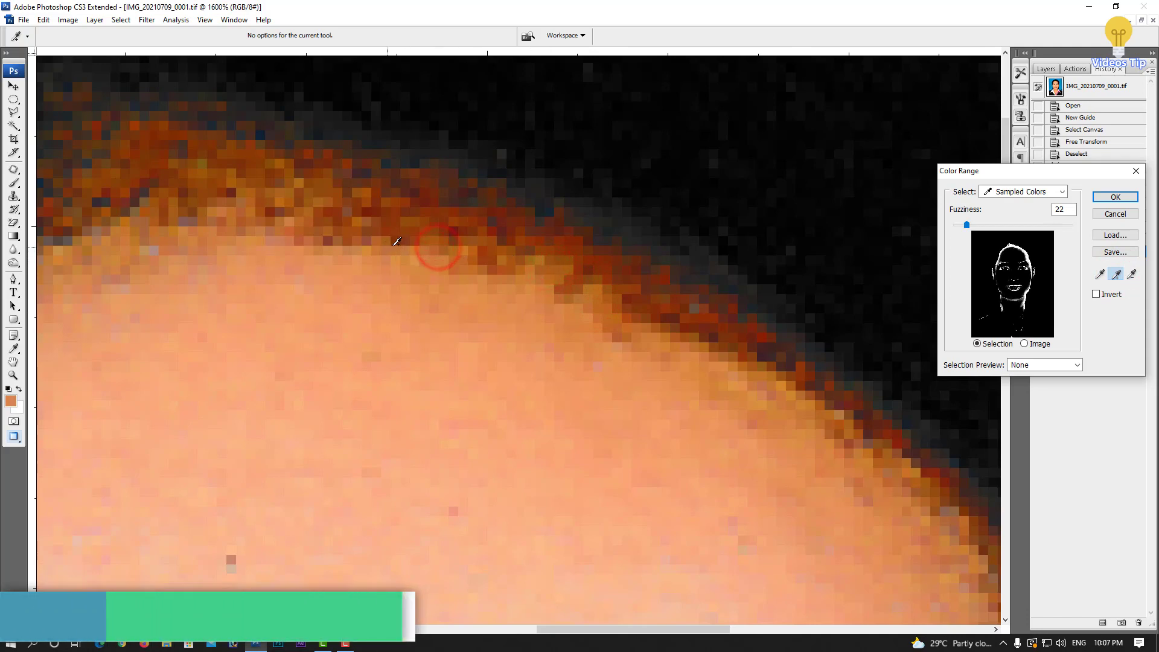
pyautogui.moveTo(554, 261); pyautogui.dragTo(303, 203)
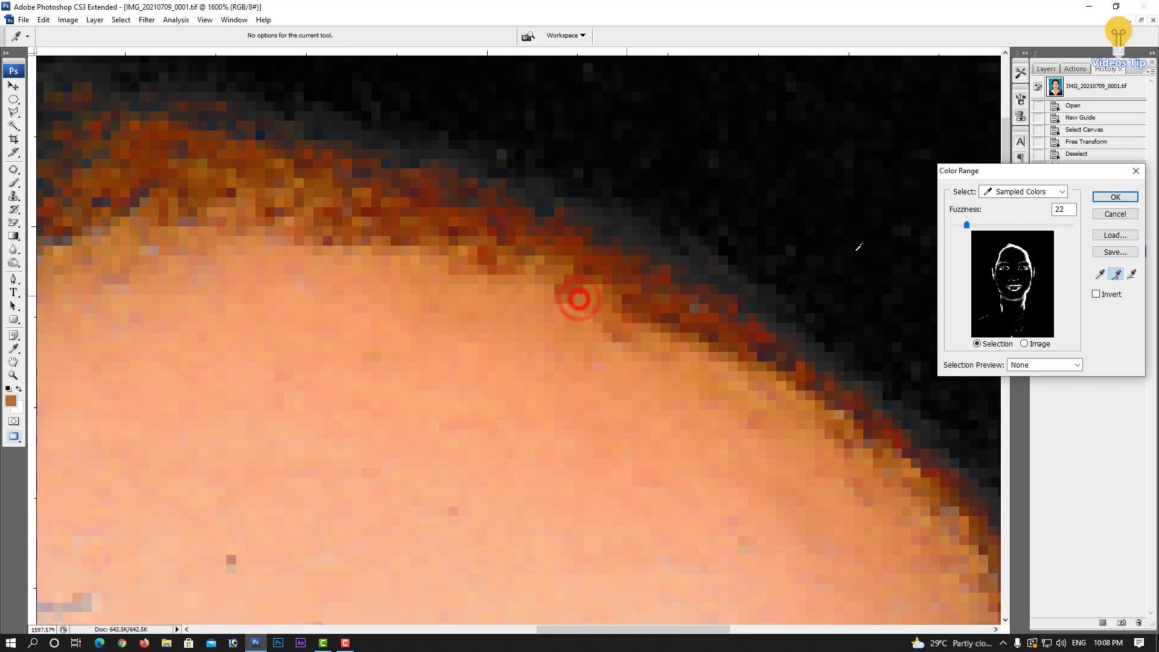
pyautogui.click(1115, 197)
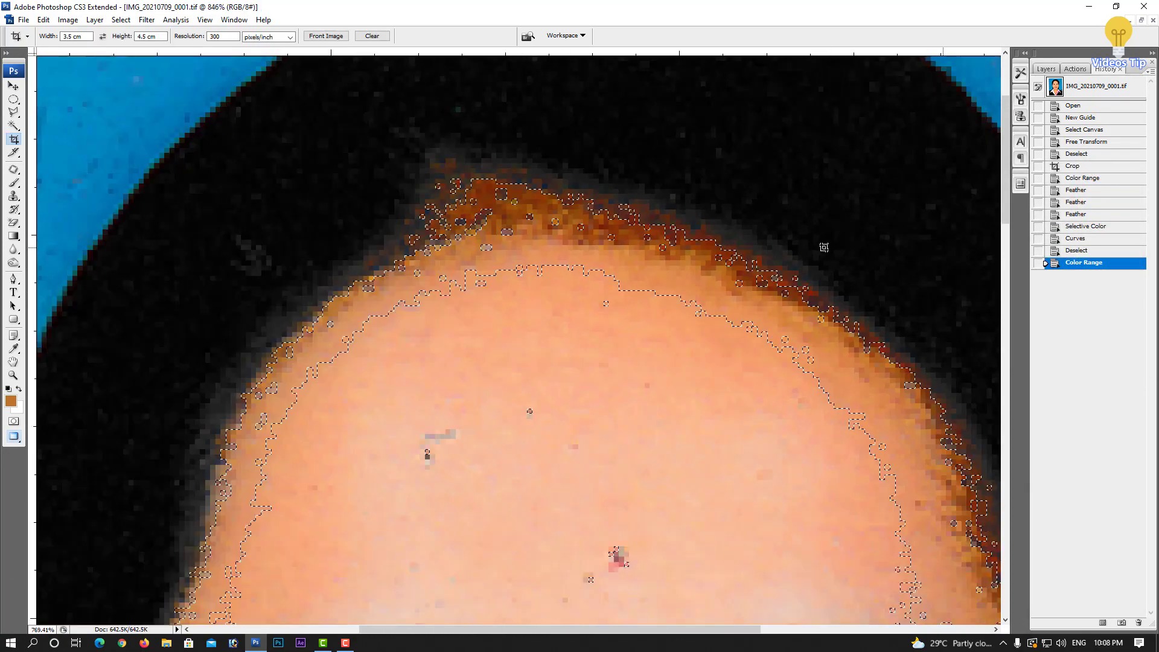
pyautogui.hotkey('ctrl', '-')
pyautogui.hotkey('ctrl', '-')
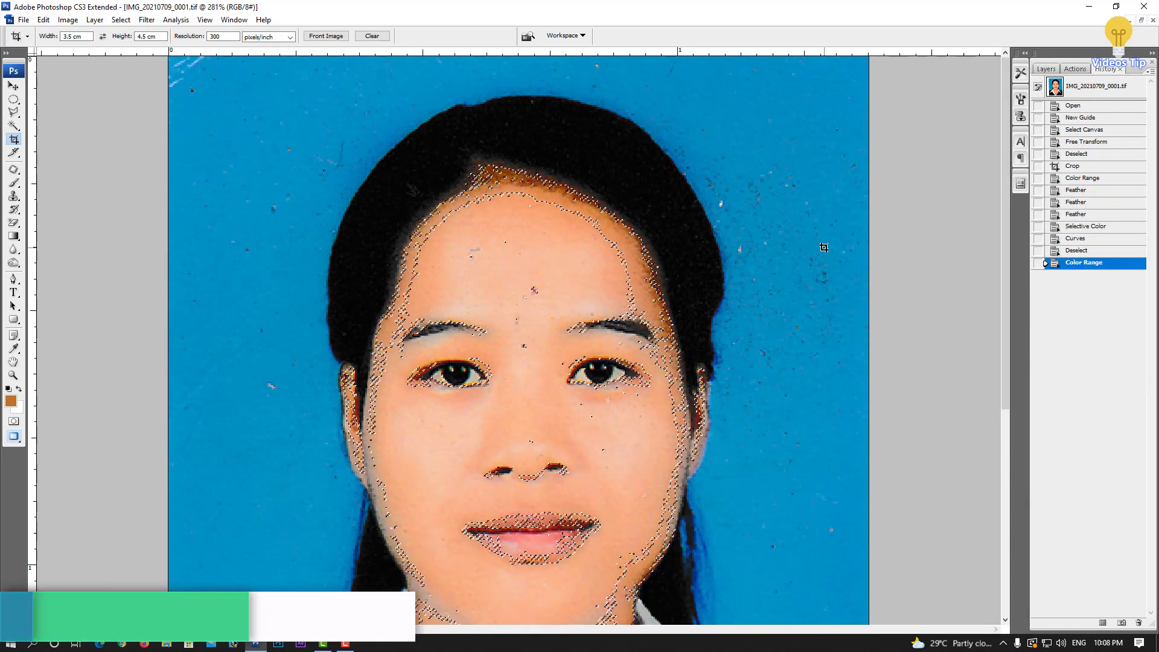
pyautogui.hotkey('ctrl', '-')
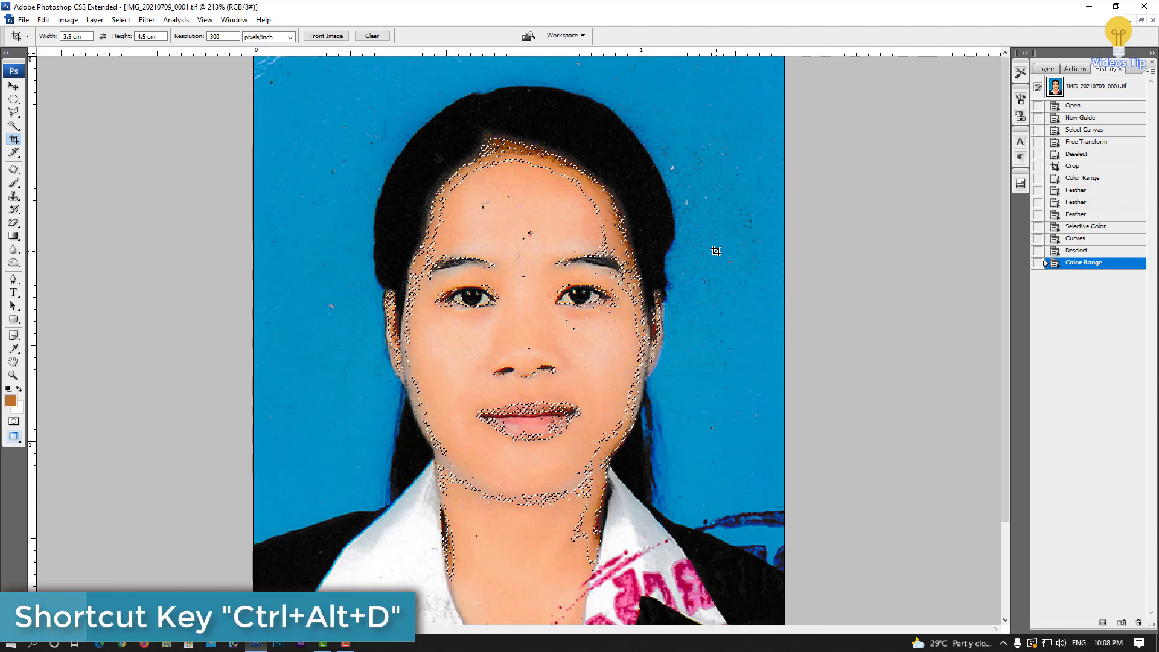
# - Feather the fringe selection by 6 pixels, applied twice
pyautogui.hotkey('ctrl', 'alt', 'd')
pyautogui.press('Return')
pyautogui.hotkey('ctrl', 'alt', 'd')
pyautogui.press('Return')
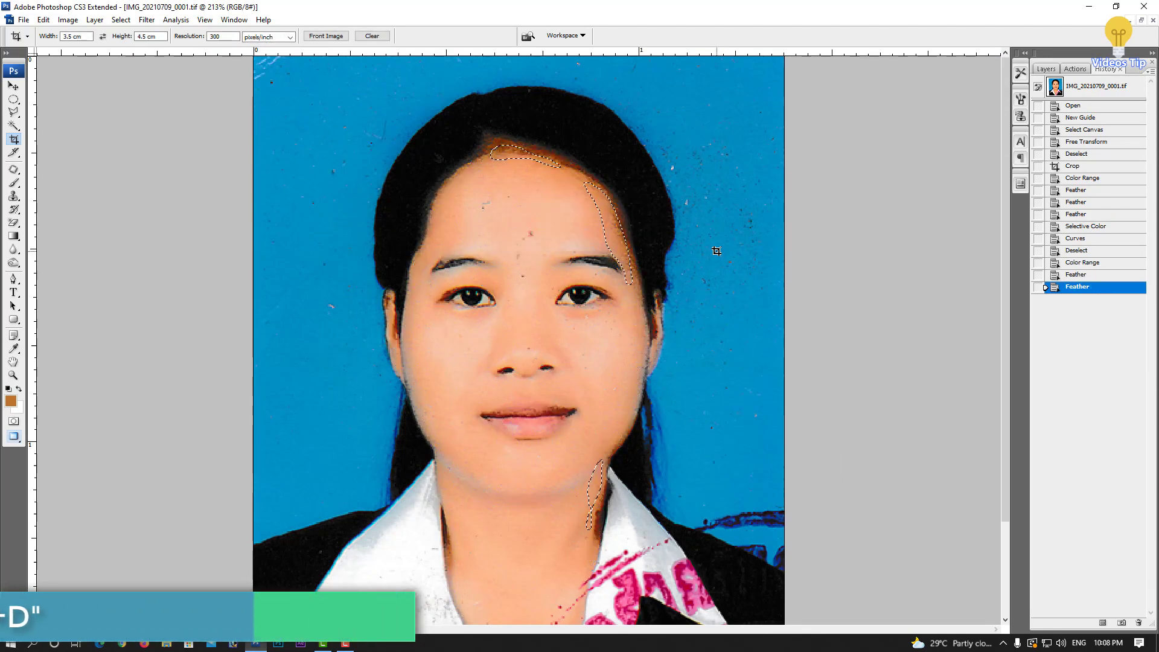
# - Lower the fringe's saturation to -22 with Hue/Saturation, then deselect and fit the photo
pyautogui.hotkey('ctrl', 'u')
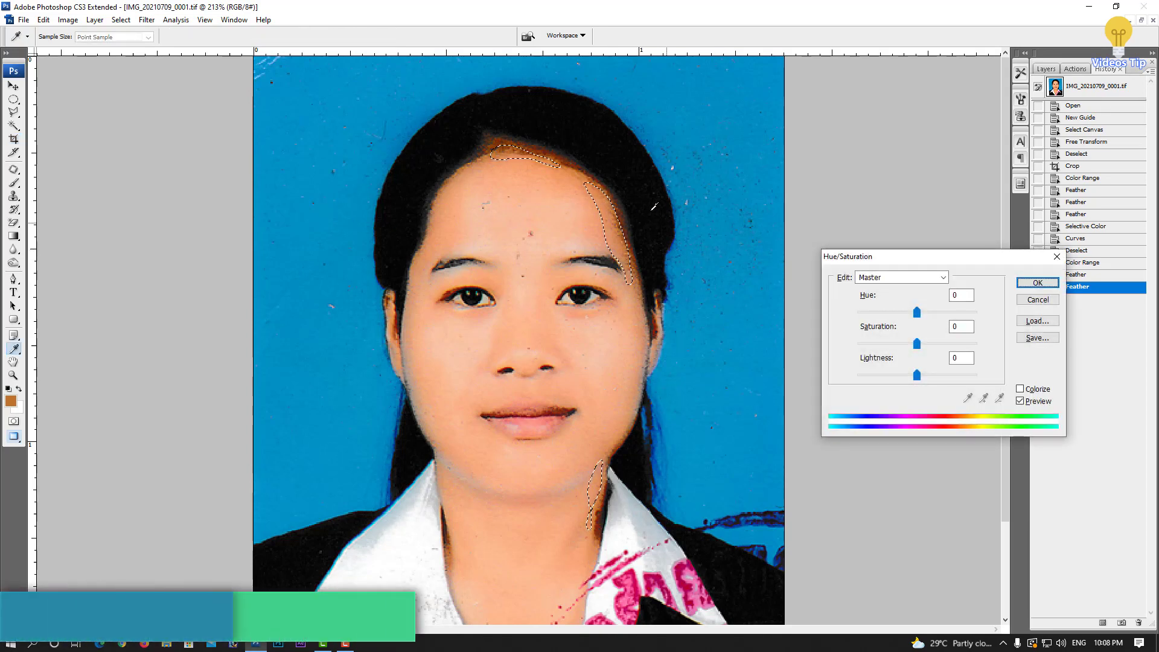
pyautogui.moveTo(916, 344); pyautogui.dragTo(904, 344)
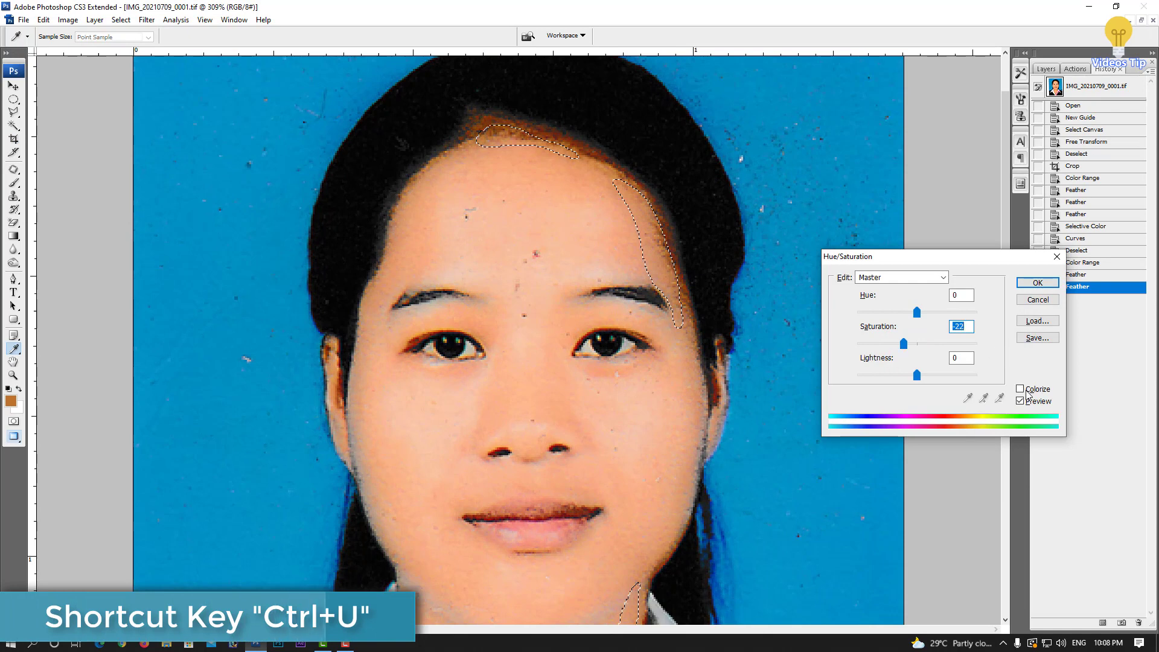
pyautogui.doubleClick(1030, 403)
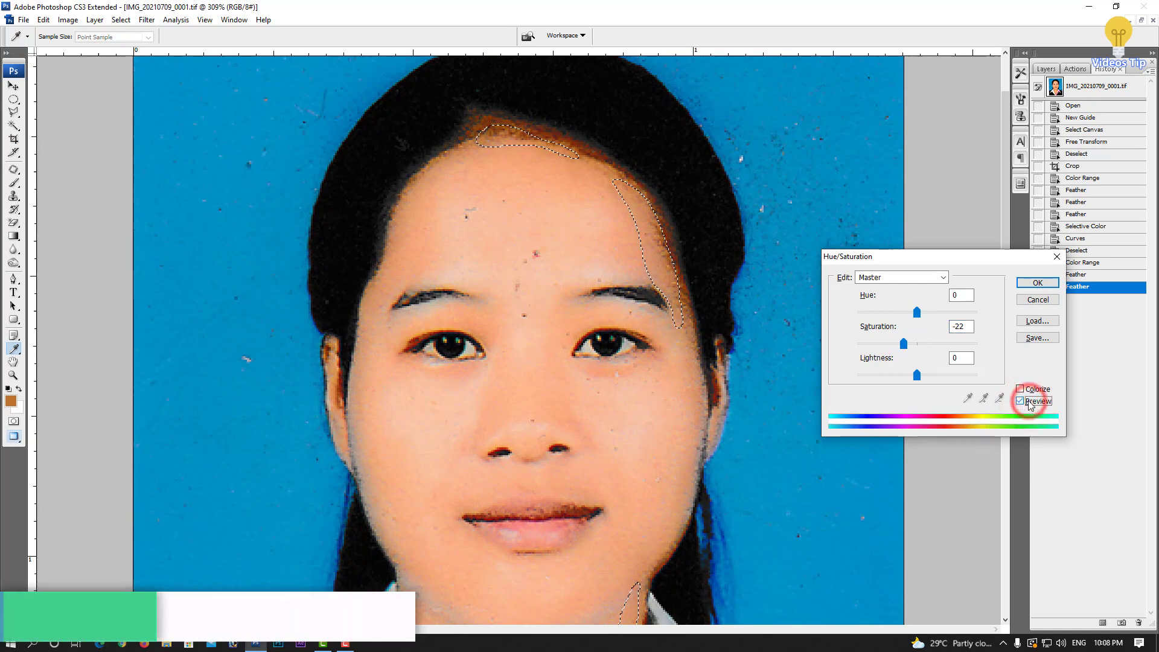
pyautogui.click(1037, 282)
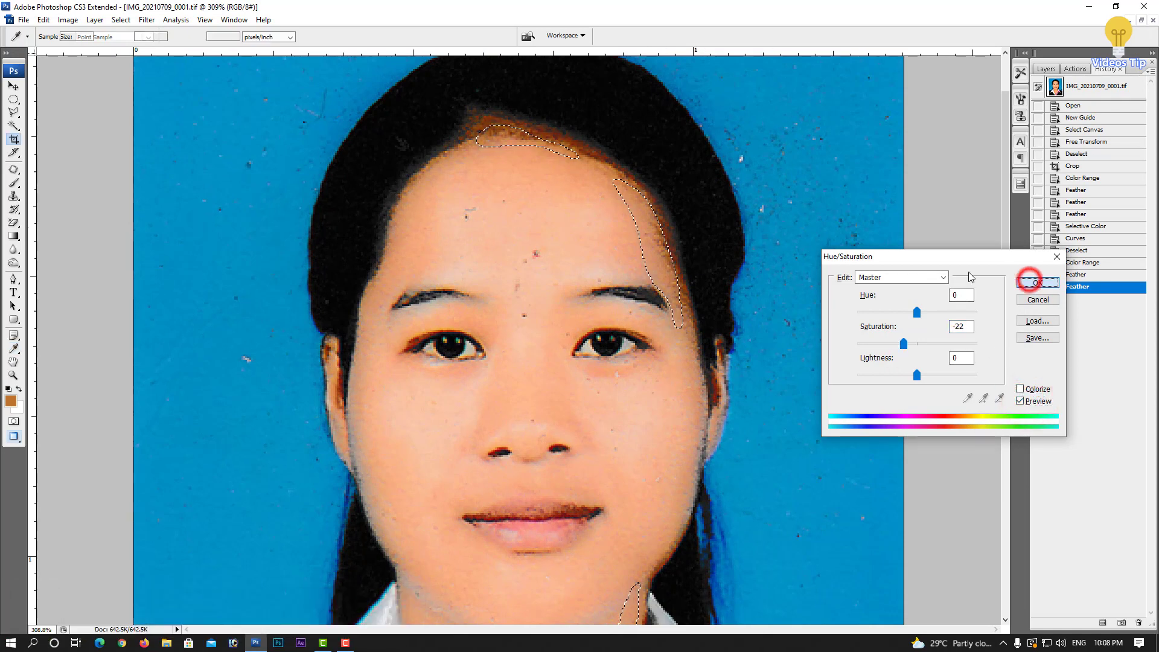
pyautogui.press('c')
pyautogui.hotkey('ctrl', '0')
pyautogui.hotkey('ctrl', 'd')
pyautogui.hotkey('ctrl', '0')
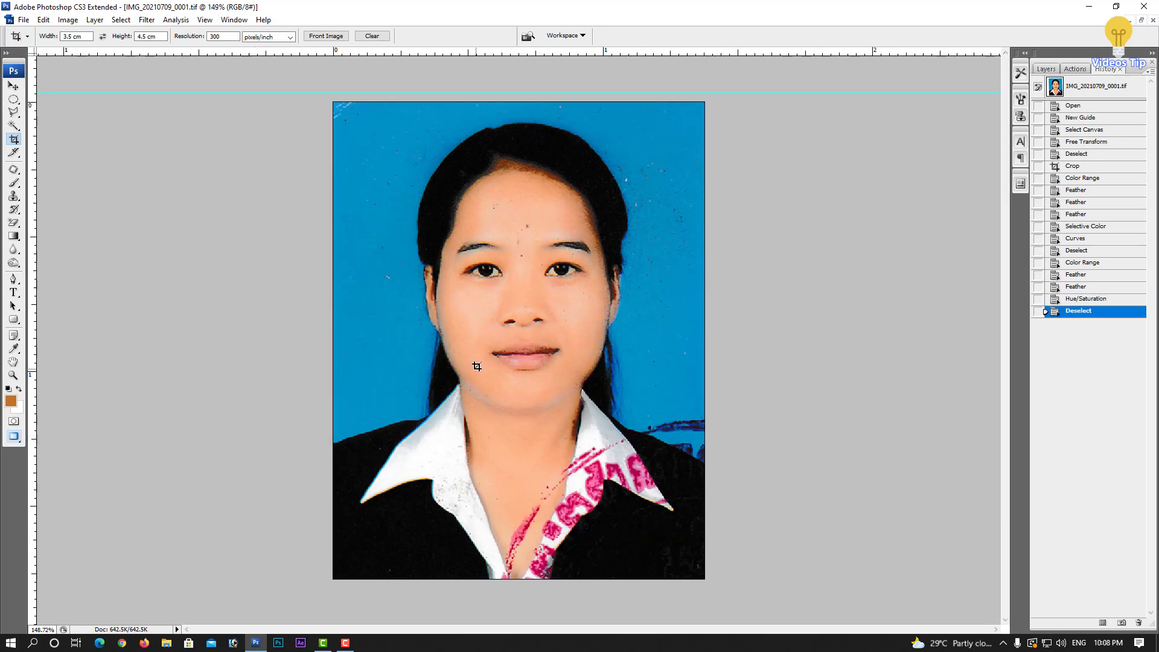
pyautogui.hotkey('ctrl', '+')
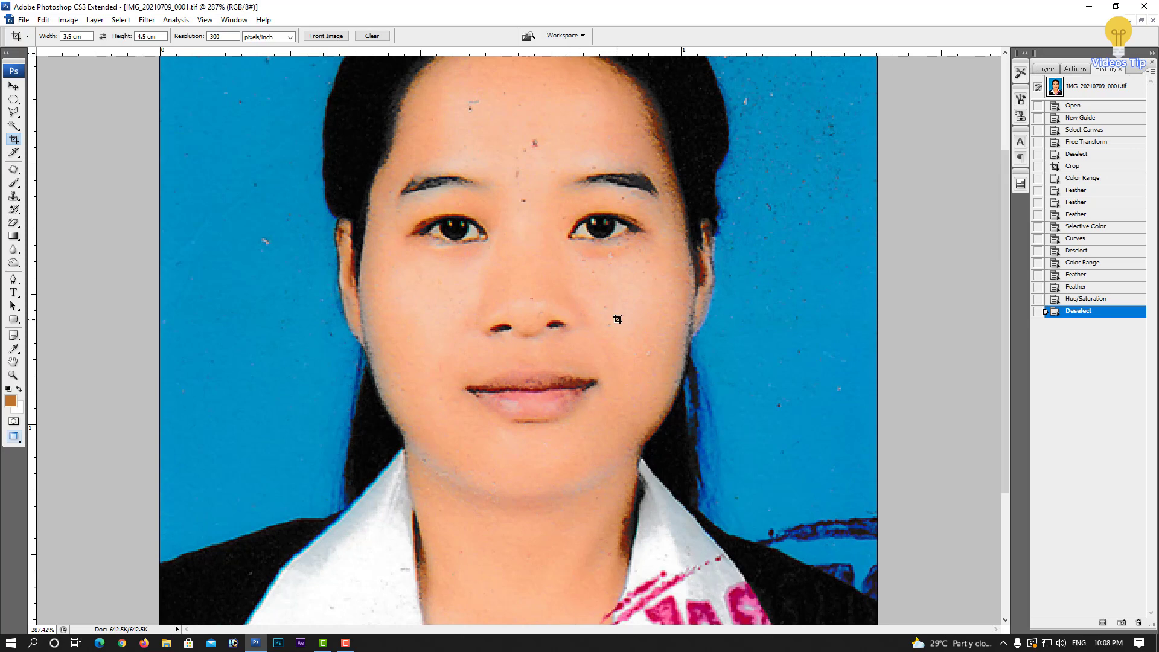
pyautogui.scroll(-1, 616, 319)
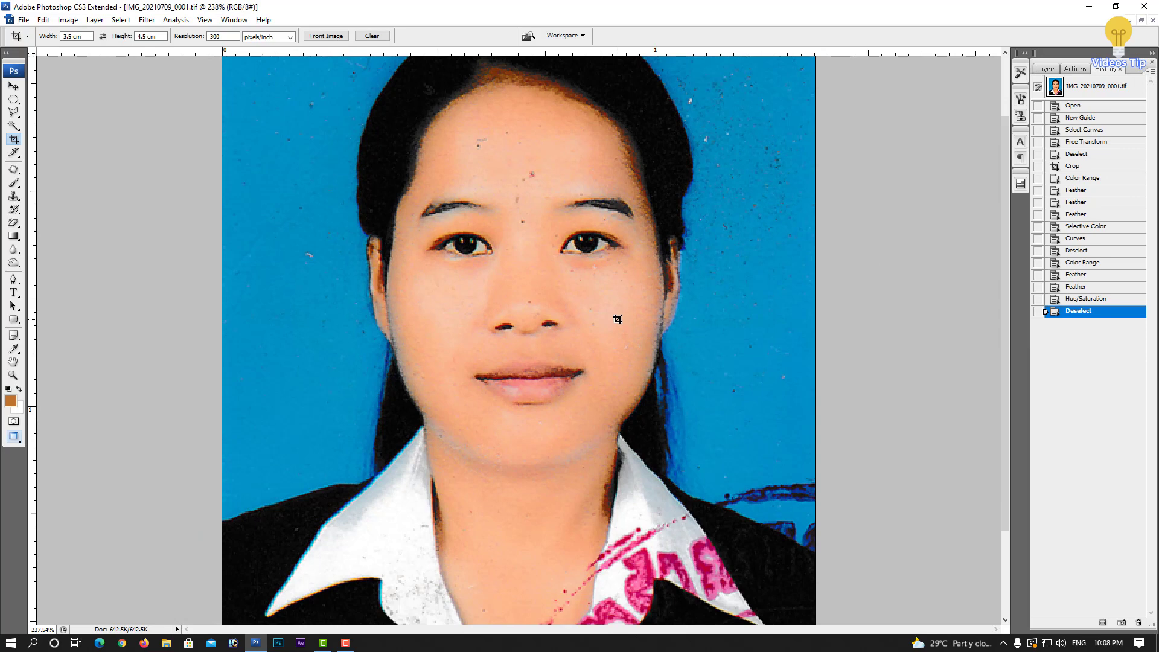
pyautogui.scroll(-1, 589, 316)
pyautogui.scroll(-1, 587, 322)
pyautogui.scroll(-1, 587, 322)
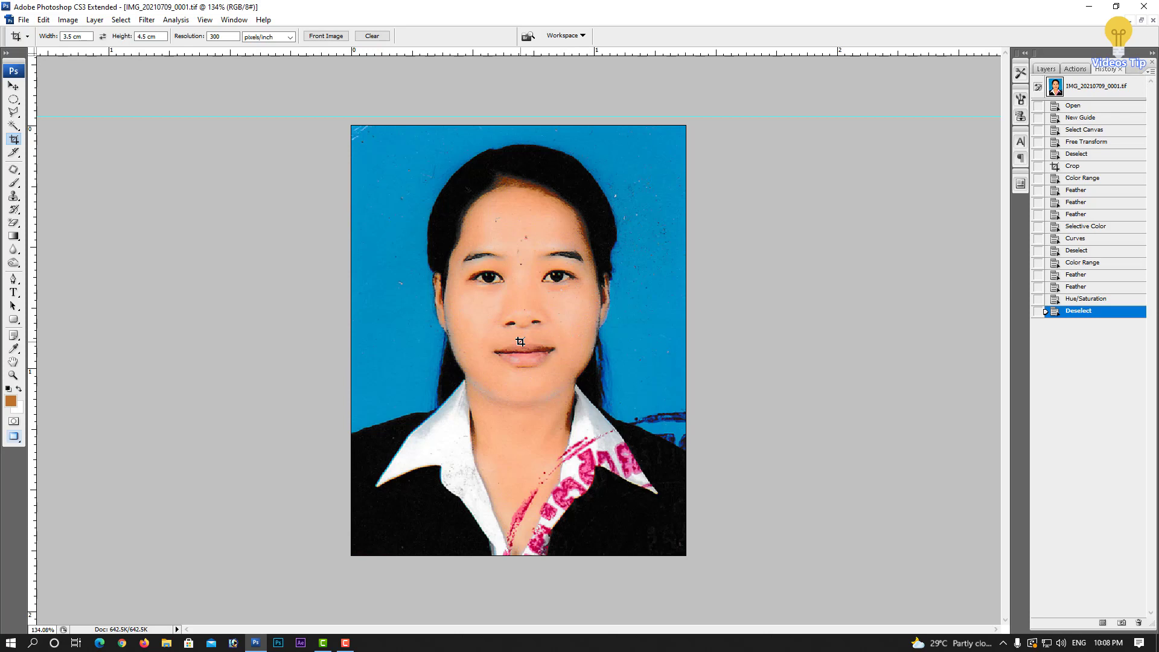
pyautogui.keyDown('ctrl'); pyautogui.click(476, 356); pyautogui.keyUp('ctrl')
pyautogui.keyDown('ctrl'); pyautogui.click(489, 308); pyautogui.keyUp('ctrl')
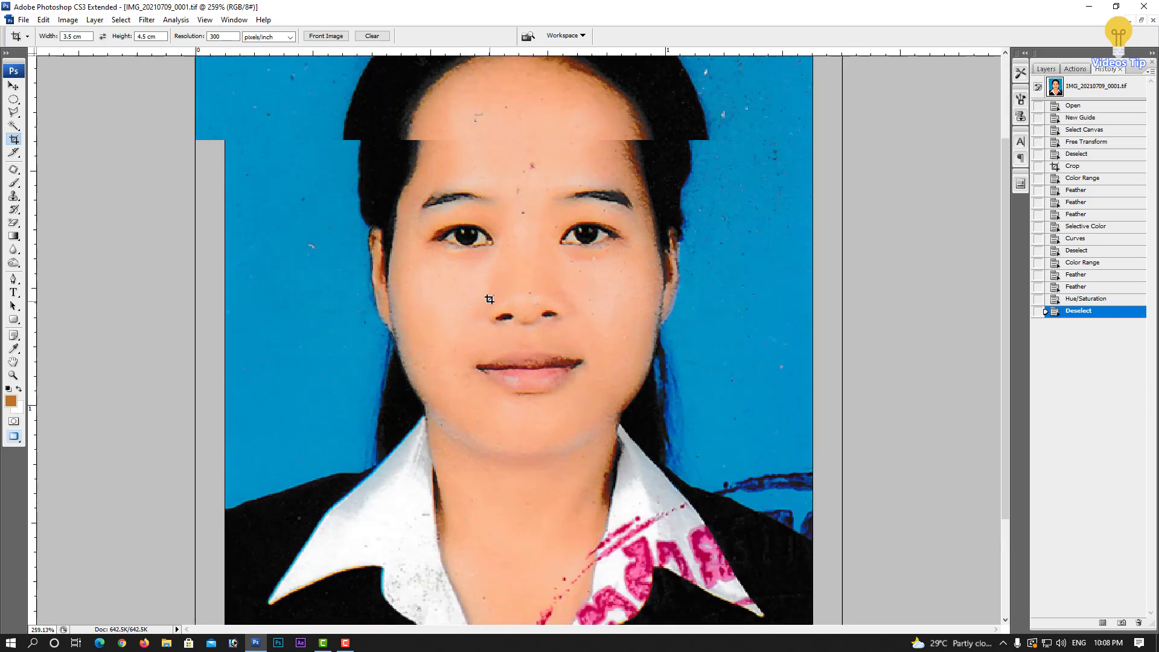
pyautogui.keyDown('ctrl'); pyautogui.click(501, 272); pyautogui.keyUp('ctrl')
pyautogui.moveTo(530, 373); pyautogui.dragTo(525, 471)
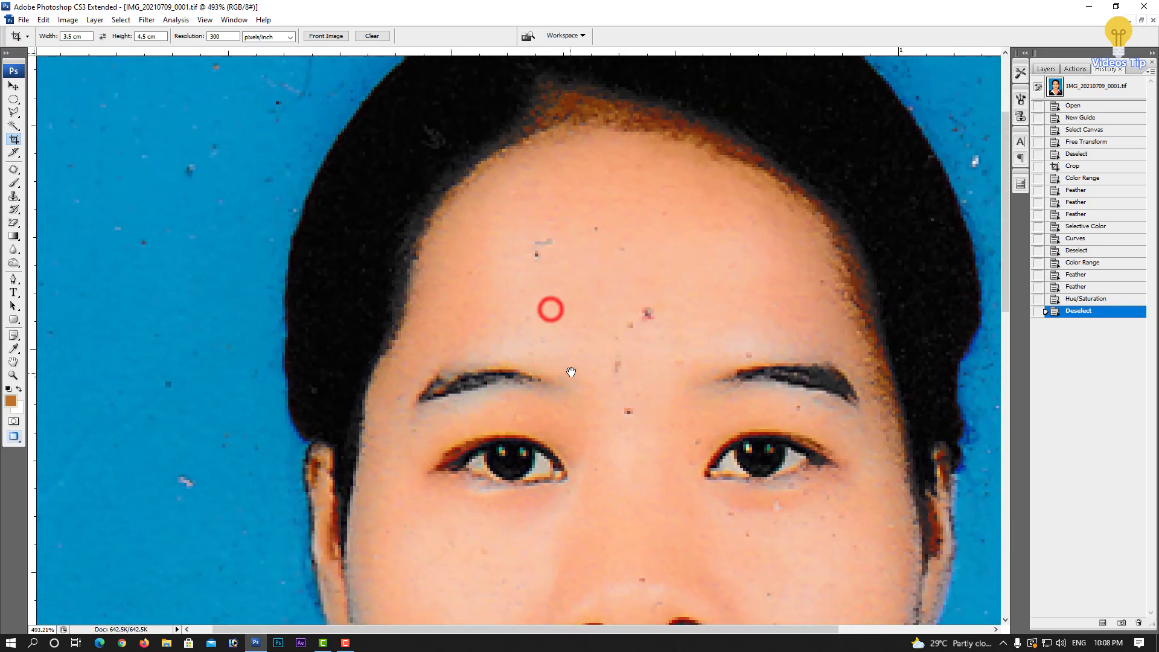
pyautogui.keyDown('ctrl'); pyautogui.click(549, 307); pyautogui.keyUp('ctrl')
pyautogui.keyDown('ctrl'); pyautogui.click(484, 402); pyautogui.keyUp('ctrl')
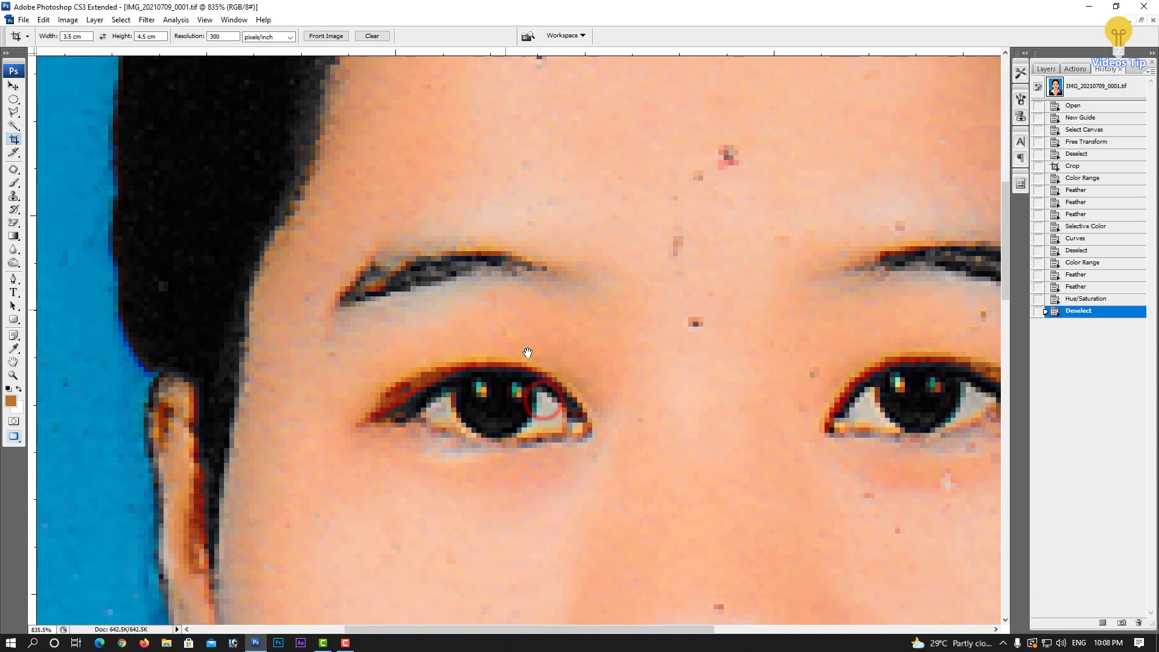
pyautogui.moveTo(608, 420); pyautogui.dragTo(820, 244)
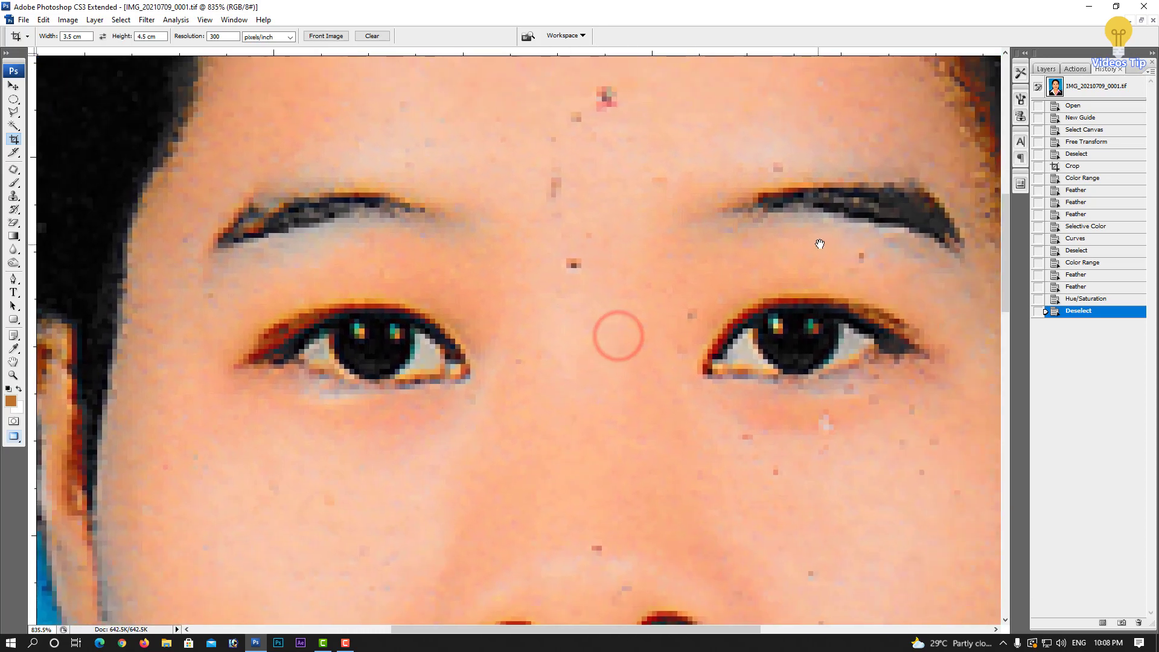
pyautogui.moveTo(481, 353)
pyautogui.mouseDown()
pyautogui.moveTo(530, 355)
pyautogui.moveTo(350, 326)
pyautogui.mouseUp()
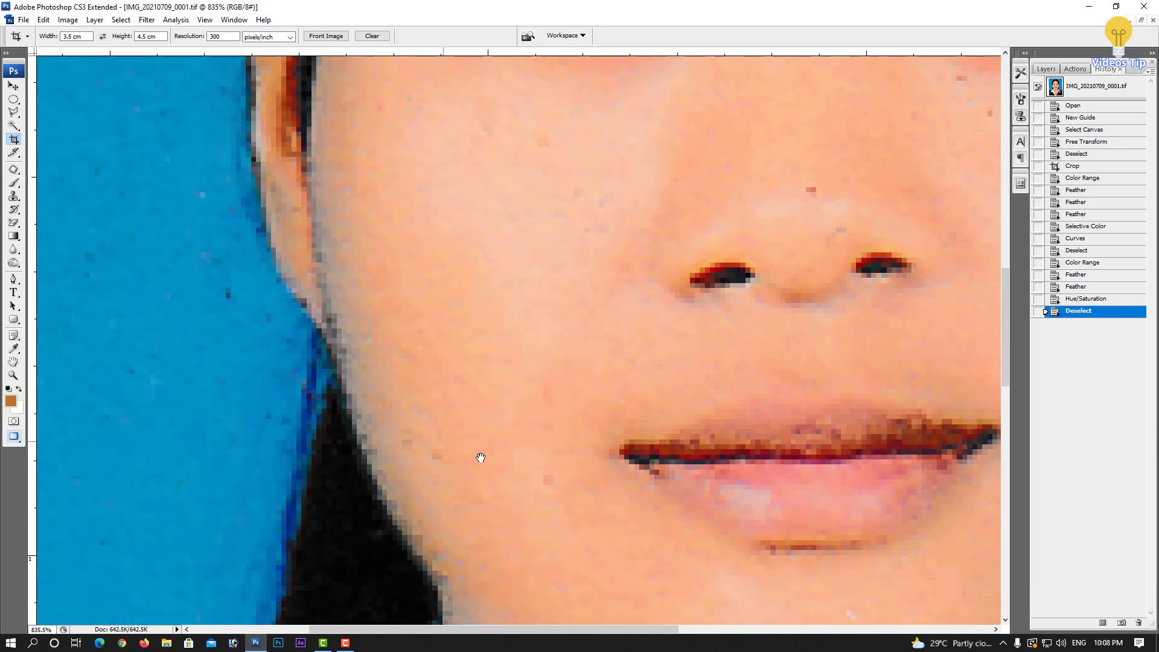
pyautogui.moveTo(480, 457); pyautogui.dragTo(363, 282)
pyautogui.moveTo(504, 432); pyautogui.dragTo(347, 257)
pyautogui.moveTo(419, 263); pyautogui.dragTo(483, 383)
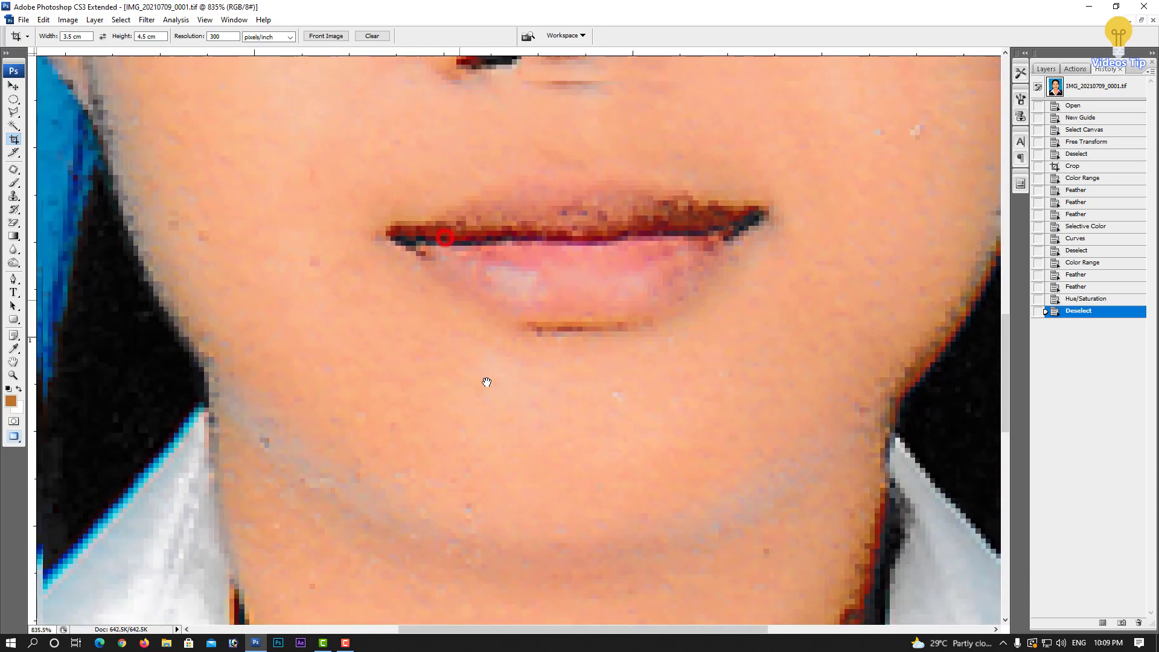
pyautogui.moveTo(469, 248); pyautogui.dragTo(471, 395)
pyautogui.moveTo(440, 199); pyautogui.dragTo(434, 320)
pyautogui.scroll(2, 435, 228)
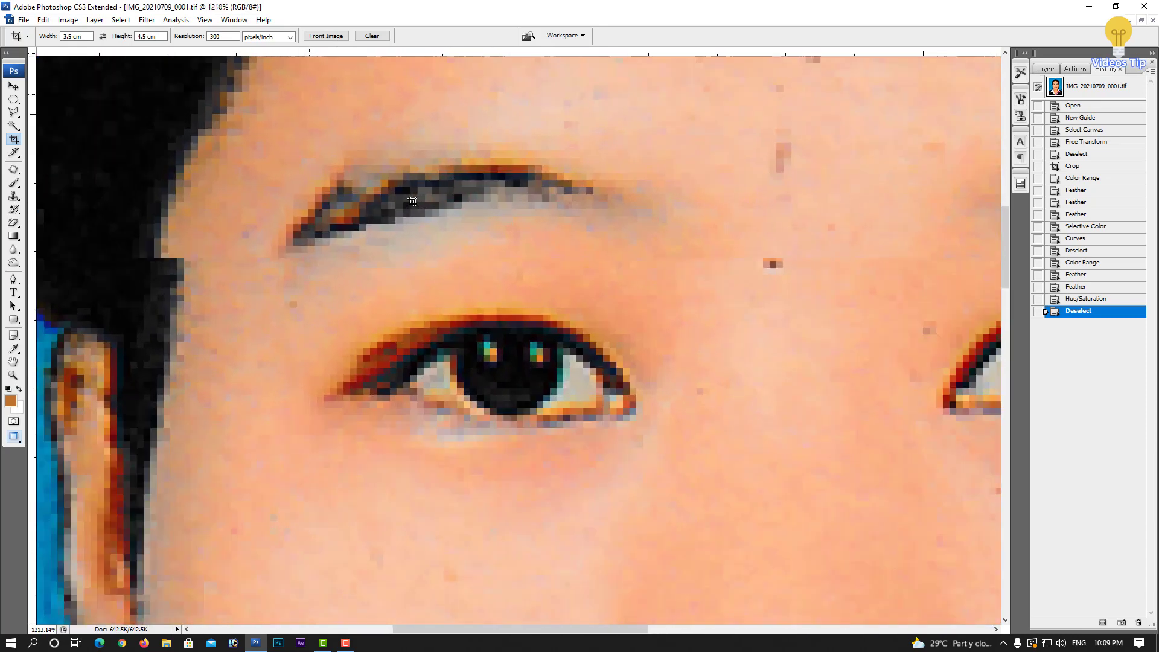
pyautogui.scroll(2, 422, 215)
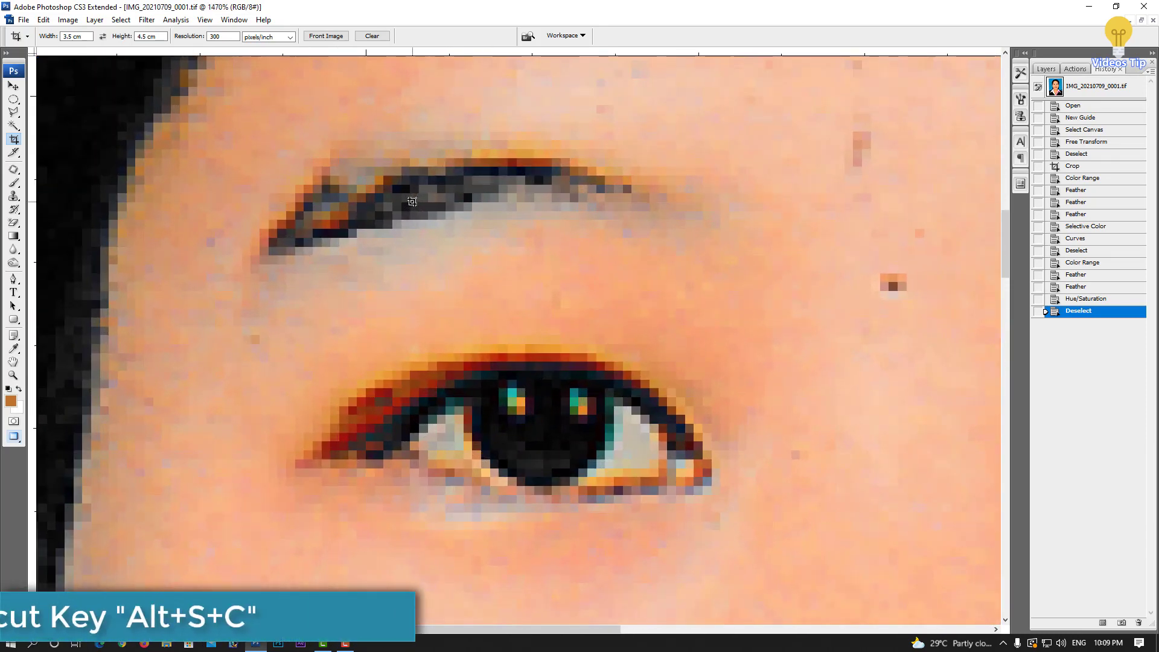
# - Color Range-sample the greyish skin around the eyebrows with added samples and Fuzziness 29
pyautogui.hotkey('alt', 's')
pyautogui.press('c')
pyautogui.click(406, 236)
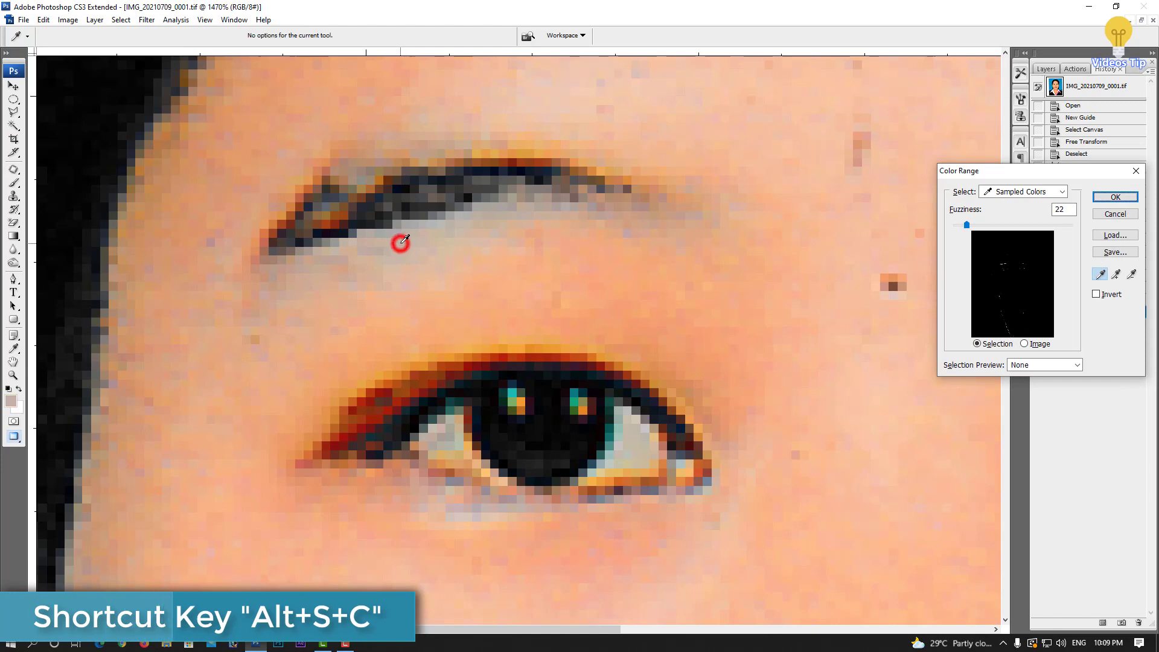
pyautogui.click(1116, 274)
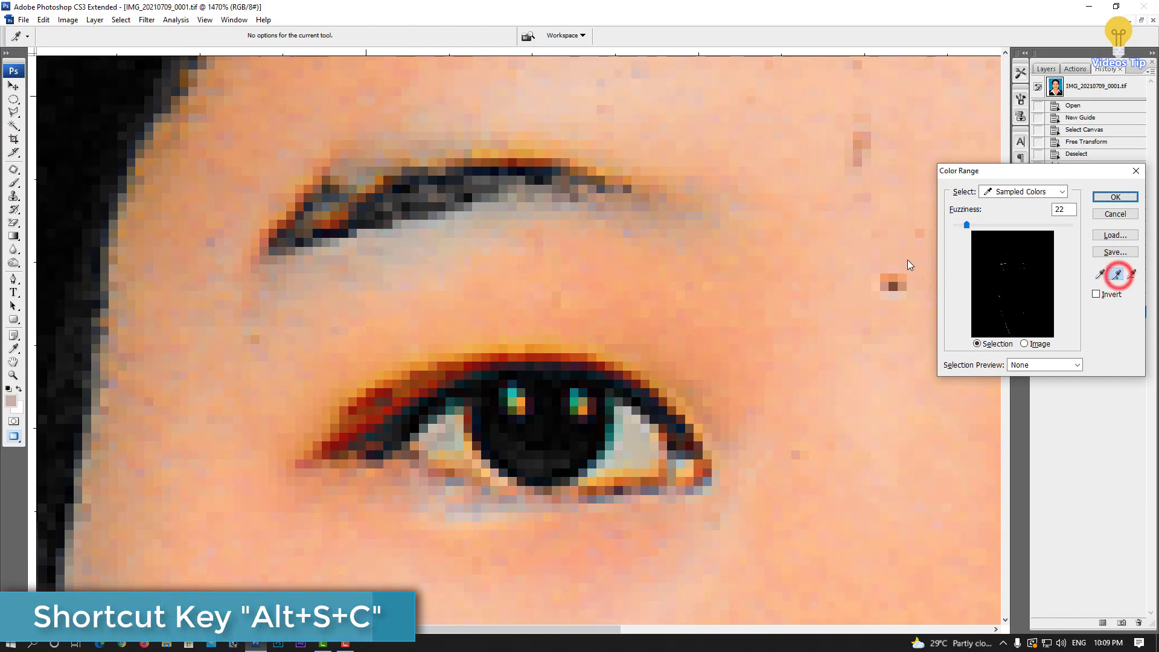
pyautogui.click(468, 227)
pyautogui.click(376, 244)
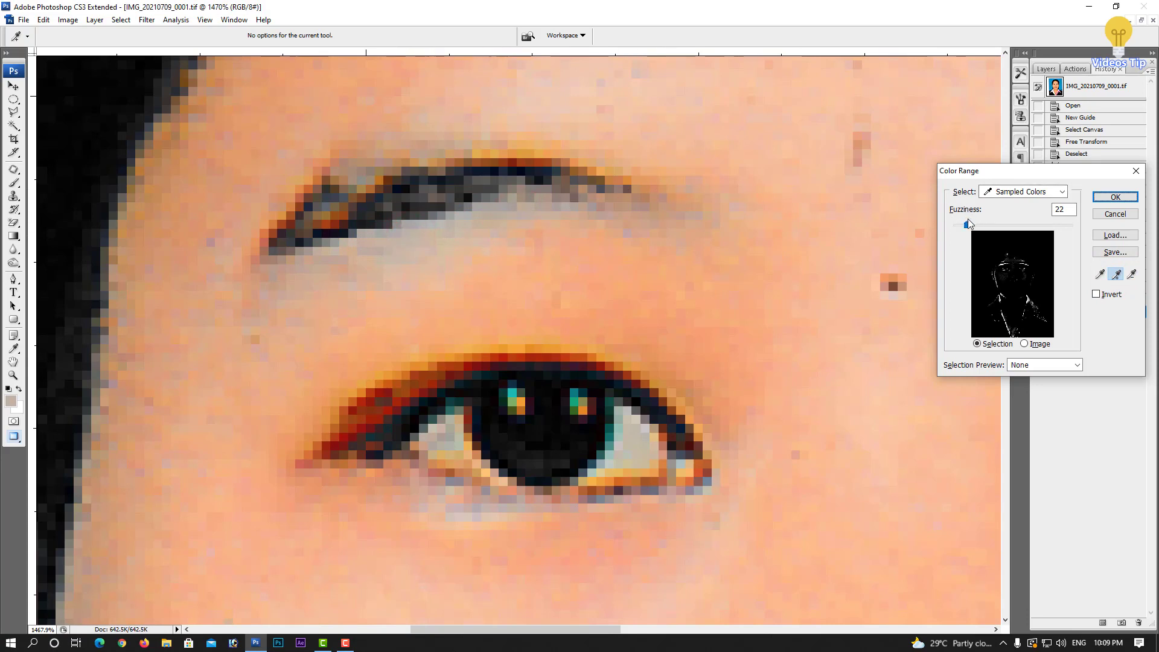
pyautogui.moveTo(968, 225); pyautogui.dragTo(971, 226)
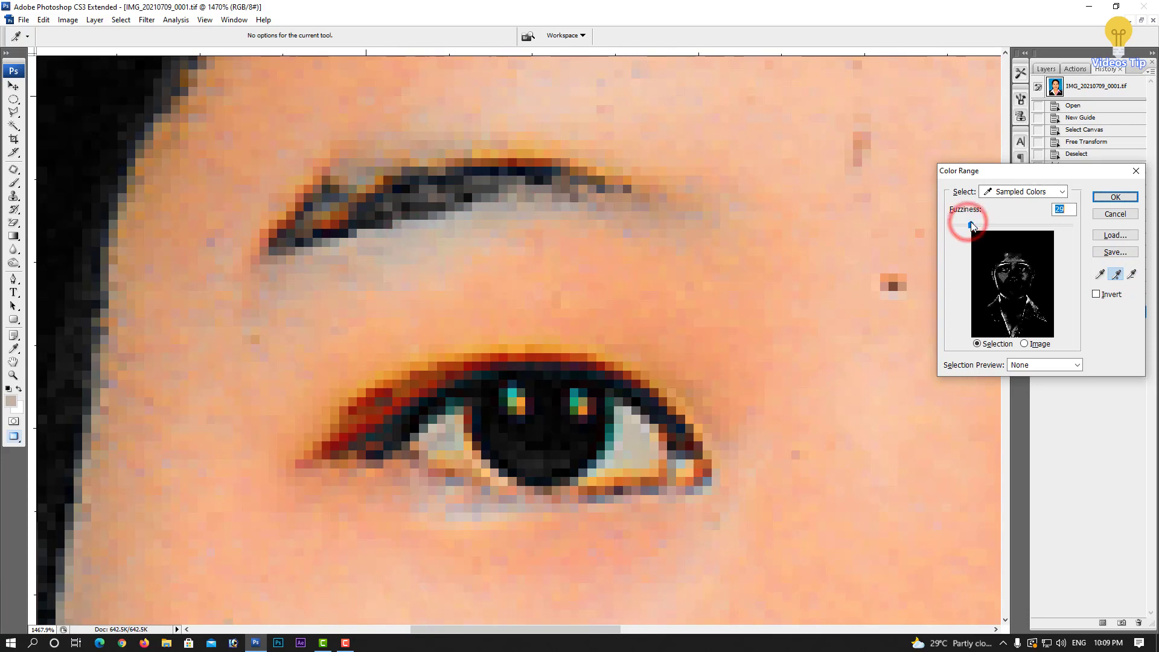
pyautogui.click(1115, 198)
pyautogui.scroll(-3, 685, 198)
pyautogui.scroll(-3, 685, 198)
pyautogui.scroll(-2, 685, 197)
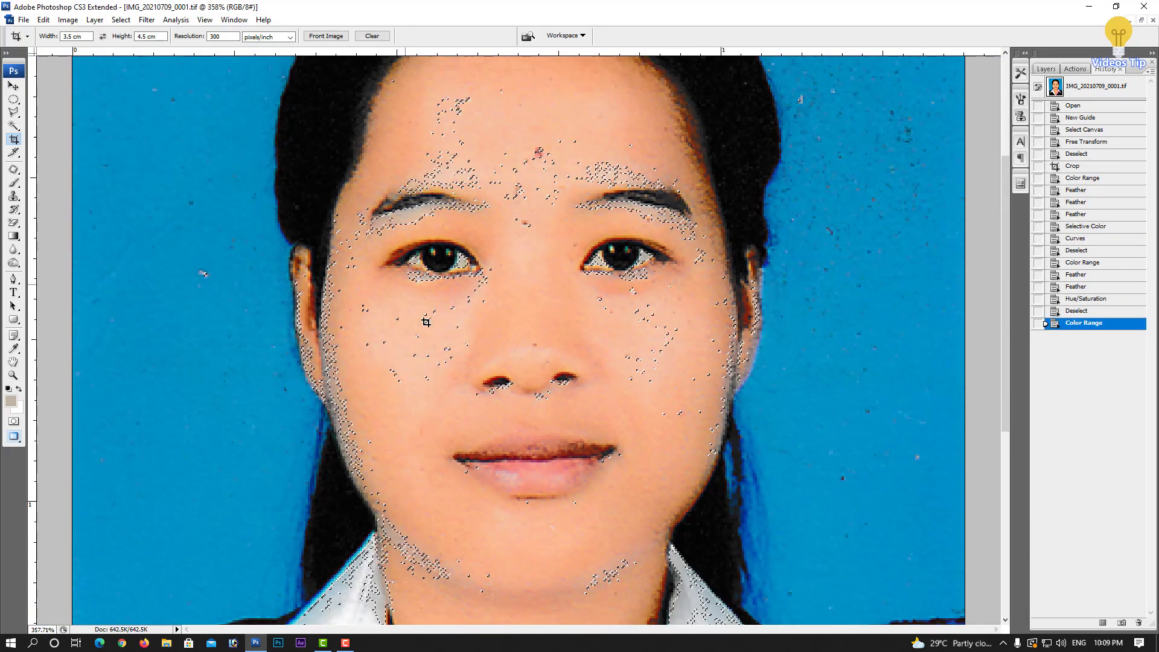
pyautogui.scroll(-2, 426, 322)
pyautogui.scroll(2, 507, 253)
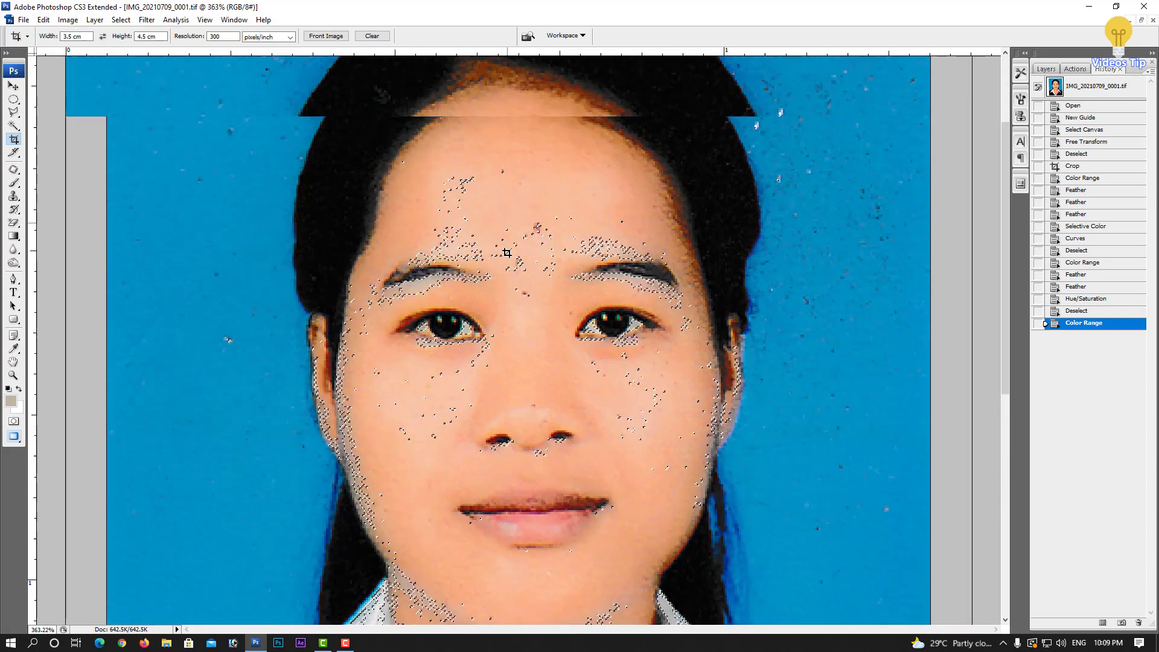
pyautogui.scroll(1, 507, 253)
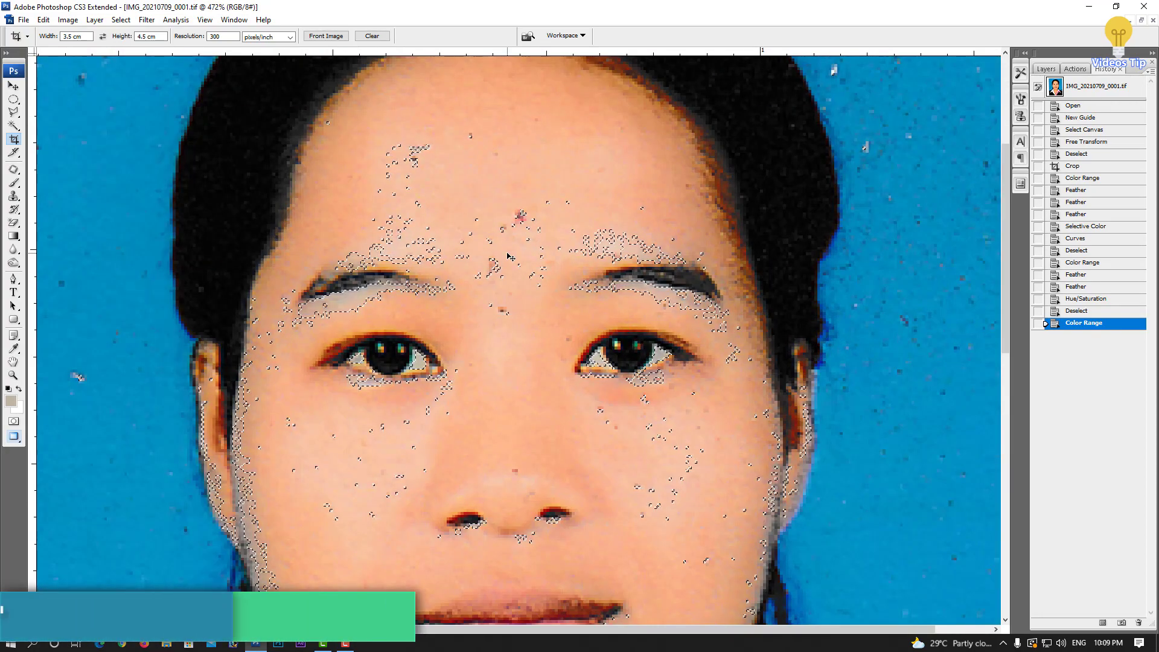
# - Feather the skin selection by 3 pixels, applied twice
pyautogui.hotkey('ctrl', 'alt', 'd')
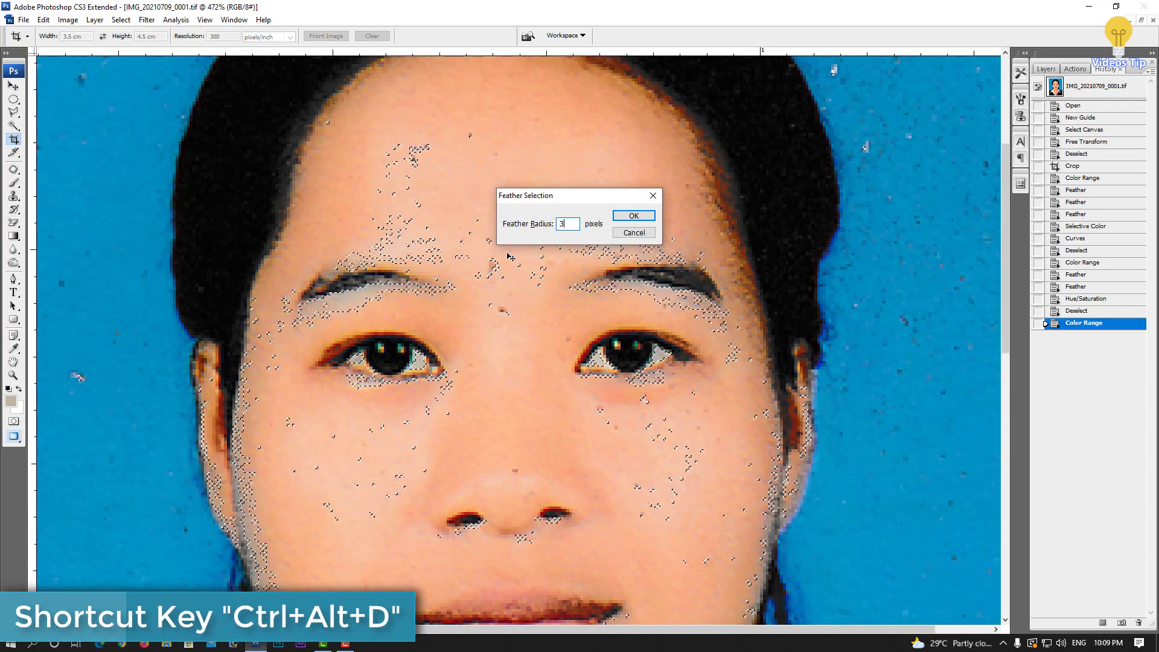
pyautogui.press('Return')
pyautogui.hotkey('ctrl', 'alt', 'd')
pyautogui.press('Return')
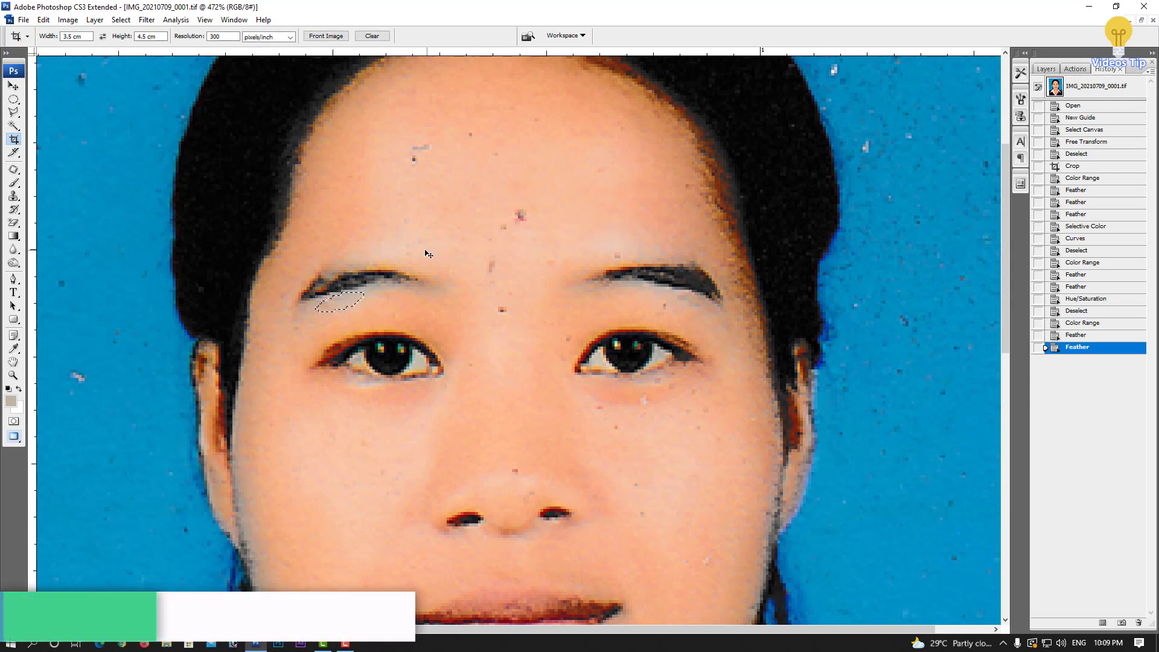
# - Warm the greyish patches with Color Balance midtones +31, 0, -6
pyautogui.hotkey('ctrl', 'b')
pyautogui.moveTo(692, 217)
pyautogui.mouseDown()
pyautogui.moveTo(711, 219)
pyautogui.moveTo(689, 248)
pyautogui.mouseUp()
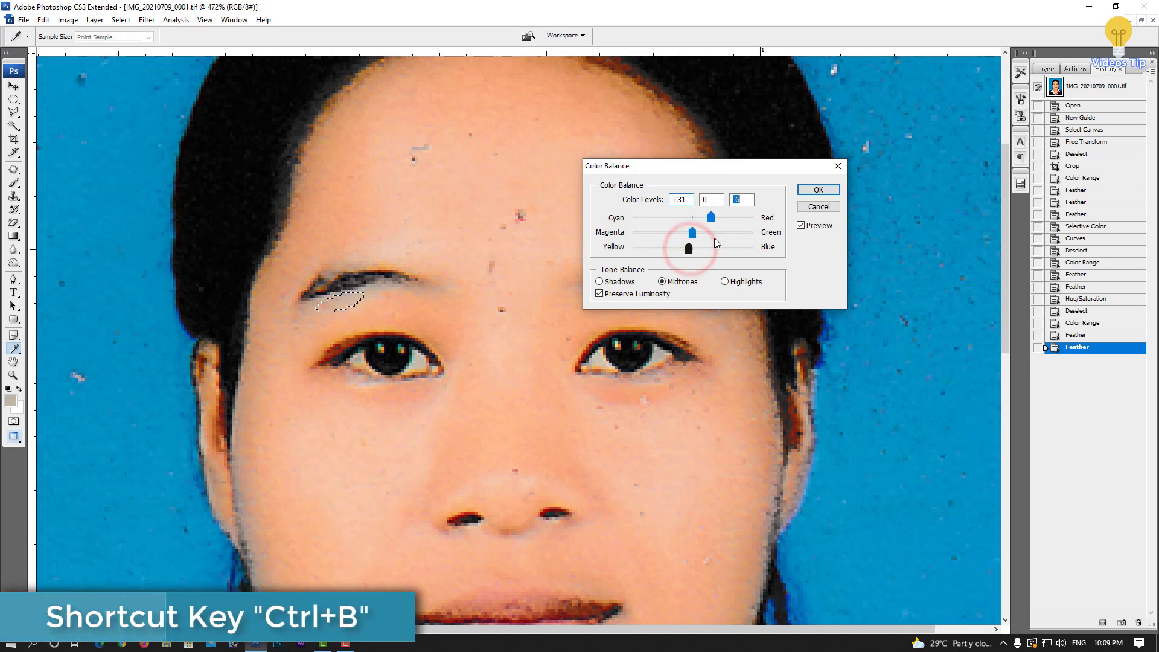
pyautogui.click(801, 225)
pyautogui.click(818, 190)
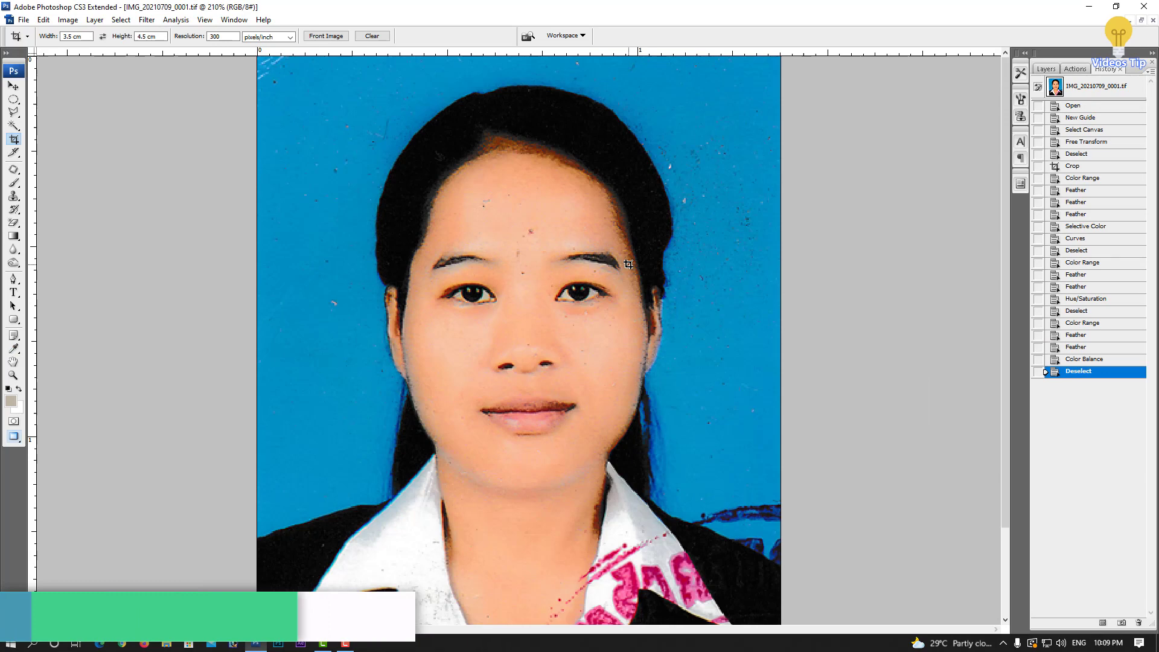
# - Zoom and pan over the face to inspect the warmed skin
pyautogui.scroll(-1, 627, 264)
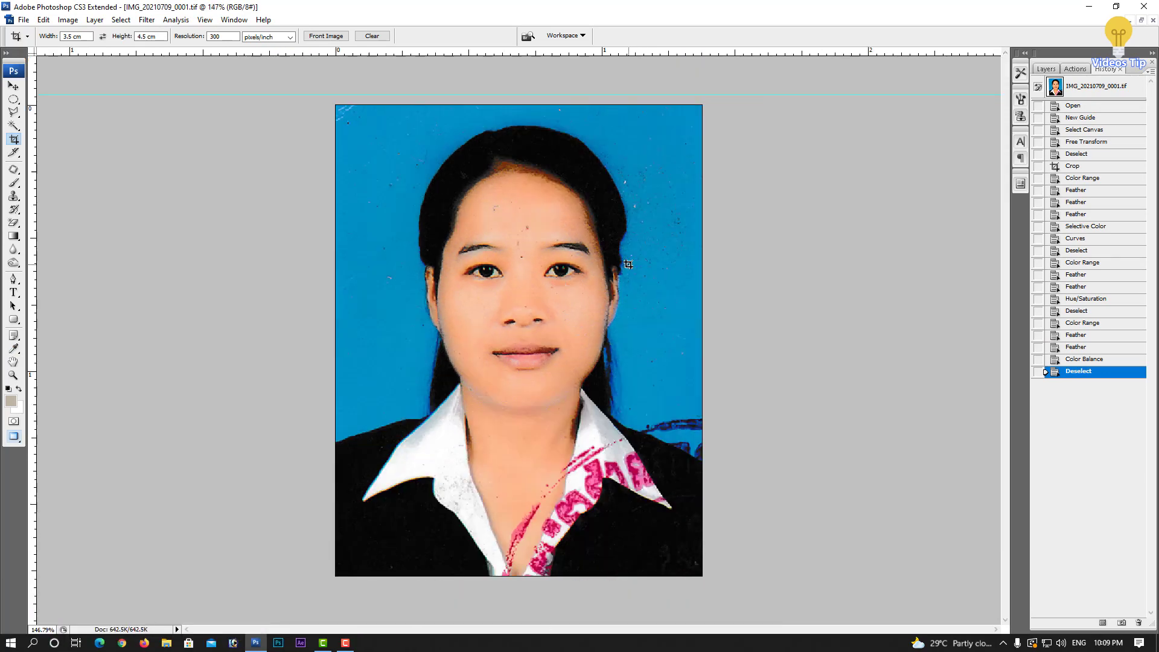
pyautogui.scroll(-1, 628, 264)
pyautogui.scroll(-1, 627, 263)
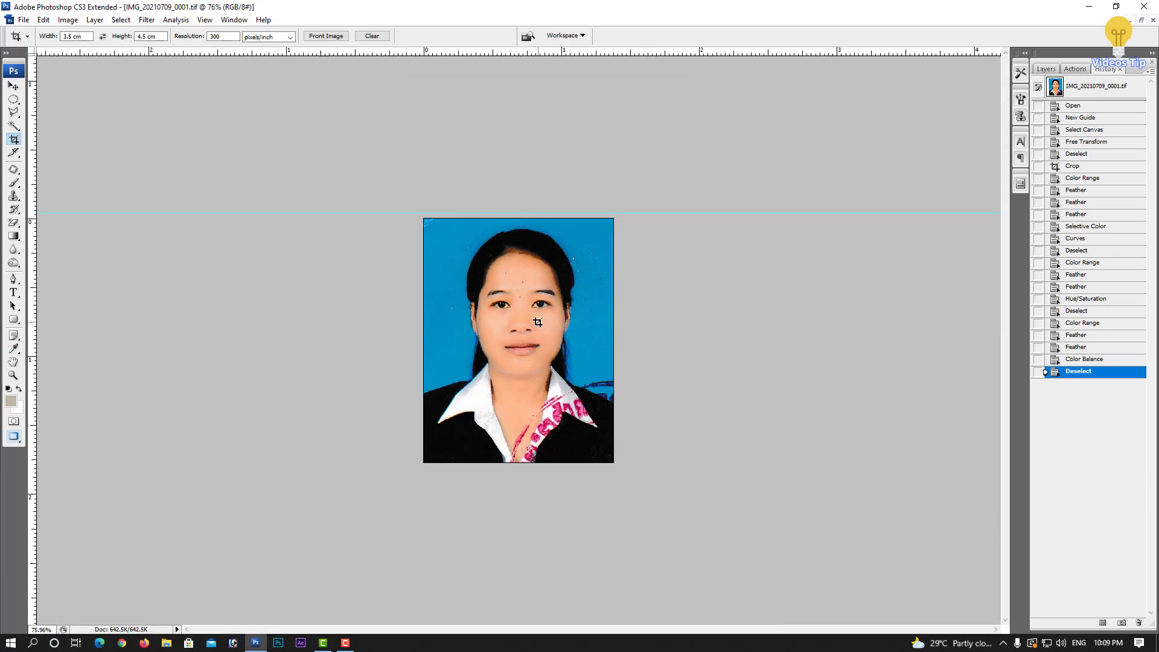
pyautogui.scroll(1, 574, 336)
pyautogui.scroll(1, 575, 336)
pyautogui.scroll(1, 574, 336)
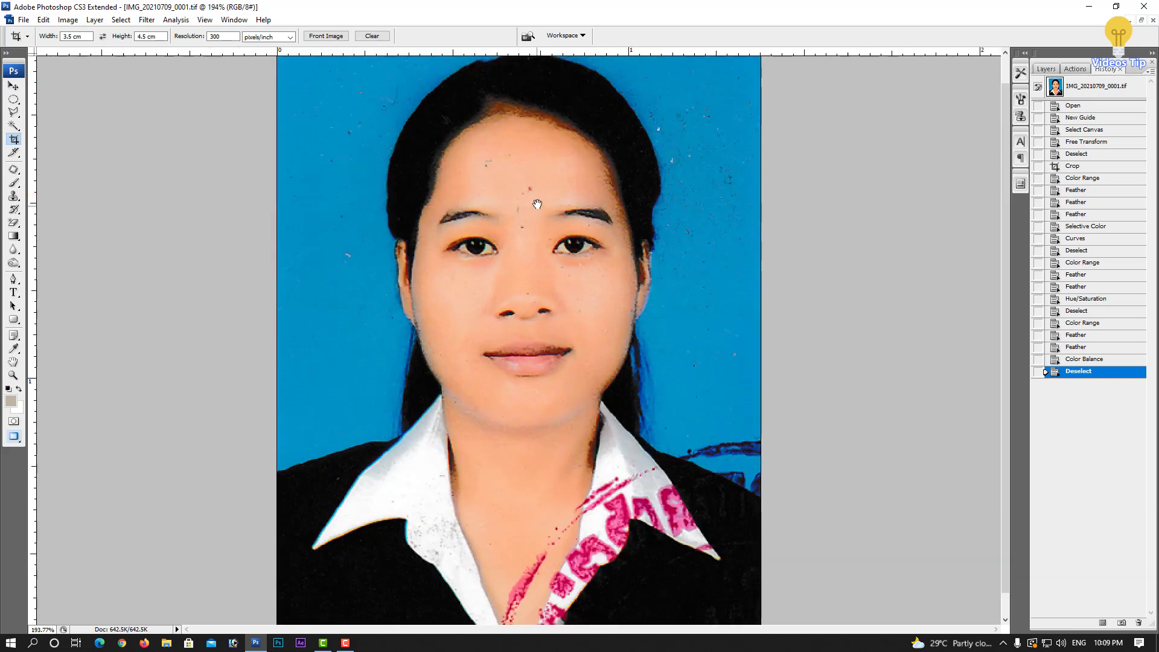
pyautogui.moveTo(540, 342); pyautogui.dragTo(540, 371)
pyautogui.scroll(1, 540, 371)
pyautogui.scroll(1, 548, 178)
pyautogui.scroll(1, 507, 230)
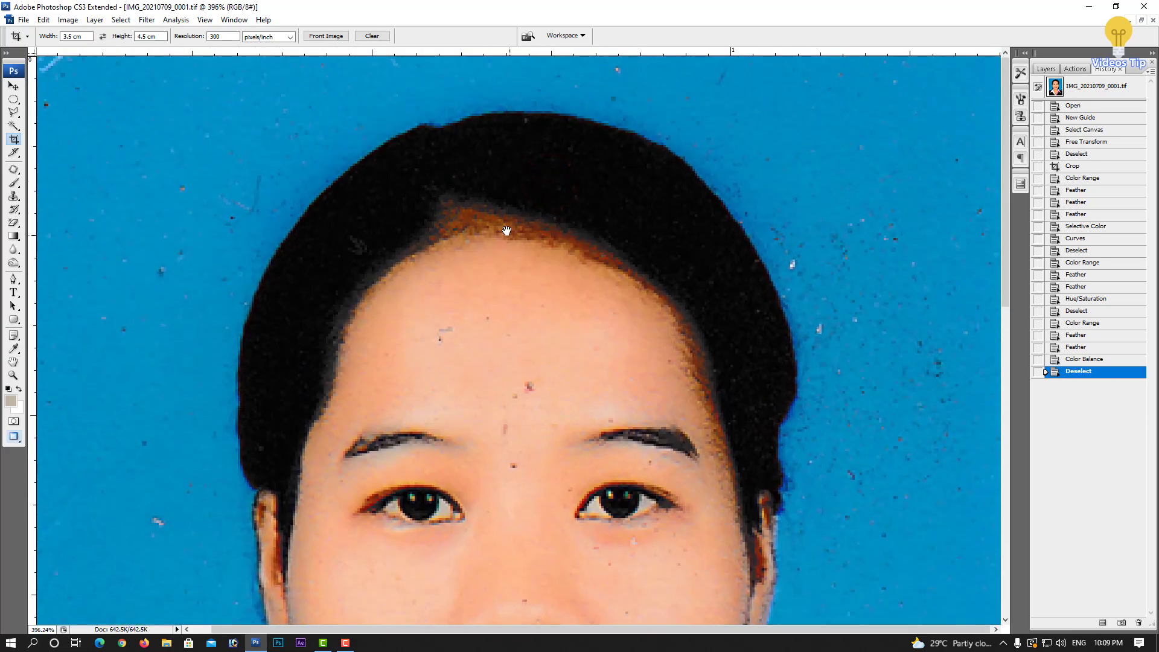
pyautogui.scroll(1, 504, 224)
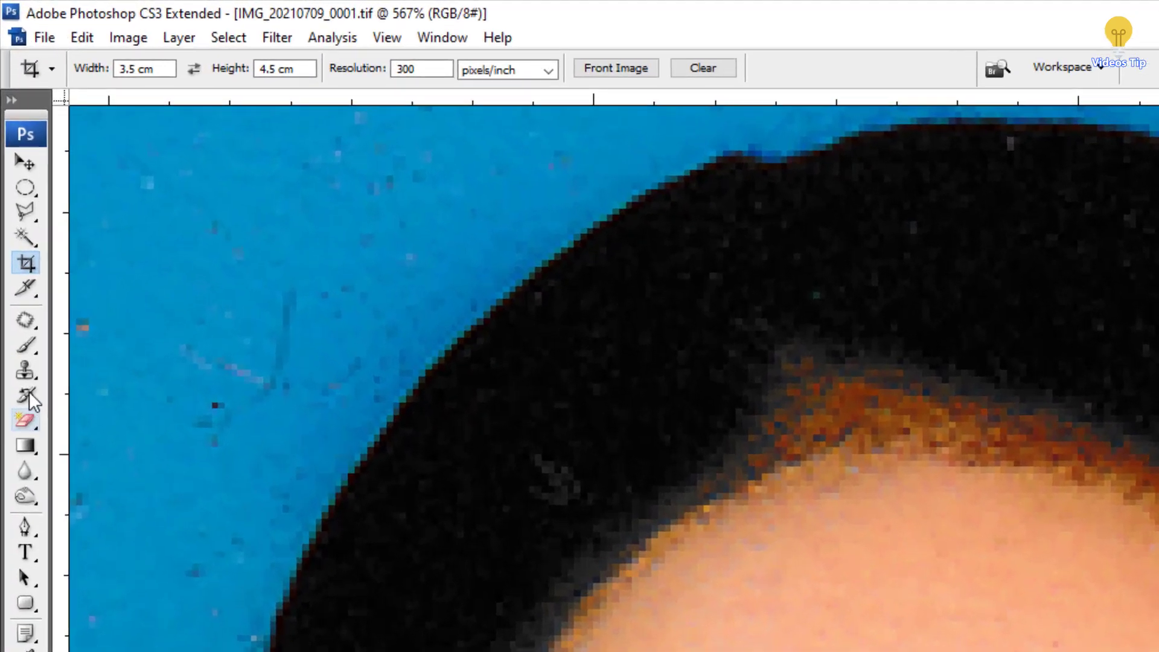
# - Pick the Clone Stamp tool, zoom into the forehead and sample clean skin
pyautogui.click(14, 197)
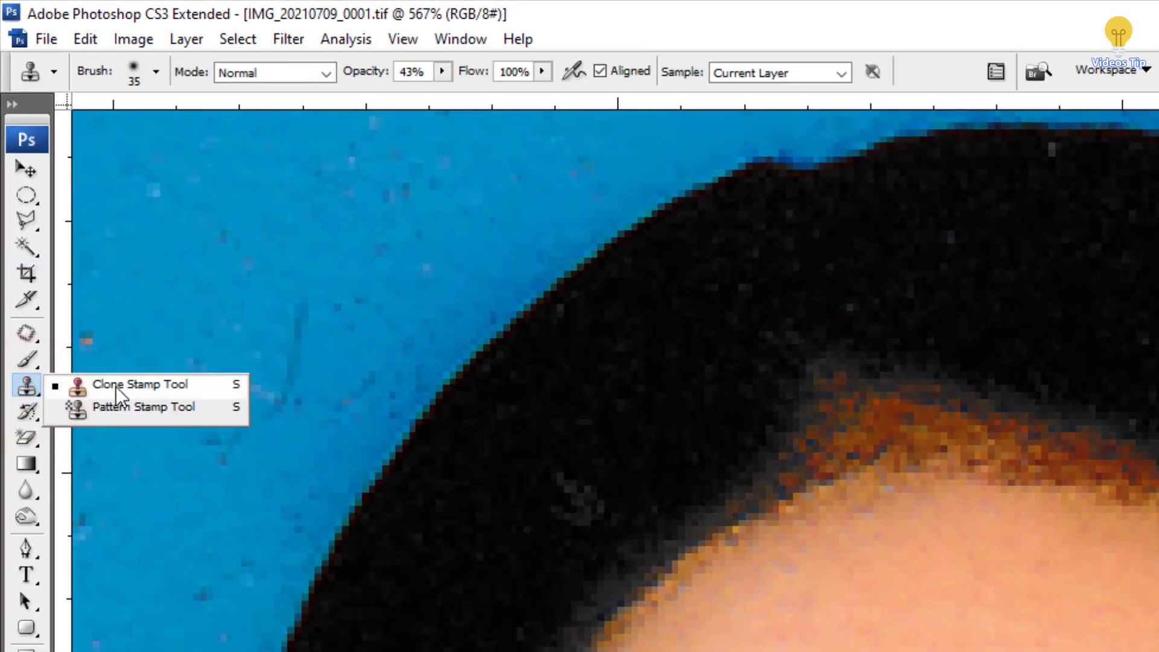
pyautogui.click(121, 392)
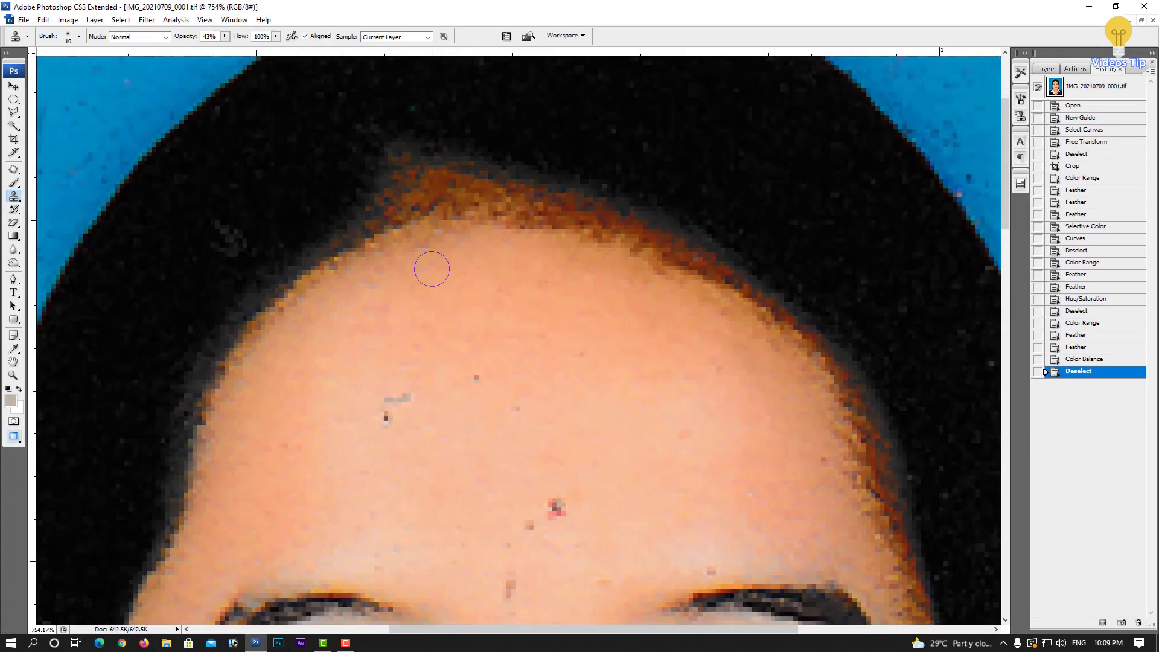
pyautogui.hotkey('ctrl', '+')
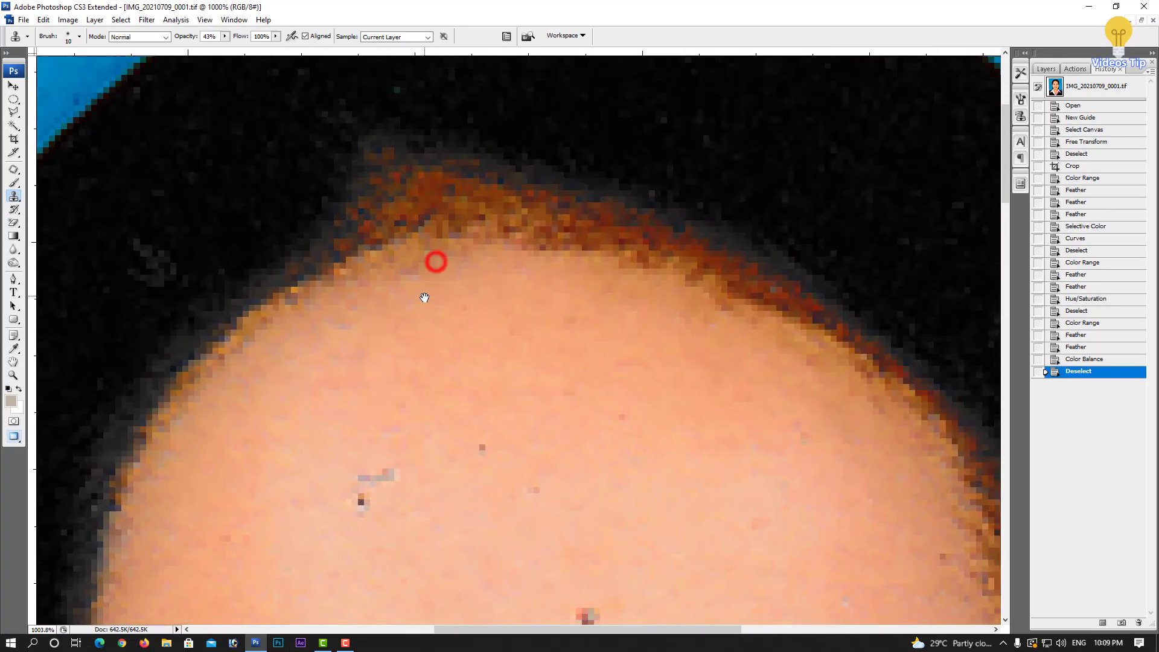
pyautogui.moveTo(422, 297); pyautogui.dragTo(413, 338)
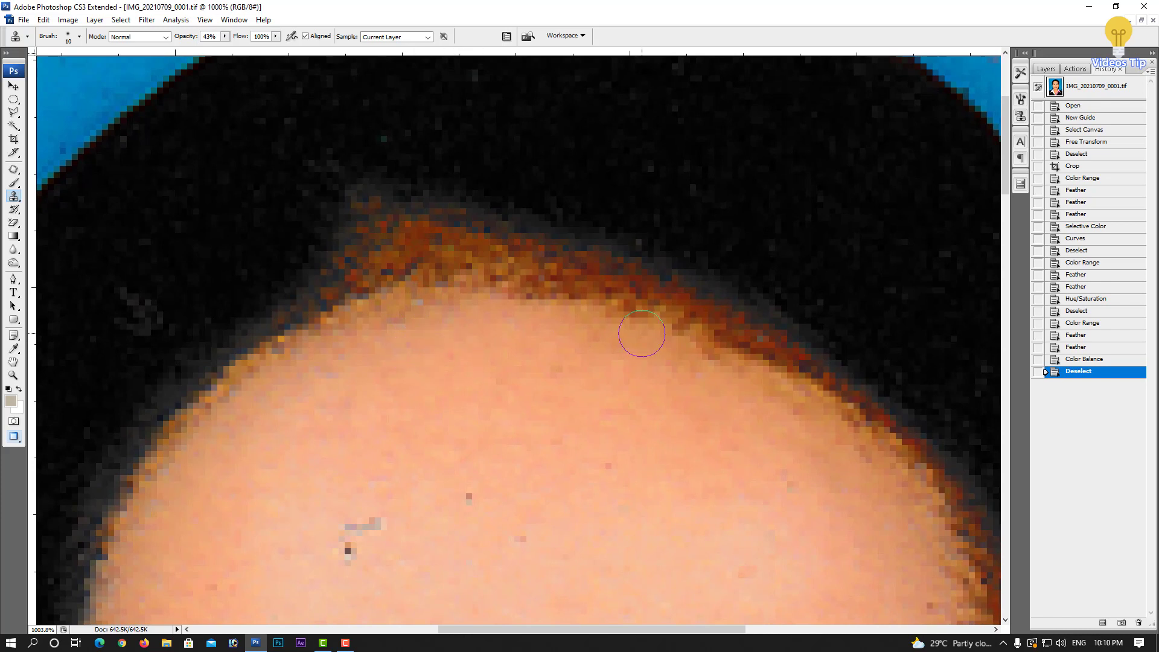
pyautogui.moveTo(542, 325); pyautogui.dragTo(521, 294)
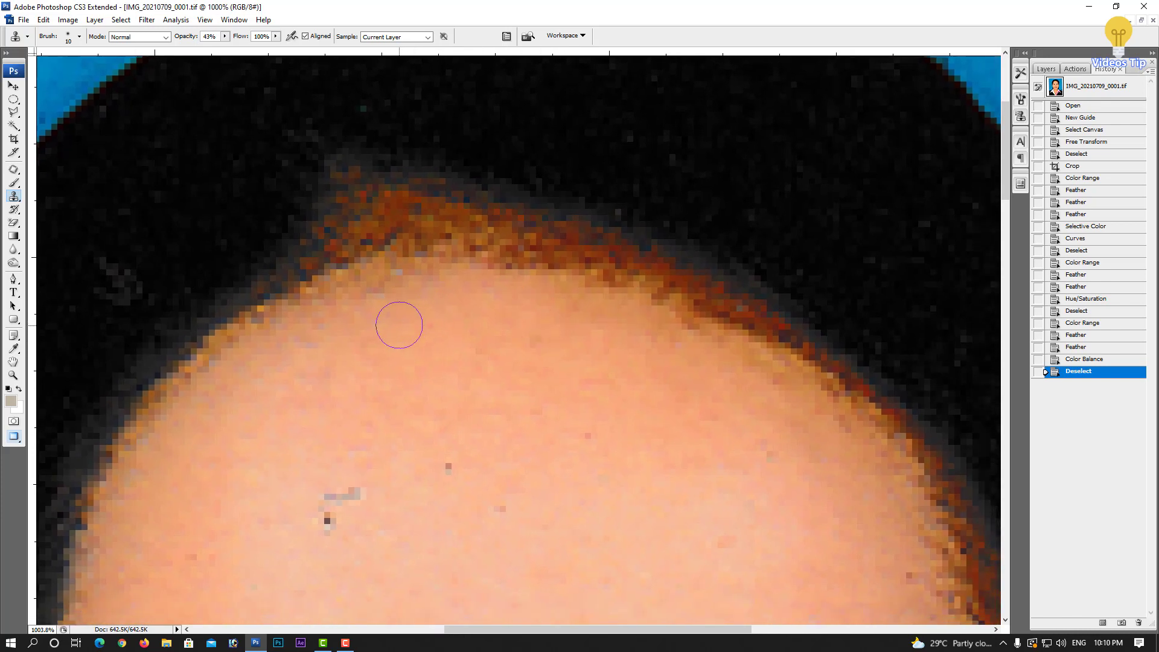
pyautogui.keyDown('alt'); pyautogui.click(394, 328); pyautogui.keyUp('alt')
# - Clone clean skin along the hairline to cover the brownish fringe
pyautogui.moveTo(420, 243); pyautogui.dragTo(588, 274)
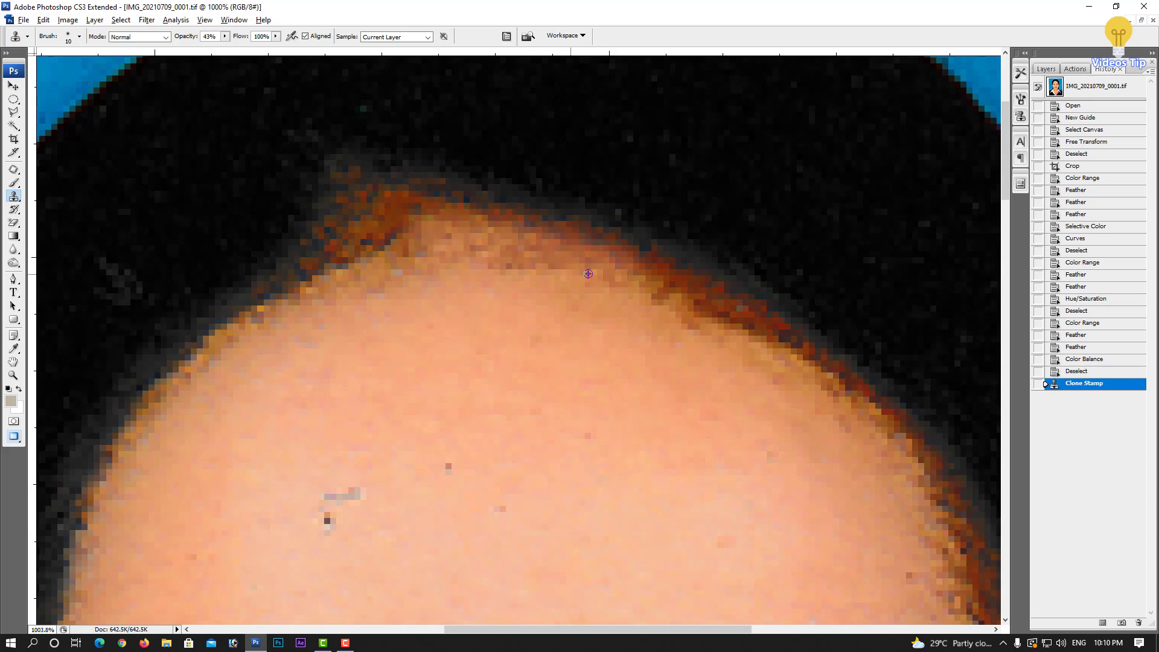
pyautogui.moveTo(495, 242); pyautogui.dragTo(757, 348)
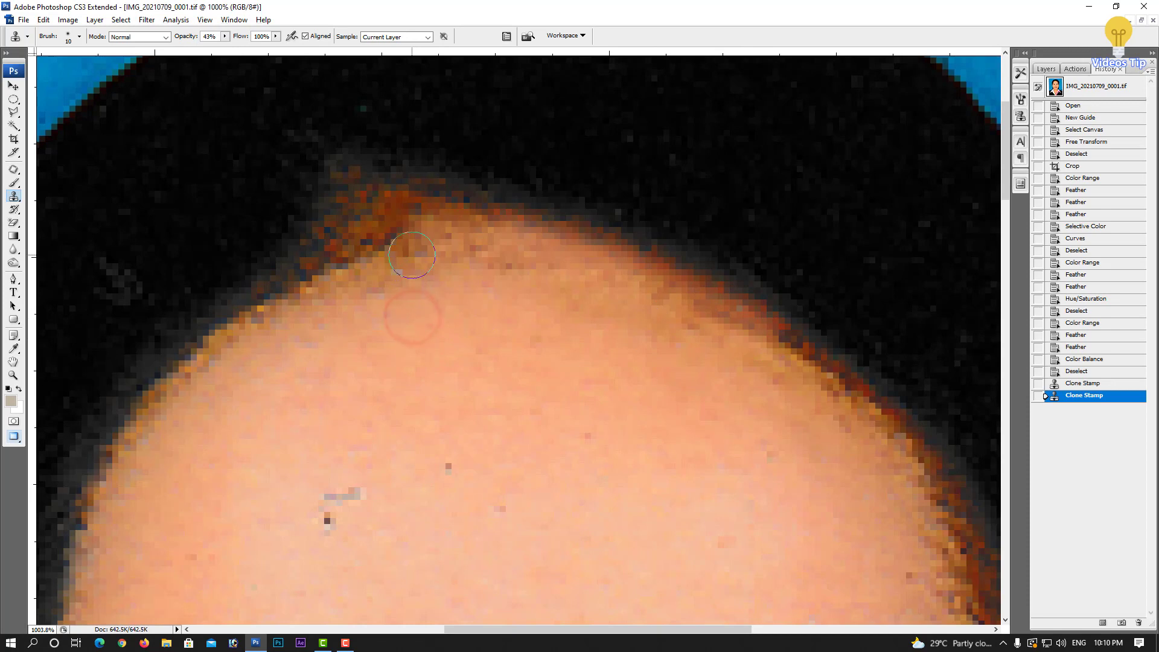
pyautogui.moveTo(411, 254); pyautogui.dragTo(198, 393)
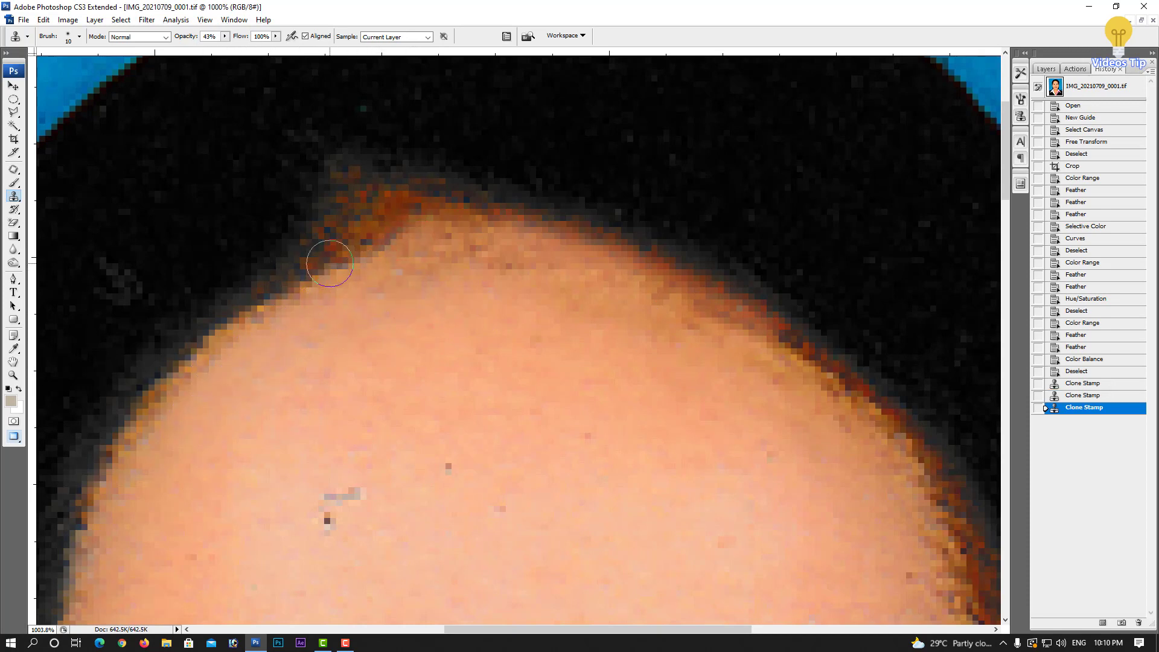
pyautogui.moveTo(330, 263); pyautogui.dragTo(633, 265)
pyautogui.moveTo(464, 287)
pyautogui.mouseDown()
pyautogui.moveTo(506, 264)
pyautogui.moveTo(424, 271)
pyautogui.mouseUp()
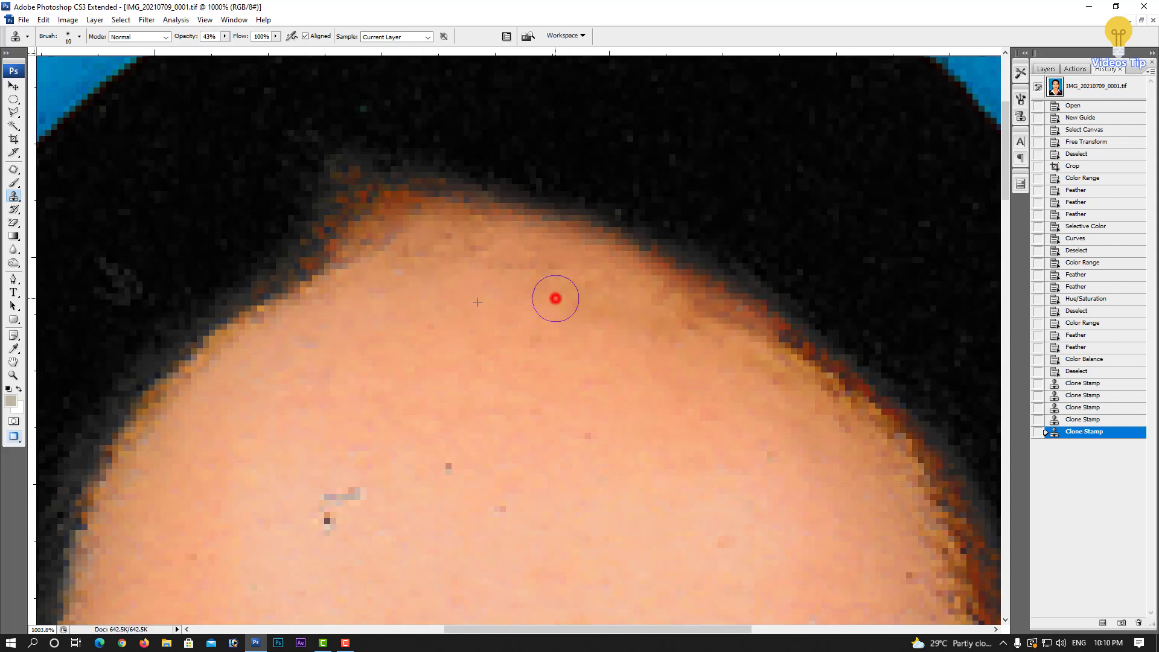
pyautogui.moveTo(556, 299); pyautogui.dragTo(664, 299)
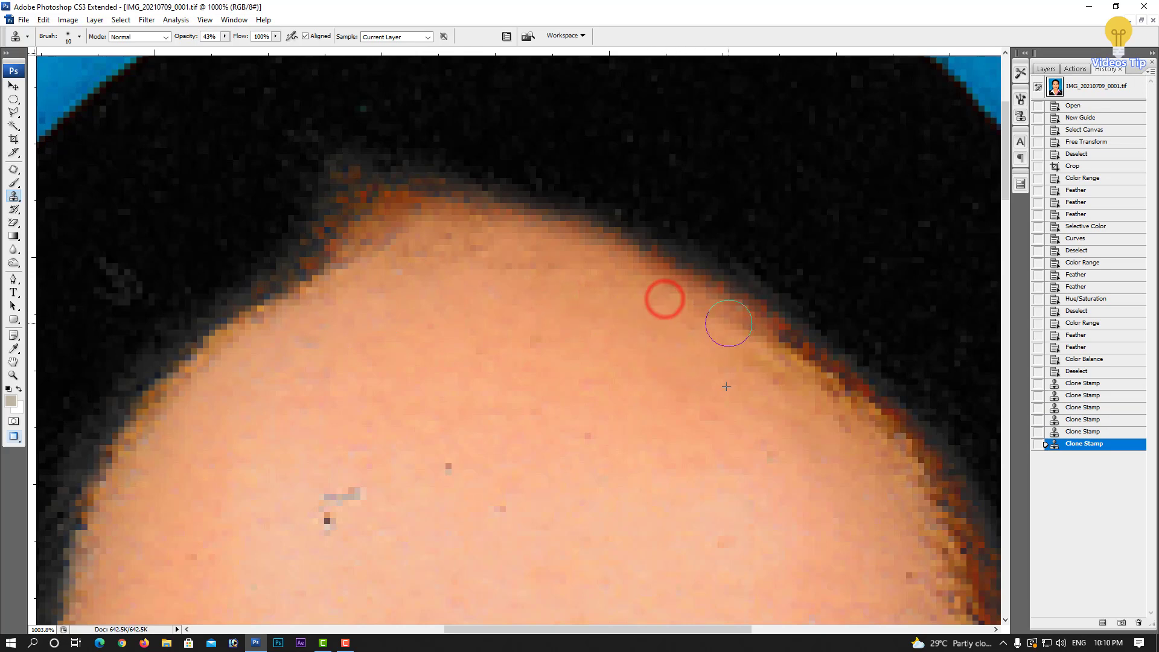
pyautogui.moveTo(729, 323); pyautogui.dragTo(869, 433)
# - Touch up the remaining forehead spots near the right hairline
pyautogui.scroll(-2, 869, 433)
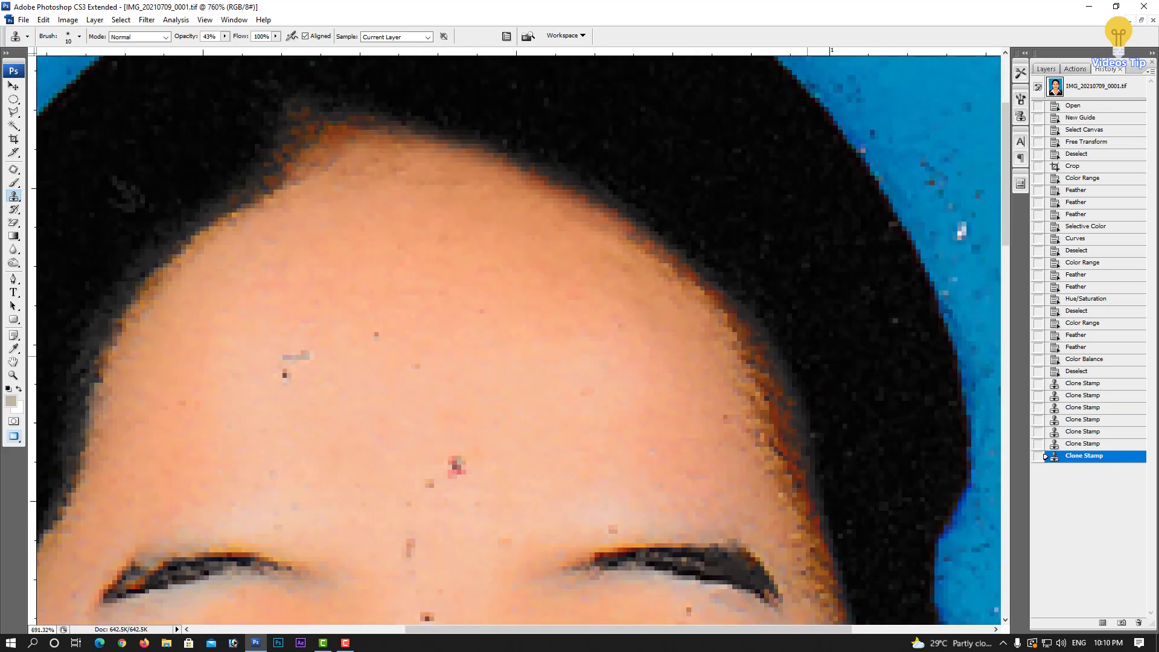
pyautogui.scroll(-3, 686, 296)
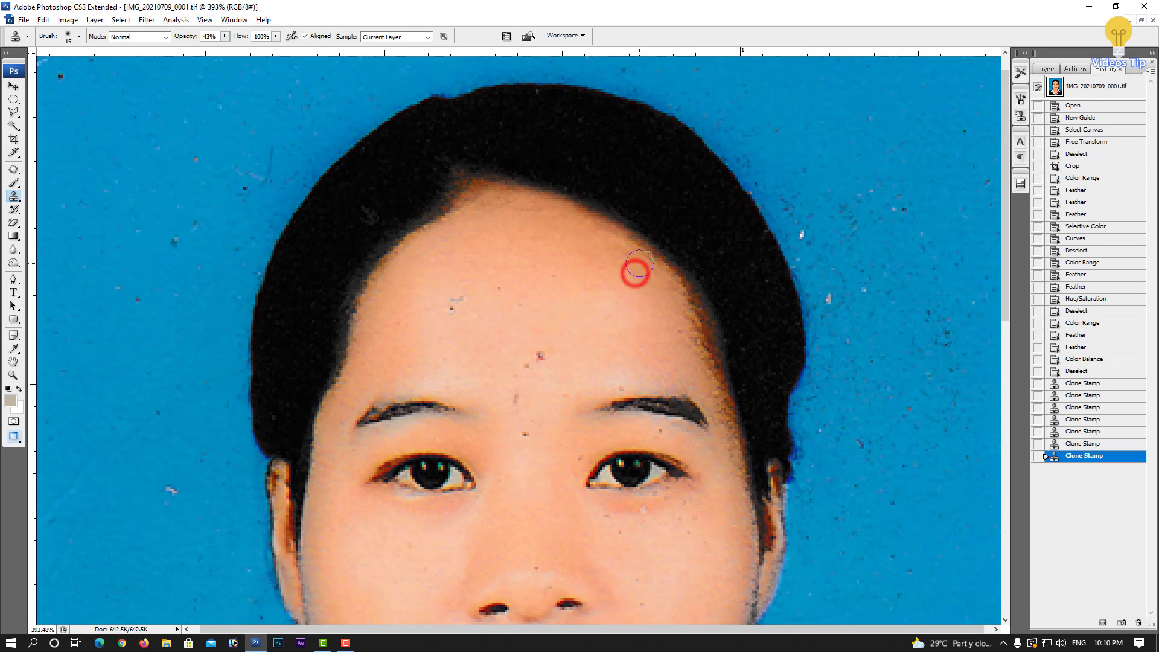
pyautogui.click(681, 300)
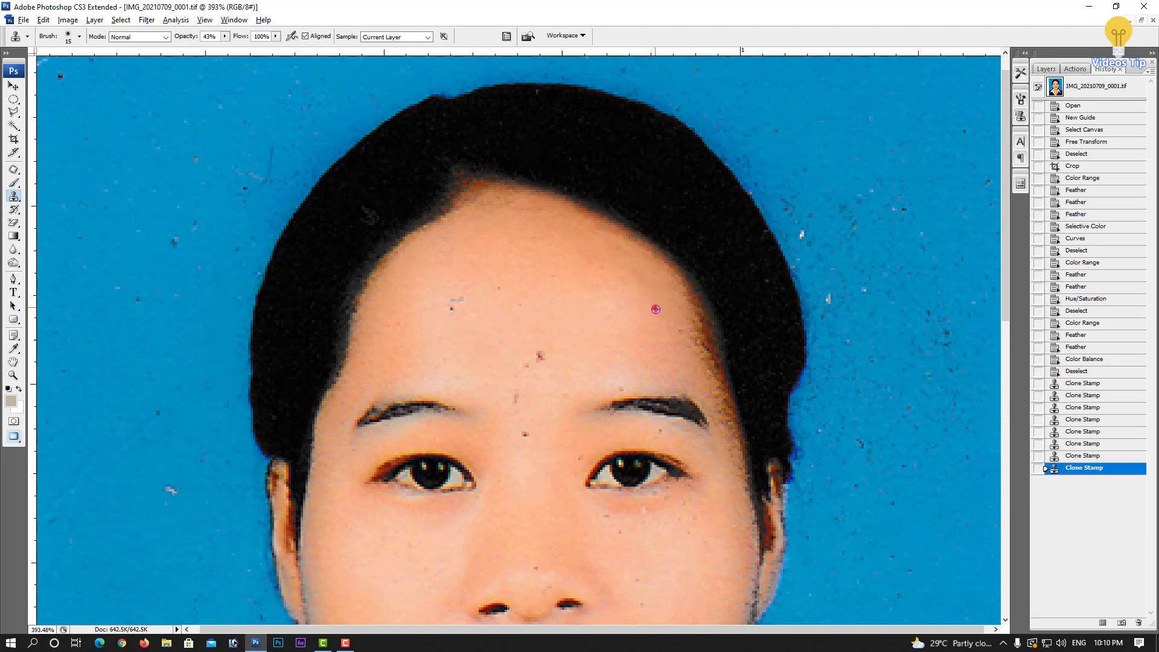
pyautogui.moveTo(680, 297); pyautogui.dragTo(709, 350)
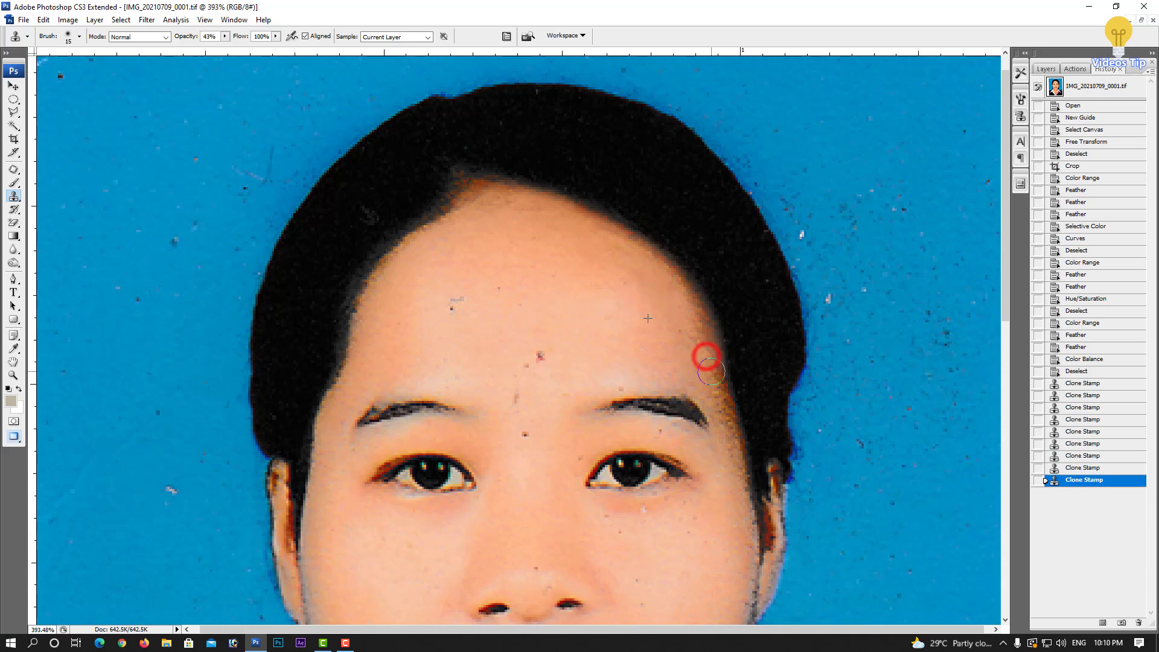
pyautogui.moveTo(724, 434); pyautogui.dragTo(724, 433)
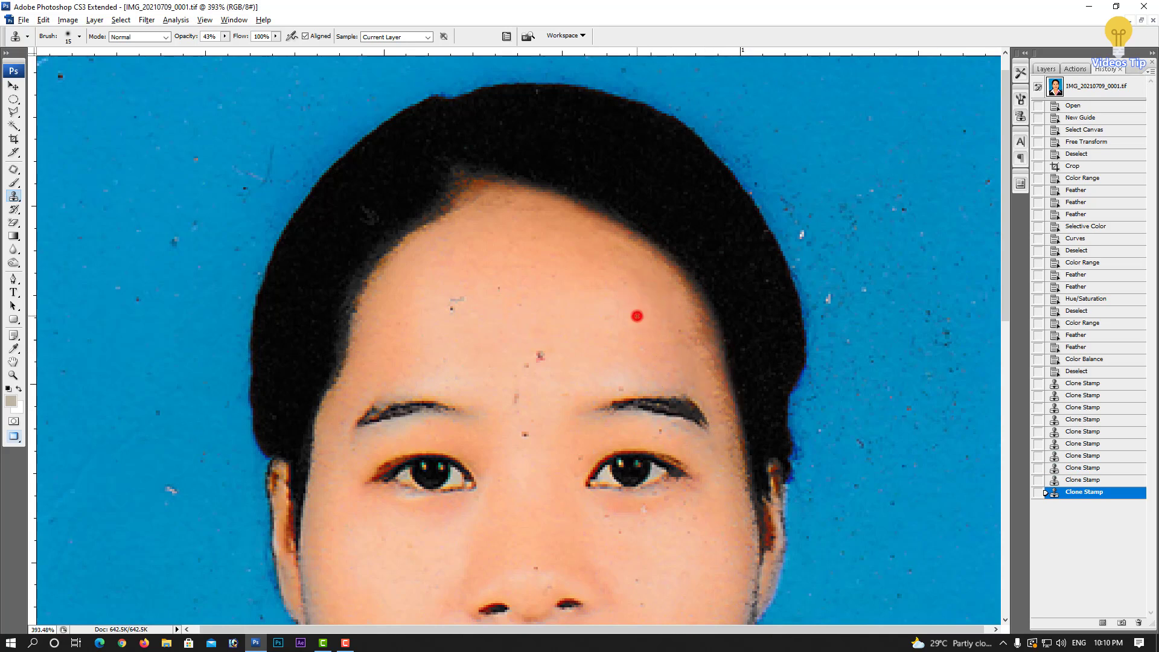
pyautogui.click(699, 350)
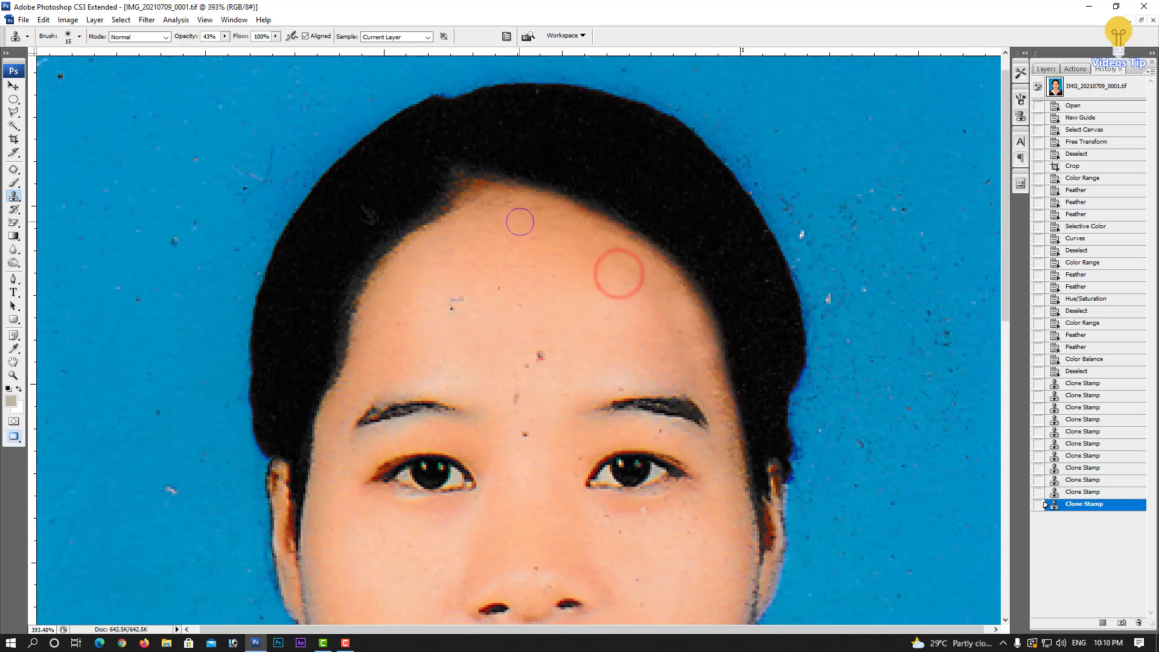
pyautogui.moveTo(518, 219)
pyautogui.mouseDown()
pyautogui.moveTo(453, 220)
pyautogui.moveTo(375, 305)
pyautogui.mouseUp()
# - Clone-stamp a few more spots on the upper forehead near the hairline
pyautogui.scroll(-1, 473, 249)
pyautogui.scroll(-1, 480, 248)
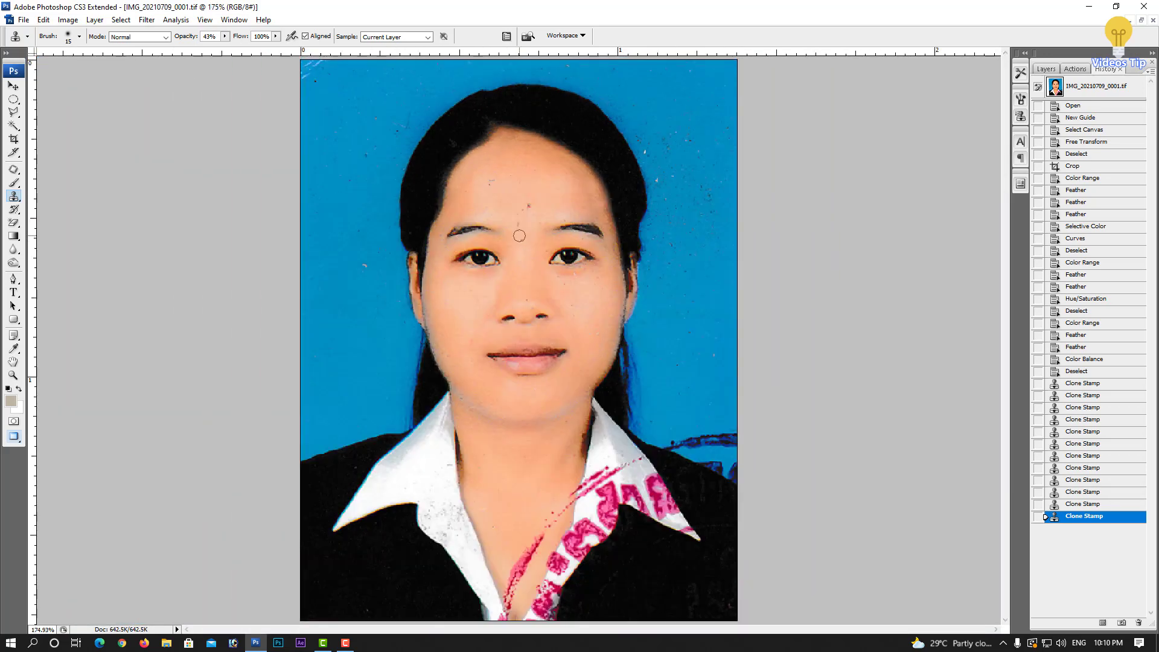
pyautogui.scroll(2, 555, 201)
pyautogui.keyDown('alt'); pyautogui.click(581, 183); pyautogui.keyUp('alt')
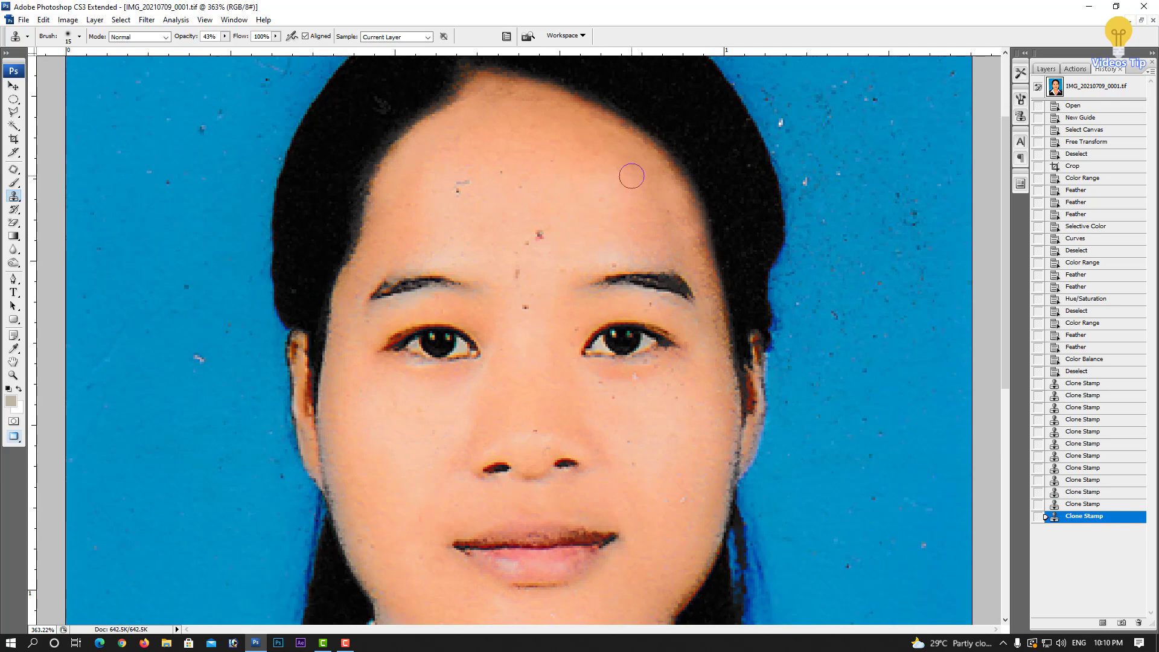
pyautogui.moveTo(638, 180); pyautogui.dragTo(660, 251)
pyautogui.keyDown('alt'); pyautogui.click(589, 197); pyautogui.keyUp('alt')
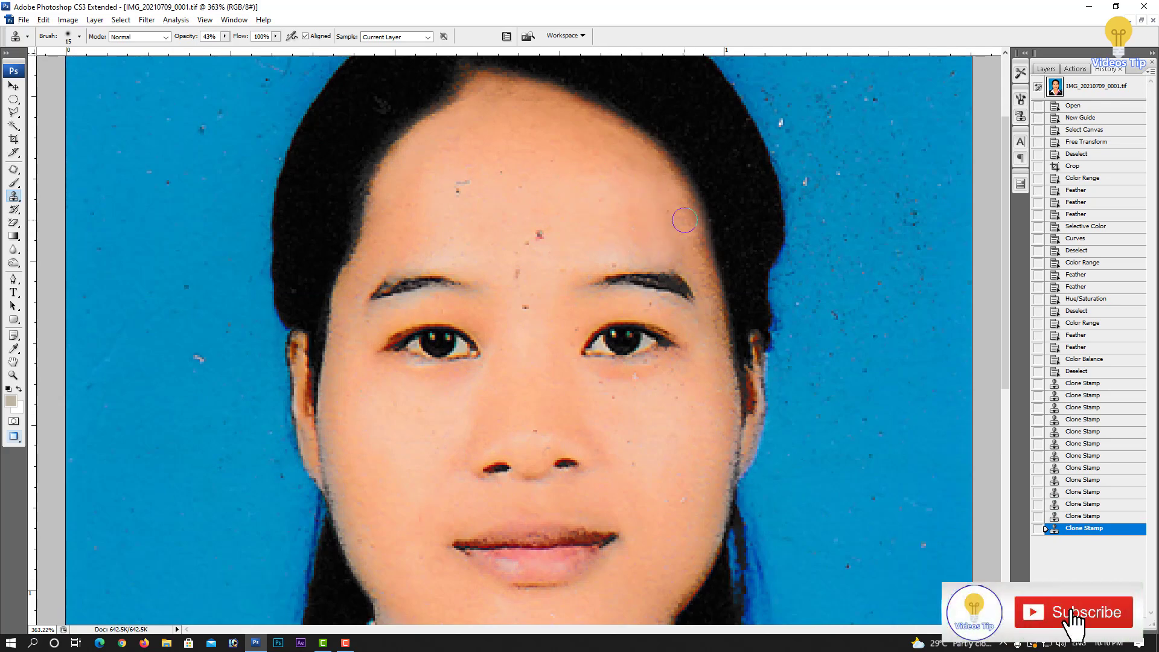
# - Shrink the brush to 10 and touch up the skin beside the right eyebrow
pyautogui.press('[')
pyautogui.scroll(1, 673, 222)
pyautogui.scroll(3, 667, 230)
pyautogui.scroll(1, 667, 199)
pyautogui.scroll(1, 667, 199)
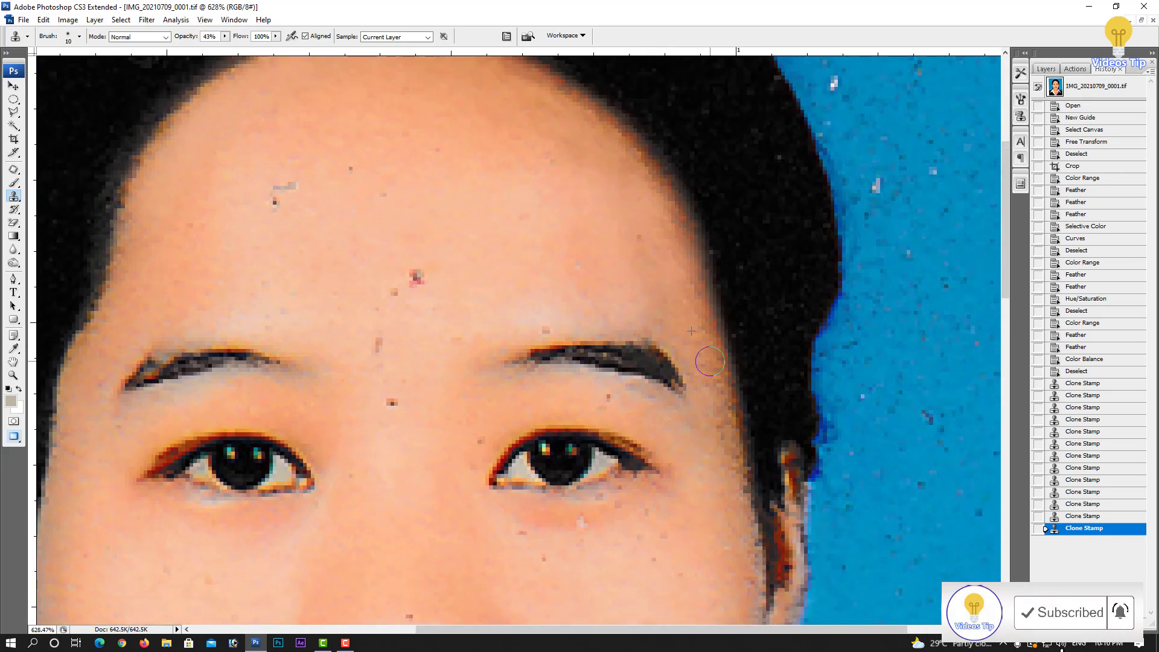
pyautogui.moveTo(723, 413); pyautogui.dragTo(730, 468)
# - Bring the collar into view in full-screen mode with the menu bar
pyautogui.scroll(-7, 734, 468)
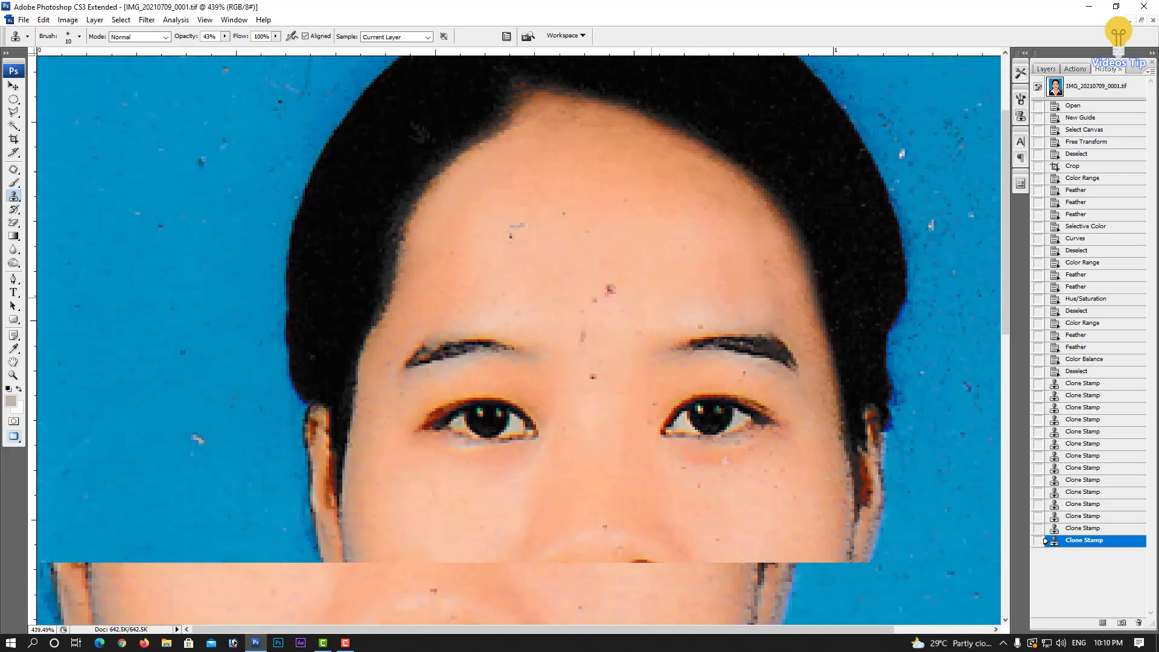
pyautogui.scroll(-4, 733, 468)
pyautogui.scroll(-2, 596, 244)
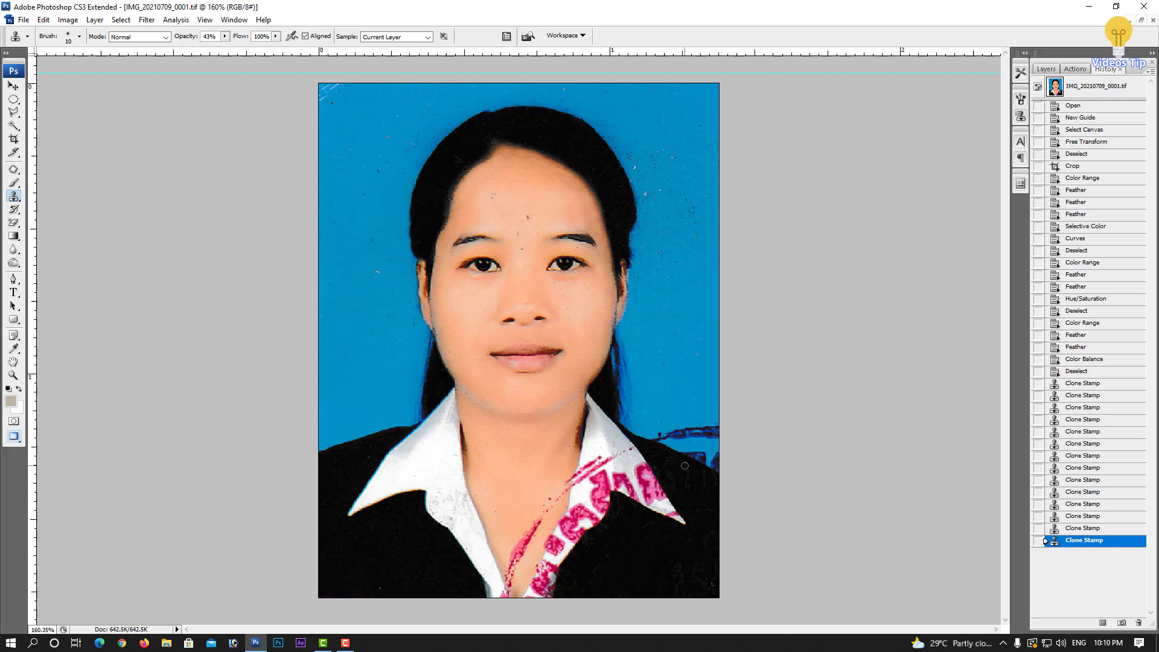
pyautogui.scroll(7, 675, 468)
pyautogui.scroll(4, 685, 437)
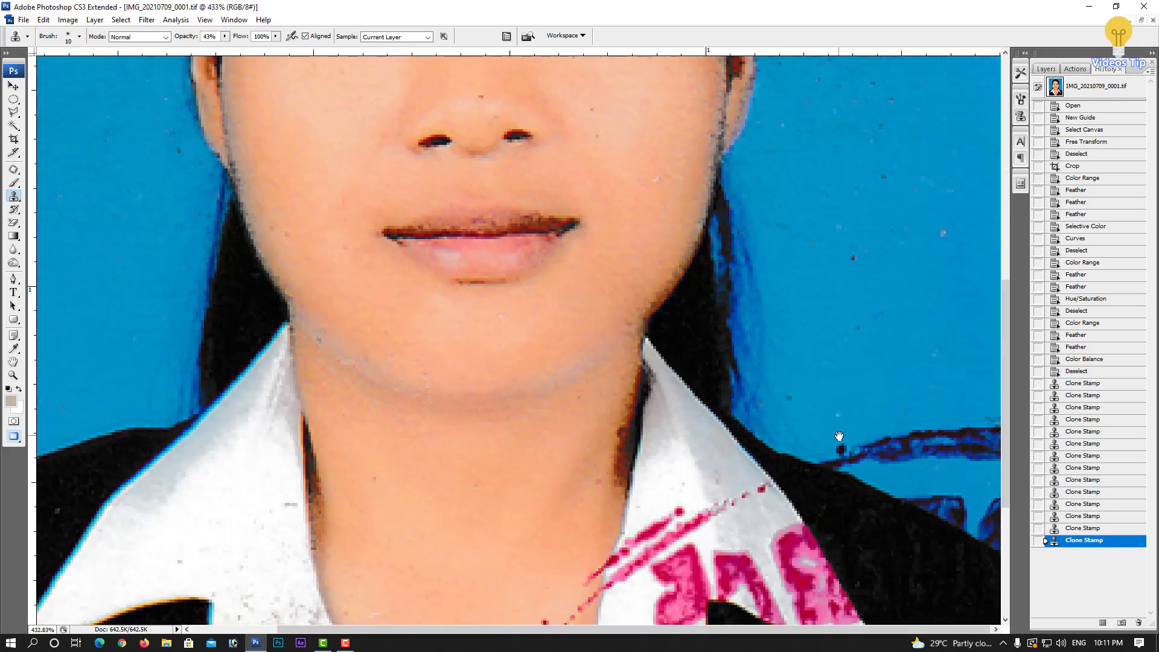
pyautogui.moveTo(839, 435); pyautogui.dragTo(579, 372)
pyautogui.press('f')
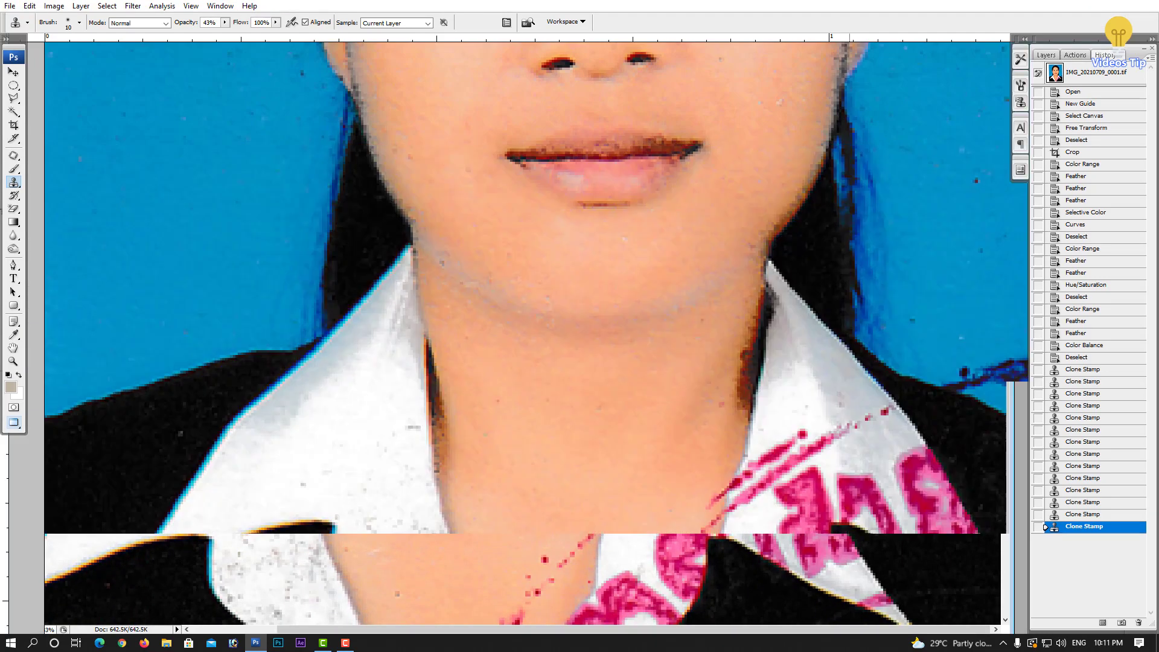
pyautogui.scroll(1, 603, 361)
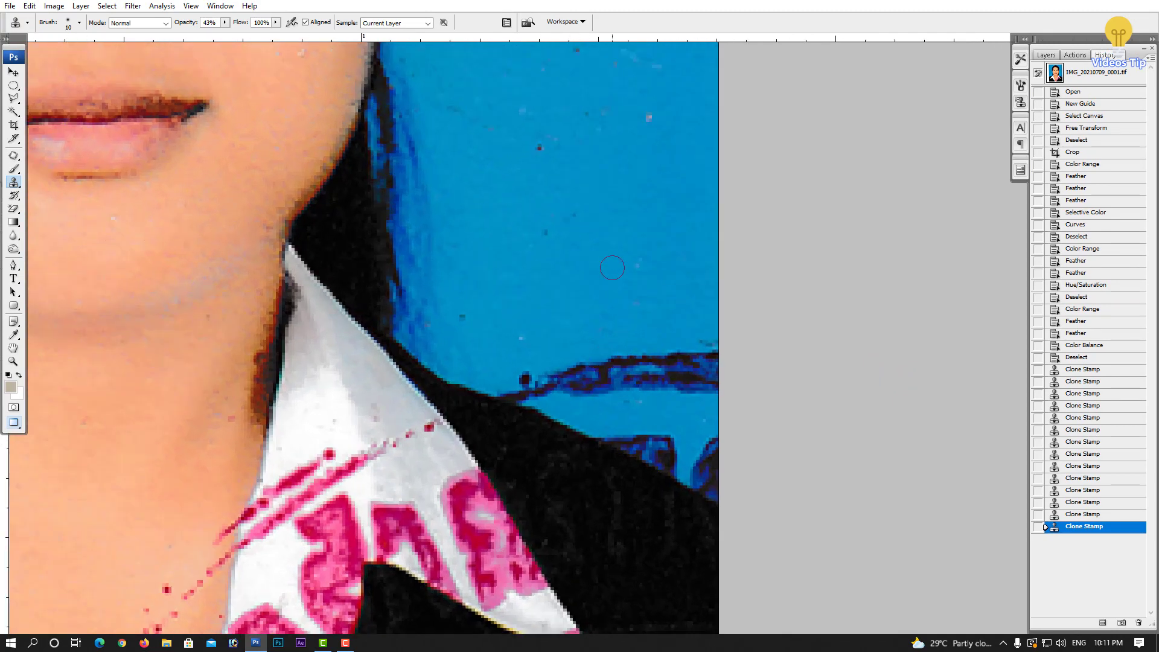
pyautogui.rightClick(14, 156)
pyautogui.click(43, 174)
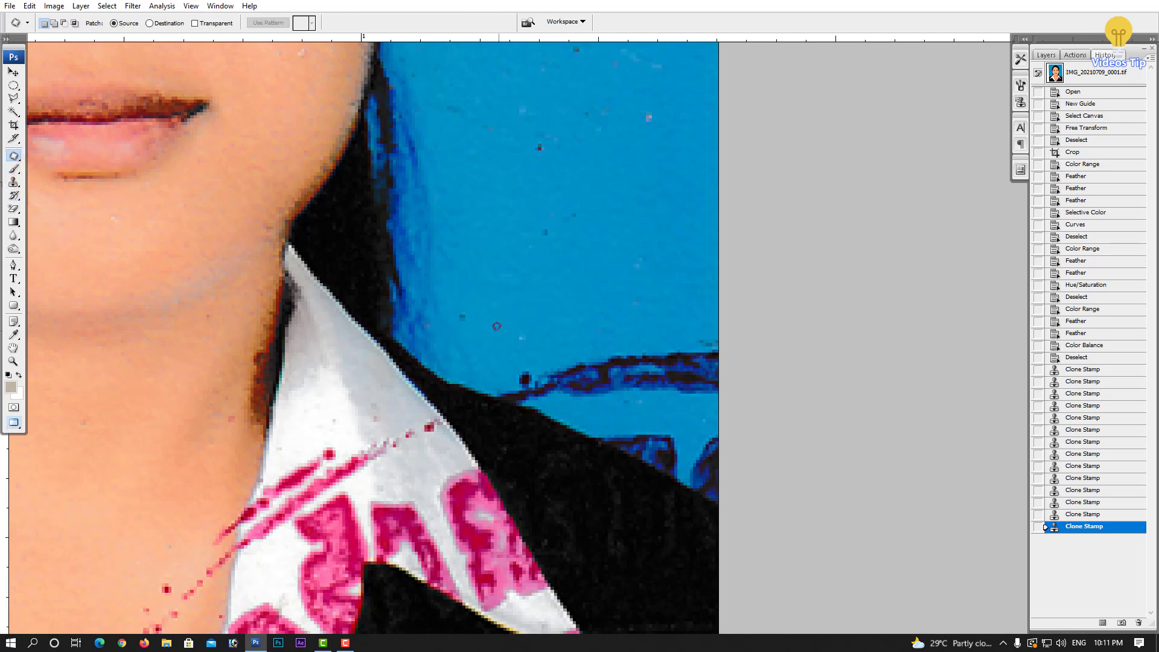
pyautogui.moveTo(624, 348); pyautogui.dragTo(619, 394)
pyautogui.moveTo(627, 347); pyautogui.dragTo(582, 292)
pyautogui.hotkey('ctrl', 'd')
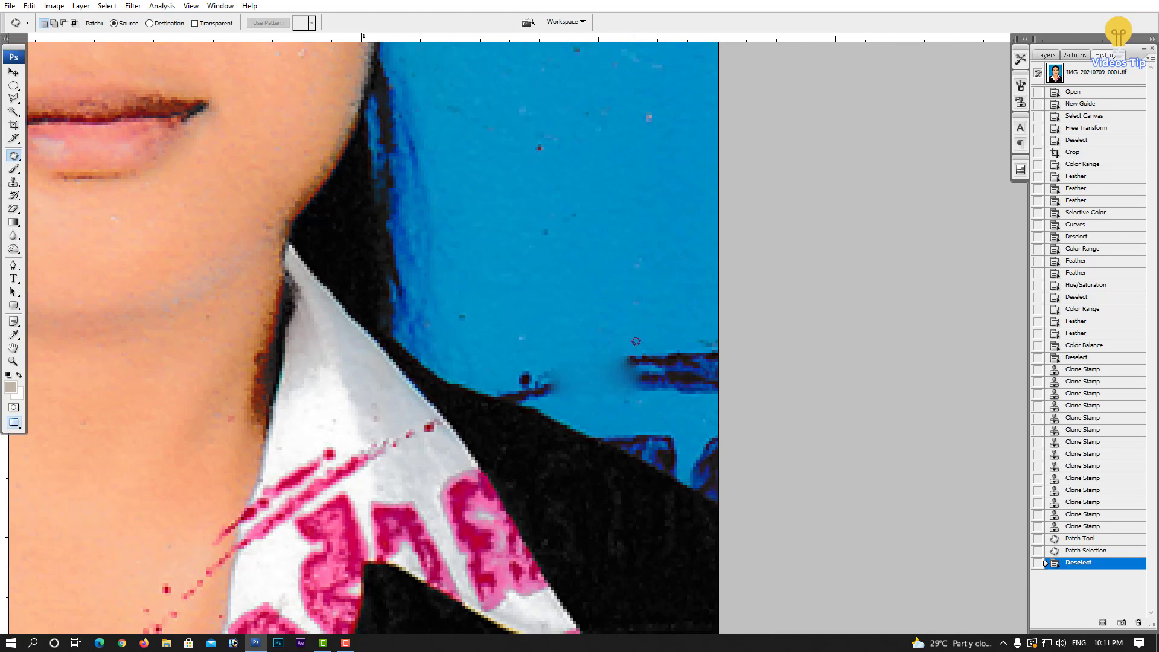
pyautogui.hotkey('ctrl', 'z')
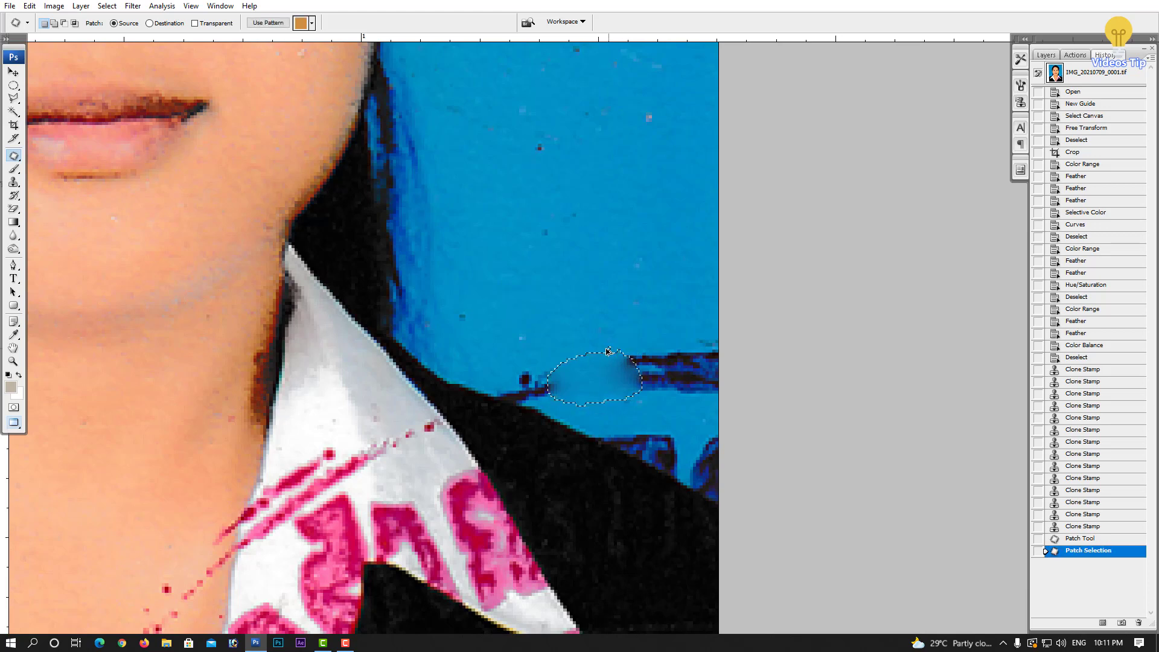
pyautogui.hotkey('ctrl', 'alt', 'z')
pyautogui.hotkey('ctrl', 'd')
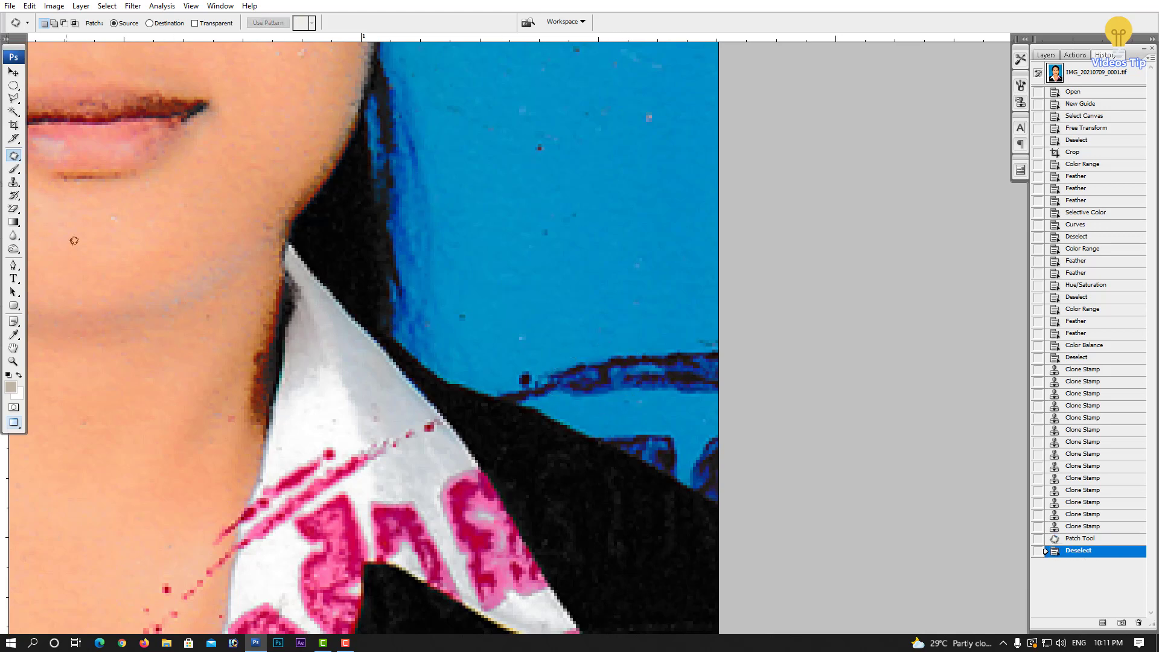
pyautogui.click(15, 184)
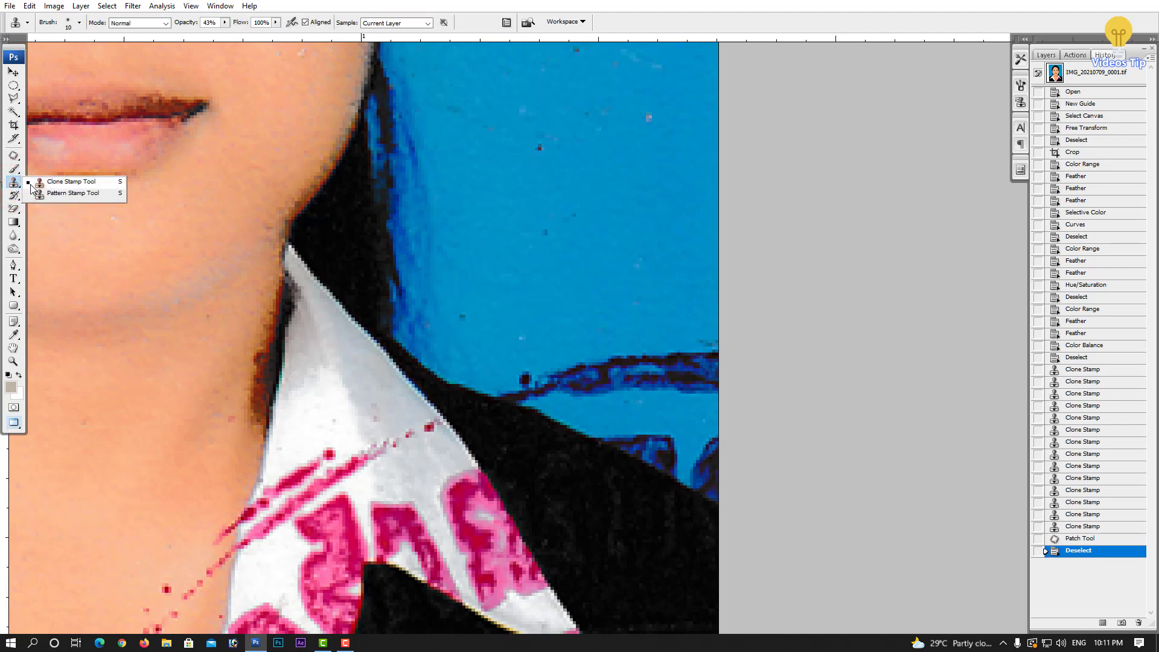
pyautogui.click(61, 183)
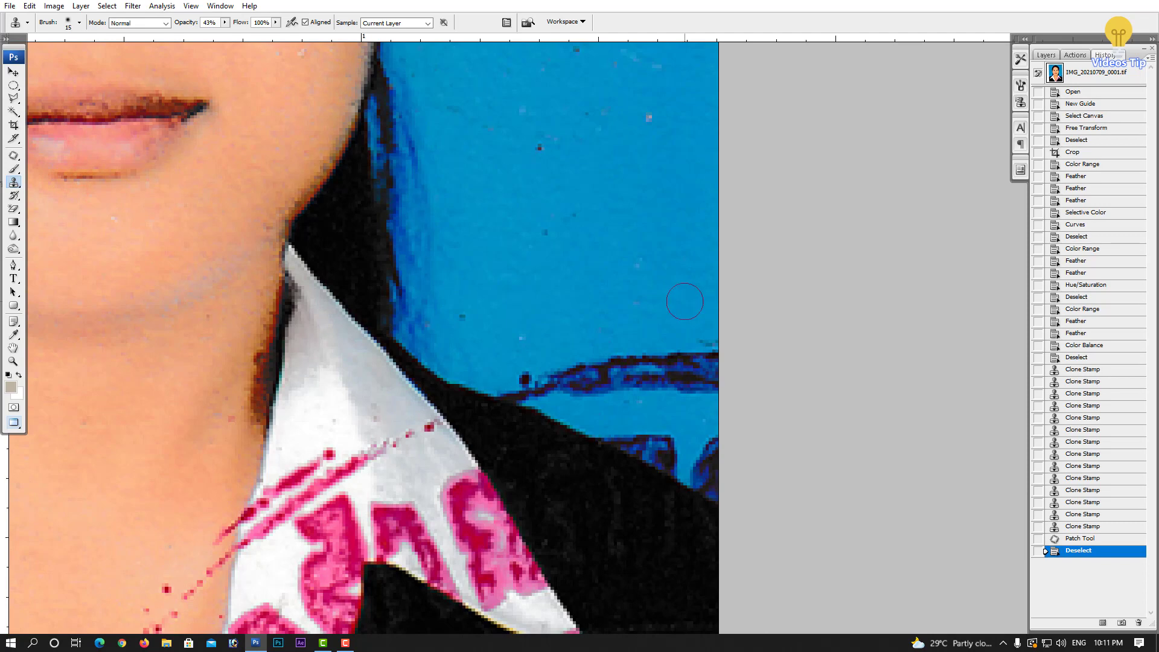
# - Enlarge the Clone Stamp brush to 20 and raise its opacity from 43% to 100%
pyautogui.press(']')
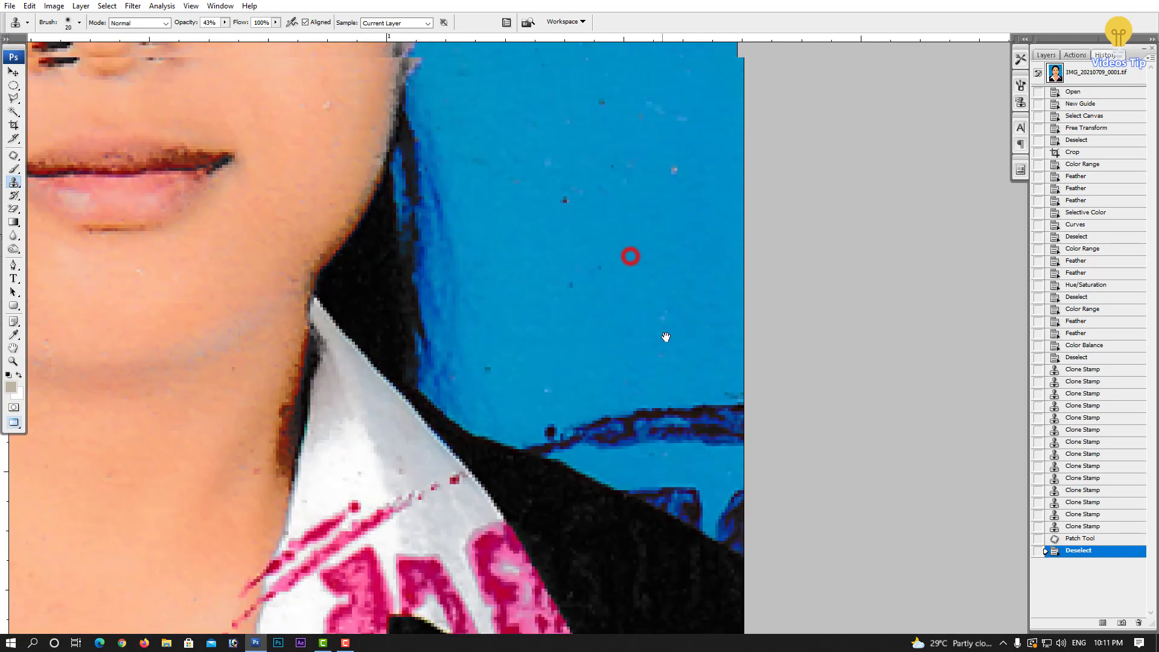
pyautogui.moveTo(663, 277); pyautogui.dragTo(676, 247)
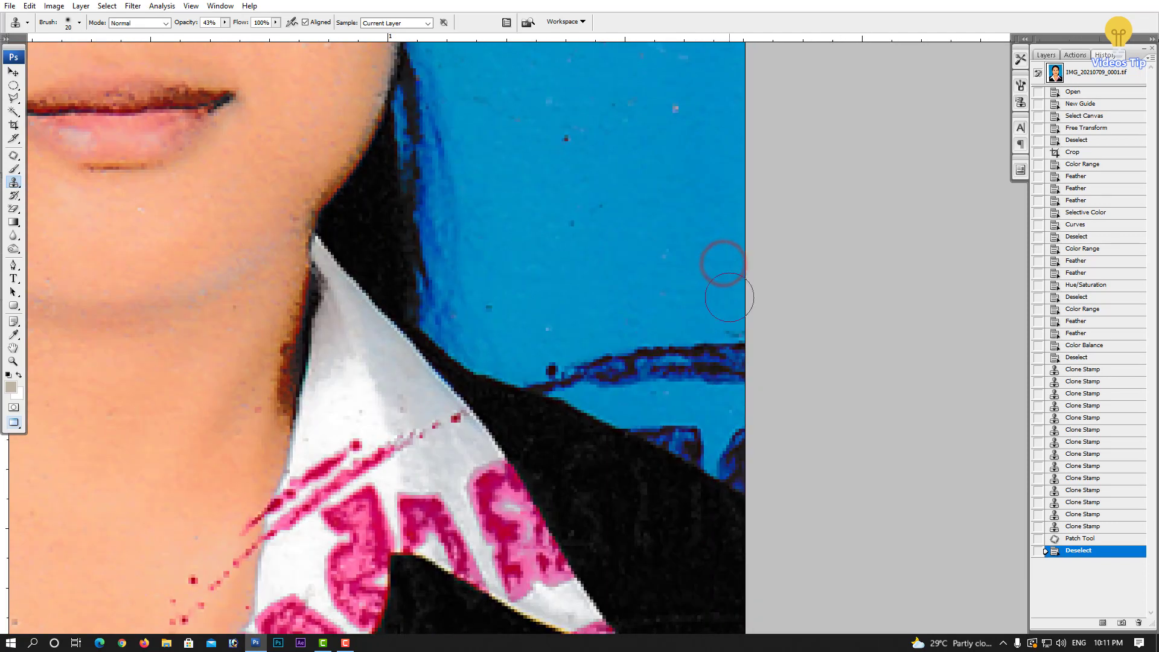
pyautogui.click(224, 22)
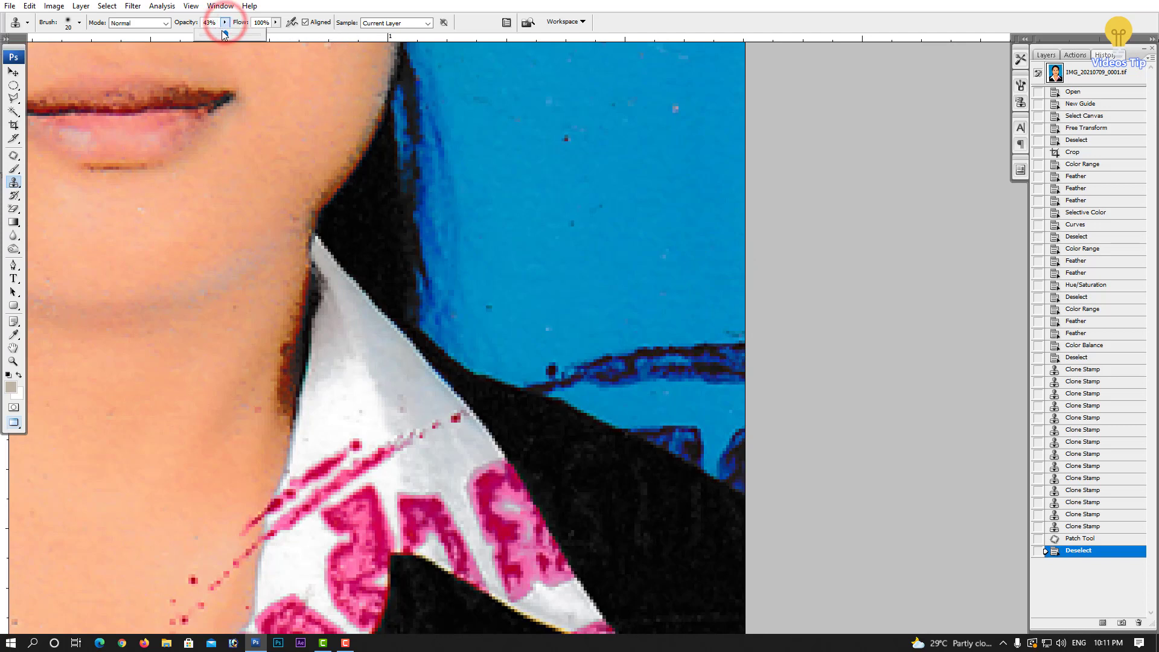
pyautogui.moveTo(224, 34); pyautogui.dragTo(305, 38)
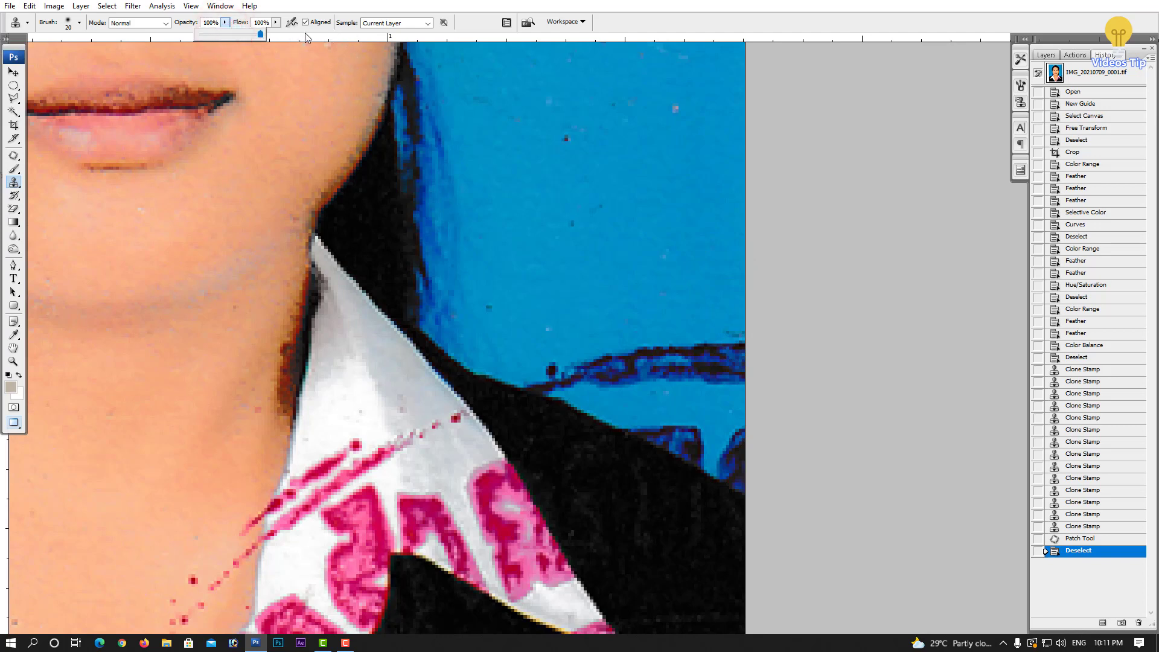
pyautogui.click(717, 244)
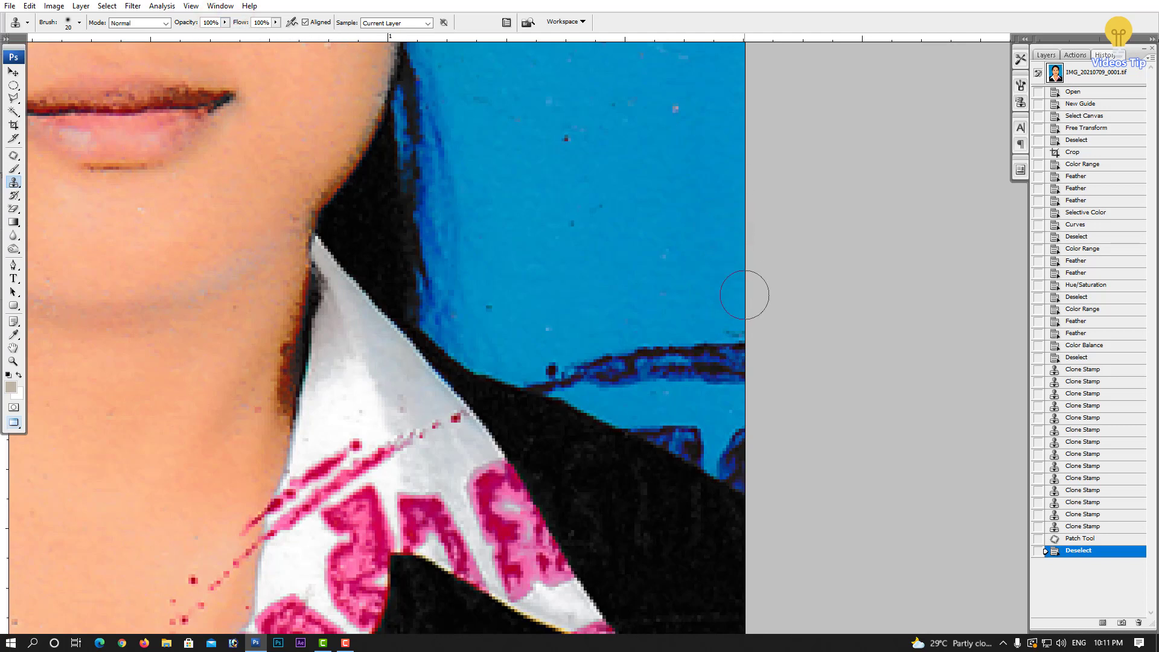
# - Clone blue background over the dark hair strand and marks near the right edge
pyautogui.moveTo(734, 320)
pyautogui.mouseDown()
pyautogui.moveTo(729, 357)
pyautogui.moveTo(713, 362)
pyautogui.moveTo(671, 363)
pyautogui.moveTo(660, 350)
pyautogui.moveTo(609, 359)
pyautogui.moveTo(704, 363)
pyautogui.moveTo(639, 377)
pyautogui.moveTo(555, 364)
pyautogui.mouseUp()
pyautogui.keyDown('alt'); pyautogui.click(649, 292); pyautogui.keyUp('alt')
pyautogui.click(551, 362)
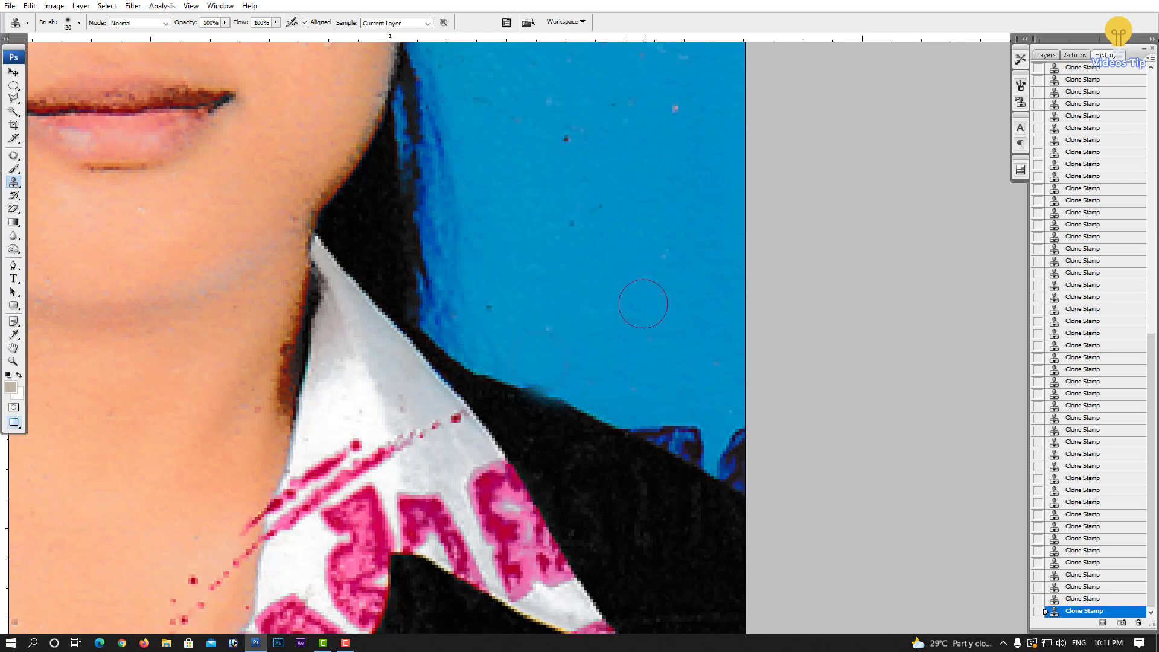
pyautogui.moveTo(672, 314); pyautogui.dragTo(638, 264)
pyautogui.moveTo(647, 357)
pyautogui.mouseDown()
pyautogui.moveTo(699, 375)
pyautogui.moveTo(705, 391)
pyautogui.moveTo(627, 360)
pyautogui.moveTo(616, 336)
pyautogui.moveTo(673, 384)
pyautogui.mouseUp()
# - Shrink the brush and stamp out the blue bump on the jacket's shoulder edge
pyautogui.scroll(-1, 610, 347)
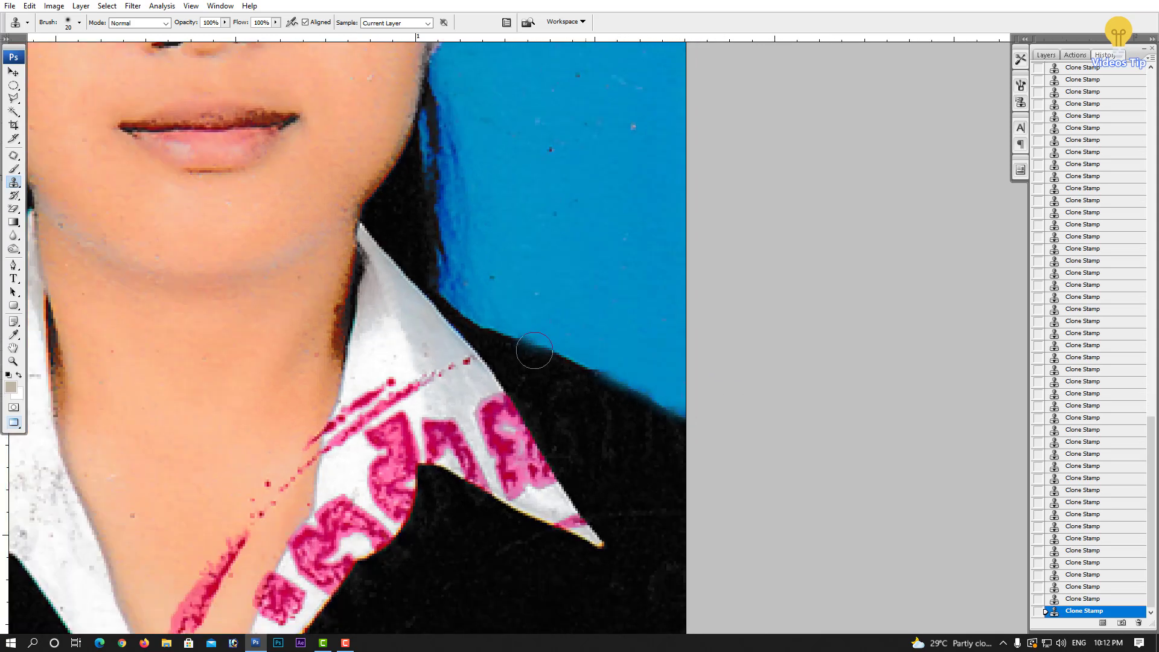
pyautogui.scroll(-1, 588, 354)
pyautogui.scroll(2, 589, 350)
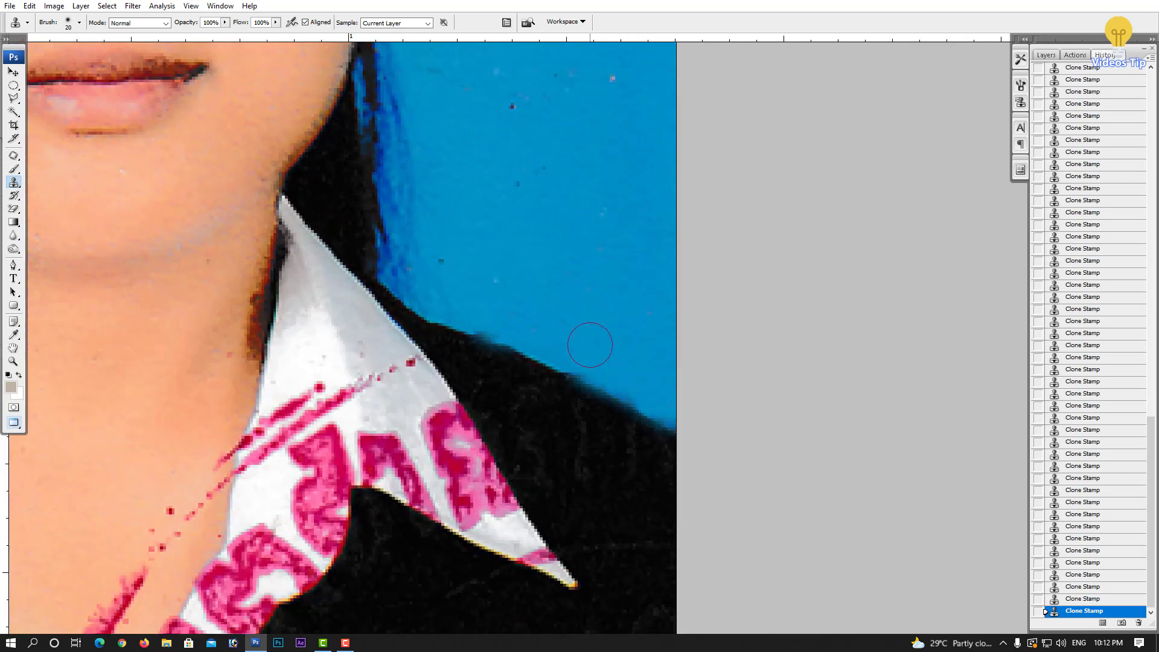
pyautogui.scroll(1, 559, 332)
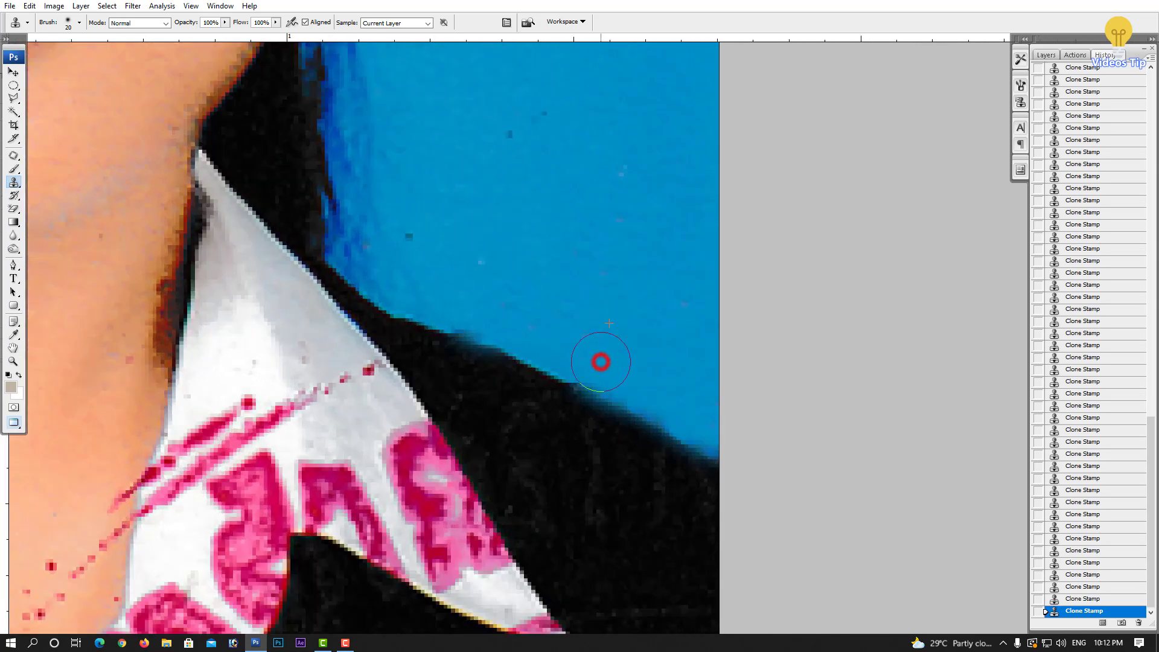
pyautogui.moveTo(647, 347)
pyautogui.mouseDown()
pyautogui.moveTo(672, 392)
pyautogui.moveTo(647, 374)
pyautogui.mouseUp()
pyautogui.press('[')
pyautogui.scroll(1, 483, 326)
pyautogui.scroll(1, 429, 330)
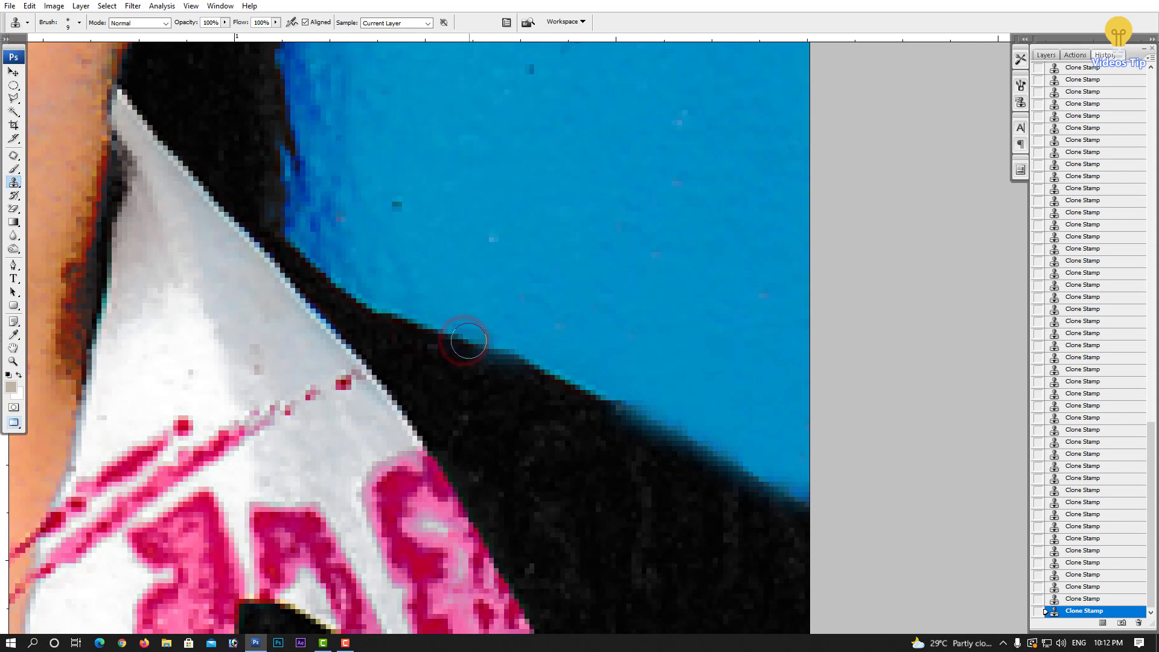
pyautogui.moveTo(481, 338); pyautogui.dragTo(383, 338)
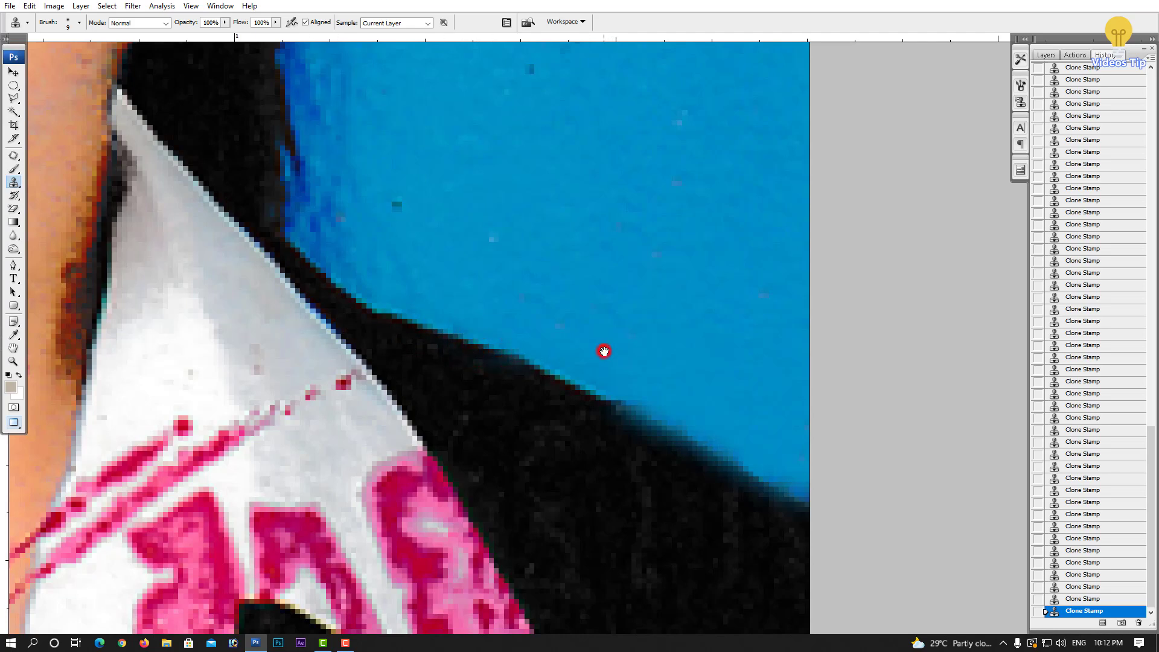
# - Resample near the jacket edge and restroke the shoulder line, redoing one bad stroke
pyautogui.moveTo(604, 351); pyautogui.dragTo(493, 345)
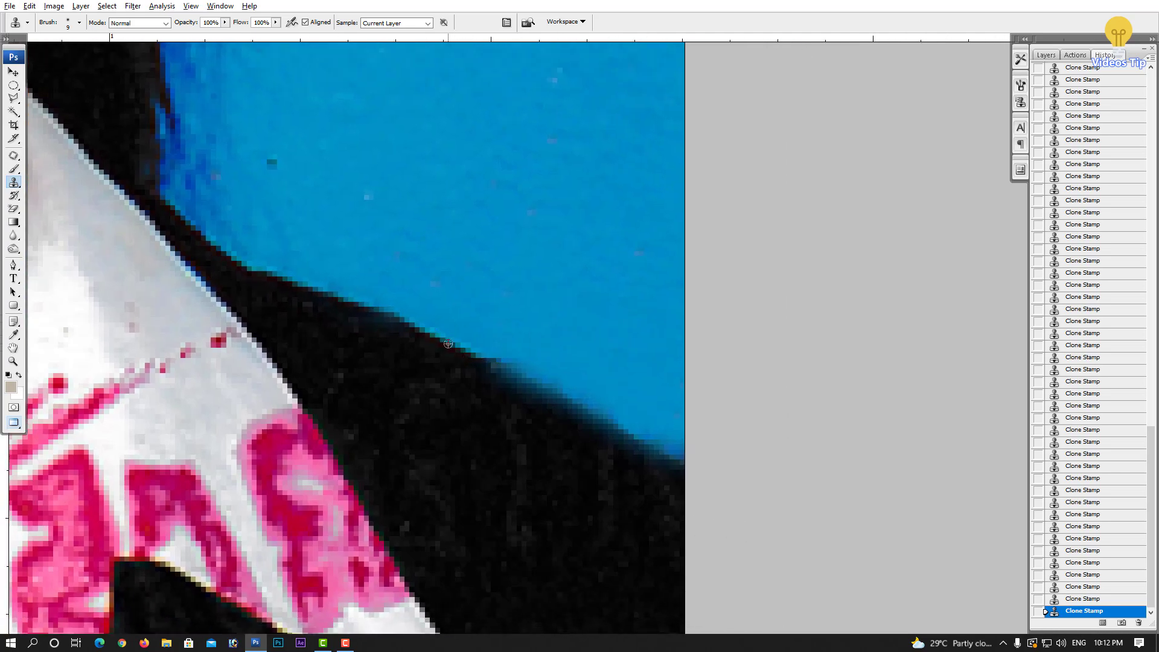
pyautogui.keyDown('alt'); pyautogui.click(447, 344); pyautogui.keyUp('alt')
pyautogui.moveTo(492, 362); pyautogui.dragTo(511, 369)
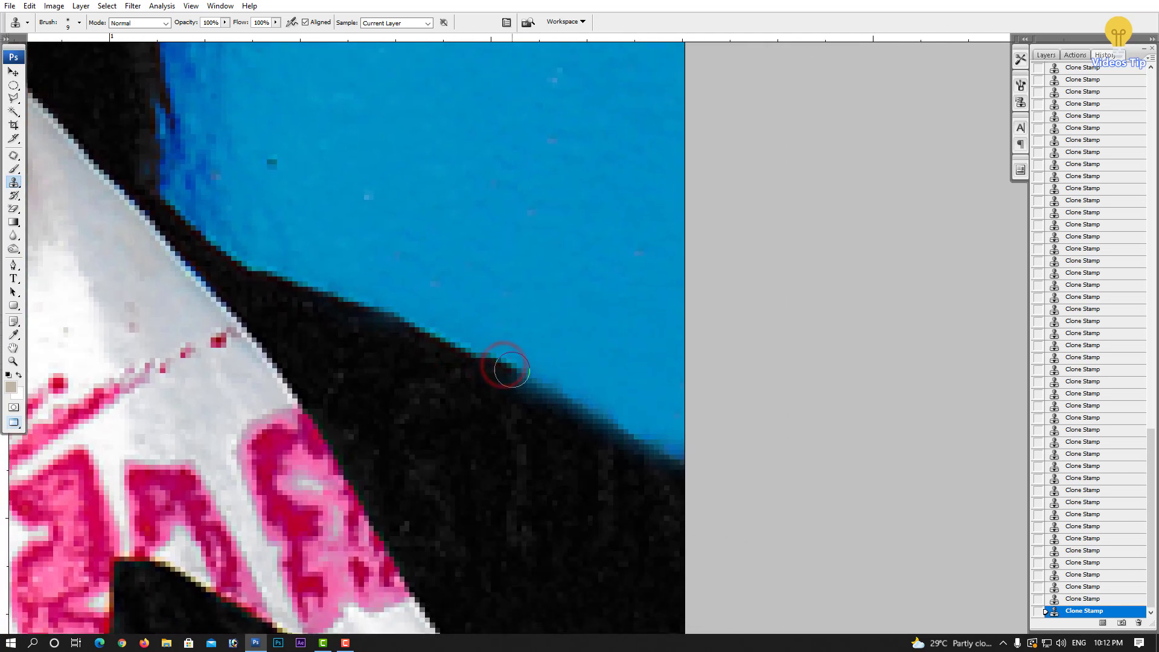
pyautogui.hotkey('ctrl', 'z')
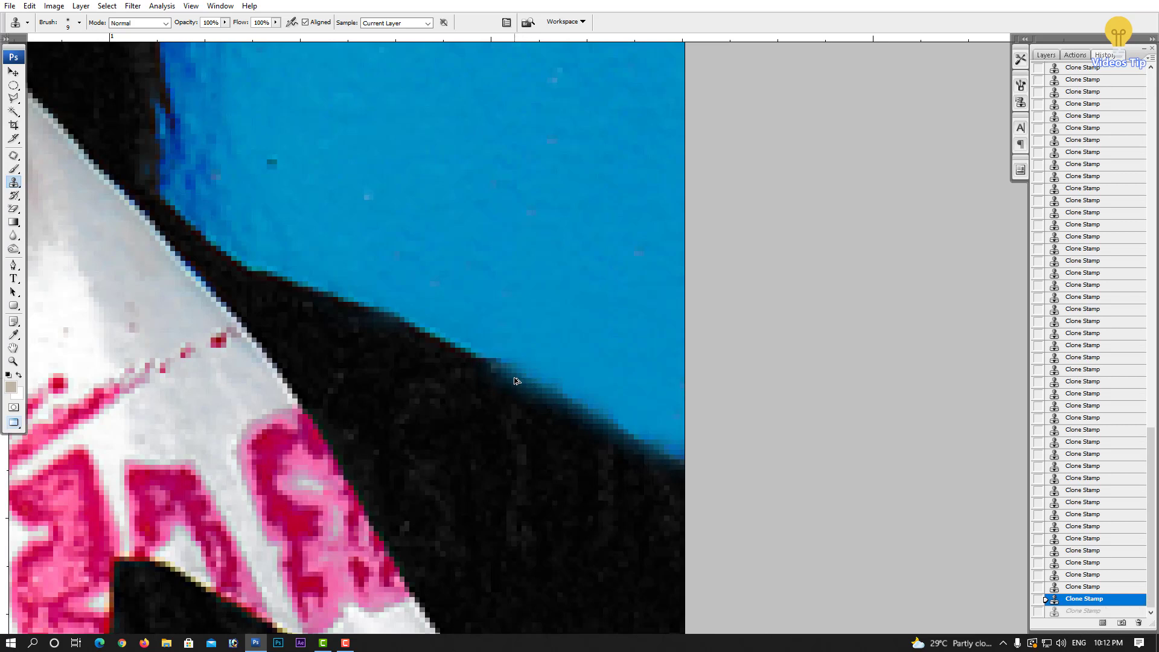
pyautogui.click(498, 372)
pyautogui.moveTo(515, 383); pyautogui.dragTo(670, 468)
# - Zoom out and centre the whole photo in the window to check it
pyautogui.hotkey('ctrl', '-')
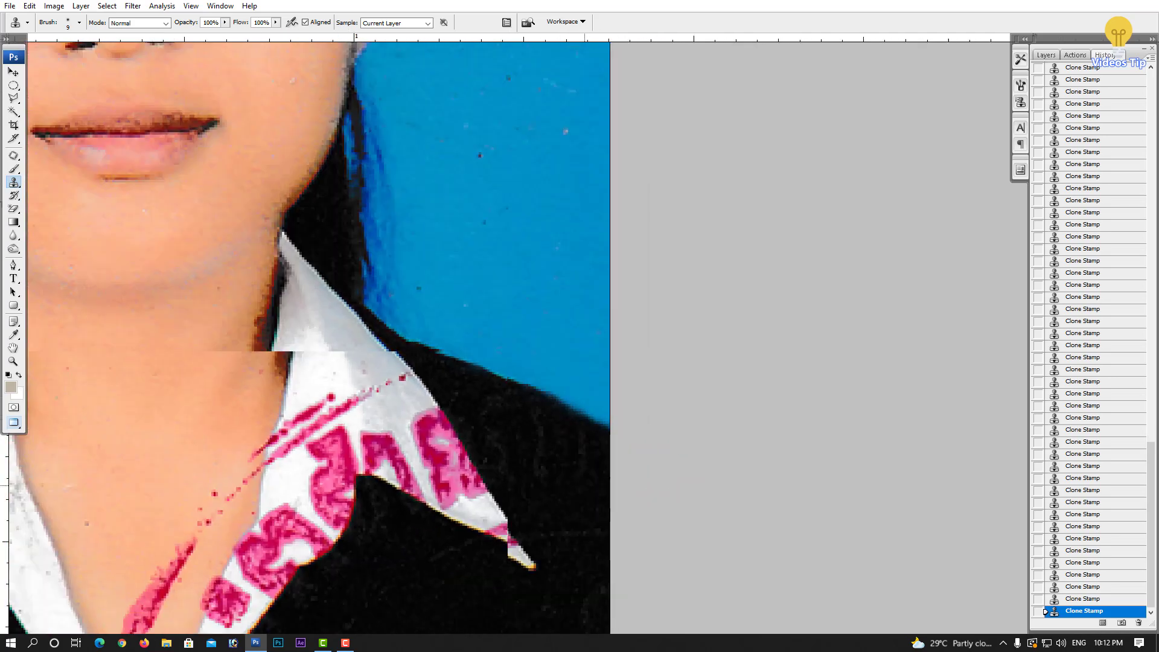
pyautogui.keyDown('alt'); pyautogui.scroll(-1, 494, 396); pyautogui.keyUp('alt')
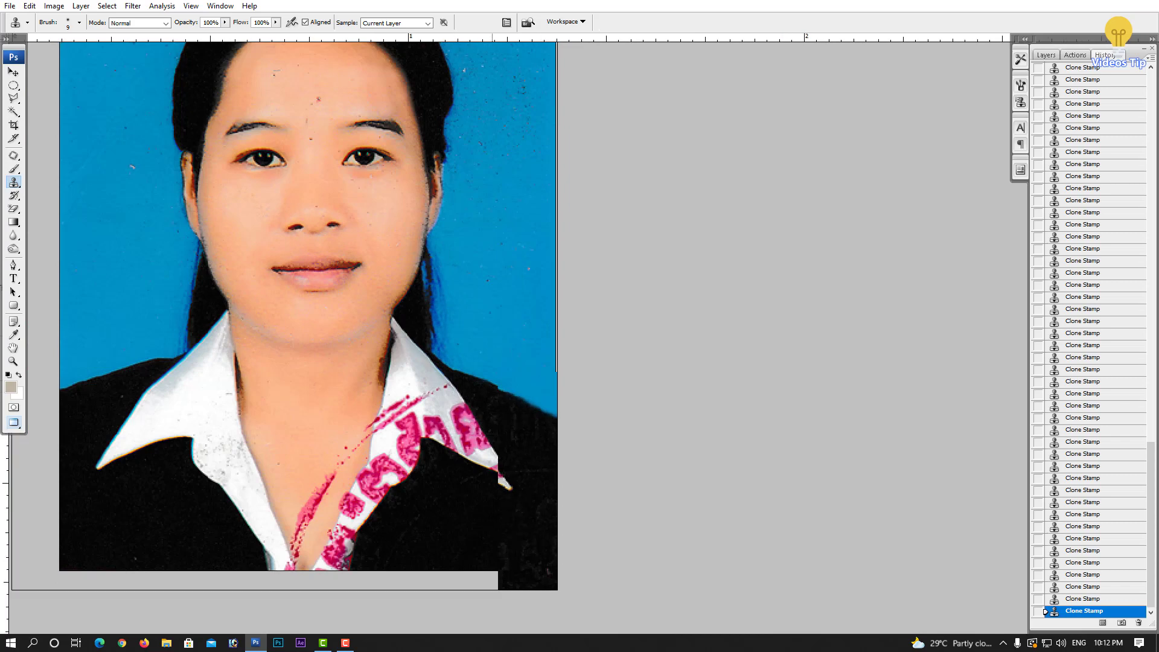
pyautogui.keyDown('alt'); pyautogui.scroll(1, 539, 380); pyautogui.keyUp('alt')
pyautogui.keyDown('alt'); pyautogui.scroll(1, 516, 393); pyautogui.keyUp('alt')
pyautogui.keyDown('alt'); pyautogui.scroll(1, 525, 393); pyautogui.keyUp('alt')
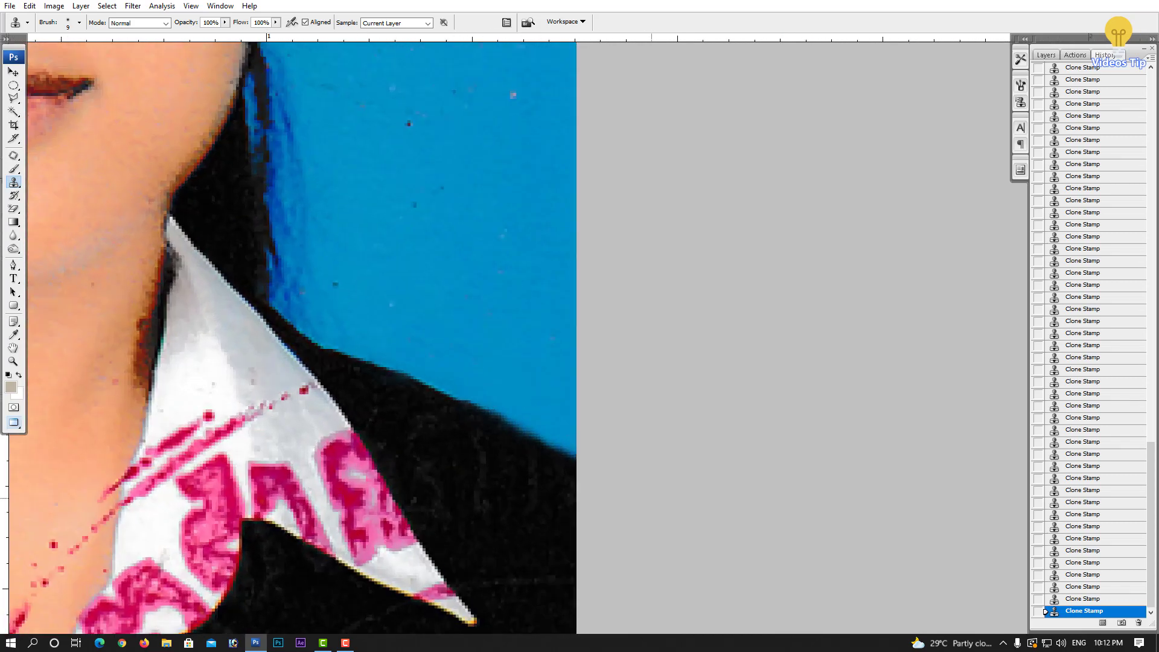
pyautogui.keyDown('alt'); pyautogui.scroll(-3, 541, 393); pyautogui.keyUp('alt')
pyautogui.keyDown('alt'); pyautogui.scroll(-1, 375, 353); pyautogui.keyUp('alt')
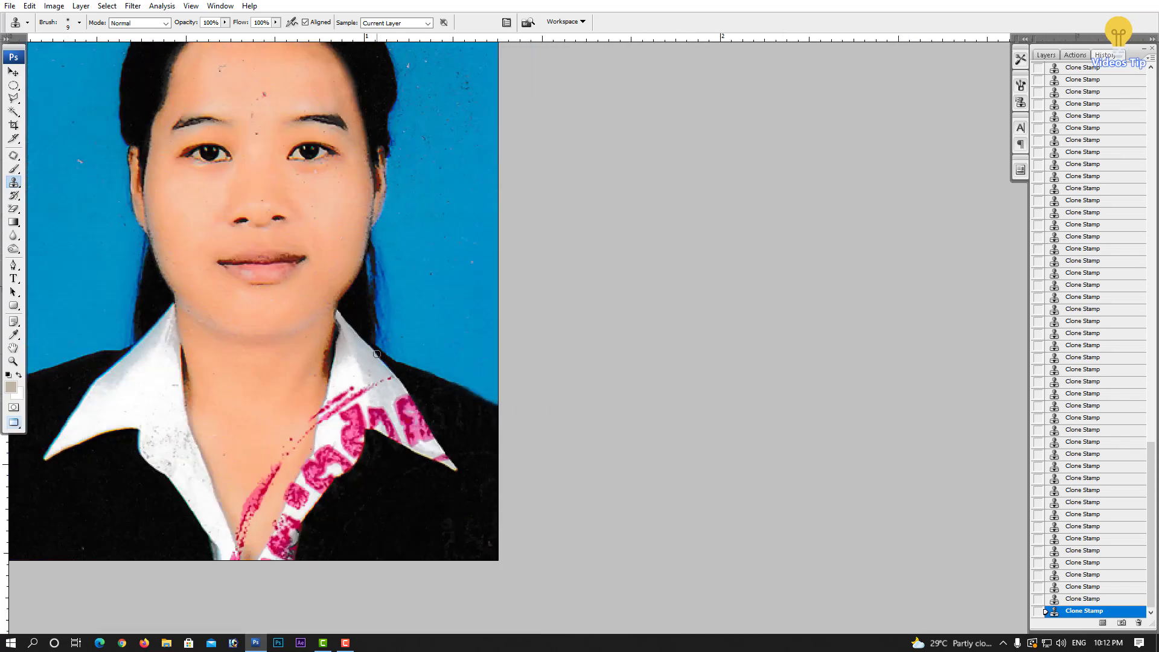
pyautogui.keyDown('alt'); pyautogui.scroll(-1, 386, 355); pyautogui.keyUp('alt')
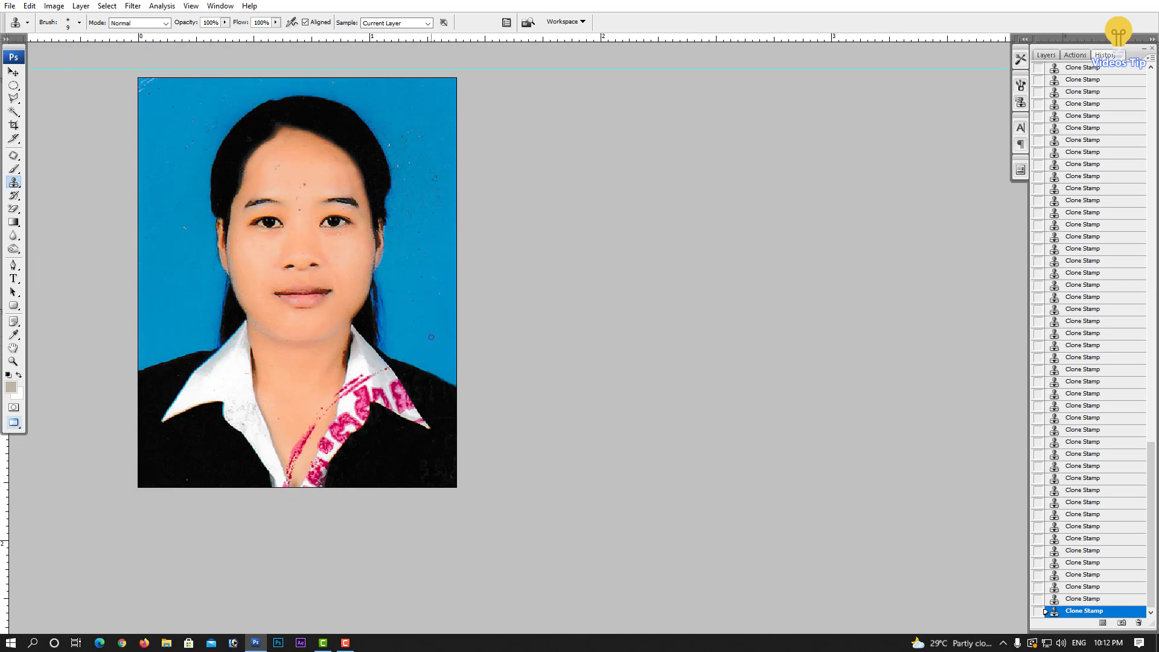
pyautogui.moveTo(303, 260); pyautogui.dragTo(580, 289)
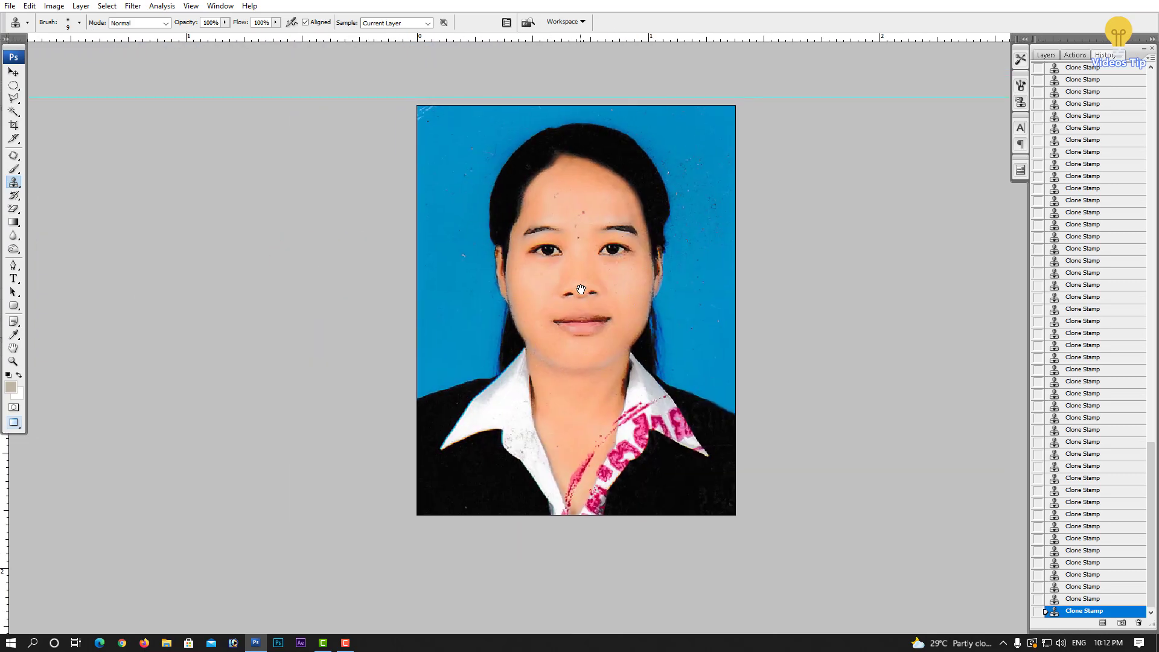
# - Zoom back into the collar and select the Patch Tool from the healing-brush flyout
pyautogui.keyDown('alt'); pyautogui.scroll(1, 595, 350); pyautogui.keyUp('alt')
pyautogui.keyDown('alt'); pyautogui.scroll(1, 591, 386); pyautogui.keyUp('alt')
pyautogui.keyDown('alt'); pyautogui.scroll(1, 595, 417); pyautogui.keyUp('alt')
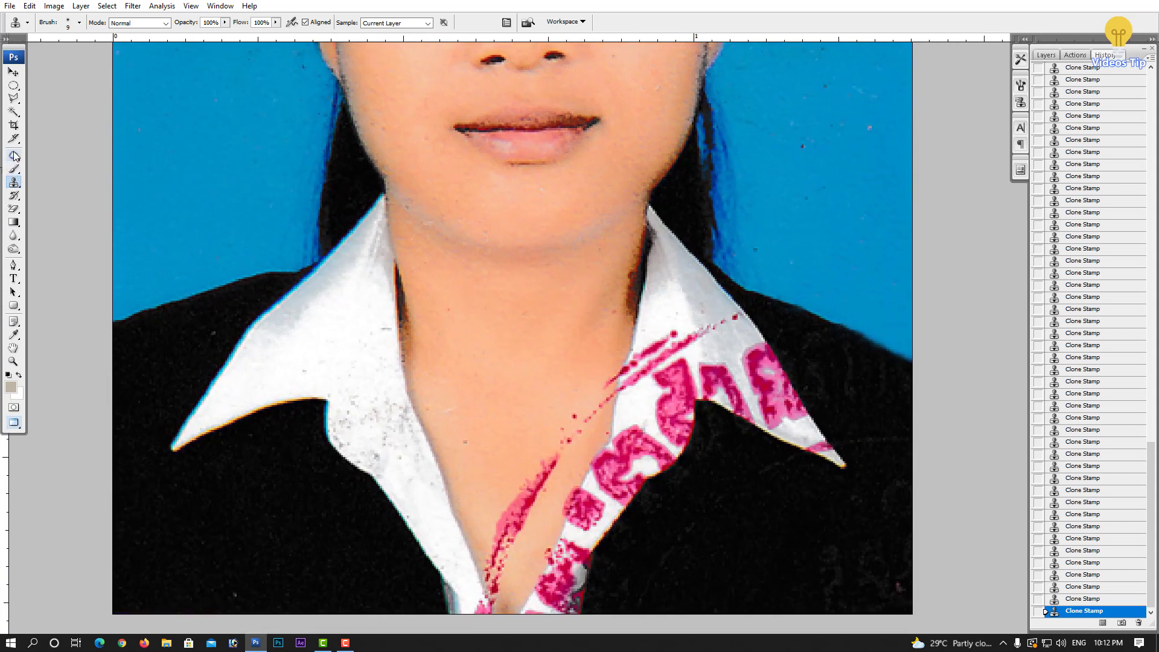
pyautogui.moveTo(15, 156); pyautogui.dragTo(55, 181)
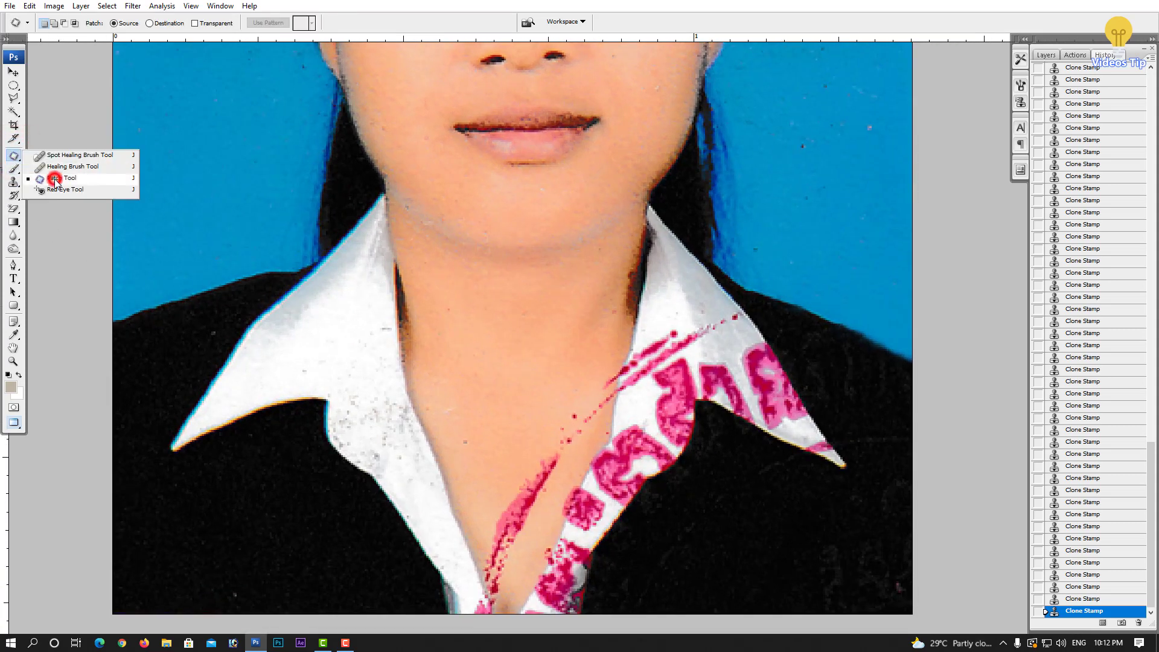
# - Patch the first red stamp spots on the neck with nearby clean skin
pyautogui.keyDown('alt'); pyautogui.scroll(1, 486, 401); pyautogui.keyUp('alt')
pyautogui.moveTo(486, 401); pyautogui.dragTo(472, 385)
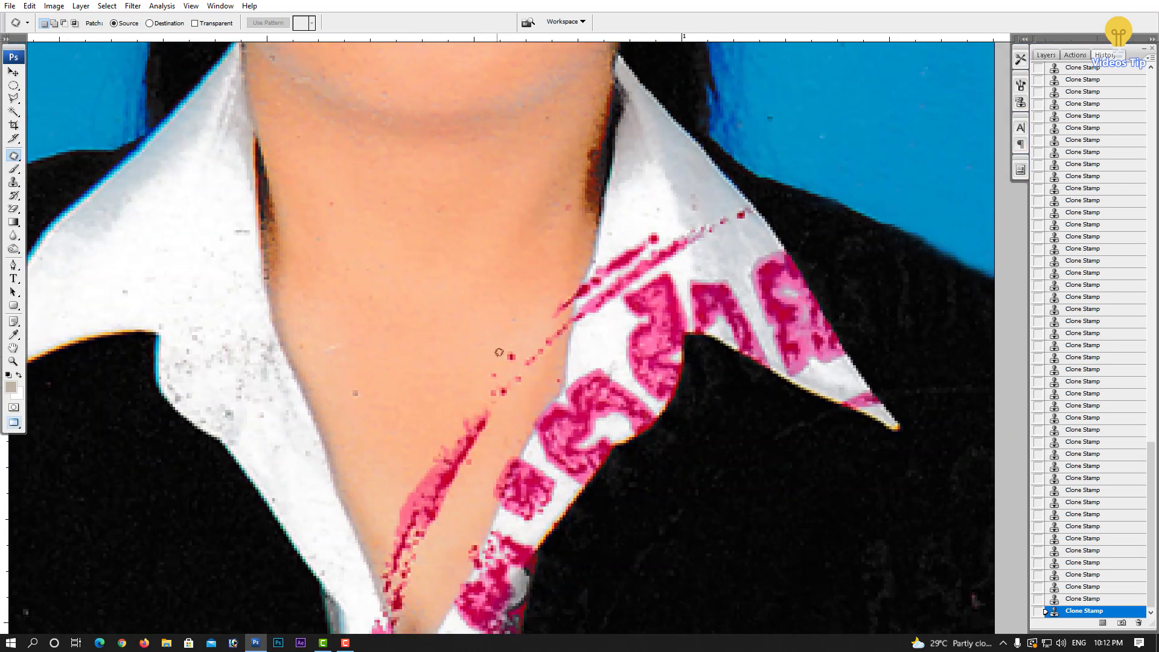
pyautogui.moveTo(507, 347); pyautogui.dragTo(518, 356)
pyautogui.moveTo(481, 395)
pyautogui.mouseDown()
pyautogui.moveTo(492, 348)
pyautogui.moveTo(435, 362)
pyautogui.mouseUp()
pyautogui.click(434, 363)
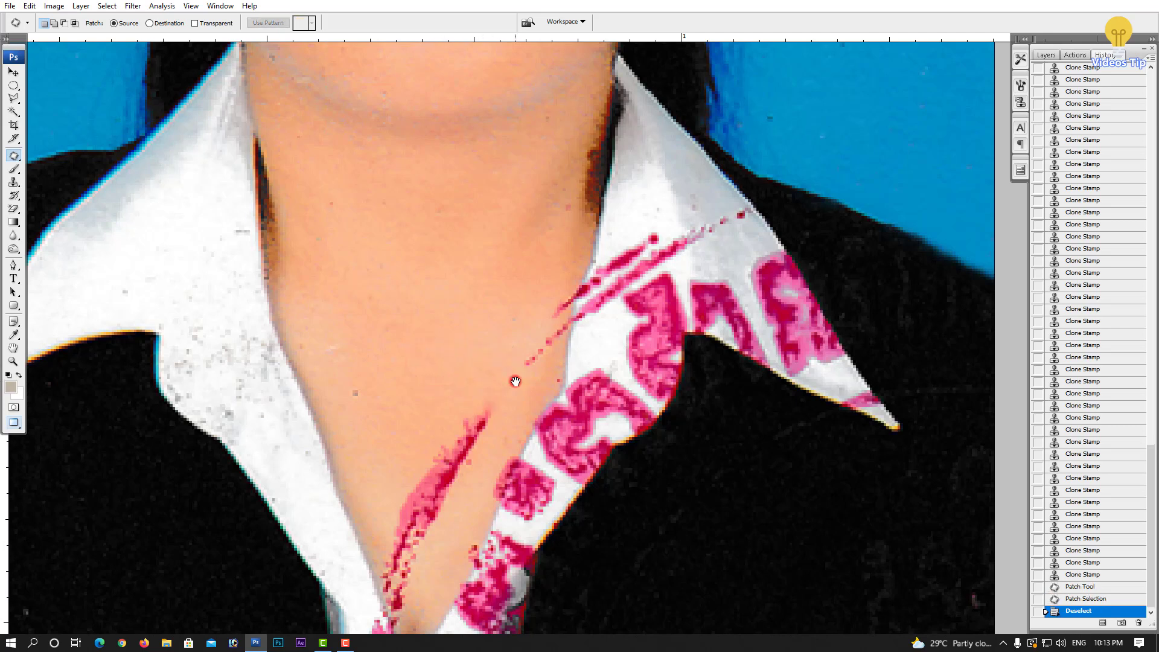
pyautogui.moveTo(515, 381)
pyautogui.mouseDown()
pyautogui.moveTo(479, 349)
pyautogui.moveTo(455, 414)
pyautogui.mouseUp()
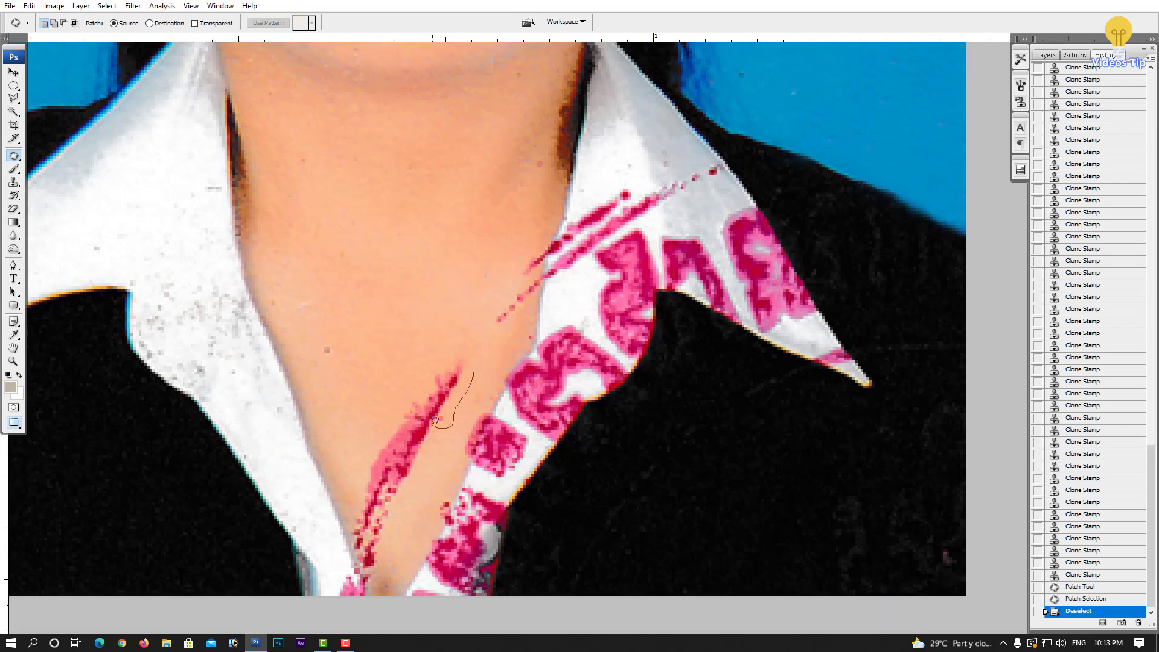
pyautogui.moveTo(462, 349)
pyautogui.mouseDown()
pyautogui.moveTo(468, 359)
pyautogui.moveTo(400, 341)
pyautogui.mouseUp()
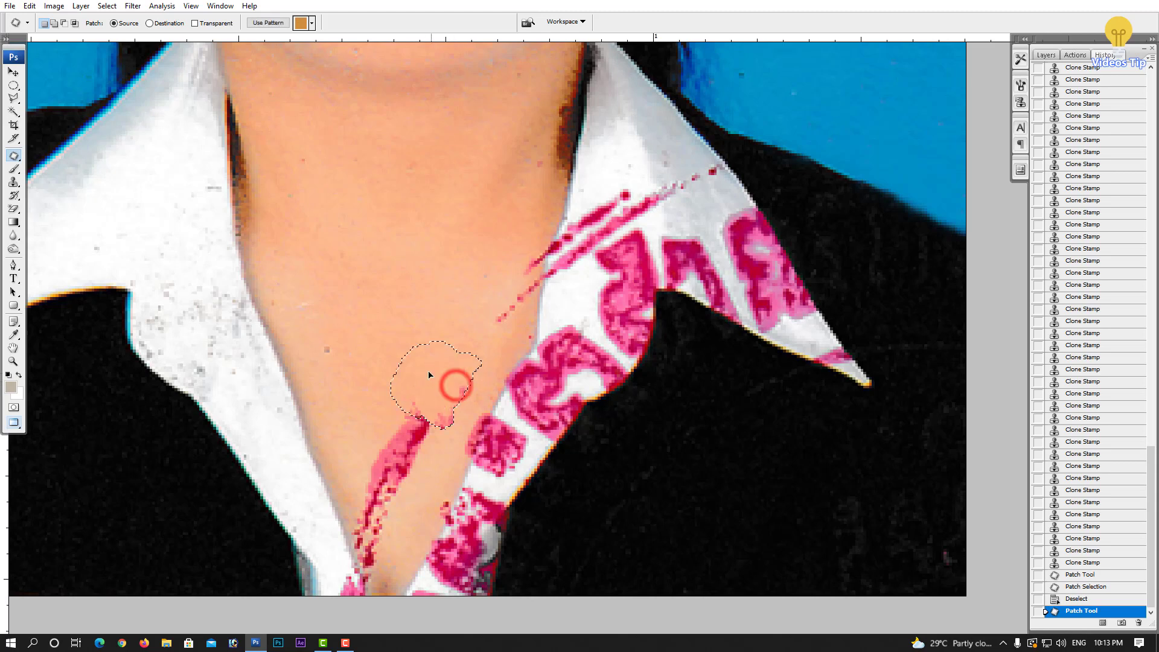
pyautogui.click(398, 351)
# - Patch two more red spots lower on the neck onto clean skin
pyautogui.scroll(-1, 456, 406)
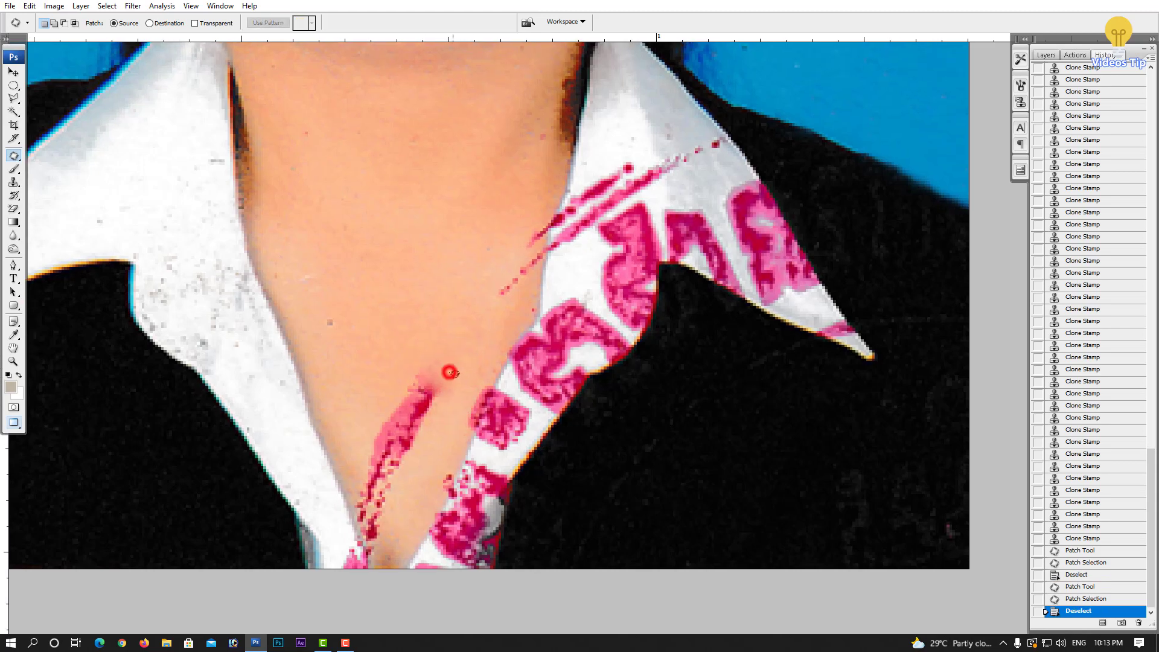
pyautogui.moveTo(449, 372); pyautogui.dragTo(440, 415)
pyautogui.moveTo(413, 361); pyautogui.dragTo(415, 364)
pyautogui.moveTo(422, 404); pyautogui.dragTo(382, 336)
pyautogui.click(383, 341)
pyautogui.scroll(-1, 399, 368)
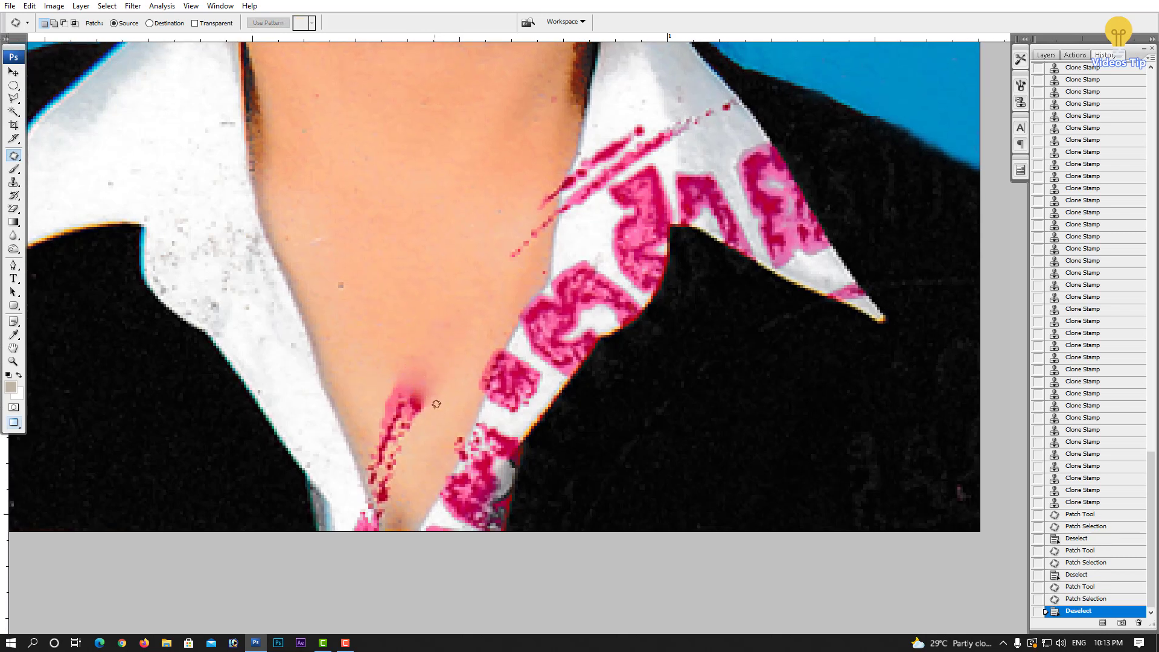
pyautogui.moveTo(437, 404); pyautogui.dragTo(379, 398)
pyautogui.moveTo(416, 417); pyautogui.dragTo(377, 341)
pyautogui.click(375, 344)
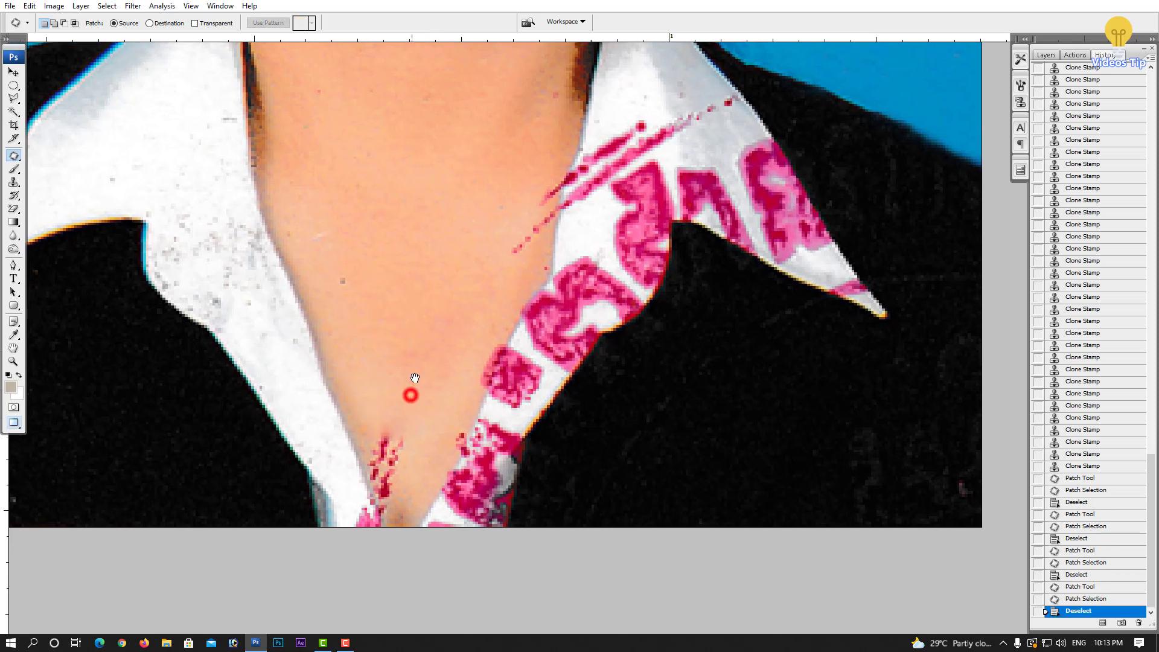
# - Patch the red smudge at the base of the neck and drop the selection
pyautogui.moveTo(414, 378); pyautogui.dragTo(422, 340)
pyautogui.moveTo(421, 426); pyautogui.dragTo(391, 458)
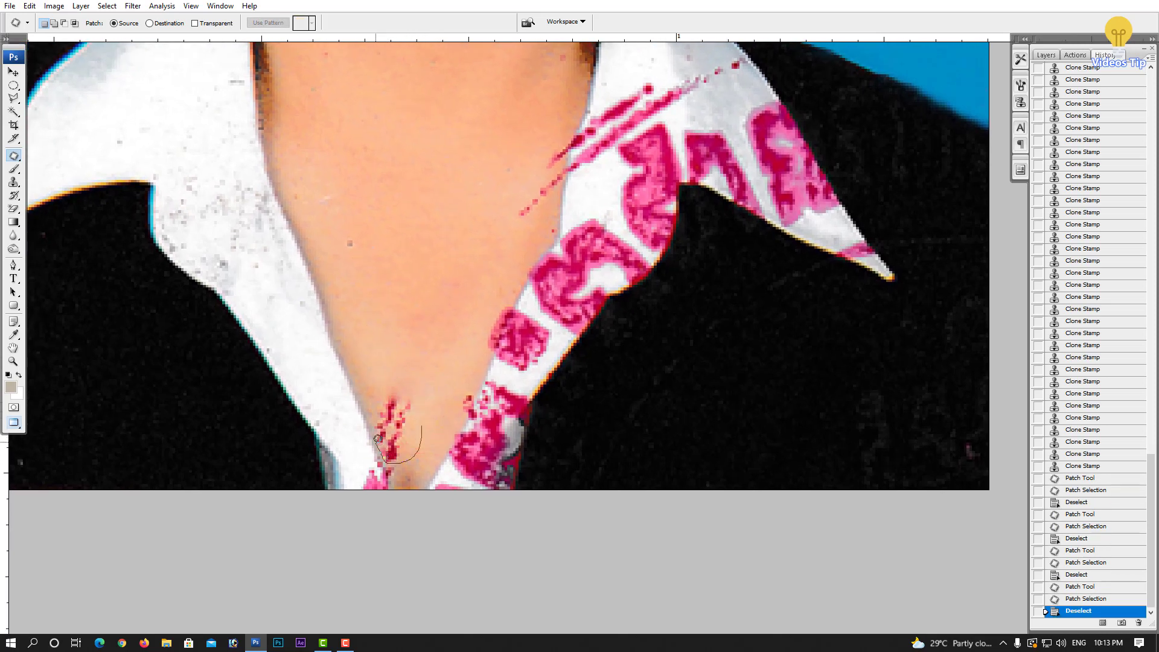
pyautogui.moveTo(425, 408)
pyautogui.mouseDown()
pyautogui.moveTo(421, 425)
pyautogui.moveTo(379, 344)
pyautogui.mouseUp()
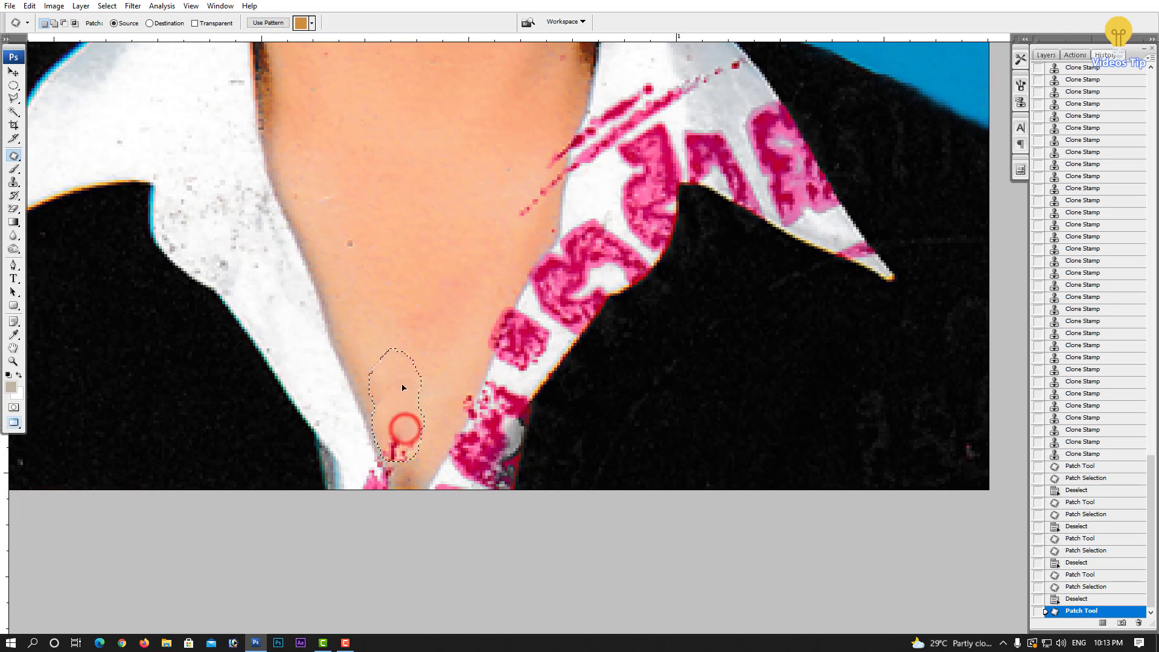
pyautogui.click(429, 362)
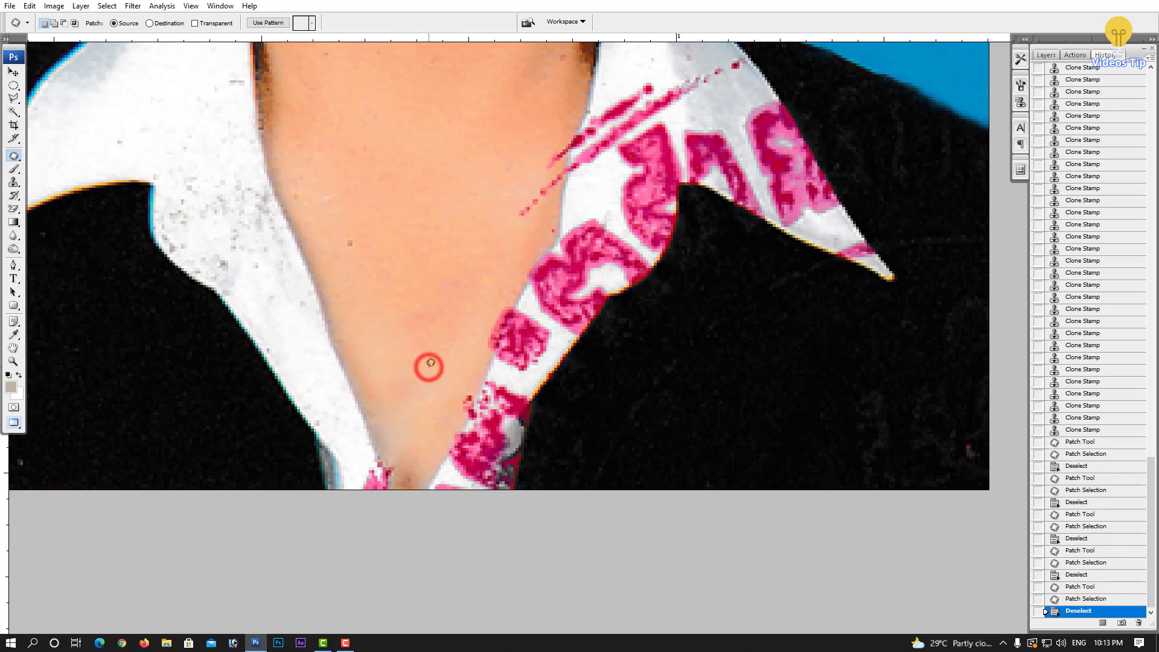
pyautogui.moveTo(429, 427); pyautogui.dragTo(437, 331)
pyautogui.scroll(-1, 437, 331)
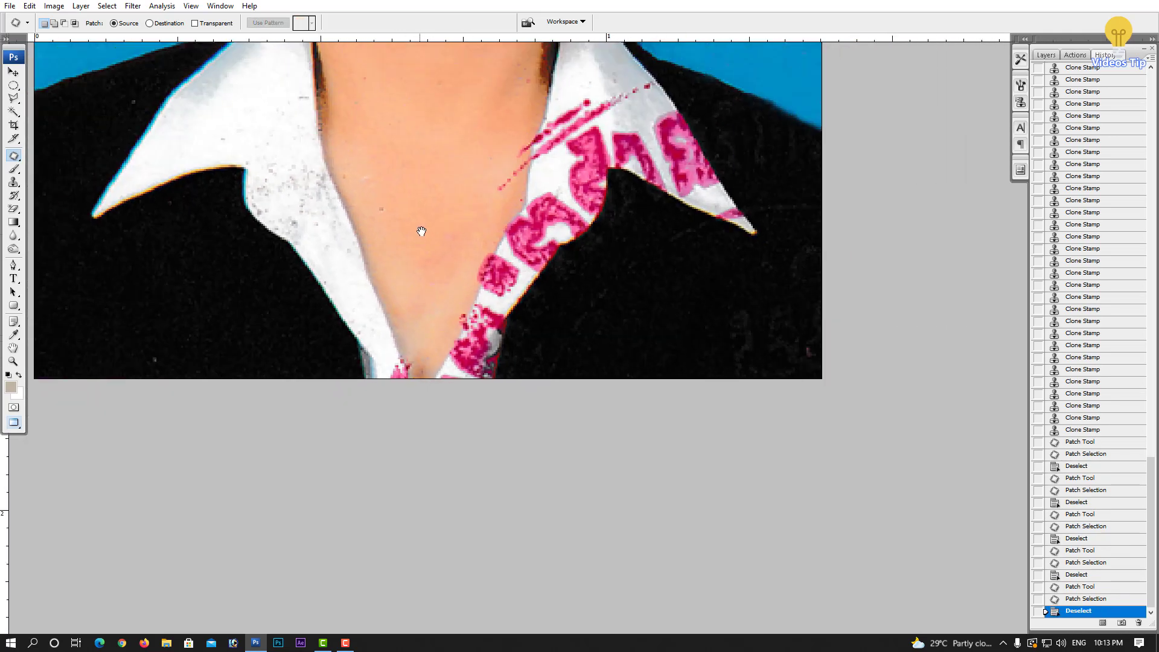
pyautogui.scroll(3, 421, 231)
# - Patch the pink specks beside the collar with clean skin to their left
pyautogui.scroll(1, 441, 283)
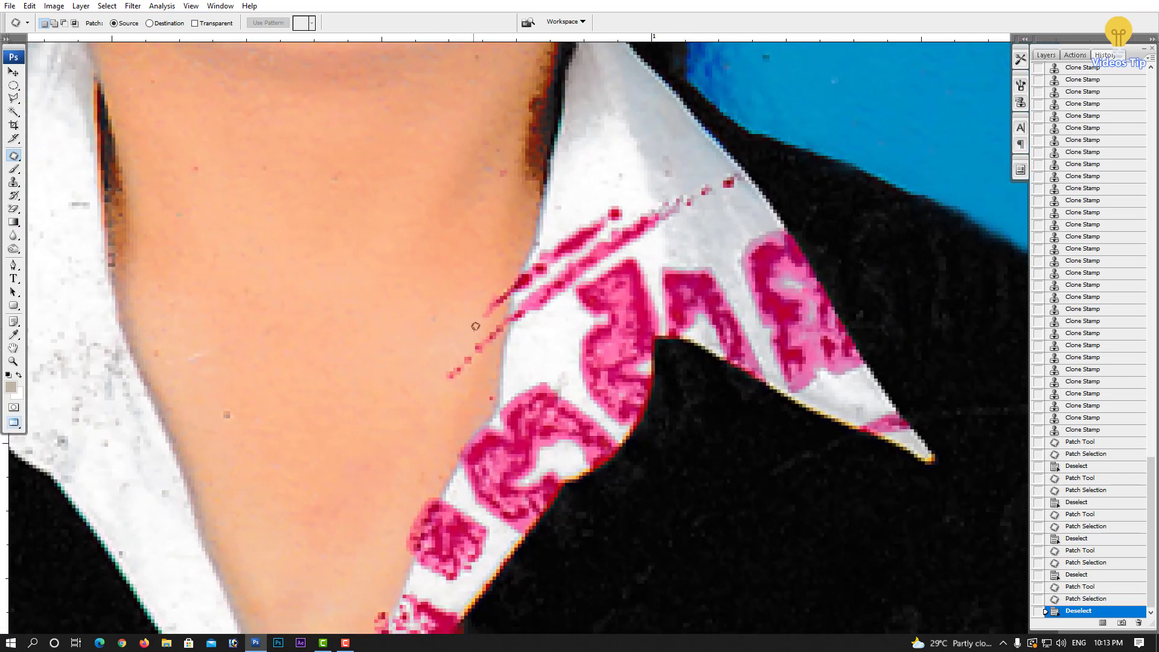
pyautogui.moveTo(464, 332); pyautogui.dragTo(385, 346)
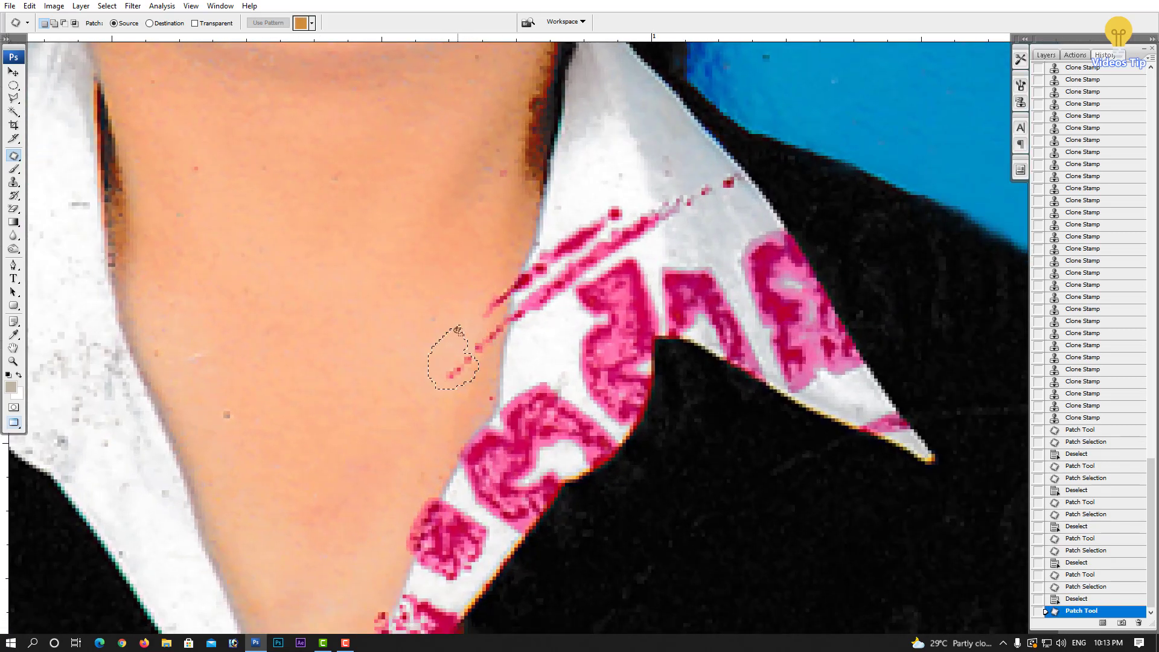
pyautogui.click(414, 332)
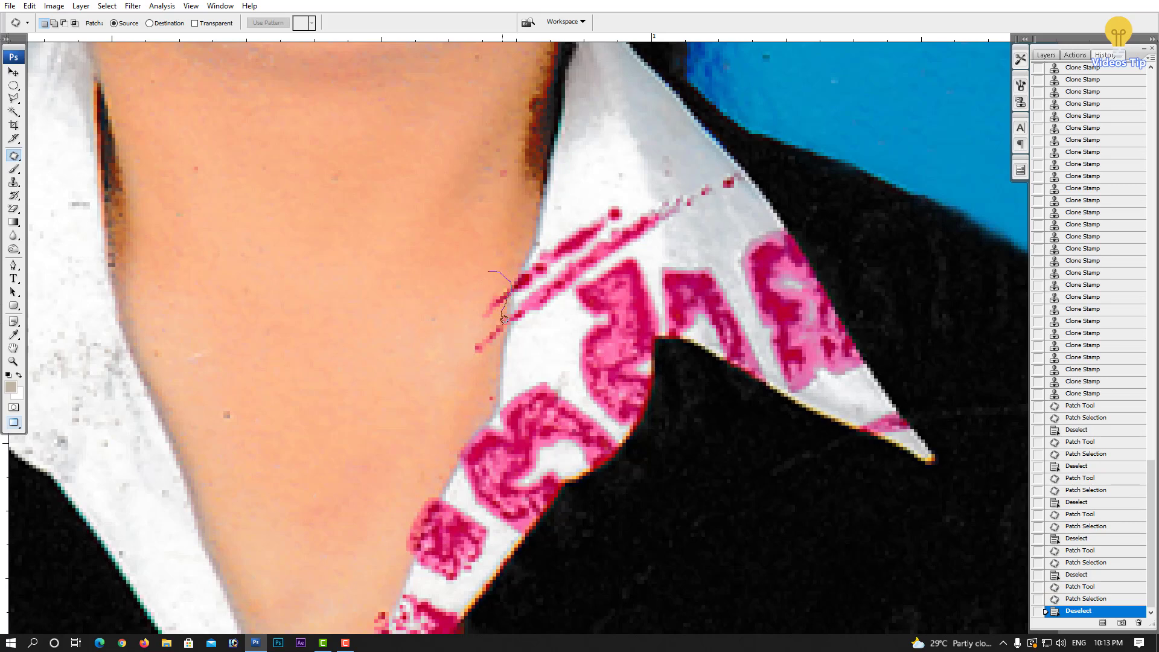
pyautogui.moveTo(485, 259); pyautogui.dragTo(477, 261)
pyautogui.moveTo(477, 318); pyautogui.dragTo(414, 310)
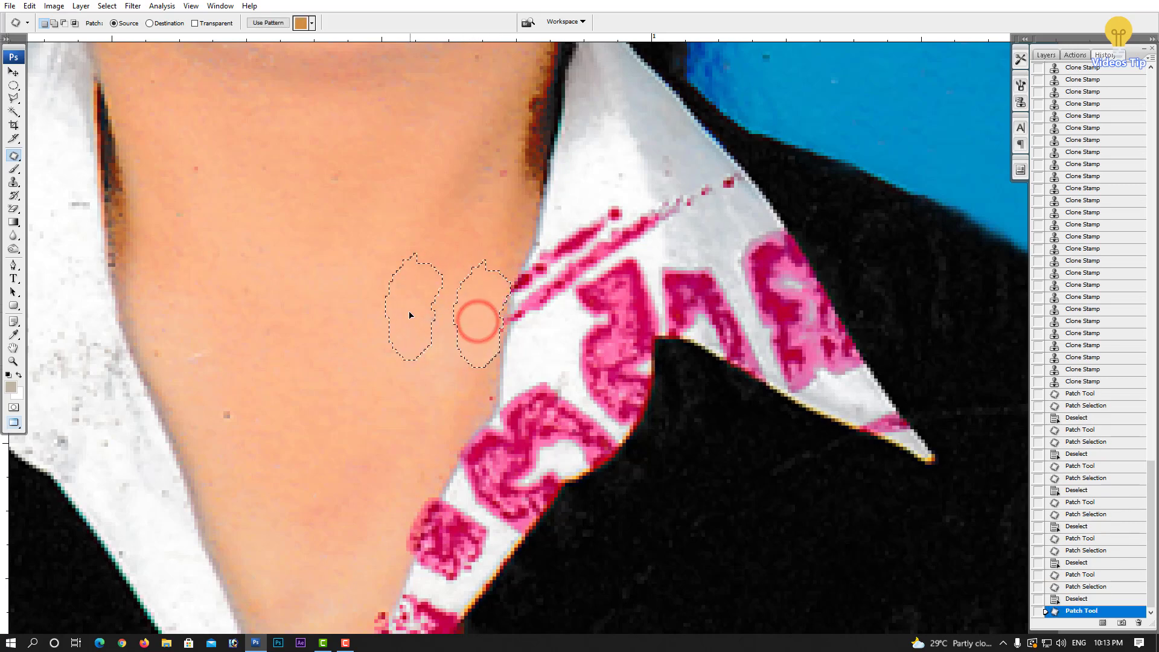
pyautogui.click(396, 313)
# - Patch the spot at the bottom of the neck and deselect
pyautogui.scroll(-2, 483, 308)
pyautogui.scroll(-2, 483, 308)
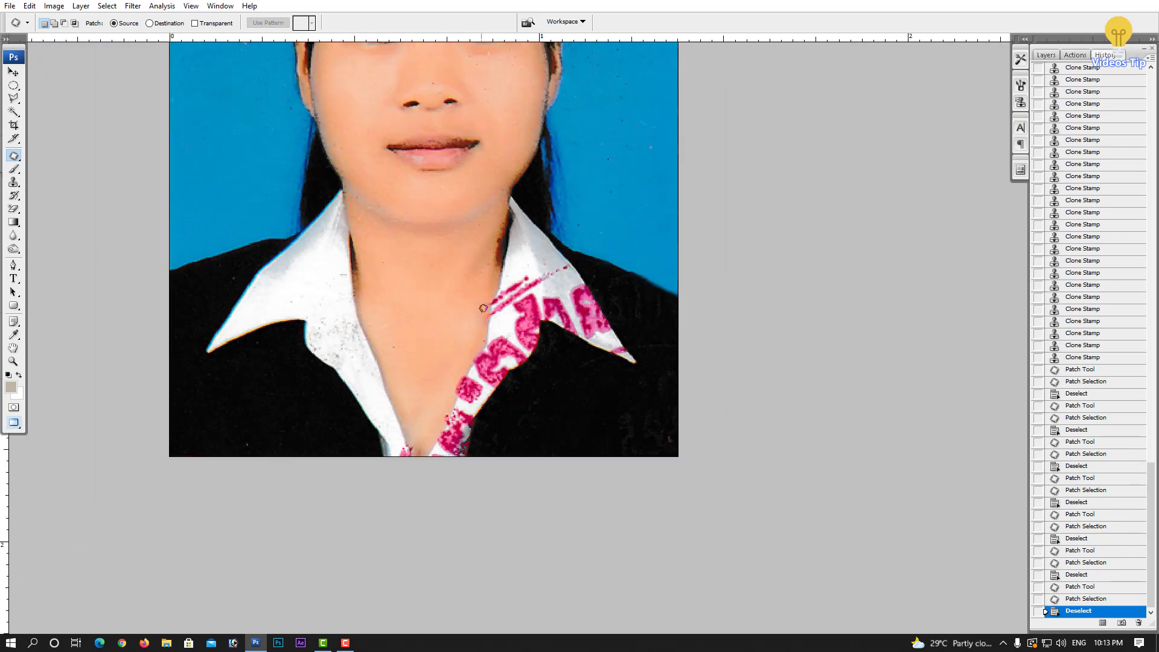
pyautogui.scroll(-2, 483, 309)
pyautogui.scroll(-1, 483, 308)
pyautogui.scroll(1, 483, 309)
pyautogui.scroll(1, 483, 309)
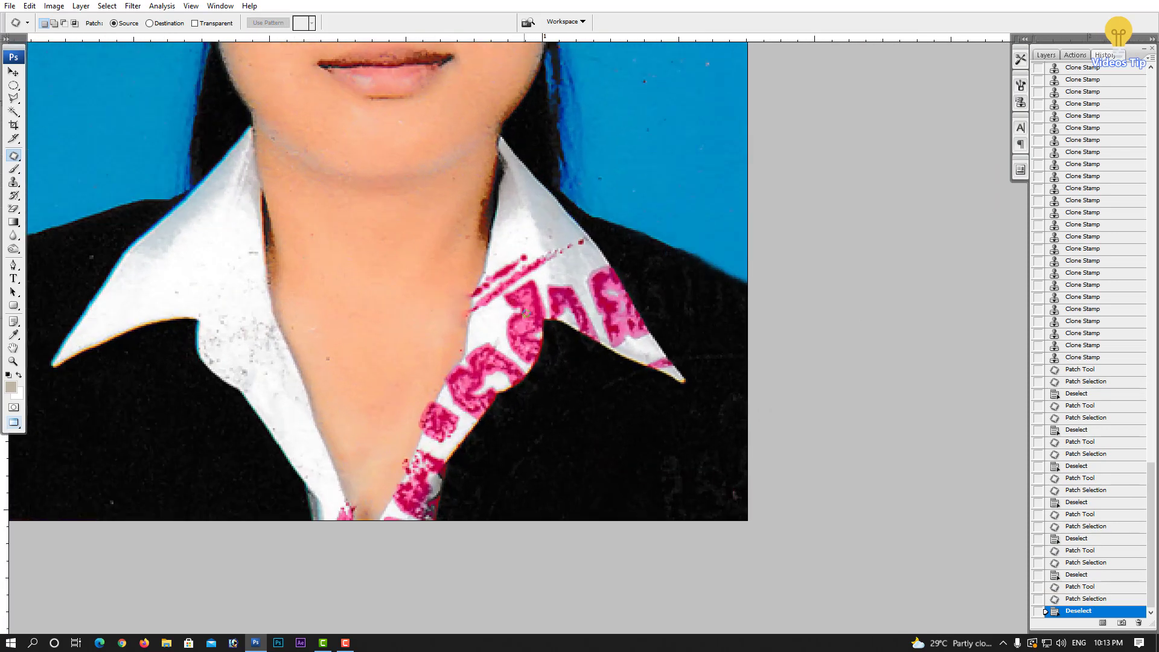
pyautogui.scroll(1, 483, 309)
pyautogui.scroll(-1, 526, 312)
pyautogui.scroll(-1, 526, 313)
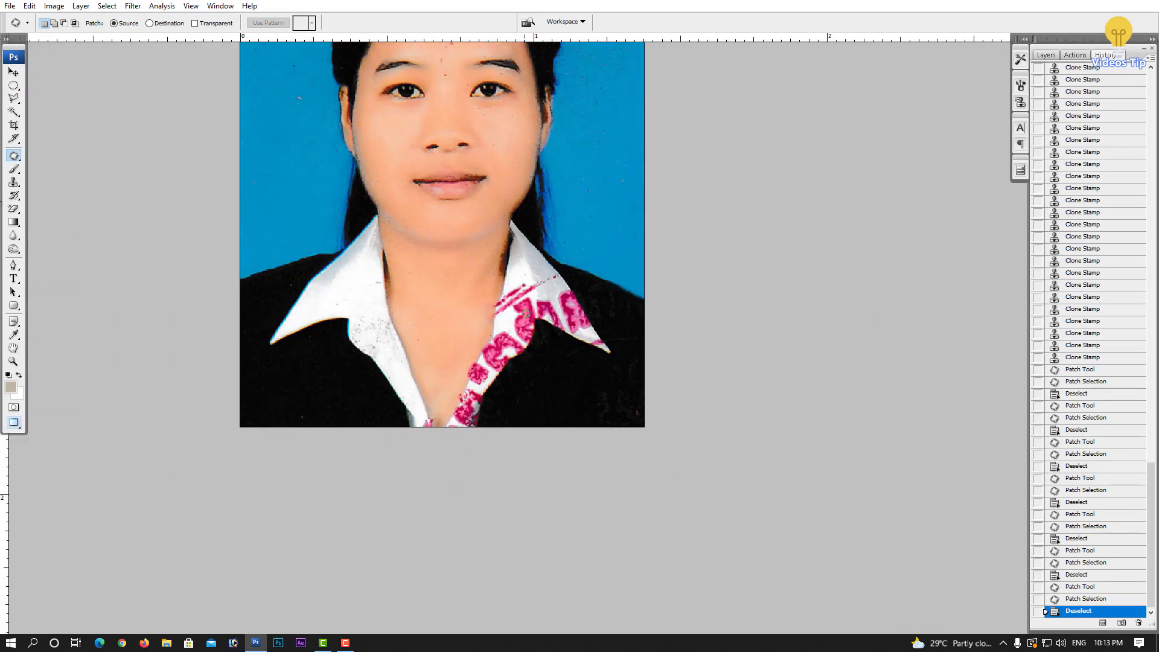
pyautogui.scroll(1, 503, 334)
pyautogui.scroll(1, 444, 346)
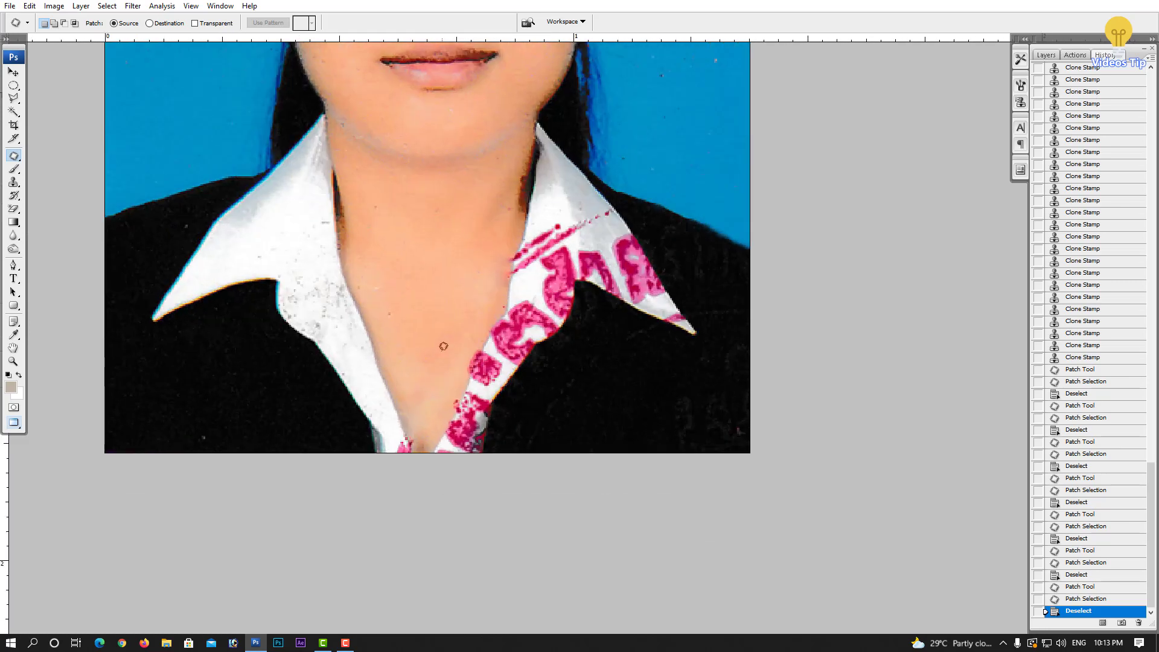
pyautogui.scroll(1, 469, 351)
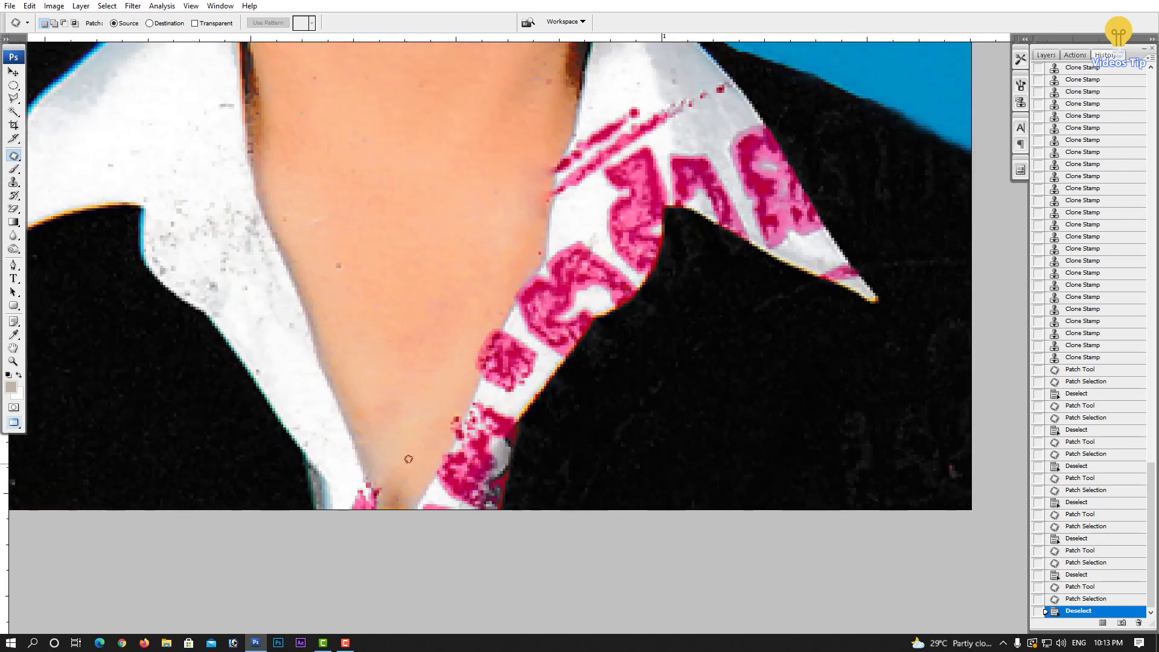
pyautogui.scroll(-1, 387, 446)
pyautogui.scroll(1, 387, 446)
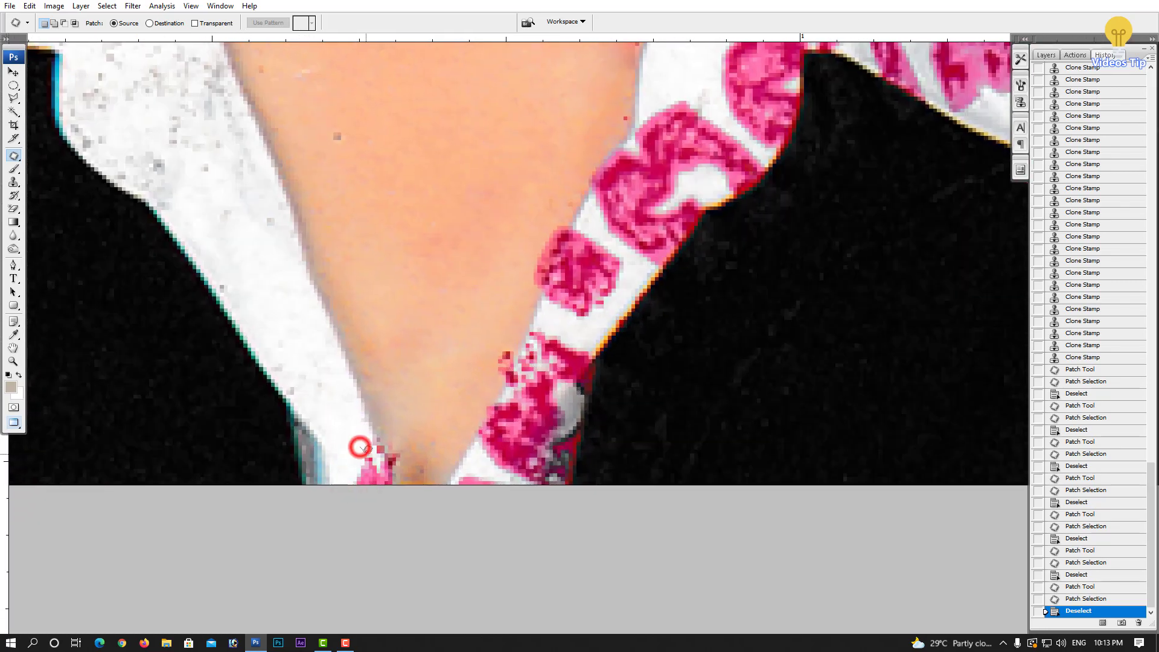
pyautogui.moveTo(361, 447)
pyautogui.mouseDown()
pyautogui.moveTo(381, 469)
pyautogui.moveTo(338, 414)
pyautogui.moveTo(389, 484)
pyautogui.moveTo(362, 474)
pyautogui.moveTo(338, 422)
pyautogui.mouseUp()
pyautogui.hotkey('ctrl', 'd')
pyautogui.hotkey('ctrl', 'd')
# - With the Clone Stamp, sample clean skin and paint it over the V-neck bottom
pyautogui.scroll(-1, 407, 393)
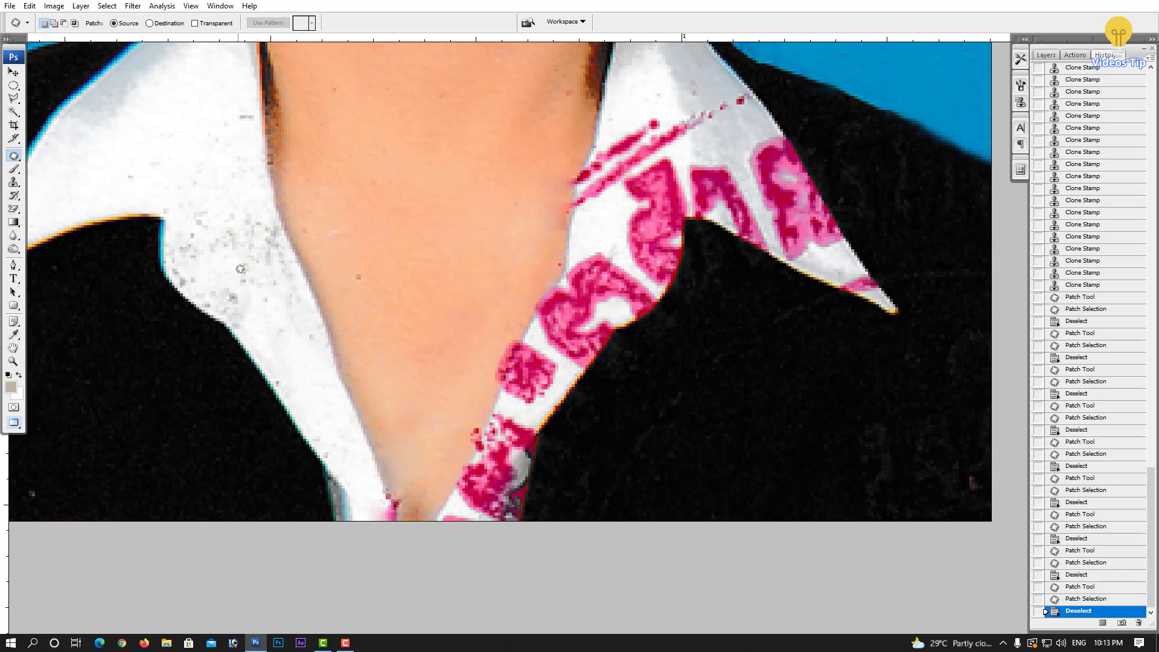
pyautogui.click(16, 183)
pyautogui.scroll(2, 365, 386)
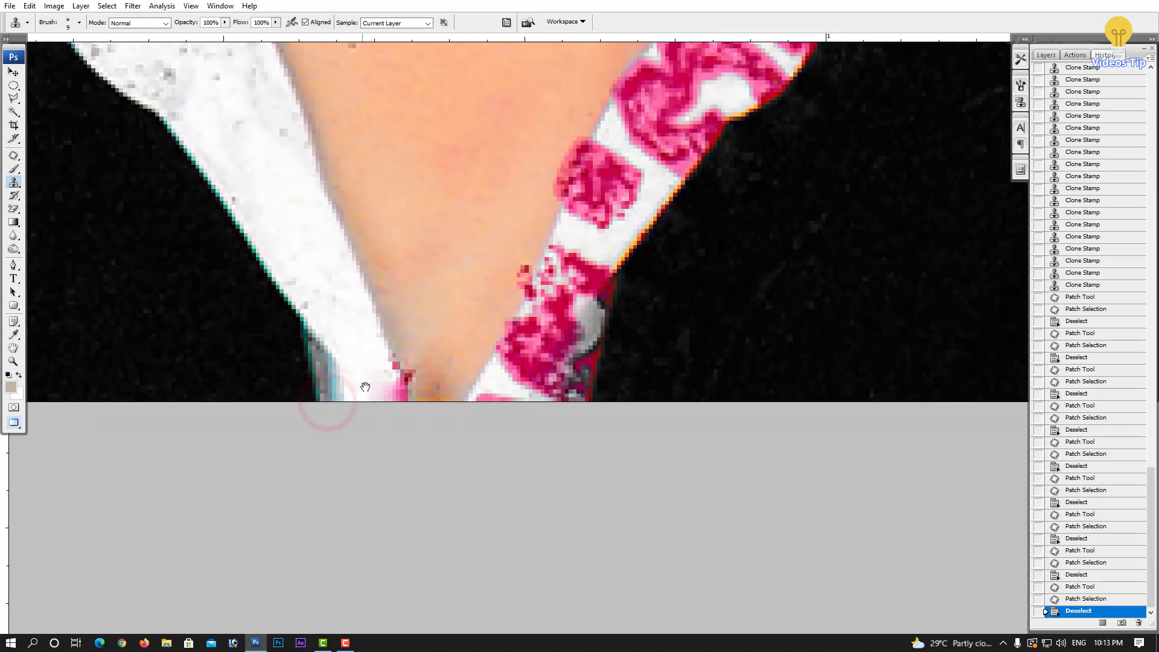
pyautogui.keyDown('alt'); pyautogui.click(362, 350); pyautogui.keyUp('alt')
pyautogui.click(382, 378)
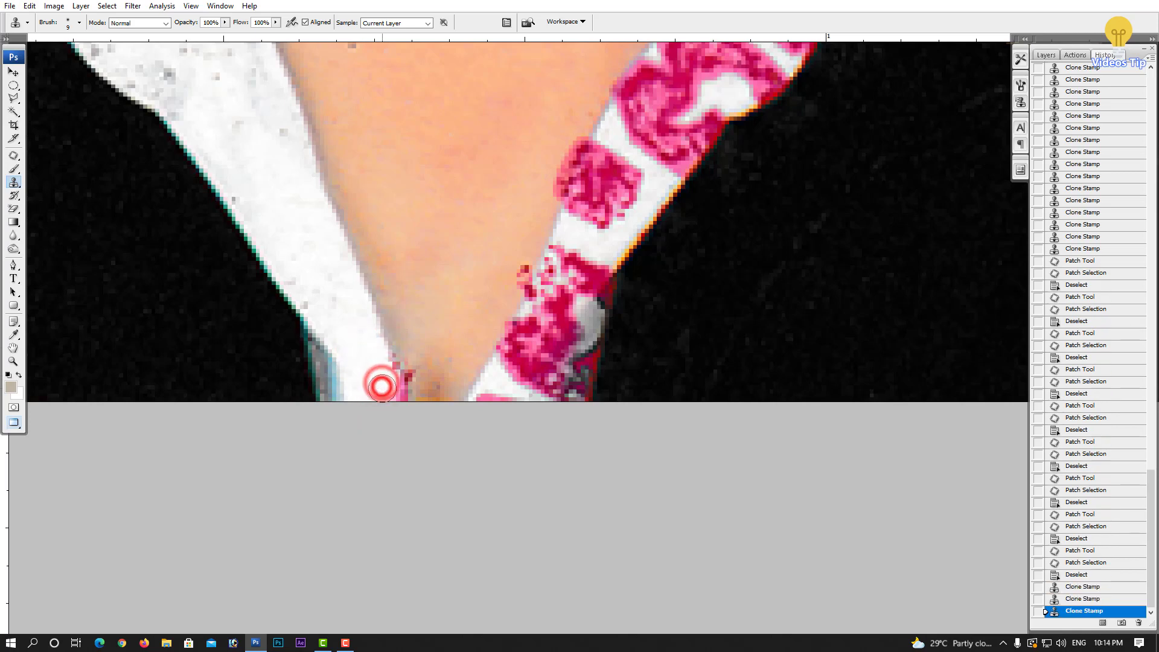
pyautogui.click(384, 393)
pyautogui.click(384, 394)
# - Resample clean skin and clone away the remaining dark spots at the V-neck bottom
pyautogui.keyDown('alt'); pyautogui.click(351, 340); pyautogui.keyUp('alt')
pyautogui.click(390, 385)
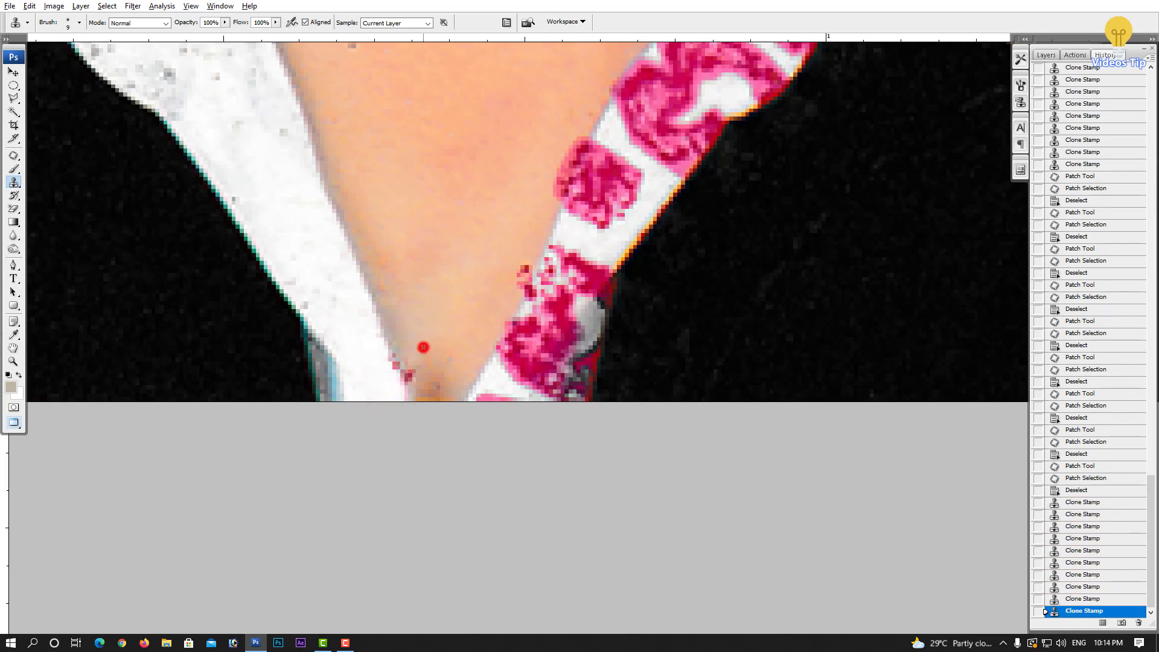
pyautogui.click(417, 365)
pyautogui.click(414, 369)
pyautogui.moveTo(457, 291); pyautogui.dragTo(450, 345)
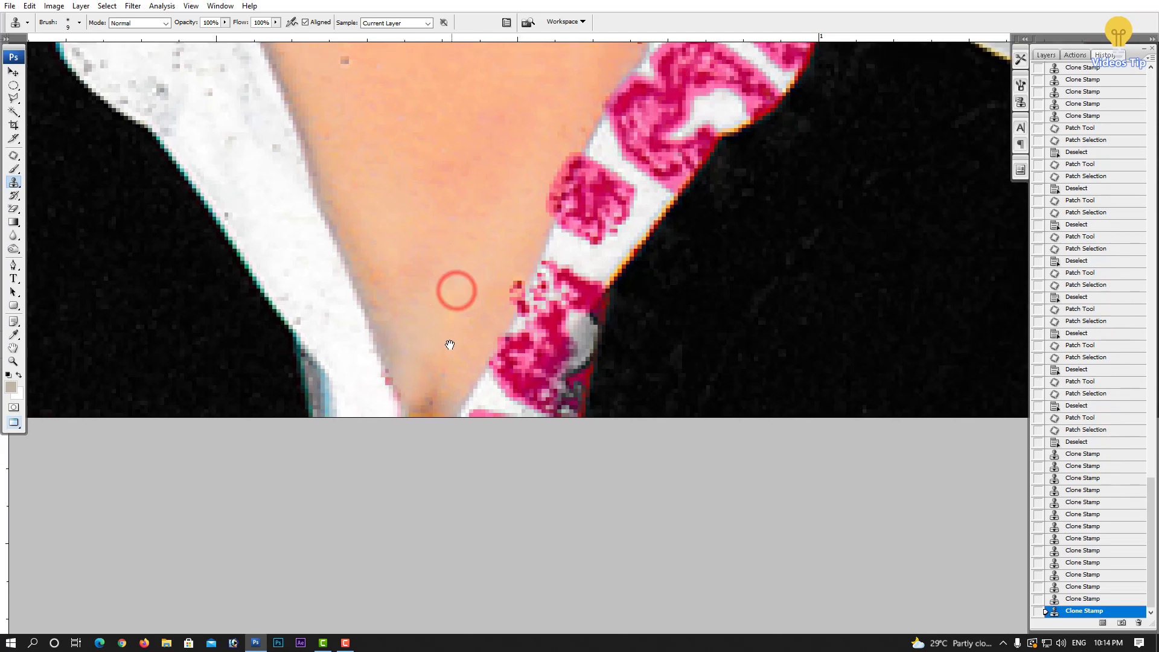
pyautogui.click(434, 383)
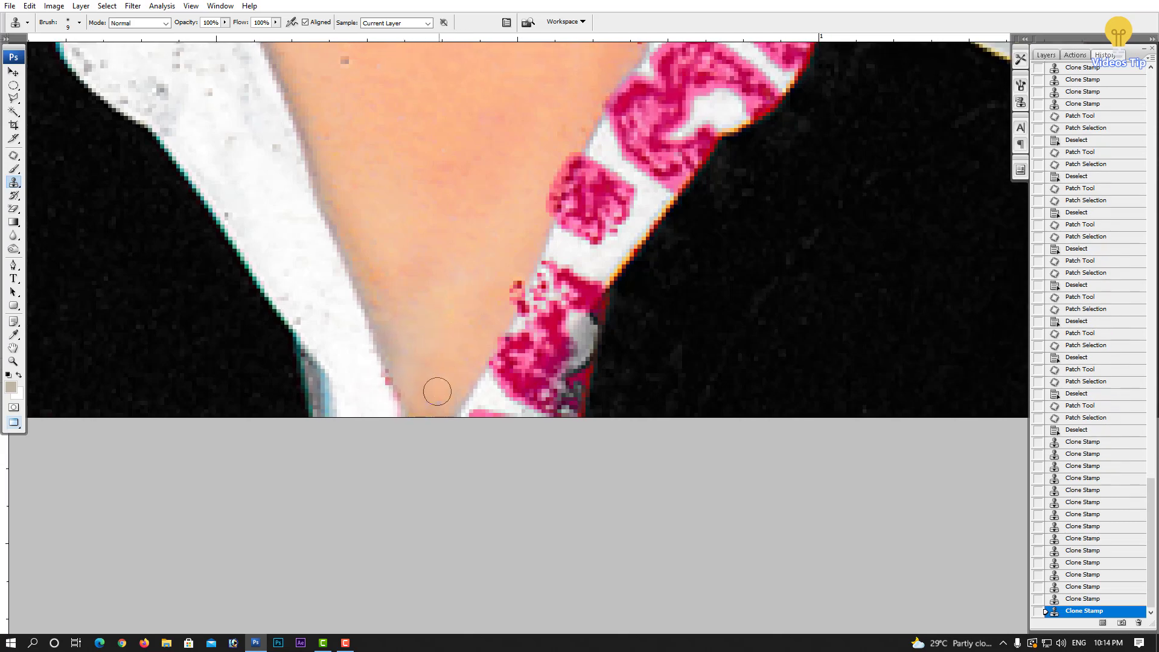
pyautogui.hotkey('ctrl', '-')
pyautogui.hotkey('ctrl', '-')
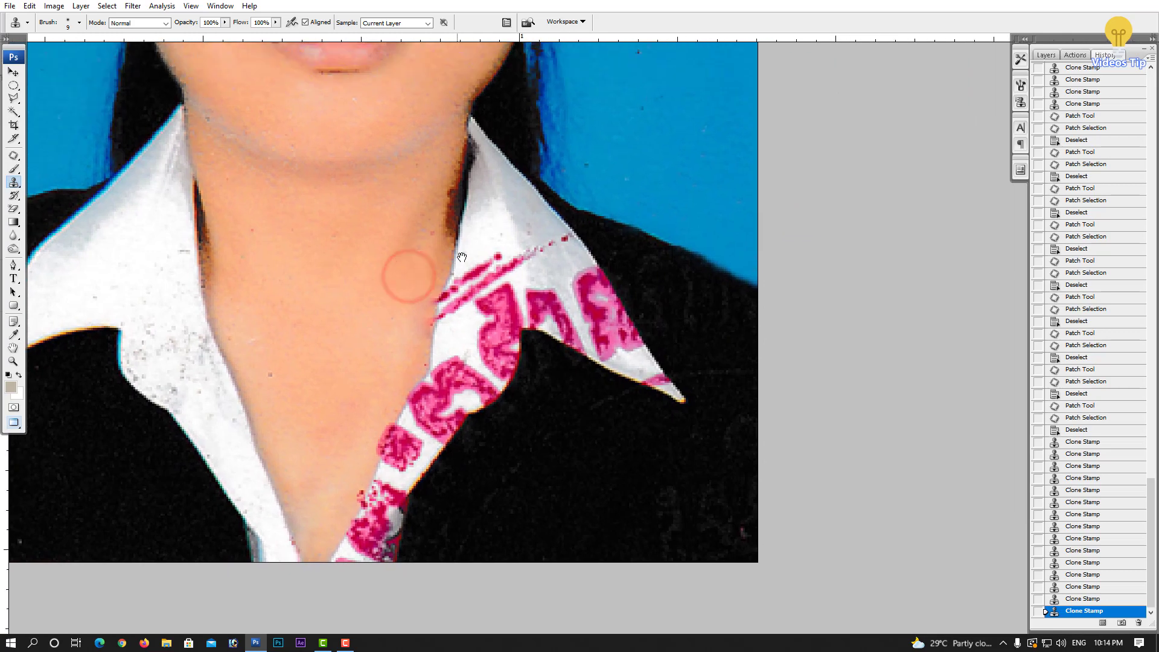
pyautogui.scroll(1, 500, 233)
# - Patch three small pink specks on the white collar, deselecting after each
pyautogui.scroll(1, 499, 232)
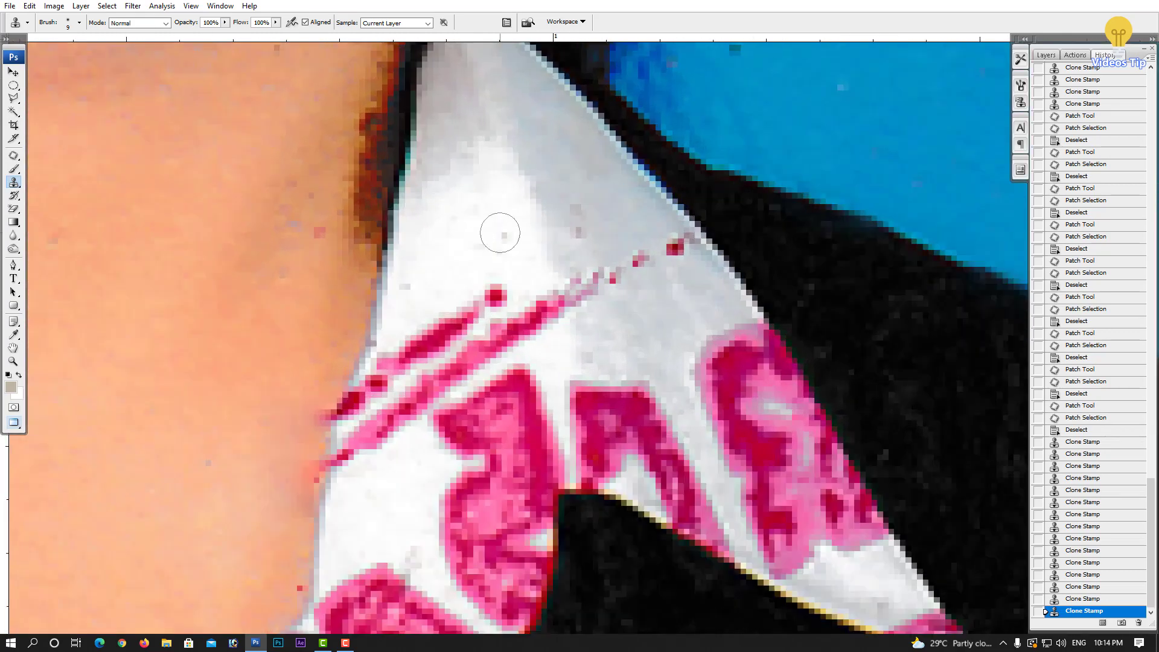
pyautogui.press('j')
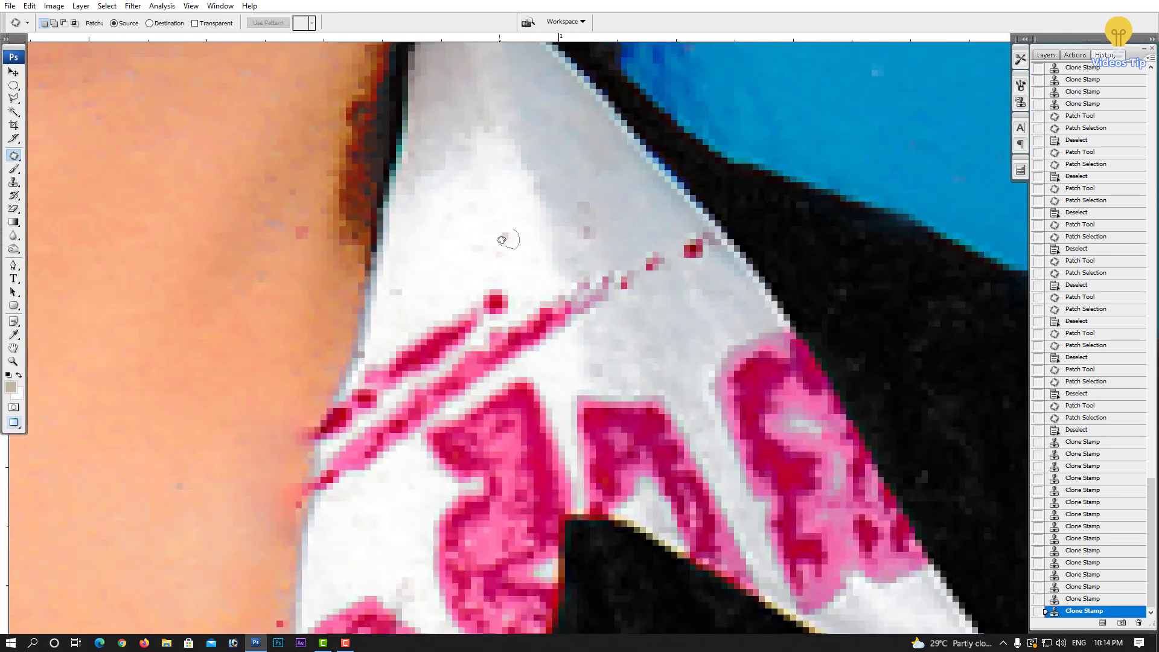
pyautogui.moveTo(514, 228)
pyautogui.mouseDown()
pyautogui.moveTo(510, 239)
pyautogui.moveTo(506, 207)
pyautogui.mouseUp()
pyautogui.hotkey('ctrl', 'd')
pyautogui.moveTo(503, 248); pyautogui.dragTo(510, 229)
pyautogui.hotkey('ctrl', 'd')
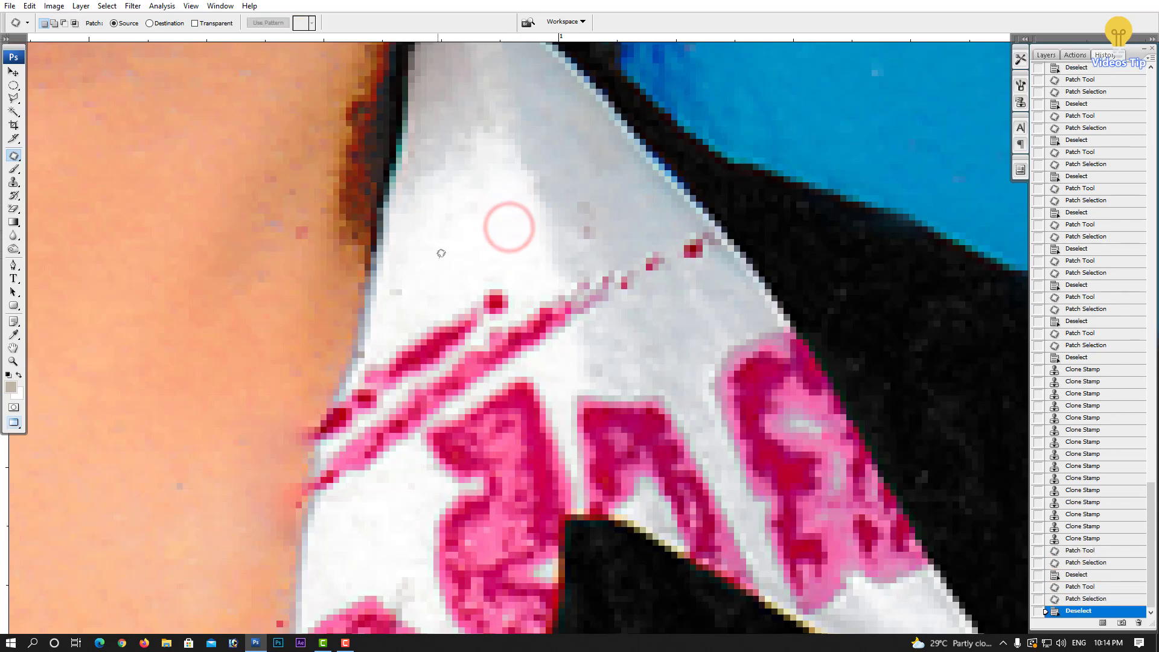
pyautogui.moveTo(421, 277)
pyautogui.mouseDown()
pyautogui.moveTo(406, 280)
pyautogui.moveTo(440, 249)
pyautogui.mouseUp()
pyautogui.hotkey('ctrl', 'd')
# - With the Clone Stamp, sample clean white collar and clone pink specks off the stripe
pyautogui.scroll(-2, 533, 241)
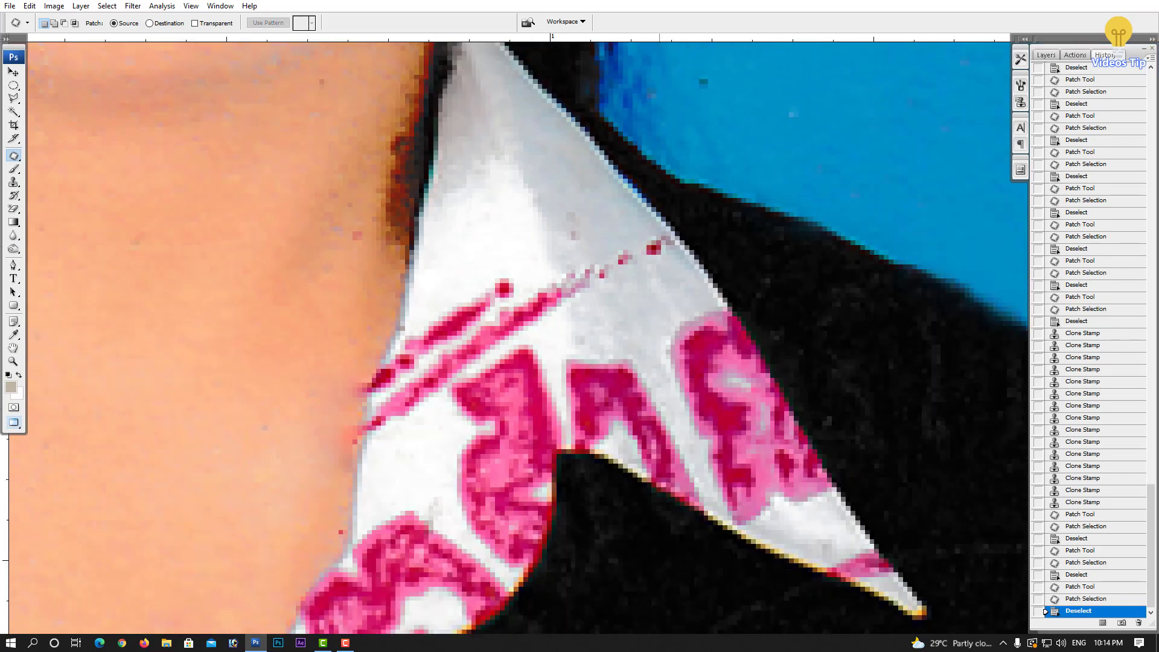
pyautogui.scroll(-1, 533, 241)
pyautogui.scroll(2, 207, 199)
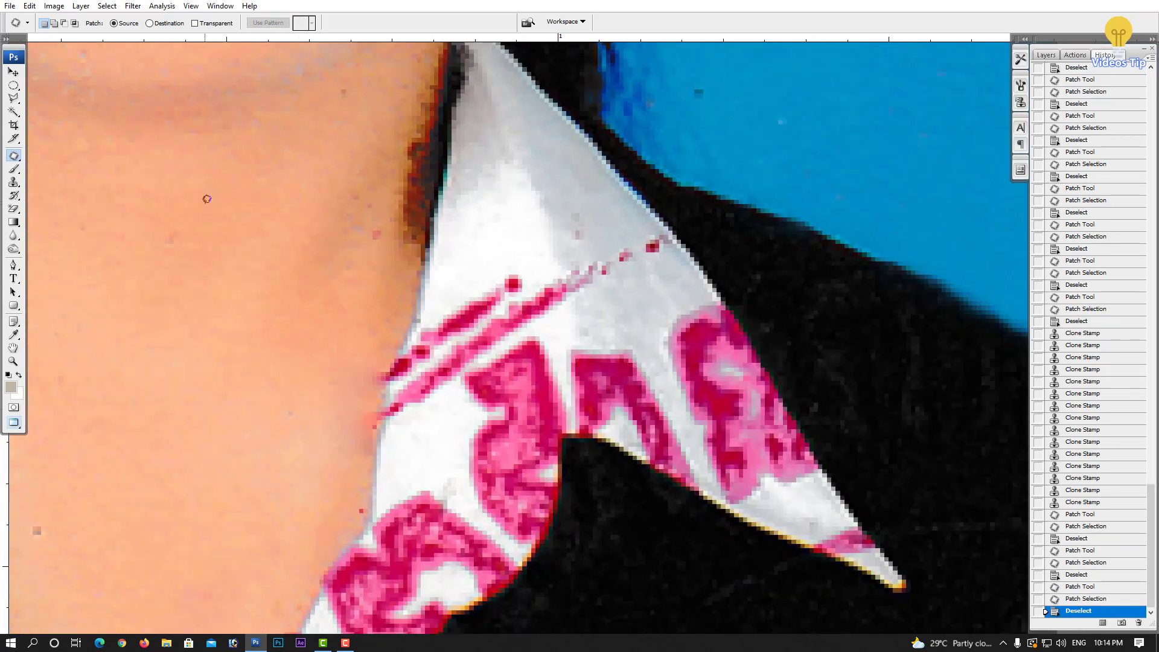
pyautogui.click(14, 183)
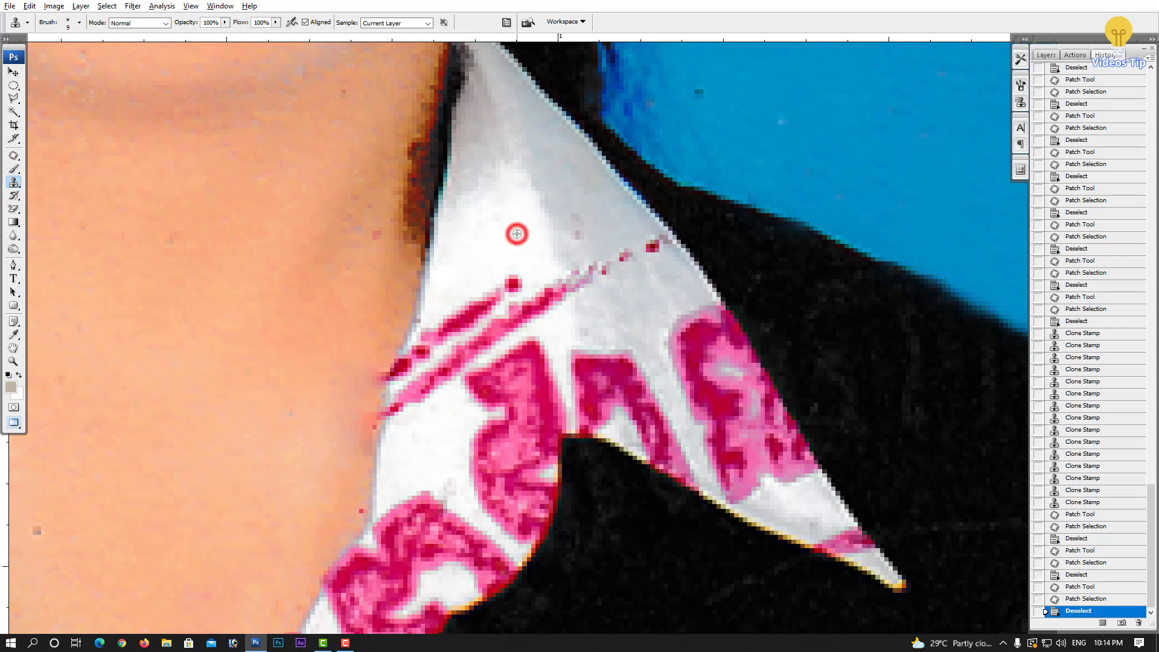
pyautogui.click(513, 267)
pyautogui.click(507, 279)
pyautogui.click(485, 294)
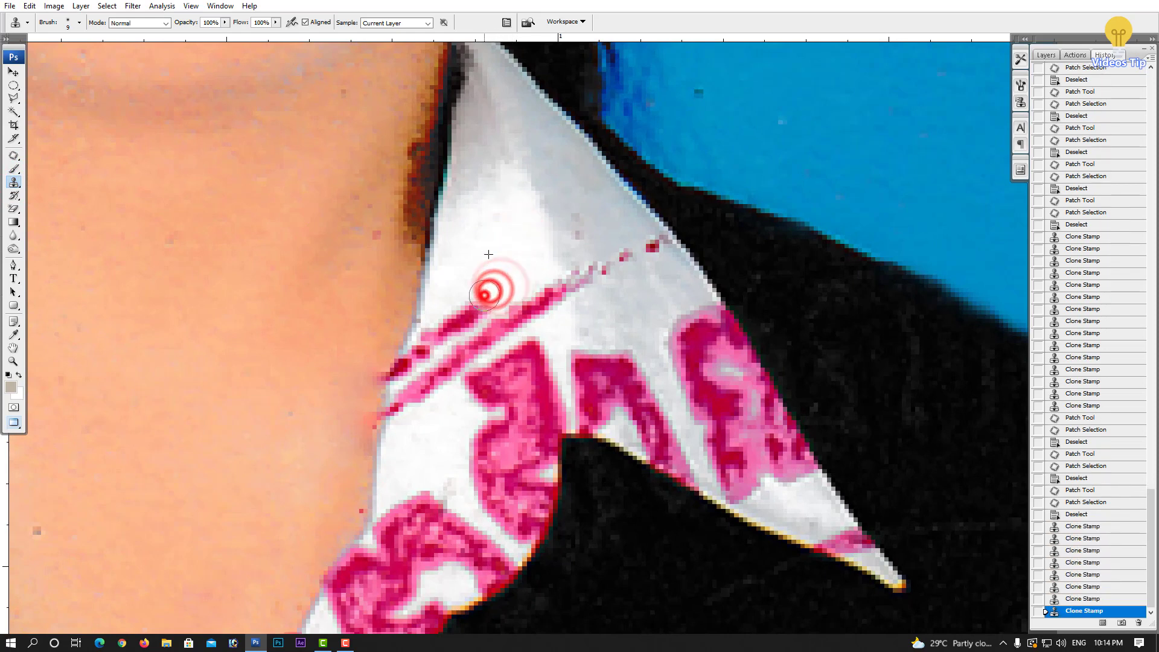
pyautogui.click(468, 309)
pyautogui.click(462, 314)
pyautogui.click(453, 322)
pyautogui.click(447, 326)
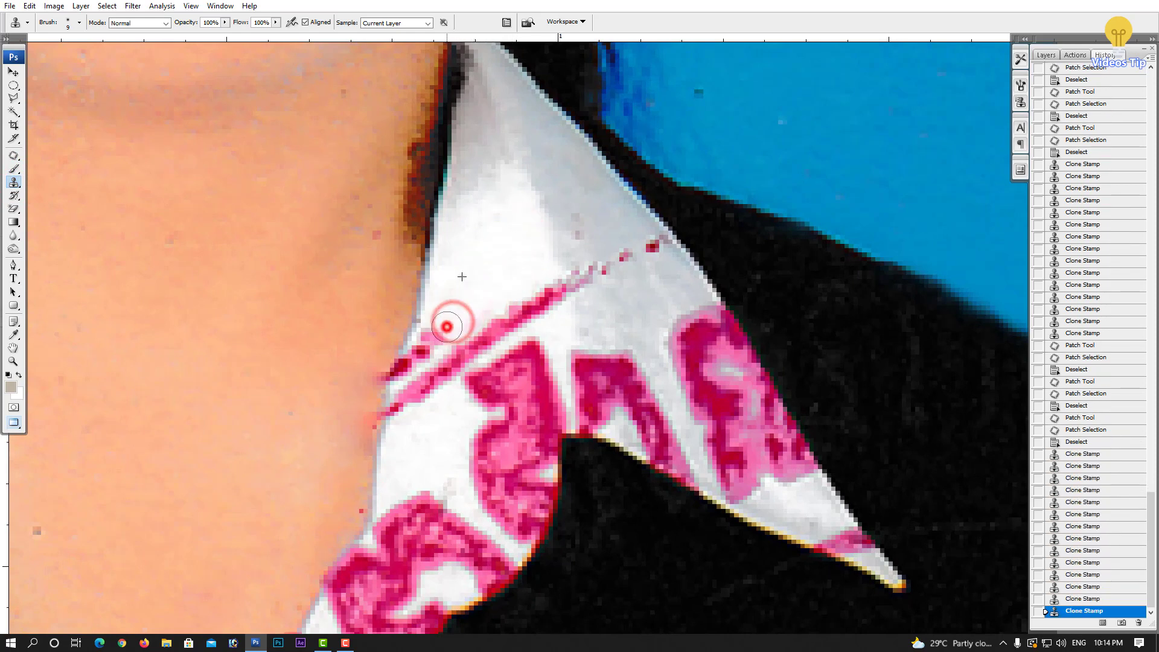
# - Clone away the remaining pink specks across the collar stripe
pyautogui.click(513, 295)
pyautogui.click(515, 306)
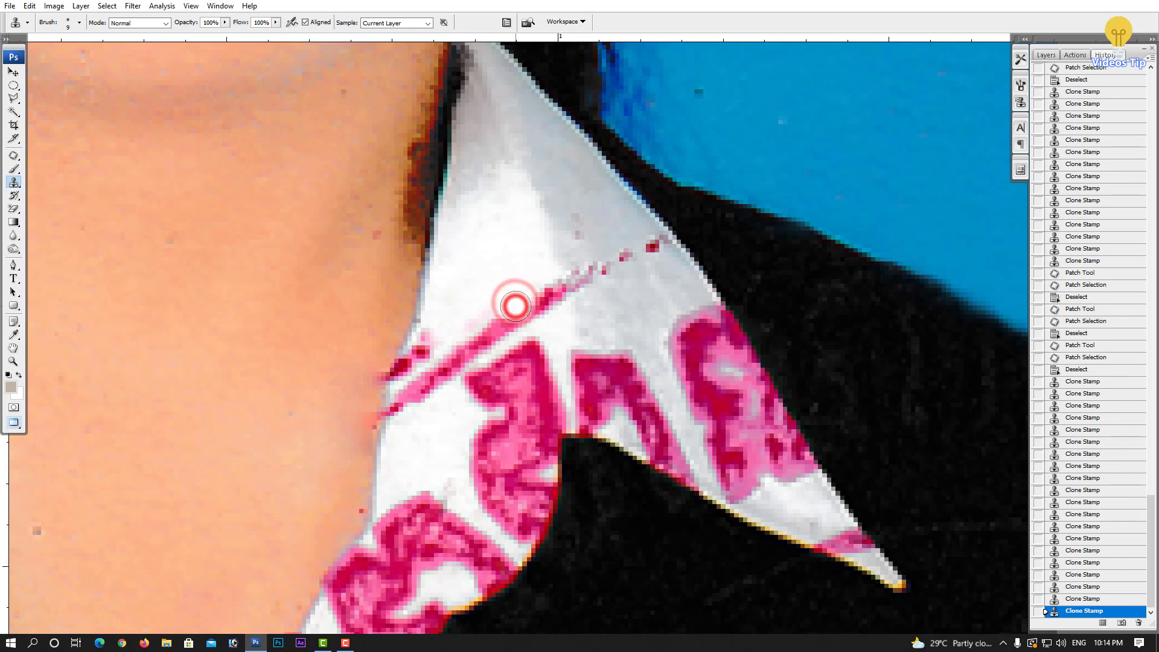
pyautogui.keyDown('alt'); pyautogui.click(494, 228); pyautogui.keyUp('alt')
pyautogui.click(520, 284)
pyautogui.click(531, 290)
pyautogui.click(546, 298)
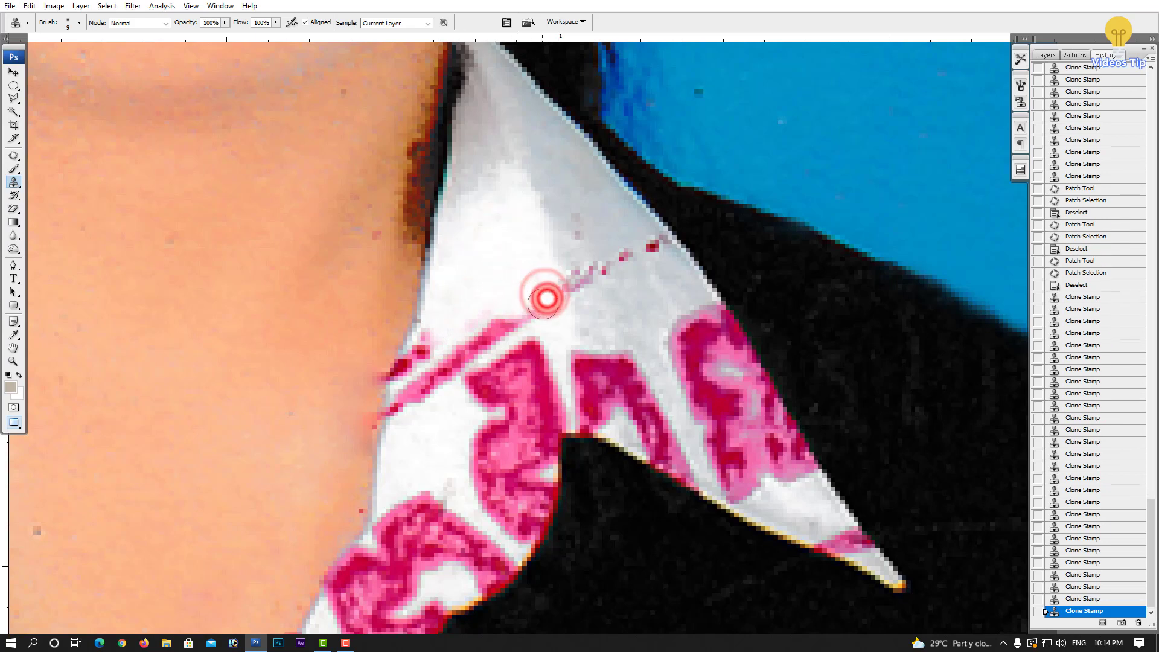
pyautogui.click(530, 310)
pyautogui.click(516, 318)
pyautogui.click(504, 320)
pyautogui.click(493, 319)
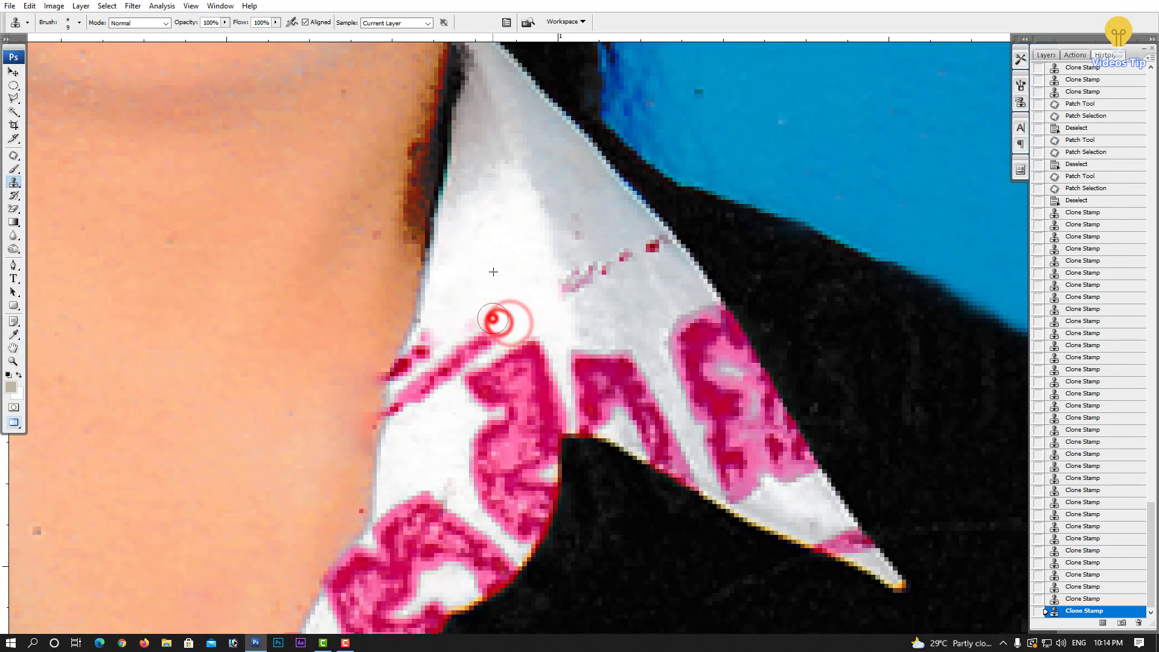
# - Remove the pink specks at the stripe's left end and along the collar edge
pyautogui.click(487, 331)
pyautogui.click(487, 314)
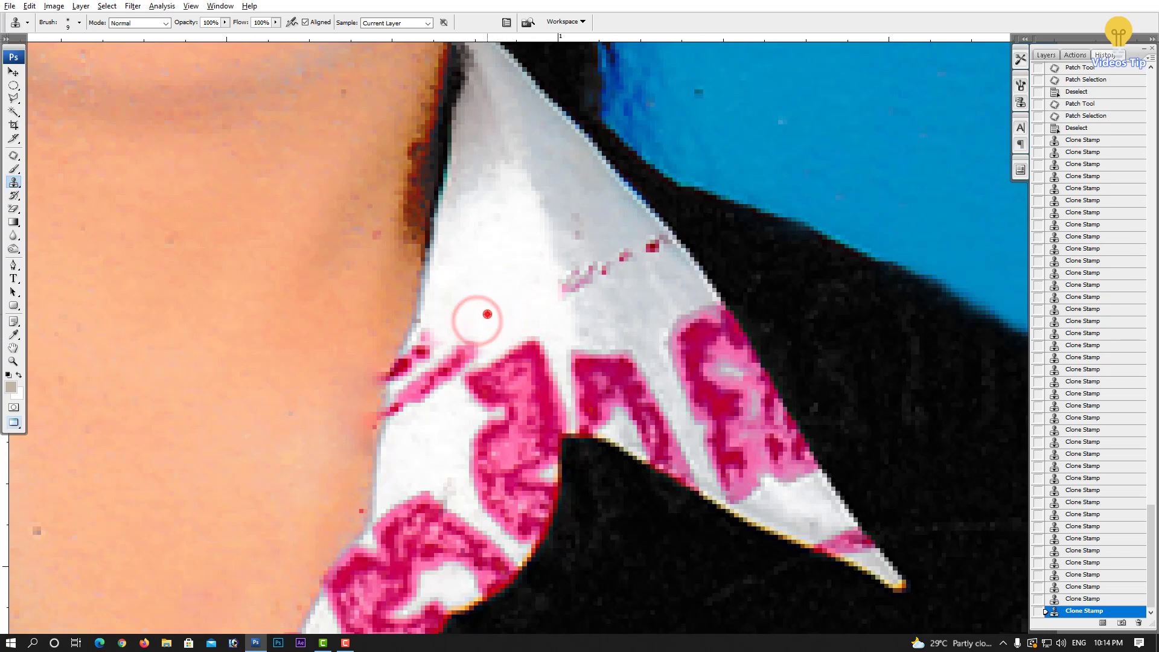
pyautogui.click(474, 344)
pyautogui.click(444, 362)
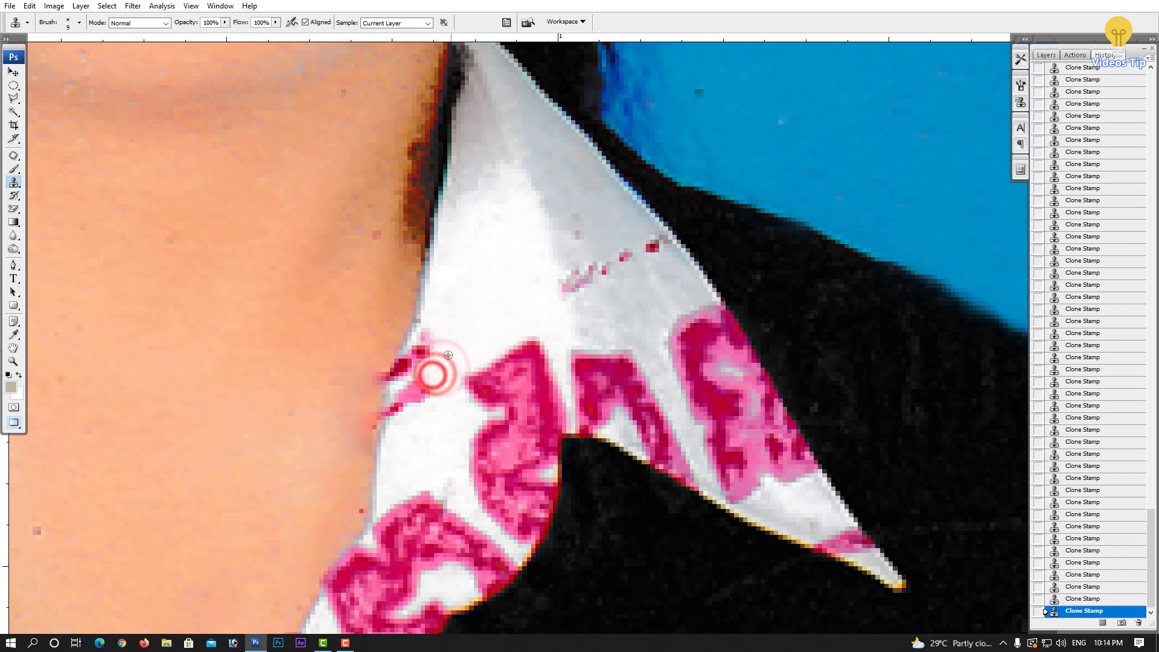
pyautogui.click(466, 317)
pyautogui.click(435, 336)
# - Clone over the pink fringe along the collar edge beside the neck
pyautogui.moveTo(477, 299); pyautogui.dragTo(489, 236)
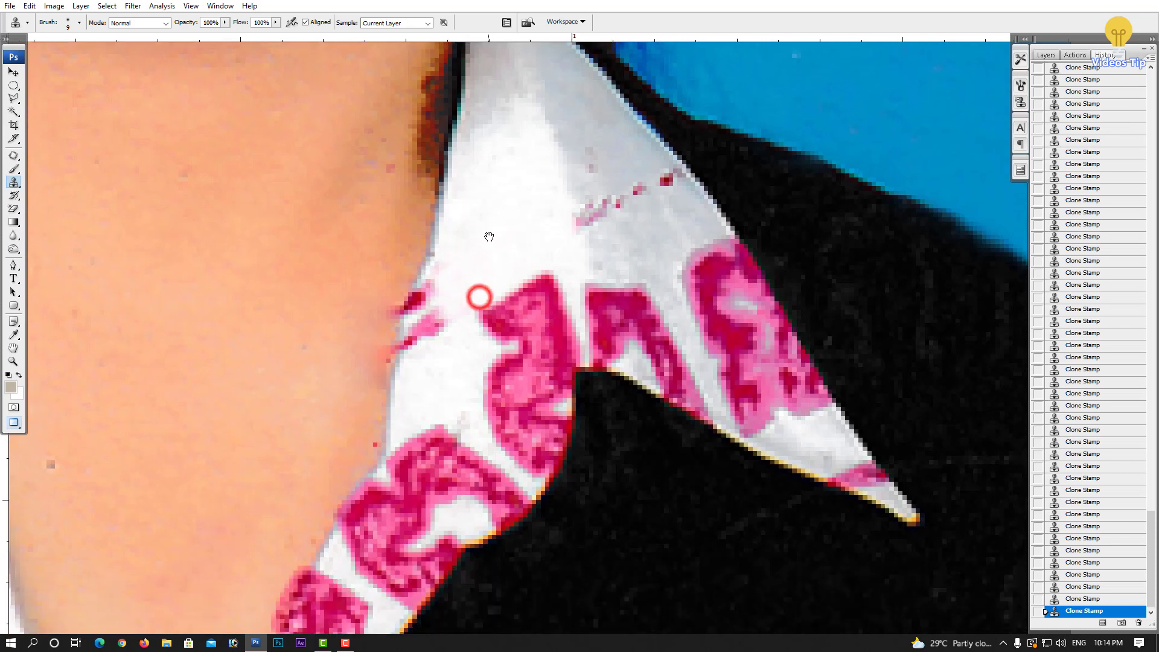
pyautogui.click(441, 314)
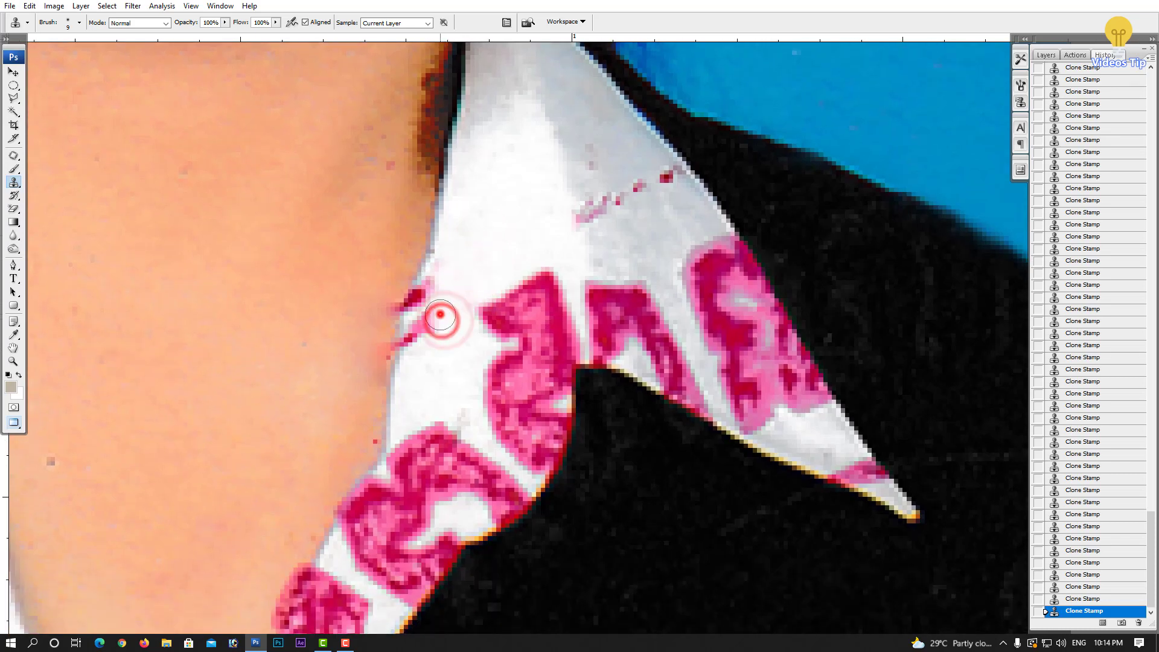
pyautogui.click(460, 259)
pyautogui.click(435, 292)
pyautogui.click(455, 266)
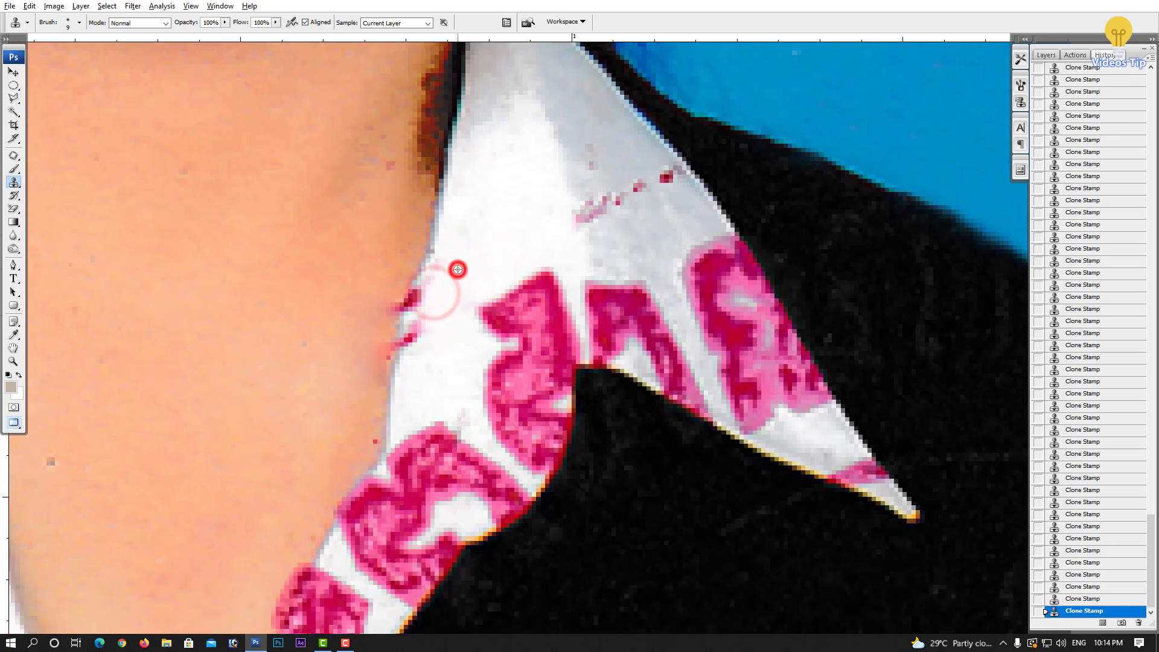
pyautogui.click(429, 330)
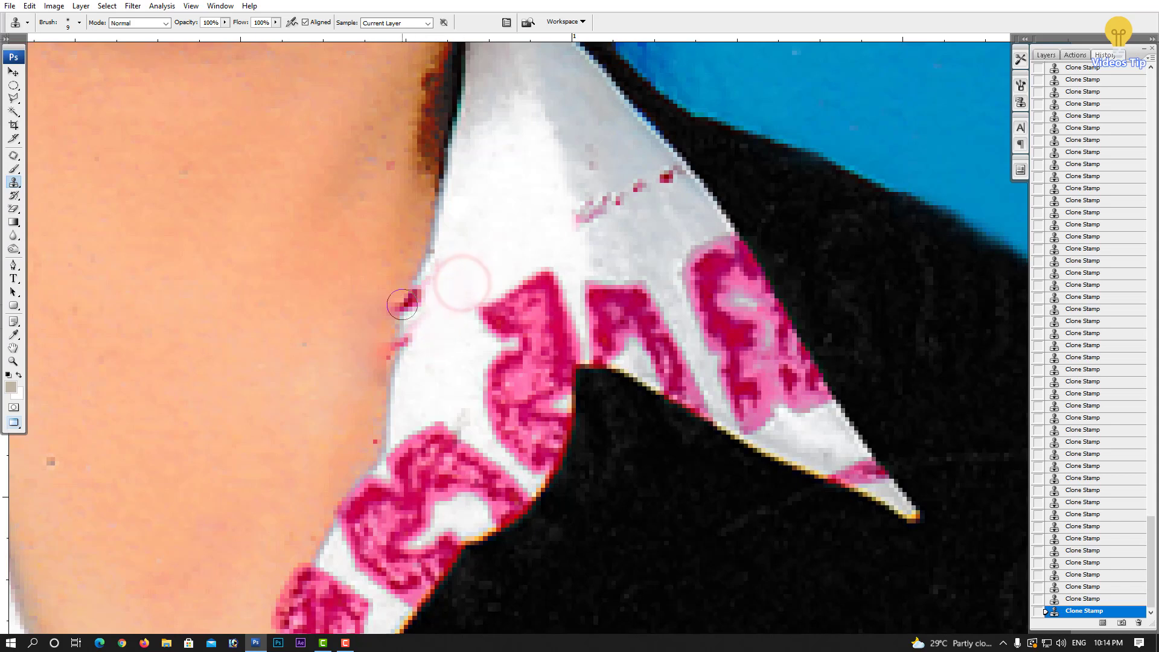
pyautogui.click(448, 279)
# - Clone away the last specks and pink streak further down the collar edge
pyautogui.click(422, 300)
pyautogui.click(422, 262)
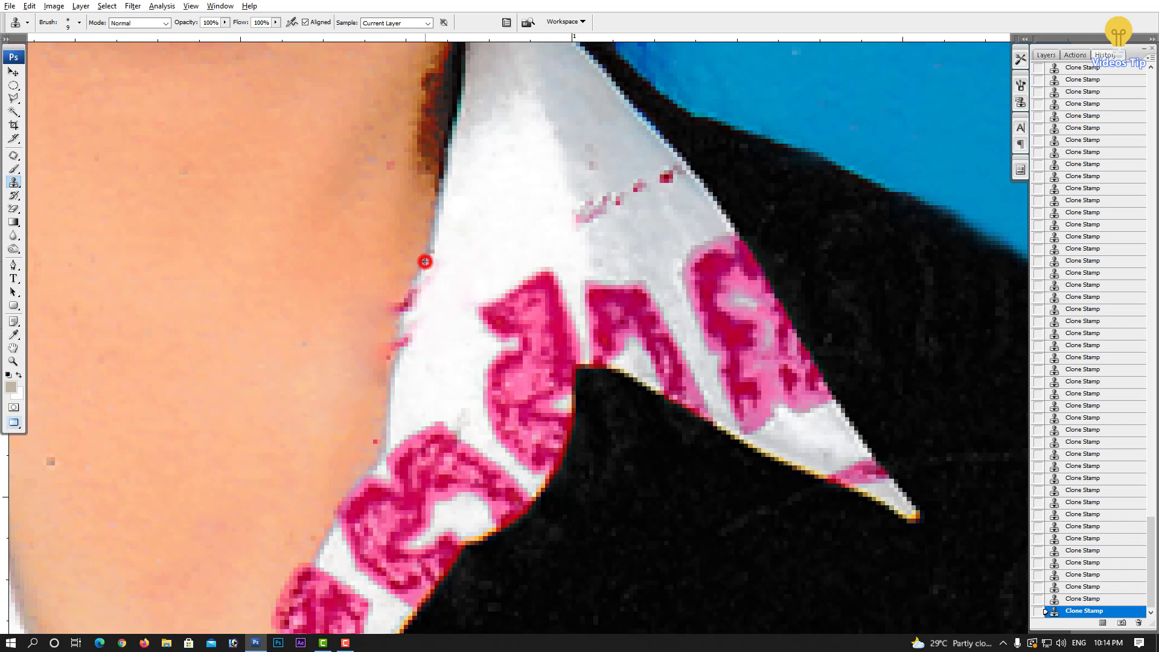
pyautogui.click(408, 295)
pyautogui.click(404, 329)
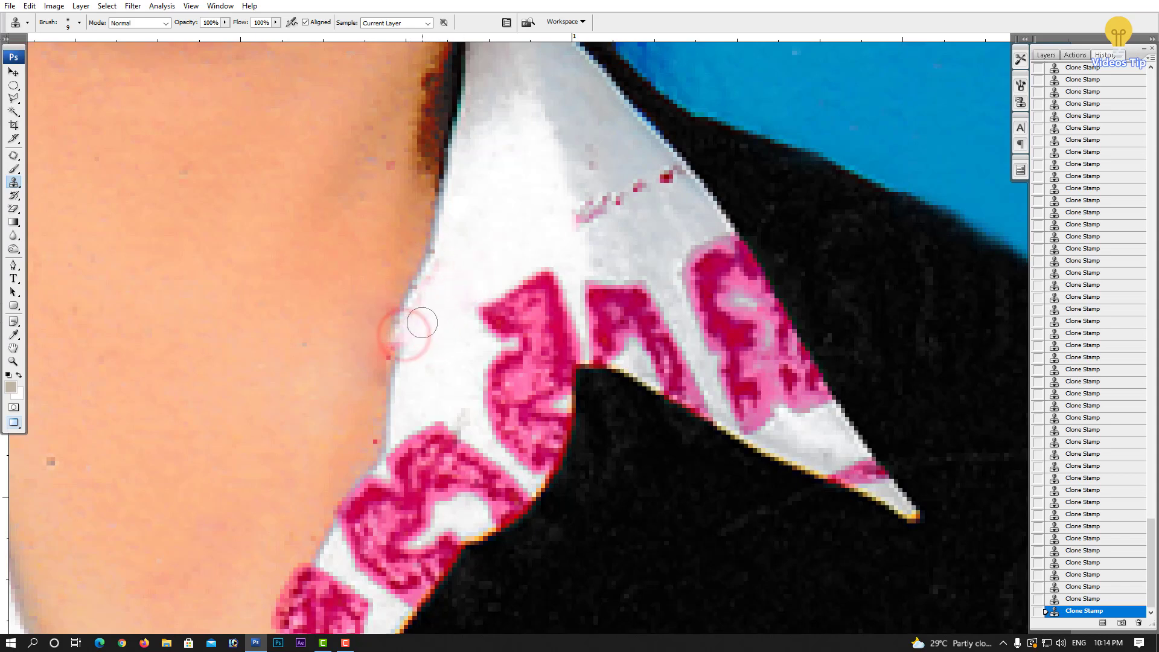
pyautogui.click(431, 315)
pyautogui.click(400, 344)
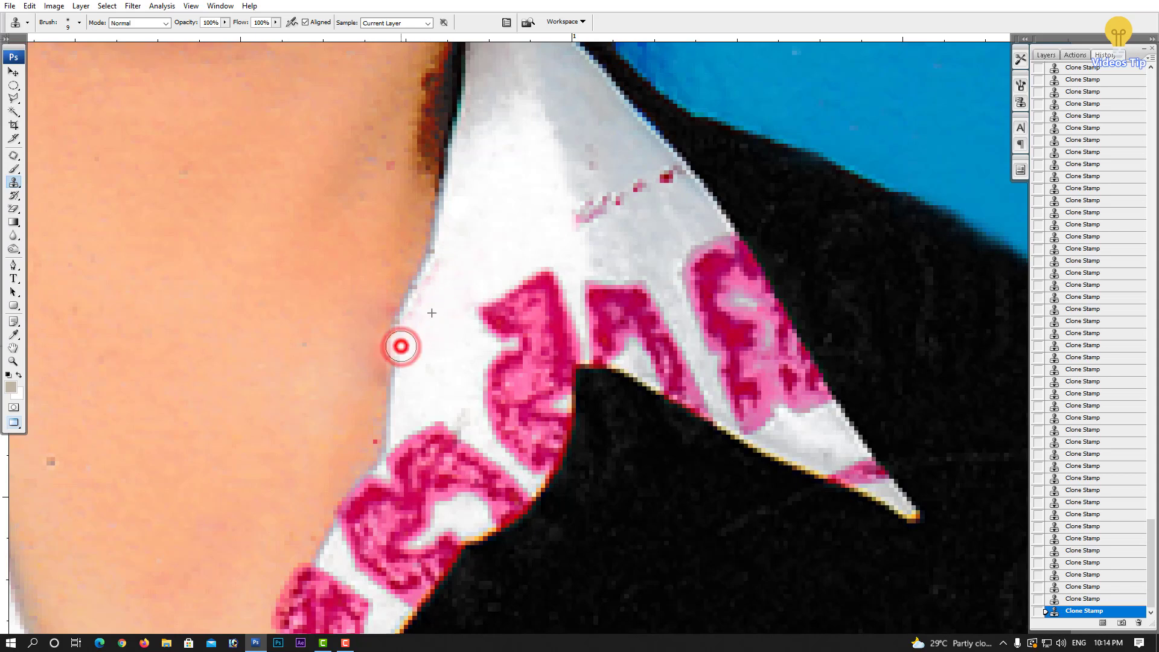
pyautogui.keyDown('alt'); pyautogui.click(400, 280); pyautogui.keyUp('alt')
pyautogui.moveTo(393, 302); pyautogui.dragTo(384, 362)
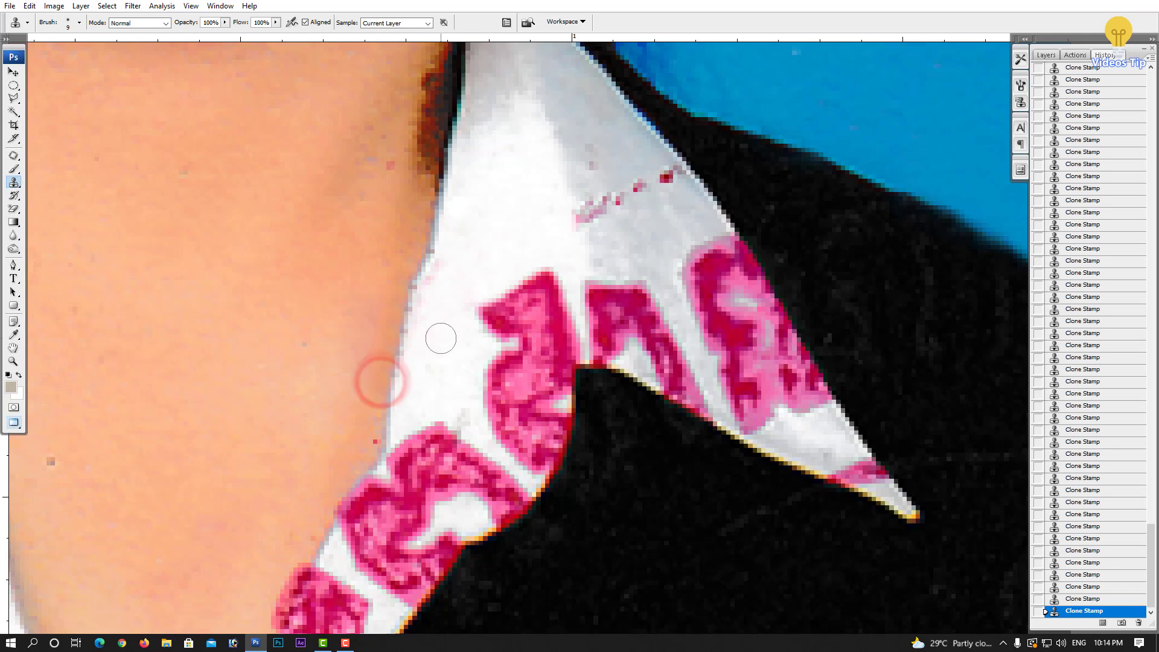
pyautogui.scroll(-1, 440, 336)
pyautogui.scroll(-1, 468, 339)
pyautogui.scroll(2, 497, 259)
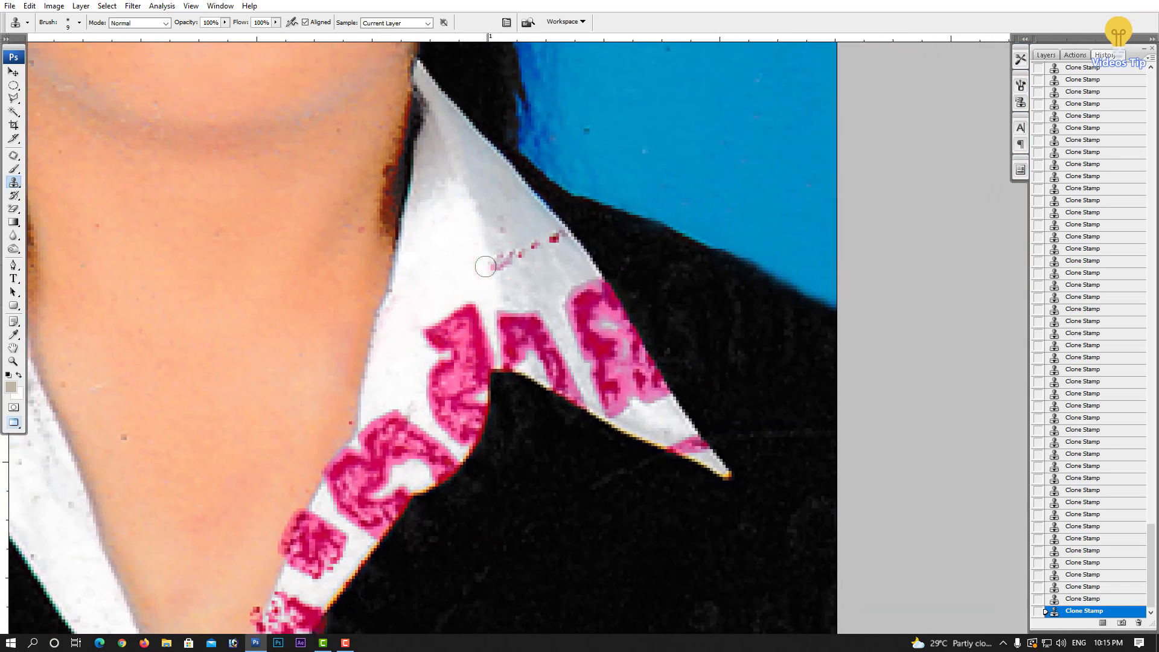
# - Patch the pink spots on the collar with clean white collar area
pyautogui.scroll(1, 497, 259)
pyautogui.press('j')
pyautogui.scroll(1, 518, 245)
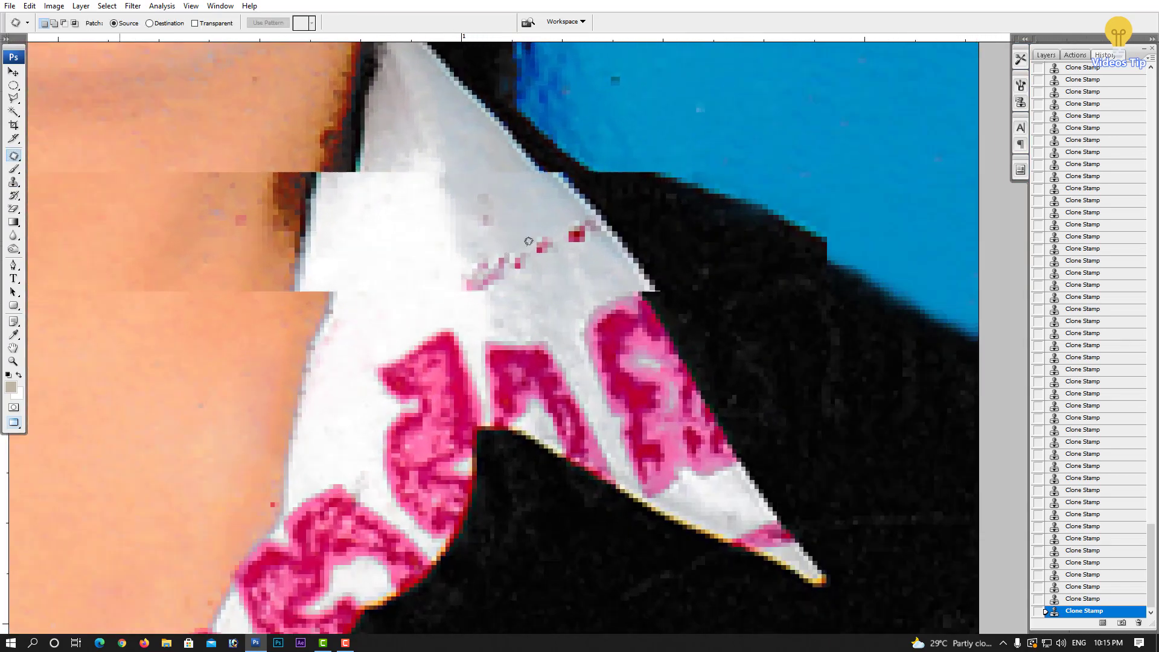
pyautogui.moveTo(517, 245)
pyautogui.mouseDown()
pyautogui.moveTo(519, 273)
pyautogui.moveTo(474, 294)
pyautogui.moveTo(483, 218)
pyautogui.mouseUp()
pyautogui.hotkey('ctrl', 'd')
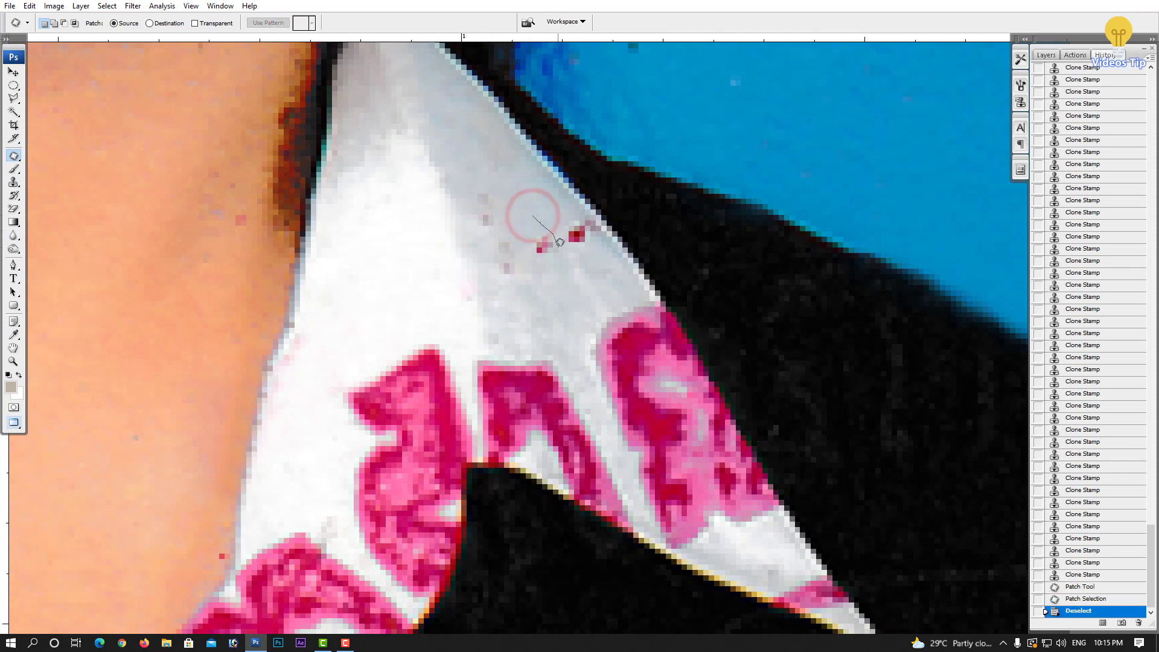
pyautogui.moveTo(559, 242); pyautogui.dragTo(499, 182)
pyautogui.hotkey('ctrl', 'd')
# - Patch the red spot on the collar with clean collar white
pyautogui.moveTo(564, 207)
pyautogui.mouseDown()
pyautogui.moveTo(598, 235)
pyautogui.moveTo(558, 224)
pyautogui.moveTo(598, 213)
pyautogui.moveTo(535, 199)
pyautogui.mouseUp()
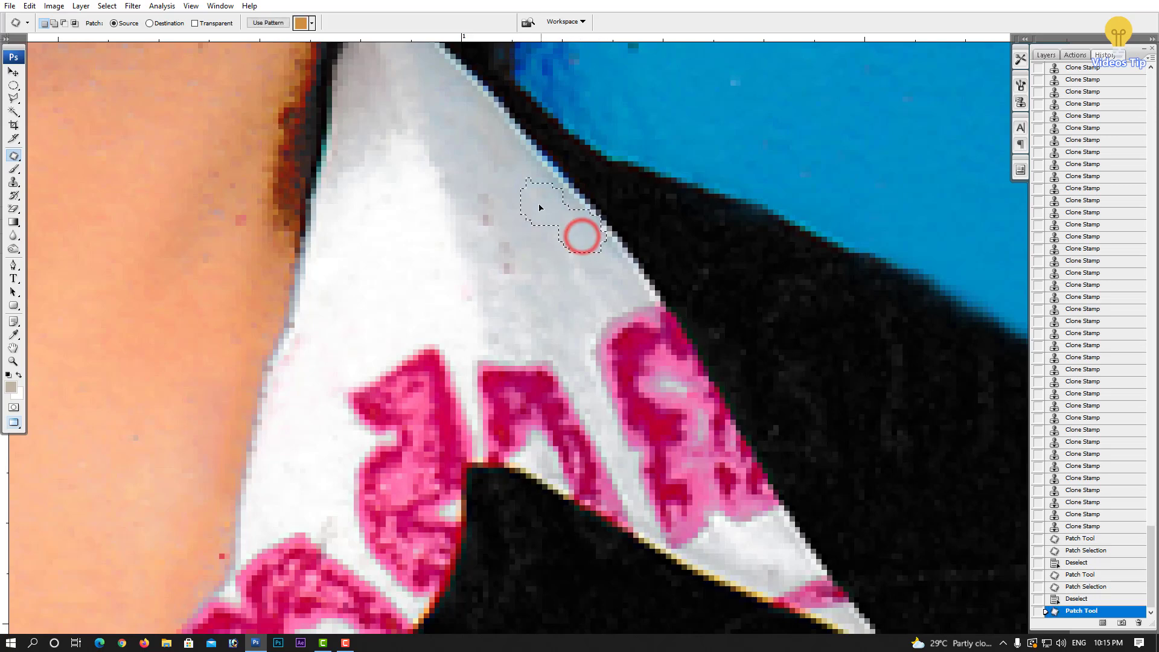
pyautogui.hotkey('ctrl', 'd')
pyautogui.moveTo(589, 318); pyautogui.dragTo(568, 248)
pyautogui.scroll(-2, 568, 249)
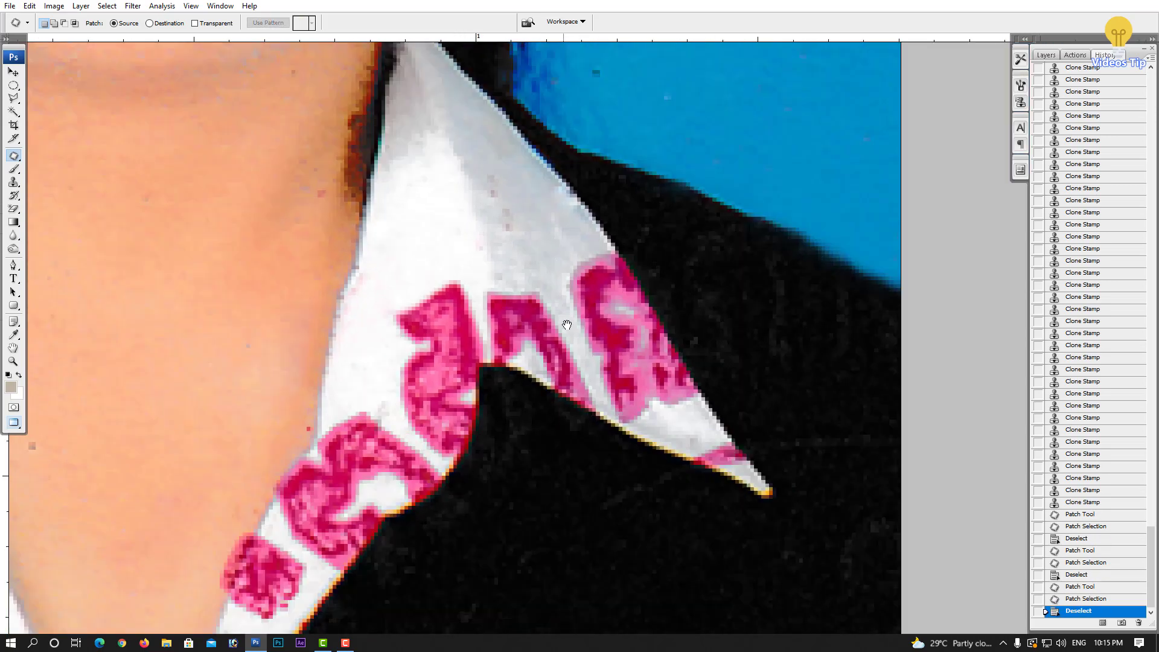
pyautogui.scroll(2, 588, 287)
pyautogui.scroll(-2, 362, 356)
pyautogui.hscroll(-2, 362, 356)
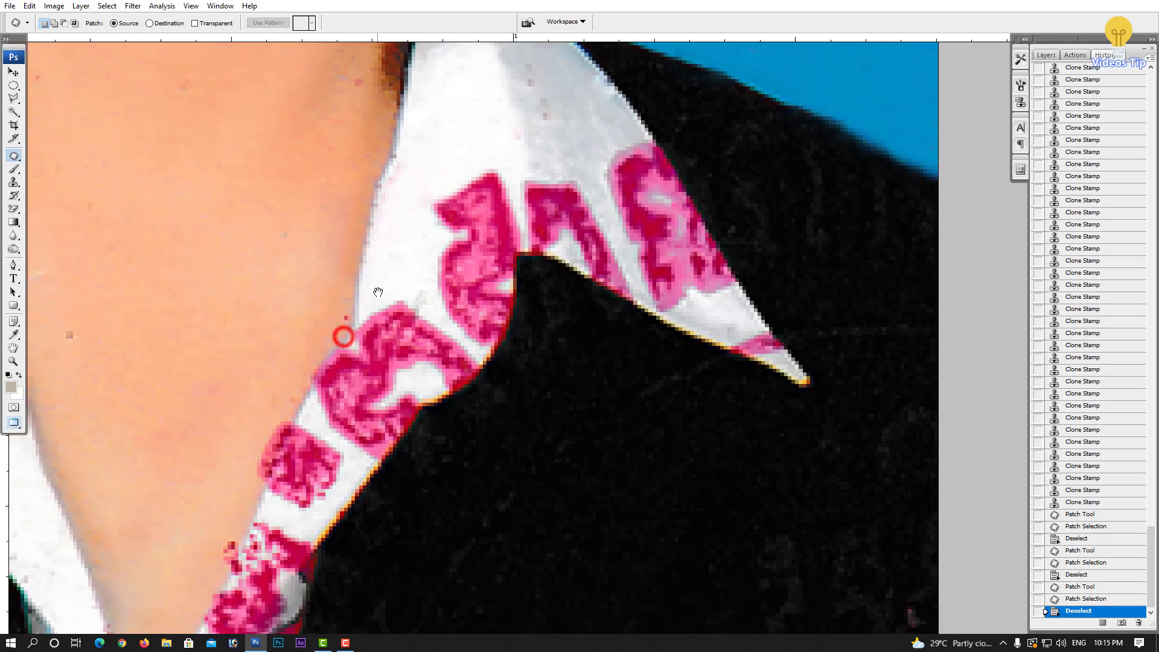
pyautogui.scroll(-5, 302, 359)
pyautogui.scroll(-2, 291, 399)
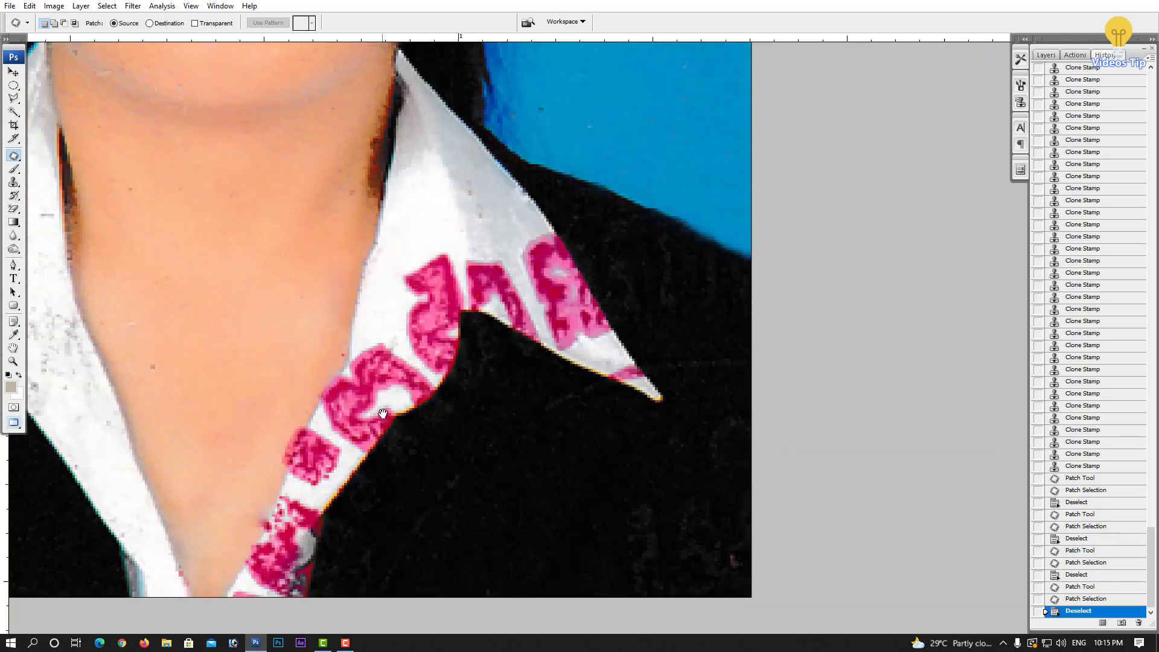
# - Clone clean white over the pink stamp print on the collar stripe
pyautogui.press('s')
pyautogui.scroll(3, 664, 392)
pyautogui.moveTo(604, 290)
pyautogui.mouseDown()
pyautogui.moveTo(662, 406)
pyautogui.moveTo(752, 457)
pyautogui.mouseUp()
pyautogui.scroll(-2, 751, 457)
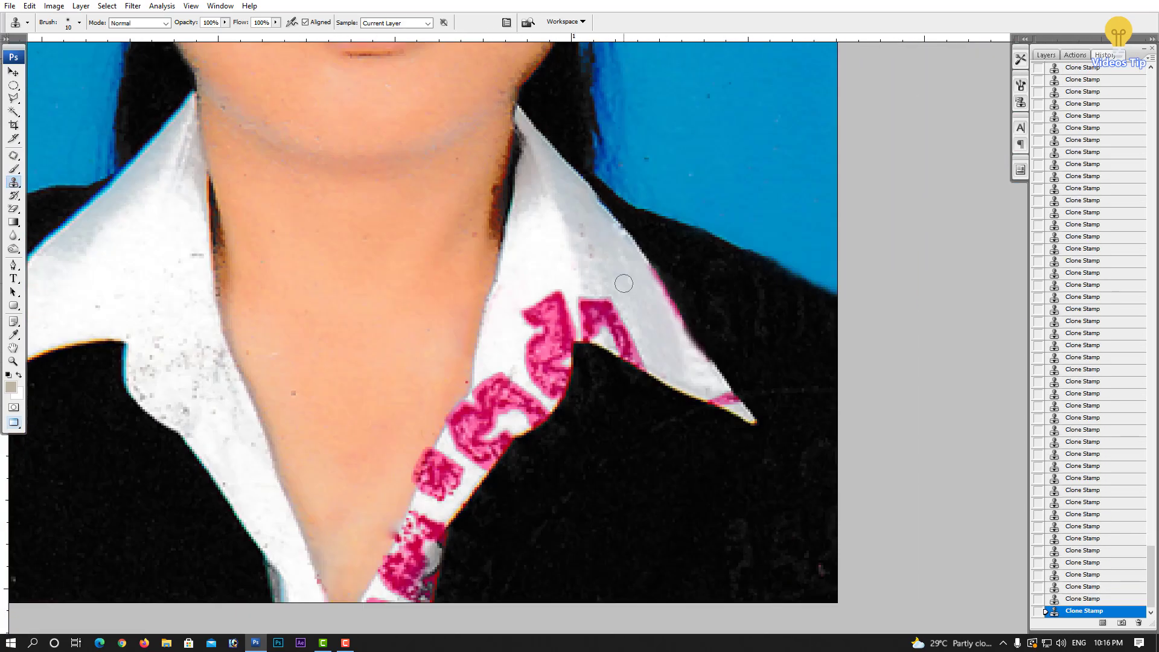
pyautogui.scroll(2, 463, 251)
# - Clone out the remaining pink print near the collar's inner corner
pyautogui.moveTo(513, 338); pyautogui.dragTo(463, 251)
pyautogui.scroll(-1, 494, 298)
pyautogui.moveTo(494, 297)
pyautogui.mouseDown()
pyautogui.moveTo(488, 390)
pyautogui.moveTo(525, 350)
pyautogui.mouseUp()
pyautogui.scroll(-1, 455, 339)
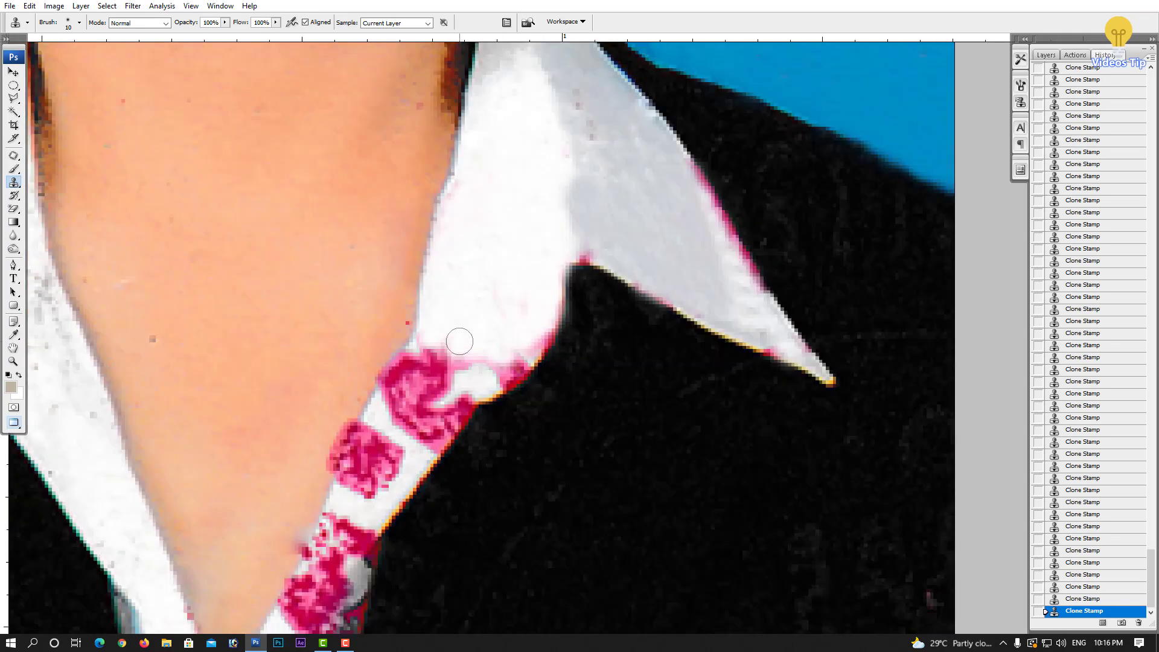
pyautogui.moveTo(455, 339); pyautogui.dragTo(445, 383)
pyautogui.scroll(-1, 444, 383)
pyautogui.scroll(1, 650, 298)
pyautogui.scroll(-1, 344, 509)
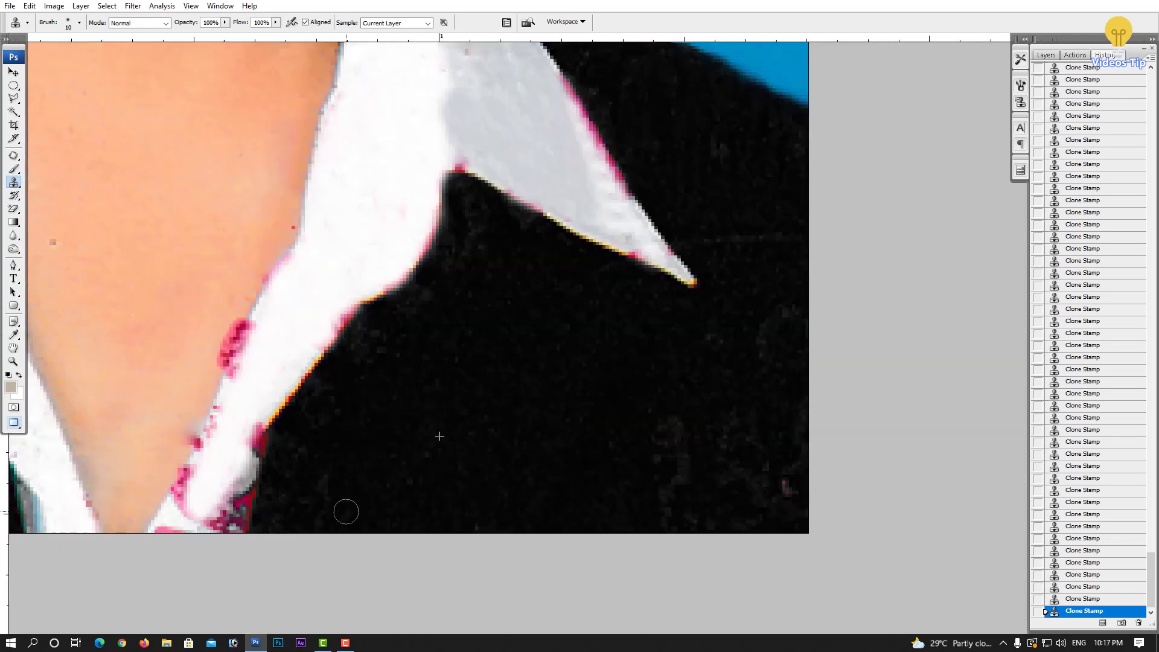
pyautogui.scroll(-1, 748, 388)
pyautogui.scroll(-1, 668, 356)
pyautogui.scroll(-1, 668, 356)
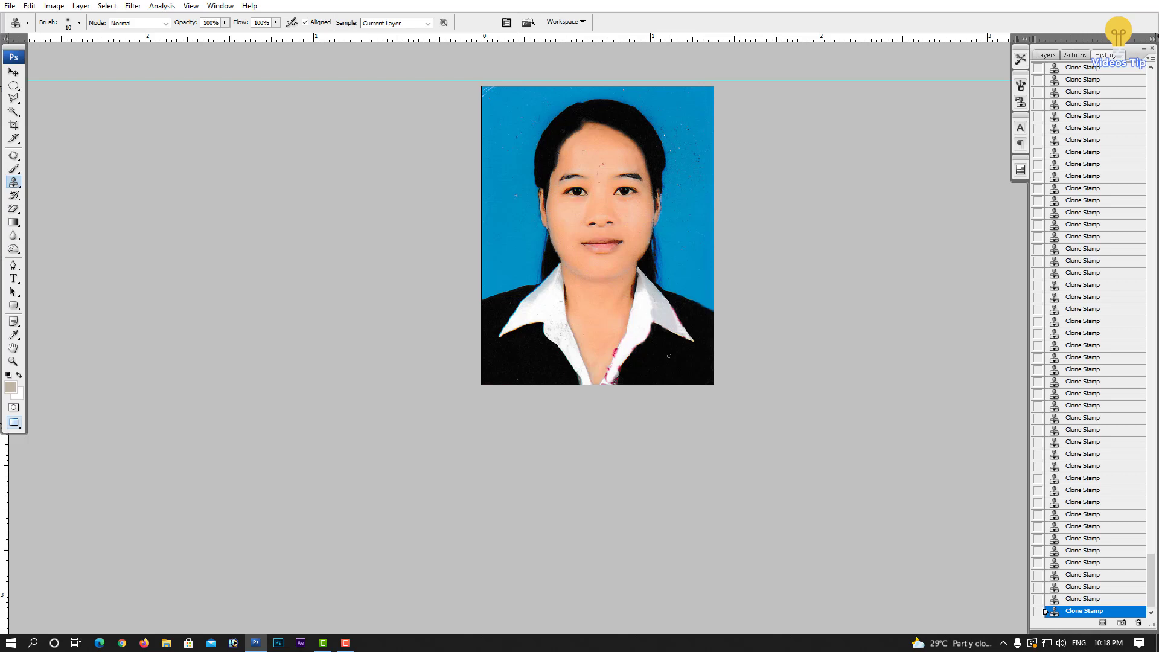
pyautogui.scroll(1, 667, 333)
pyautogui.scroll(1, 646, 331)
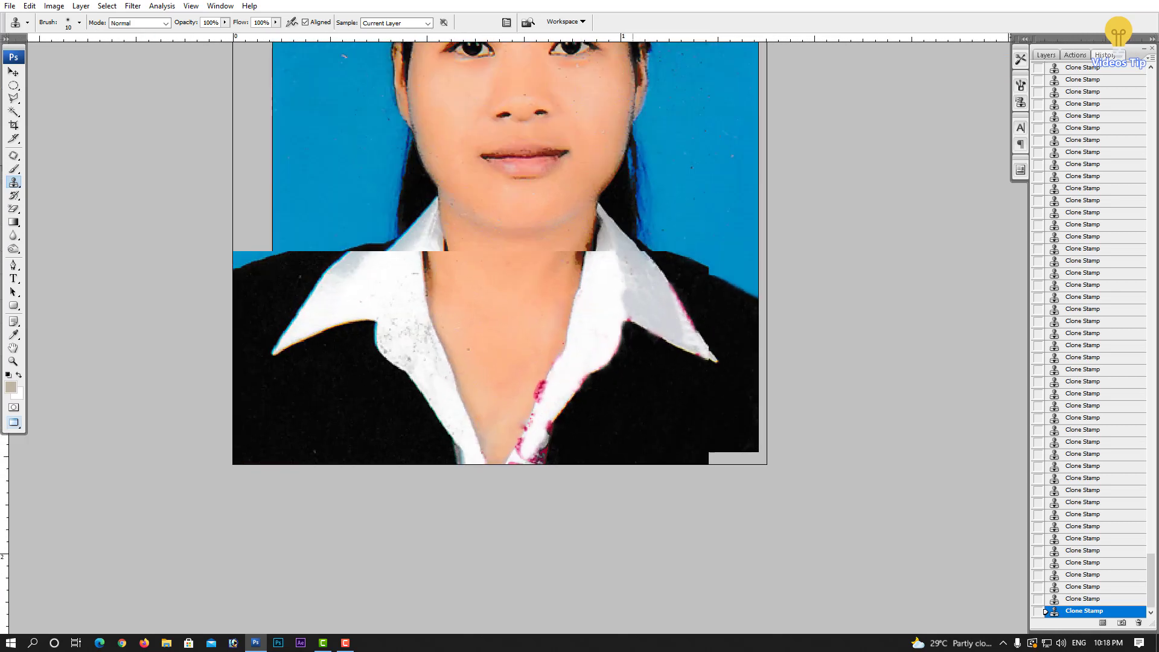
pyautogui.scroll(1, 627, 329)
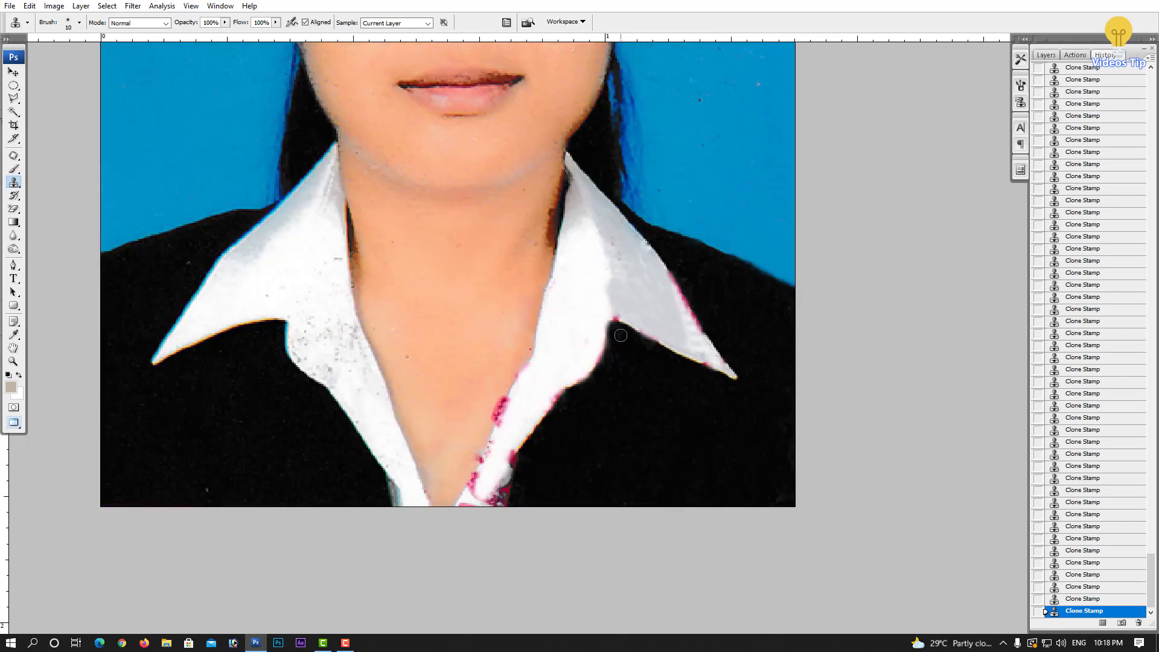
pyautogui.scroll(-1, 624, 329)
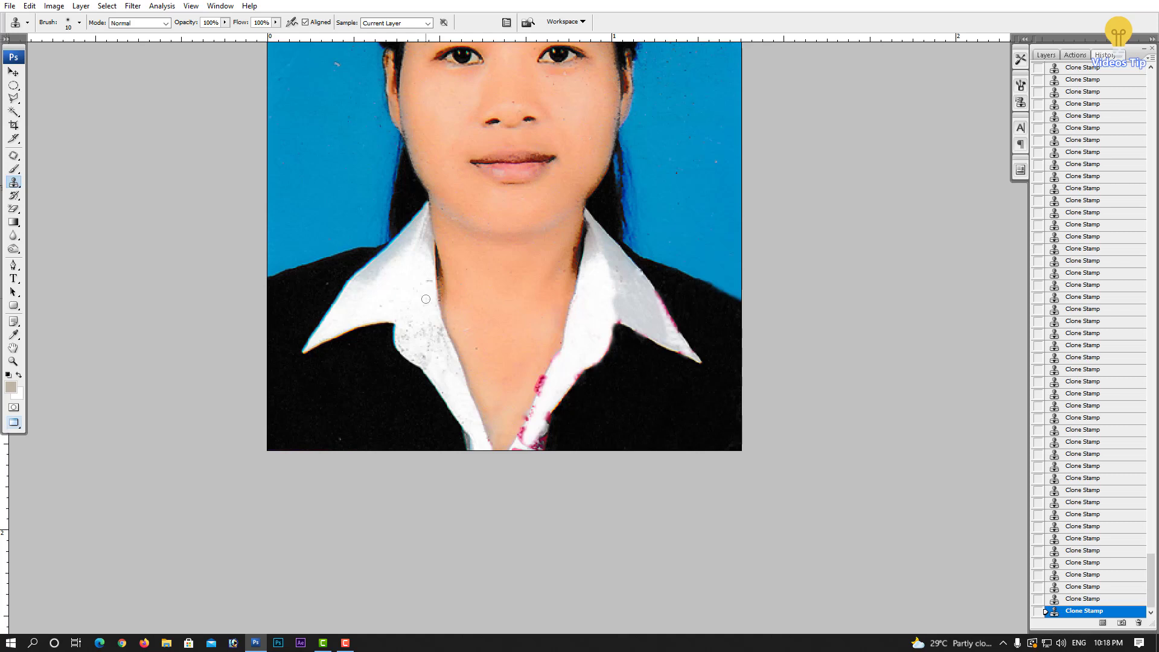
# - Zoom in on the neck and collar and switch to the Pen tool
pyautogui.scroll(1, 400, 308)
pyautogui.scroll(1, 400, 308)
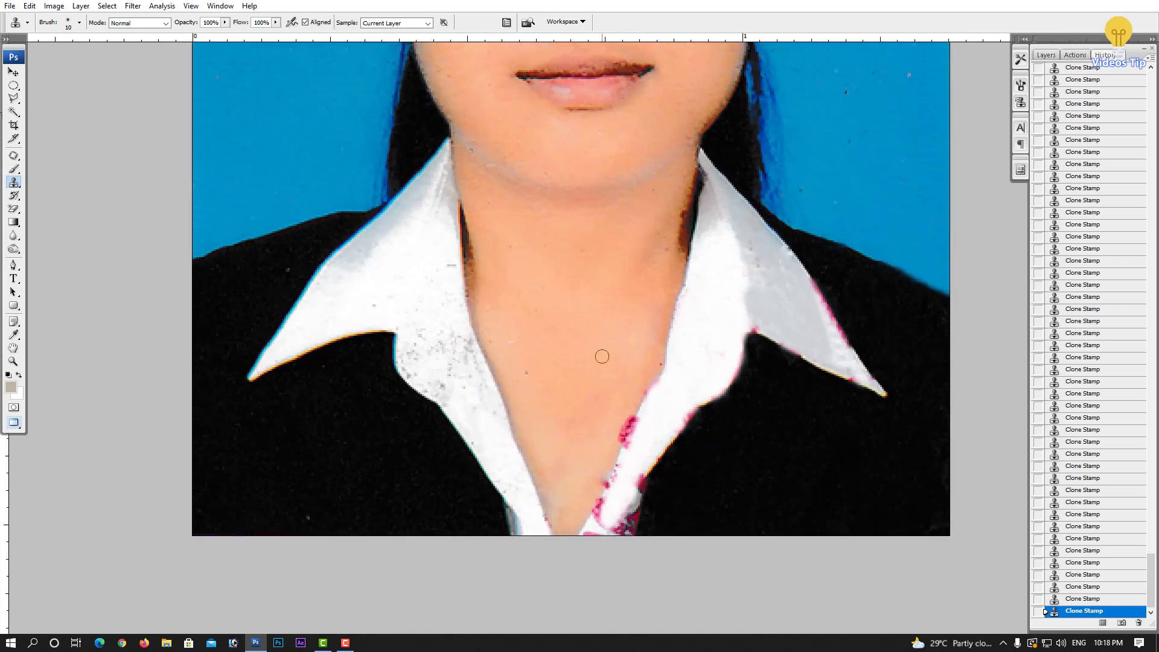
pyautogui.press('p')
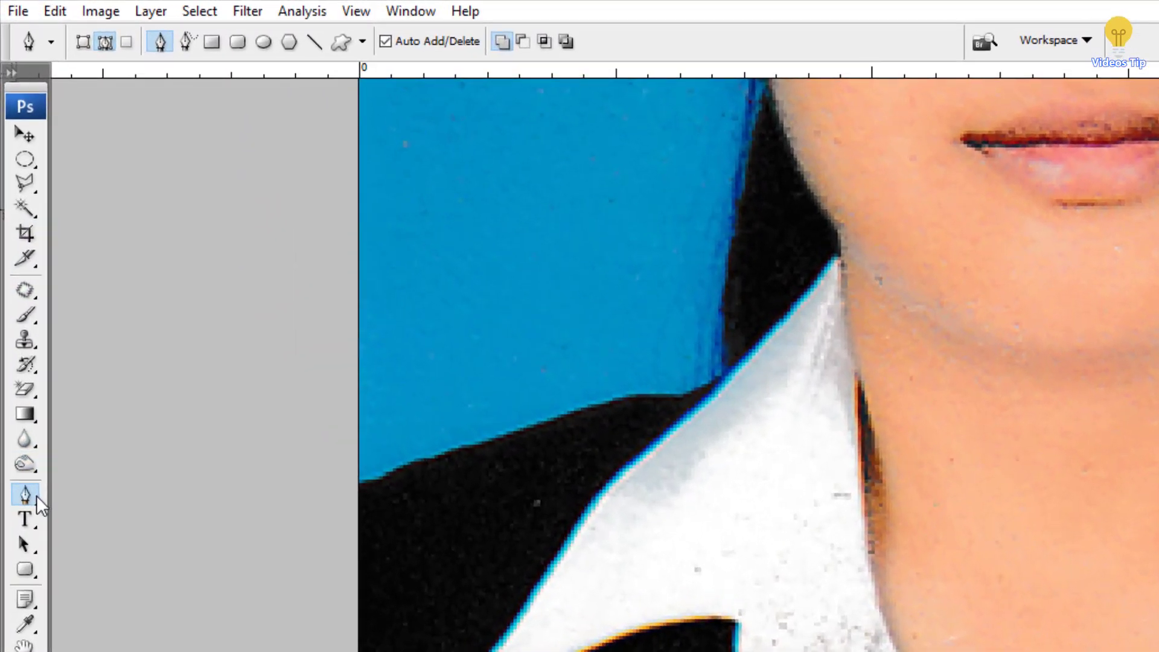
# - With the Pen Tool, start a path at the V-neck bottom and anchor it up the skin edge
pyautogui.click(13, 264)
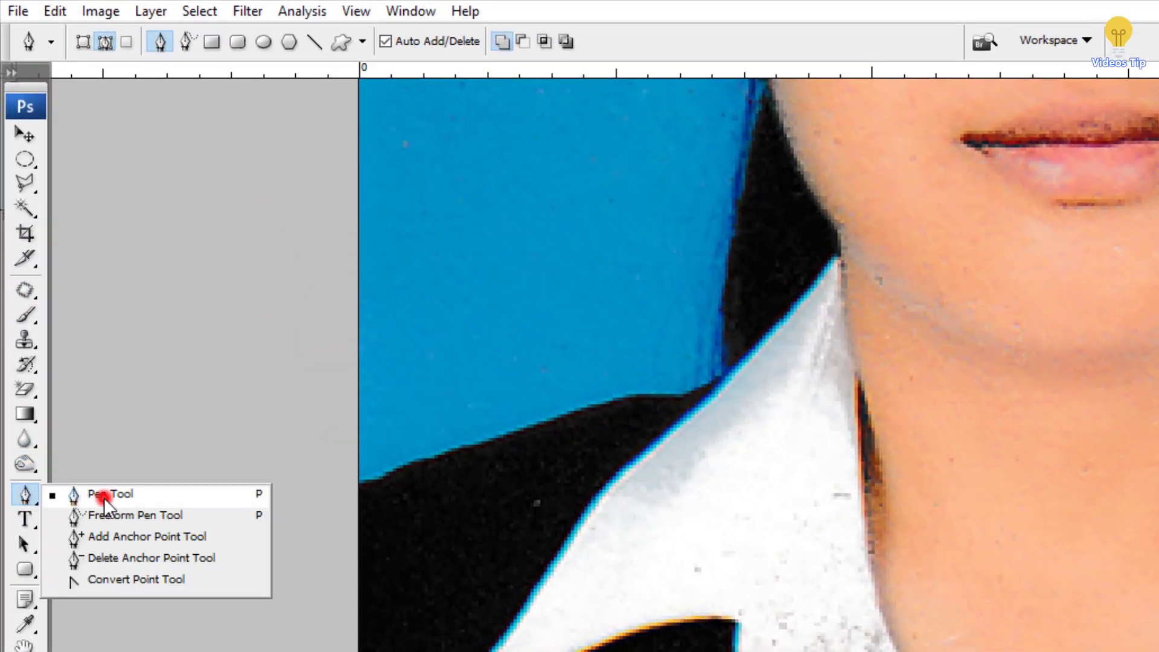
pyautogui.click(104, 498)
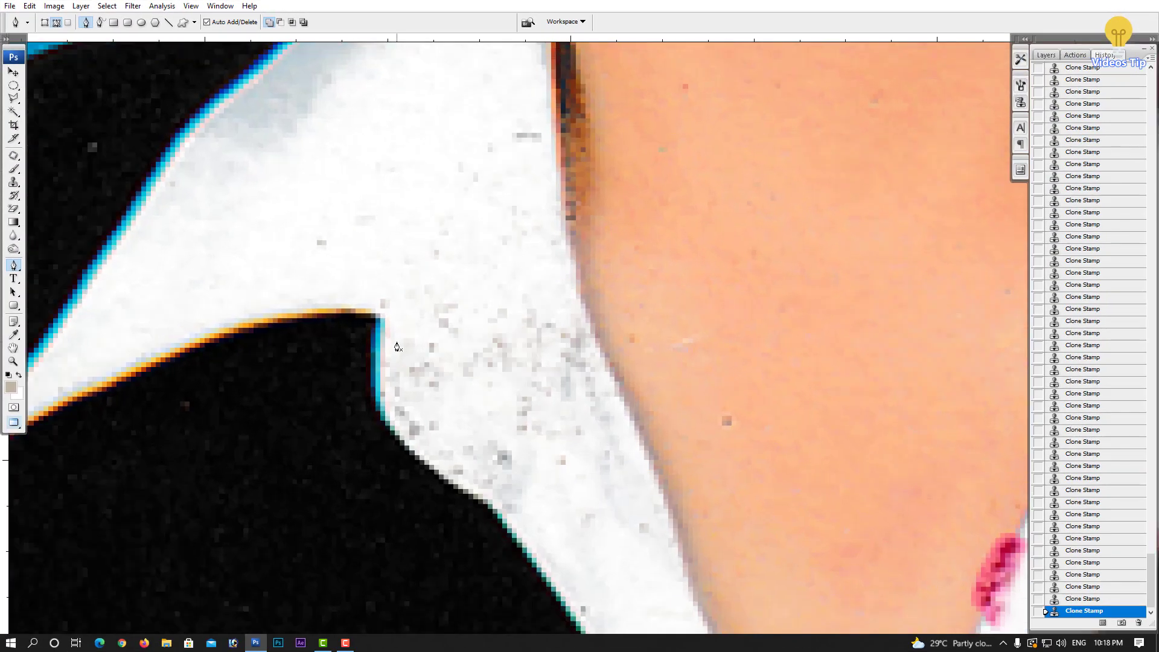
pyautogui.moveTo(561, 486)
pyautogui.mouseDown()
pyautogui.moveTo(618, 509)
pyautogui.moveTo(633, 486)
pyautogui.moveTo(480, 324)
pyautogui.mouseUp()
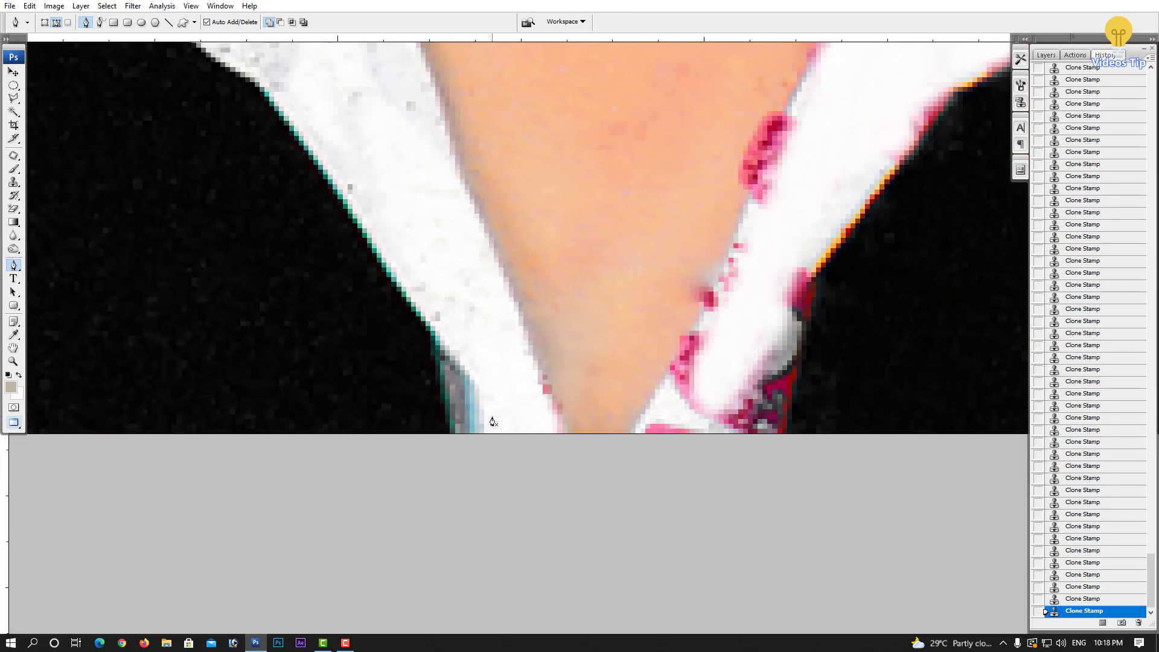
pyautogui.scroll(1, 531, 441)
pyautogui.click(577, 440)
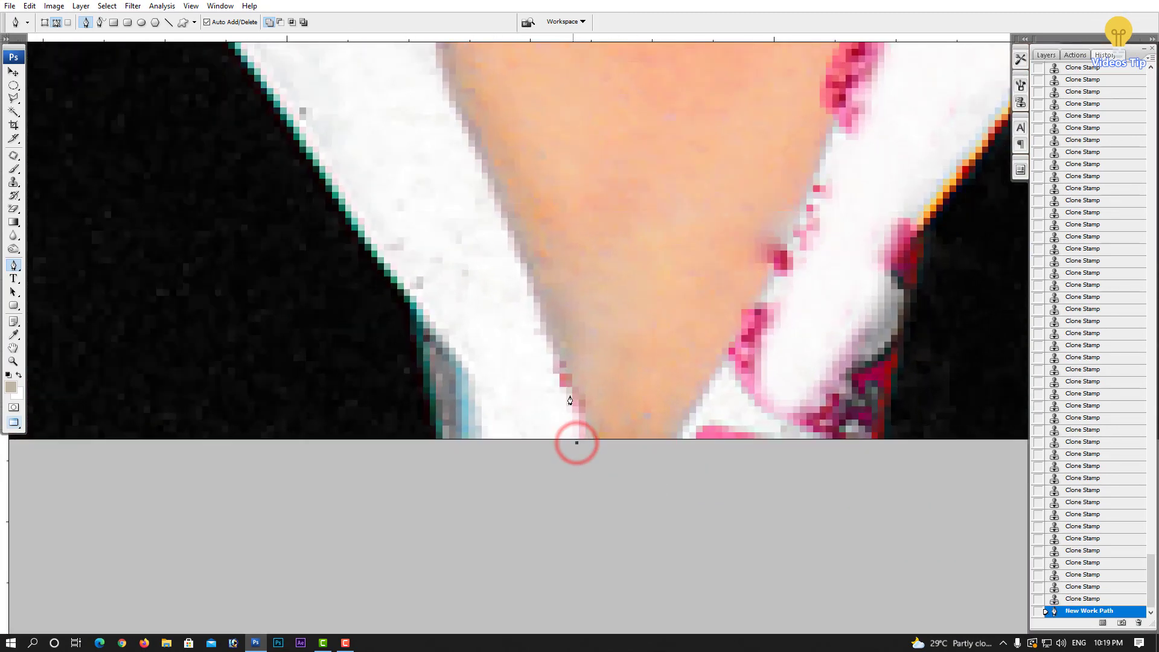
pyautogui.click(544, 343)
pyautogui.scroll(1, 544, 390)
pyautogui.moveTo(543, 390); pyautogui.dragTo(558, 453)
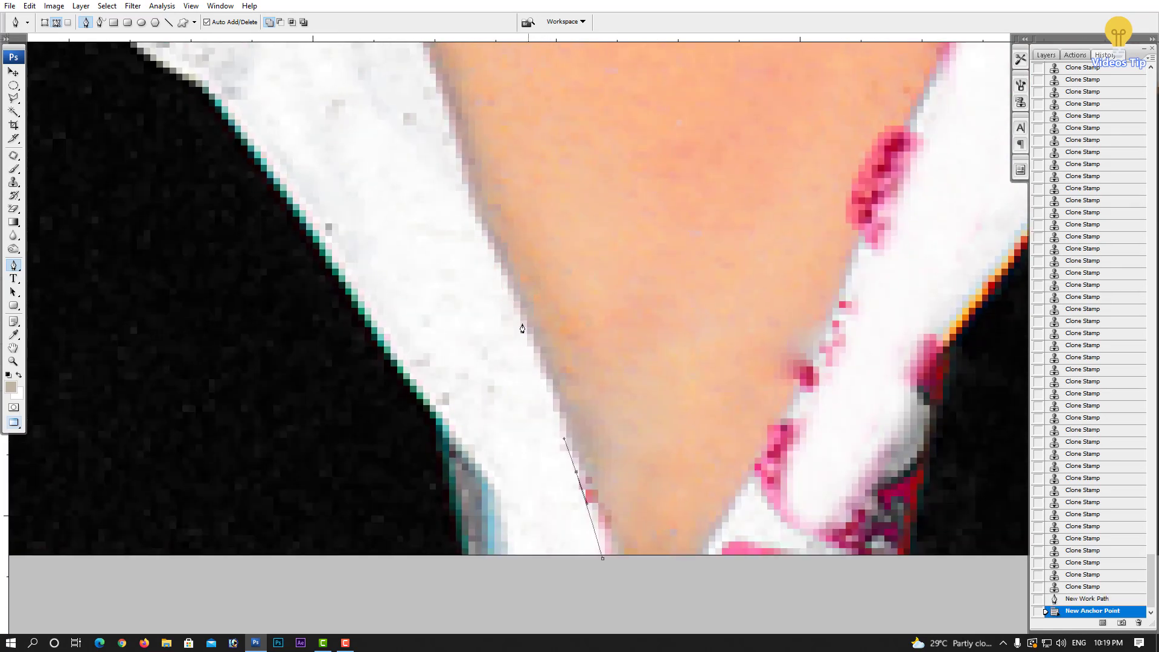
pyautogui.click(499, 268)
pyautogui.click(465, 183)
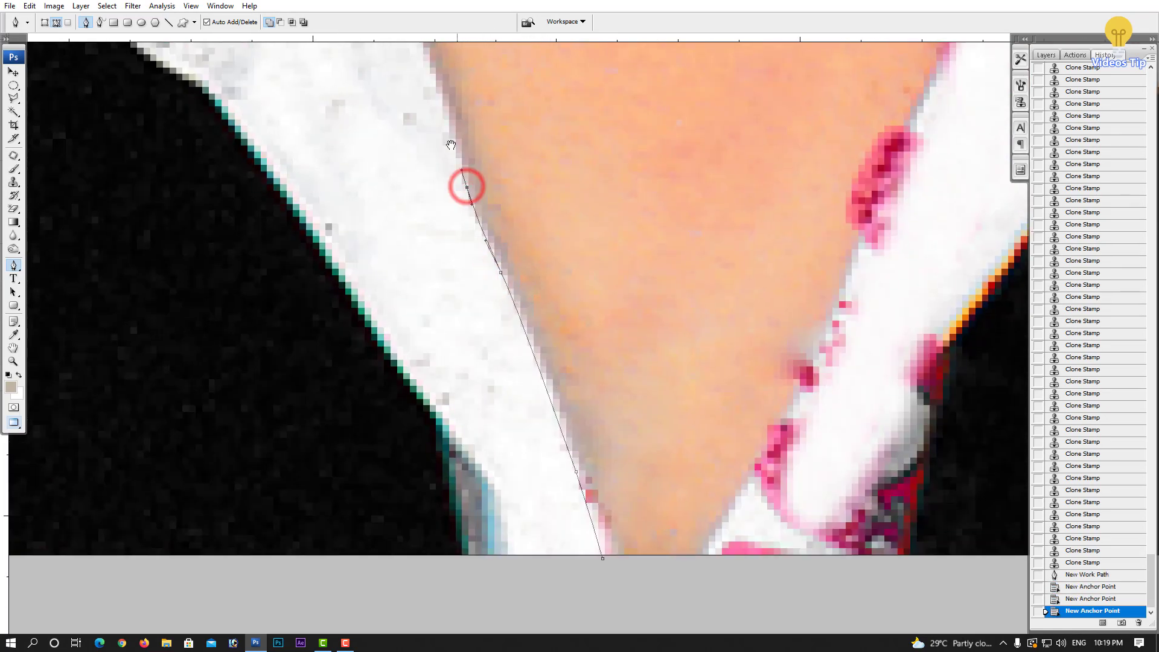
# - Continue the path with curved anchors up the neck to the collar's inner tip
pyautogui.scroll(1, 466, 184)
pyautogui.moveTo(450, 144); pyautogui.dragTo(509, 428)
pyautogui.moveTo(459, 284)
pyautogui.mouseDown()
pyautogui.moveTo(439, 233)
pyautogui.moveTo(457, 365)
pyautogui.mouseUp()
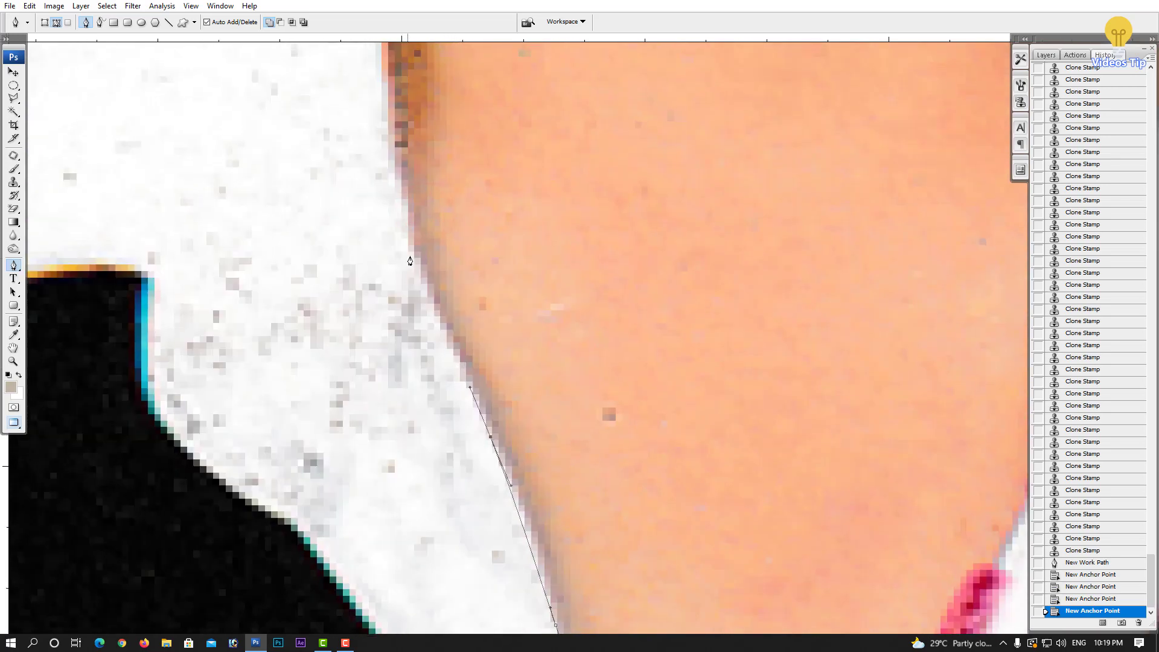
pyautogui.moveTo(413, 249)
pyautogui.mouseDown()
pyautogui.moveTo(400, 215)
pyautogui.moveTo(411, 345)
pyautogui.mouseUp()
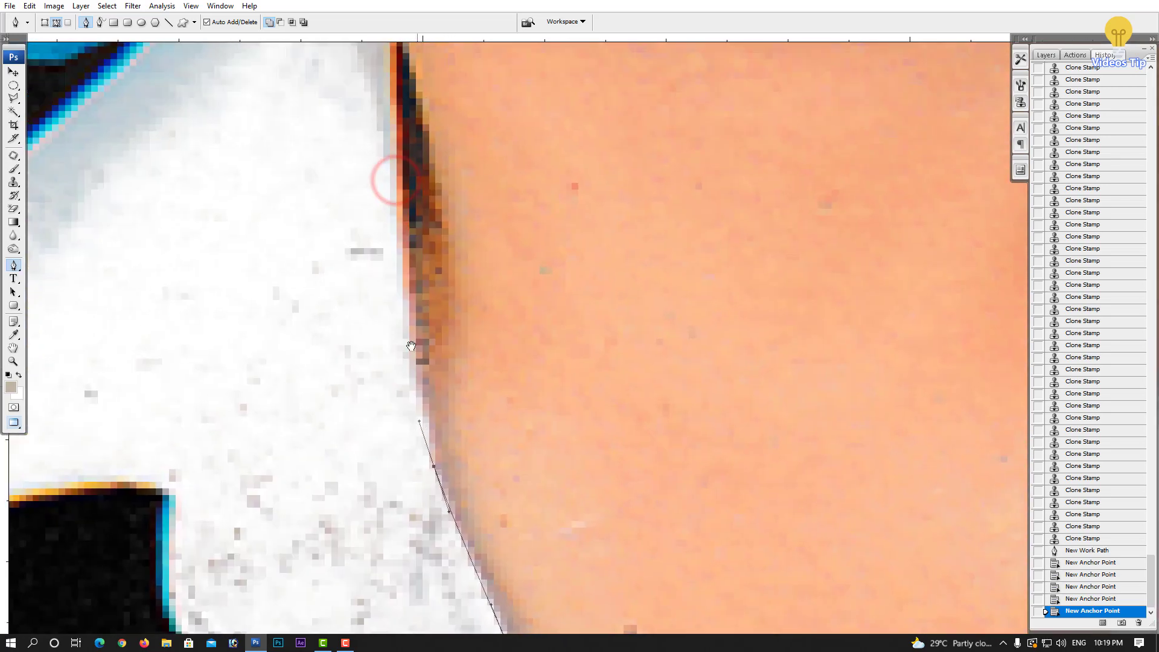
pyautogui.moveTo(402, 262)
pyautogui.mouseDown()
pyautogui.moveTo(398, 214)
pyautogui.moveTo(398, 373)
pyautogui.mouseUp()
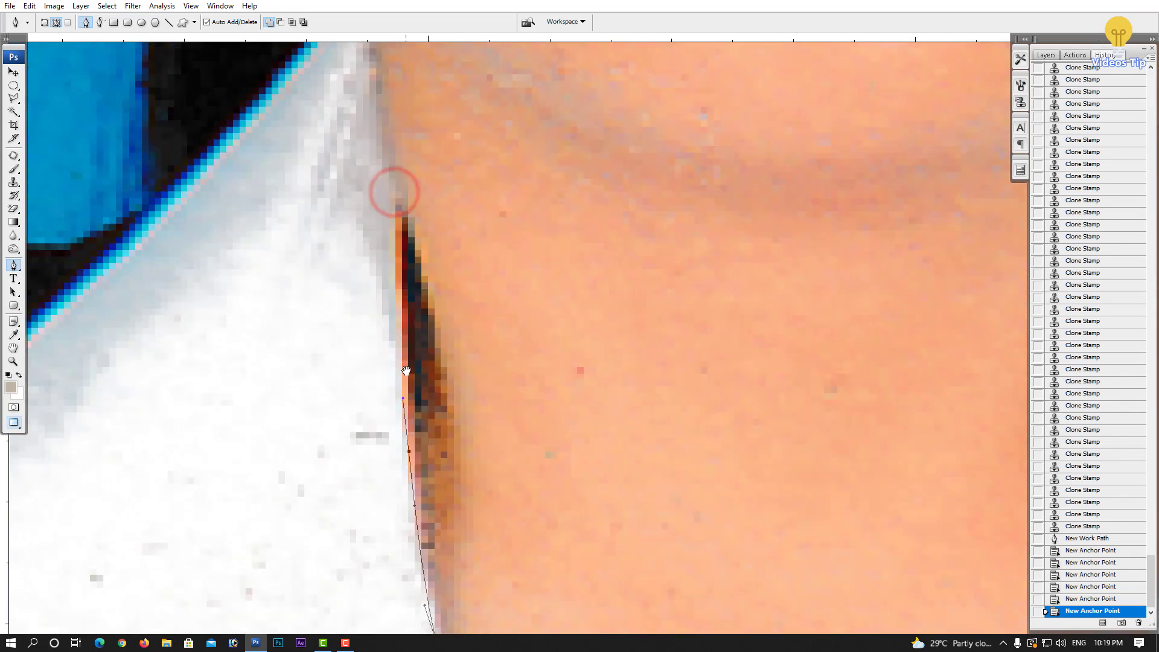
pyautogui.moveTo(394, 234); pyautogui.dragTo(390, 208)
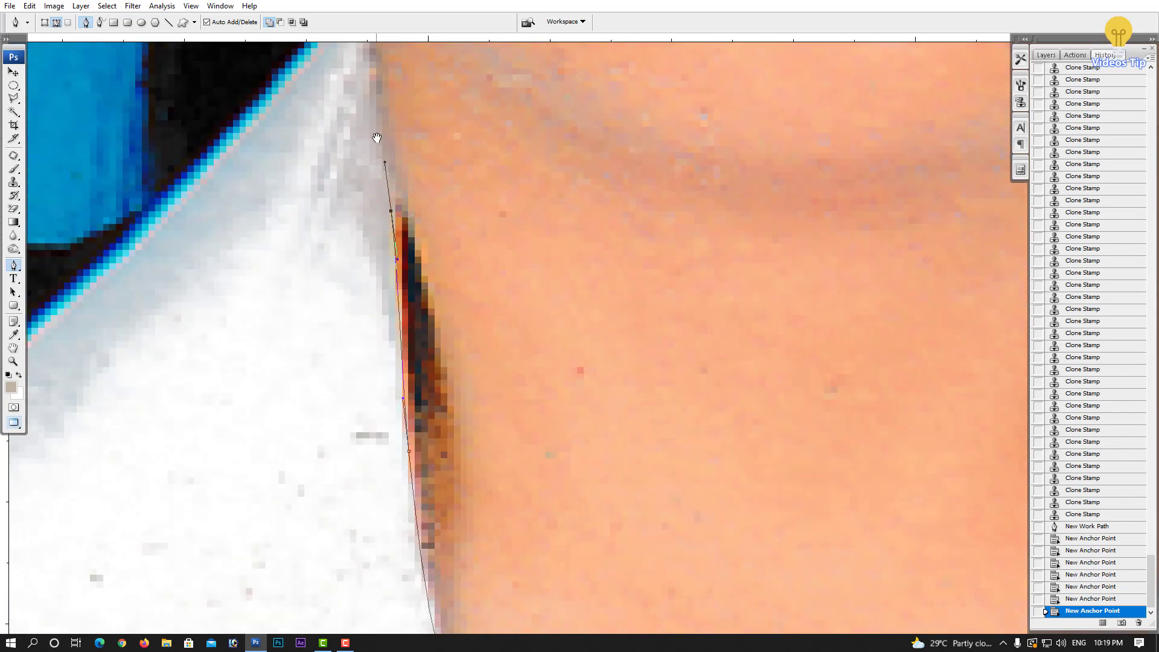
pyautogui.moveTo(367, 67); pyautogui.dragTo(383, 221)
pyautogui.moveTo(379, 154); pyautogui.dragTo(378, 146)
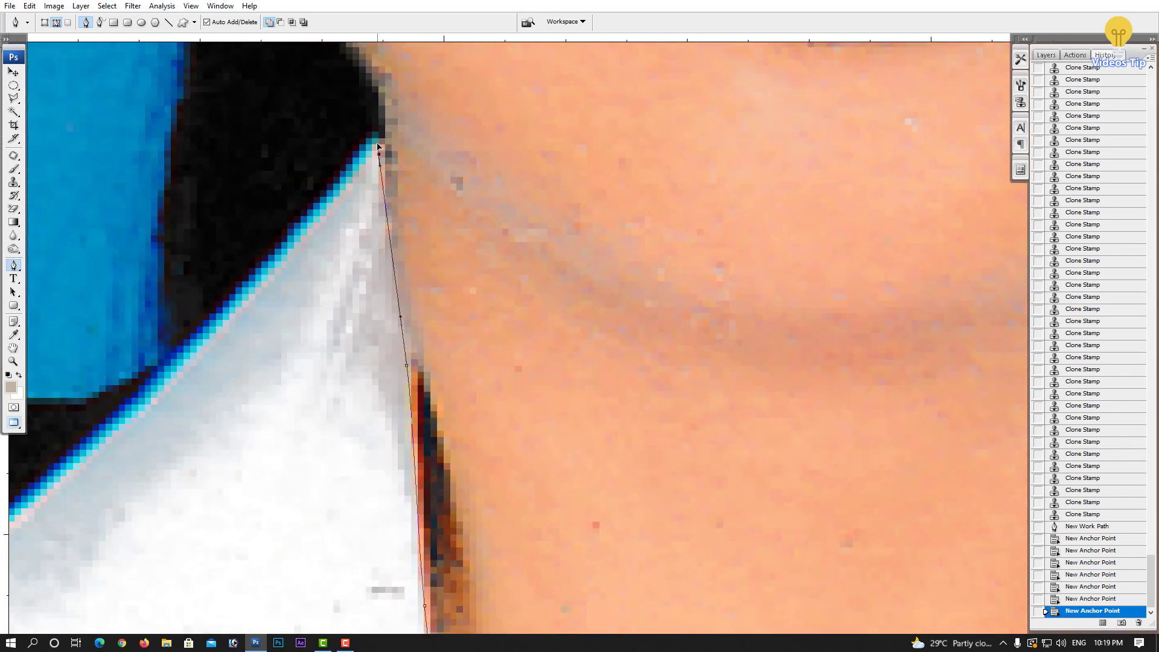
pyautogui.moveTo(351, 187); pyautogui.dragTo(343, 211)
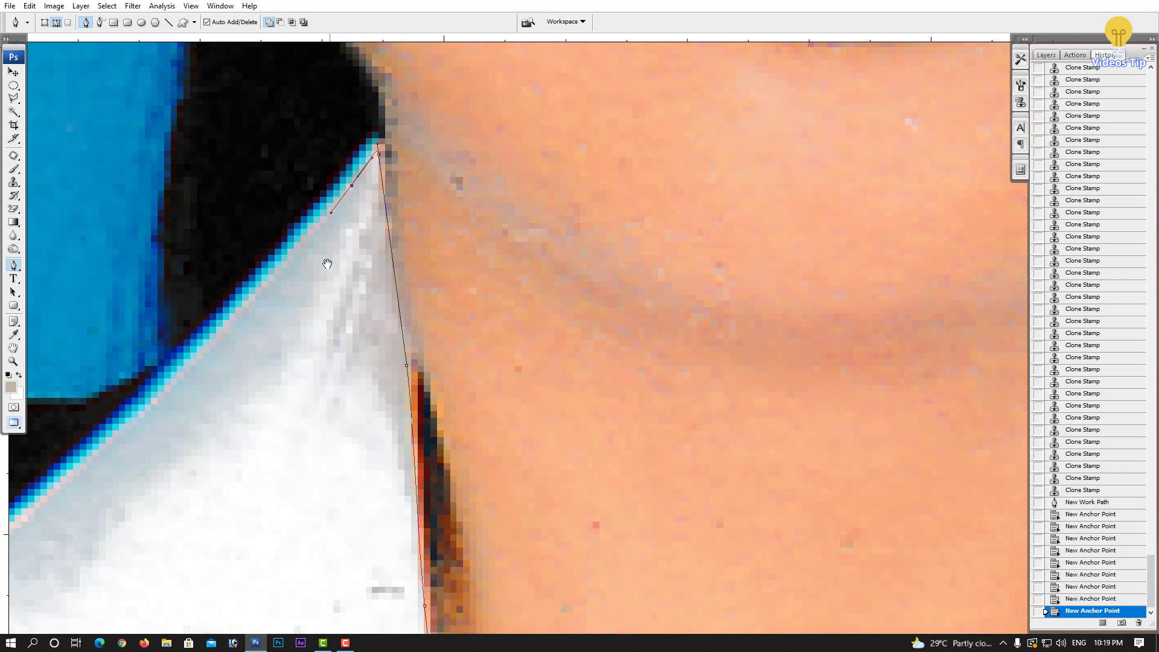
# - Trace the collar's outer edge down to its lower tip and back along the lower edge
pyautogui.moveTo(251, 376); pyautogui.dragTo(318, 289)
pyautogui.moveTo(165, 367); pyautogui.dragTo(121, 407)
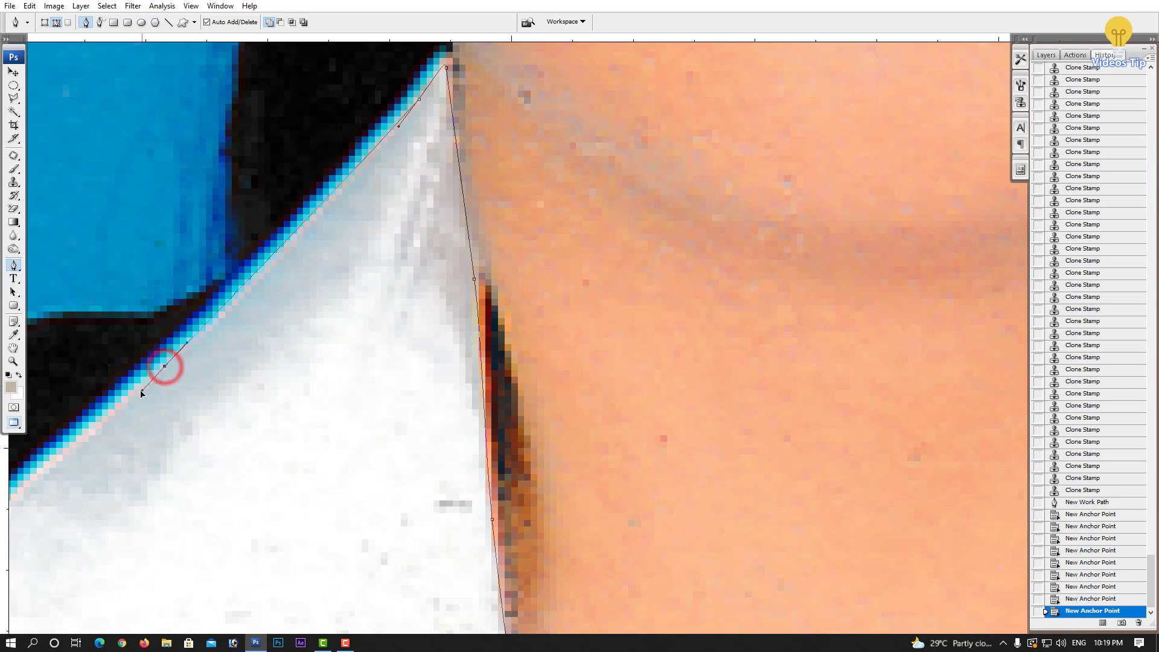
pyautogui.moveTo(179, 381); pyautogui.dragTo(410, 228)
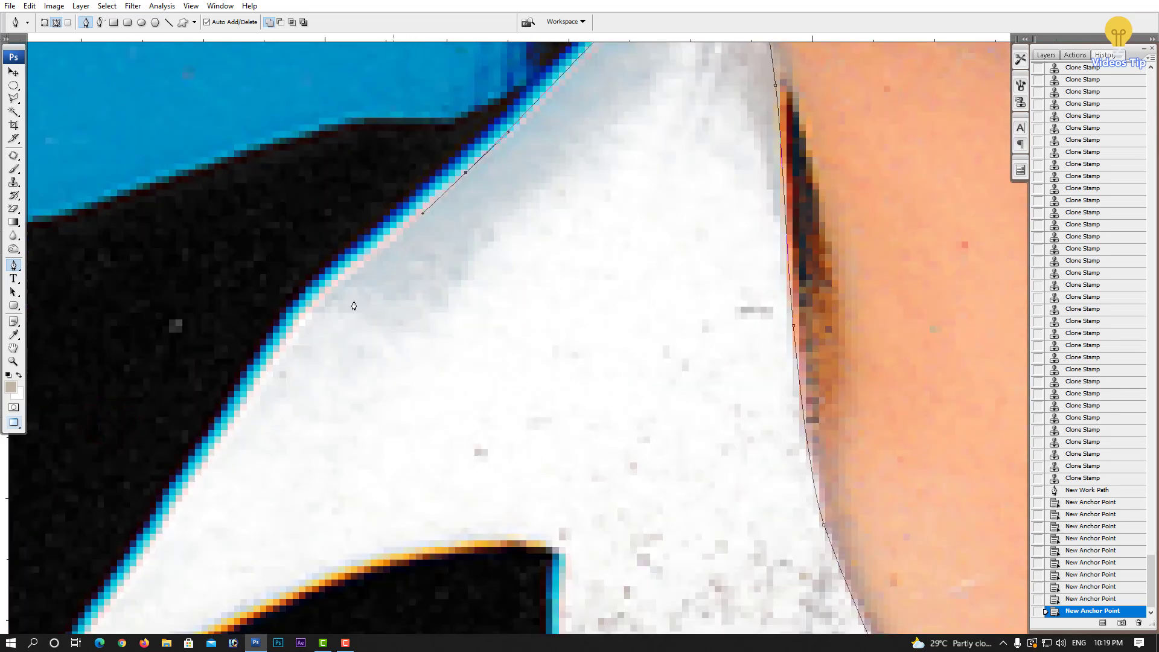
pyautogui.moveTo(243, 400); pyautogui.dragTo(221, 445)
pyautogui.hotkey('ctrl', 'z')
pyautogui.moveTo(268, 369)
pyautogui.mouseDown()
pyautogui.moveTo(225, 440)
pyautogui.moveTo(300, 314)
pyautogui.mouseUp()
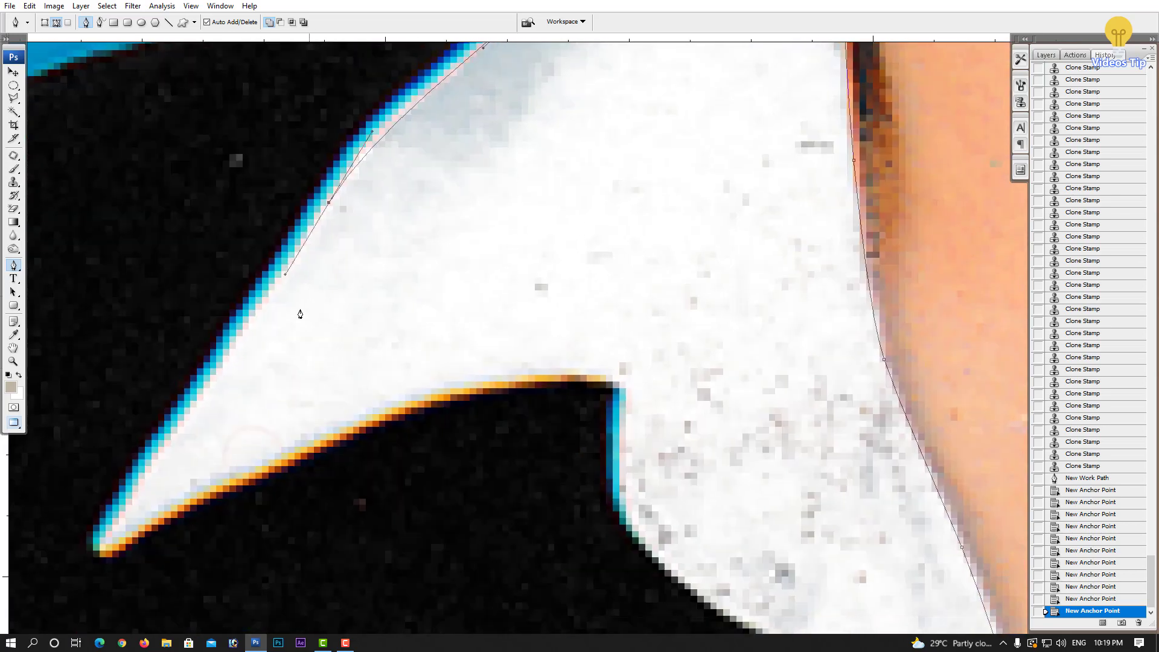
pyautogui.moveTo(193, 410); pyautogui.dragTo(171, 442)
pyautogui.moveTo(130, 528); pyautogui.dragTo(148, 529)
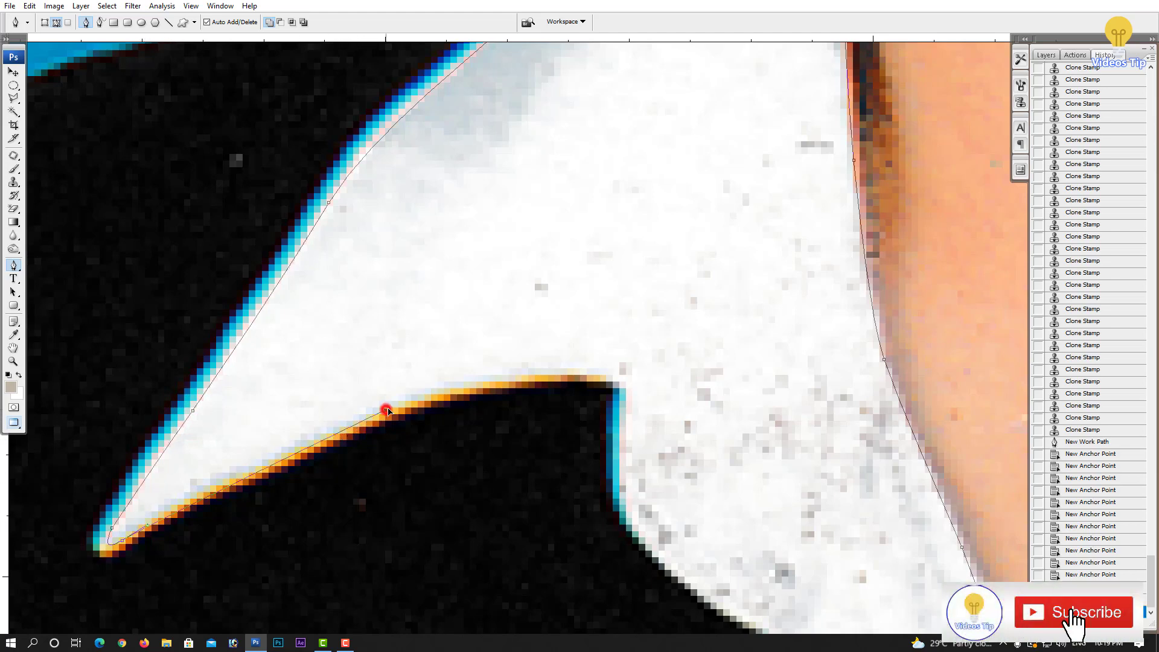
pyautogui.moveTo(386, 410); pyautogui.dragTo(409, 403)
# - Redo the lower collar edge anchors and extend the path to the collar's inner corner
pyautogui.hotkey('ctrl', 'z')
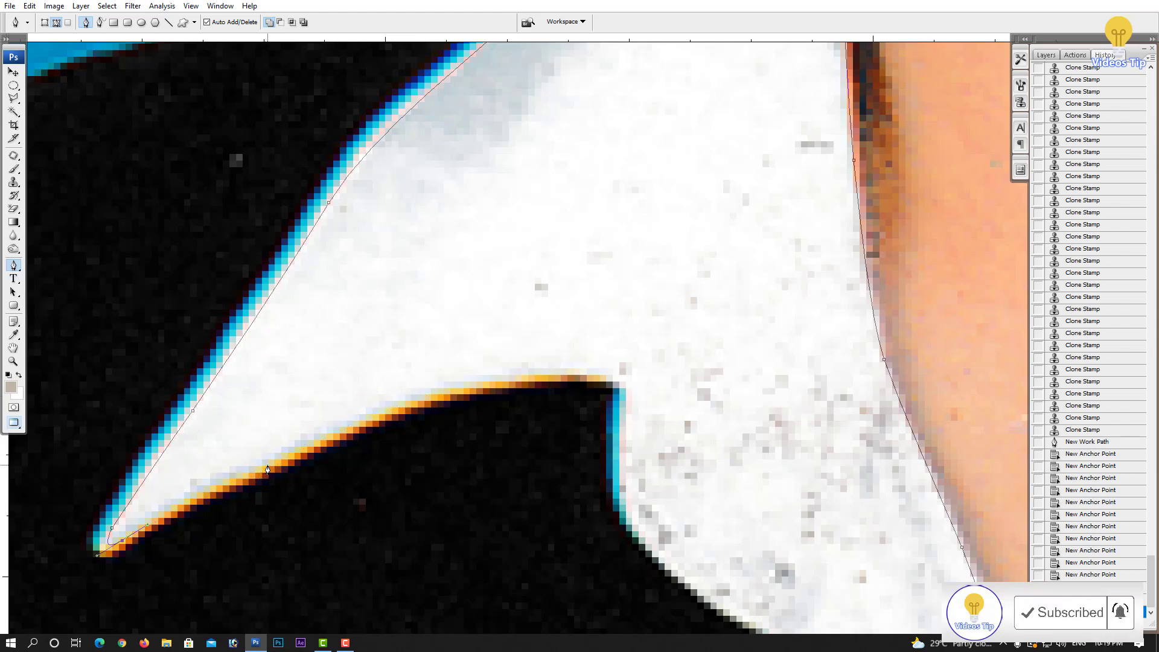
pyautogui.moveTo(268, 469); pyautogui.dragTo(293, 457)
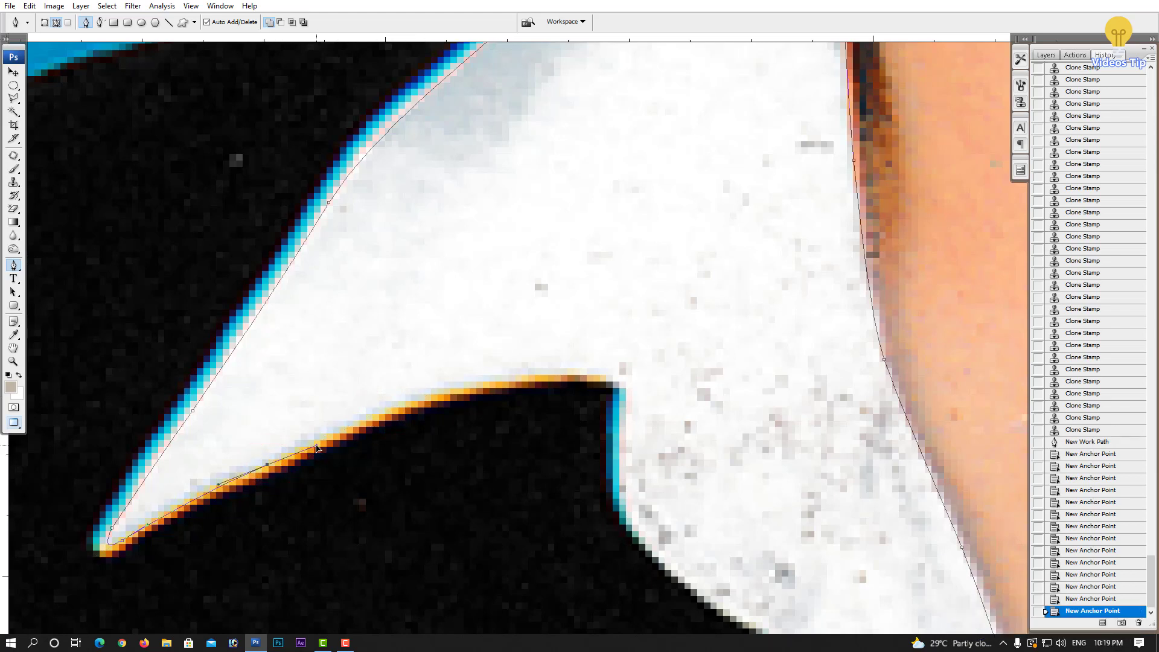
pyautogui.hotkey('ctrl', 'z')
pyautogui.moveTo(209, 487); pyautogui.dragTo(245, 471)
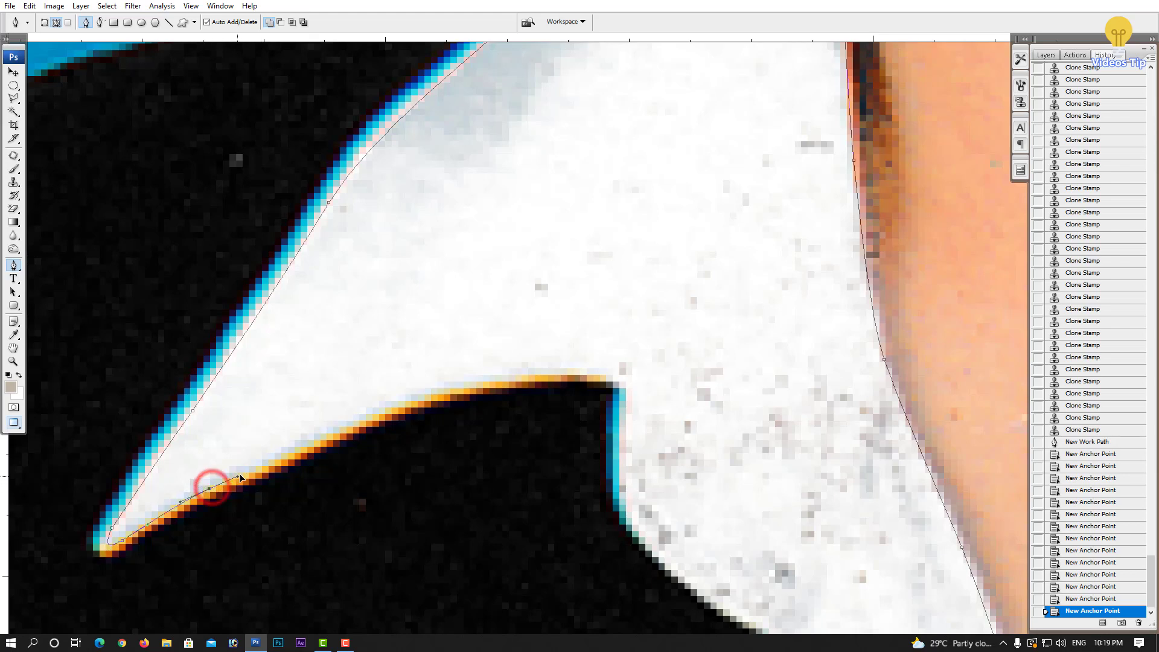
pyautogui.moveTo(374, 414); pyautogui.dragTo(396, 403)
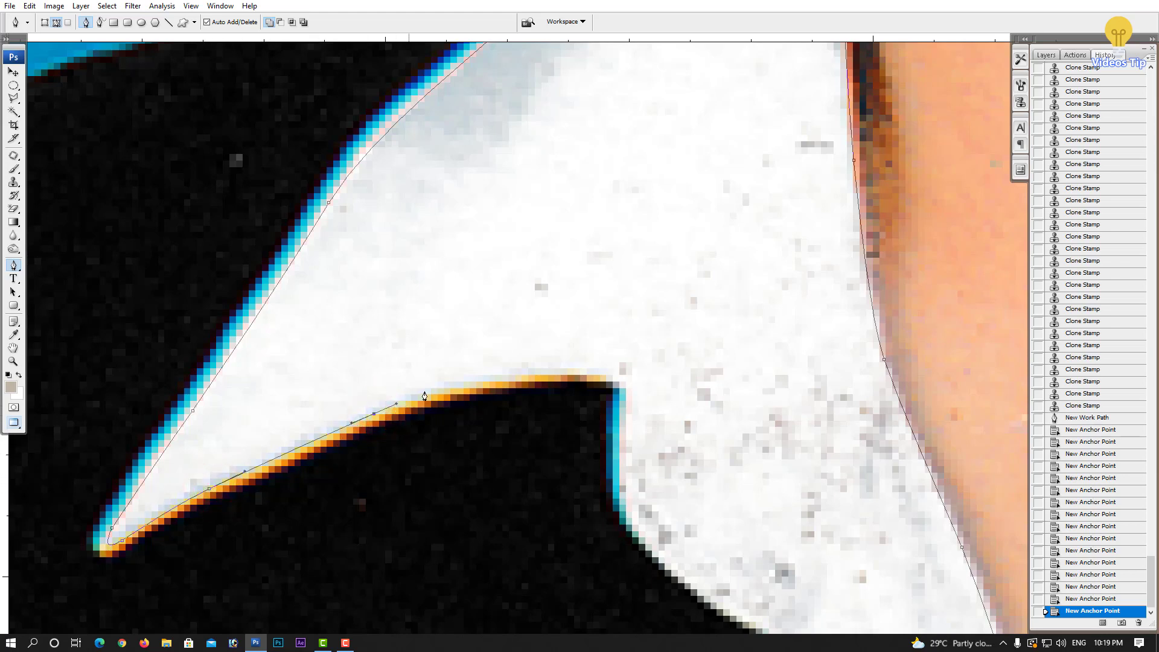
pyautogui.moveTo(512, 376); pyautogui.dragTo(629, 383)
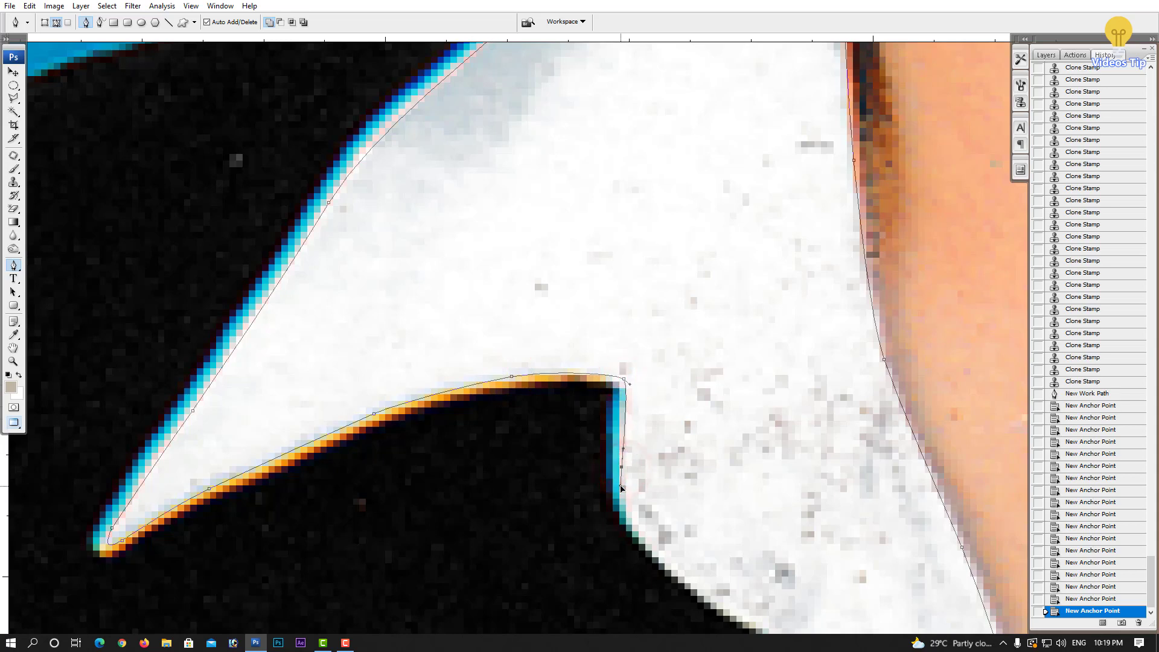
# - Run the path down the diagonal shirt edge and close it at the bottom of the photo
pyautogui.moveTo(657, 554); pyautogui.dragTo(675, 570)
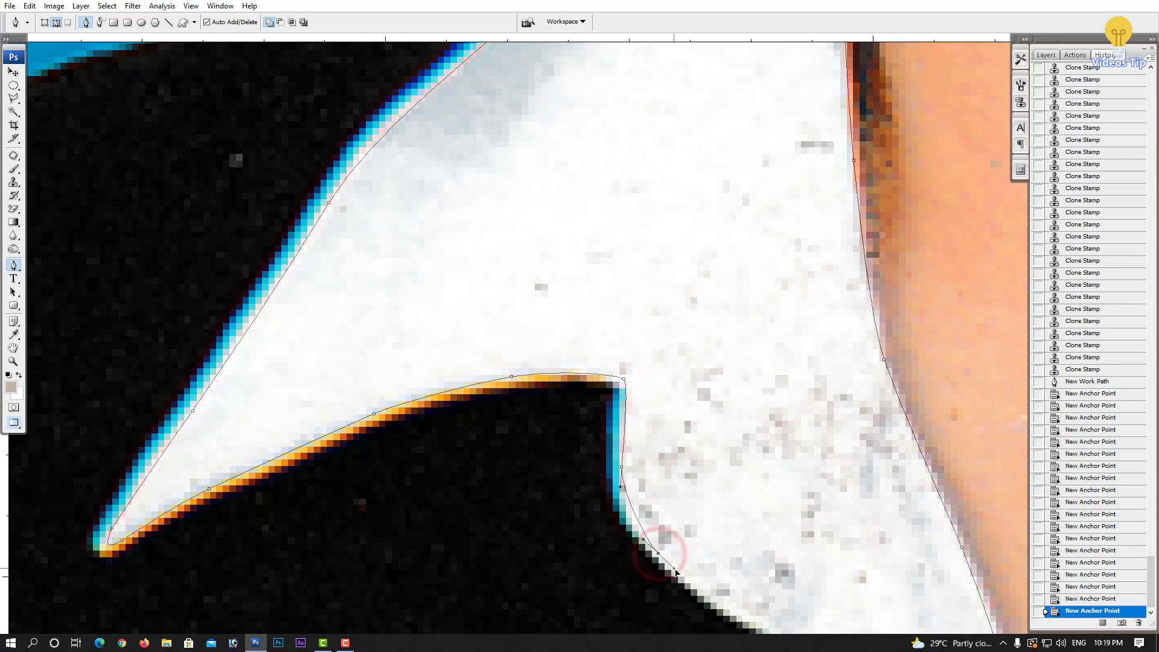
pyautogui.moveTo(583, 457); pyautogui.dragTo(425, 388)
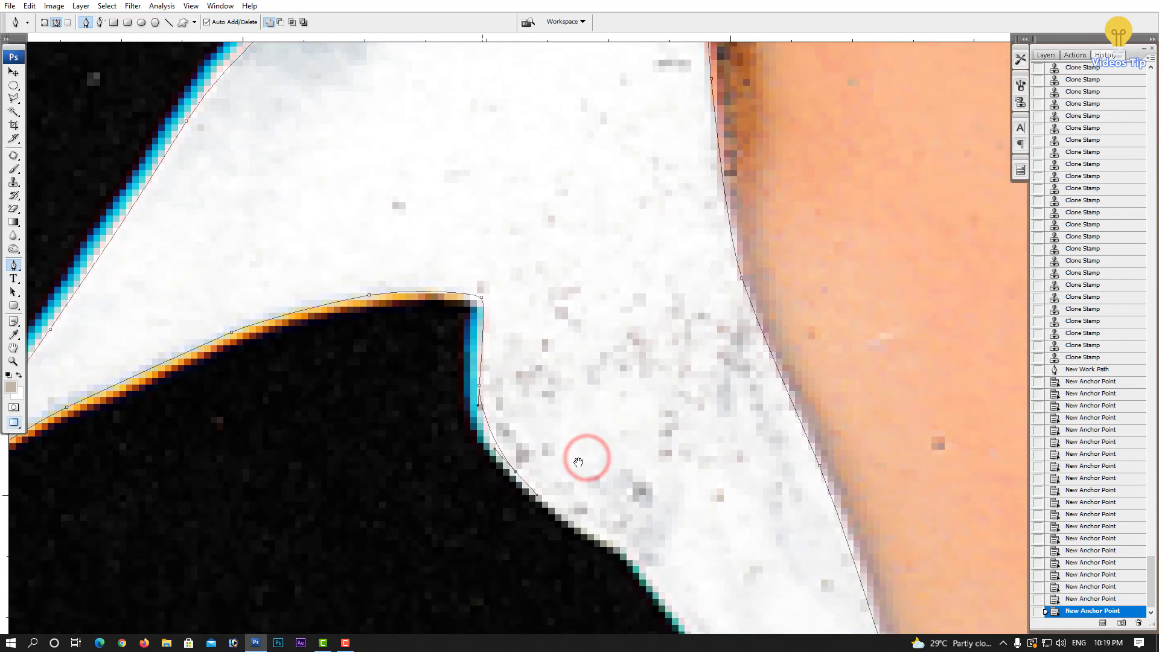
pyautogui.moveTo(652, 552); pyautogui.dragTo(555, 390)
pyautogui.moveTo(479, 382); pyautogui.dragTo(496, 387)
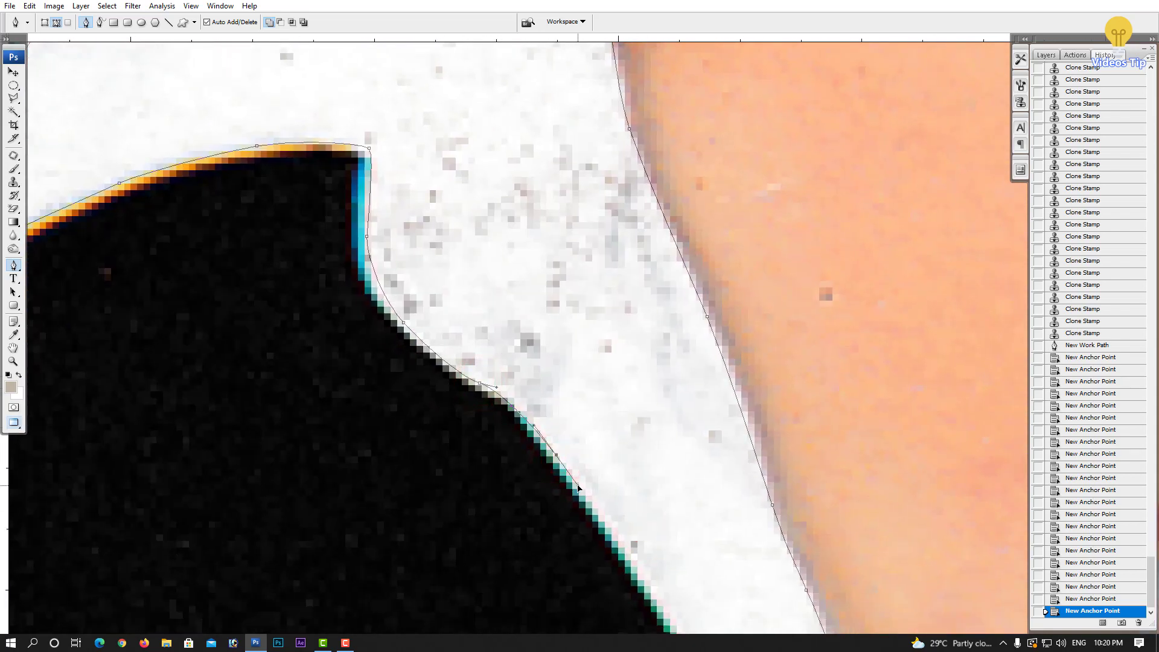
pyautogui.moveTo(555, 450); pyautogui.dragTo(574, 478)
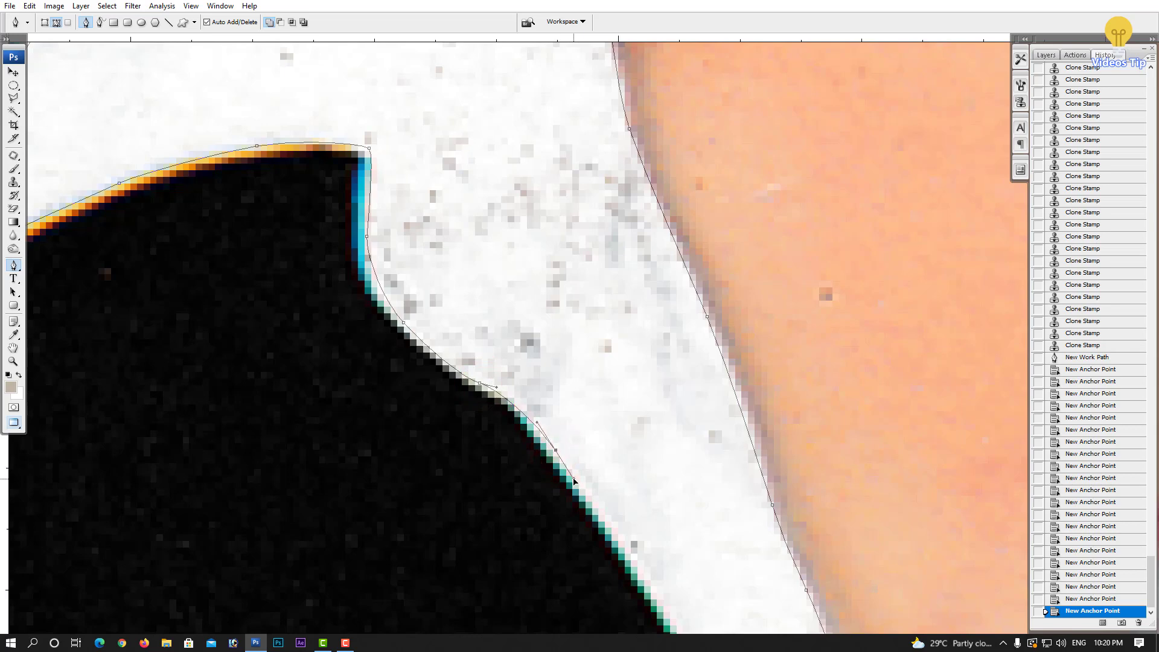
pyautogui.moveTo(691, 633); pyautogui.dragTo(608, 517)
pyautogui.moveTo(581, 488)
pyautogui.mouseDown()
pyautogui.moveTo(606, 530)
pyautogui.moveTo(491, 370)
pyautogui.mouseUp()
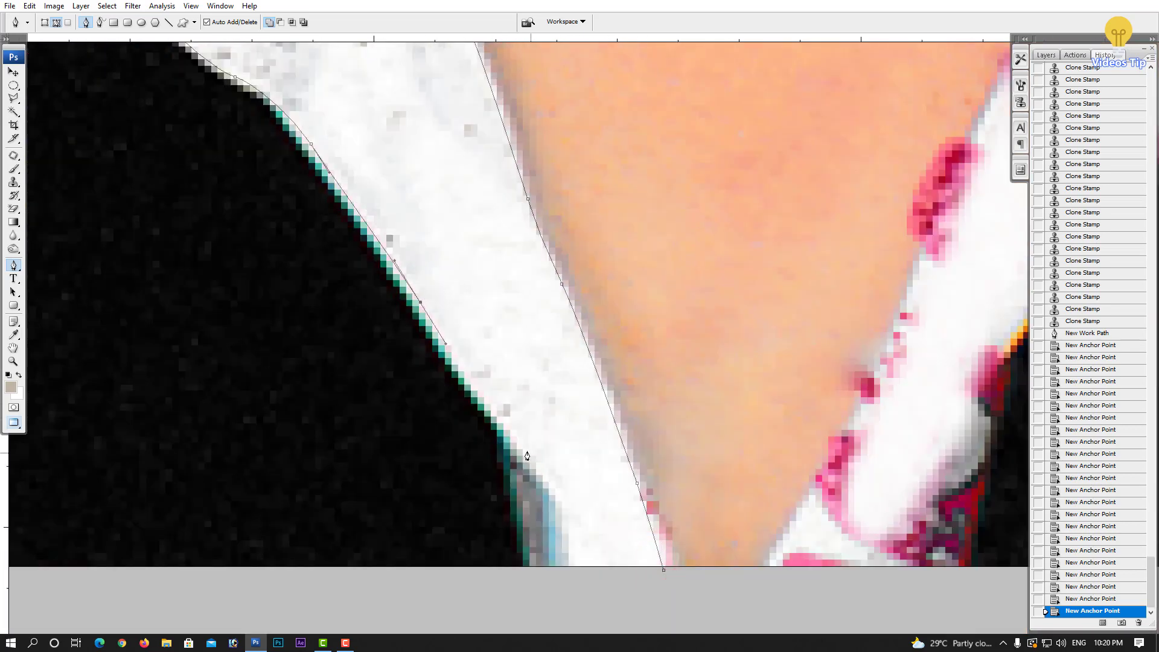
pyautogui.moveTo(525, 454); pyautogui.dragTo(545, 481)
pyautogui.moveTo(577, 568); pyautogui.dragTo(588, 583)
pyautogui.moveTo(664, 592); pyautogui.dragTo(670, 589)
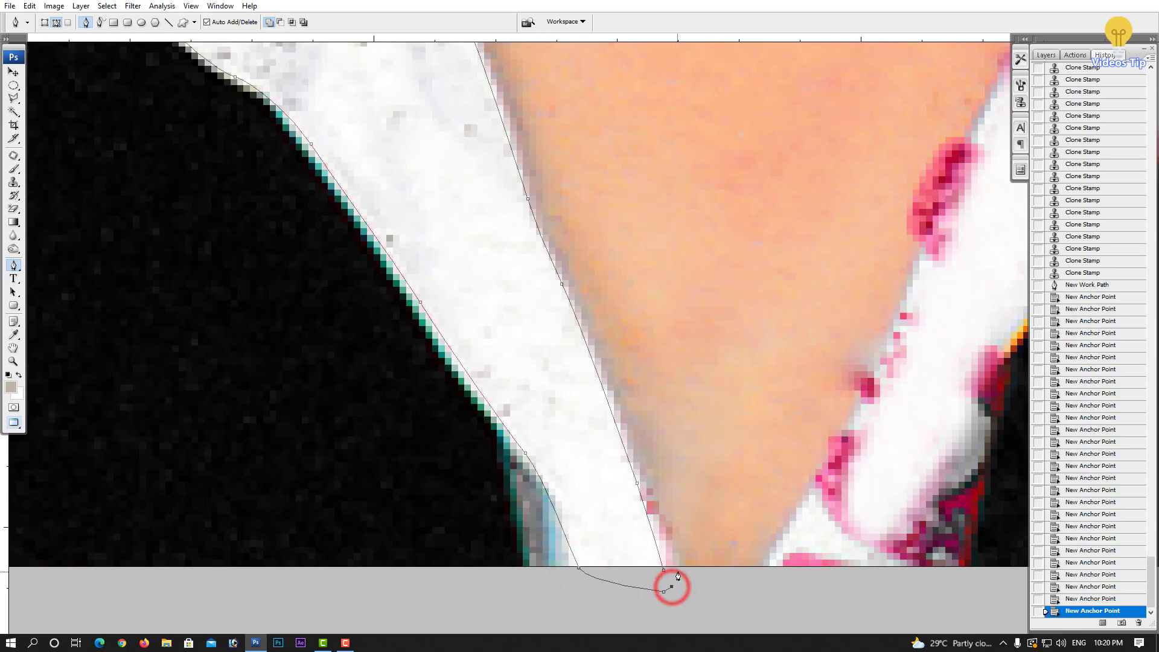
pyautogui.hotkey('ctrl', '-')
pyautogui.hotkey('ctrl', '-')
pyautogui.moveTo(588, 456); pyautogui.dragTo(602, 533)
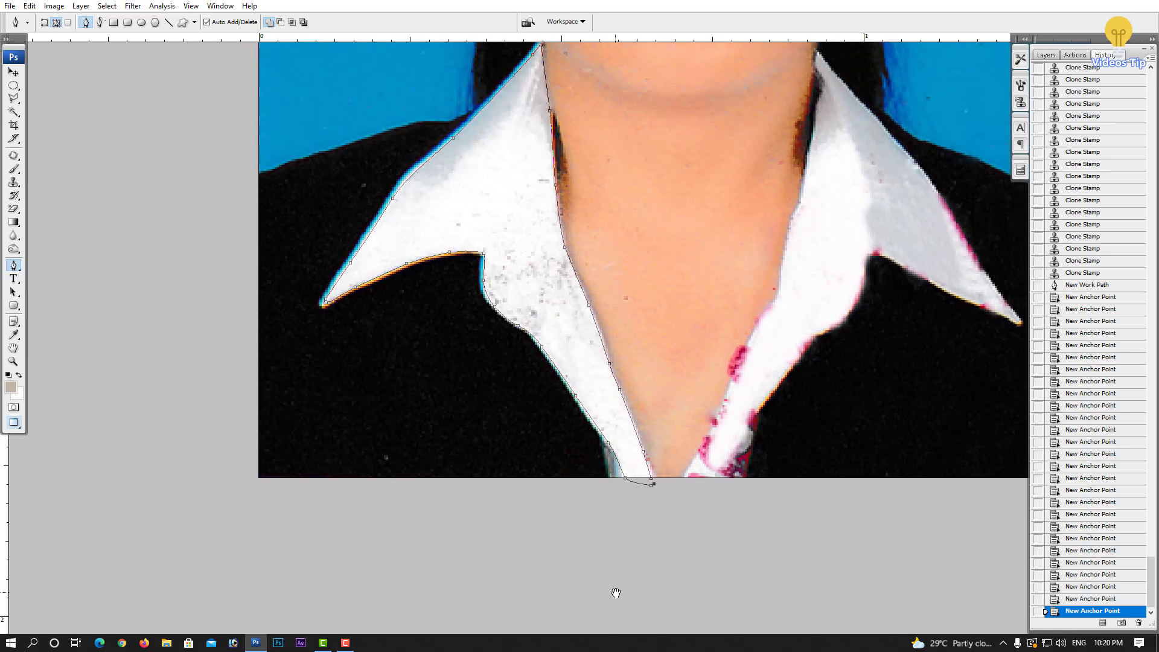
# - Turn the collar path into a selection, copy it to a new layer, and shift it right
pyautogui.hotkey('ctrl', 'Return')
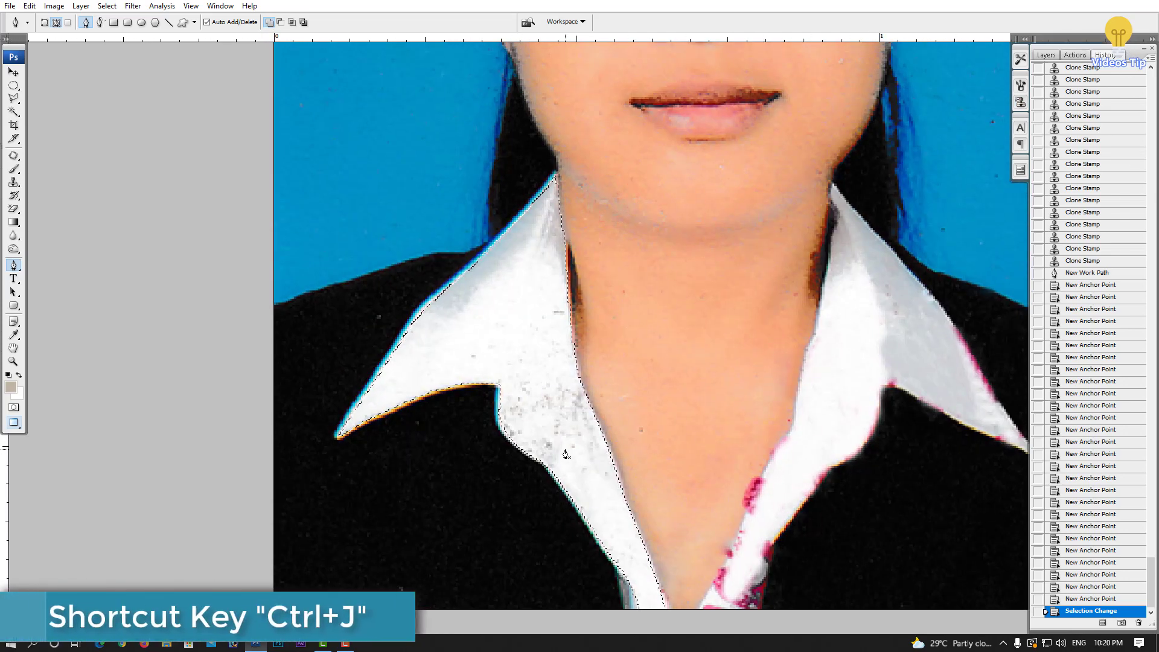
pyautogui.hotkey('ctrl', 'j')
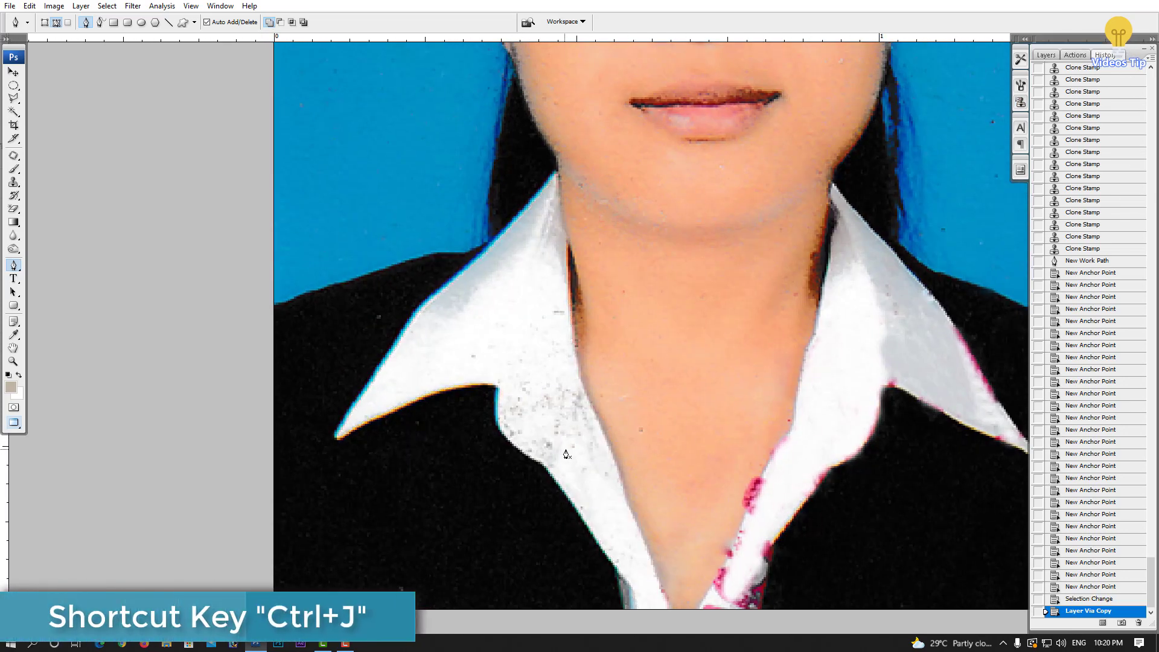
pyautogui.hotkey('ctrl', '-')
pyautogui.moveTo(725, 373); pyautogui.dragTo(631, 344)
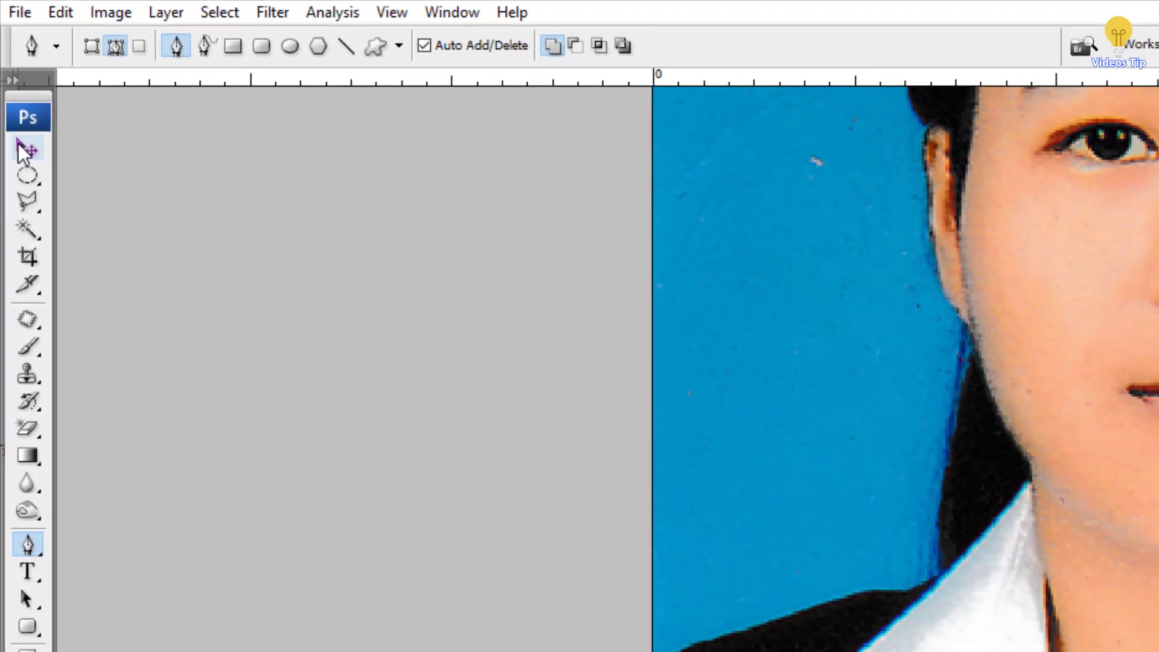
pyautogui.click(20, 156)
pyautogui.moveTo(468, 345); pyautogui.dragTo(645, 326)
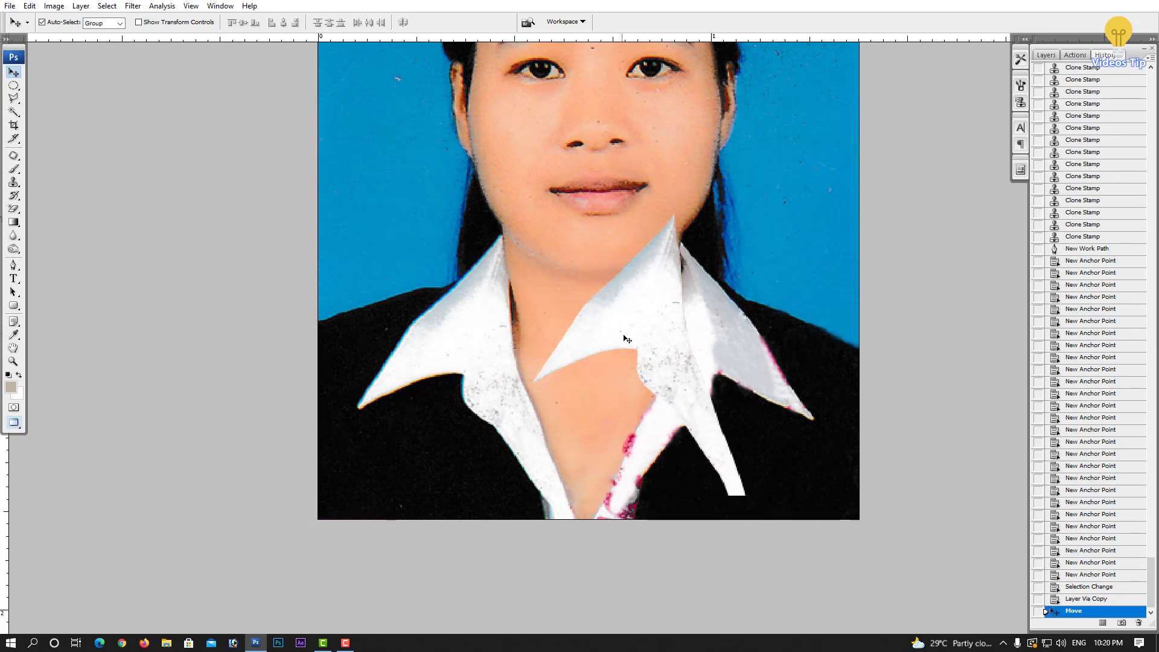
# - Flip the collar copy horizontally, rotate it about 2.8°, and nudge it onto the right collar
pyautogui.hotkey('ctrl', 't')
pyautogui.rightClick(658, 283)
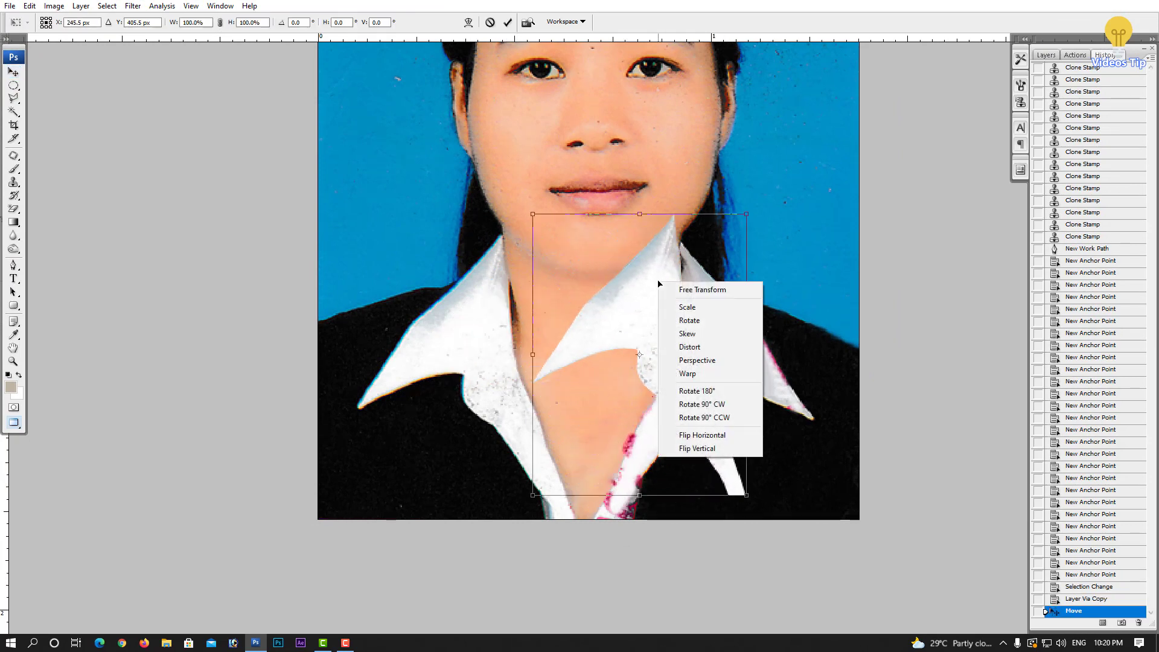
pyautogui.click(702, 435)
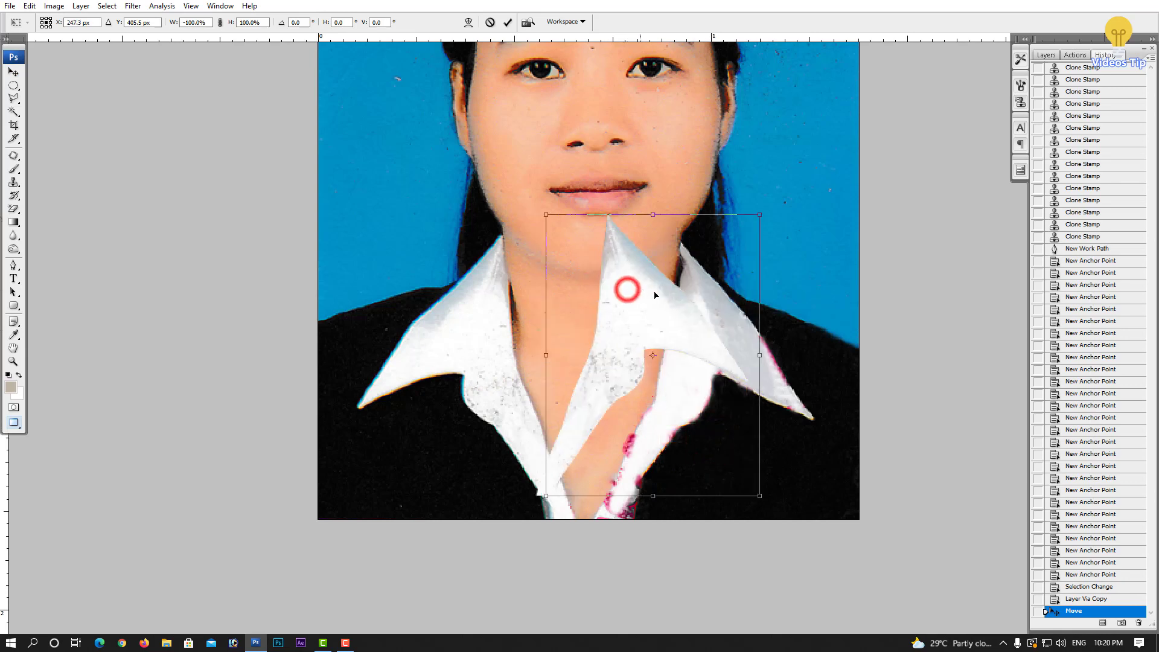
pyautogui.moveTo(628, 288); pyautogui.dragTo(699, 322)
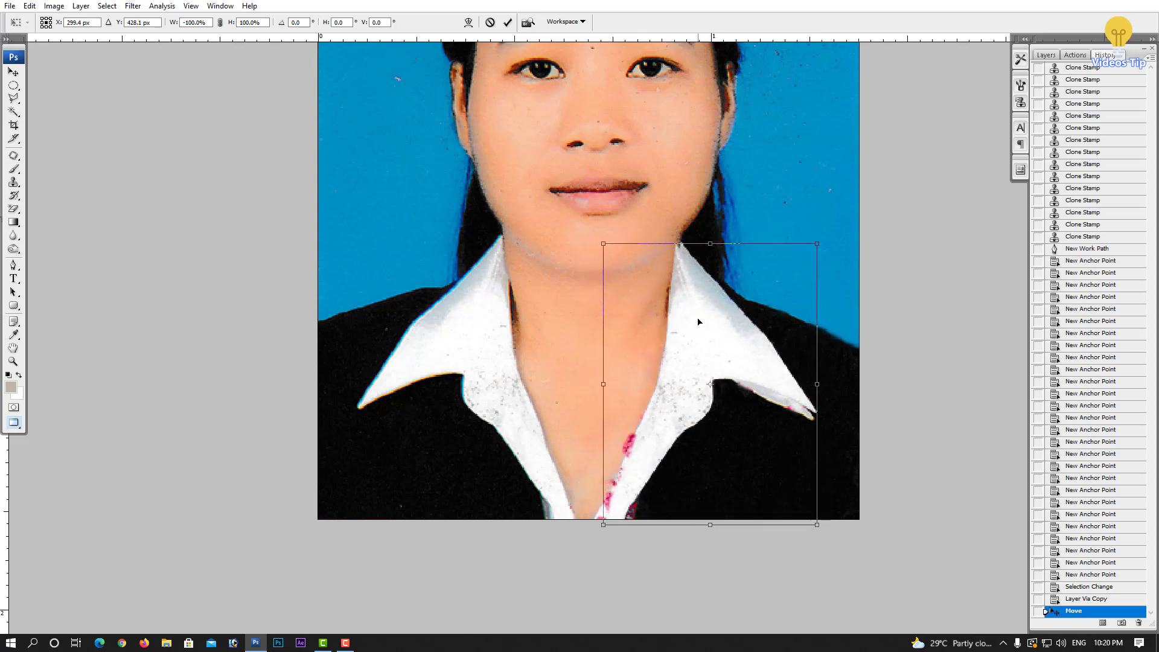
pyautogui.moveTo(837, 360); pyautogui.dragTo(841, 366)
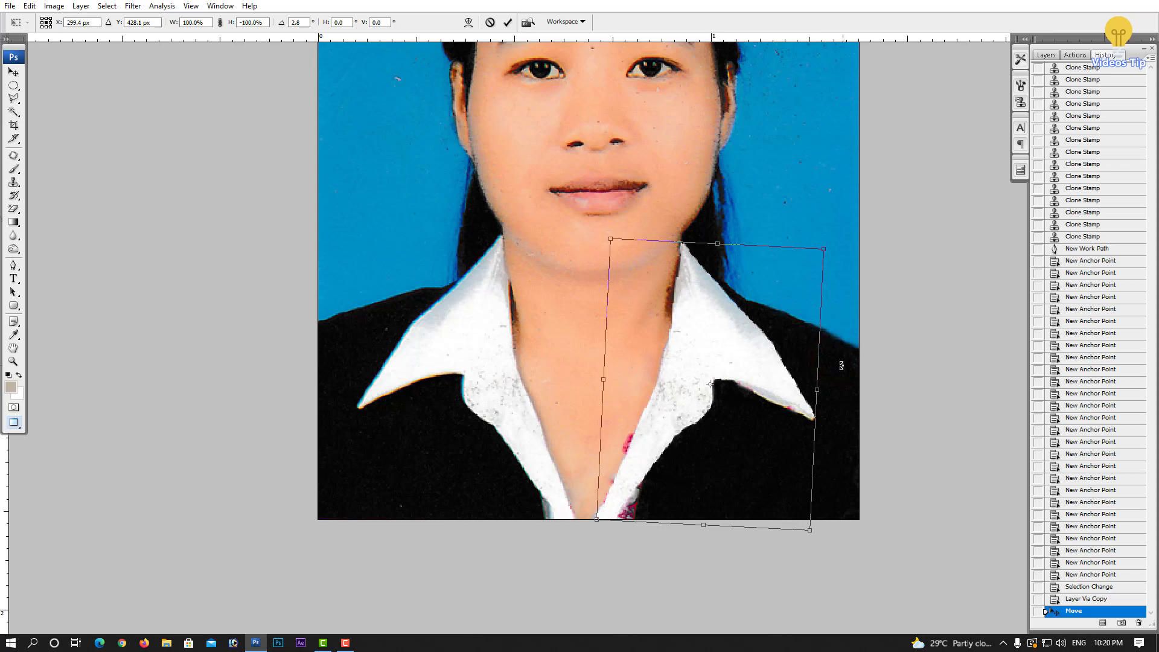
pyautogui.moveTo(729, 354); pyautogui.dragTo(729, 361)
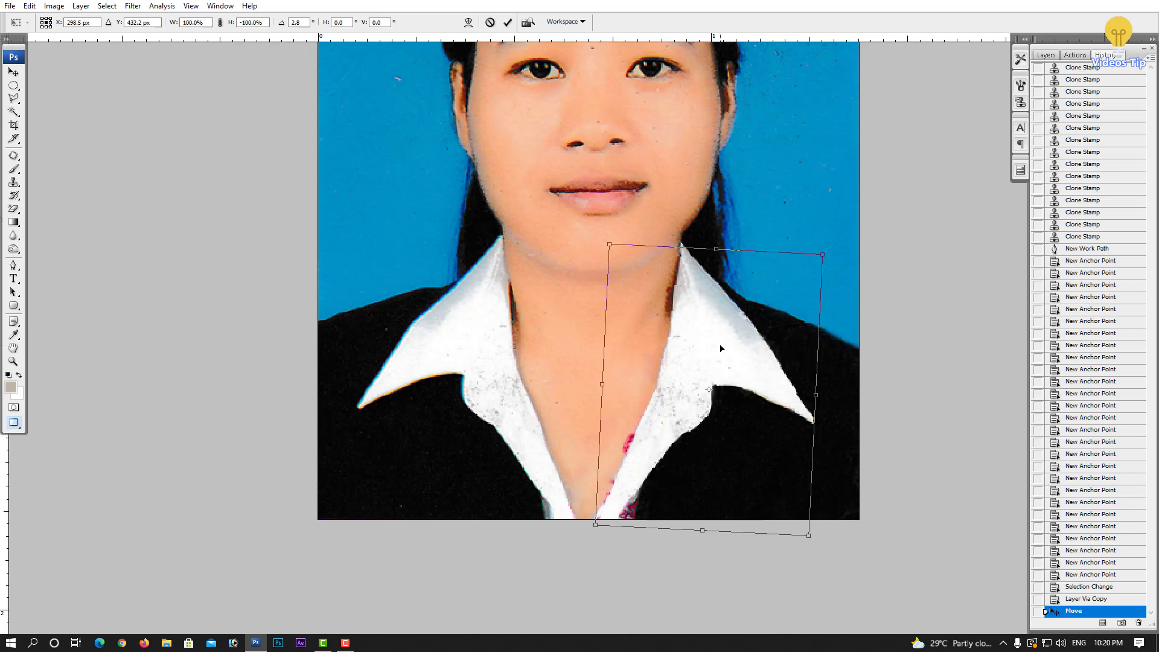
pyautogui.moveTo(720, 354); pyautogui.dragTo(720, 346)
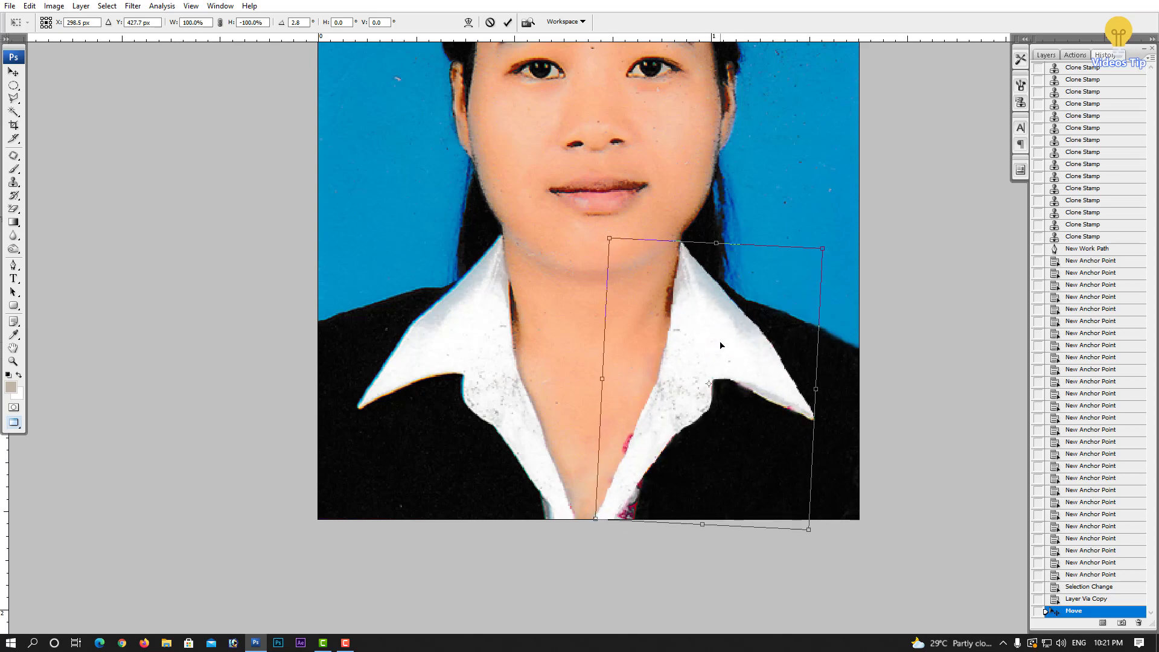
pyautogui.scroll(-1, 720, 346)
pyautogui.scroll(-1, 720, 345)
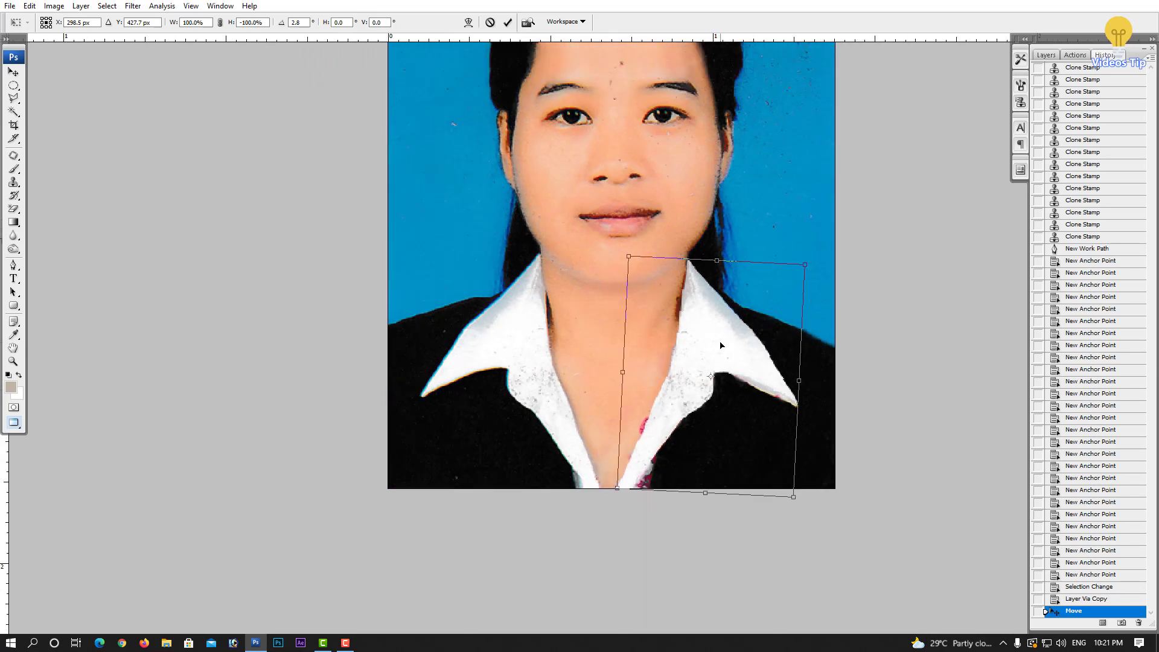
pyautogui.moveTo(720, 345); pyautogui.dragTo(720, 346)
# - Commit the transform, make the Background layer active, and pick the Clone Stamp
pyautogui.press('Return')
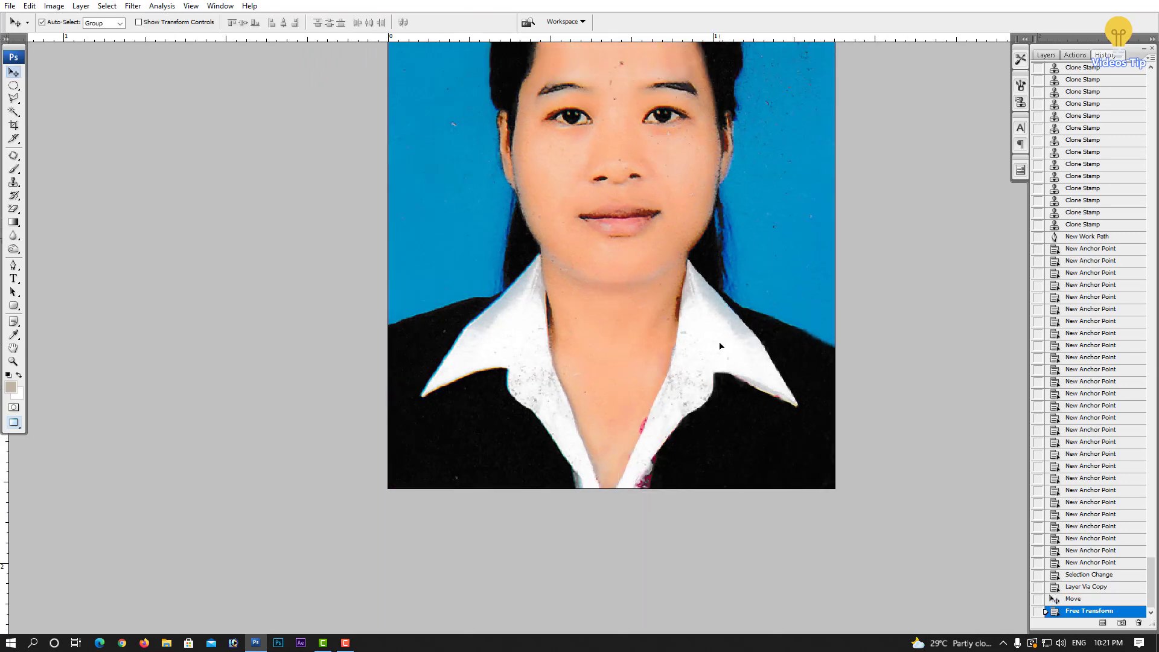
pyautogui.scroll(2, 728, 329)
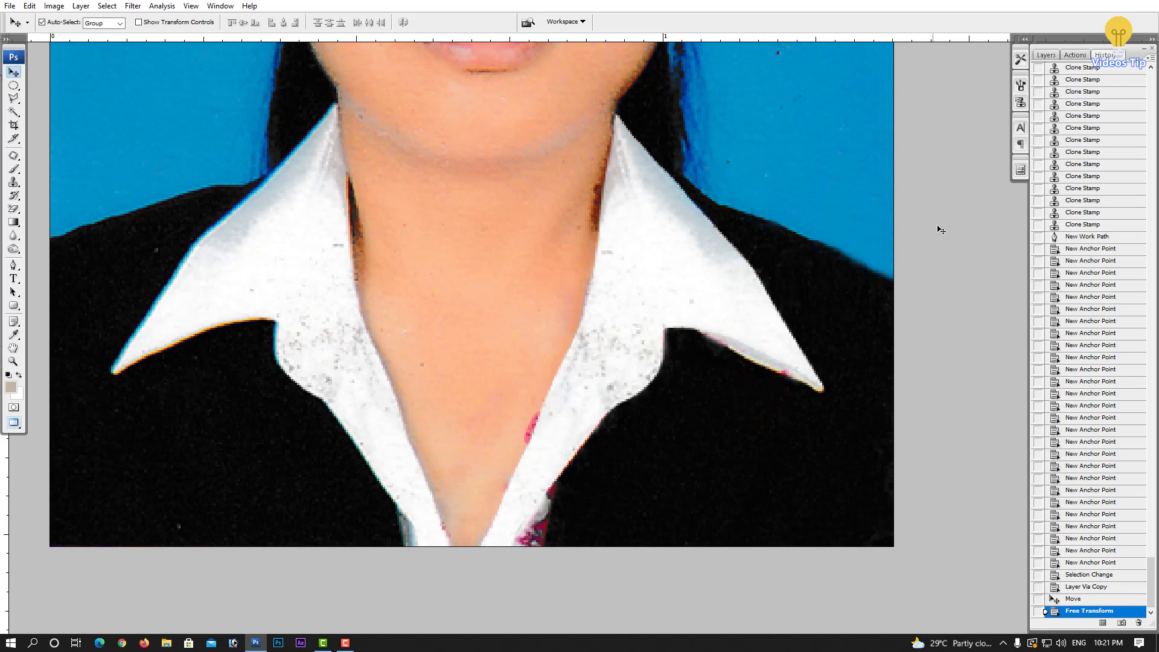
pyautogui.click(1047, 55)
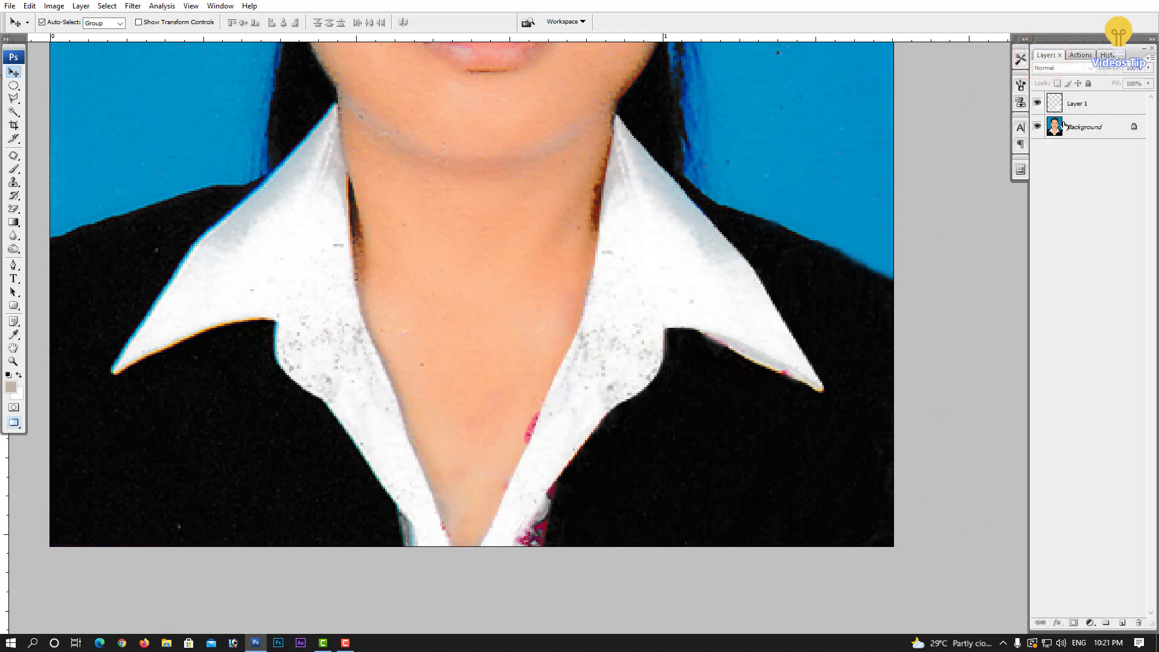
pyautogui.click(1084, 128)
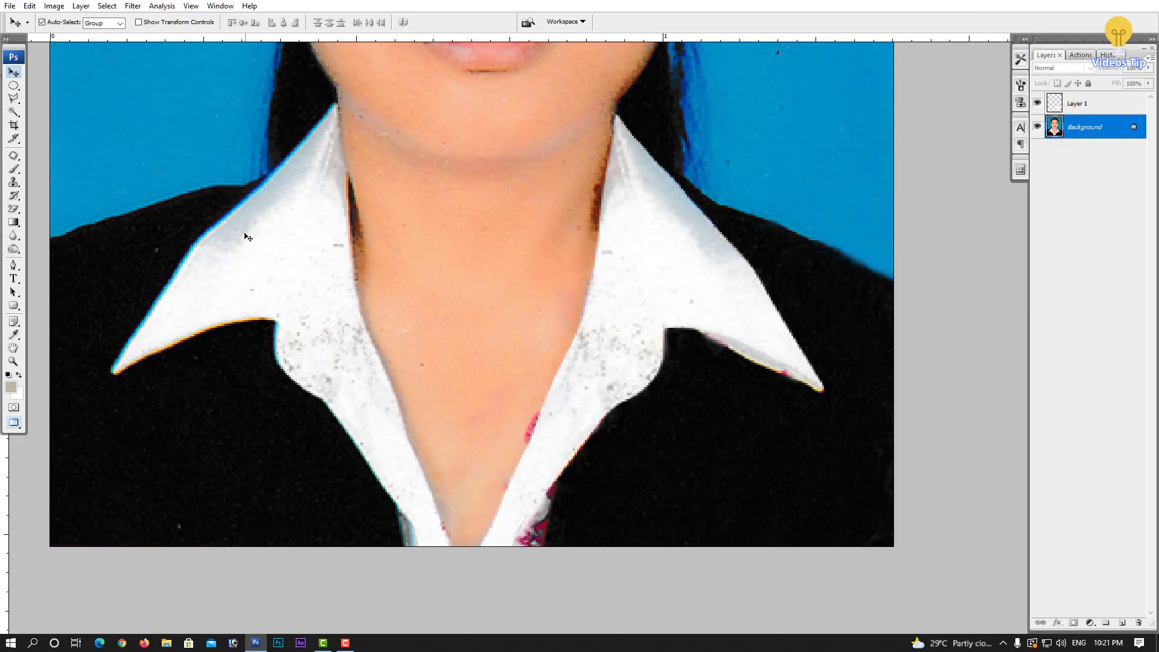
pyautogui.click(14, 183)
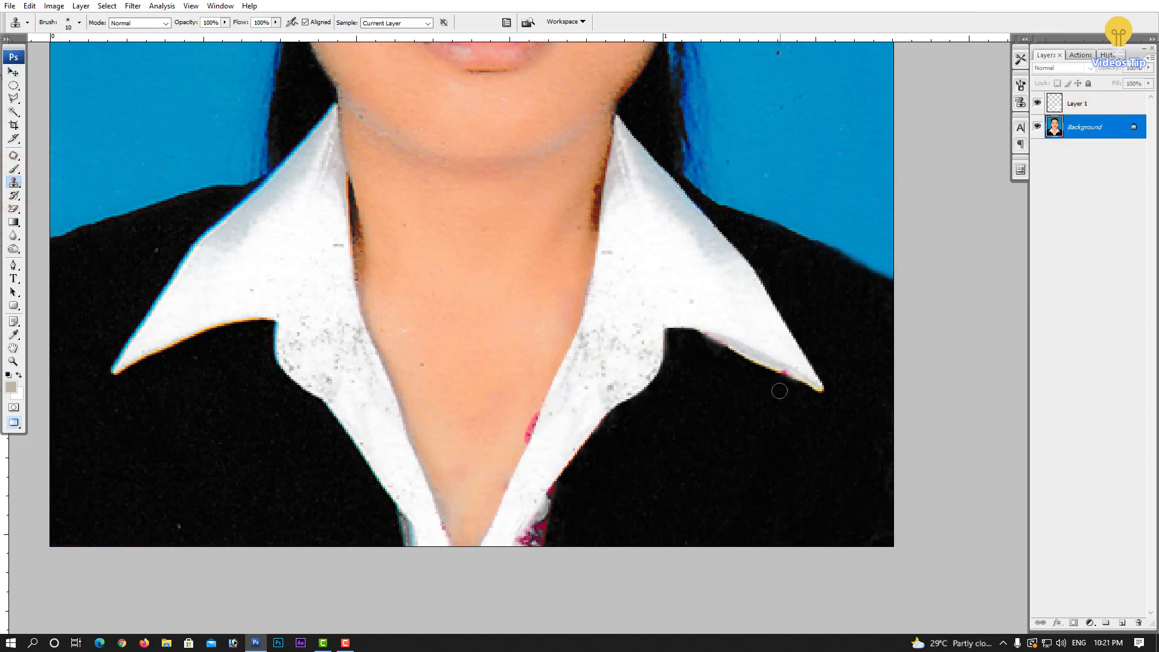
# - Clone dark jacket with a size 25 brush over the coloured fringe along the collar's lower edge
pyautogui.scroll(1, 779, 391)
pyautogui.scroll(1, 785, 392)
pyautogui.scroll(1, 796, 398)
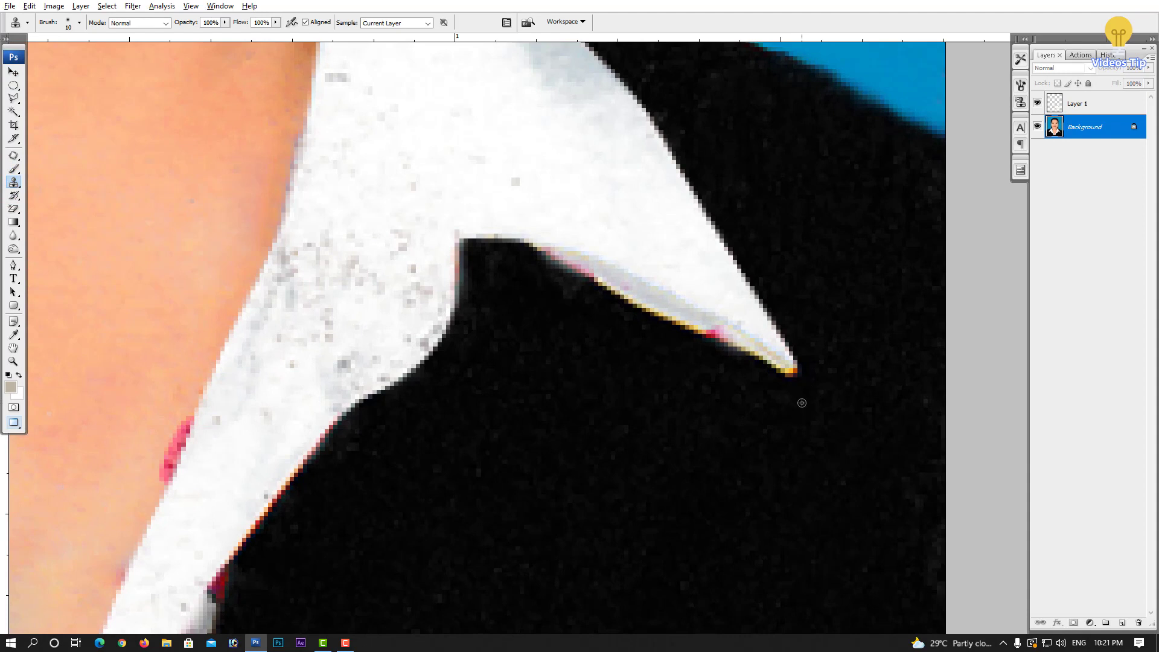
pyautogui.keyDown('alt'); pyautogui.click(801, 402); pyautogui.keyUp('alt')
pyautogui.press(']')
pyautogui.press(']')
pyautogui.press(']')
pyautogui.click(794, 400)
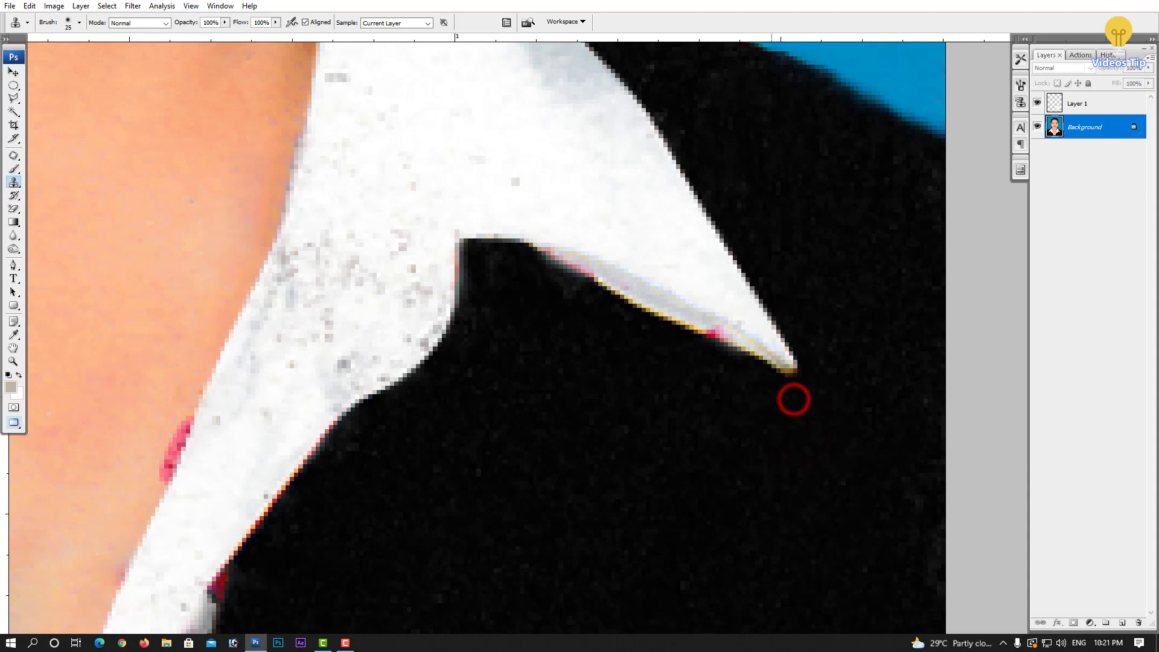
pyautogui.moveTo(794, 399)
pyautogui.mouseDown()
pyautogui.moveTo(554, 273)
pyautogui.moveTo(736, 350)
pyautogui.mouseUp()
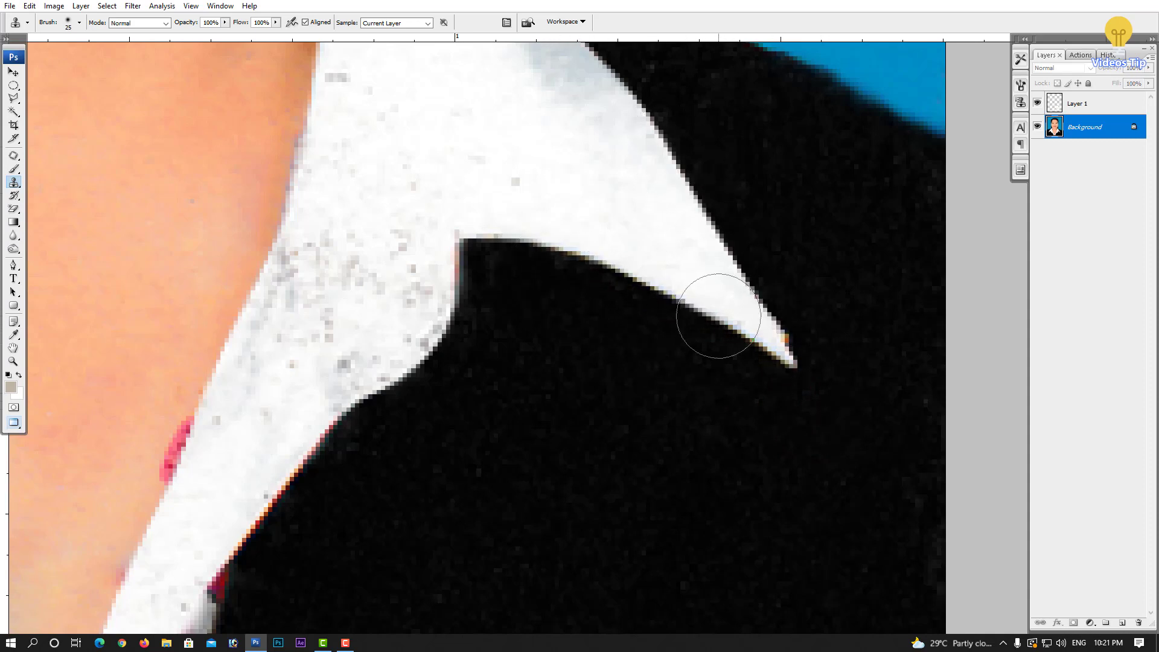
pyautogui.scroll(-2, 718, 315)
pyautogui.scroll(-1, 660, 364)
pyautogui.scroll(-1, 652, 359)
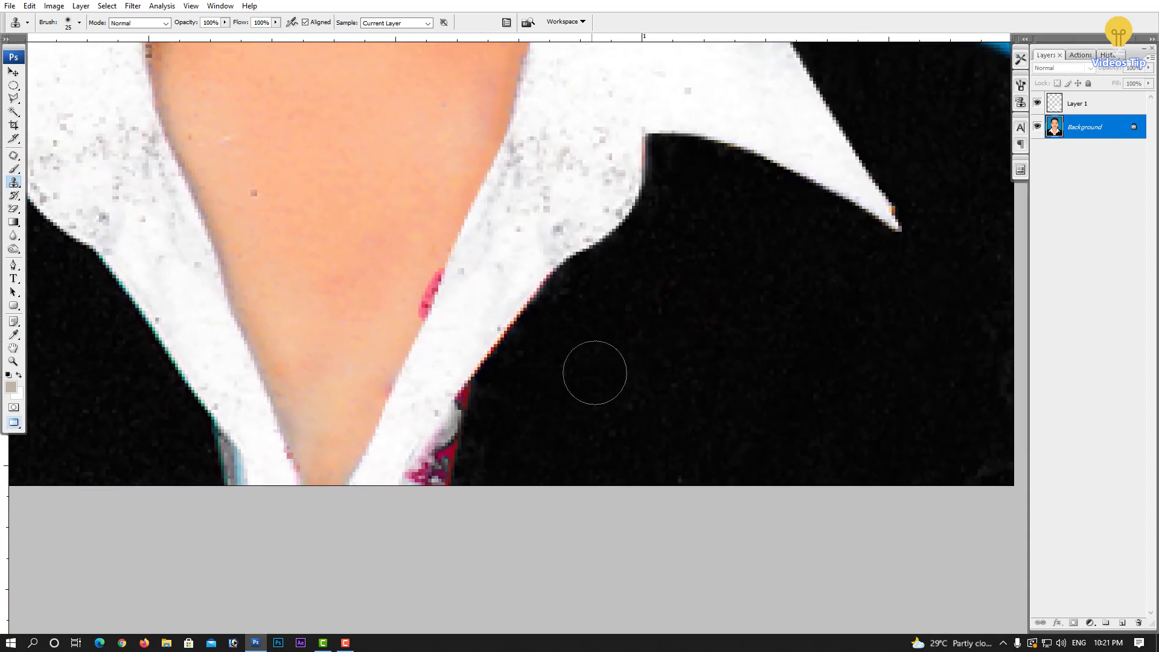
pyautogui.moveTo(528, 391)
pyautogui.mouseDown()
pyautogui.moveTo(492, 398)
pyautogui.moveTo(435, 468)
pyautogui.moveTo(492, 396)
pyautogui.moveTo(414, 471)
pyautogui.moveTo(427, 466)
pyautogui.mouseUp()
pyautogui.click(504, 416)
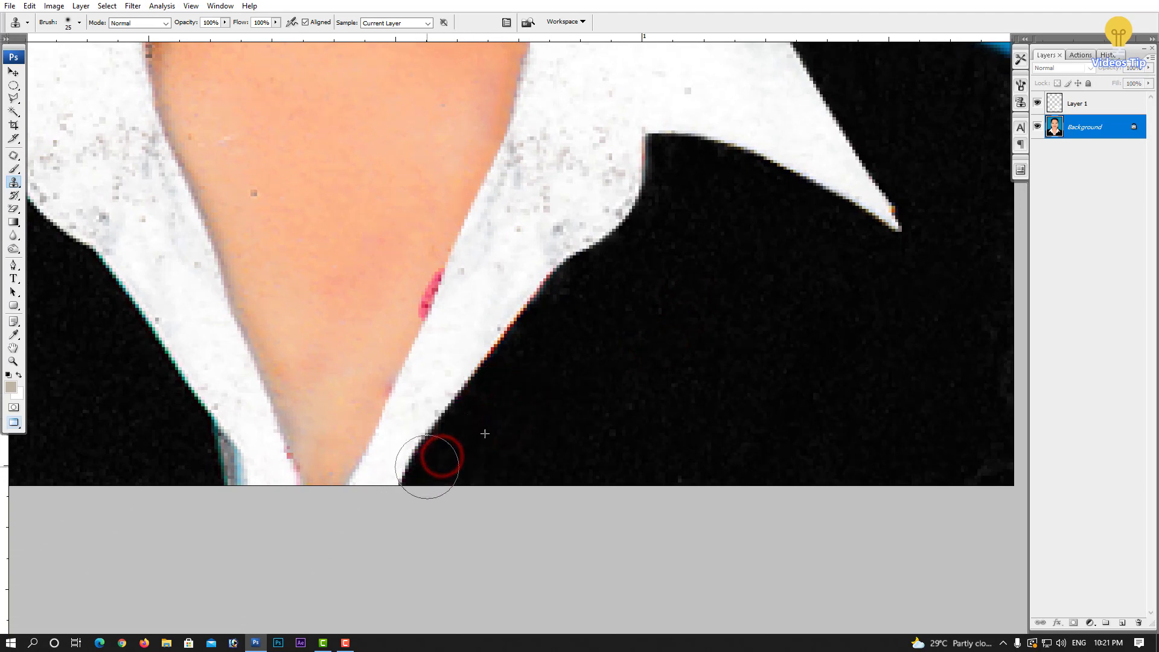
pyautogui.moveTo(517, 362)
pyautogui.mouseDown()
pyautogui.moveTo(610, 266)
pyautogui.moveTo(762, 321)
pyautogui.mouseUp()
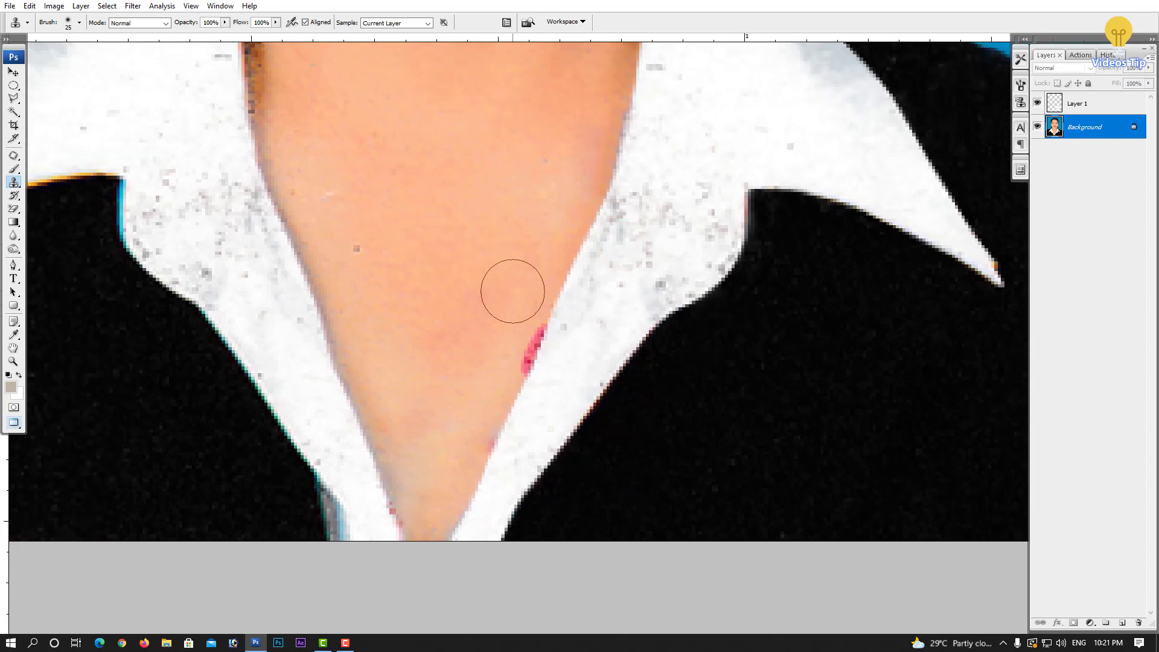
# - Clone neck skin over the pink and dark brown fringe along the neck edge
pyautogui.keyDown('alt'); pyautogui.click(495, 299); pyautogui.keyUp('alt')
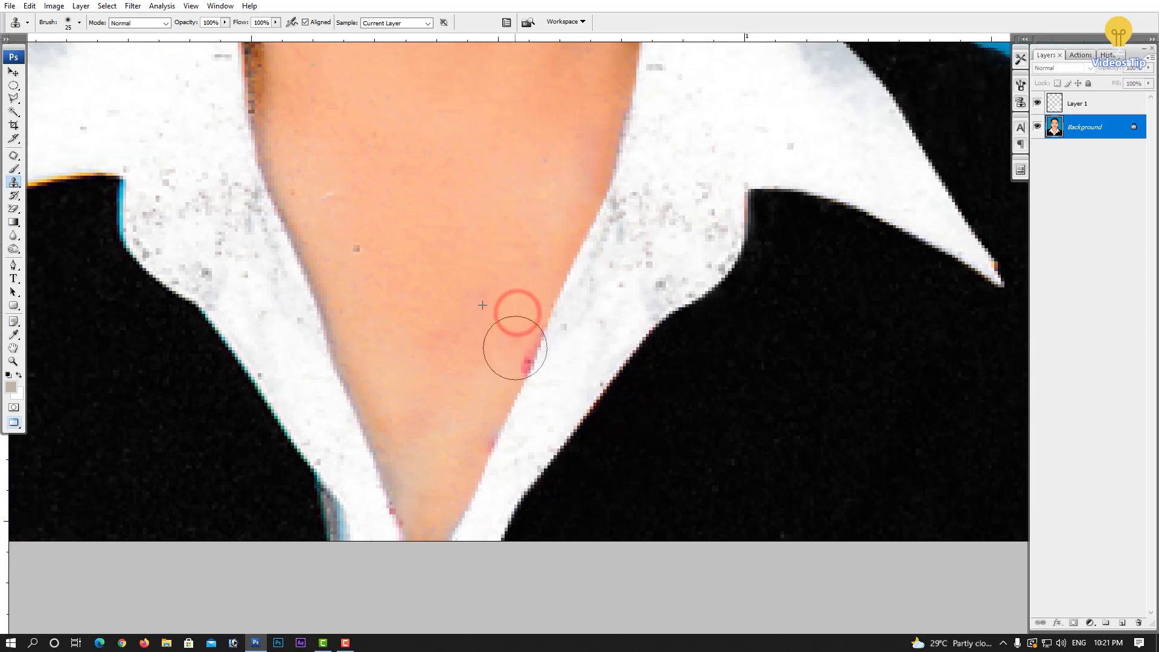
pyautogui.moveTo(502, 344); pyautogui.dragTo(522, 332)
pyautogui.keyDown('alt'); pyautogui.click(487, 328); pyautogui.keyUp('alt')
pyautogui.moveTo(491, 393)
pyautogui.mouseDown()
pyautogui.moveTo(491, 417)
pyautogui.moveTo(434, 373)
pyautogui.mouseUp()
pyautogui.scroll(3, 458, 356)
pyautogui.scroll(3, 489, 332)
pyautogui.scroll(1, 507, 338)
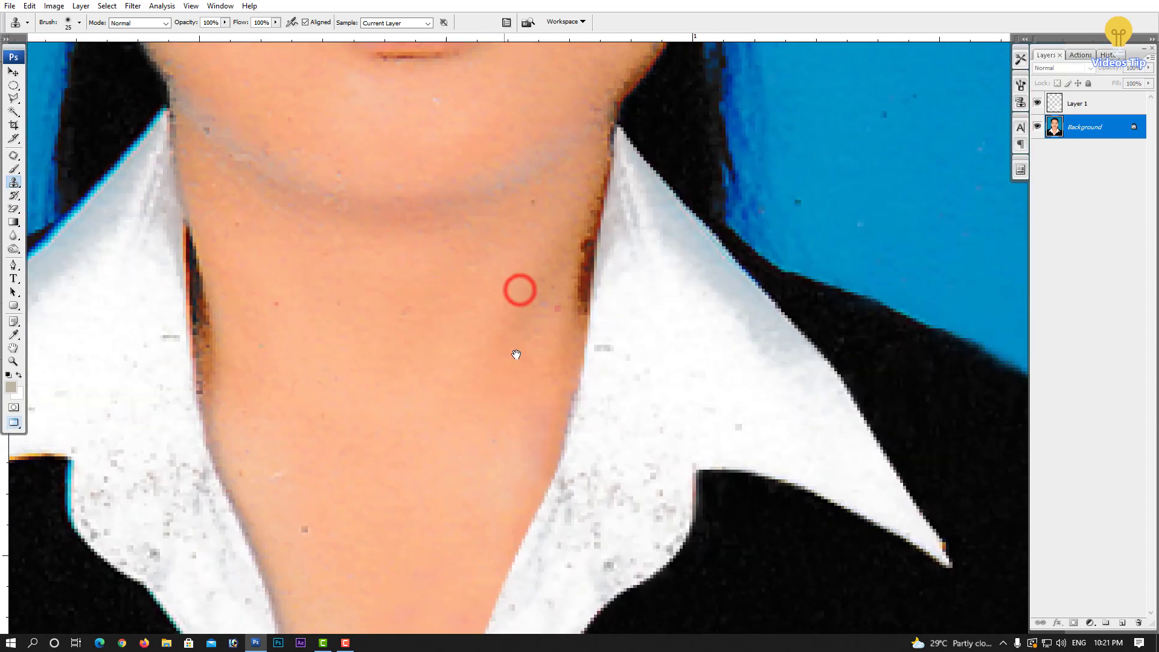
pyautogui.keyDown('alt'); pyautogui.click(544, 339); pyautogui.keyUp('alt')
pyautogui.moveTo(567, 310); pyautogui.dragTo(556, 205)
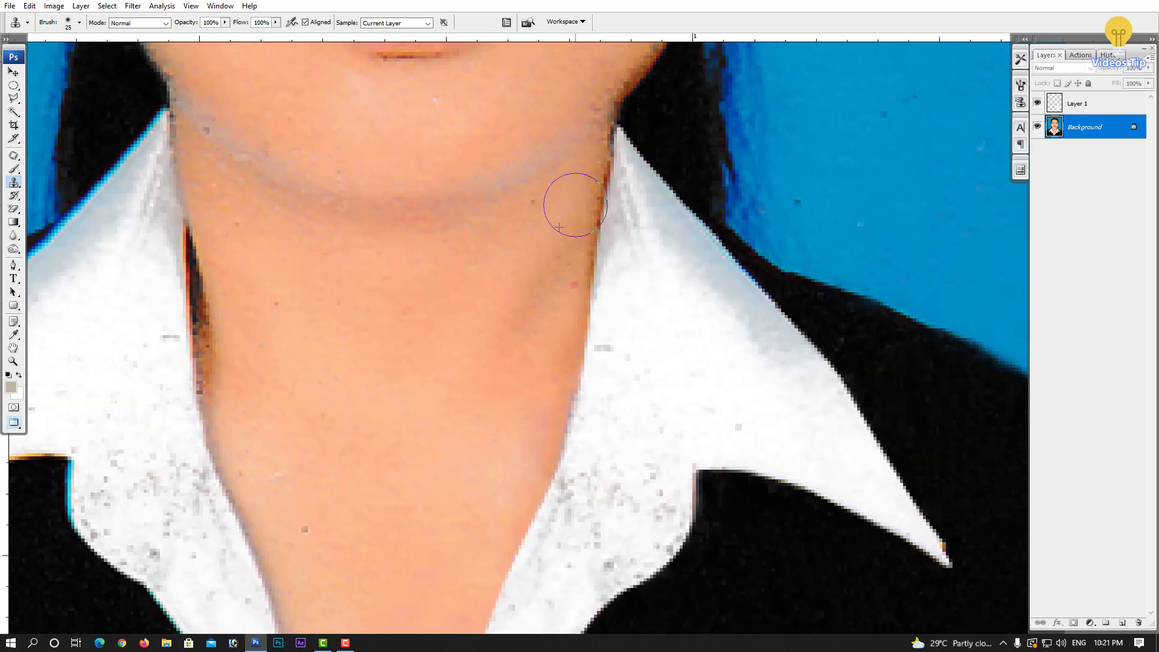
pyautogui.scroll(-3, 549, 241)
pyautogui.scroll(-1, 546, 278)
pyautogui.scroll(-1, 548, 290)
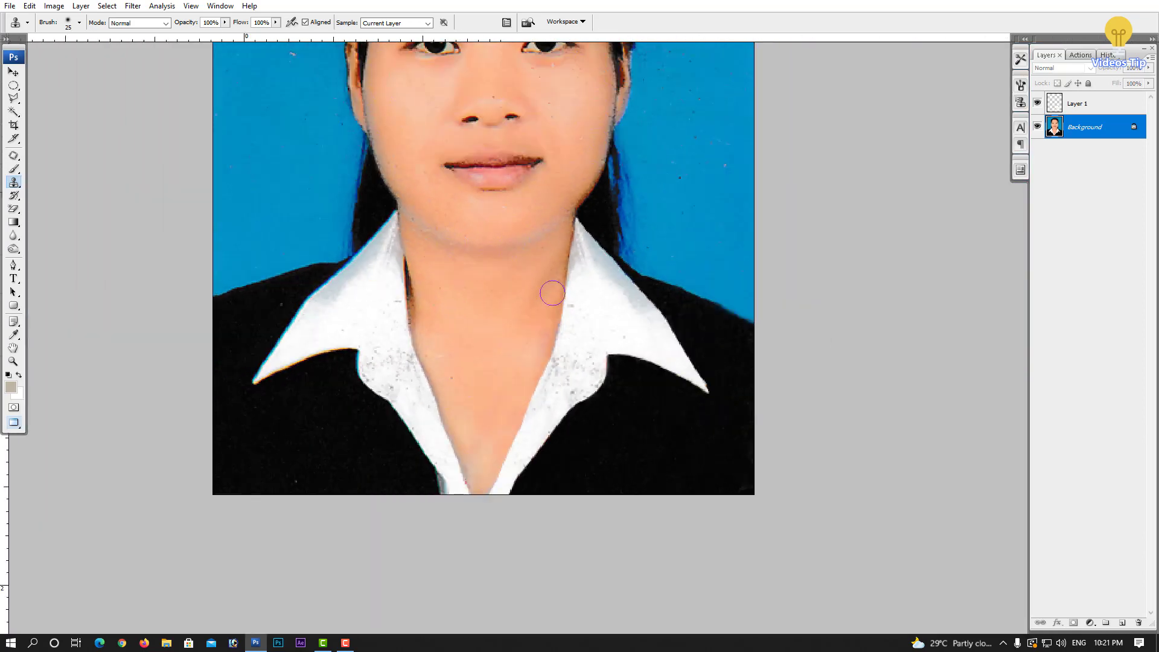
pyautogui.scroll(-1, 551, 292)
pyautogui.scroll(-1, 449, 307)
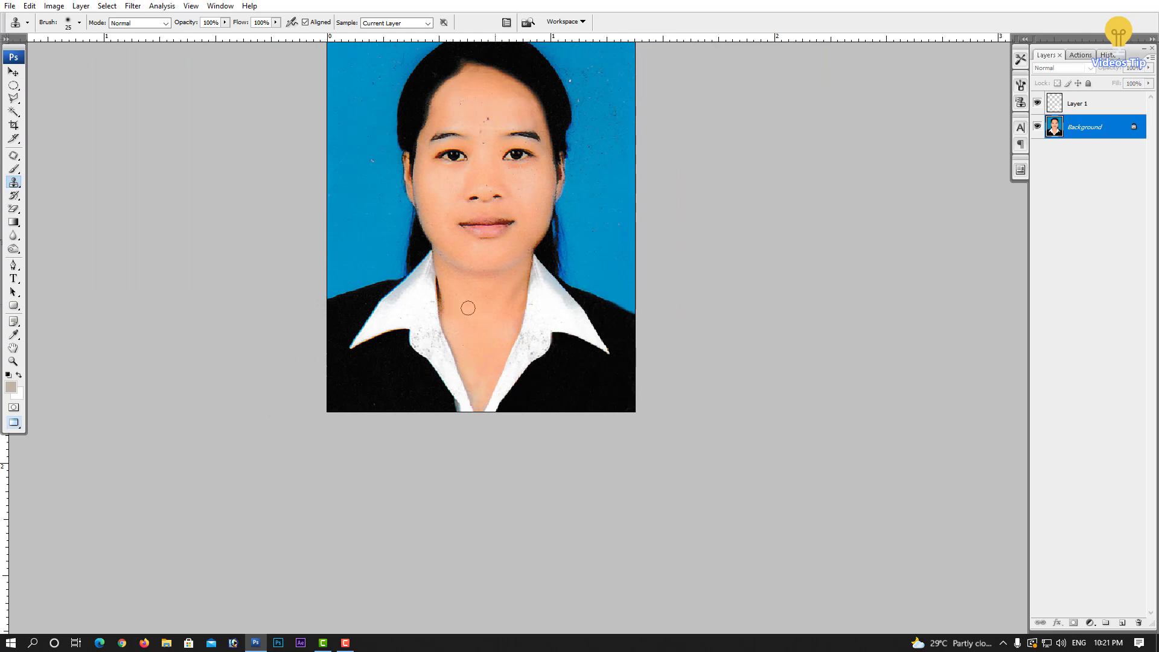
# - Compare the portrait with Layer 1 toggled, then zoom onto the collar beside the neck
pyautogui.click(1037, 103)
pyautogui.click(1038, 104)
pyautogui.scroll(2, 505, 350)
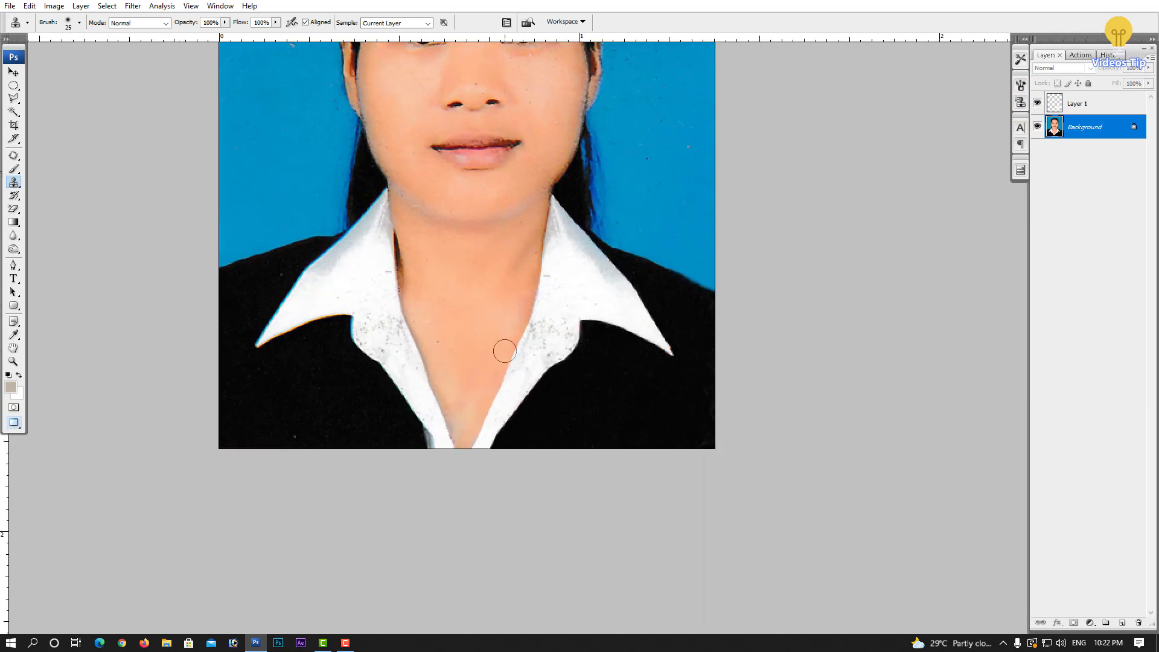
pyautogui.moveTo(496, 295); pyautogui.dragTo(566, 334)
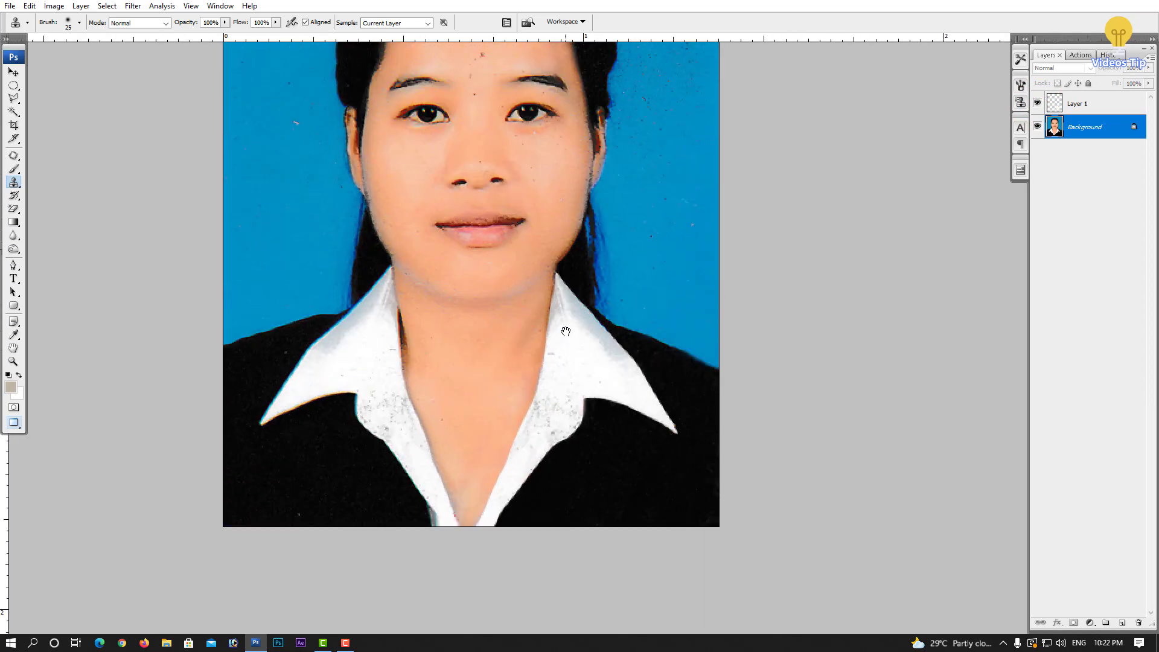
pyautogui.scroll(2, 570, 300)
pyautogui.scroll(2, 564, 290)
pyautogui.scroll(1, 555, 272)
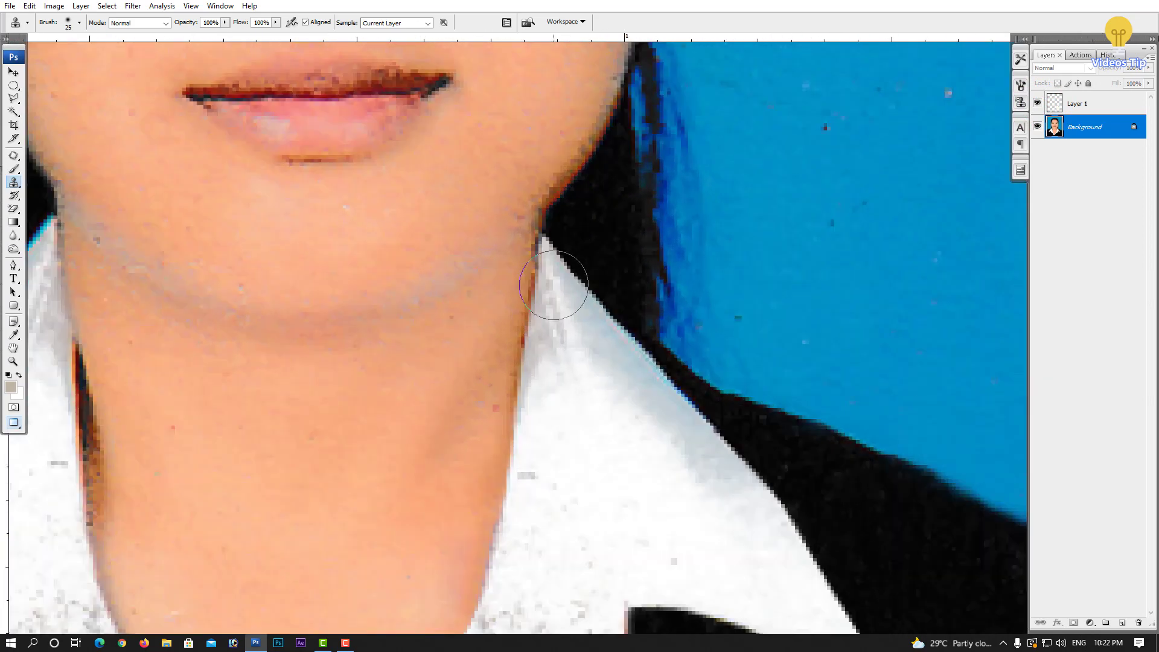
pyautogui.press('m')
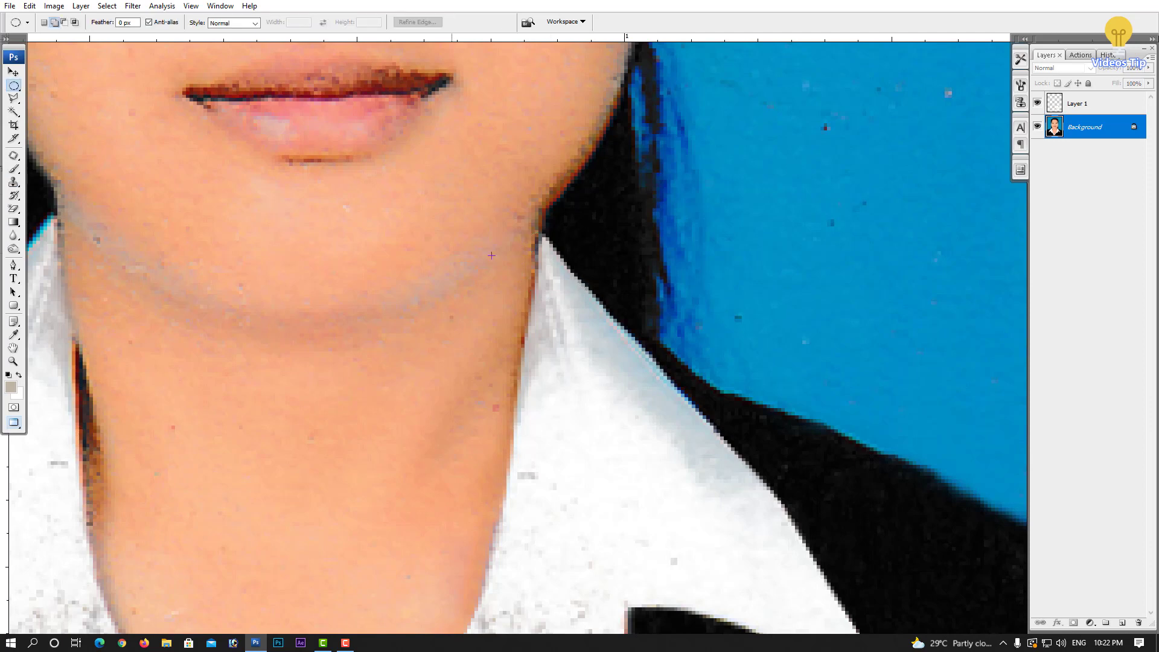
# - Draw a rectangular selection around the collar corner beside the neck on Layer 1
pyautogui.rightClick(17, 89)
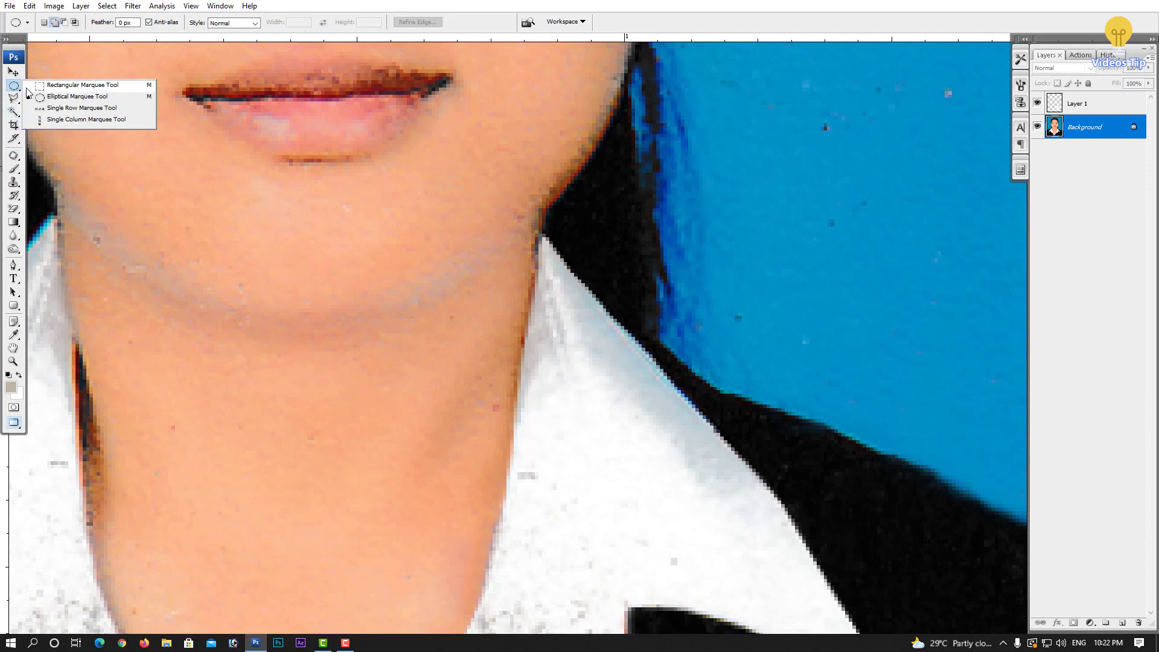
pyautogui.click(62, 86)
pyautogui.moveTo(521, 235); pyautogui.dragTo(625, 341)
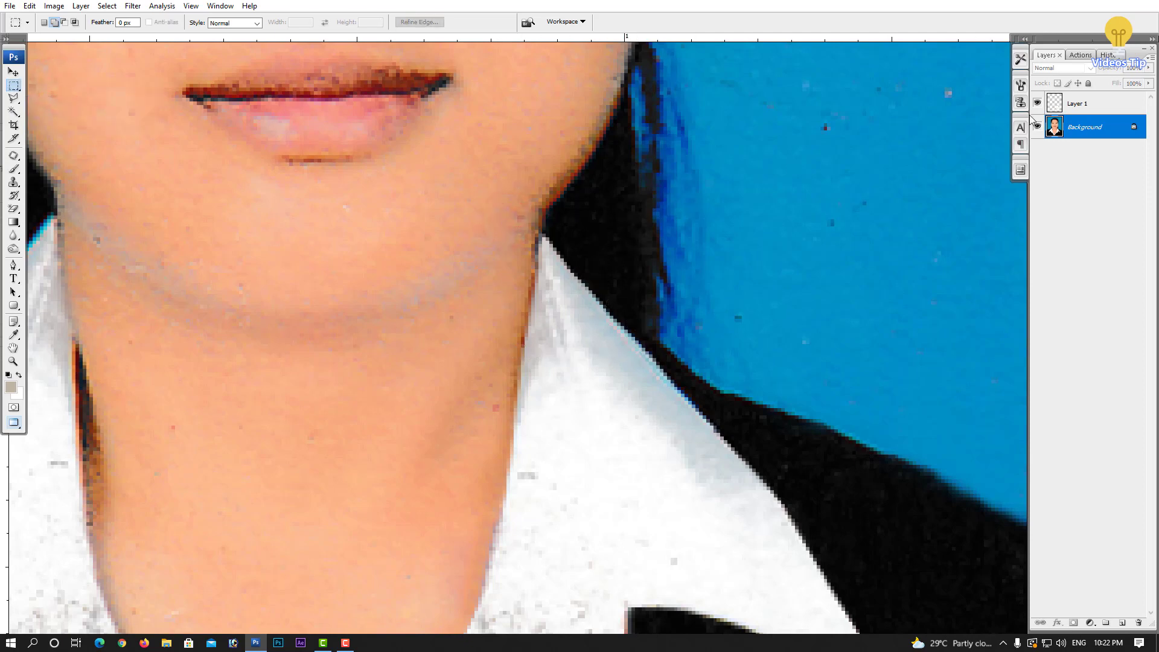
pyautogui.click(1086, 106)
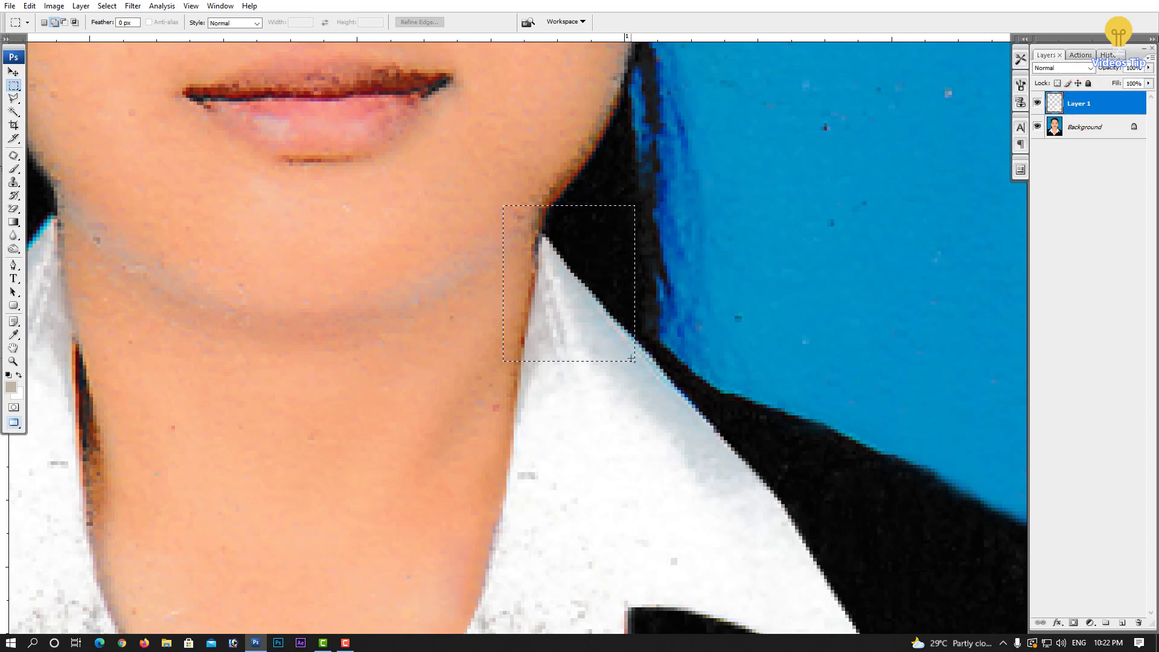
# - Warp the selected collar piece's top edge and corner down to hug the neck
pyautogui.hotkey('ctrl', 't')
pyautogui.rightClick(570, 294)
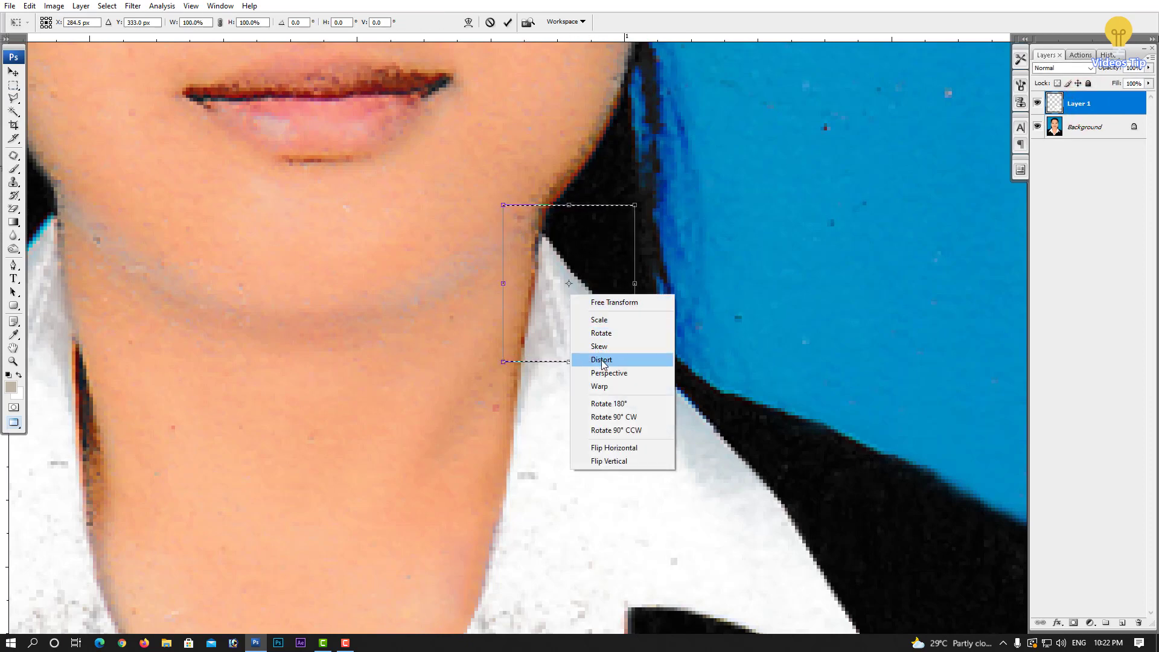
pyautogui.click(601, 387)
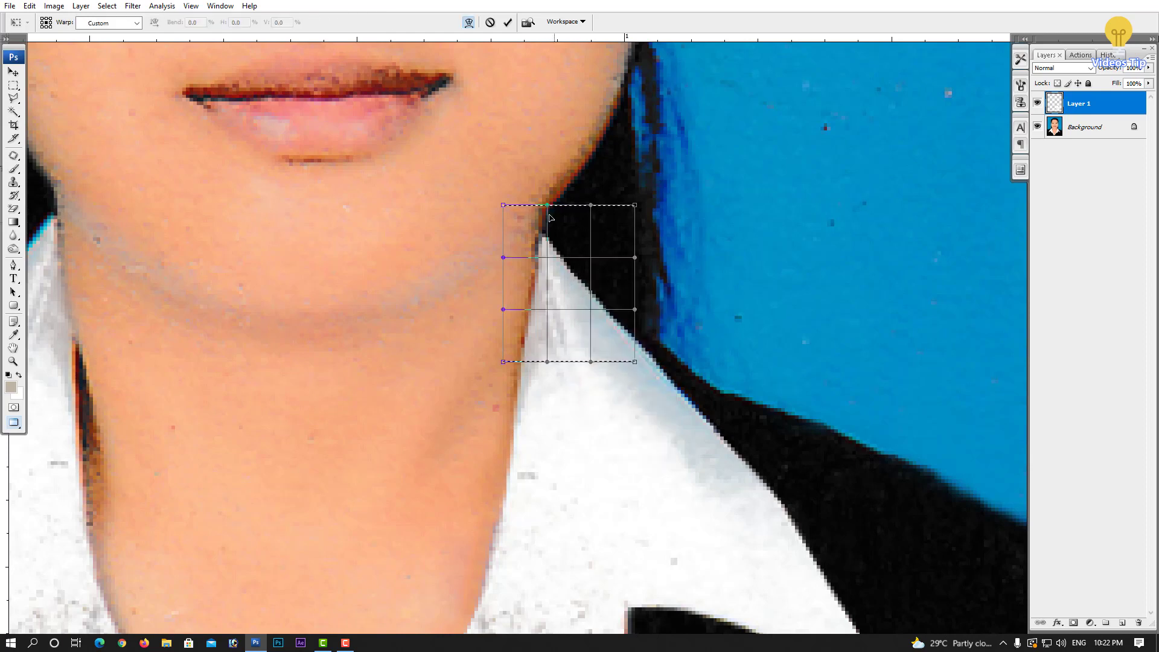
pyautogui.moveTo(546, 208); pyautogui.dragTo(542, 212)
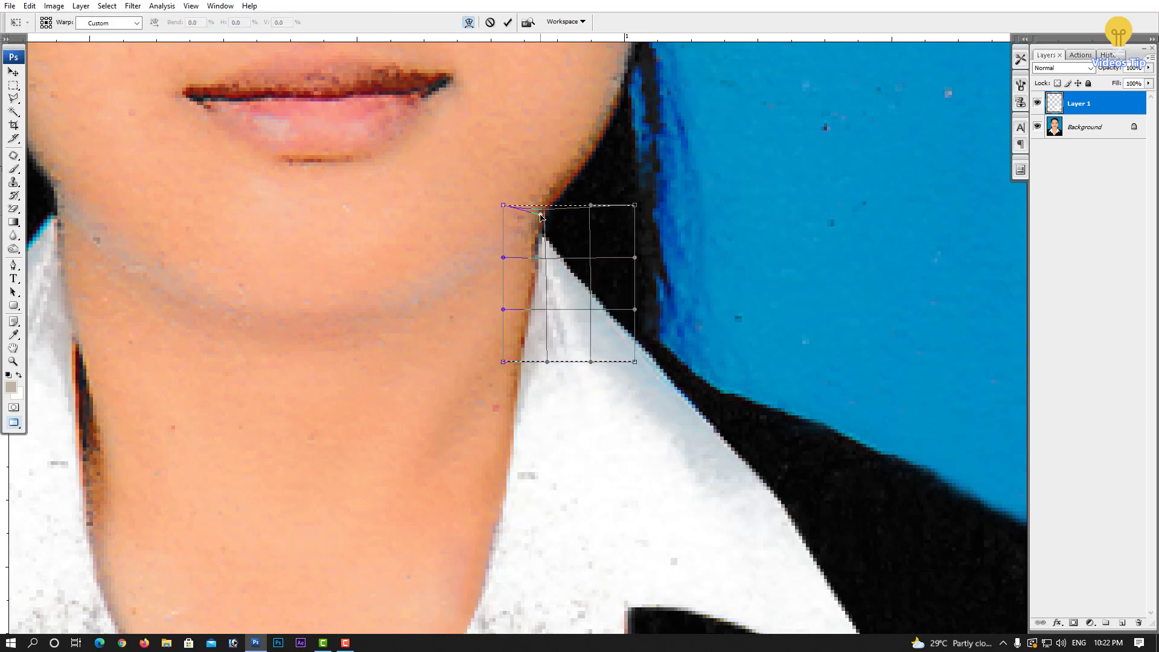
pyautogui.click(505, 207)
pyautogui.moveTo(505, 207); pyautogui.dragTo(505, 211)
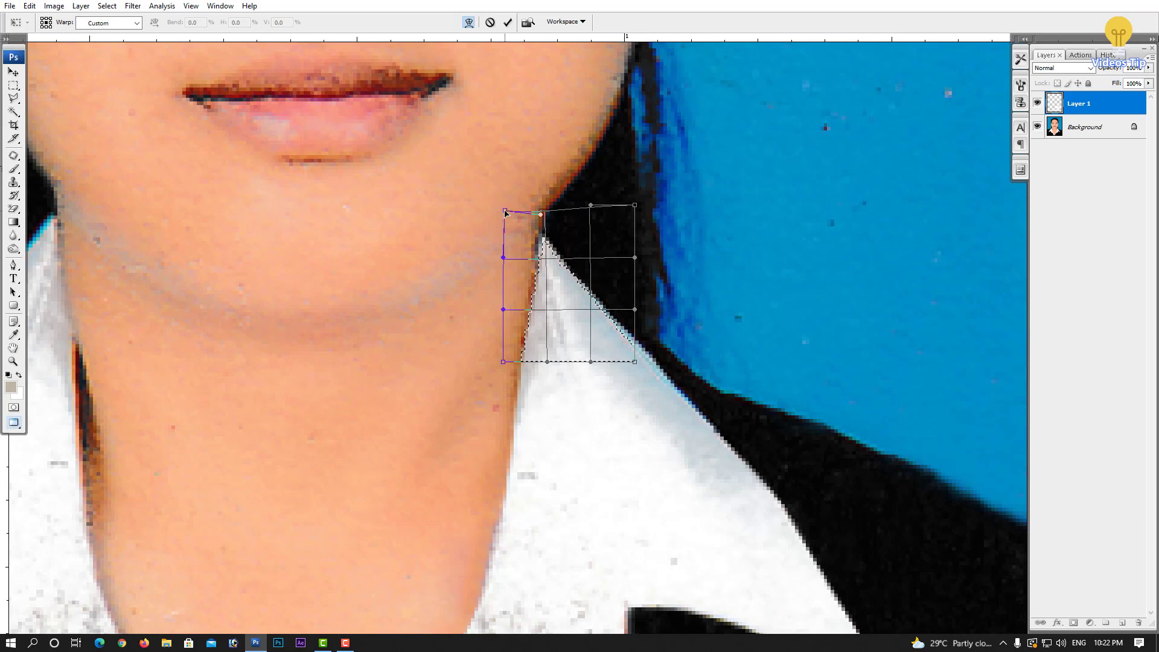
pyautogui.press('Return')
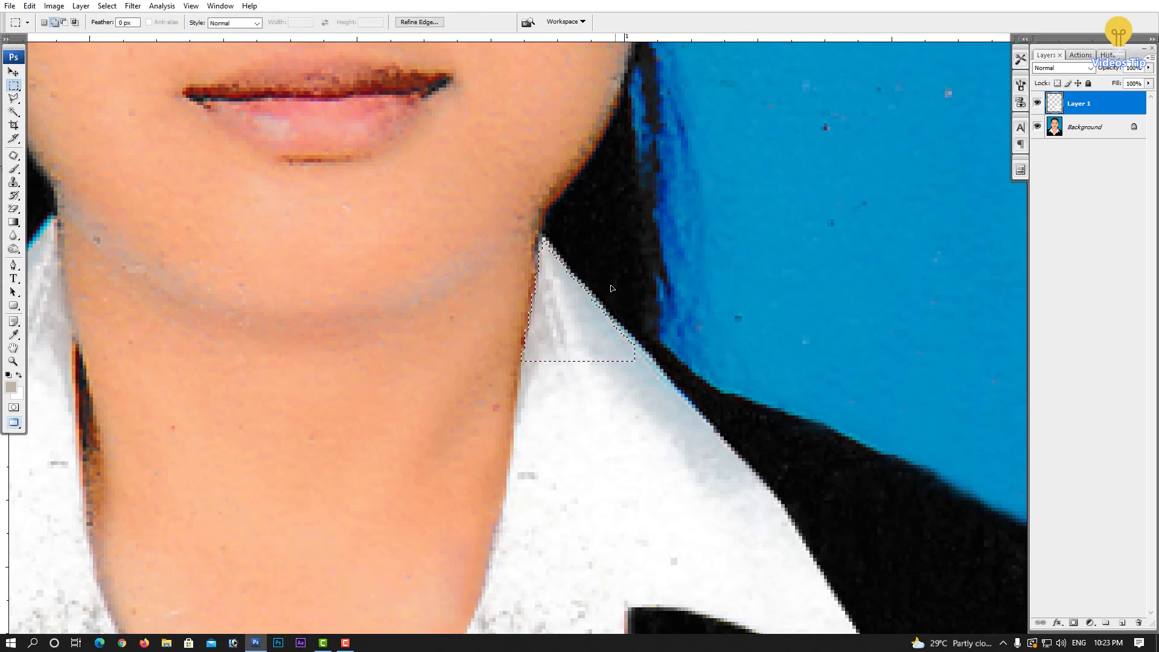
# - Select Layer 1 together with the Background and merge them with Ctrl+E
pyautogui.hotkey('ctrl', '-')
pyautogui.hotkey('ctrl', '-')
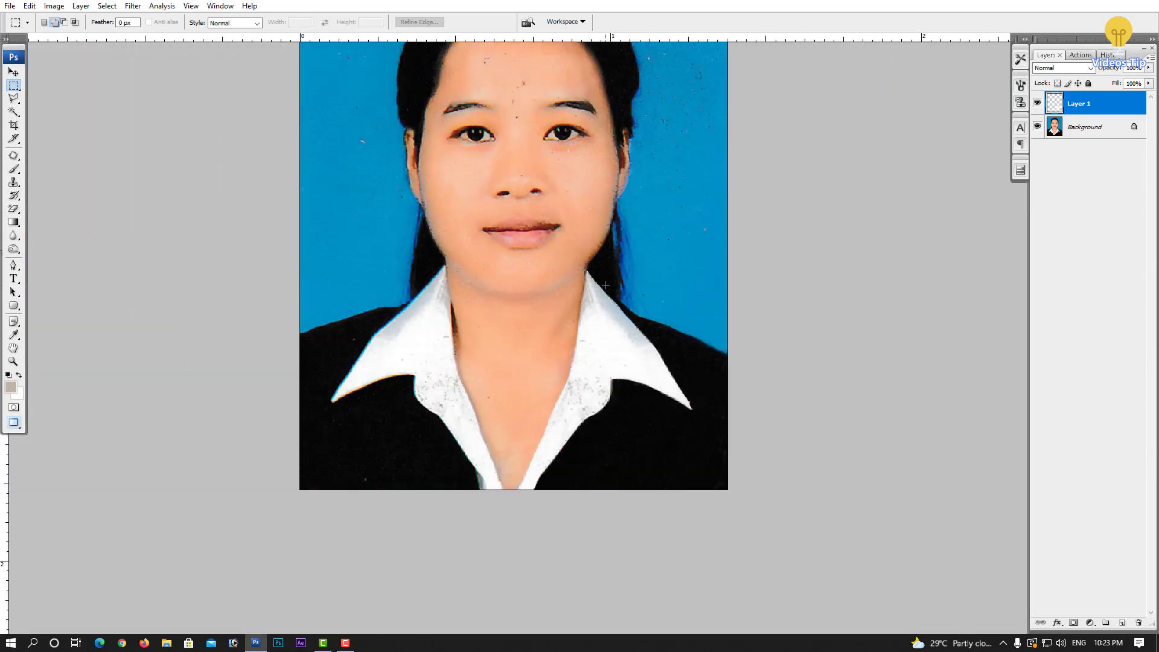
pyautogui.hotkey('ctrl', '-')
pyautogui.hotkey('ctrl', '-')
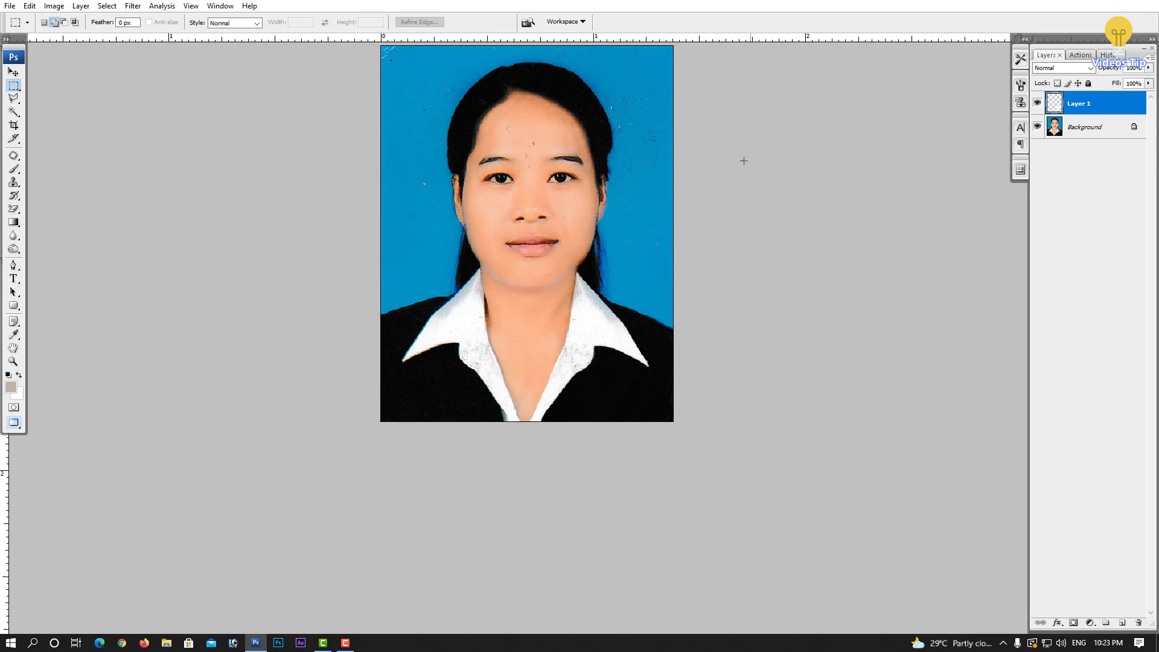
pyautogui.hotkey('ctrl', '+')
pyautogui.click(1091, 130)
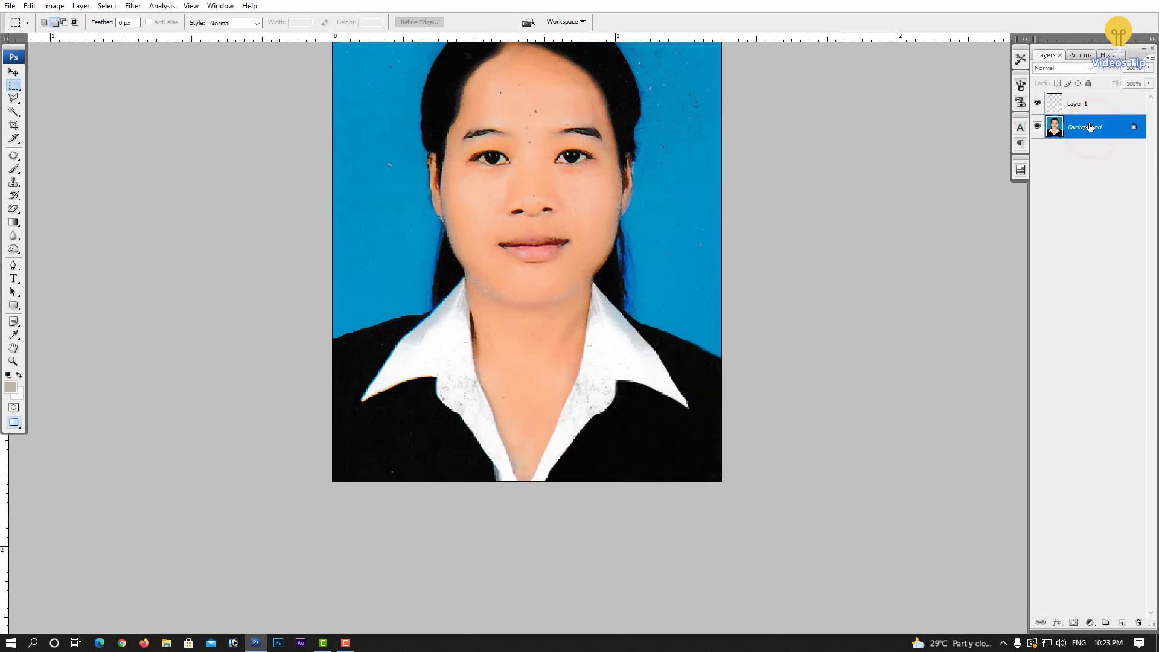
pyautogui.click(1086, 104)
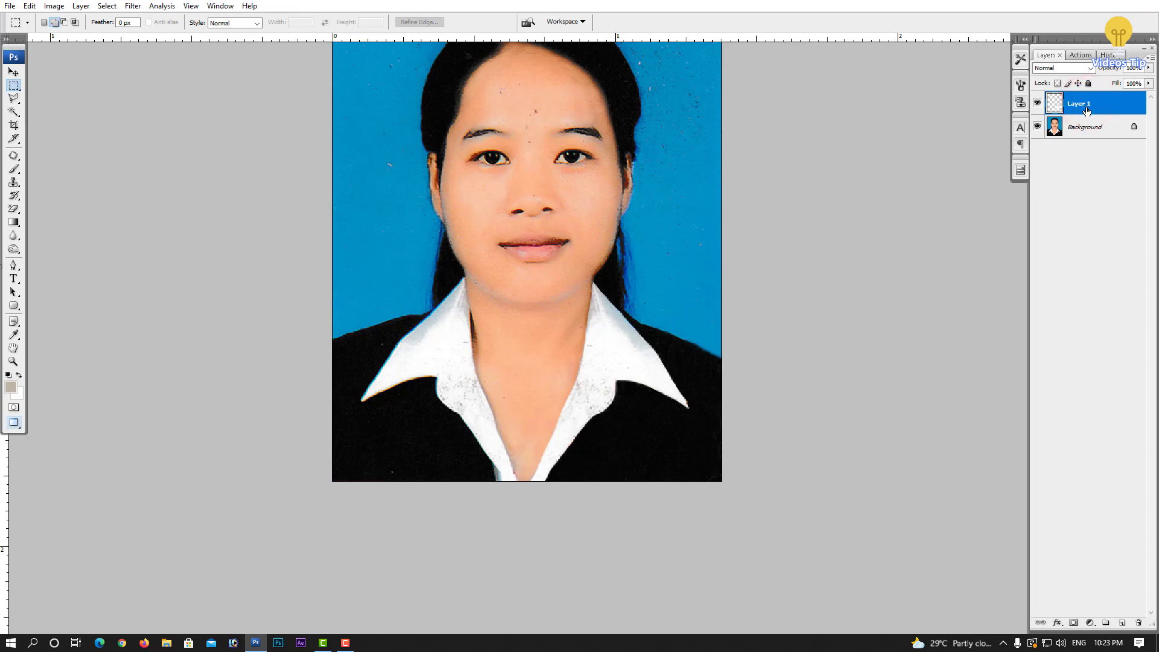
pyautogui.click(1093, 129)
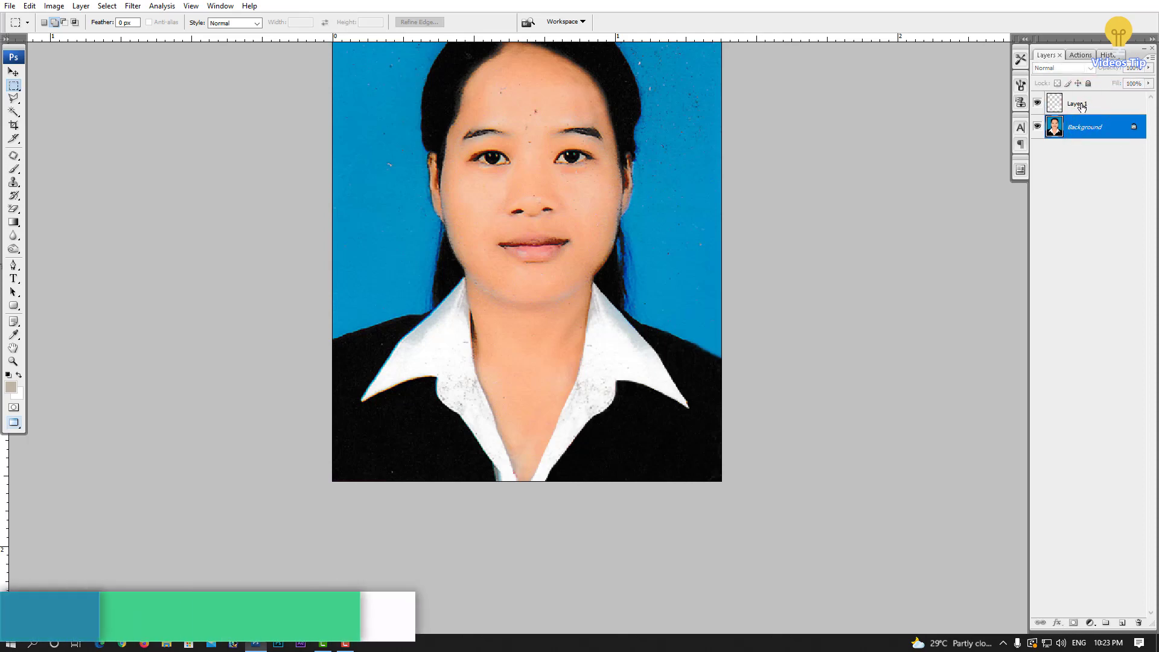
pyautogui.keyDown('shift'); pyautogui.click(1089, 105); pyautogui.keyUp('shift')
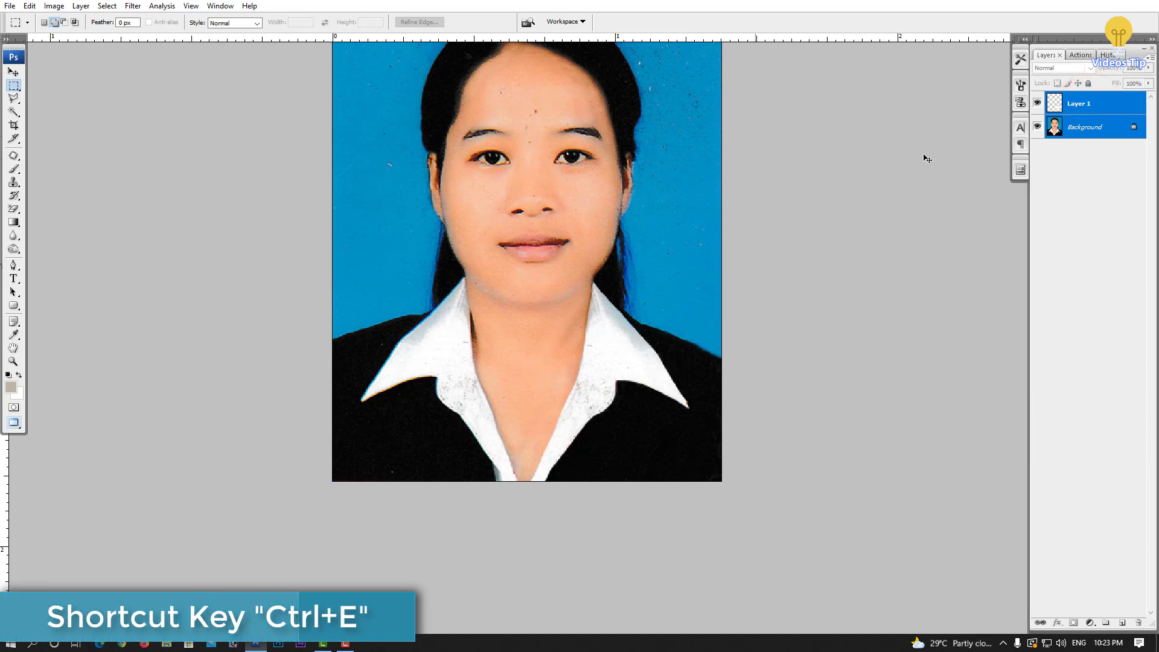
pyautogui.hotkey('ctrl', 'e')
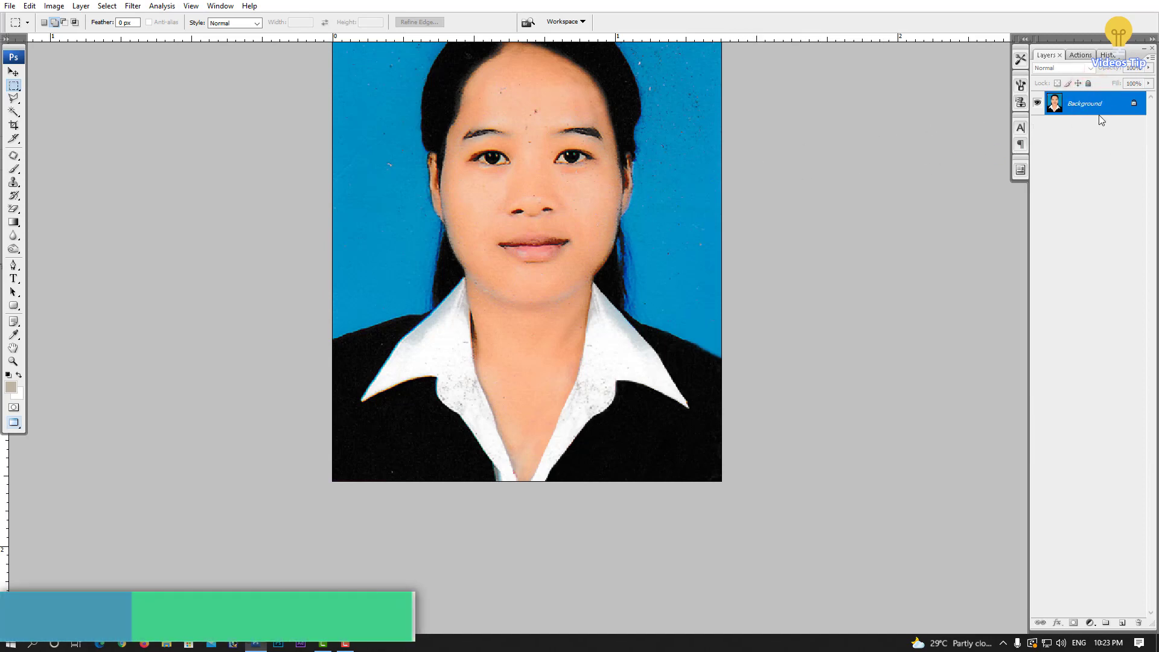
# - Zoom in on the top edge of the photo and switch to the Patch tool
pyautogui.click(1038, 105)
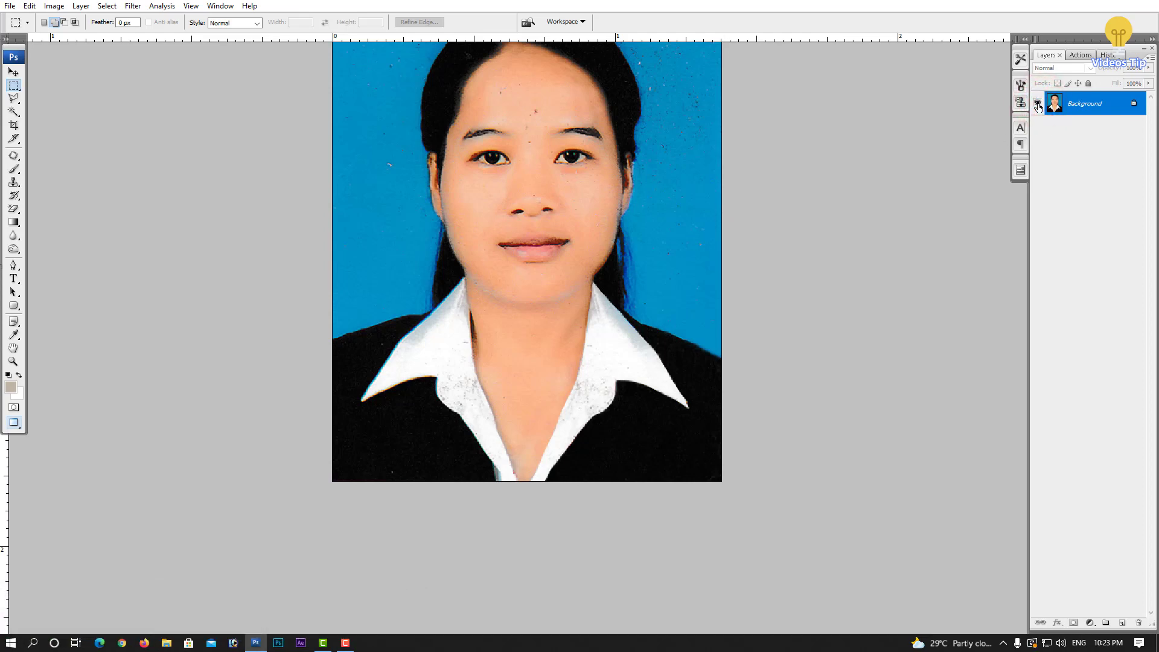
pyautogui.hotkey('ctrl', '+')
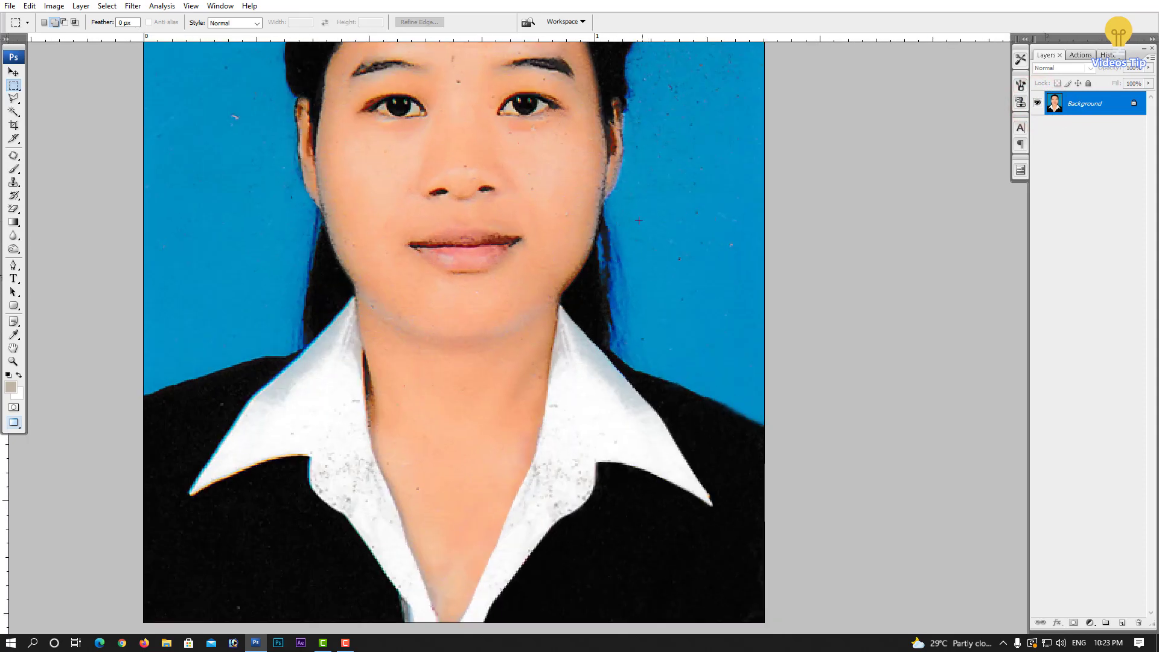
pyautogui.moveTo(561, 210)
pyautogui.mouseDown()
pyautogui.moveTo(596, 276)
pyautogui.moveTo(599, 314)
pyautogui.moveTo(512, 287)
pyautogui.moveTo(447, 427)
pyautogui.mouseUp()
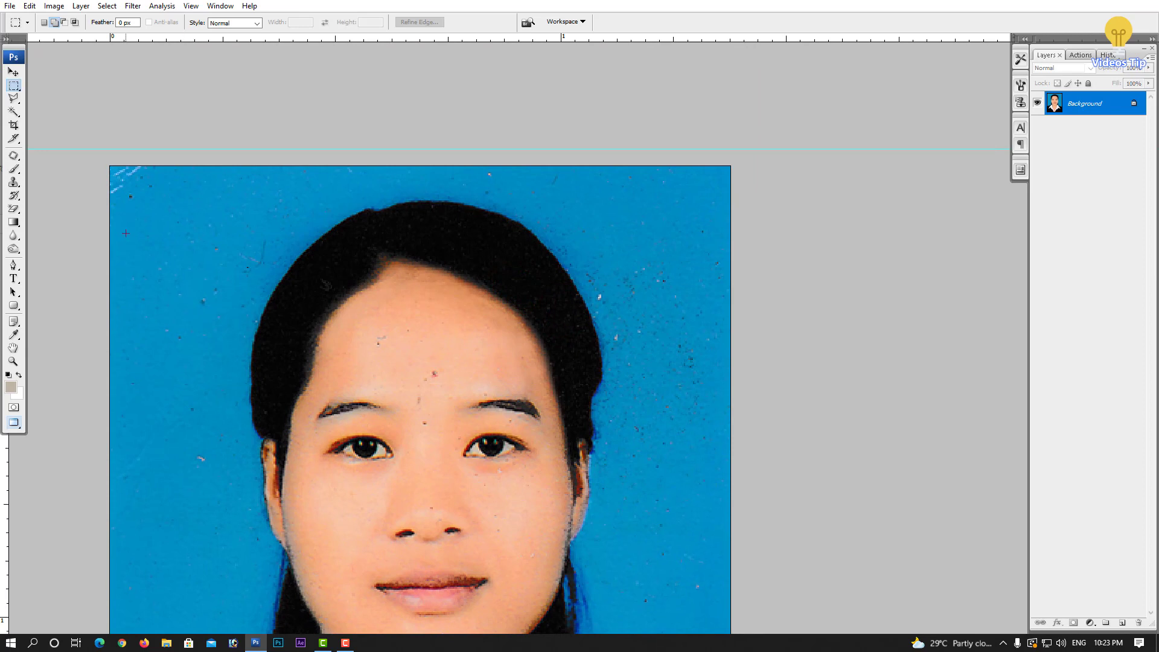
pyautogui.press('j')
pyautogui.hotkey('ctrl', '+')
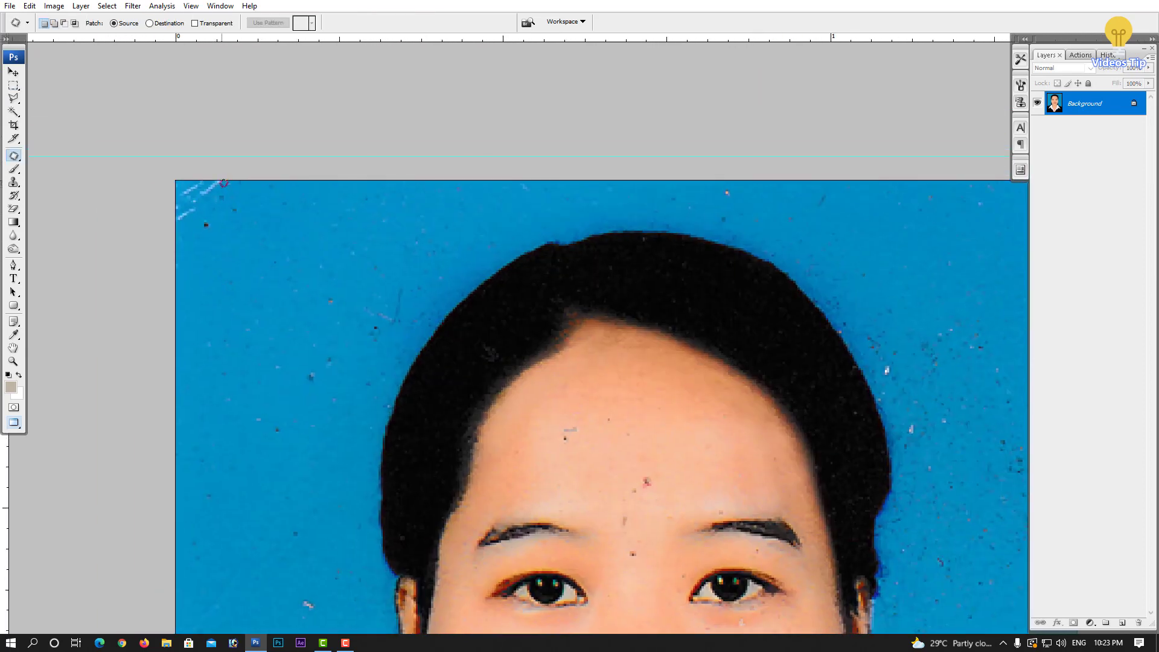
# - Patch the white scratches in the top-left corner with clean blue backdrop
pyautogui.rightClick(17, 157)
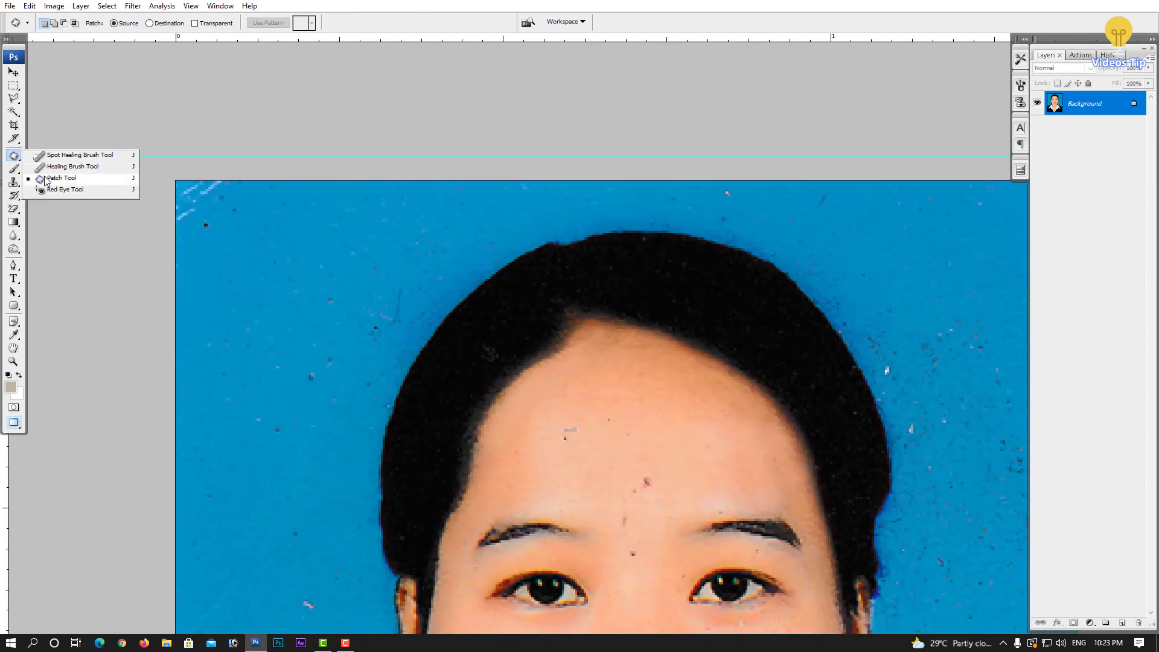
pyautogui.click(47, 176)
pyautogui.moveTo(224, 257)
pyautogui.mouseDown()
pyautogui.moveTo(258, 179)
pyautogui.moveTo(181, 254)
pyautogui.mouseUp()
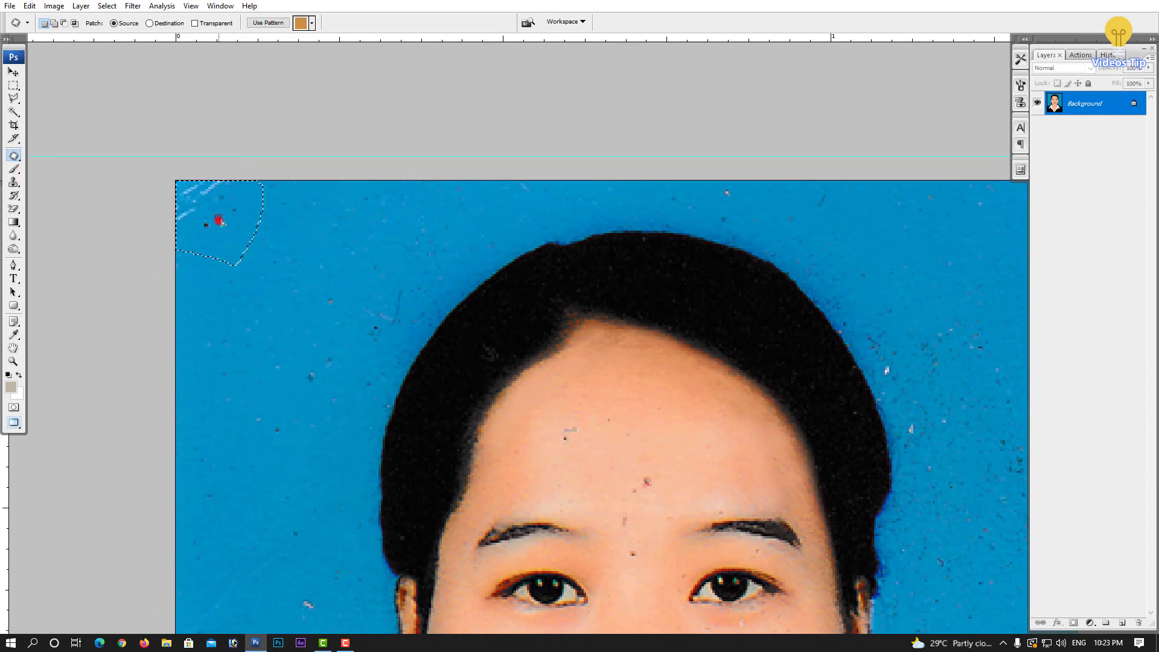
pyautogui.moveTo(220, 220); pyautogui.dragTo(324, 219)
pyautogui.click(304, 208)
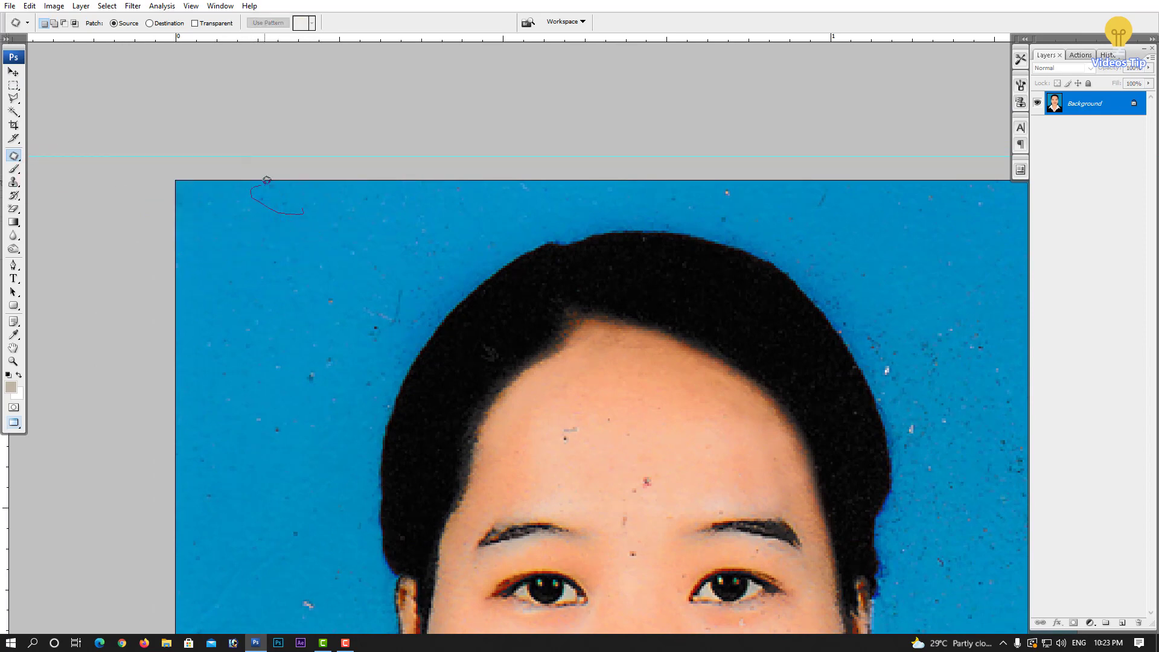
# - Scroll to the left collar and outline the stain with a patch selection
pyautogui.scroll(-2, 311, 254)
pyautogui.scroll(-2, 316, 303)
pyautogui.scroll(-2, 316, 304)
pyautogui.scroll(-2, 308, 267)
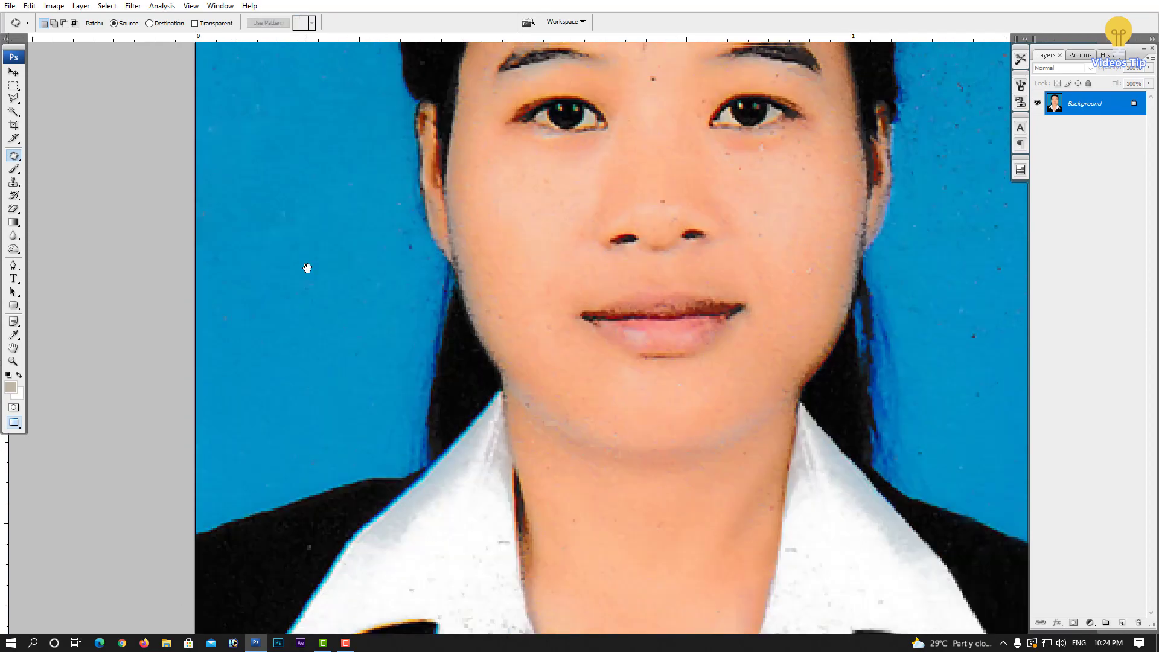
pyautogui.scroll(5, 308, 267)
pyautogui.hscroll(2, 308, 267)
pyautogui.moveTo(770, 235)
pyautogui.mouseDown()
pyautogui.moveTo(742, 272)
pyautogui.moveTo(573, 309)
pyautogui.mouseUp()
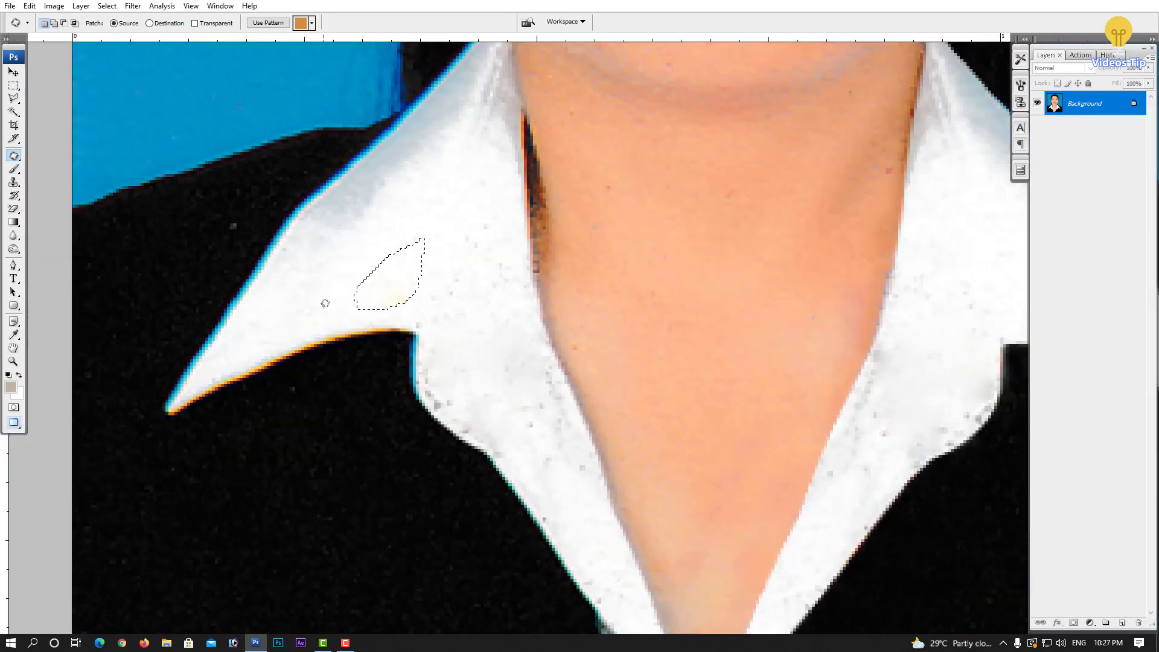
# - Select the face and neck skin with Color Range, sampling forehead, eye and brow skin
pyautogui.scroll(2, 644, 249)
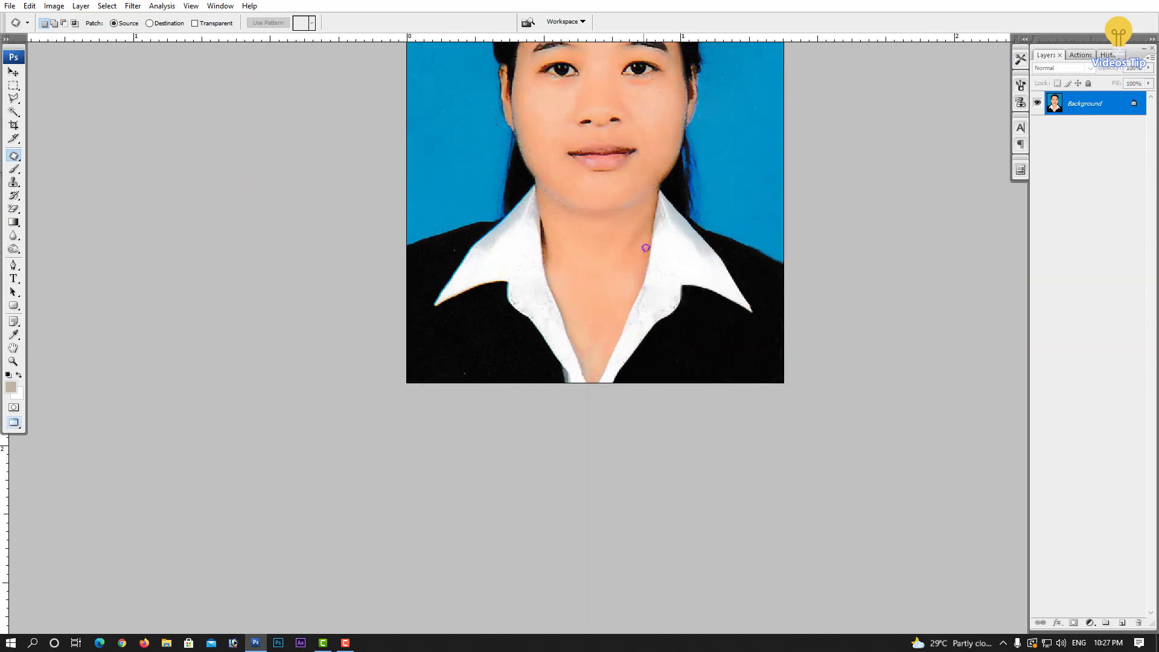
pyautogui.scroll(1, 669, 305)
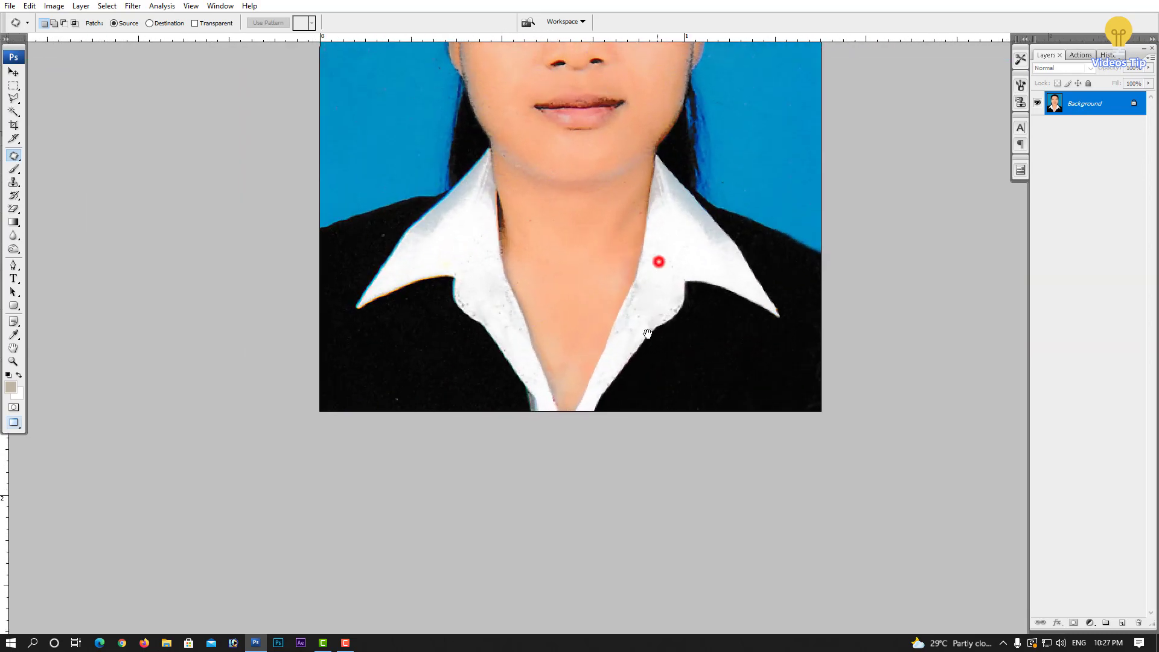
pyautogui.moveTo(637, 67); pyautogui.dragTo(616, 293)
pyautogui.scroll(-2, 628, 334)
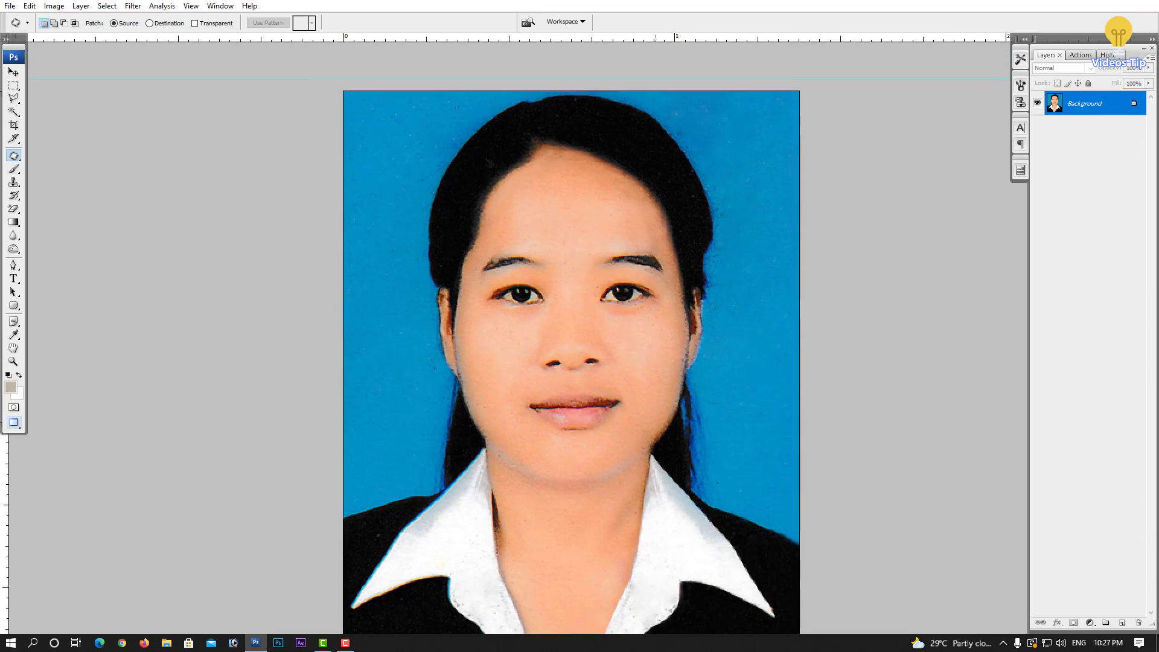
pyautogui.scroll(2, 604, 278)
pyautogui.scroll(2, 600, 199)
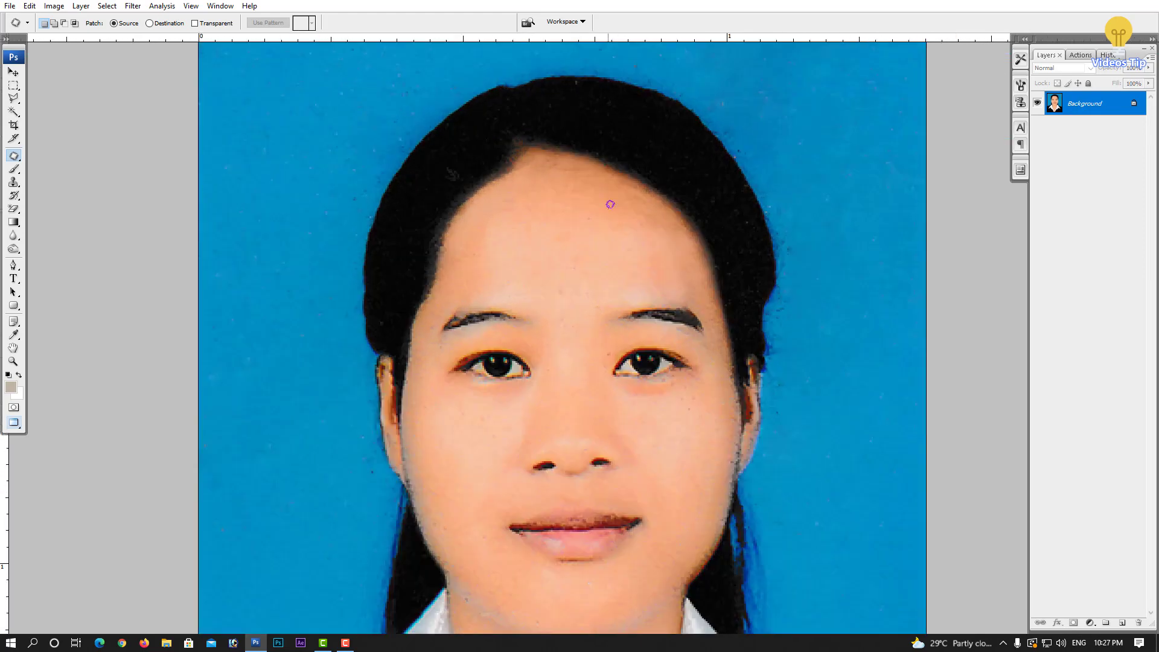
pyautogui.scroll(1, 609, 196)
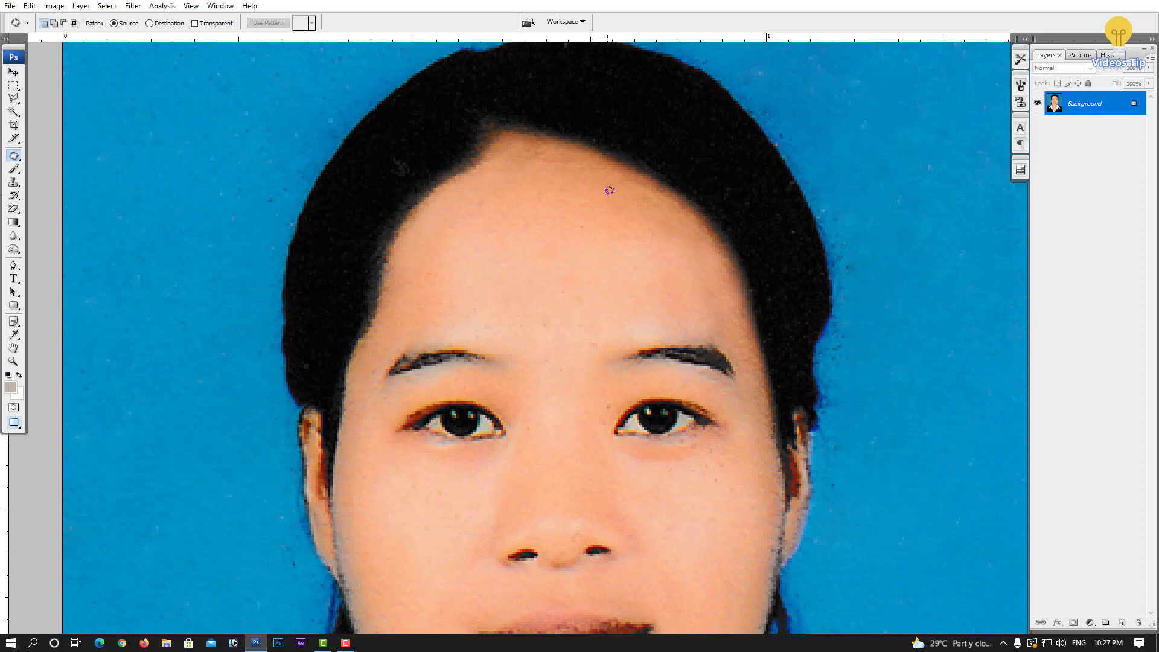
pyautogui.hotkey('alt', 's')
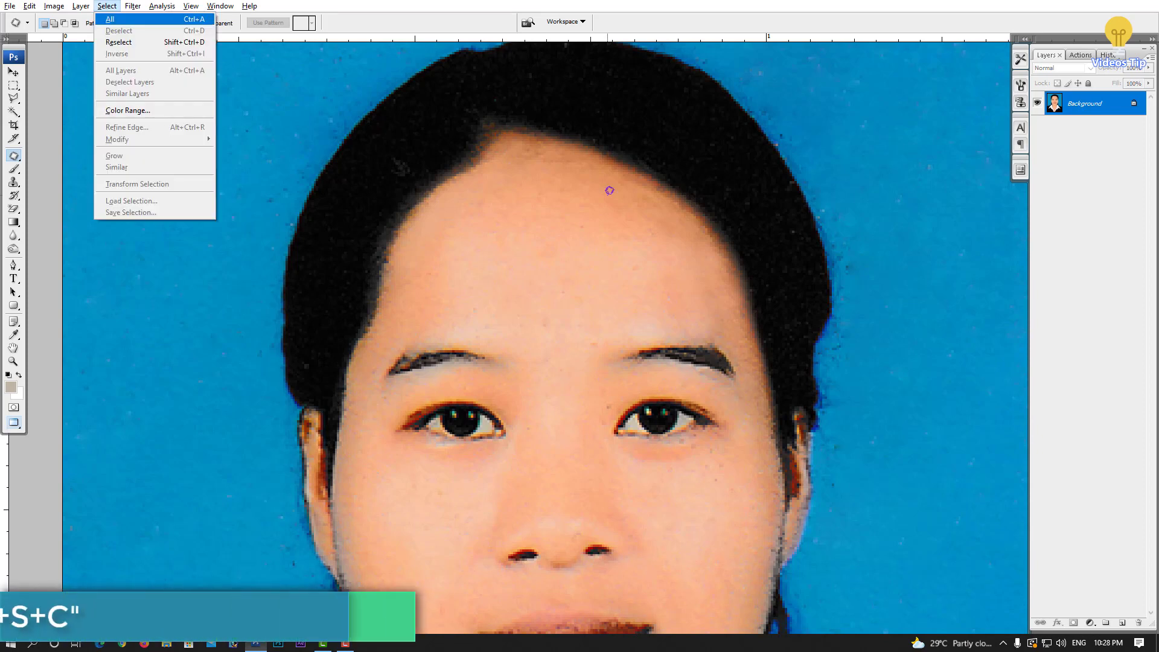
pyautogui.press('c')
pyautogui.click(603, 182)
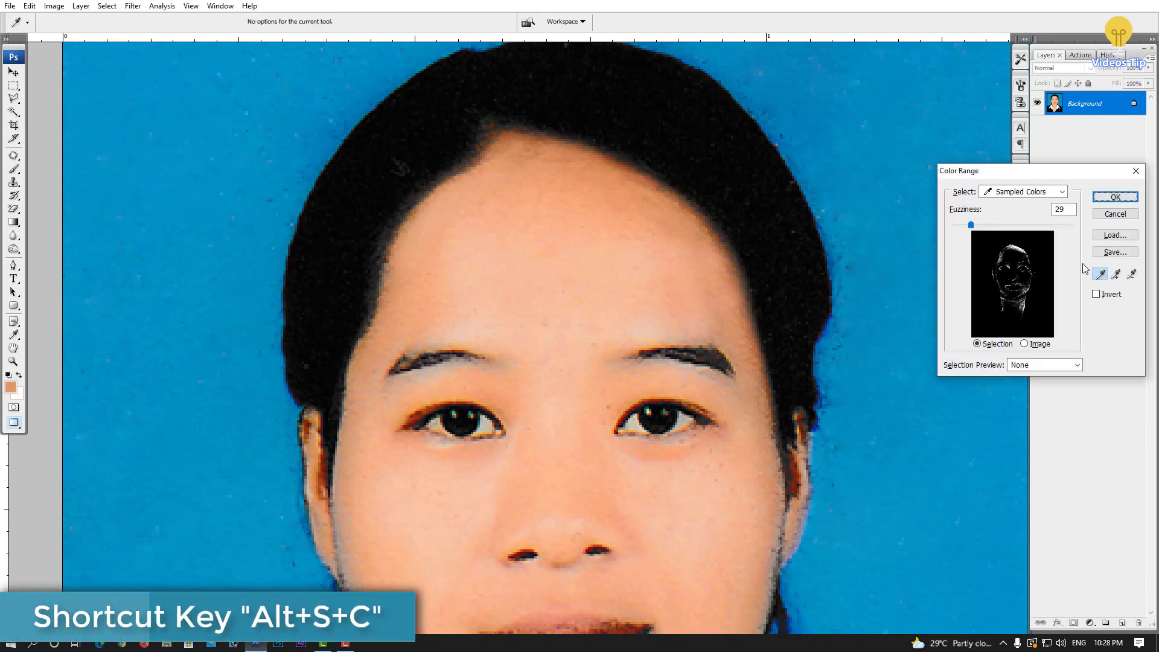
pyautogui.click(1119, 276)
pyautogui.click(647, 391)
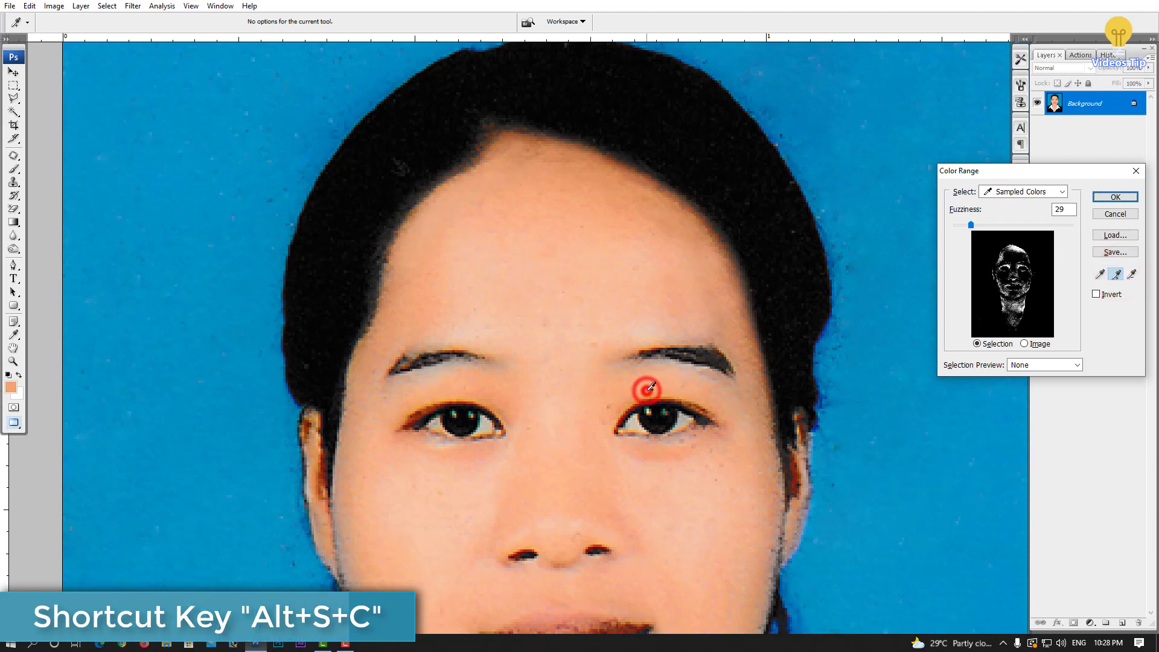
pyautogui.click(724, 258)
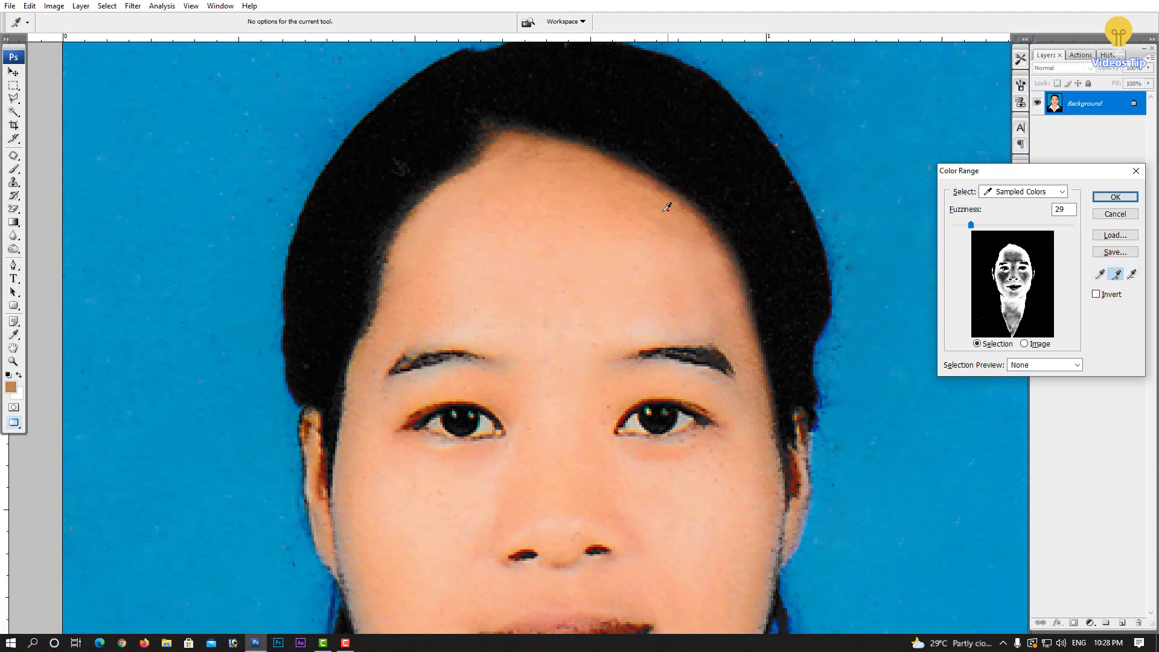
pyautogui.click(408, 317)
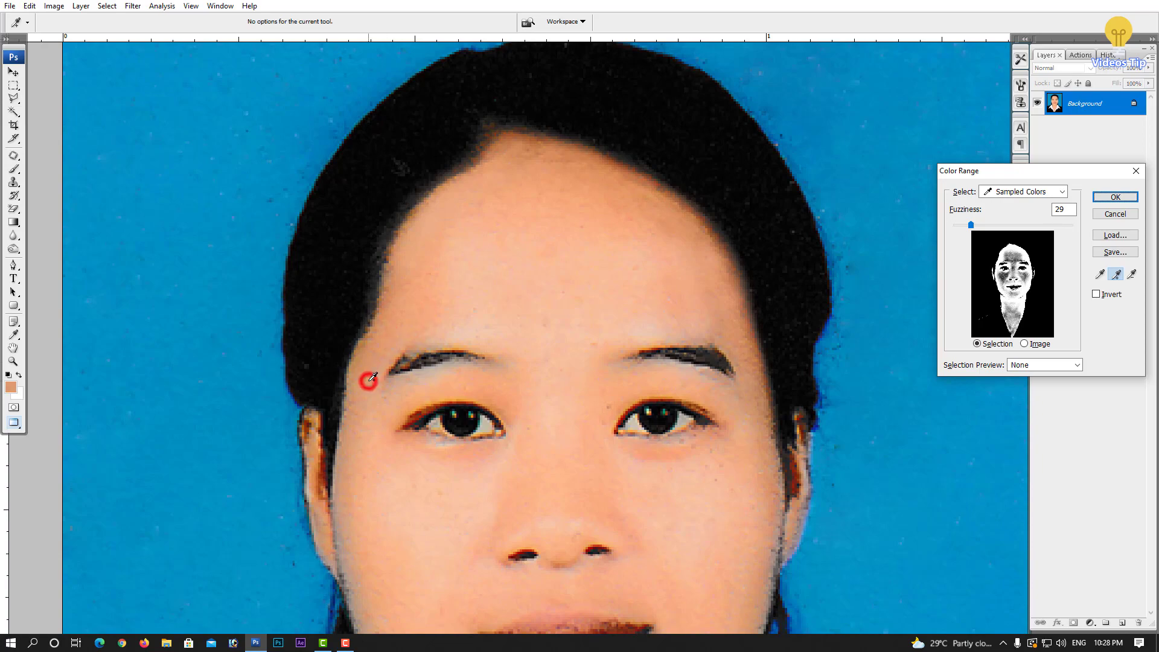
pyautogui.click(1105, 196)
# - Feather the skin selection by 5 pixels
pyautogui.hotkey('ctrl', '-')
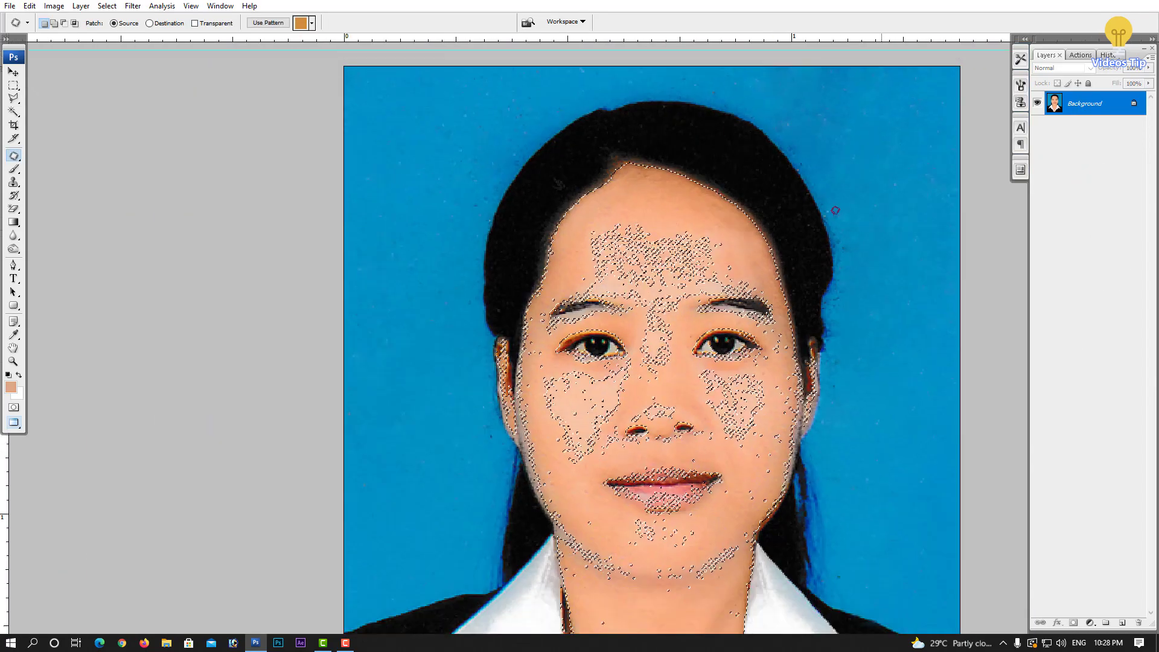
pyautogui.hotkey('ctrl', '-')
pyautogui.hotkey('ctrl', 'alt', 'd')
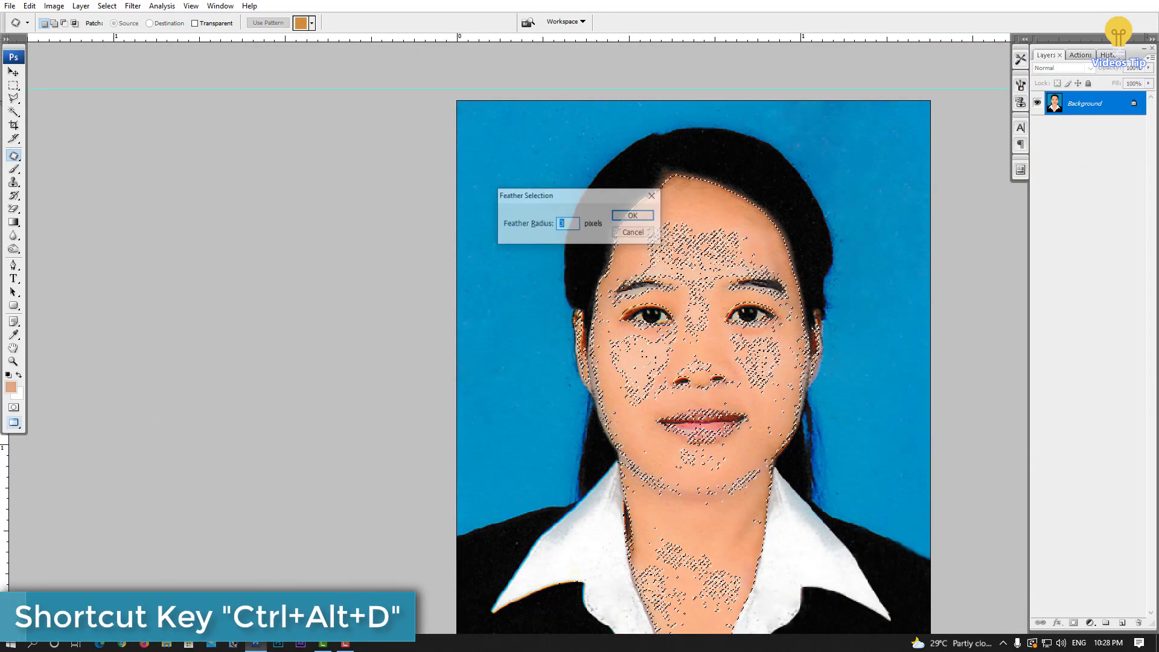
pyautogui.write('5')
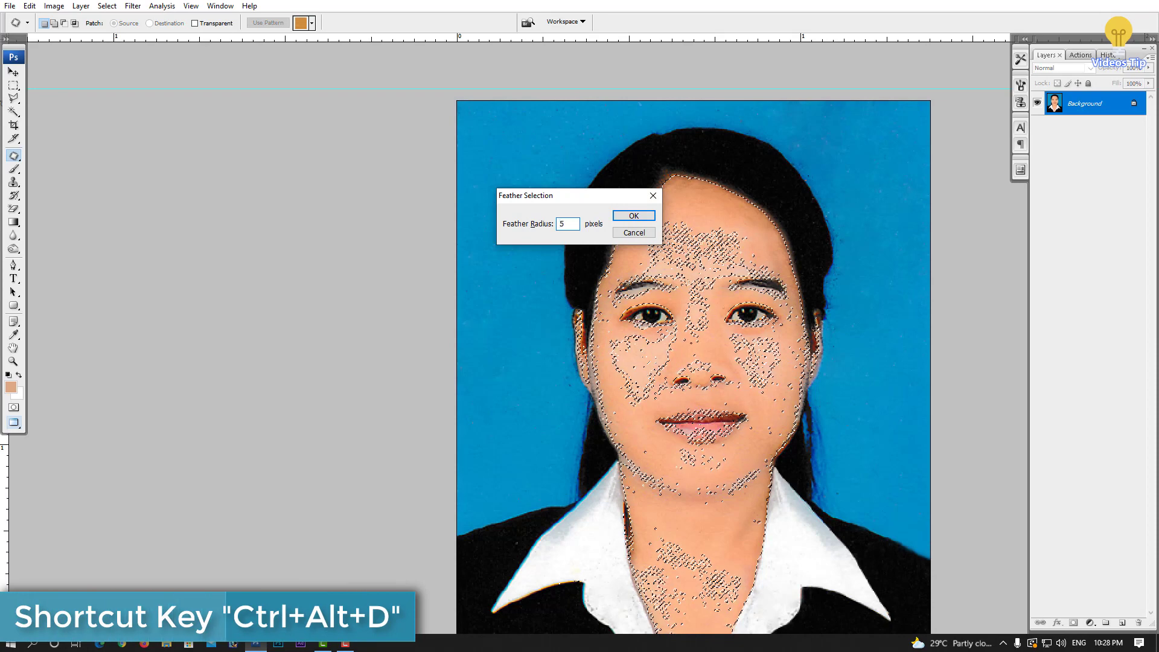
pyautogui.press('Return')
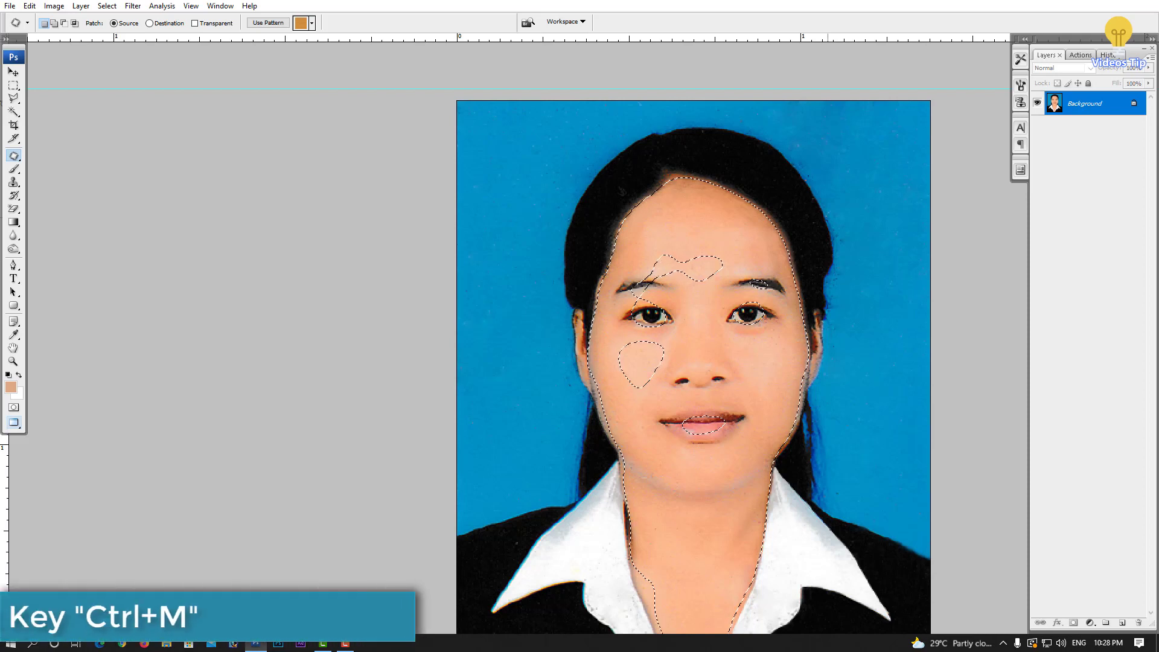
# - Brighten the selected skin's midtones to 1.1
pyautogui.hotkey('ctrl', 'm')
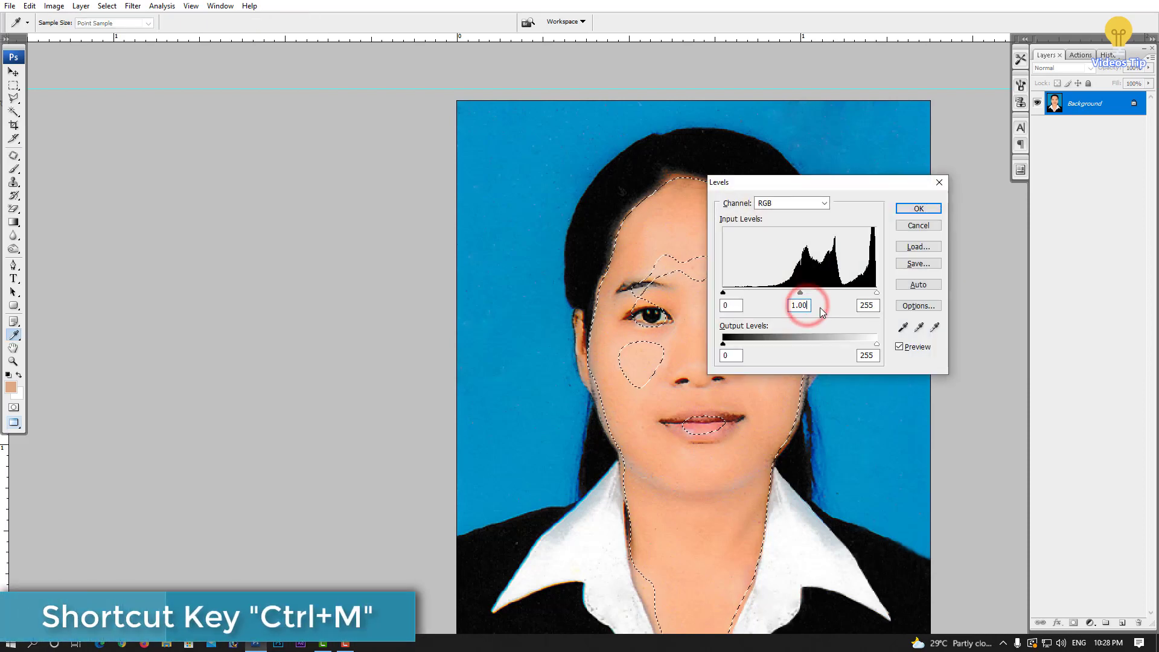
pyautogui.press('Up')
pyautogui.press('Up')
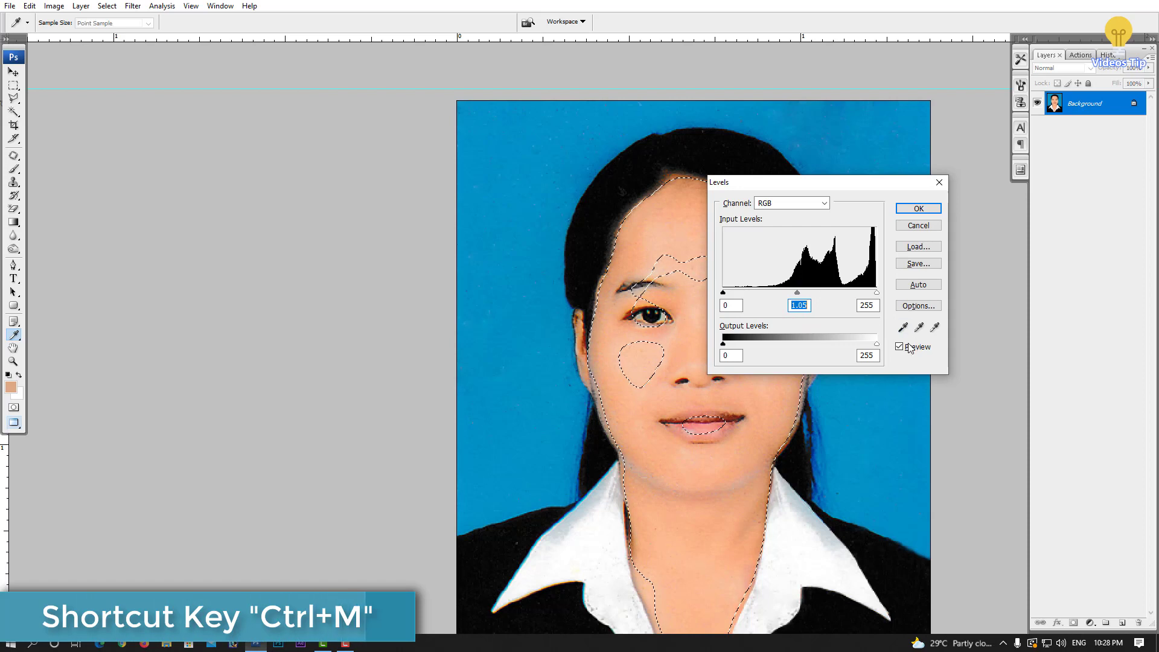
pyautogui.click(900, 347)
pyautogui.click(900, 346)
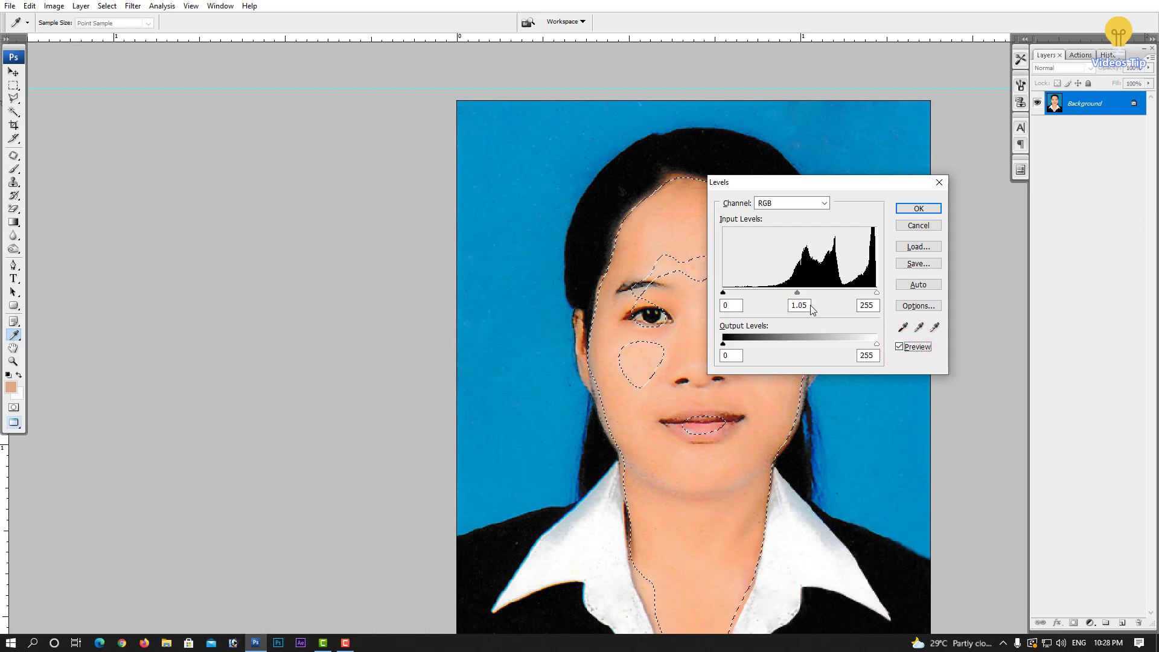
pyautogui.click(900, 346)
pyautogui.click(918, 209)
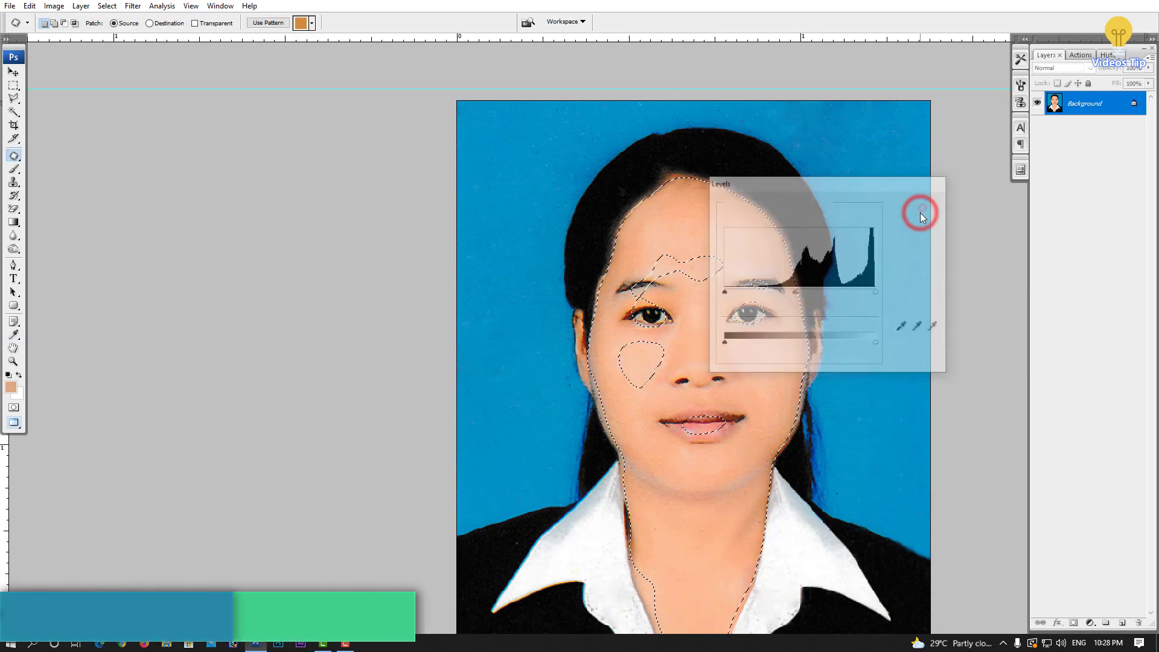
# - Reduce yellow in the Yellows range by 33% with Selective Color
pyautogui.hotkey('alt', 'i')
pyautogui.press('a')
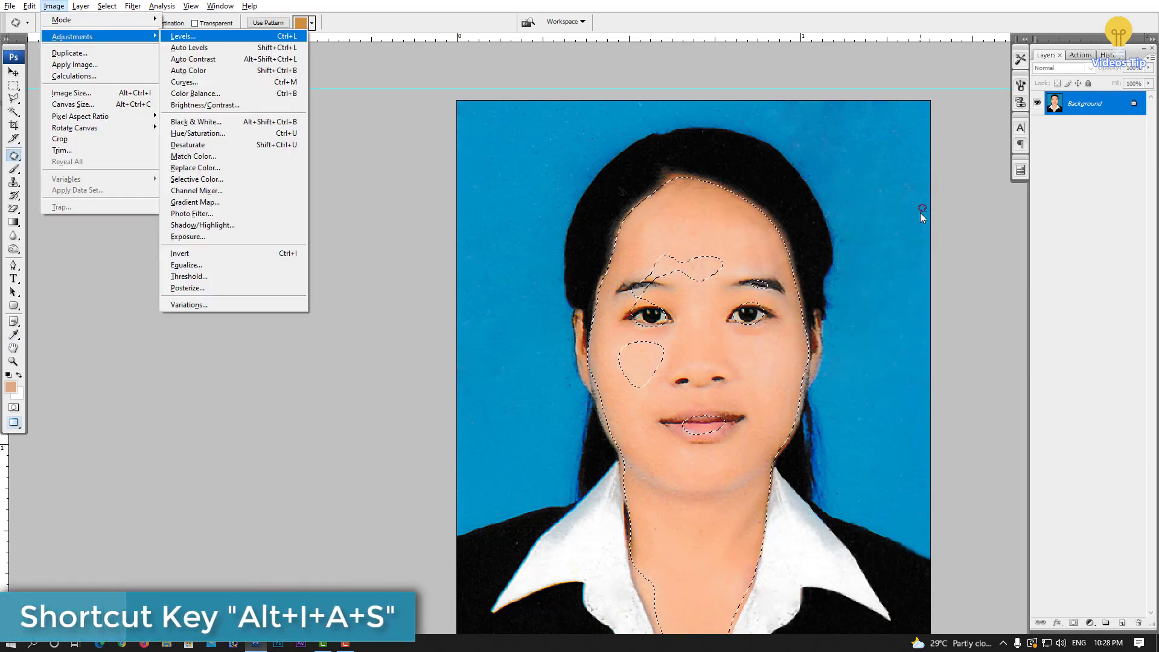
pyautogui.press('s')
pyautogui.click(981, 113)
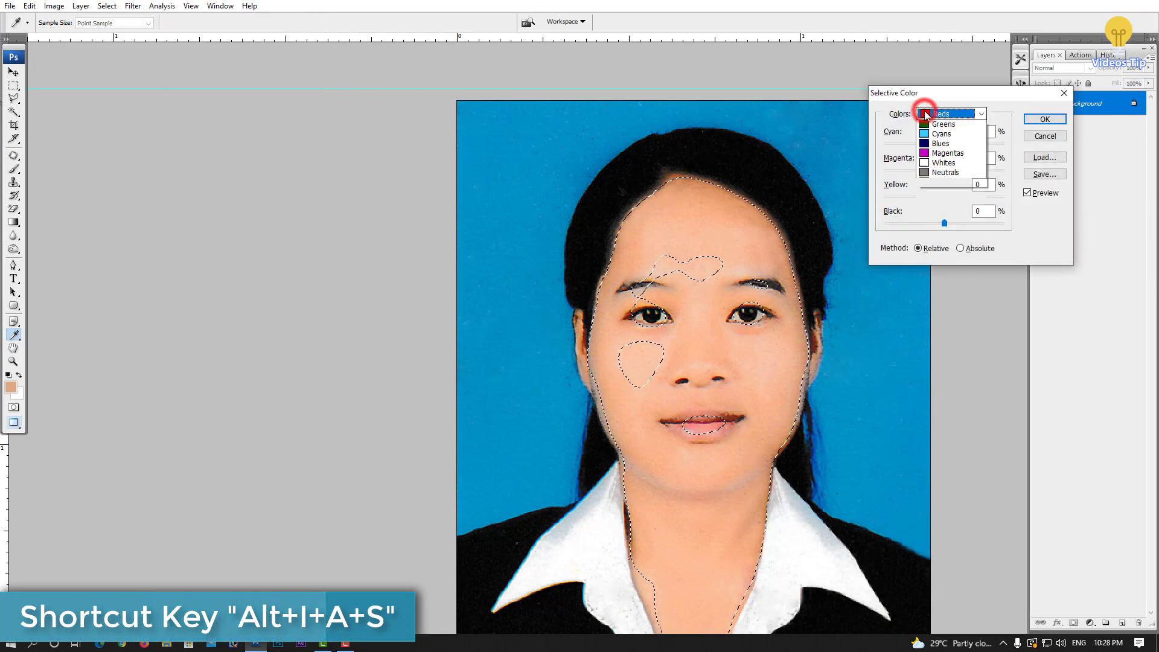
pyautogui.click(953, 135)
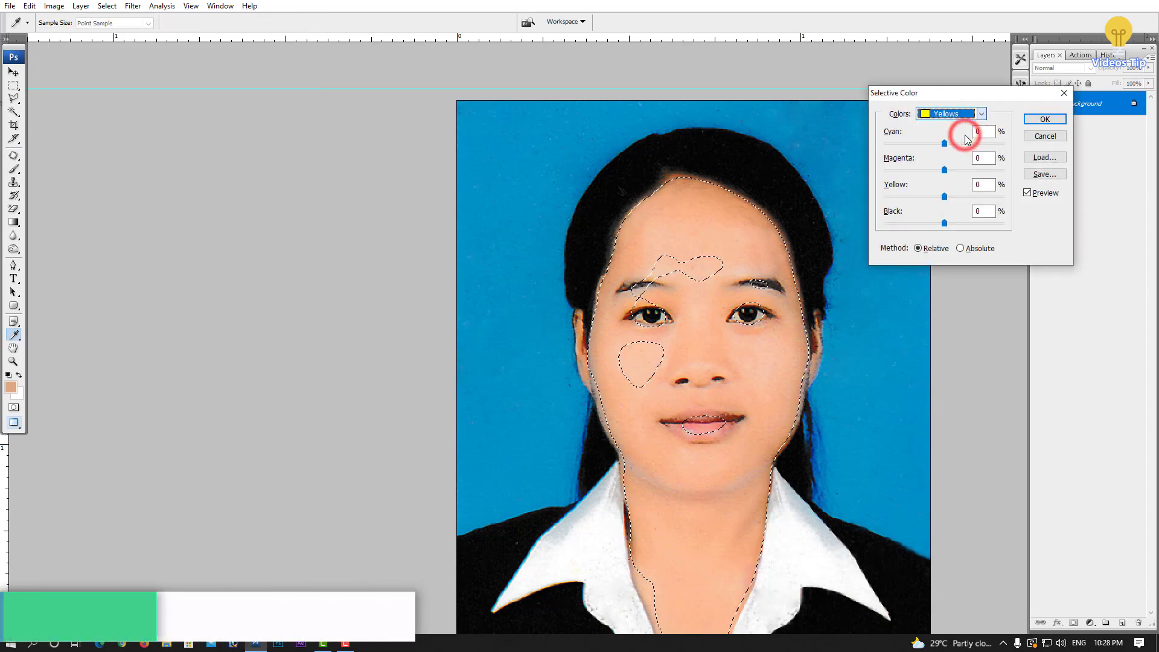
pyautogui.click(923, 196)
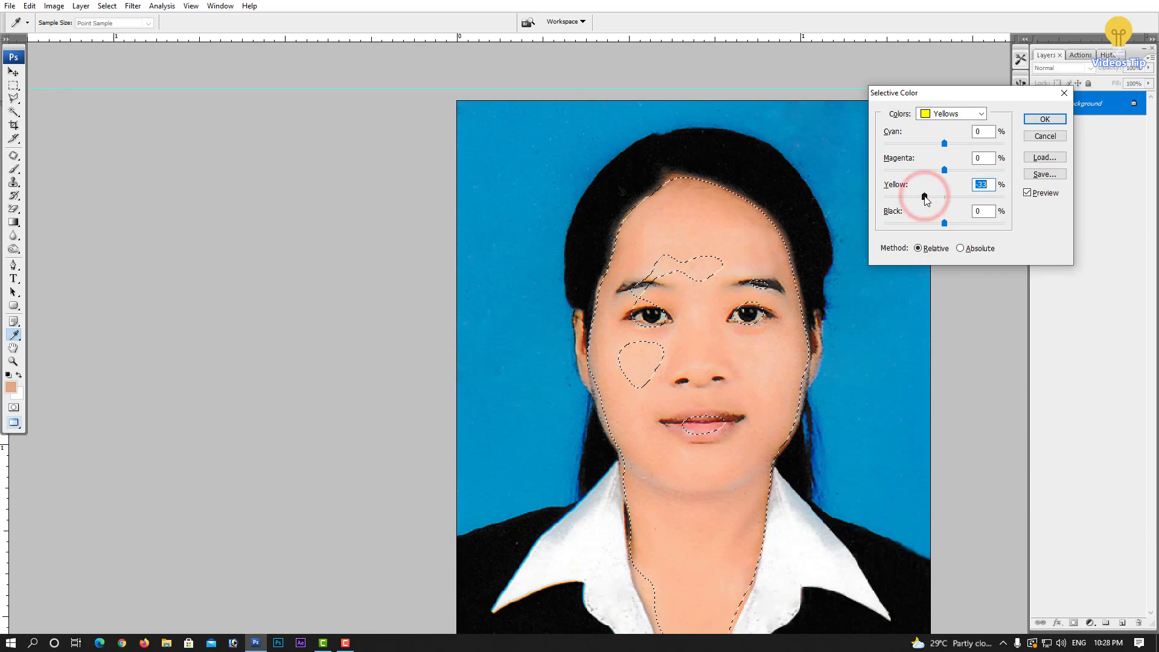
pyautogui.click(1033, 193)
pyautogui.click(1045, 119)
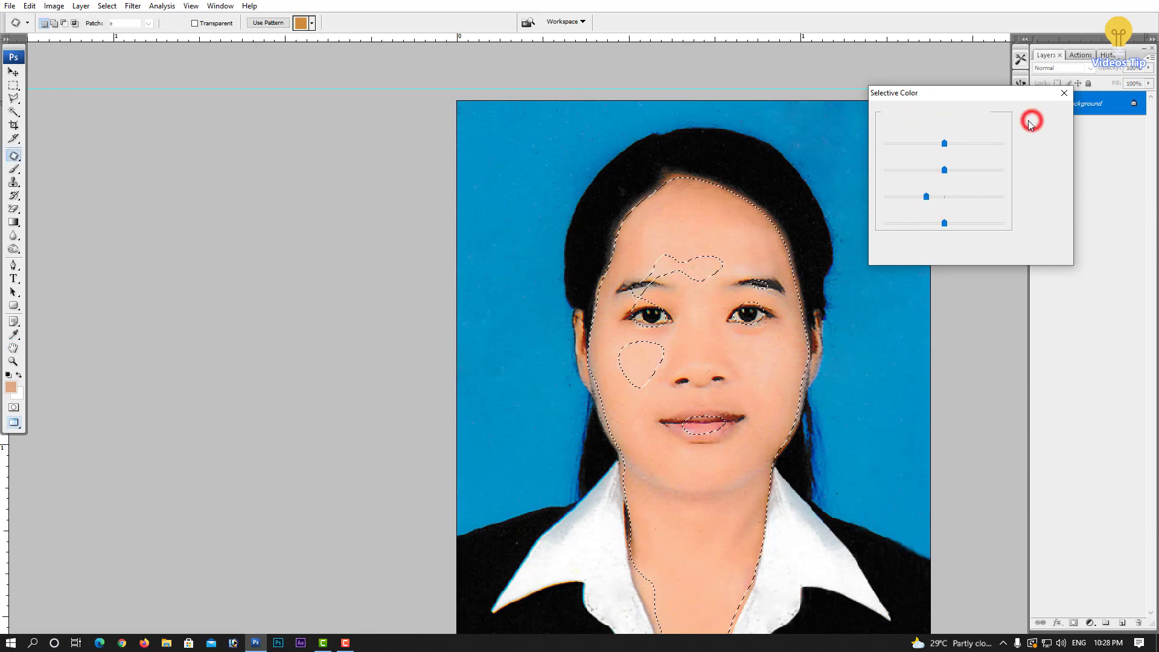
pyautogui.hotkey('ctrl', '-')
pyautogui.press('j')
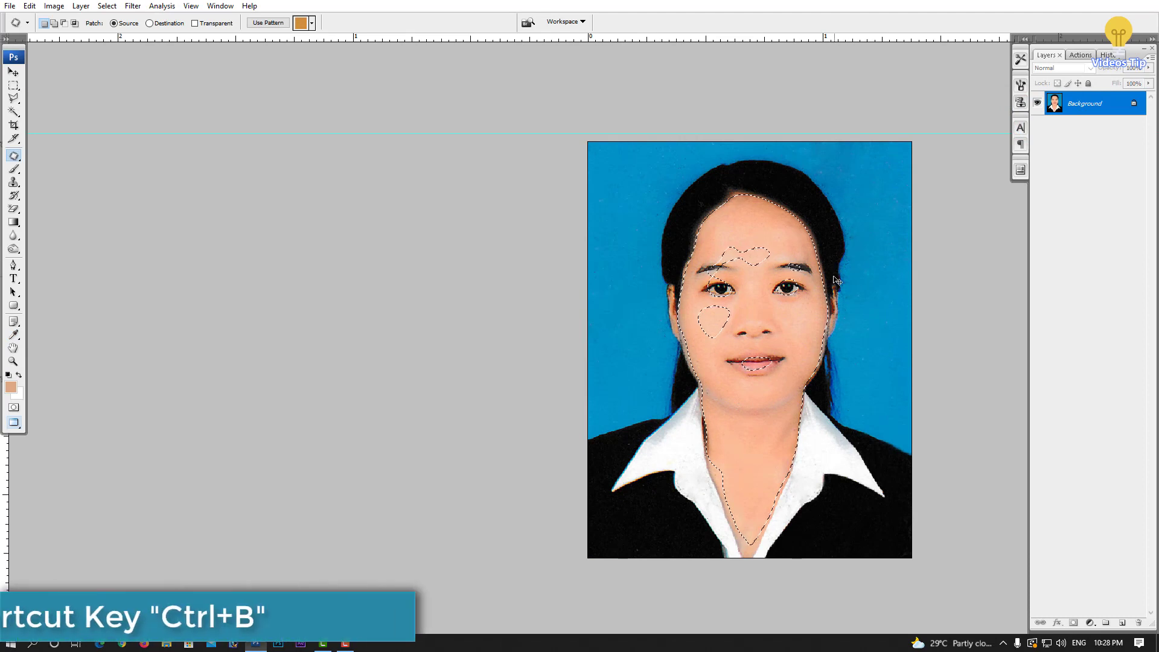
# - Shift the skin highlights 22 toward cyan with Color Balance
pyautogui.hotkey('ctrl', 'b')
pyautogui.moveTo(705, 169); pyautogui.dragTo(531, 146)
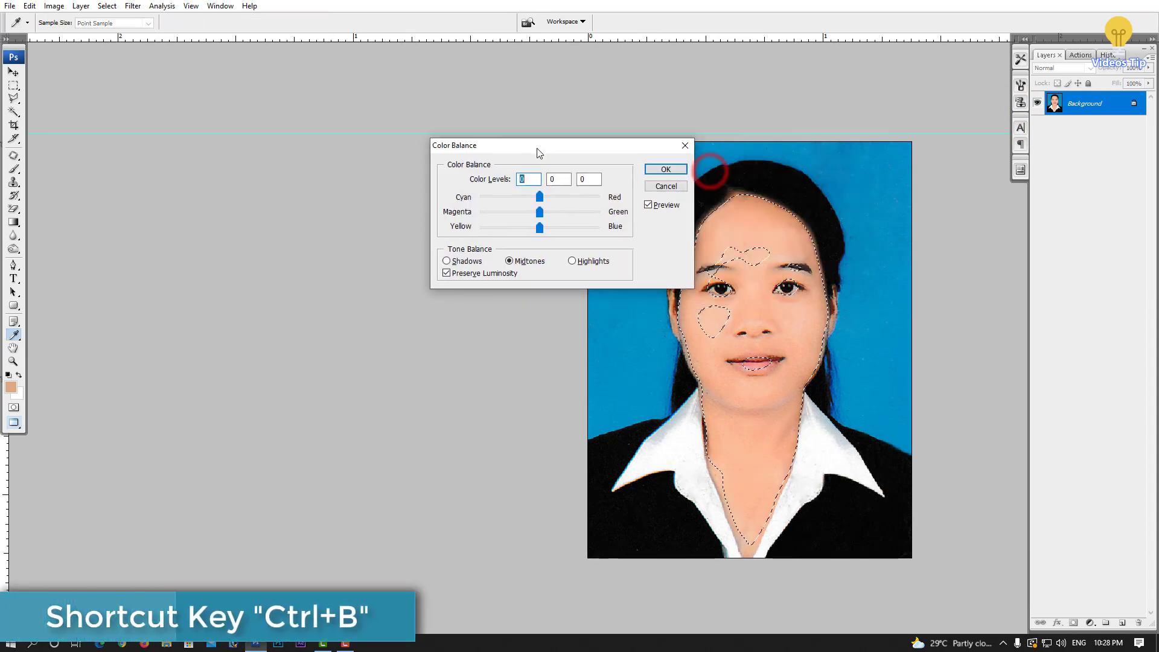
pyautogui.click(577, 259)
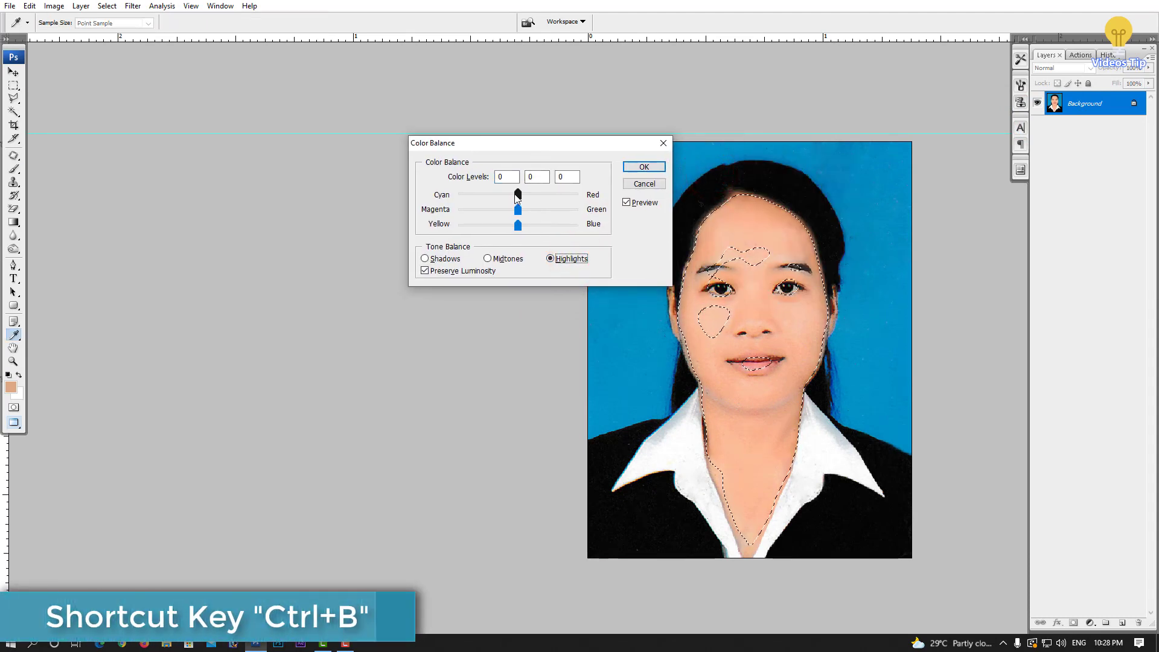
pyautogui.moveTo(517, 194); pyautogui.dragTo(506, 198)
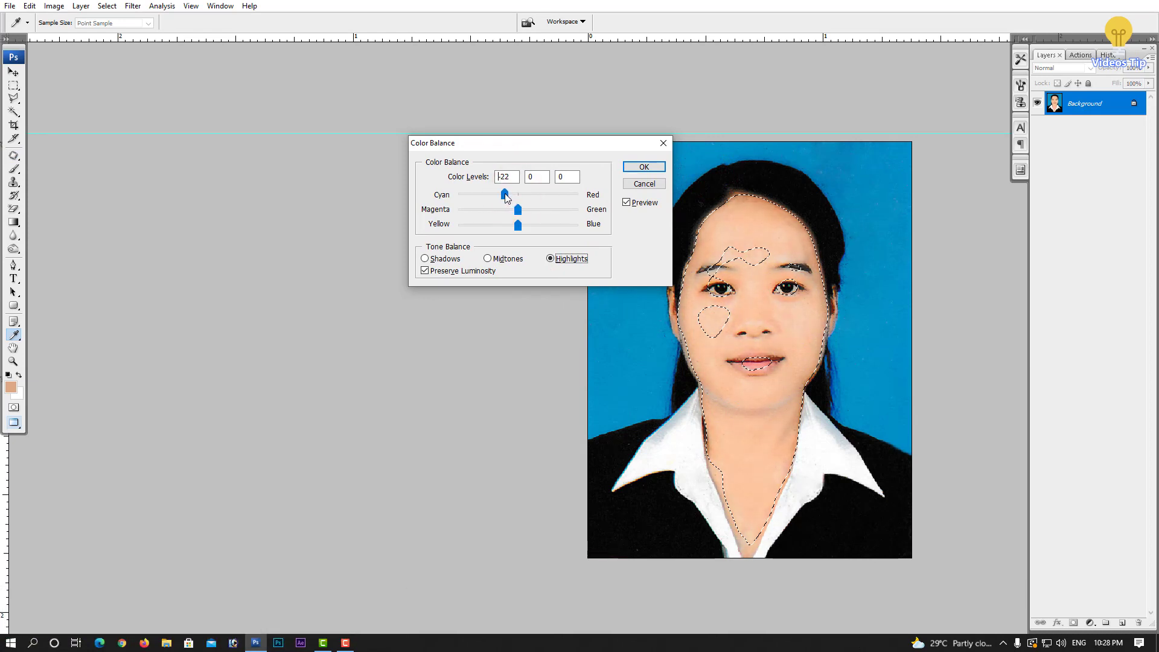
pyautogui.click(653, 202)
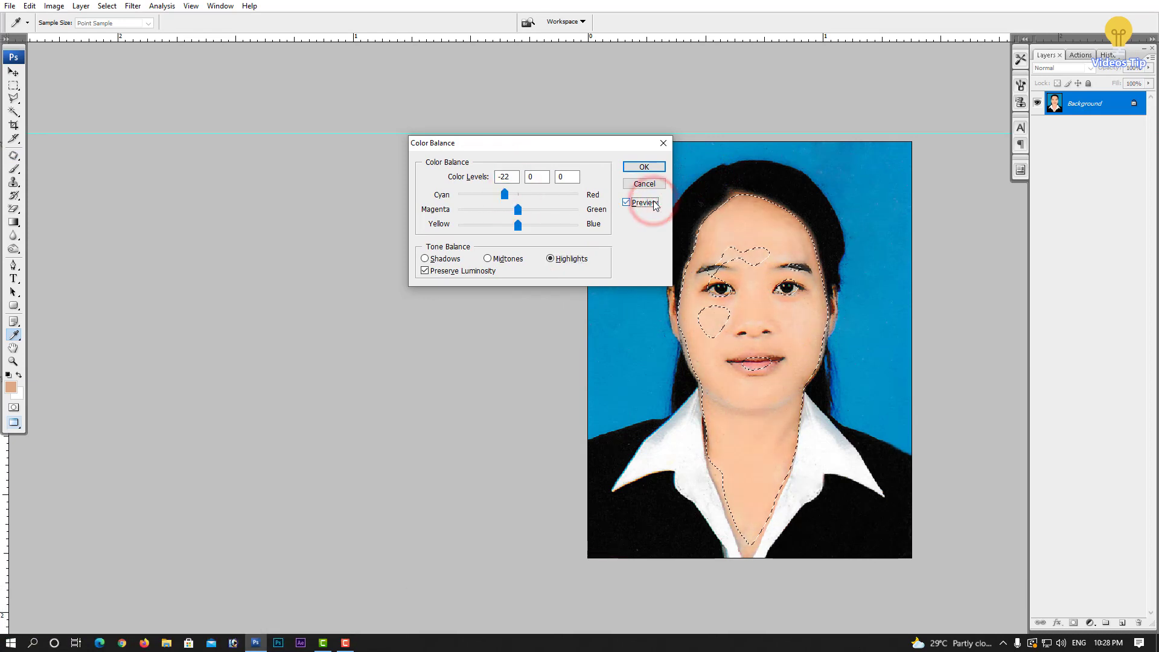
pyautogui.click(653, 203)
pyautogui.click(644, 166)
pyautogui.press('j')
pyautogui.hotkey('ctrl', '-')
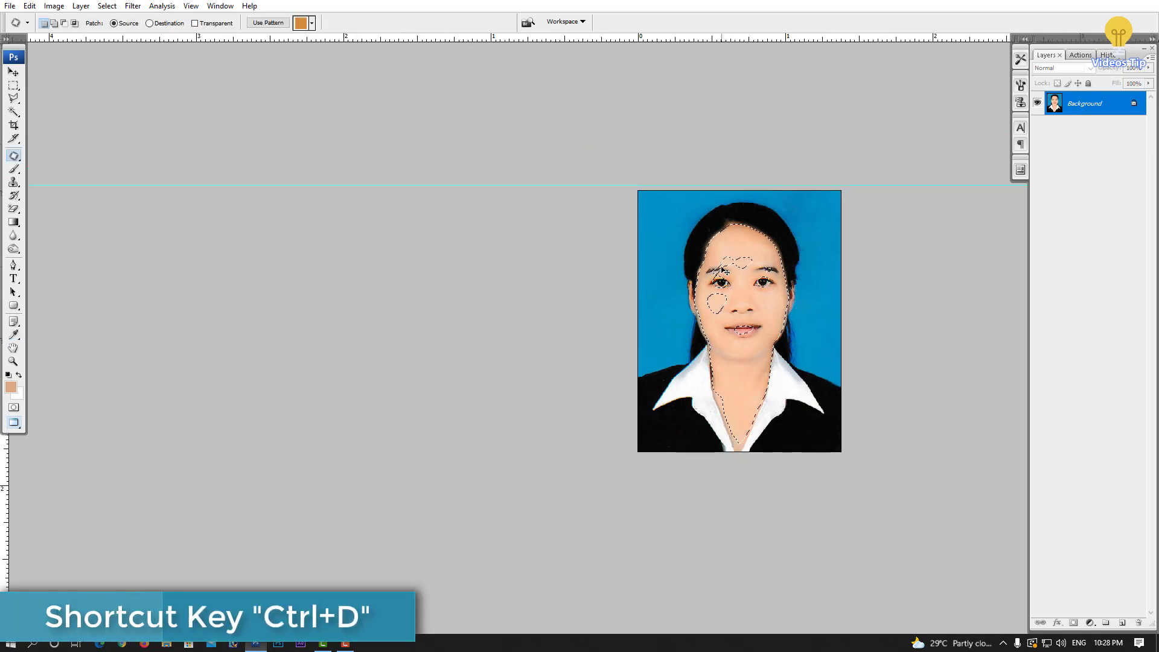
# - Clear the skin selection and patch a small spot on the dark jacket
pyautogui.hotkey('ctrl', 'd')
pyautogui.hotkey('ctrl', '+')
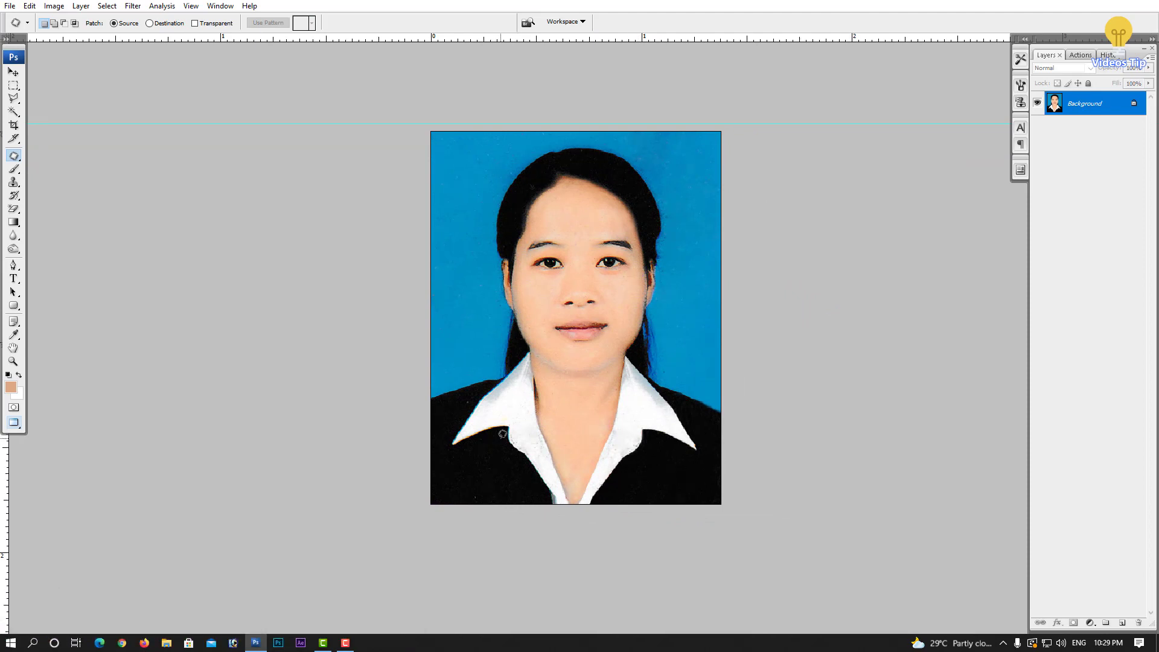
pyautogui.scroll(2, 459, 415)
pyautogui.scroll(1, 500, 379)
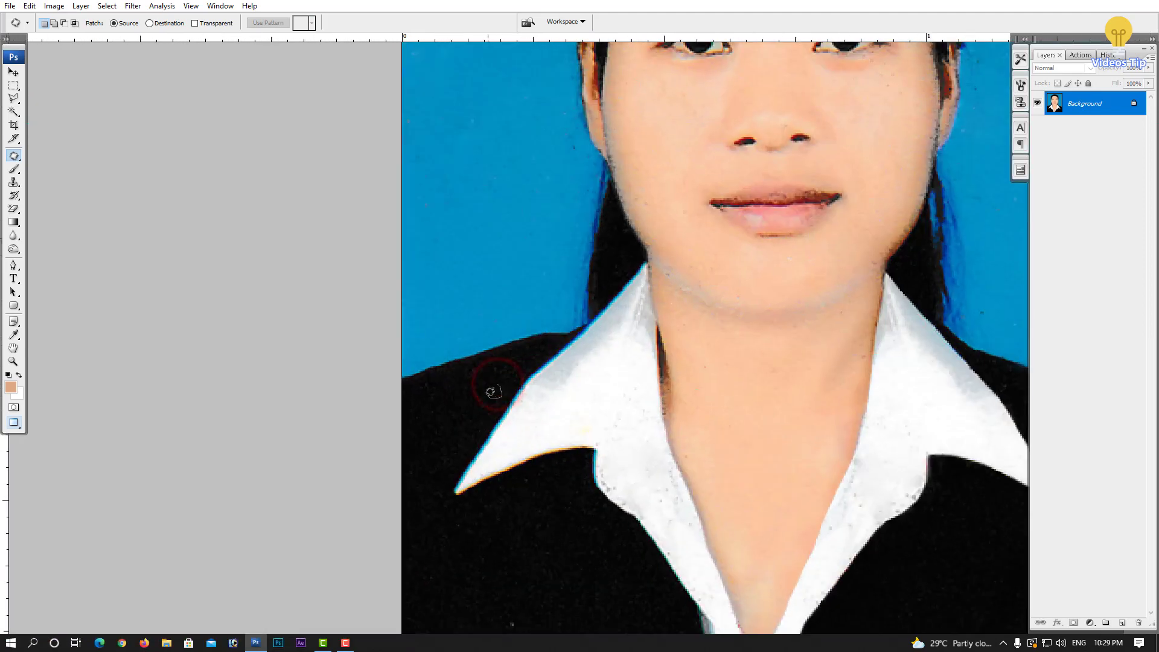
pyautogui.moveTo(470, 410); pyautogui.dragTo(469, 414)
pyautogui.click(493, 387)
pyautogui.scroll(-1, 523, 417)
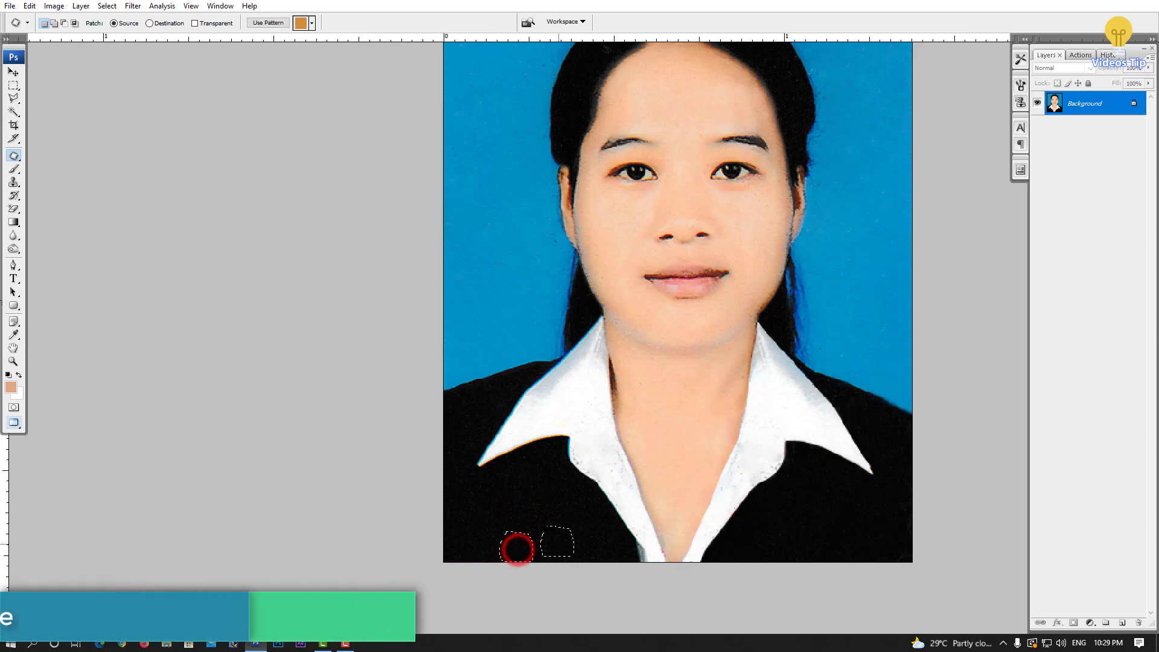
pyautogui.moveTo(514, 310); pyautogui.dragTo(507, 470)
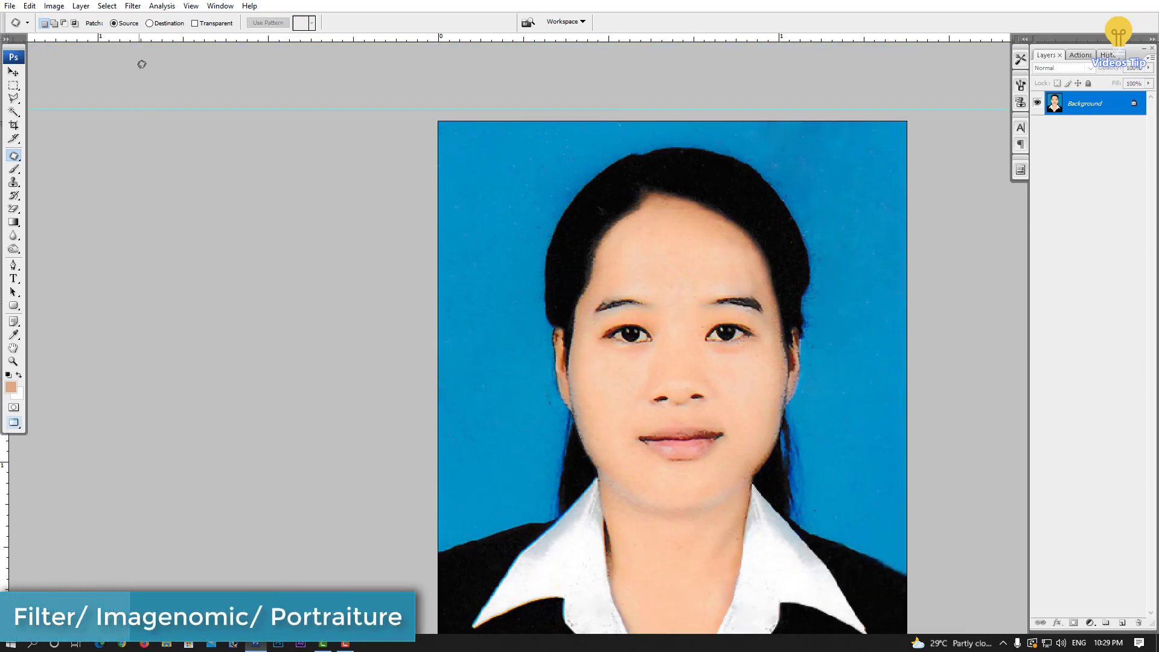
# - Launch the Imagenomic Portraiture filter and set its detail Threshold to 8
pyautogui.click(132, 6)
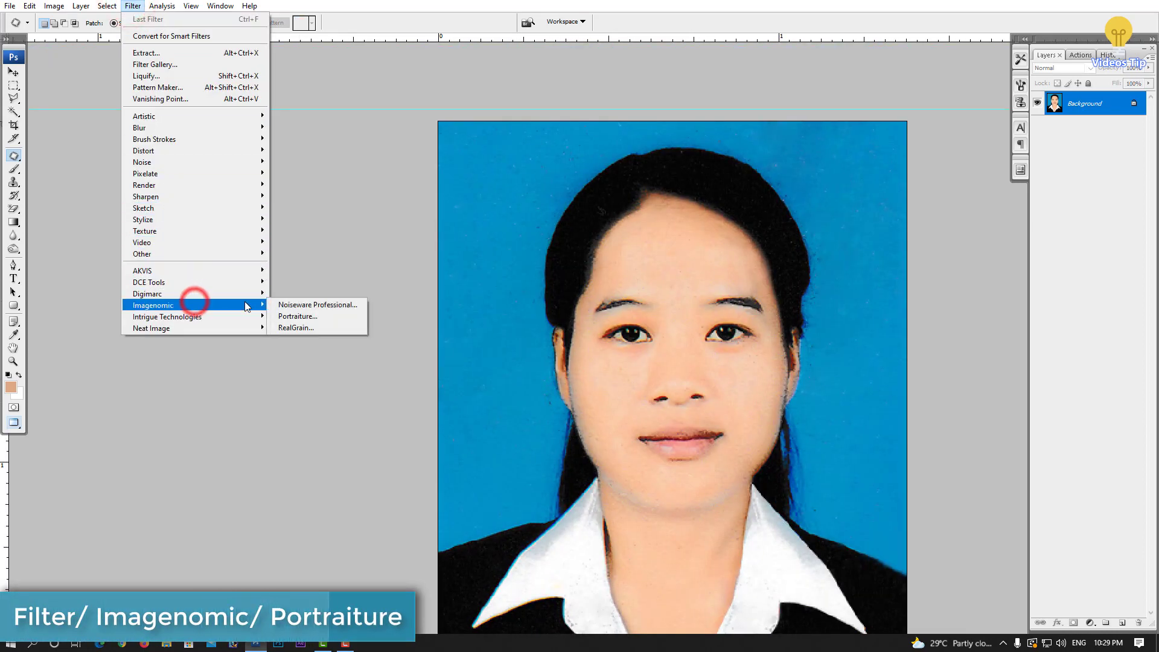
pyautogui.click(280, 315)
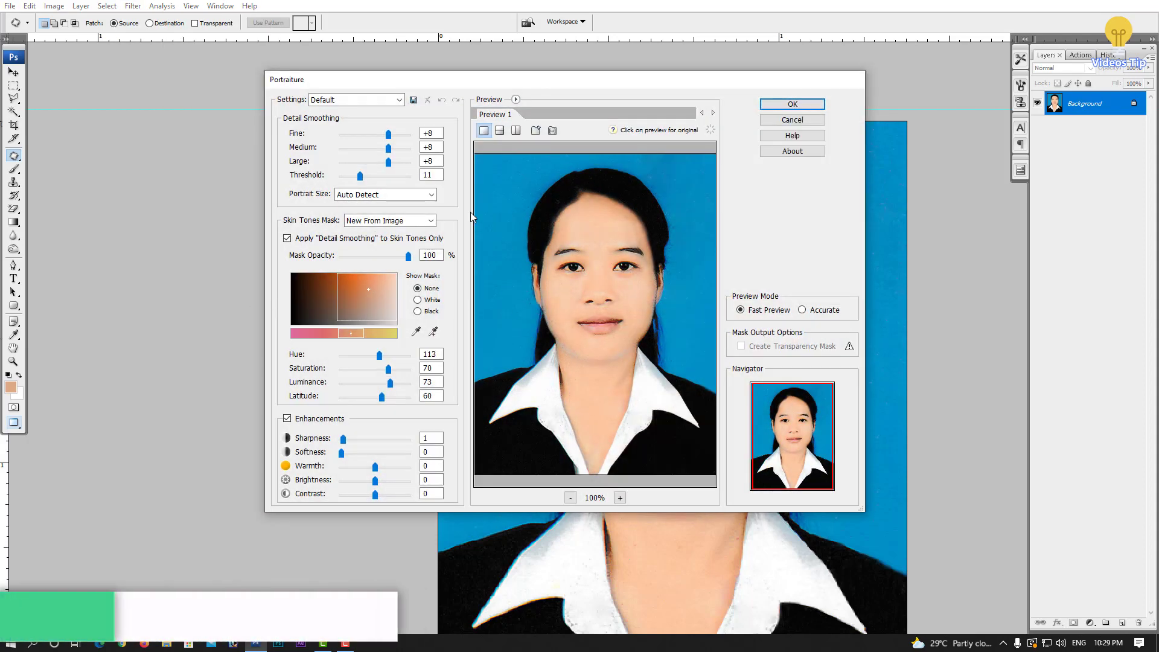
pyautogui.doubleClick(432, 176)
pyautogui.write('7')
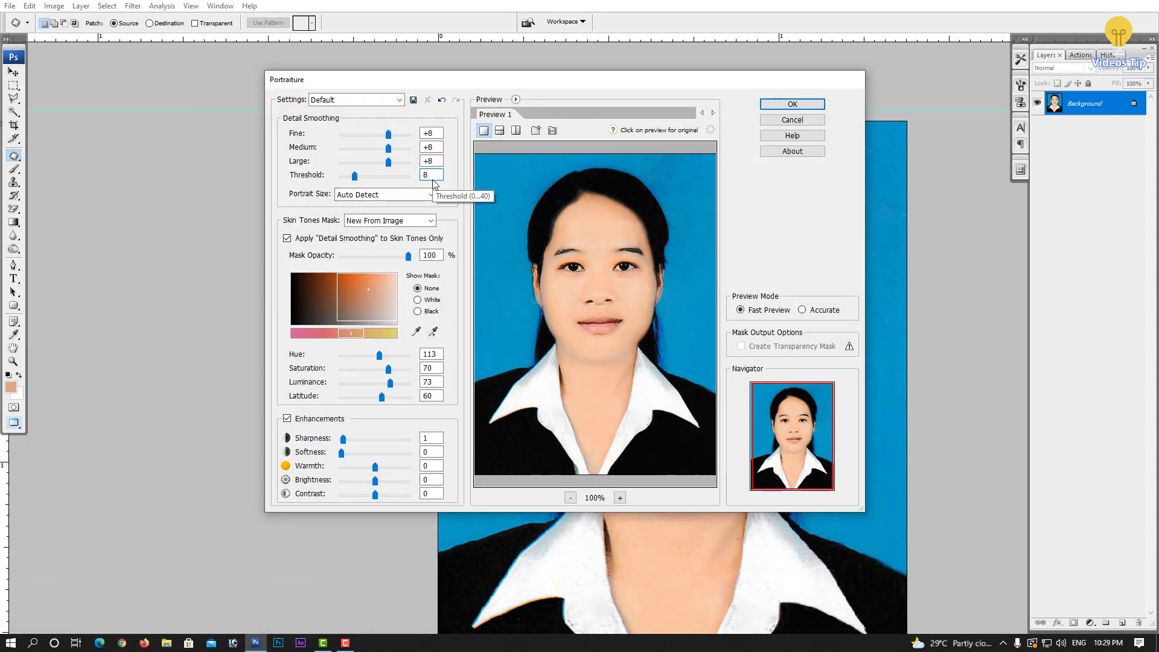
# - Build the skin-tone mask from eye, nose and forehead samples, then apply Portraiture
pyautogui.click(434, 332)
pyautogui.scroll(2, 576, 266)
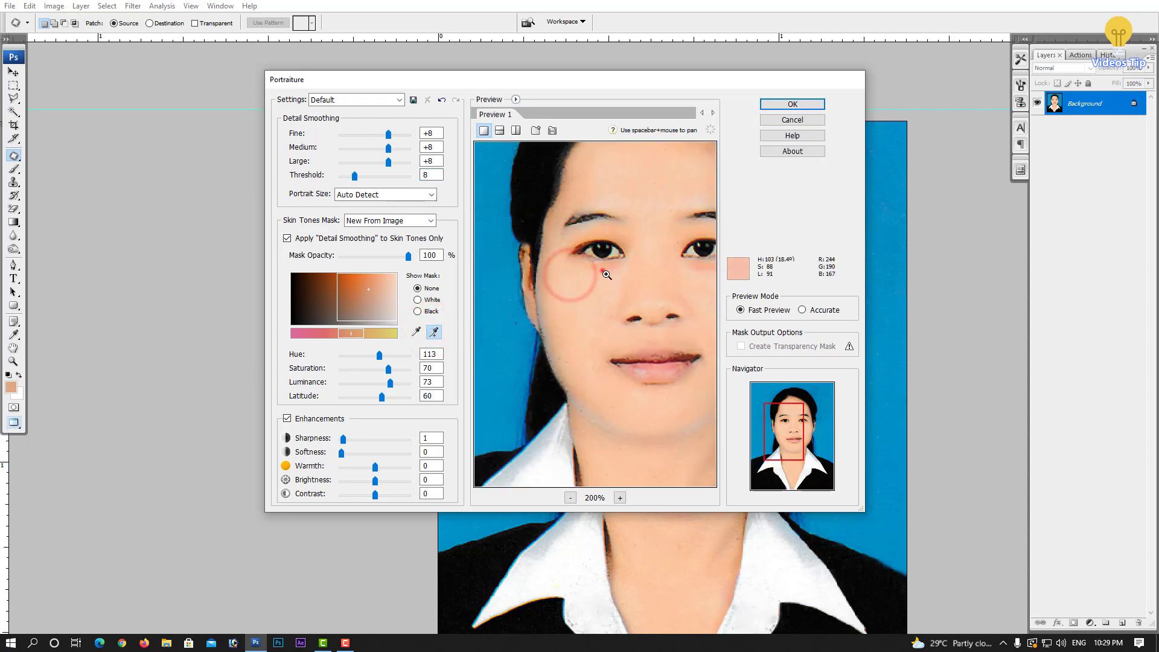
pyautogui.click(620, 263)
pyautogui.click(601, 275)
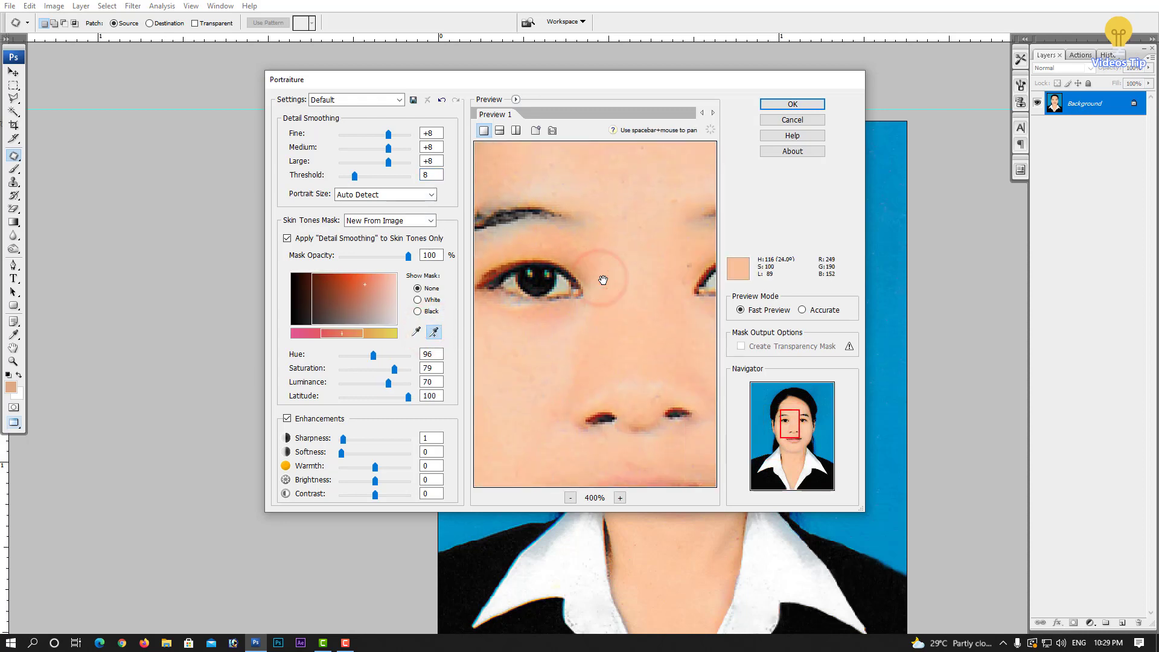
pyautogui.scroll(-2, 605, 282)
pyautogui.hscroll(2, 606, 281)
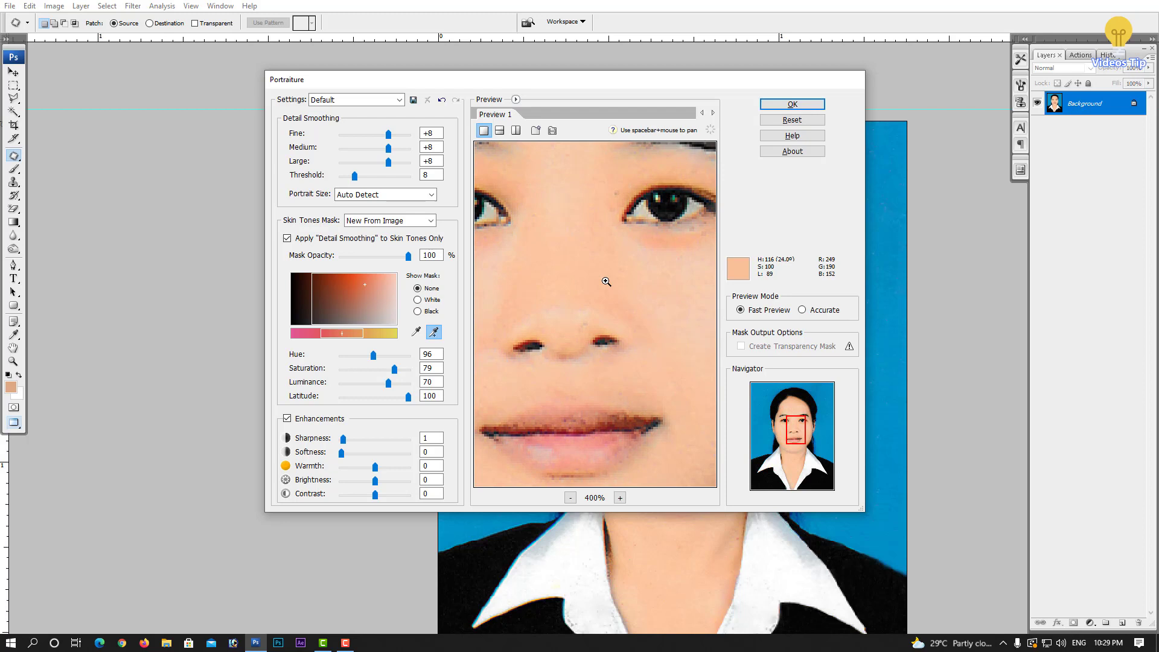
pyautogui.keyDown('alt'); pyautogui.click(606, 281); pyautogui.keyUp('alt')
pyautogui.keyDown('alt'); pyautogui.click(606, 281); pyautogui.keyUp('alt')
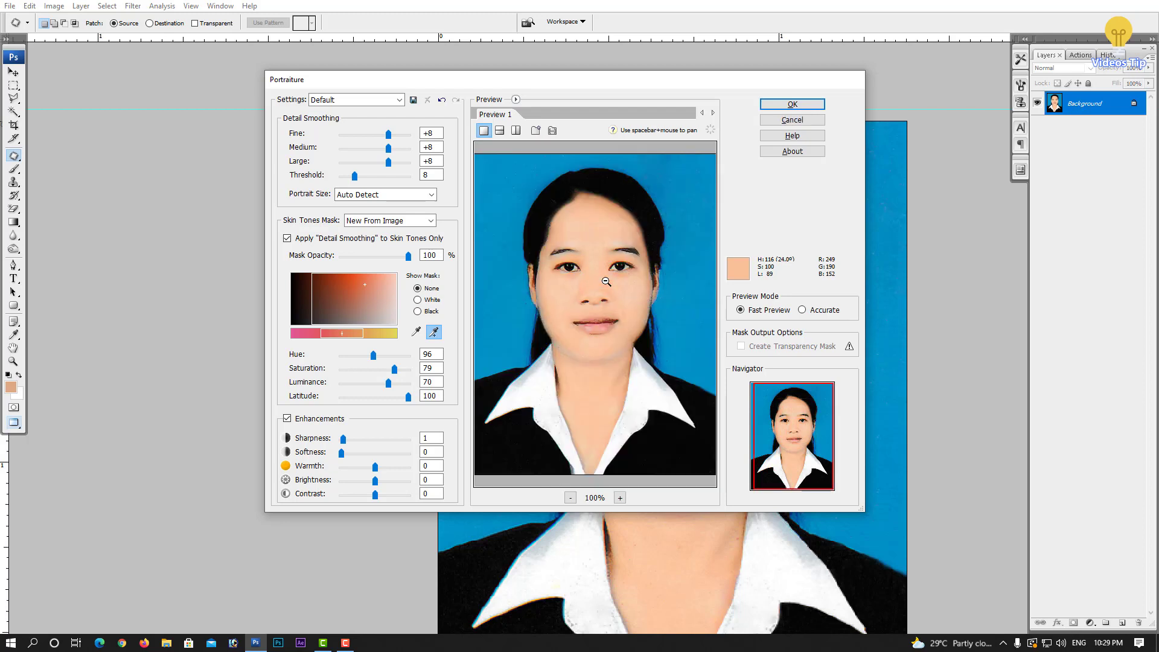
pyautogui.click(605, 281)
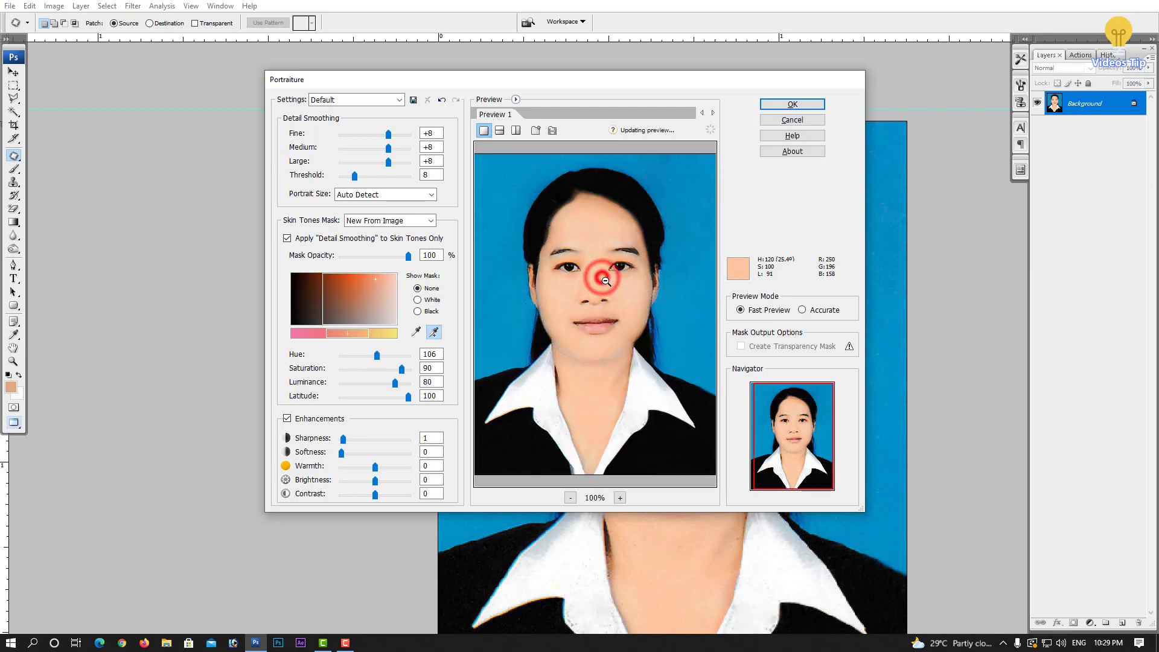
pyautogui.click(613, 248)
pyautogui.click(616, 232)
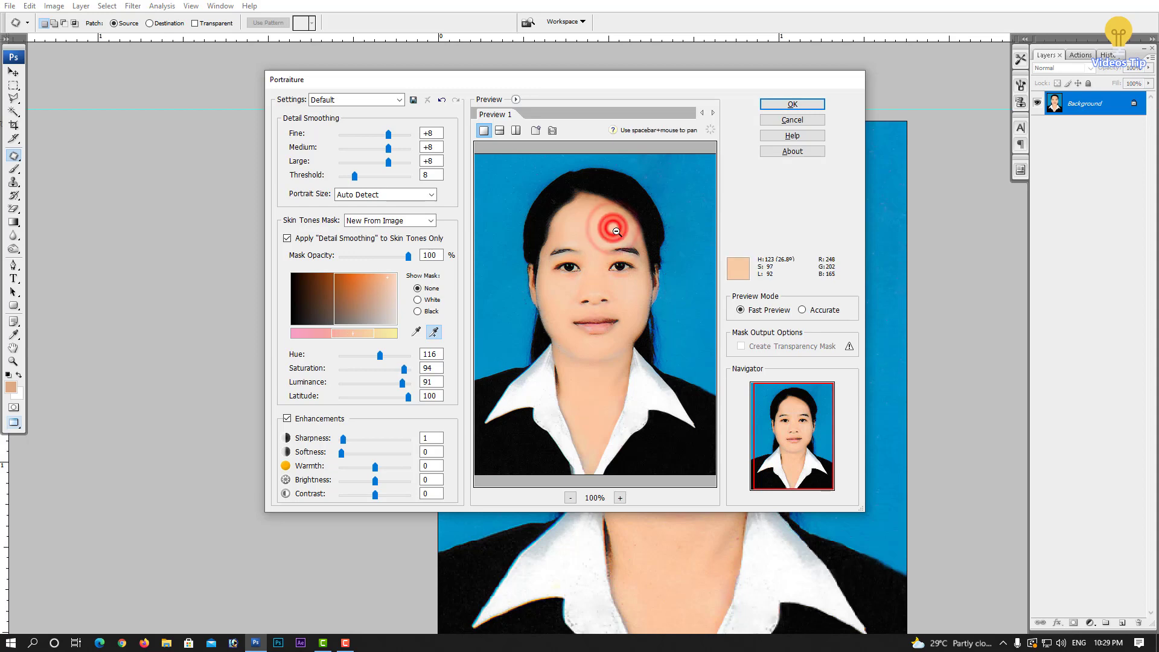
pyautogui.click(785, 106)
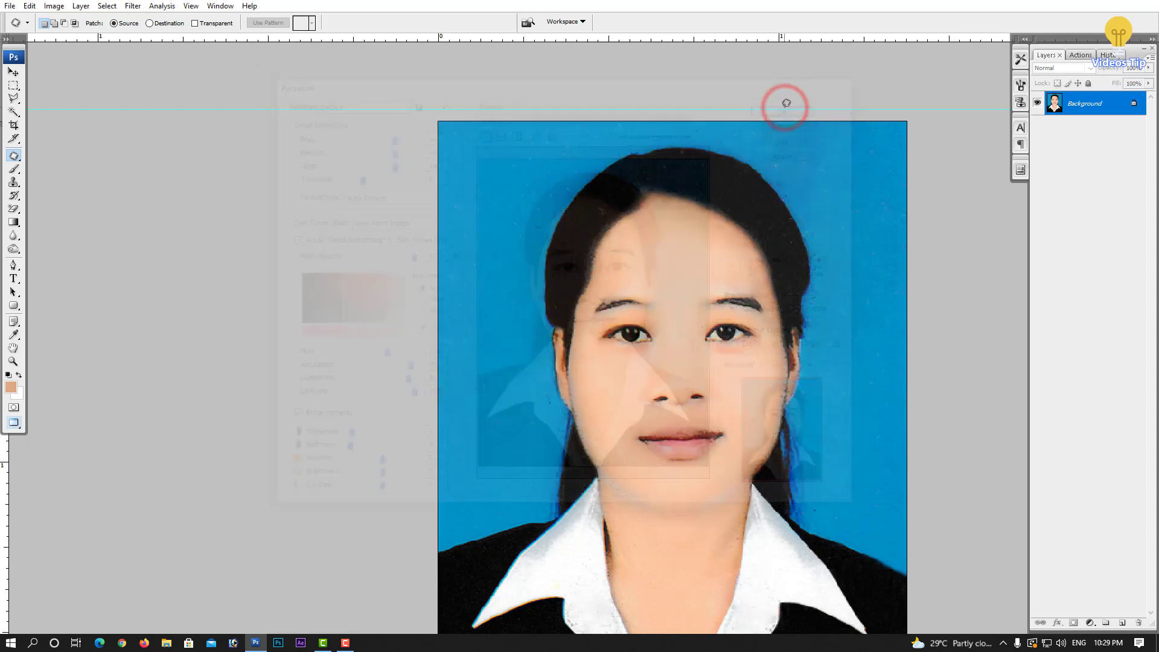
pyautogui.scroll(-2, 704, 356)
# - Apply a Levels adjustment with black input 10 to the whole portrait
pyautogui.scroll(2, 704, 356)
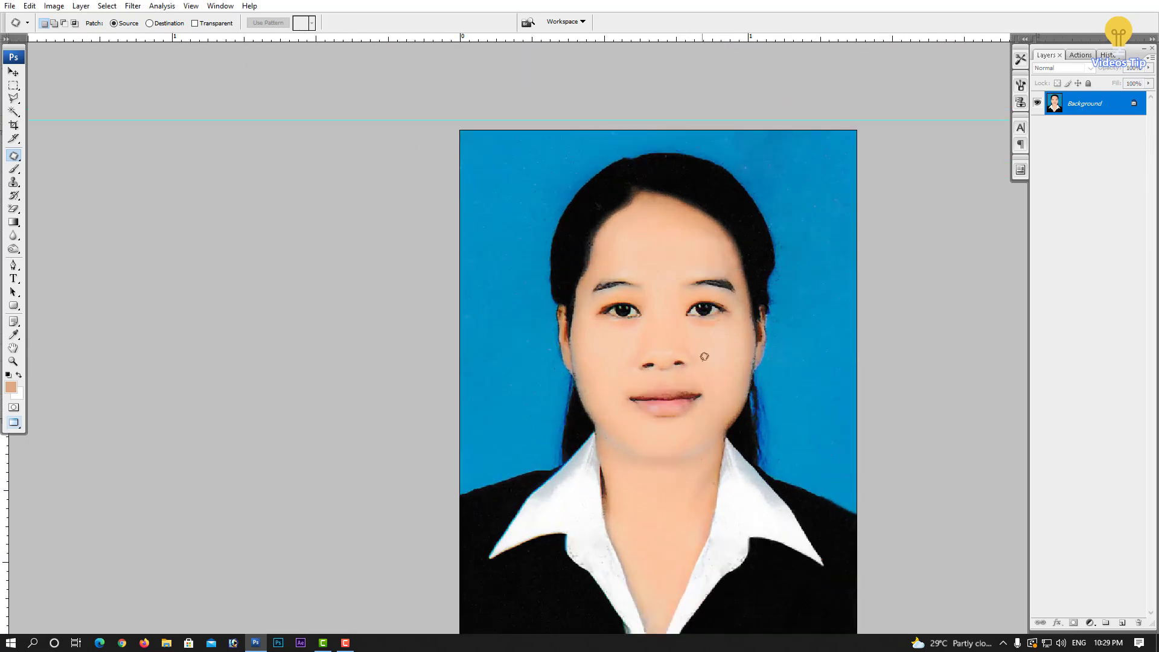
pyautogui.scroll(-1, 700, 345)
pyautogui.scroll(-1, 701, 348)
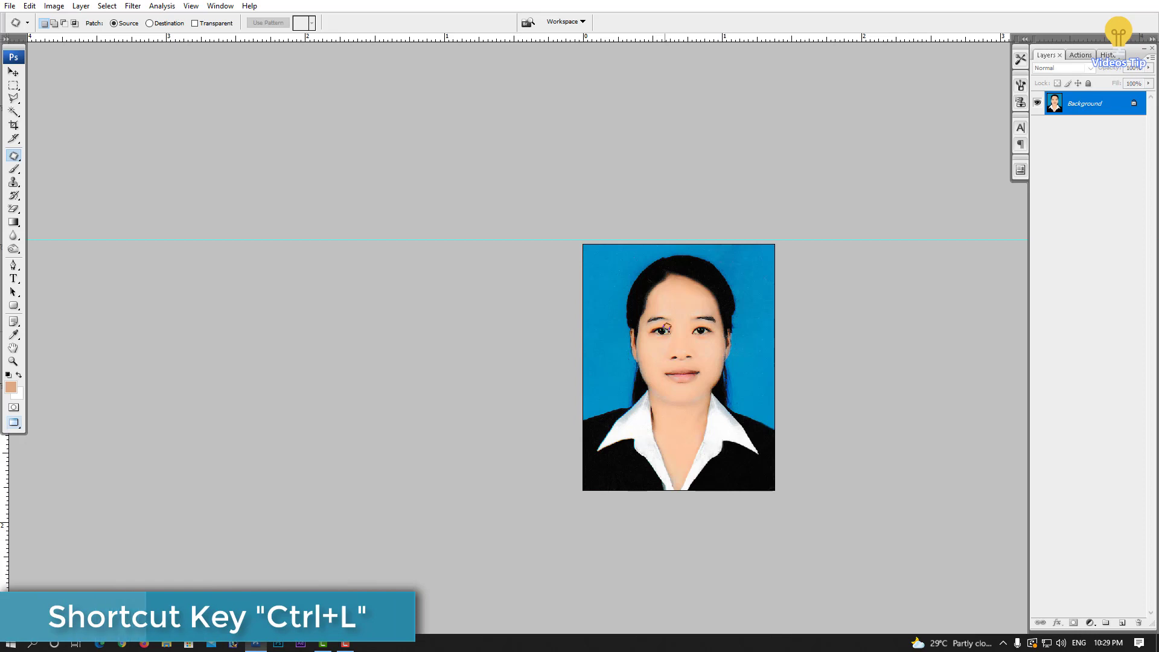
pyautogui.hotkey('ctrl', 'l')
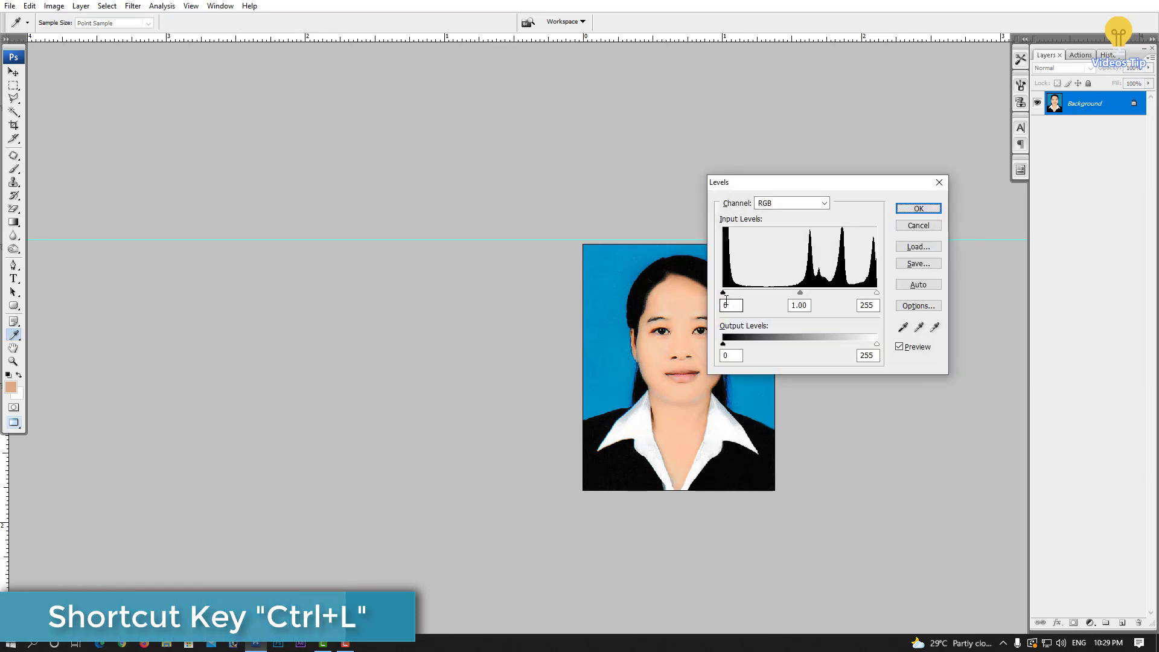
pyautogui.moveTo(724, 293); pyautogui.dragTo(728, 293)
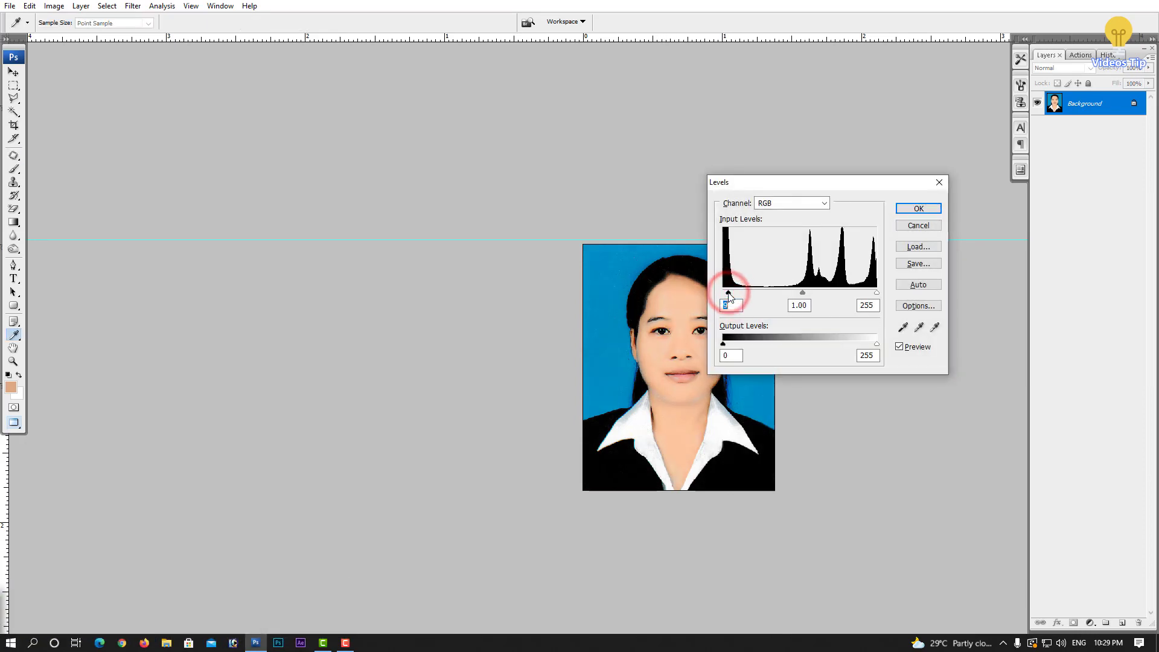
pyautogui.click(905, 348)
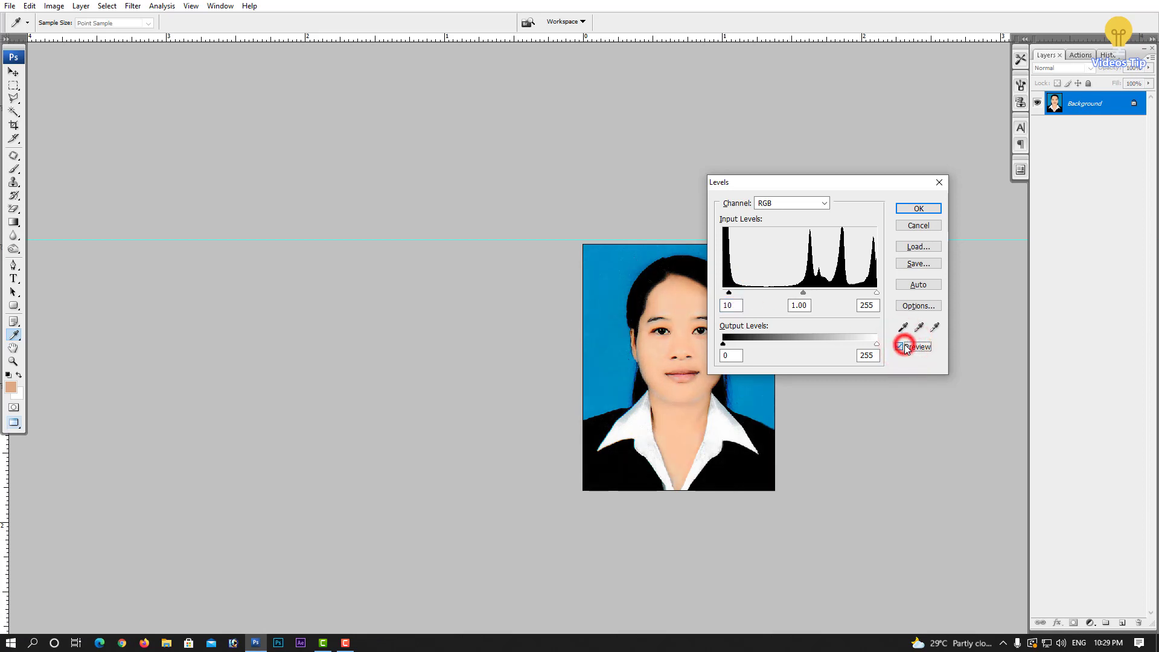
pyautogui.click(908, 208)
# - Select the lips with a feathered elliptical marquee
pyautogui.press('j')
pyautogui.scroll(3, 721, 440)
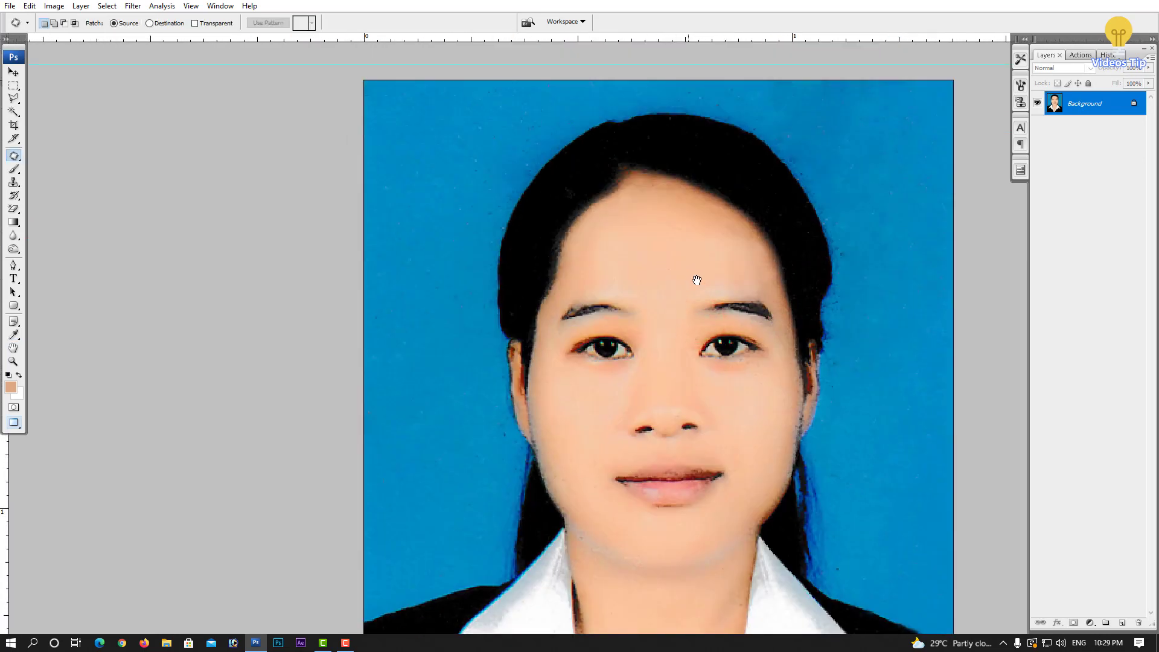
pyautogui.moveTo(637, 470); pyautogui.dragTo(647, 388)
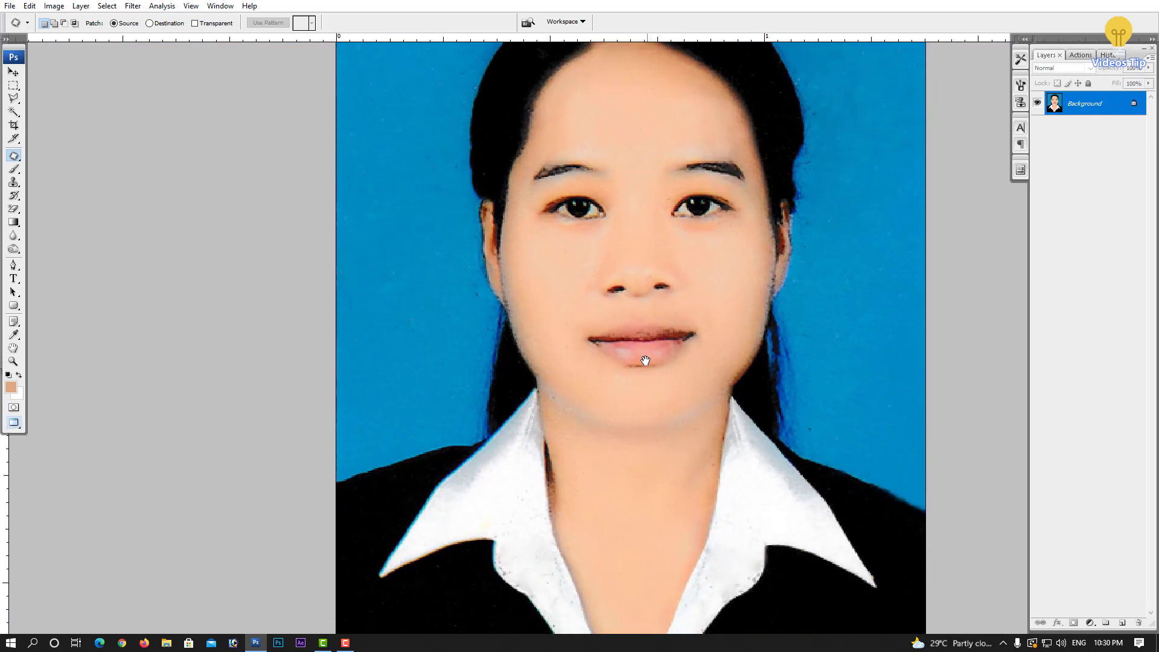
pyautogui.press('m')
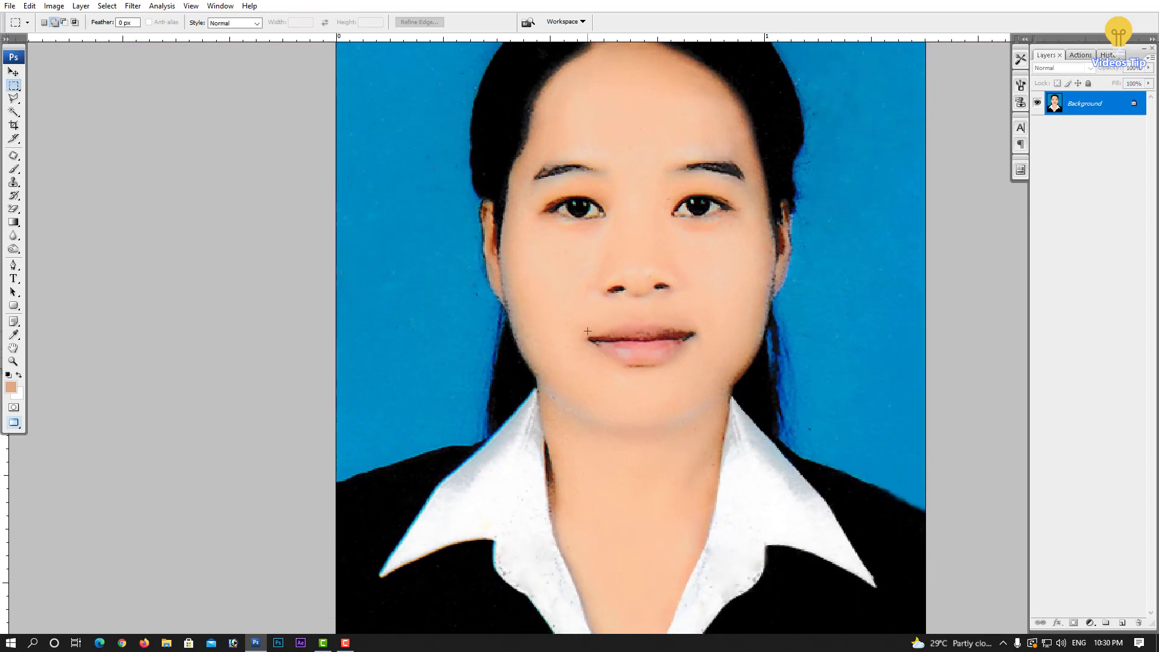
pyautogui.moveTo(635, 348); pyautogui.dragTo(681, 358)
pyautogui.moveTo(590, 326); pyautogui.dragTo(691, 365)
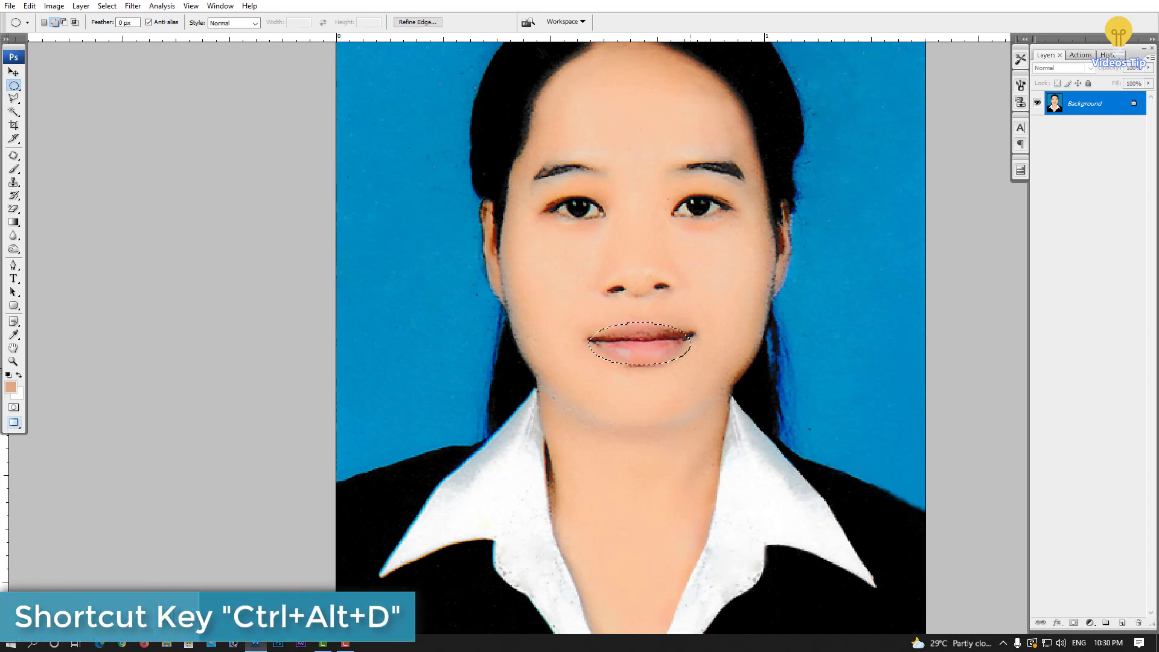
pyautogui.hotkey('ctrl', 'alt', 'd')
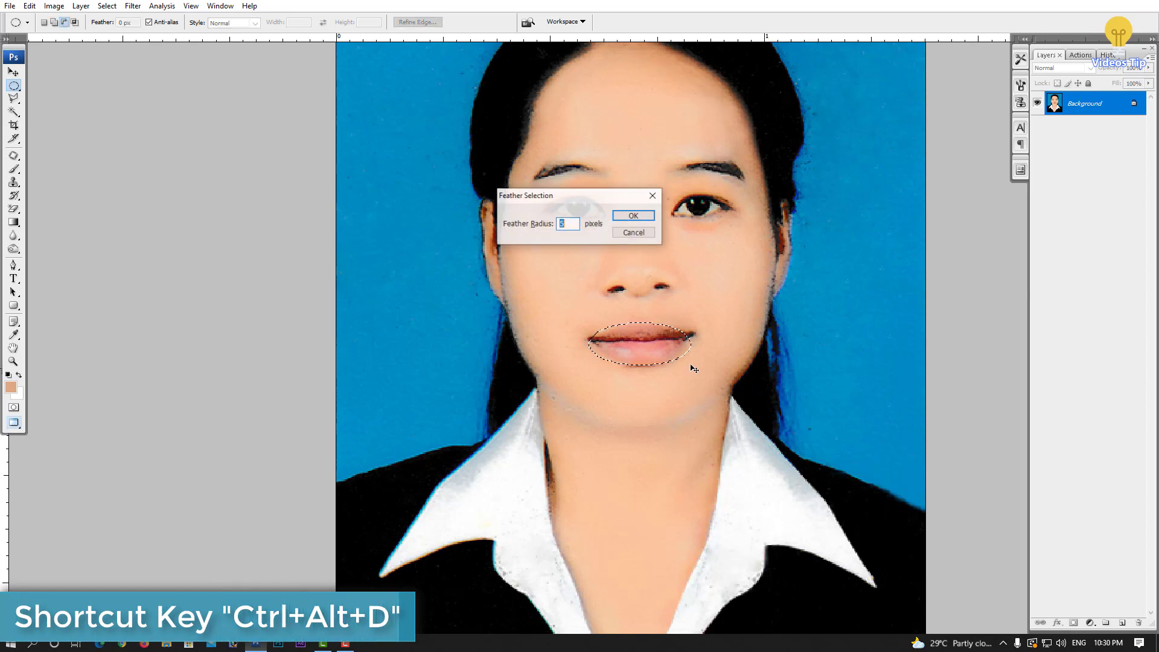
pyautogui.press('Return')
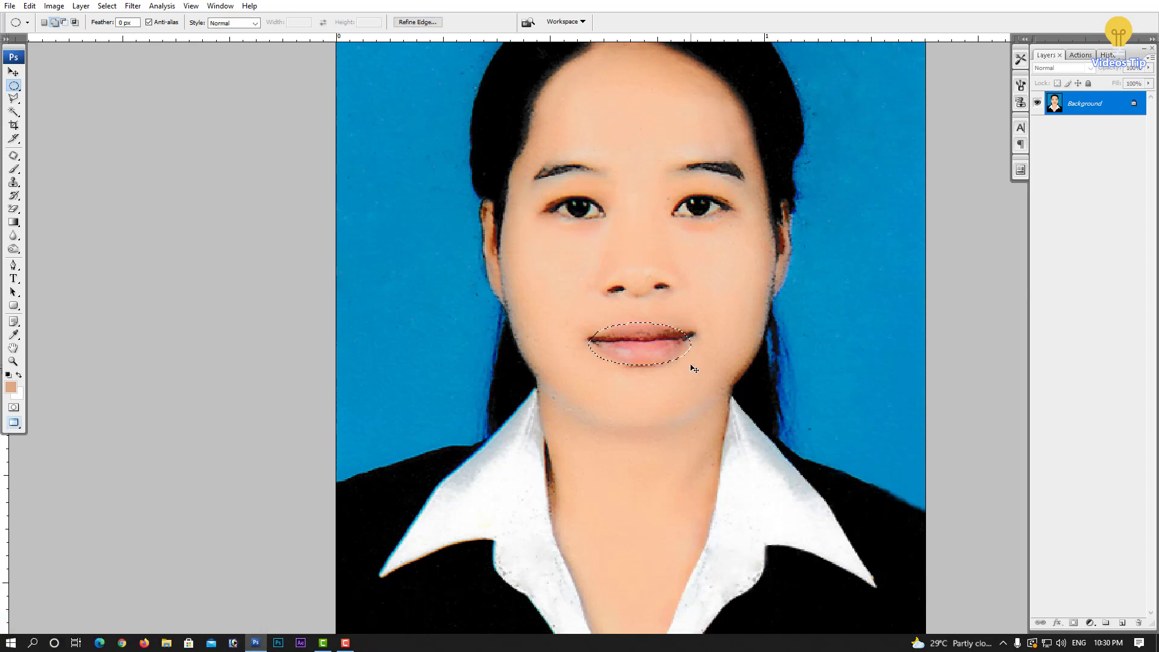
# - Balance the lip midtones to +32 red and -13 magenta, then deselect
pyautogui.hotkey('ctrl', 'b')
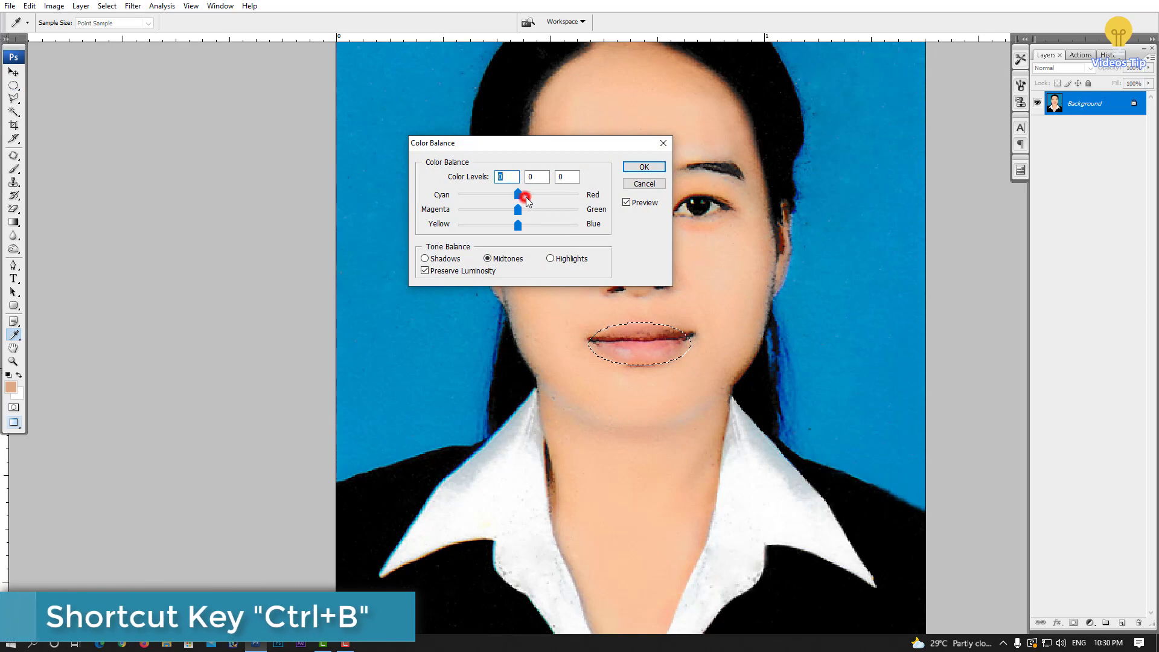
pyautogui.moveTo(525, 198)
pyautogui.mouseDown()
pyautogui.moveTo(555, 196)
pyautogui.moveTo(539, 198)
pyautogui.mouseUp()
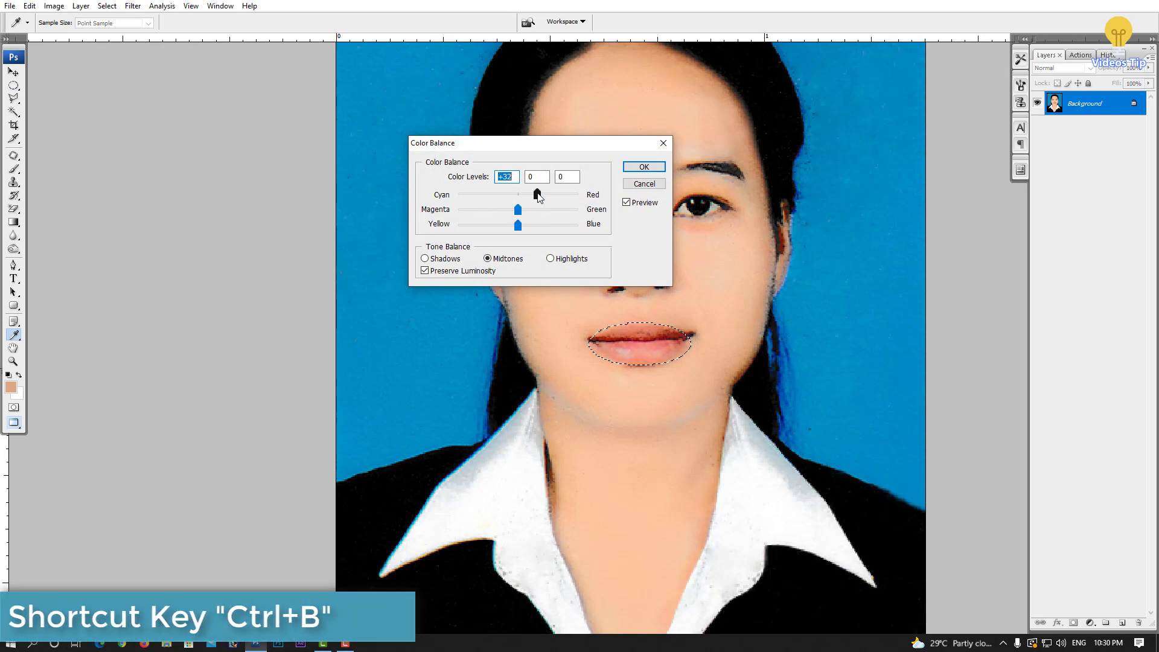
pyautogui.moveTo(518, 213); pyautogui.dragTo(515, 216)
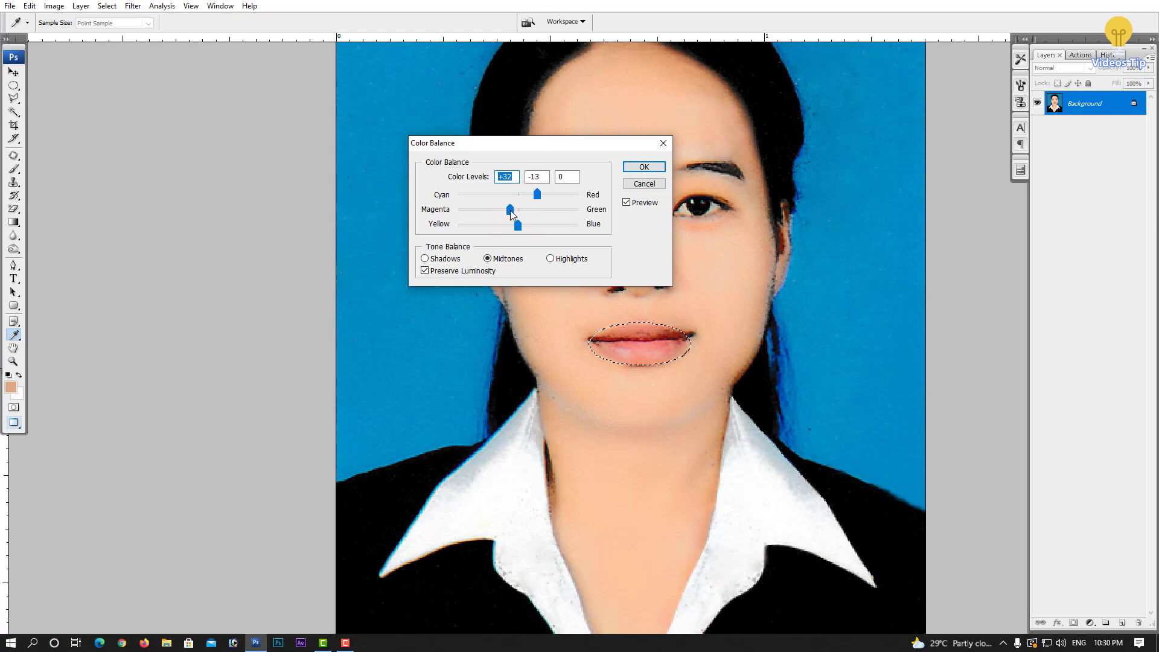
pyautogui.click(633, 203)
pyautogui.click(644, 167)
pyautogui.hotkey('ctrl', 'd')
pyautogui.scroll(-2, 670, 329)
# - Sample forehead skin with the Clone Stamp and paint over the hair edge
pyautogui.scroll(-1, 669, 329)
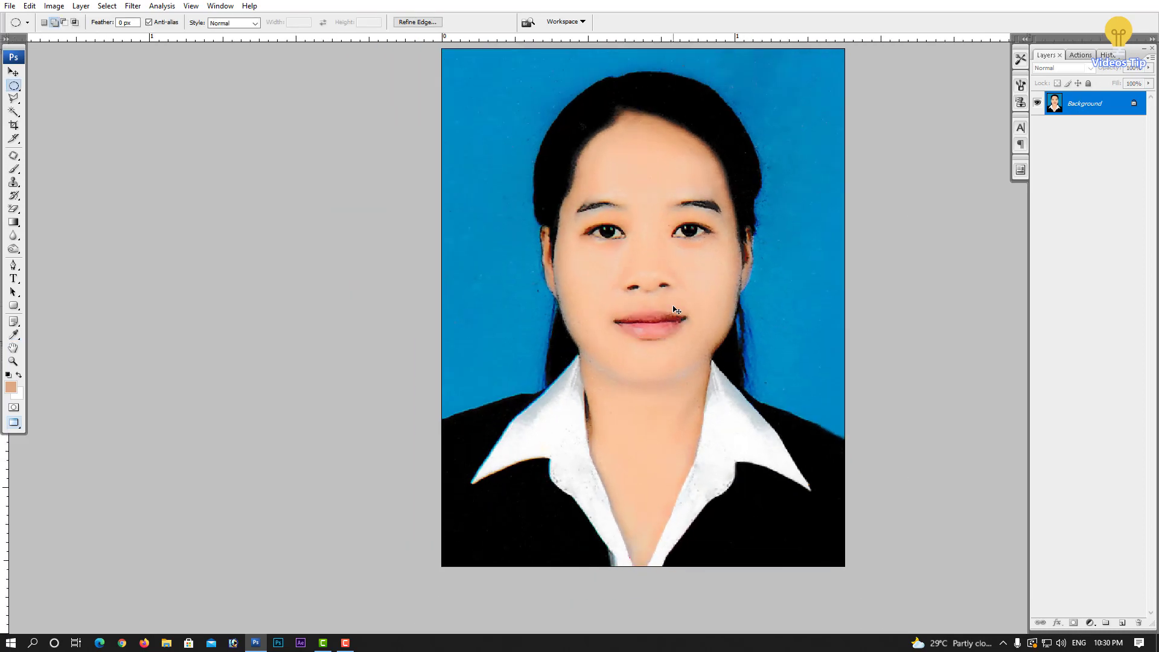
pyautogui.scroll(-2, 669, 330)
pyautogui.scroll(1, 676, 215)
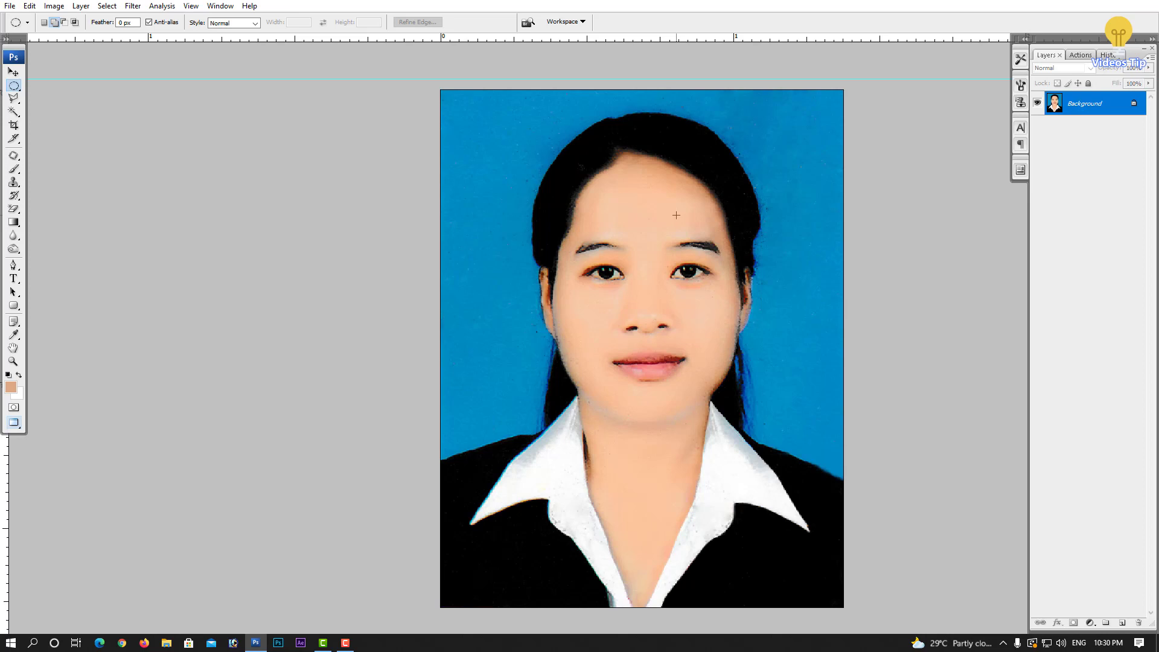
pyautogui.scroll(-1, 649, 245)
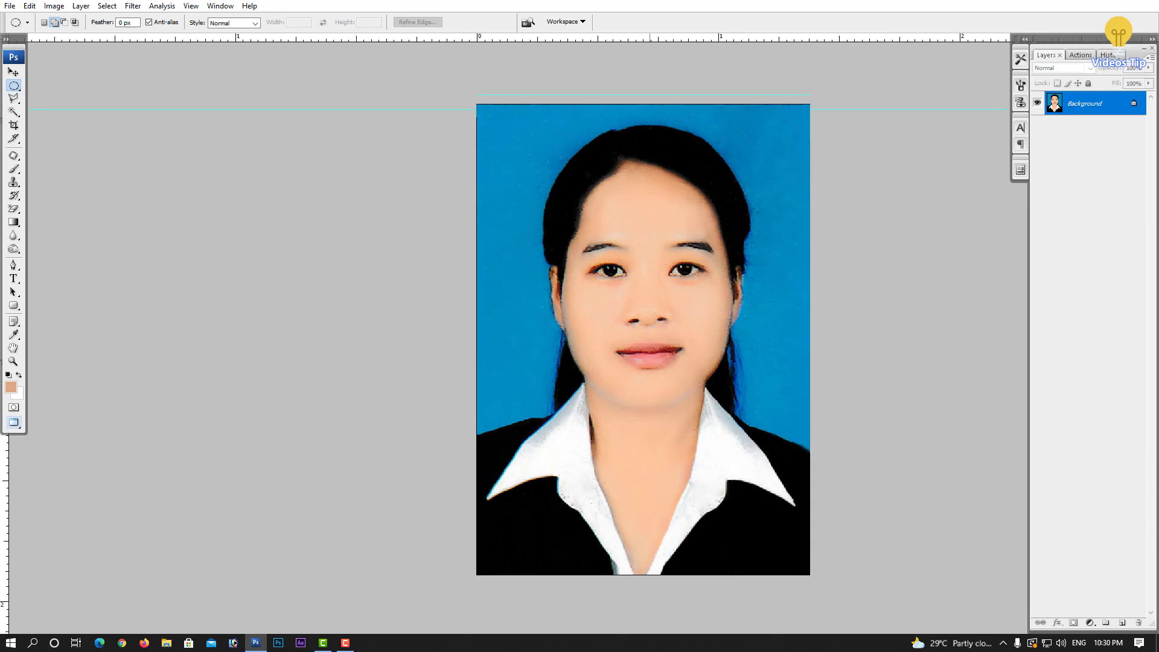
pyautogui.scroll(-1, 658, 251)
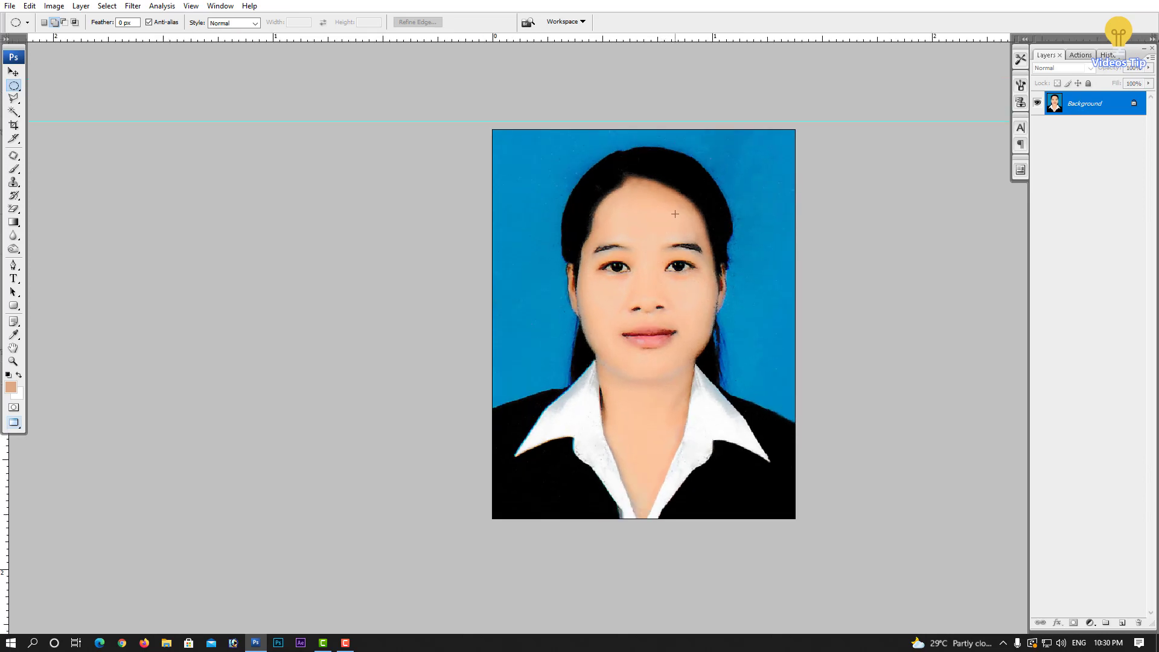
pyautogui.scroll(1, 708, 319)
pyautogui.scroll(1, 688, 373)
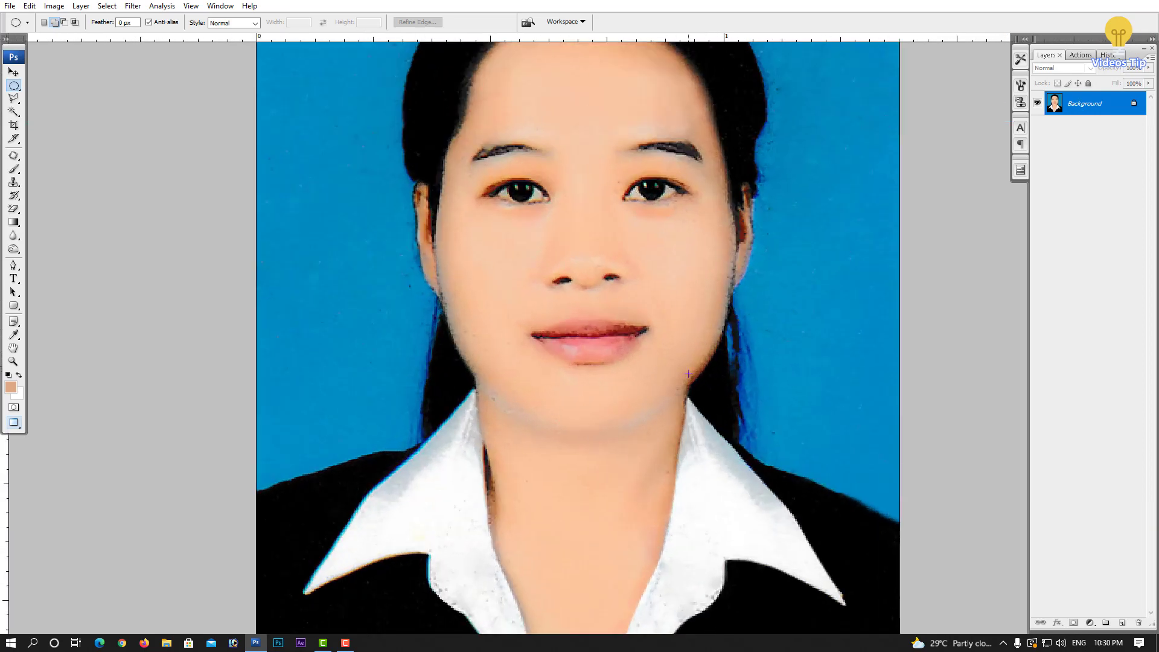
pyautogui.scroll(2, 604, 169)
pyautogui.scroll(3, 613, 215)
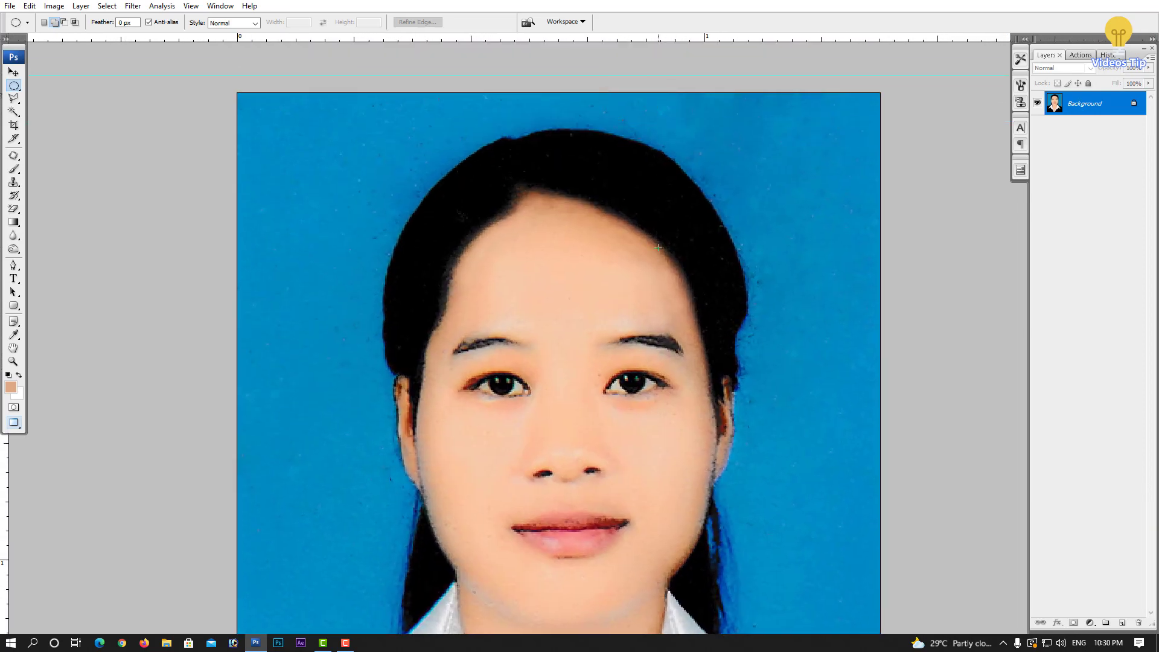
pyautogui.scroll(1, 659, 248)
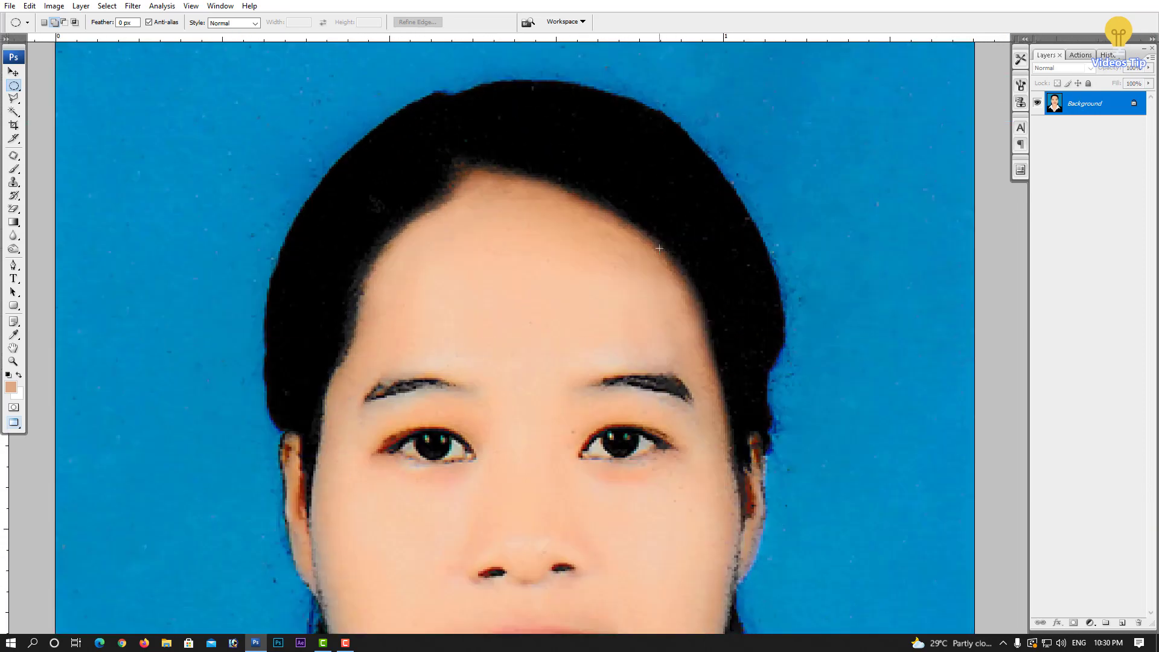
pyautogui.click(13, 181)
pyautogui.scroll(1, 610, 314)
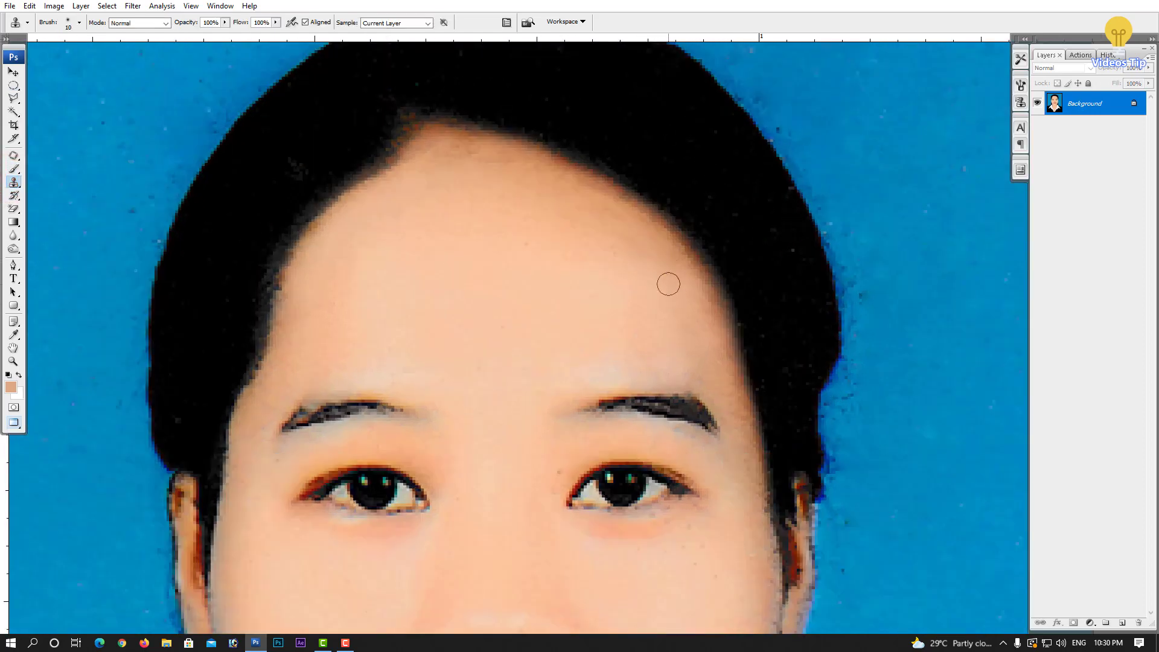
pyautogui.keyDown('alt'); pyautogui.click(659, 269); pyautogui.keyUp('alt')
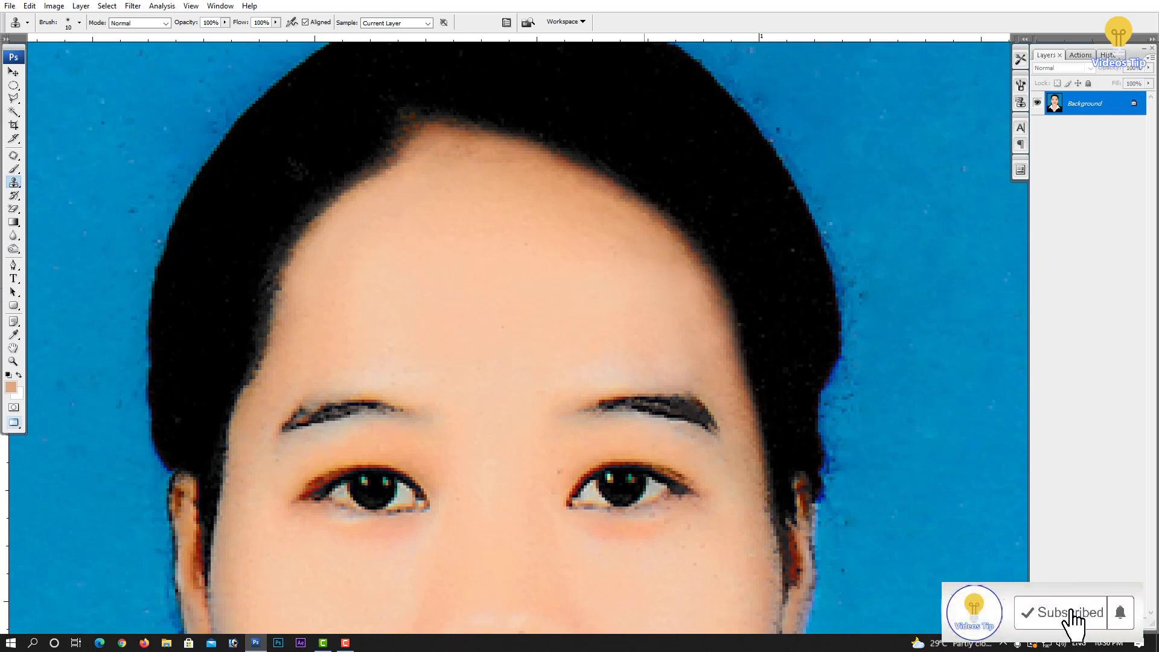
pyautogui.keyDown('alt'); pyautogui.click(505, 175); pyautogui.keyUp('alt')
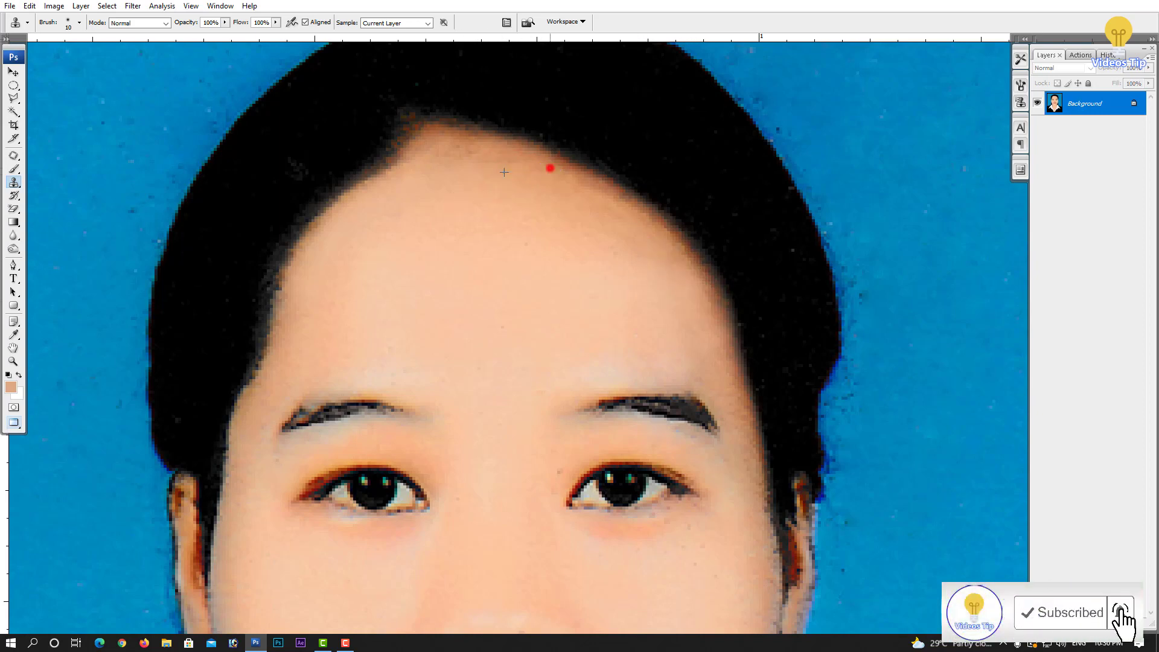
pyautogui.moveTo(550, 168); pyautogui.dragTo(581, 180)
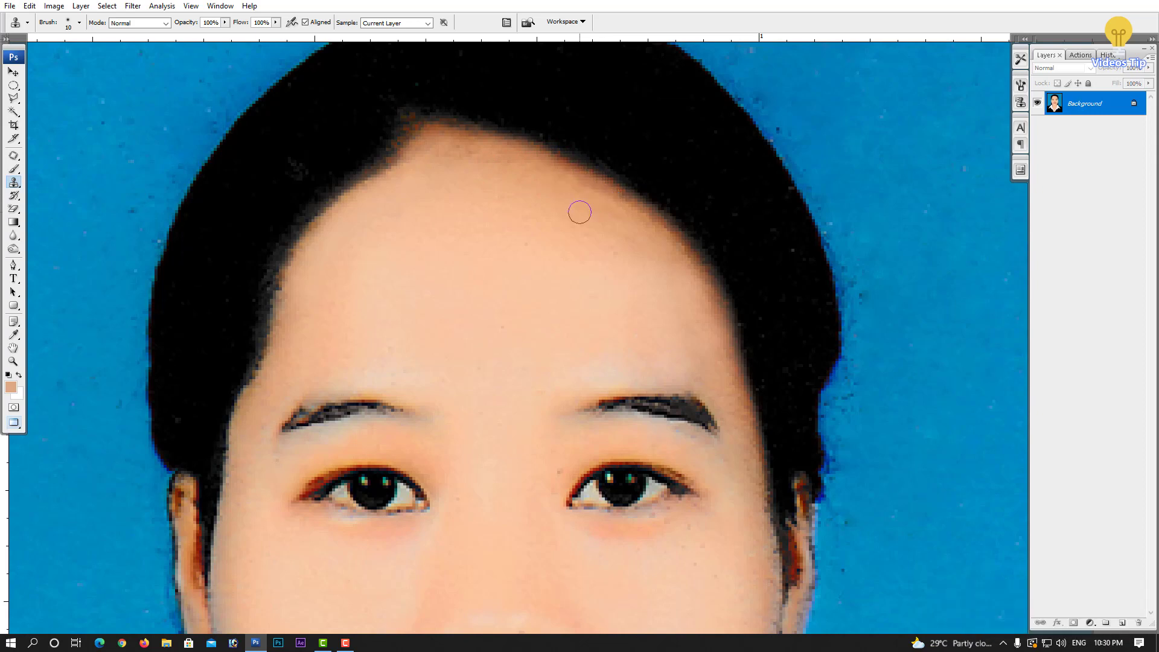
# - Lower clone opacity to 30% and clone more skin along the hairline
pyautogui.click(225, 23)
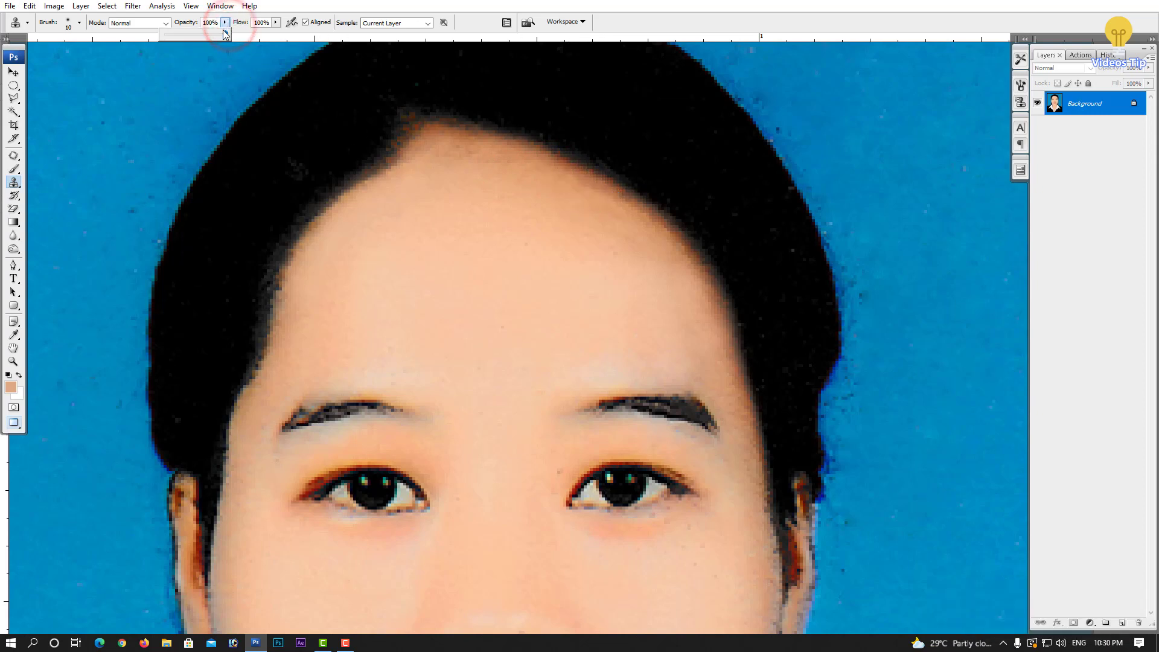
pyautogui.moveTo(184, 39); pyautogui.dragTo(182, 40)
pyautogui.keyDown('alt'); pyautogui.click(543, 187); pyautogui.keyUp('alt')
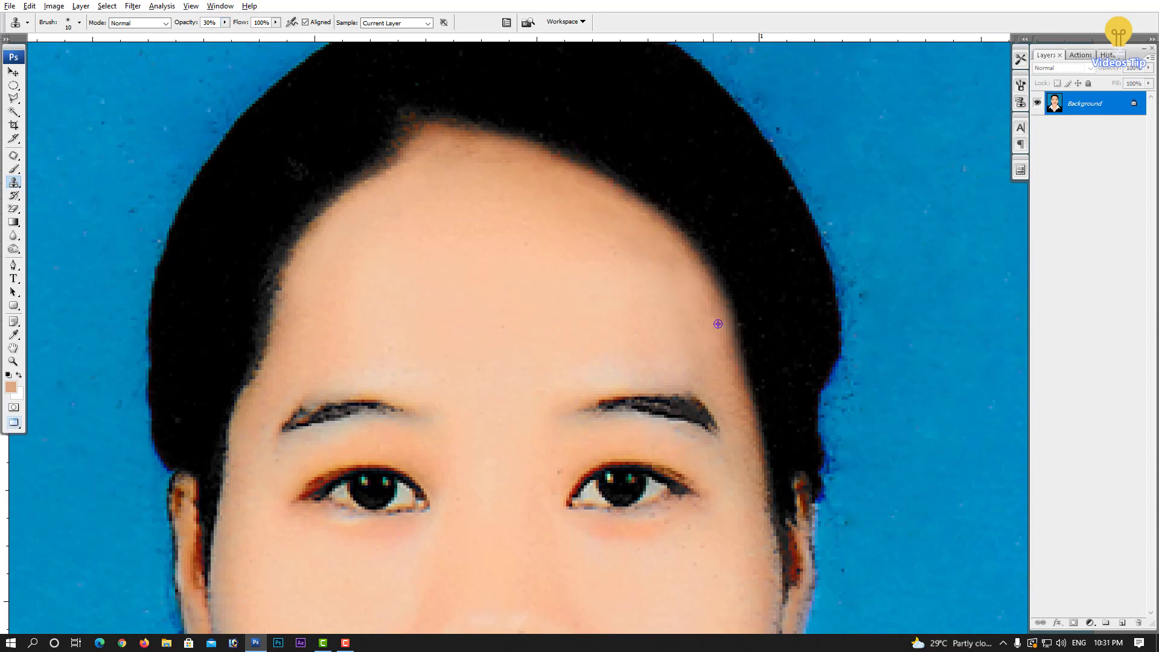
pyautogui.keyDown('alt'); pyautogui.click(514, 195); pyautogui.keyUp('alt')
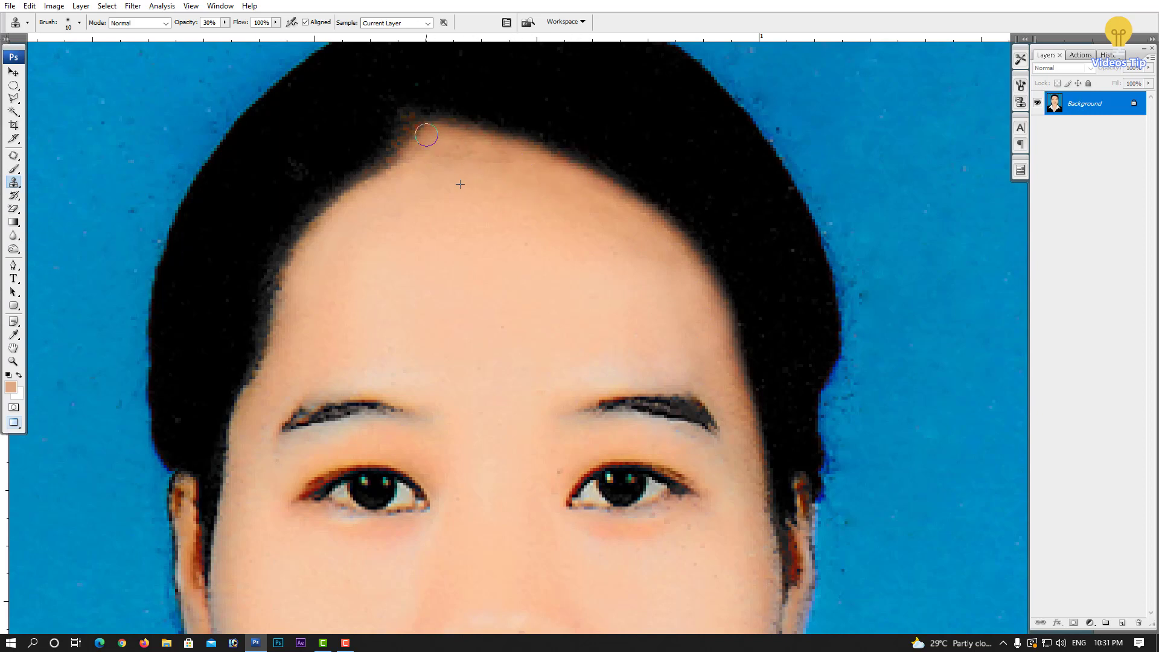
pyautogui.keyDown('alt'); pyautogui.scroll(-1, 423, 205); pyautogui.keyUp('alt')
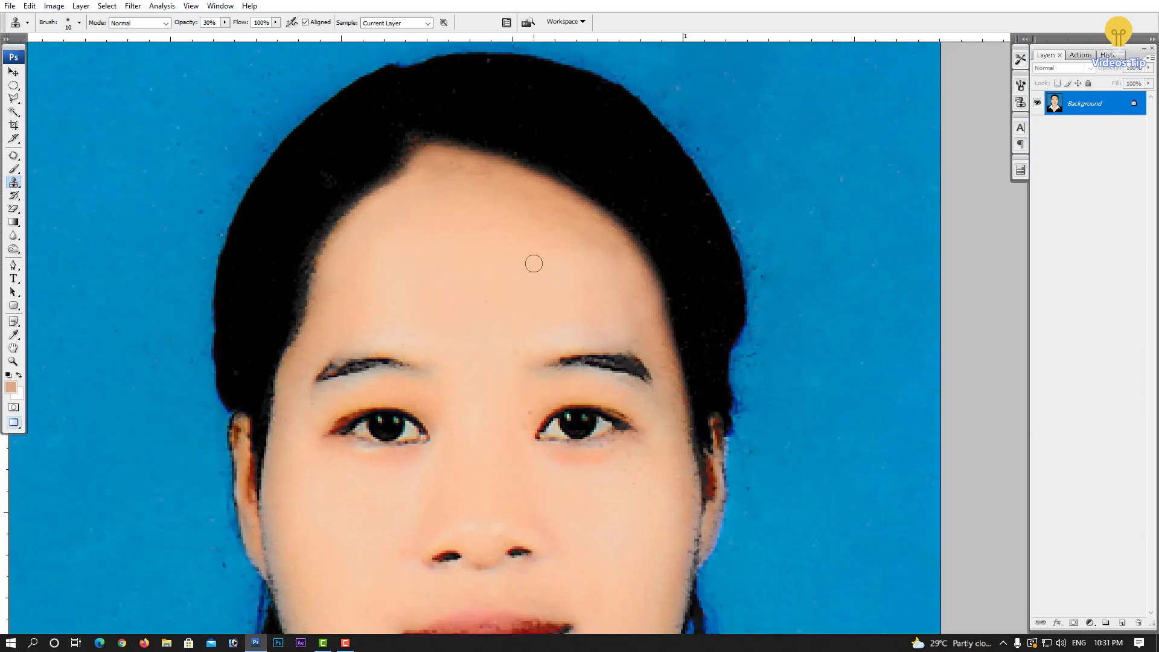
pyautogui.keyDown('alt'); pyautogui.scroll(-1, 551, 253); pyautogui.keyUp('alt')
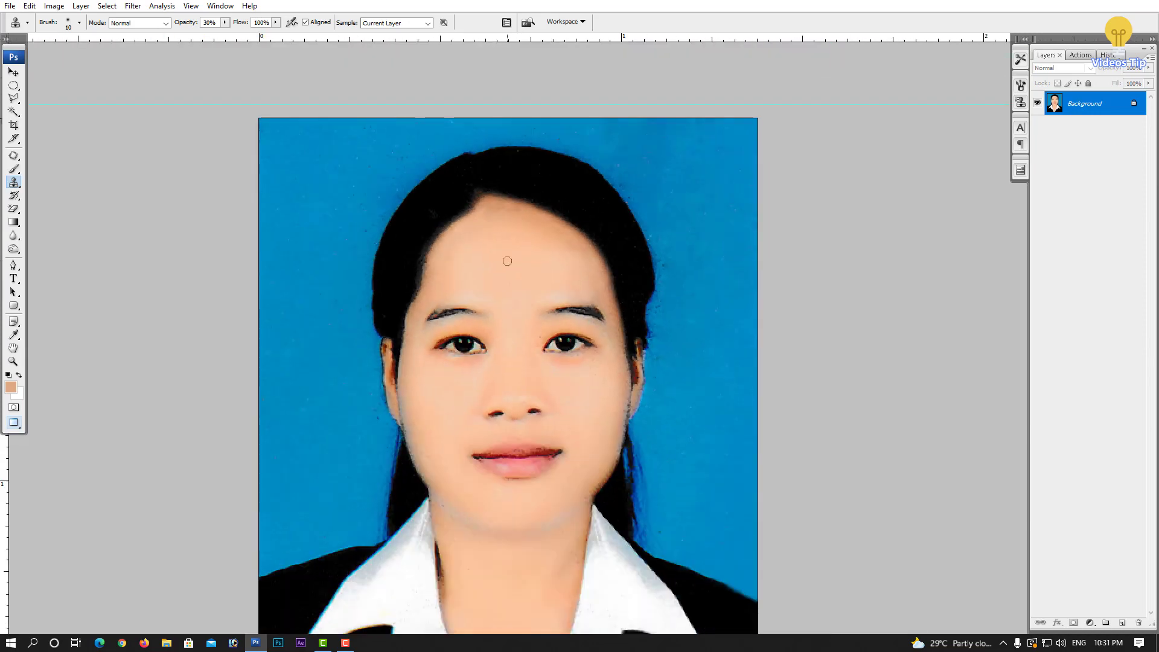
pyautogui.scroll(-1, 507, 260)
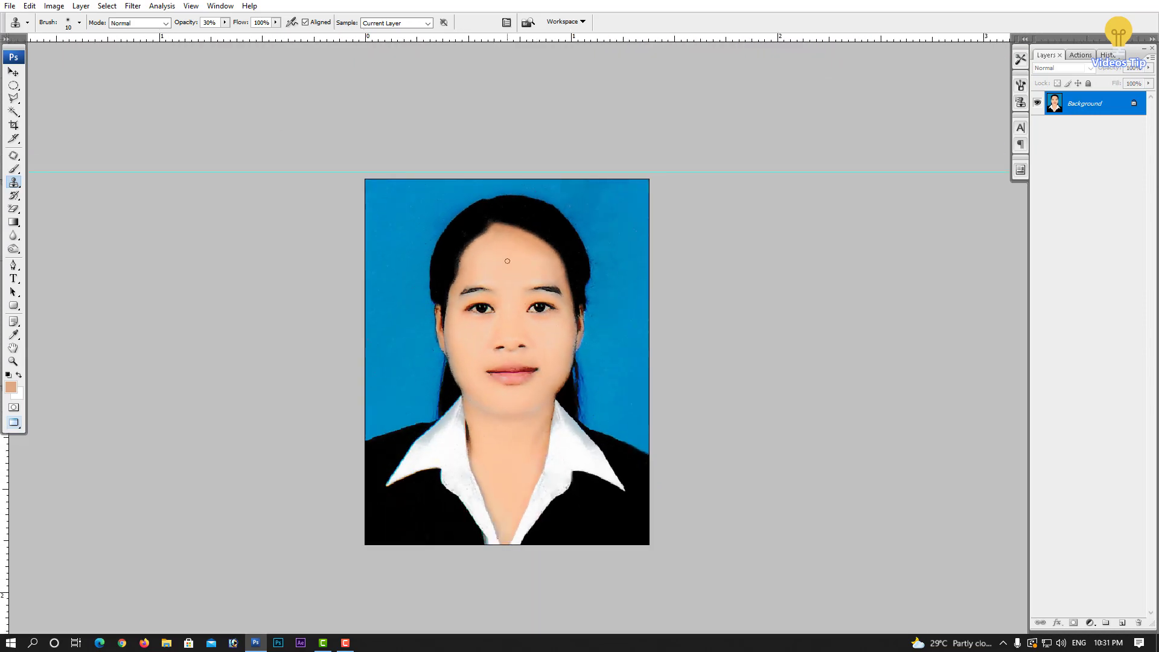
pyautogui.scroll(-1, 505, 259)
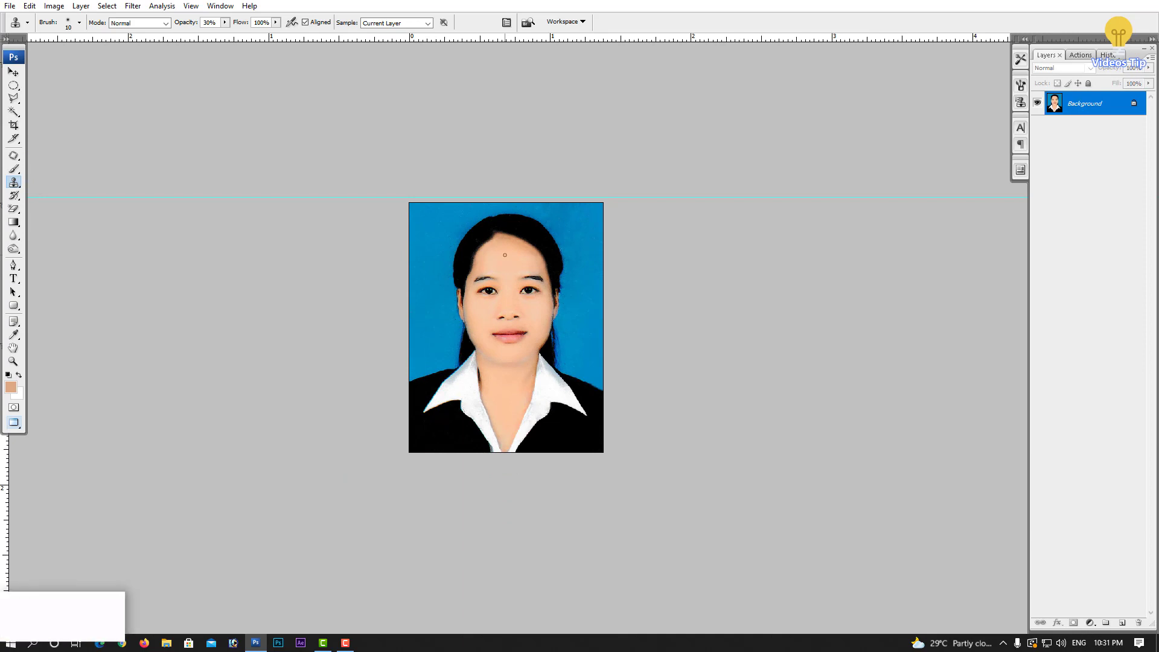
pyautogui.scroll(1, 514, 269)
# - Select the blotchy forehead skin tones with Color Range
pyautogui.scroll(1, 515, 269)
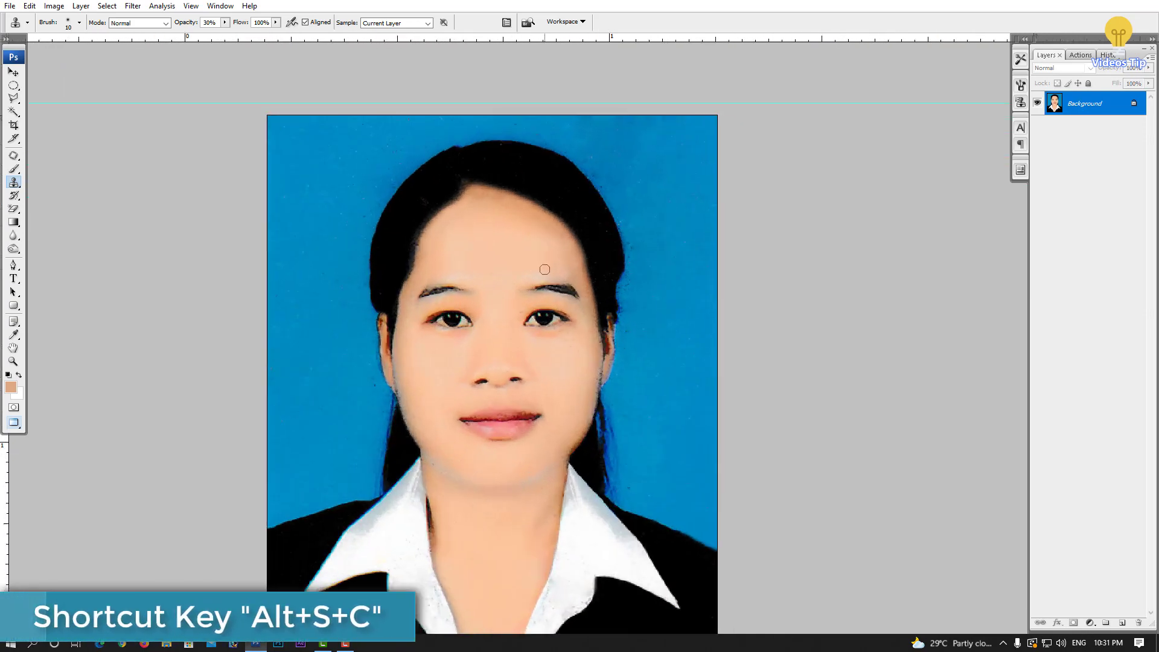
pyautogui.scroll(1, 566, 269)
pyautogui.scroll(1, 551, 279)
pyautogui.scroll(1, 531, 284)
pyautogui.hotkey('alt', 's')
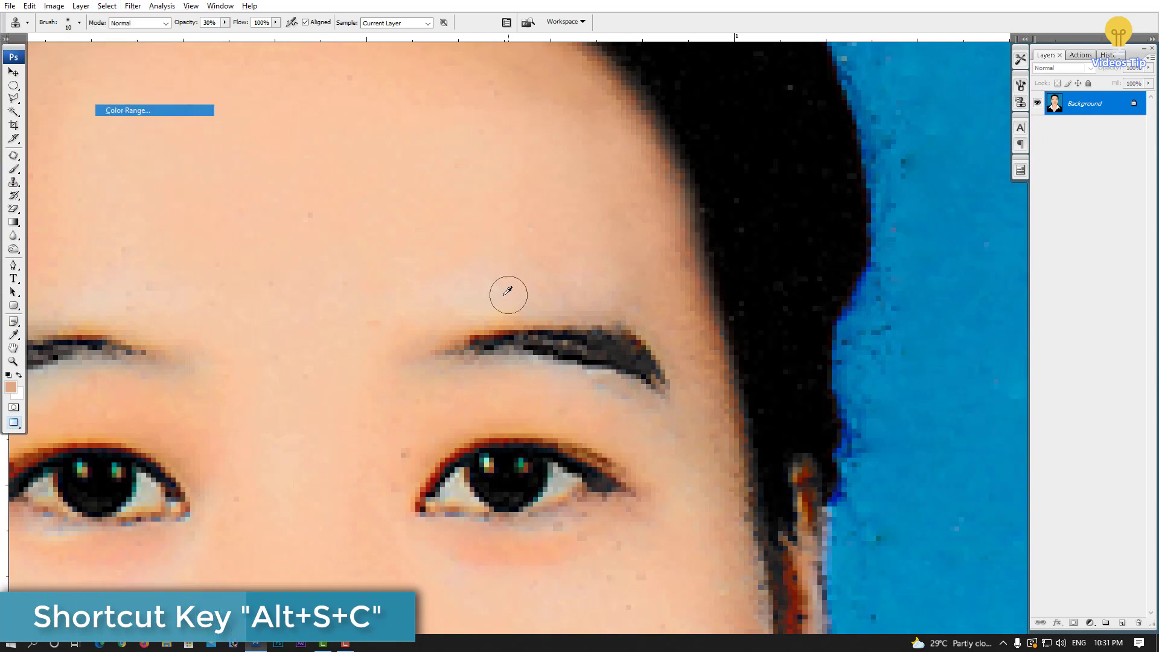
pyautogui.press('c')
pyautogui.click(1116, 275)
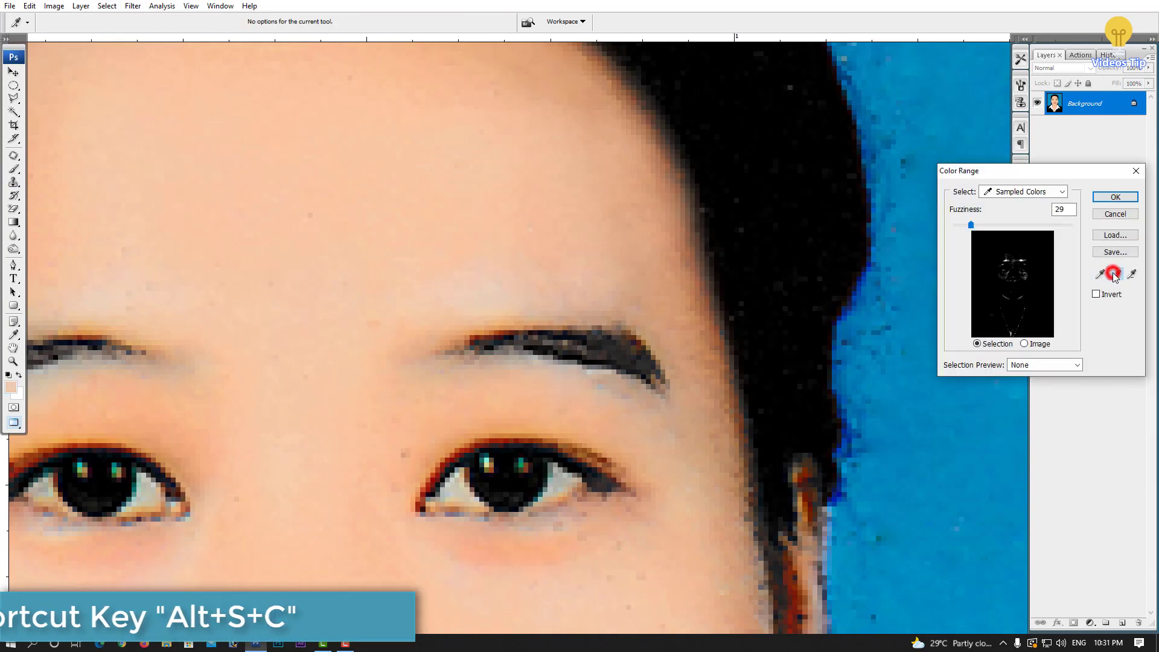
pyautogui.click(530, 288)
pyautogui.click(491, 300)
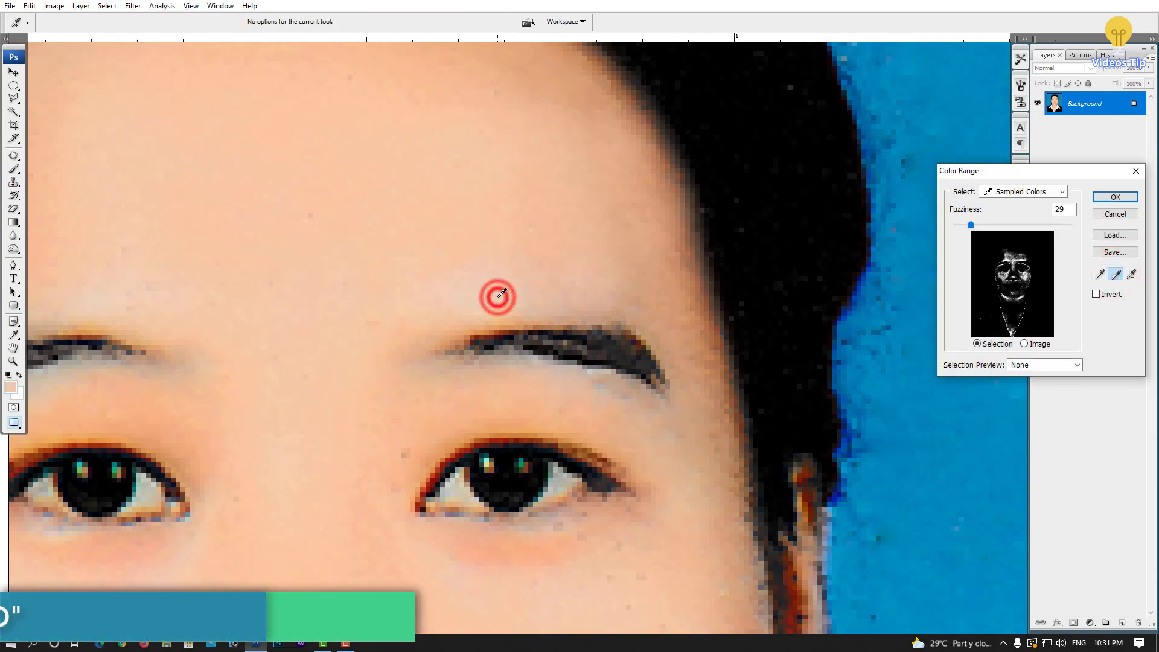
pyautogui.click(1116, 197)
# - Feather the selection 2 pixels and shift its midtones +17 toward red
pyautogui.hotkey('ctrl', '0')
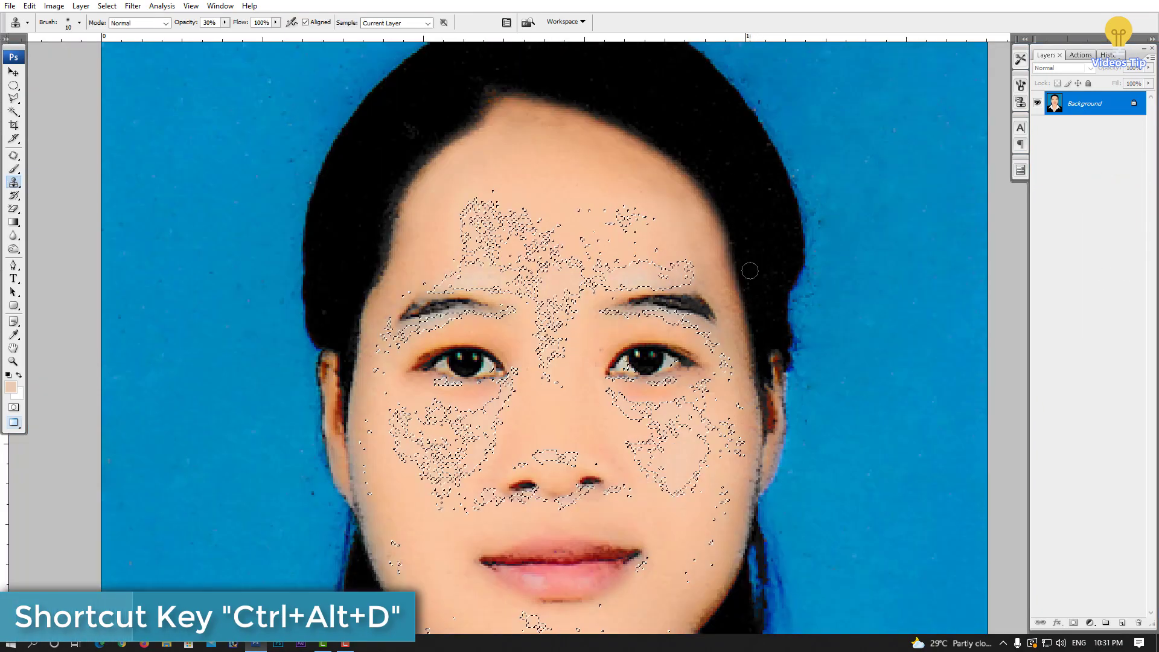
pyautogui.hotkey('ctrl', 'alt', 'd')
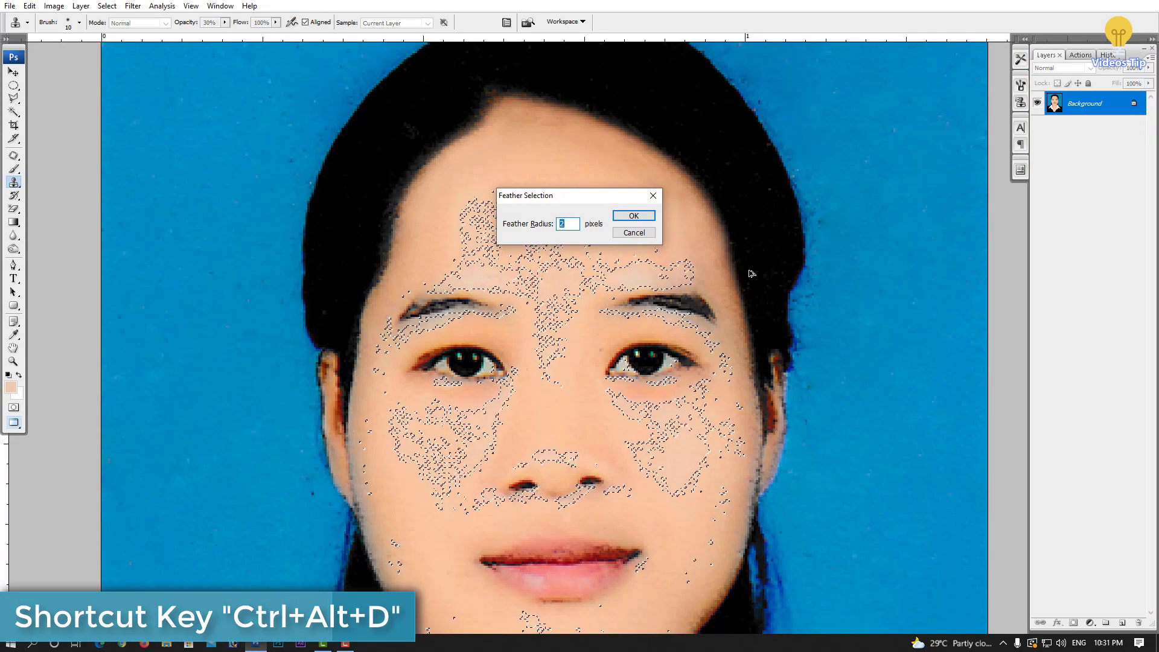
pyautogui.press('Return')
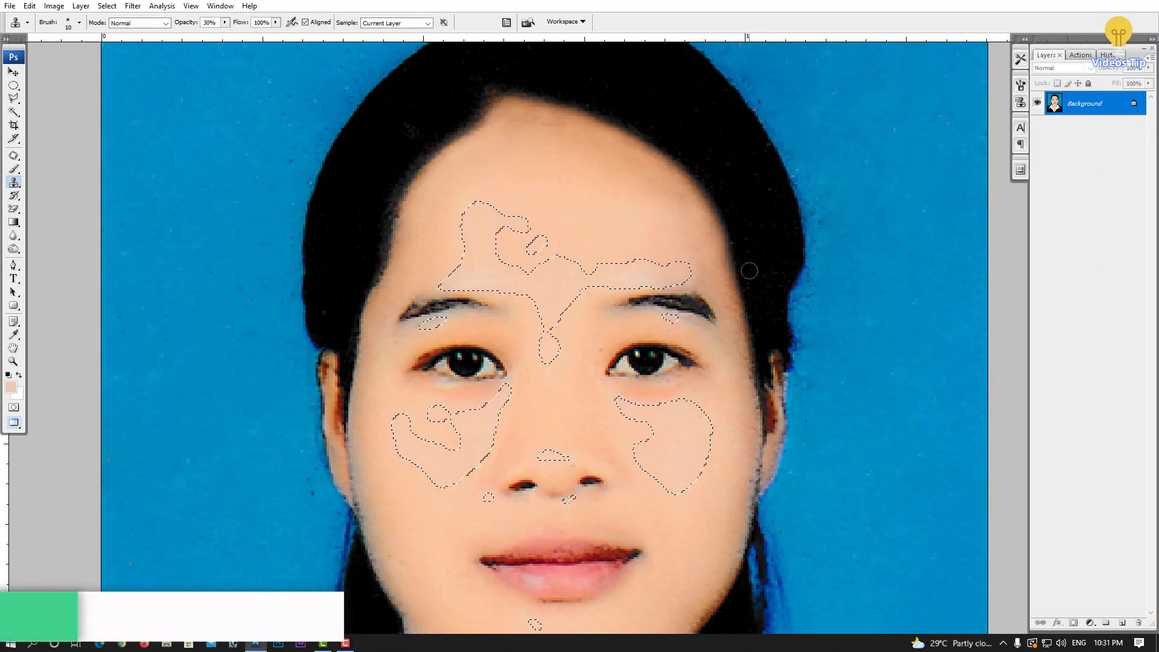
pyautogui.hotkey('ctrl', 'b')
pyautogui.moveTo(517, 195)
pyautogui.mouseDown()
pyautogui.moveTo(519, 225)
pyautogui.moveTo(528, 195)
pyautogui.mouseUp()
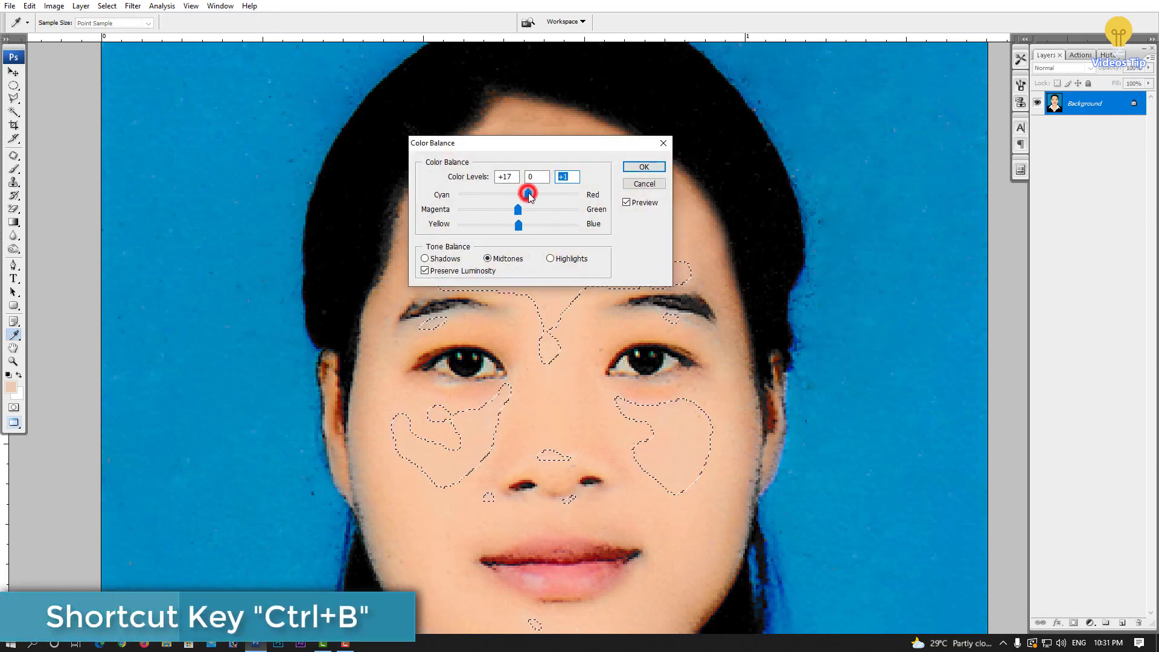
pyautogui.press('Return')
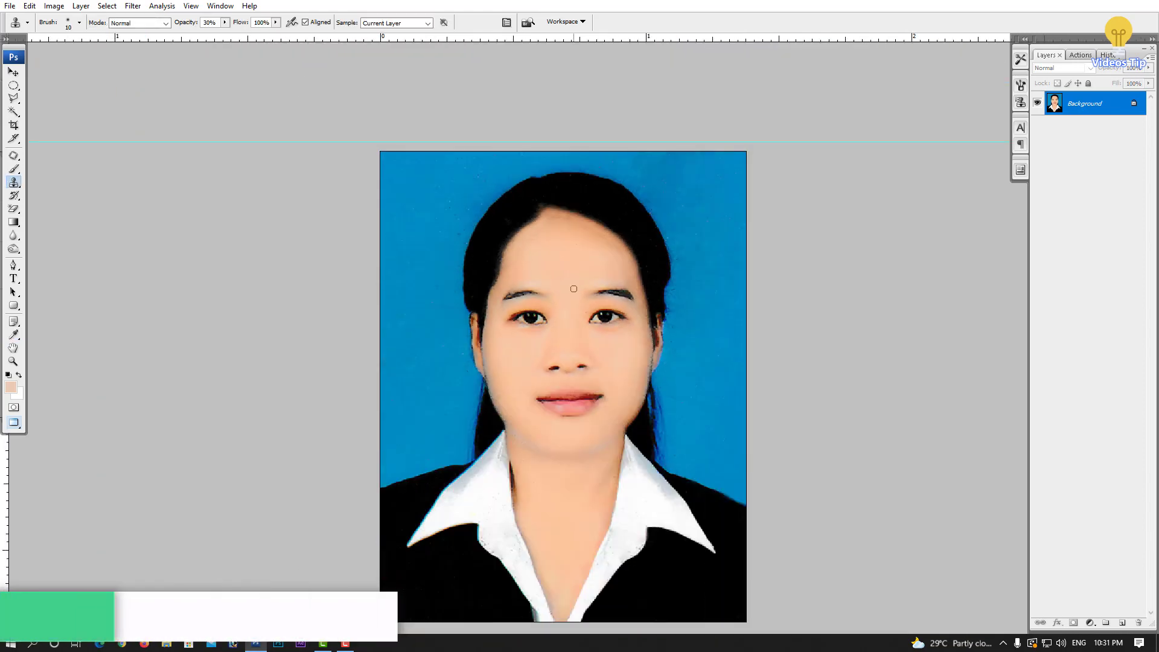
pyautogui.hotkey('ctrl', '-')
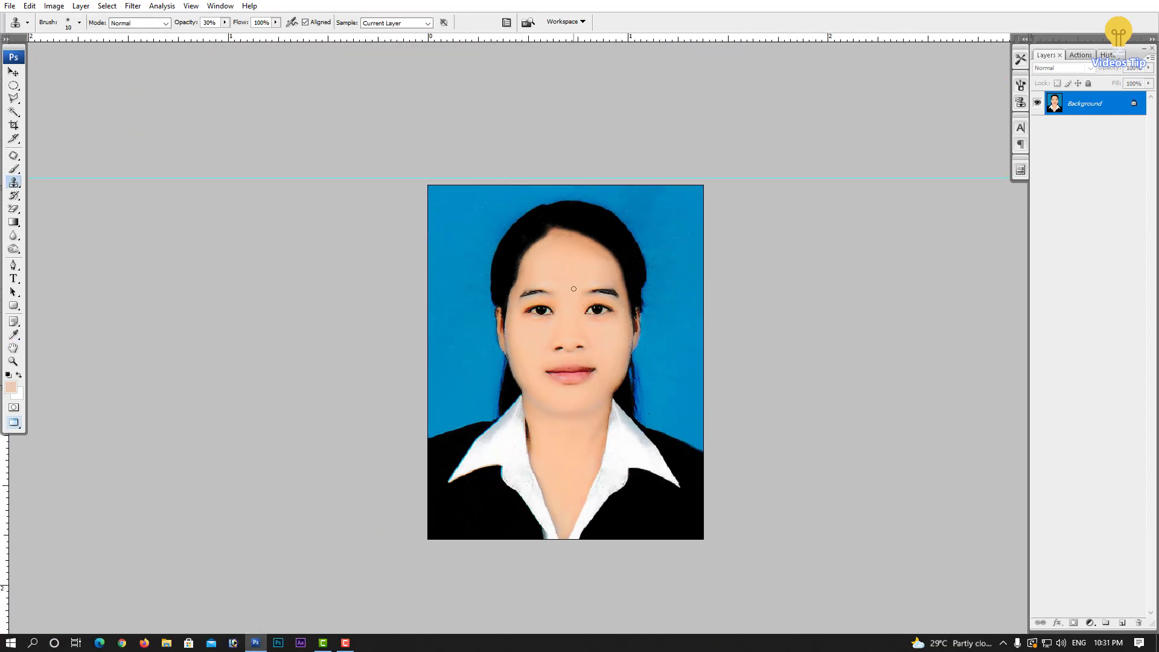
pyautogui.hotkey('ctrl', '-')
# - Select the face and neck with elliptical marquees and feather the selection by 2 px
pyautogui.hotkey('ctrl', '+')
pyautogui.hotkey('ctrl', '+')
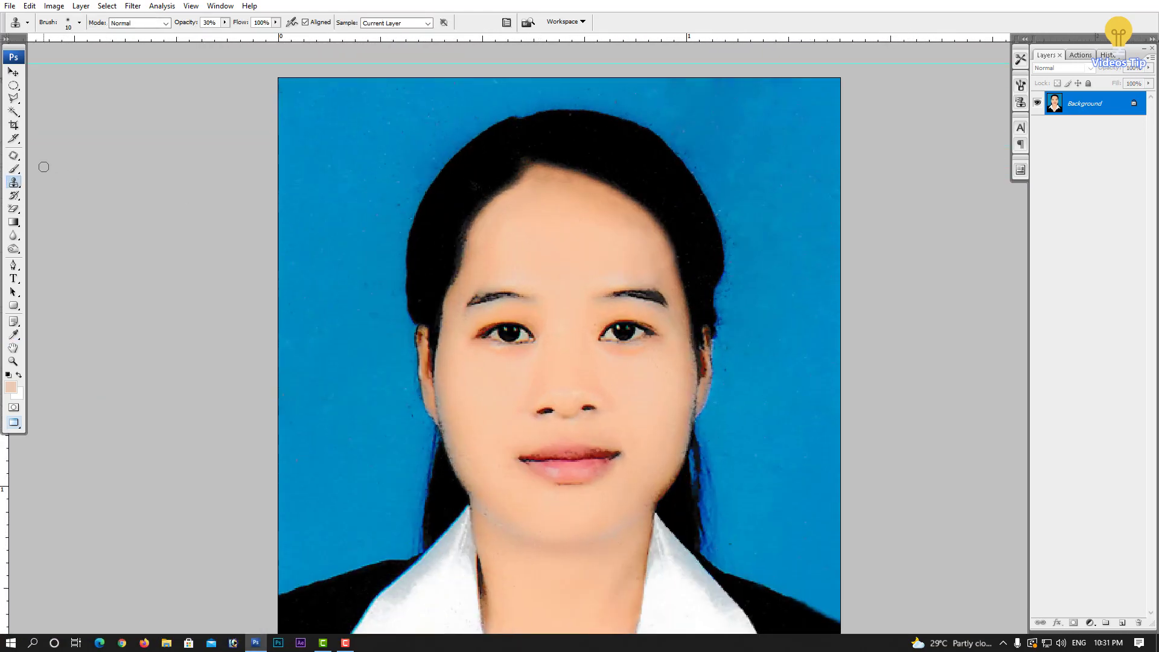
pyautogui.click(11, 88)
pyautogui.click(59, 96)
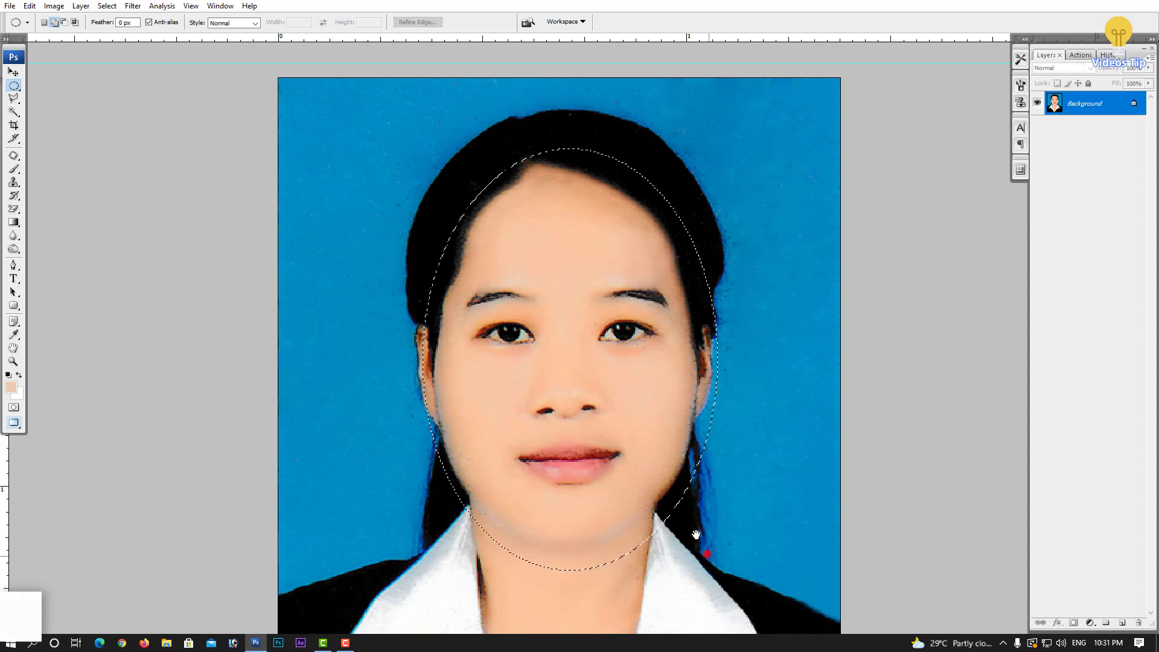
pyautogui.moveTo(474, 469); pyautogui.dragTo(379, 267)
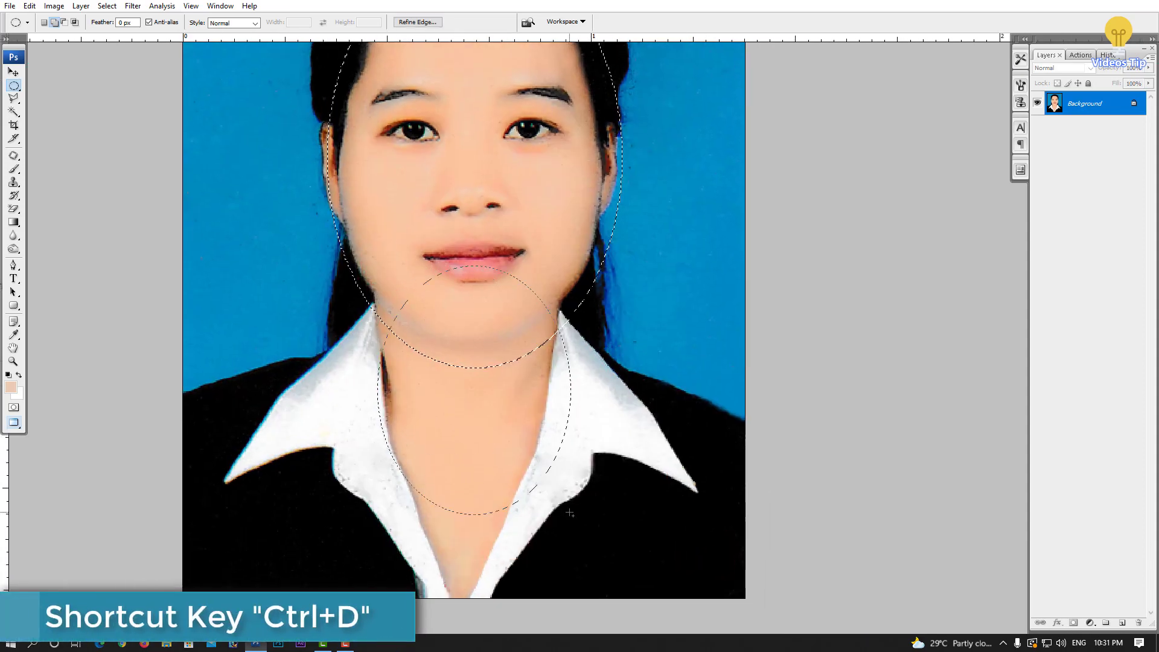
pyautogui.moveTo(406, 393); pyautogui.dragTo(506, 522)
pyautogui.hotkey('ctrl', '-')
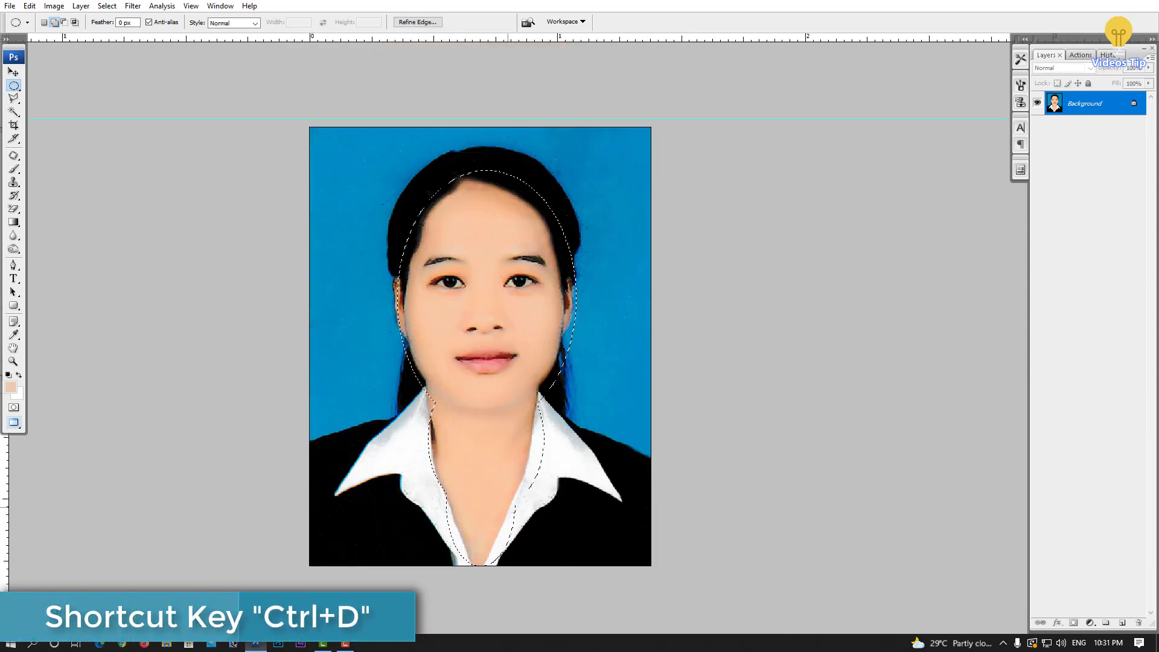
pyautogui.hotkey('ctrl', 'alt', 'd')
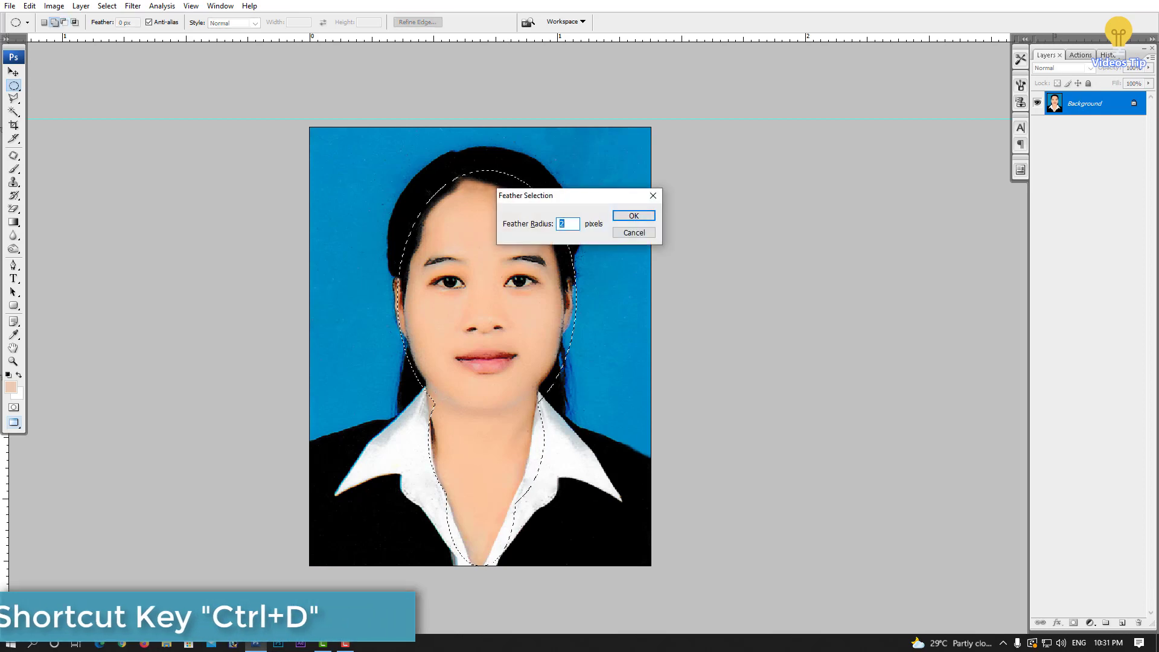
pyautogui.press('Return')
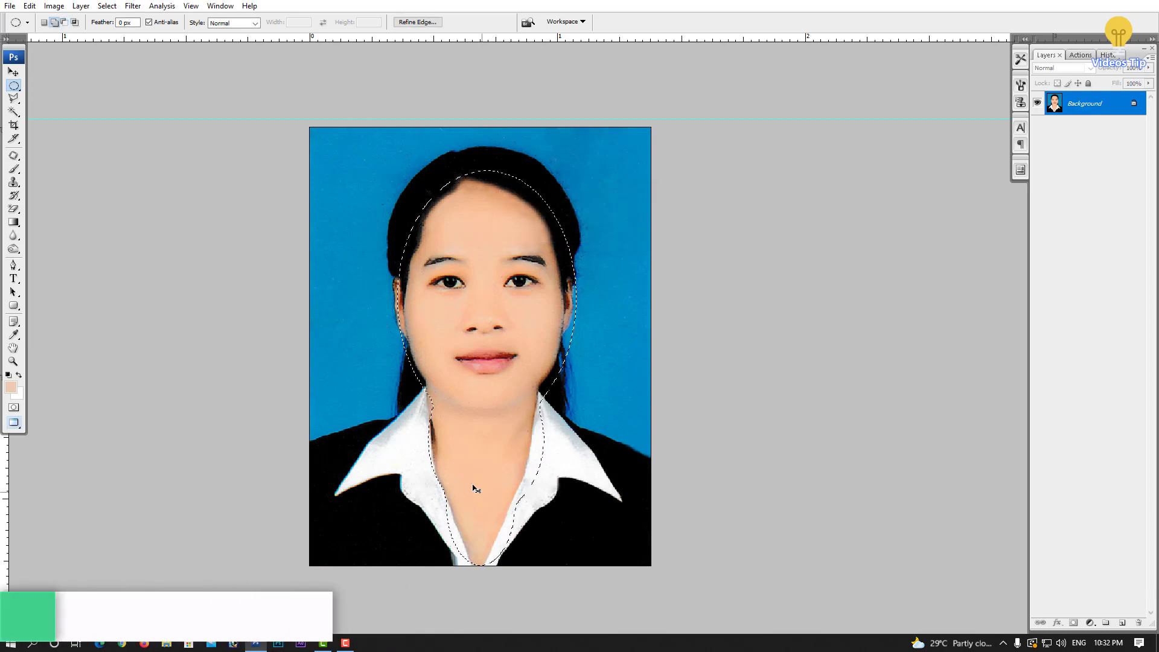
# - Apply Color Balance to the highlights with Cyan/Red set to -9
pyautogui.hotkey('ctrl', 'b')
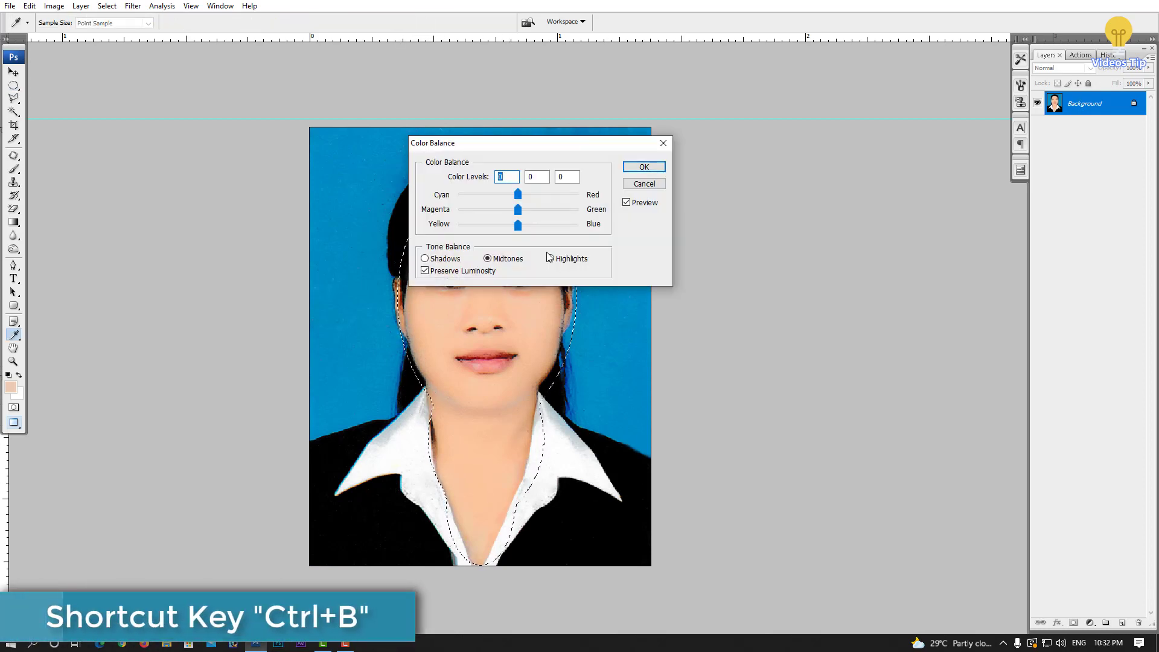
pyautogui.click(563, 264)
pyautogui.moveTo(520, 146); pyautogui.dragTo(775, 139)
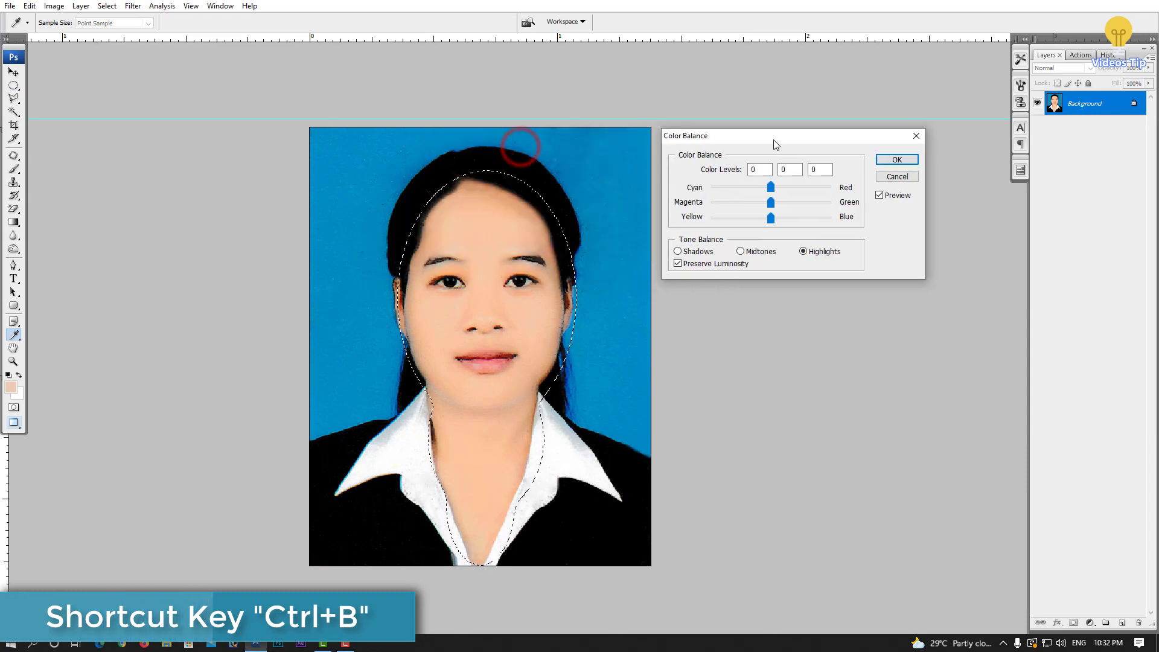
pyautogui.click(764, 169)
pyautogui.press('Down')
pyautogui.press('Down')
pyautogui.press('Down')
pyautogui.press('Down')
pyautogui.press('Down')
pyautogui.press('Down')
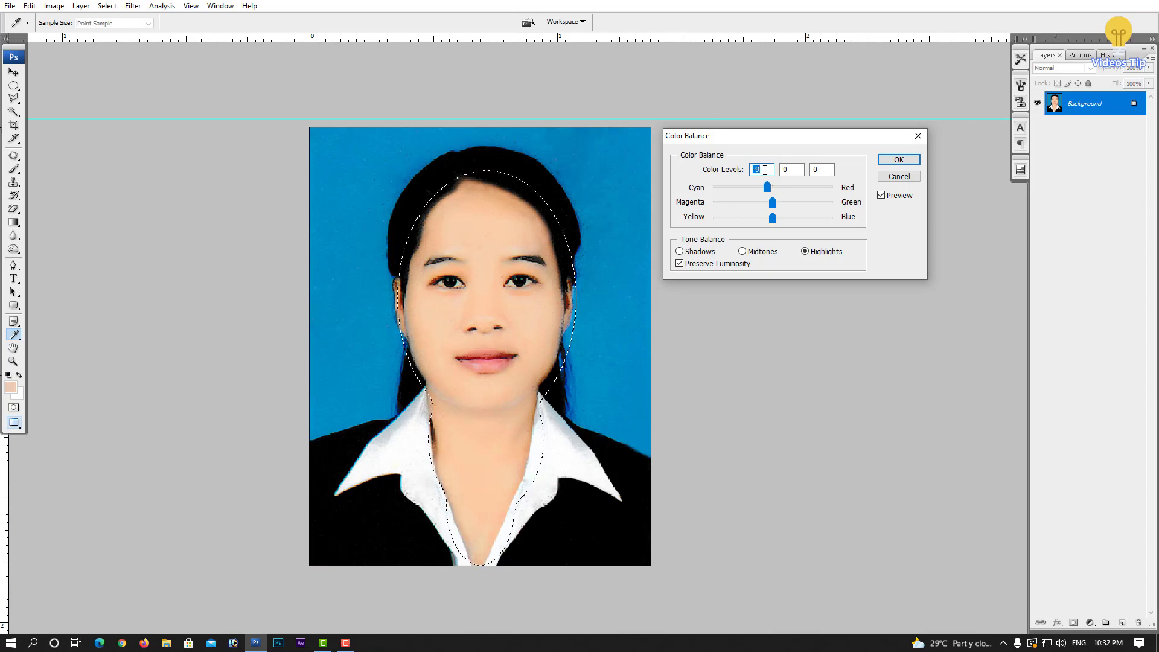
pyautogui.click(882, 195)
pyautogui.click(901, 159)
pyautogui.press('m')
pyautogui.hotkey('ctrl', '-')
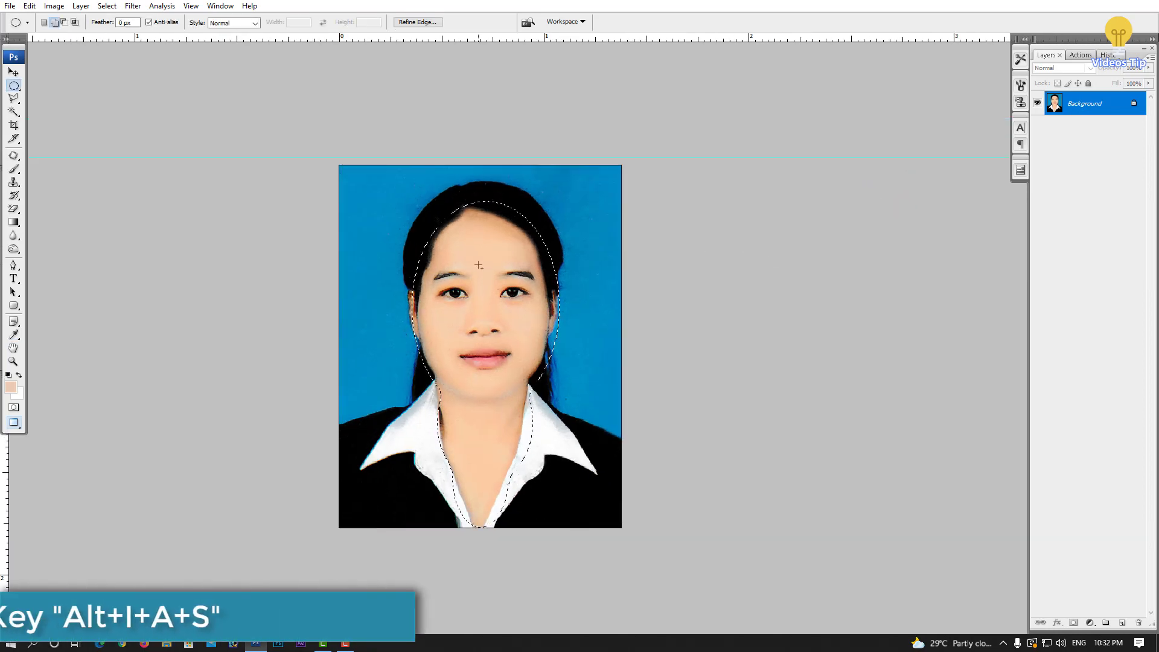
# - Apply Selective Color to the Yellows range with Yellow reduced by 10%
pyautogui.hotkey('alt', 'i')
pyautogui.press('a')
pyautogui.press('s')
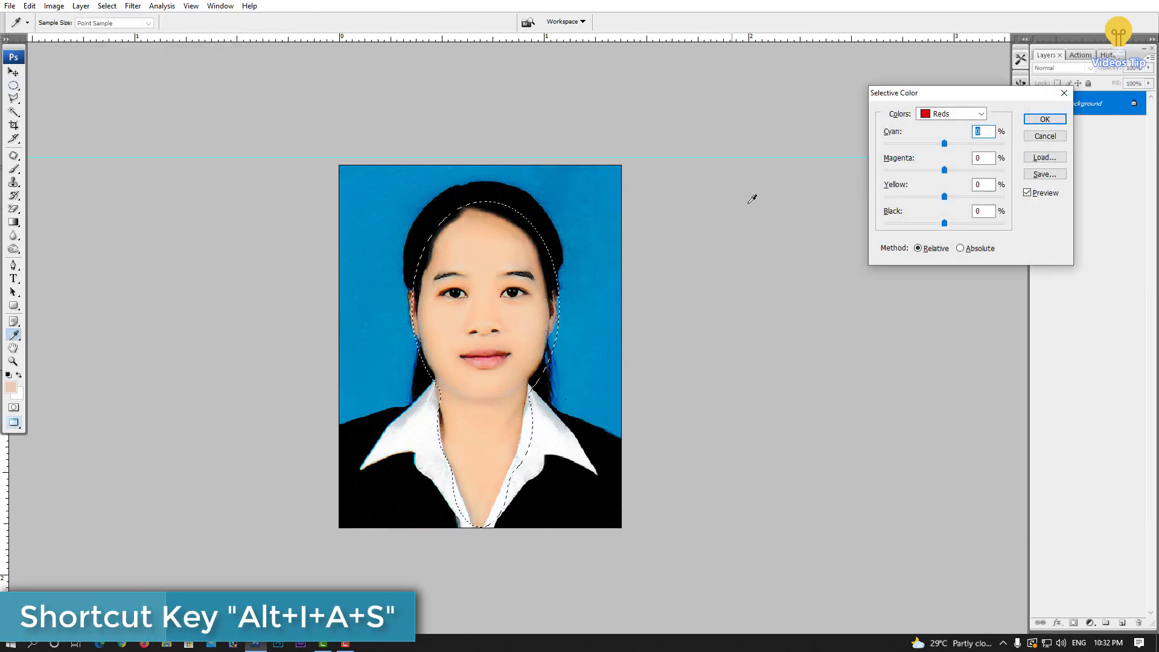
pyautogui.click(968, 114)
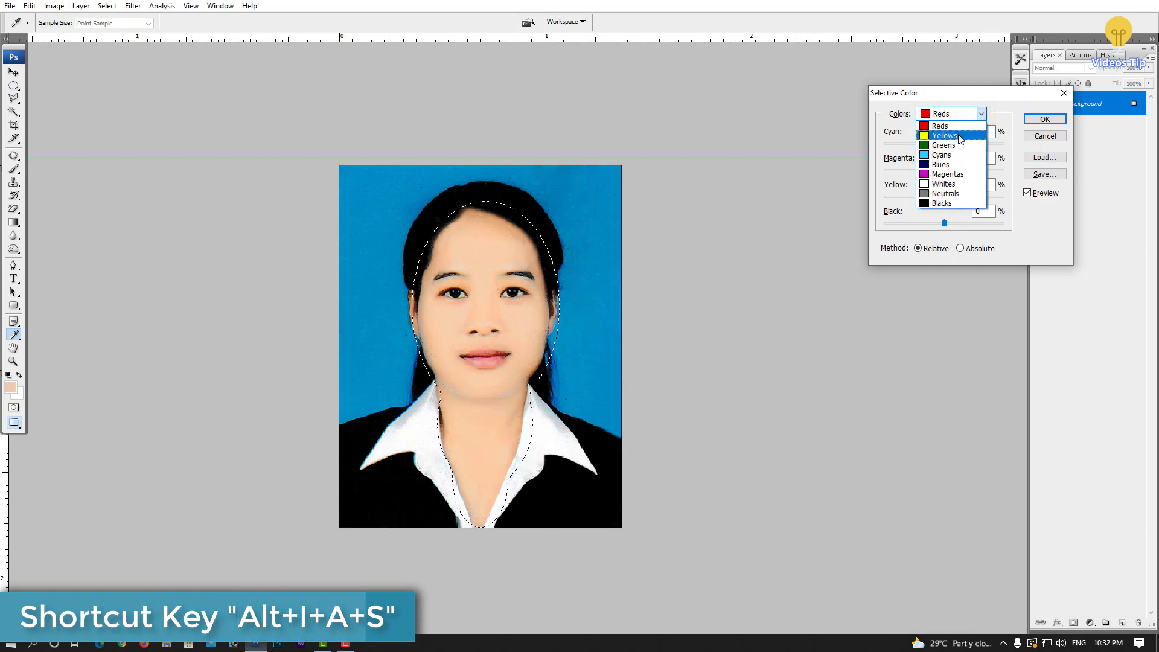
pyautogui.click(945, 135)
pyautogui.moveTo(944, 196); pyautogui.dragTo(938, 197)
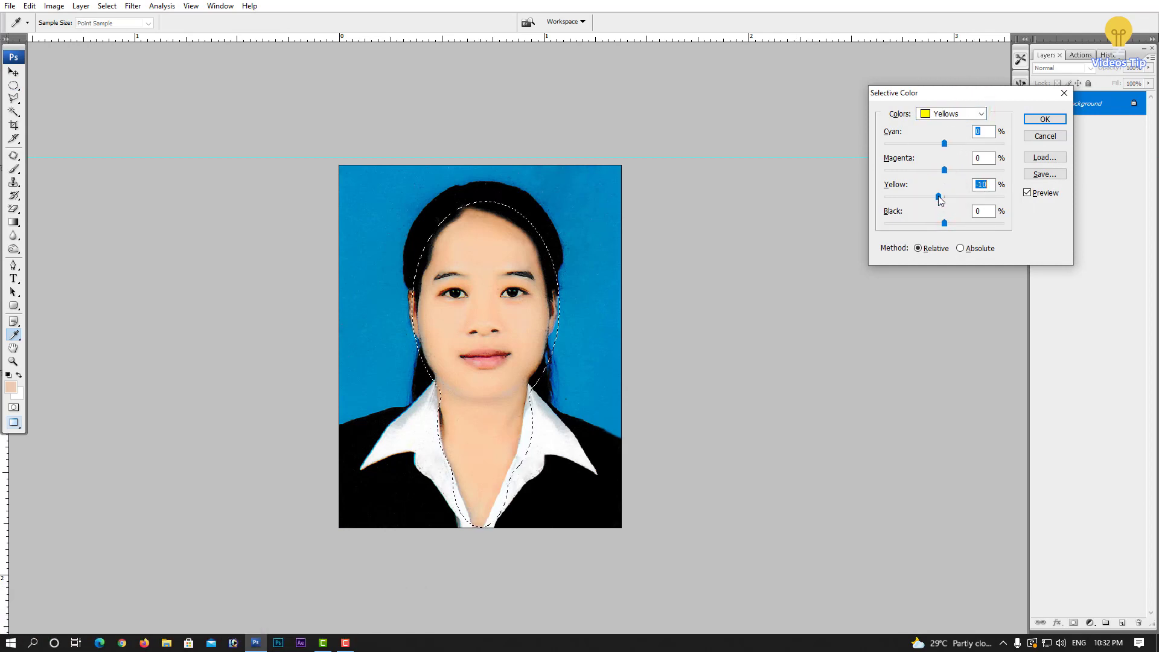
pyautogui.doubleClick(1044, 193)
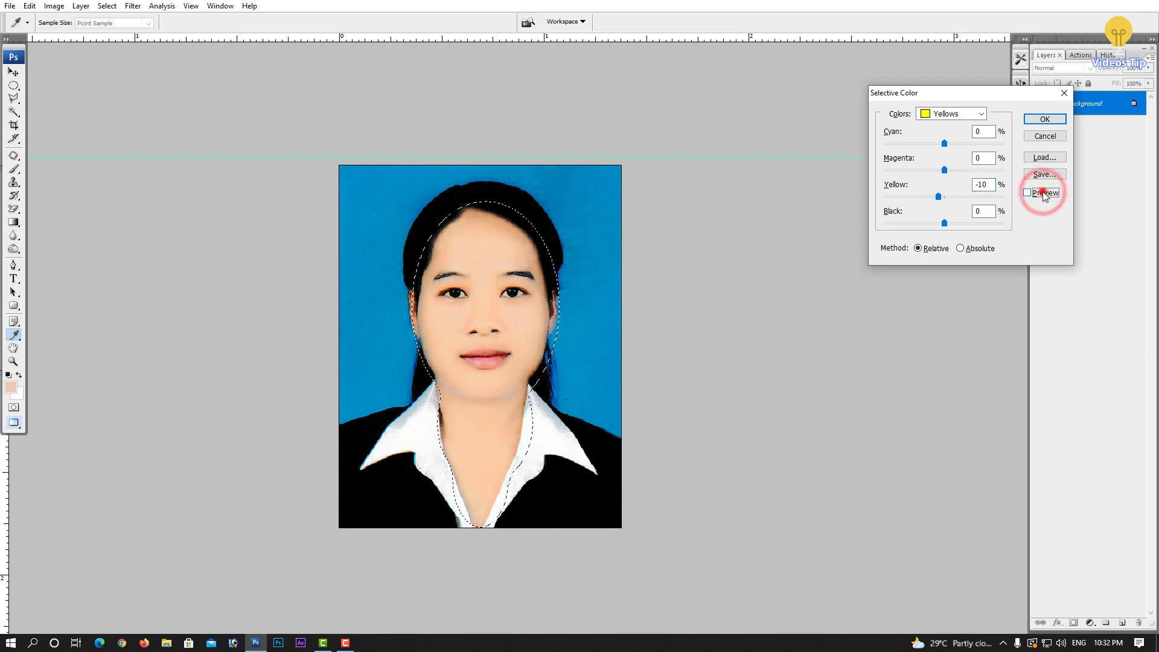
pyautogui.click(1041, 123)
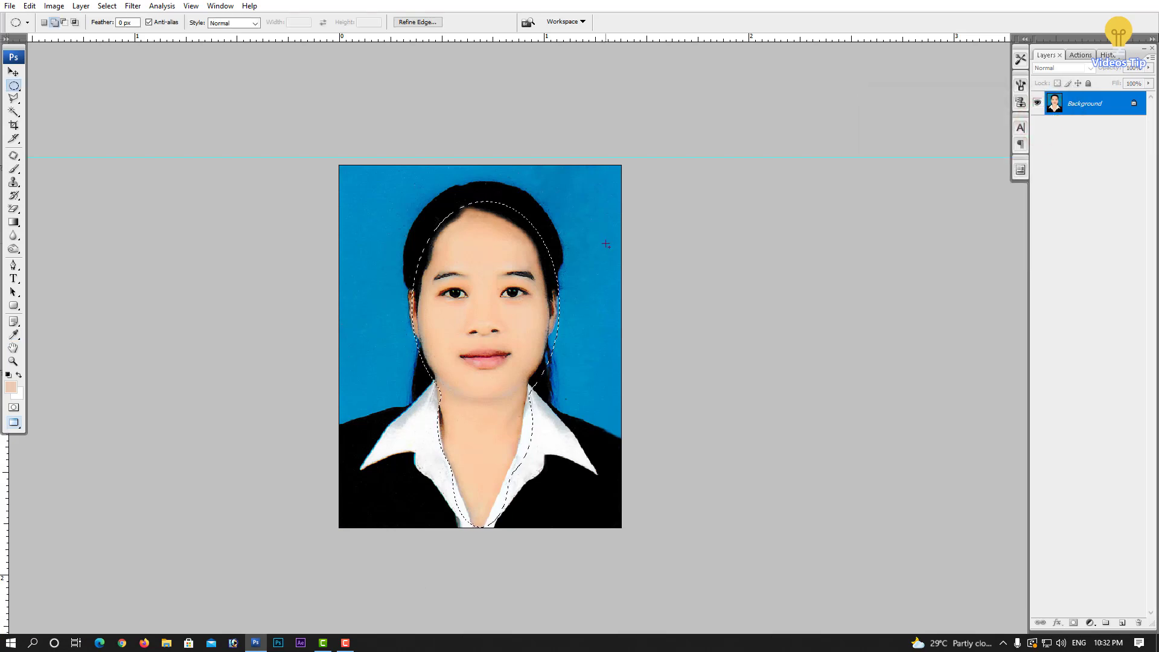
# - Subtract ellipses around the eyes, nose and lips from the face selection
pyautogui.scroll(1, 518, 302)
pyautogui.scroll(1, 519, 296)
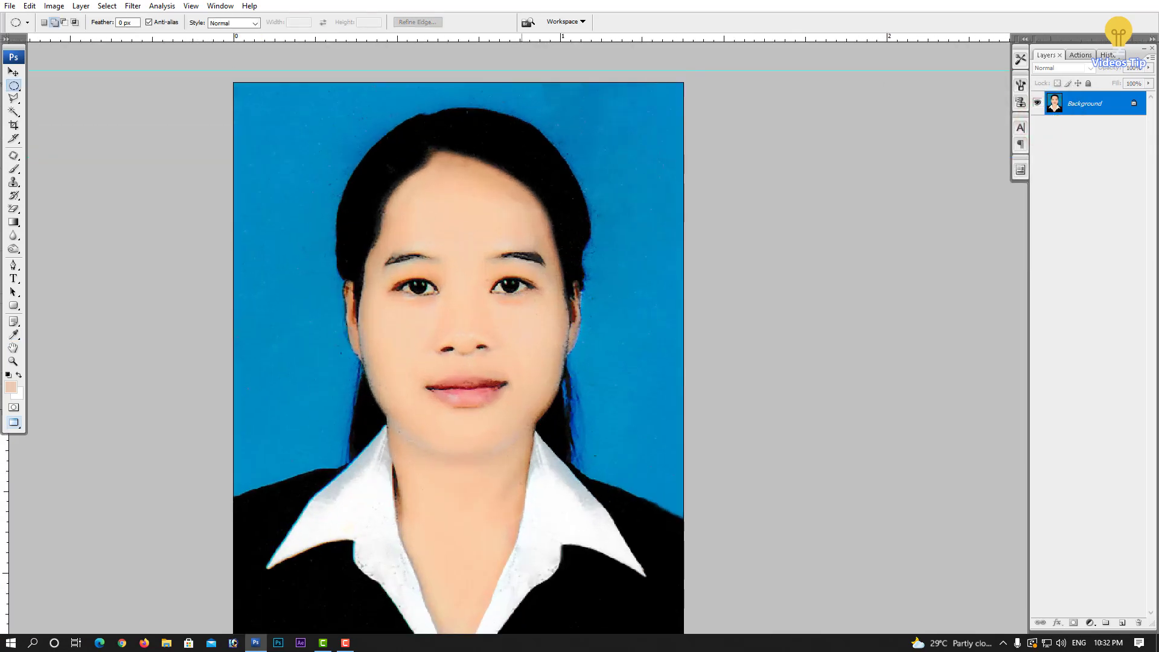
pyautogui.scroll(1, 507, 271)
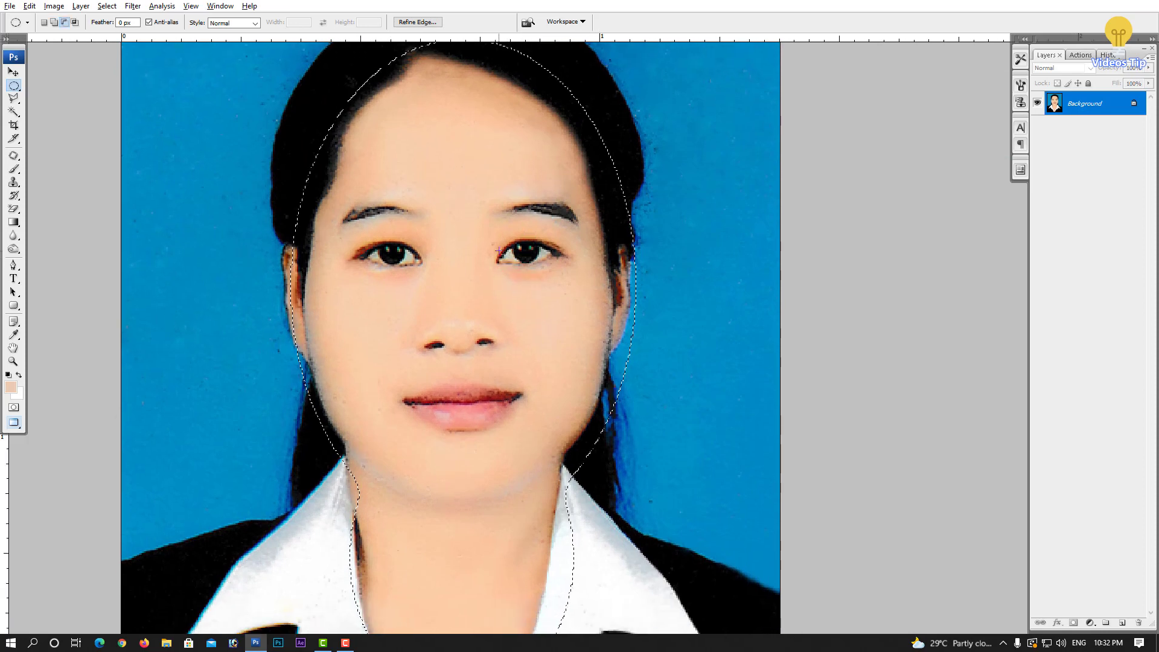
pyautogui.click(491, 241)
pyautogui.click(353, 241)
pyautogui.moveTo(421, 271); pyautogui.dragTo(428, 276)
pyautogui.moveTo(415, 323); pyautogui.dragTo(508, 356)
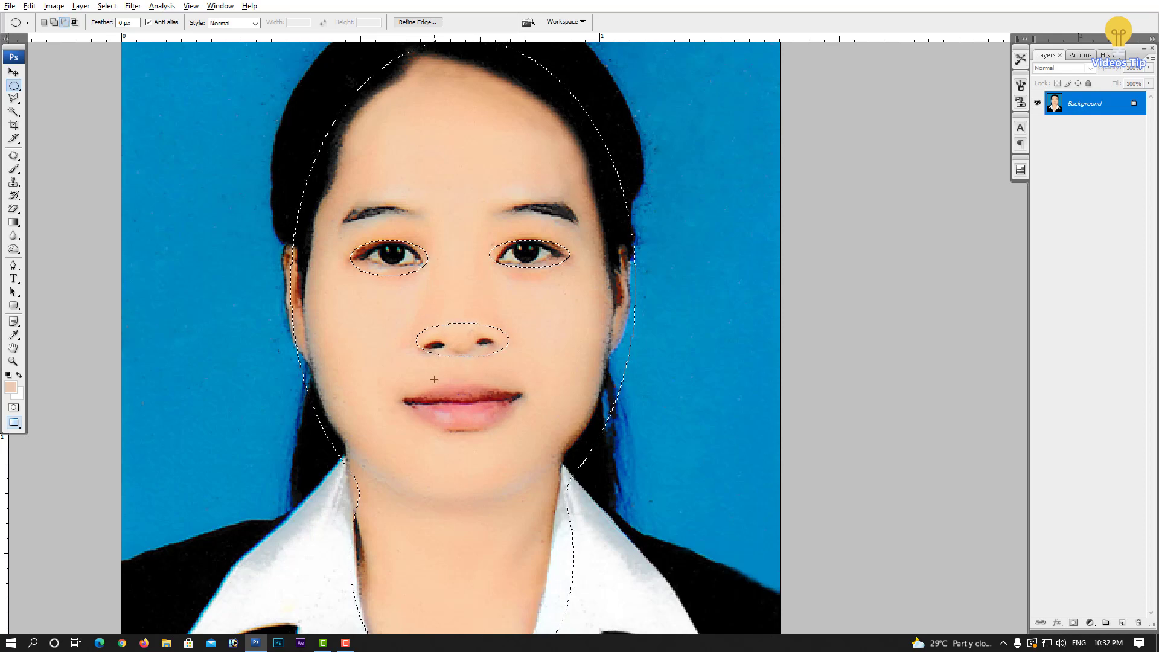
pyautogui.moveTo(401, 375); pyautogui.dragTo(531, 433)
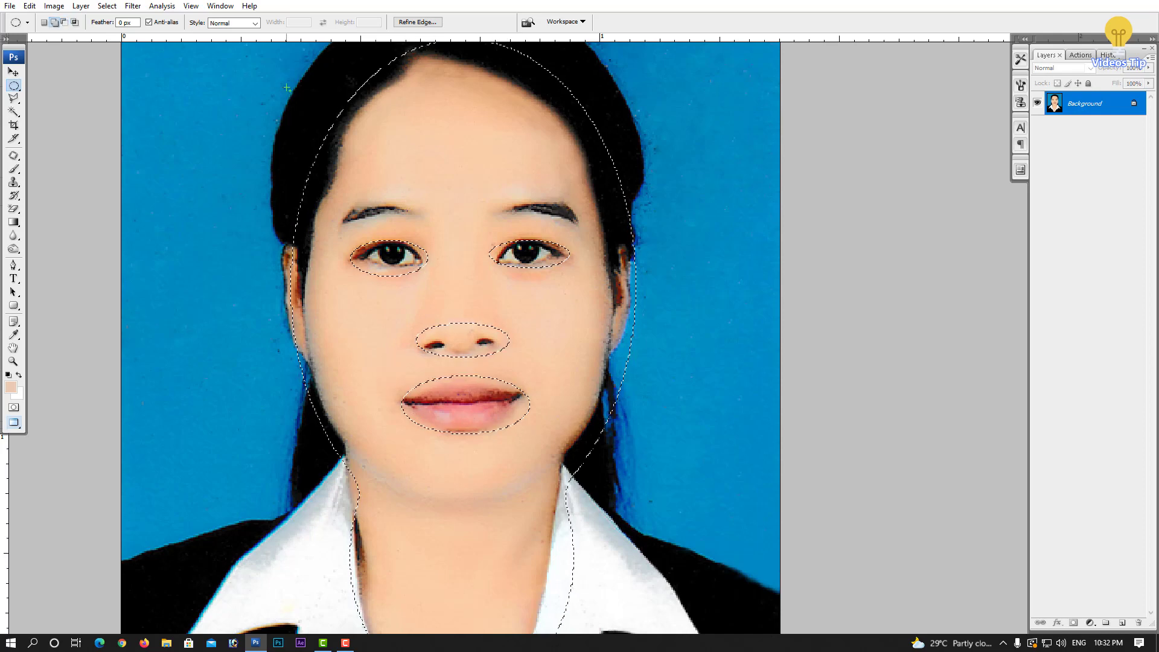
pyautogui.hotkey('ctrl', '-')
pyautogui.hotkey('ctrl', '-')
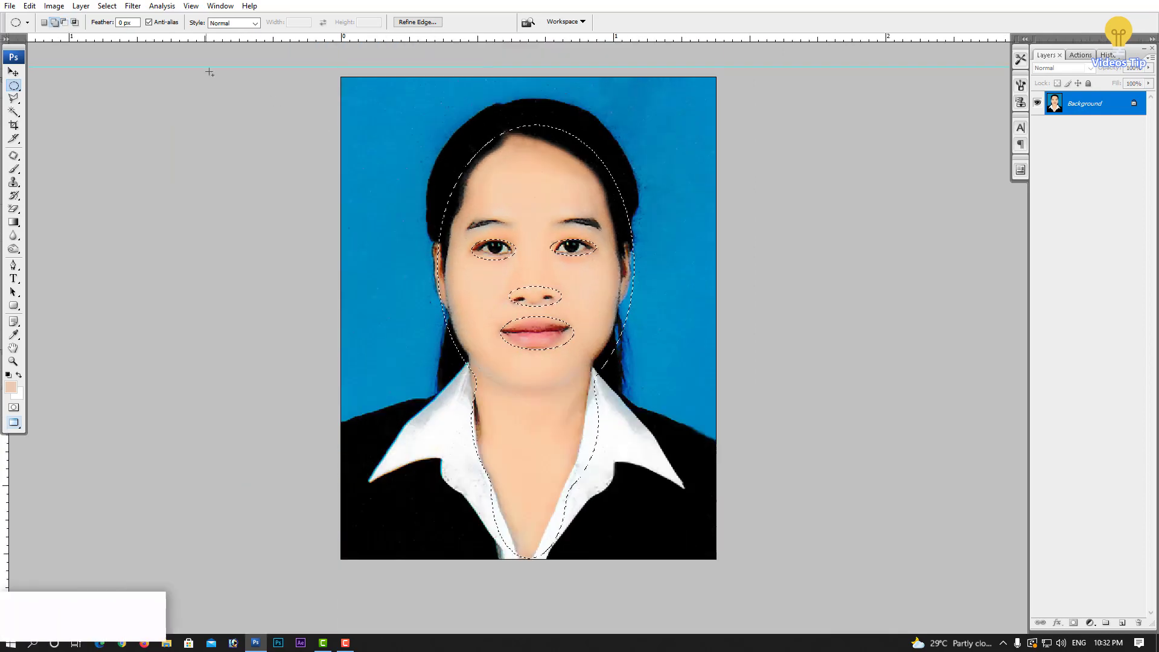
# - Run Neat Image Reduce Noise on the skin with High sharpening at 45%
pyautogui.click(132, 6)
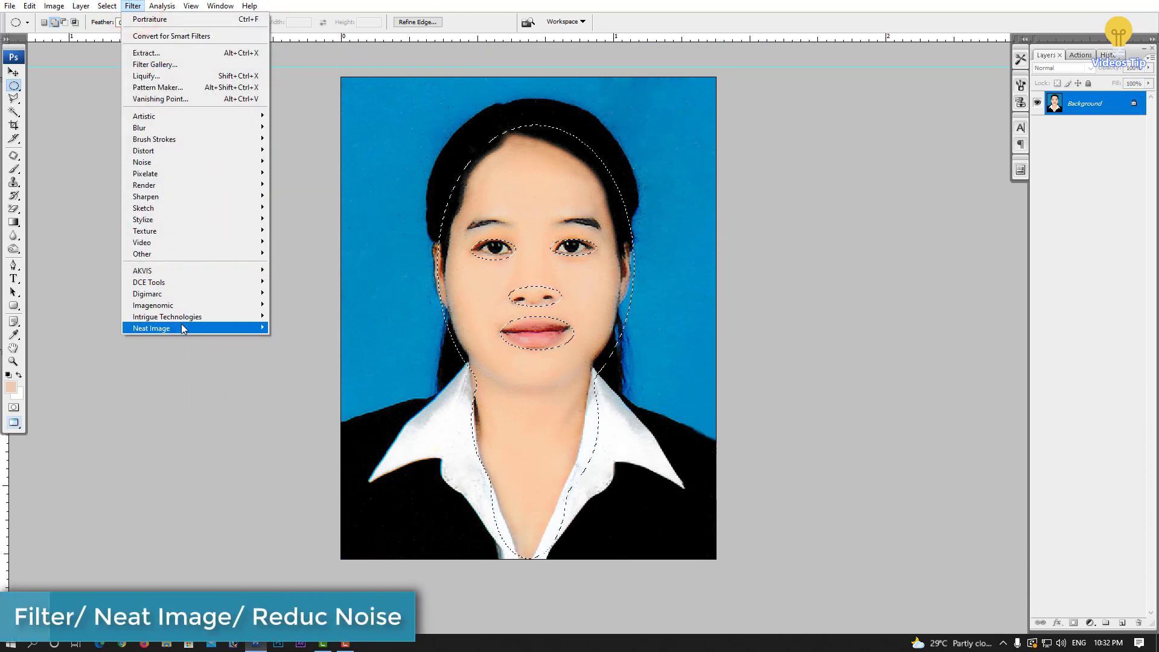
pyautogui.moveTo(151, 327)
pyautogui.click(279, 328)
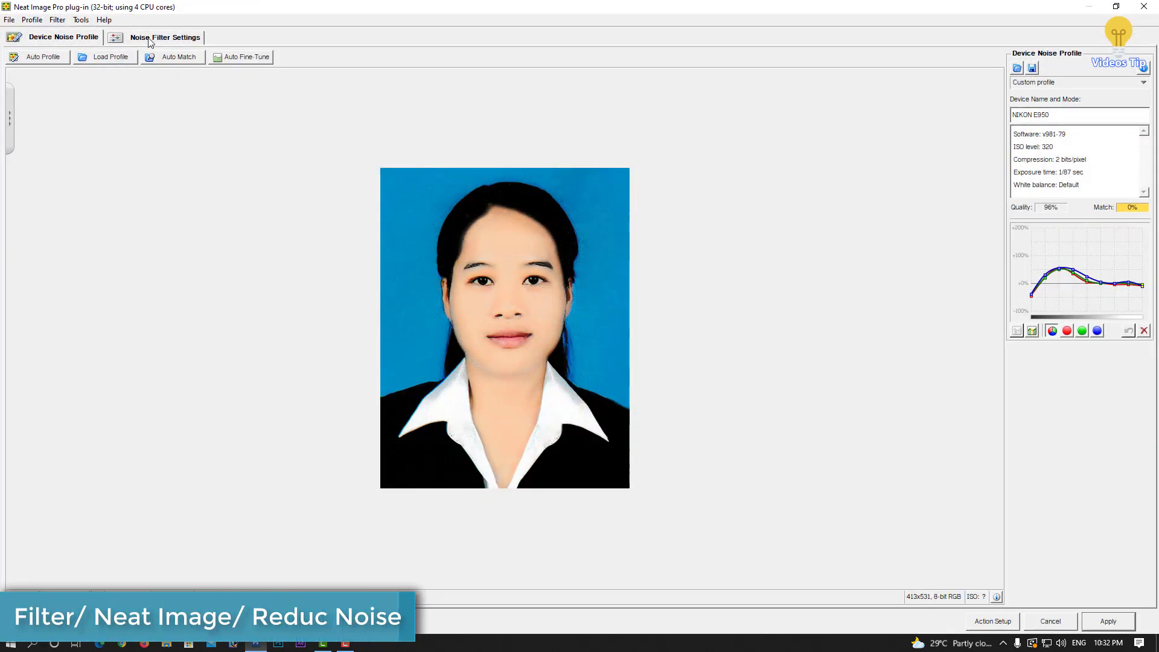
pyautogui.click(151, 38)
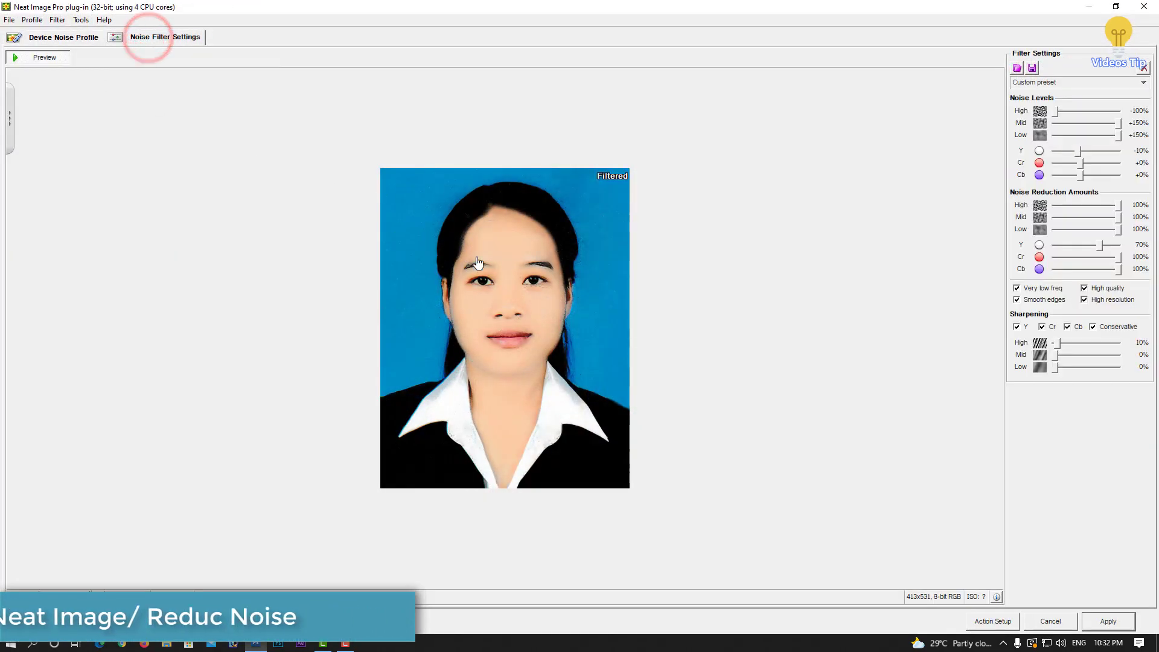
pyautogui.scroll(2, 476, 263)
pyautogui.click(542, 282)
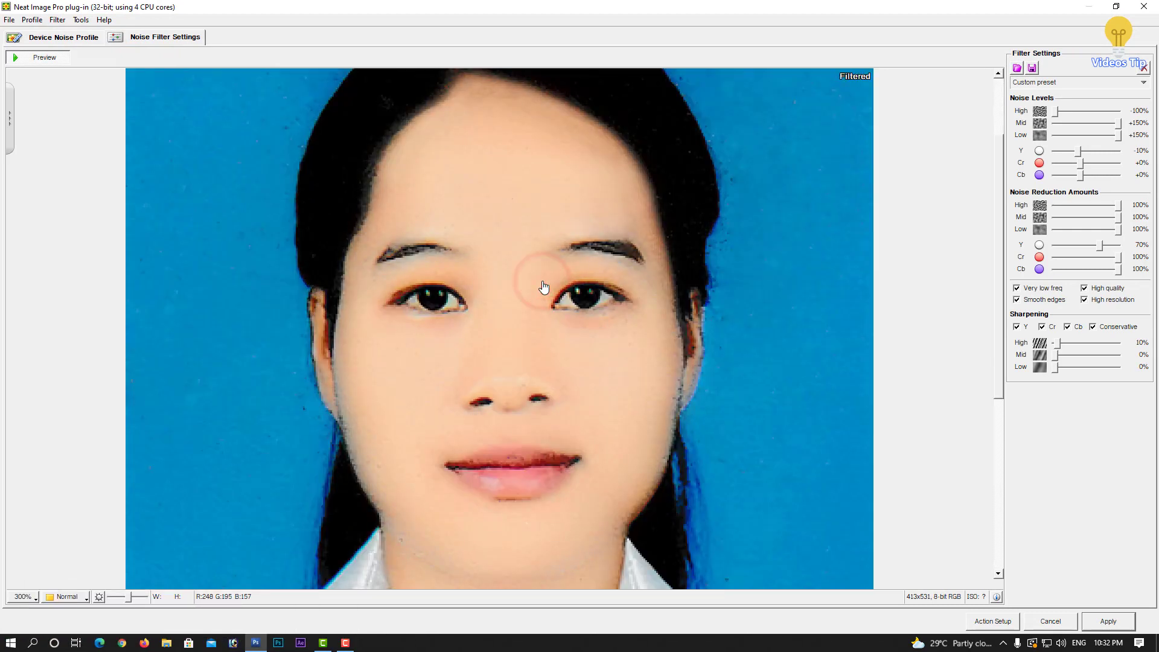
pyautogui.scroll(-2, 543, 287)
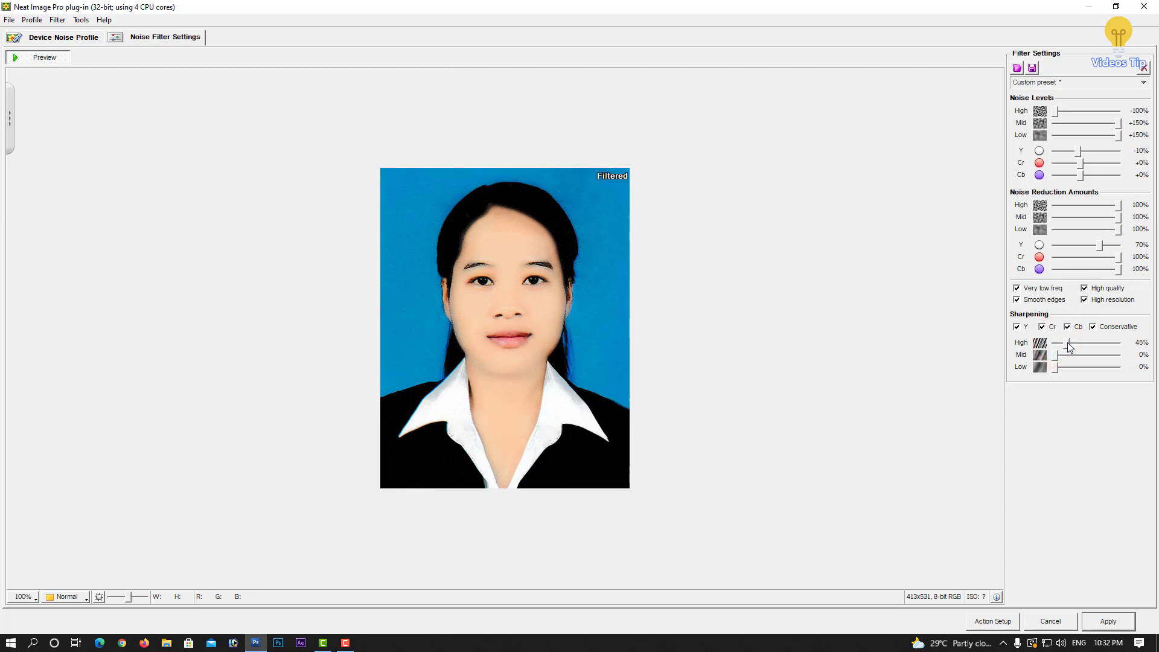
pyautogui.click(546, 314)
pyautogui.click(1099, 620)
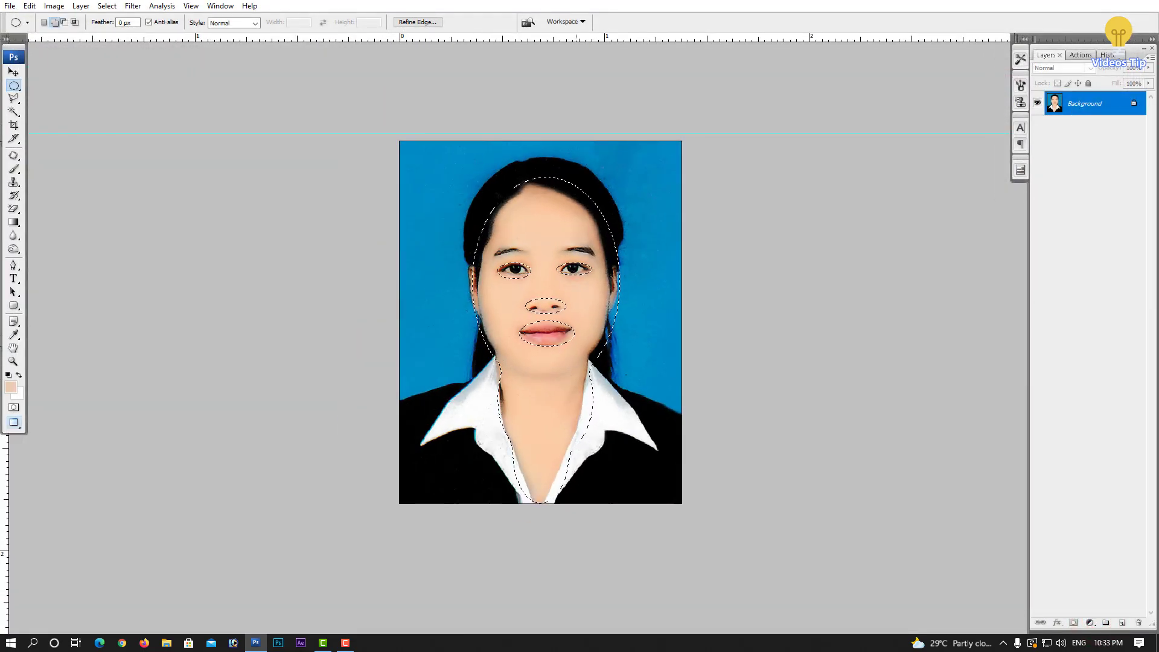
# - Zoom to the eyes, select them with an ellipse and feather it 2 px
pyautogui.scroll(5, 520, 297)
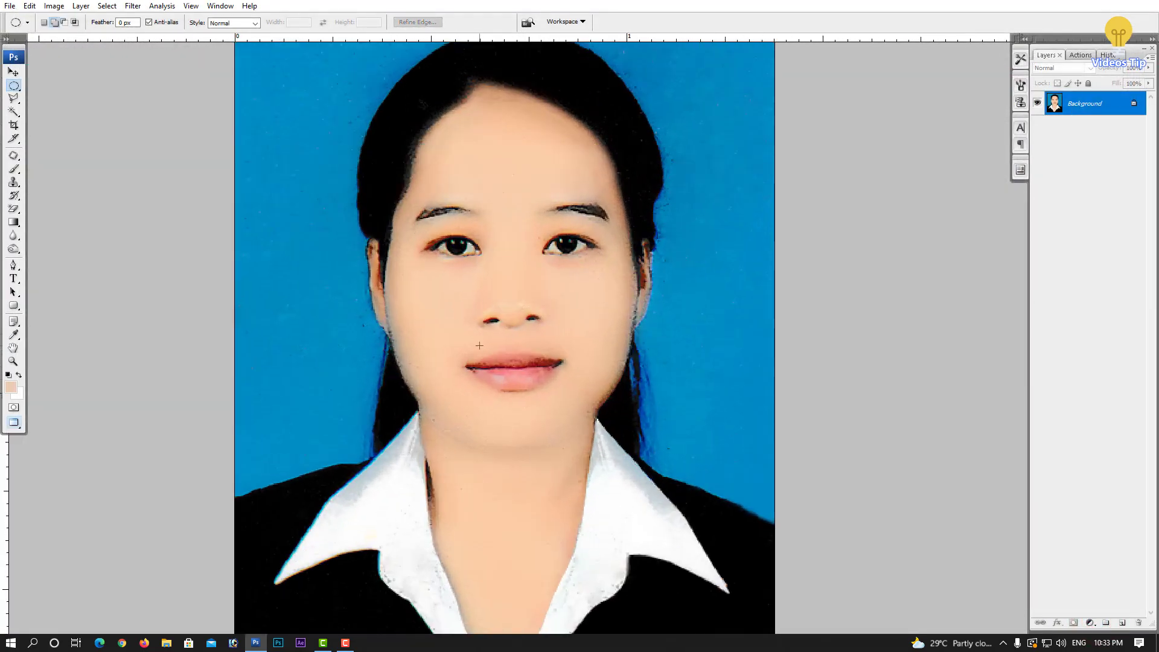
pyautogui.moveTo(520, 297); pyautogui.dragTo(521, 416)
pyautogui.scroll(2, 572, 324)
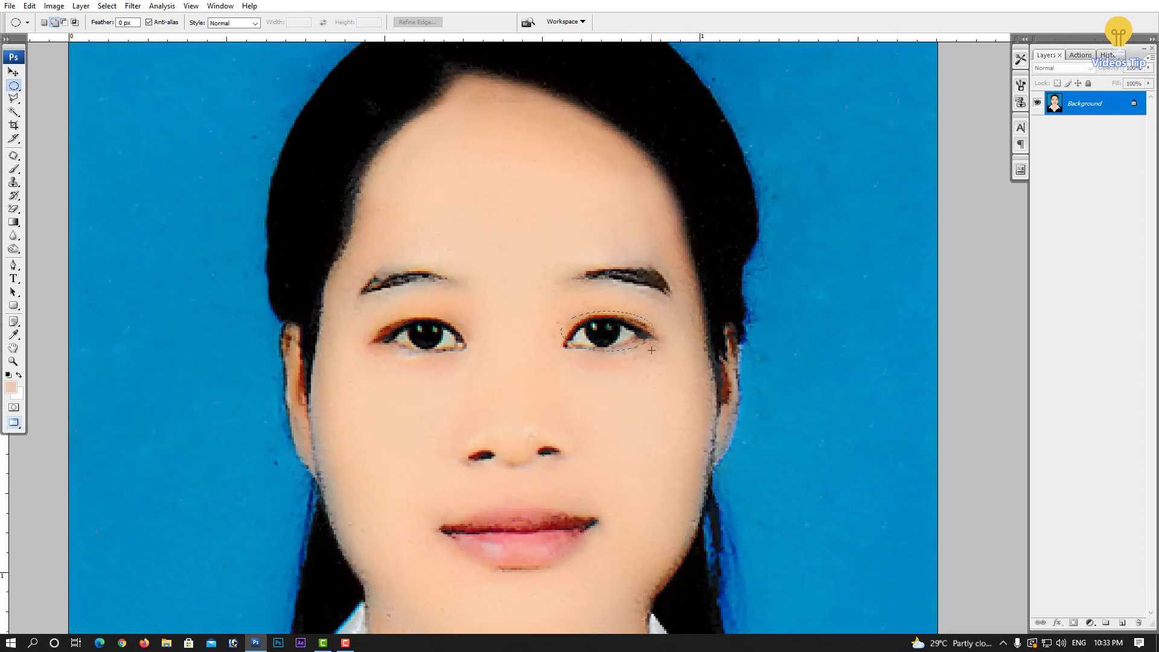
pyautogui.moveTo(373, 315); pyautogui.dragTo(467, 359)
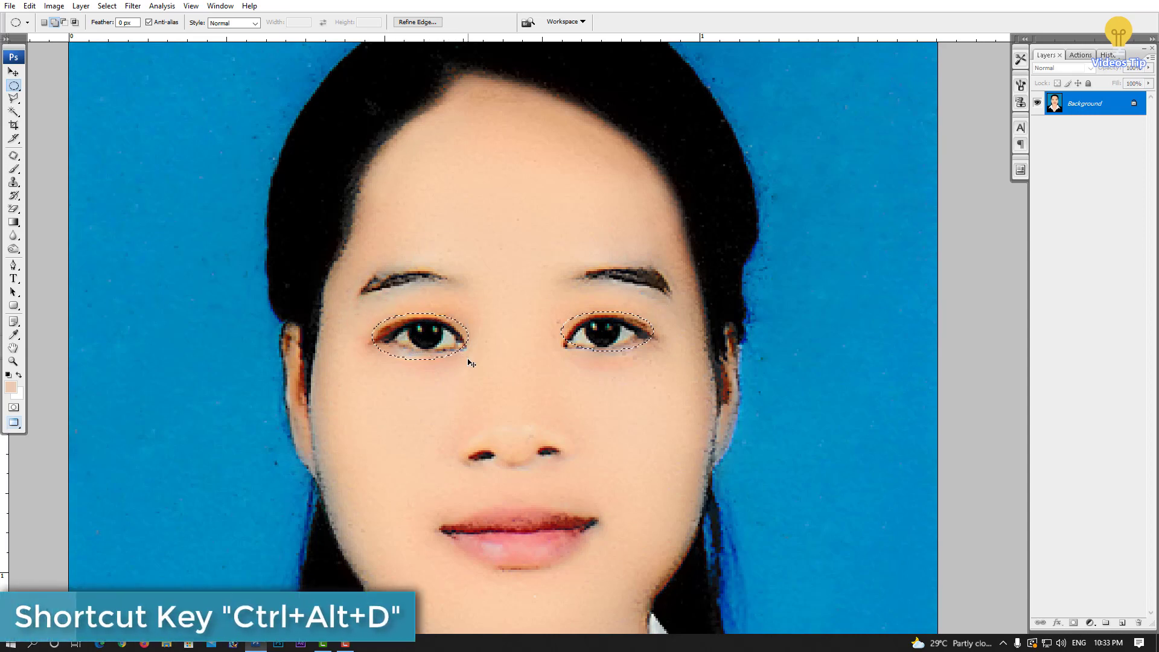
pyautogui.hotkey('ctrl', 'alt', 'd')
pyautogui.write('2')
pyautogui.press('Return')
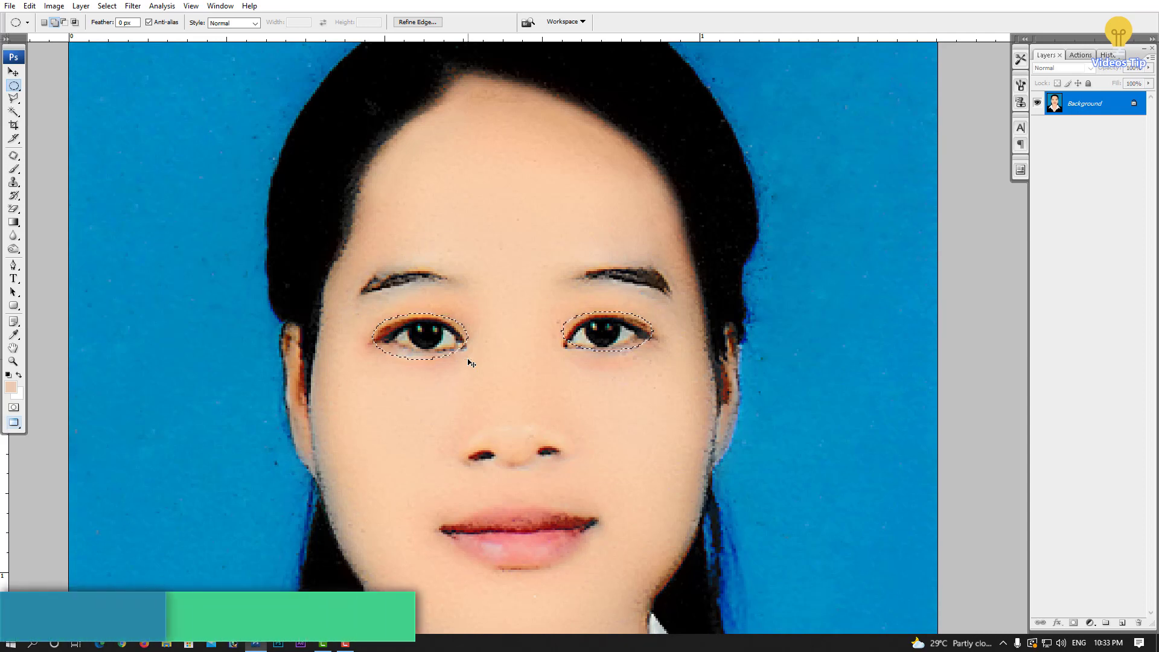
pyautogui.hotkey('ctrl', 'l')
# - Raise the eyes' black input level to 17 and lower their saturation by 19
pyautogui.moveTo(723, 292); pyautogui.dragTo(734, 295)
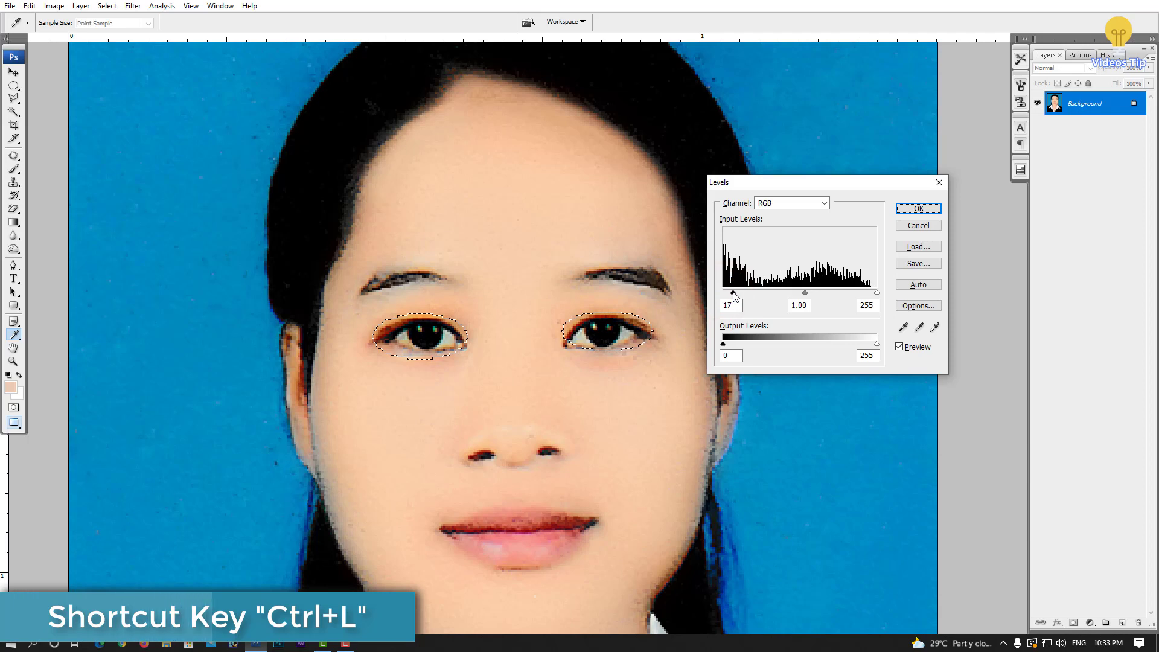
pyautogui.click(907, 348)
pyautogui.click(907, 348)
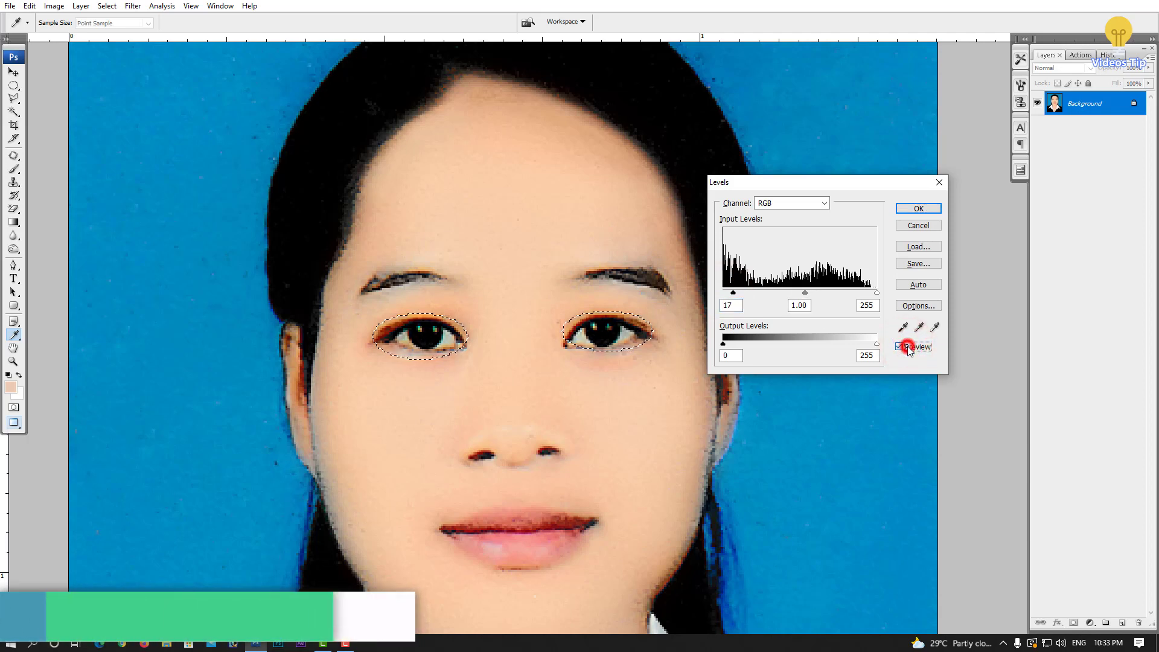
pyautogui.click(916, 209)
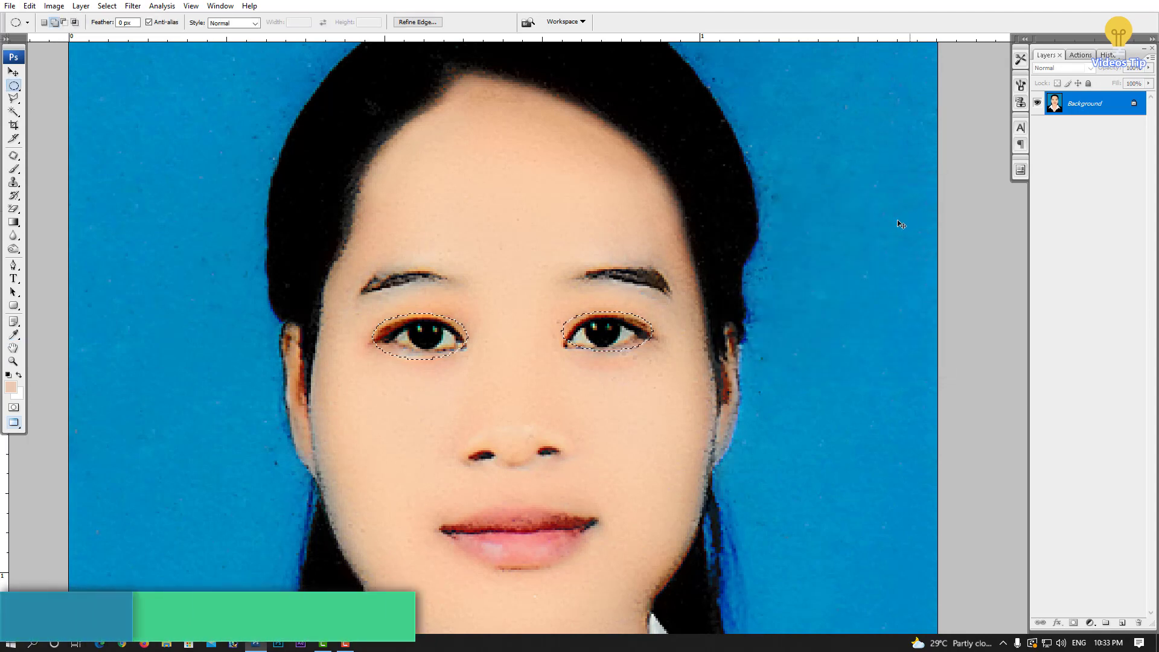
pyautogui.hotkey('ctrl', 'u')
pyautogui.moveTo(916, 343)
pyautogui.mouseDown()
pyautogui.moveTo(861, 343)
pyautogui.moveTo(906, 343)
pyautogui.mouseUp()
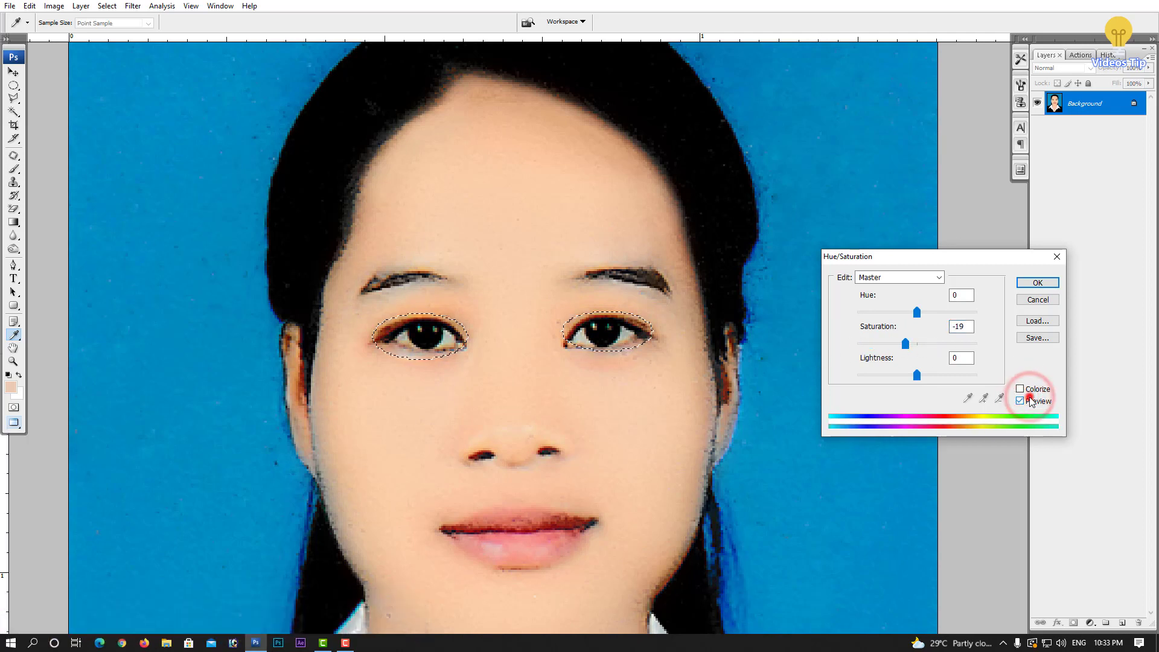
pyautogui.click(1036, 284)
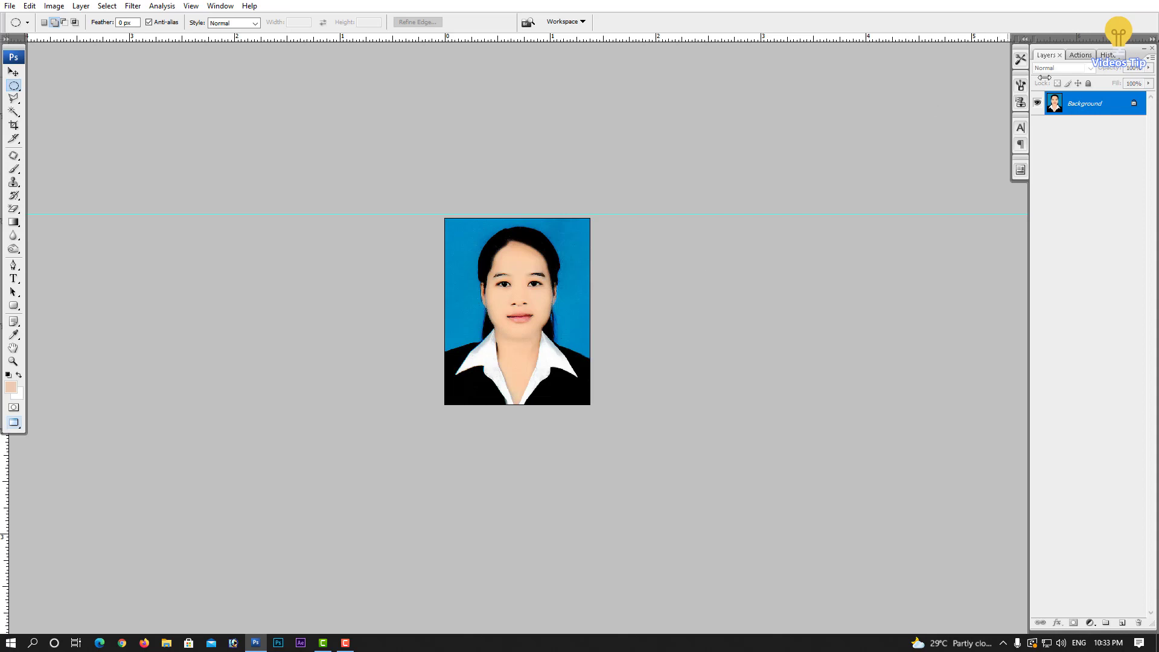
# - Toggle History between the Crop state and the final state to compare original and retouch
pyautogui.click(1105, 55)
pyautogui.scroll(5, 1104, 235)
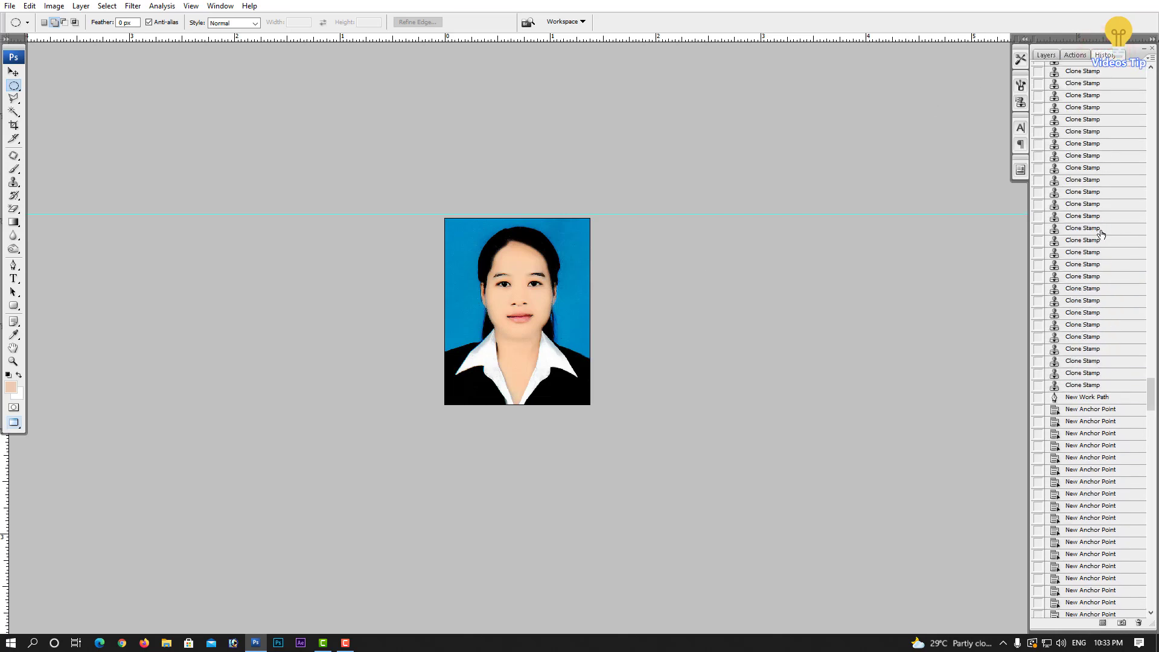
pyautogui.scroll(3, 1154, 272)
pyautogui.moveTo(1153, 385); pyautogui.dragTo(1152, 82)
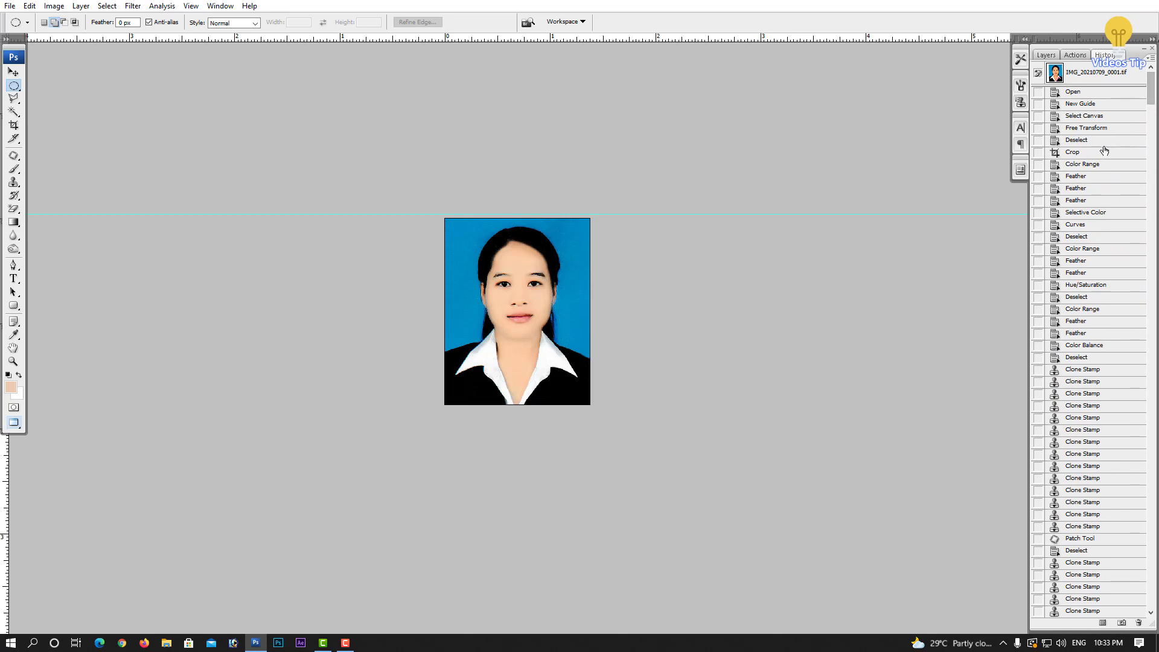
pyautogui.click(1096, 155)
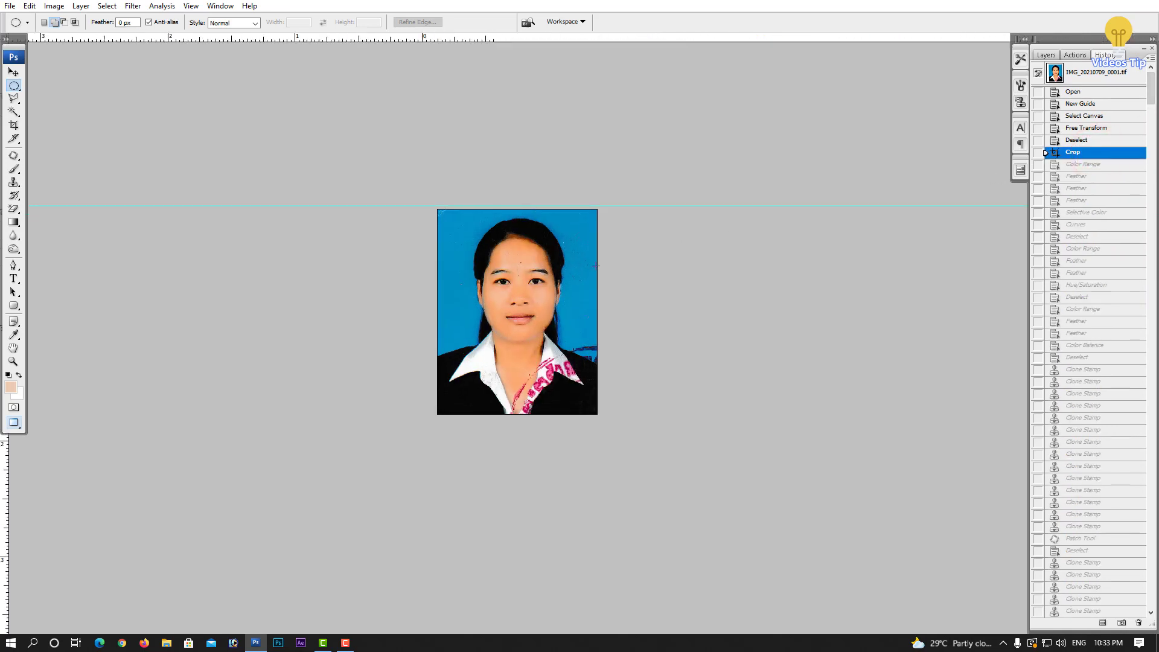
pyautogui.scroll(-15, 1045, 362)
pyautogui.click(1077, 610)
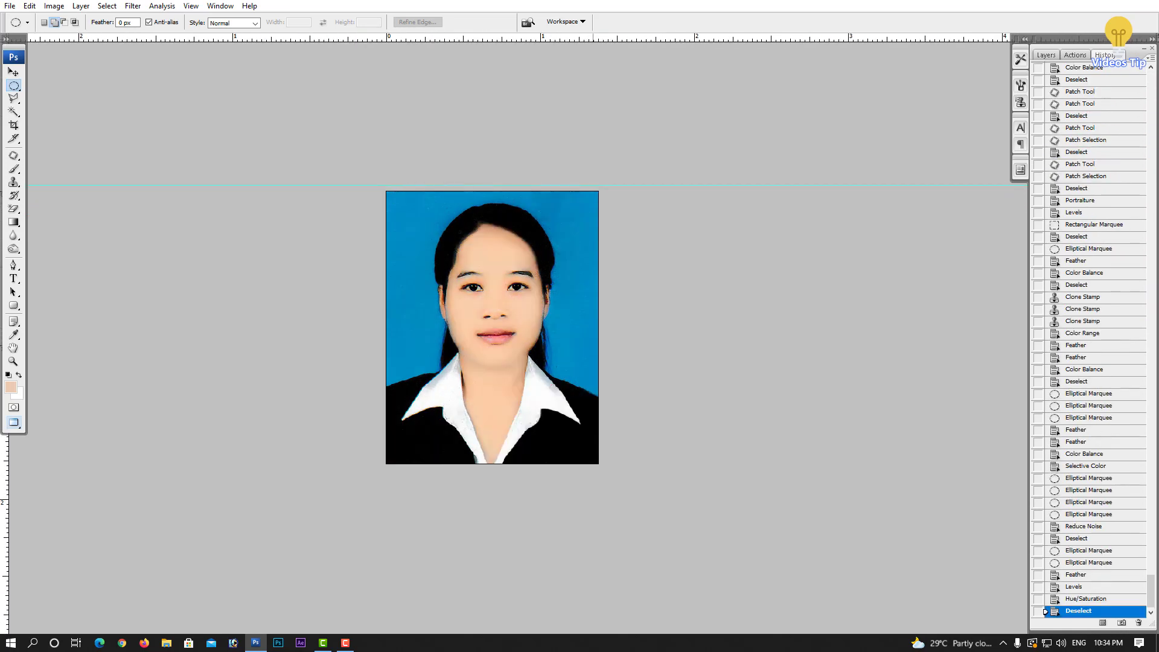
pyautogui.hotkey('ctrl', 'alt', 'z')
pyautogui.hotkey('ctrl', 'shift', 'z')
pyautogui.hotkey('ctrl', 'z')
pyautogui.hotkey('ctrl', 'z')
pyautogui.hotkey('ctrl', 'z')
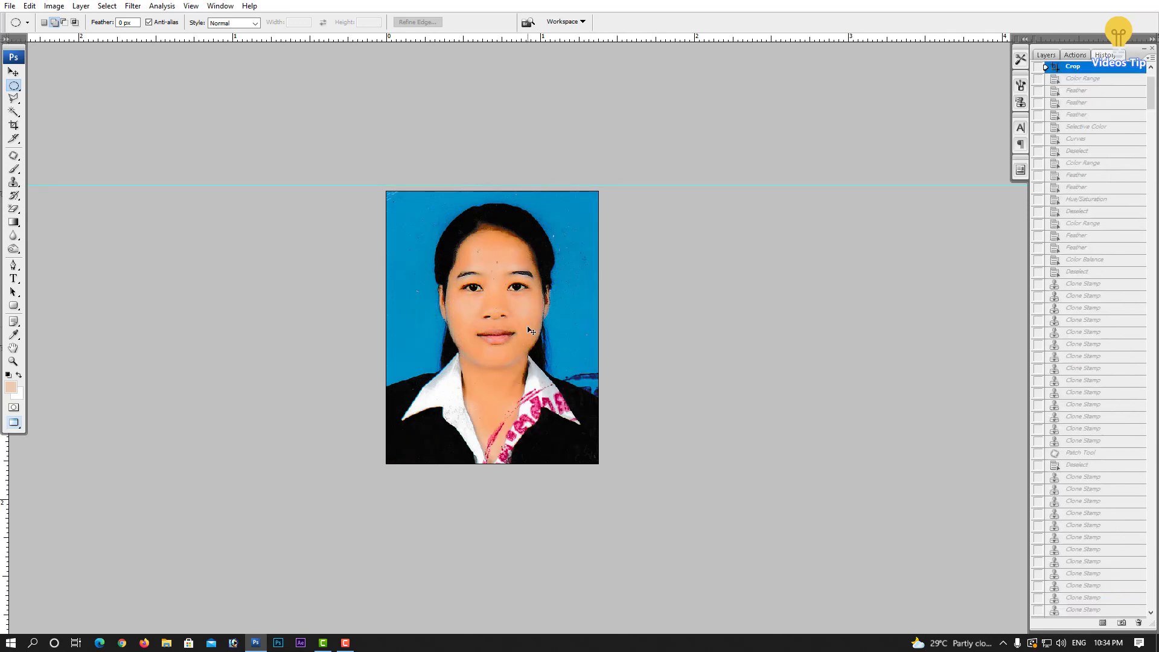
pyautogui.hotkey('ctrl', 'z')
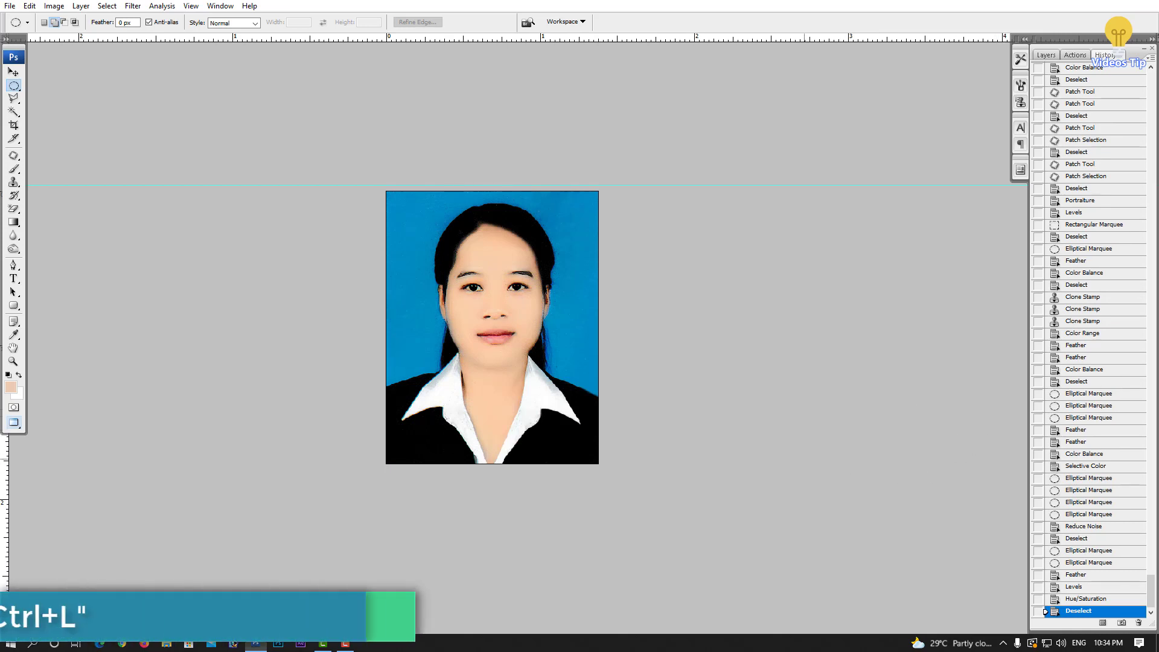
# - Apply a whole-image Levels adjustment with the midtone input set to 0.92
pyautogui.hotkey('ctrl', 'l')
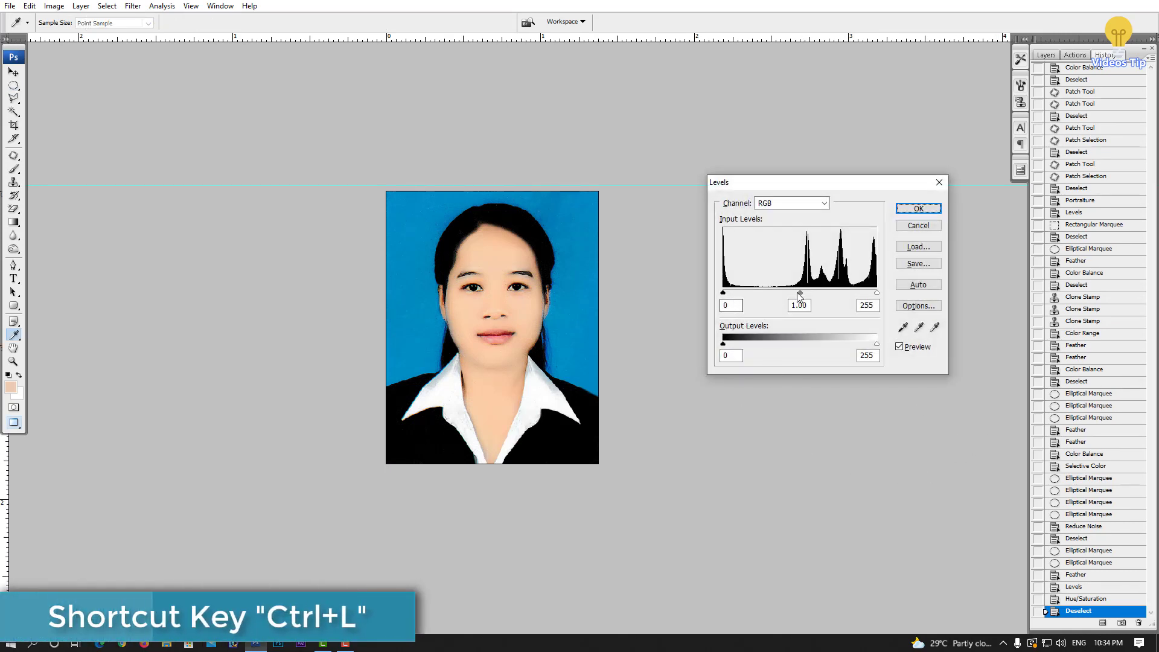
pyautogui.doubleClick(798, 305)
pyautogui.write('0.92')
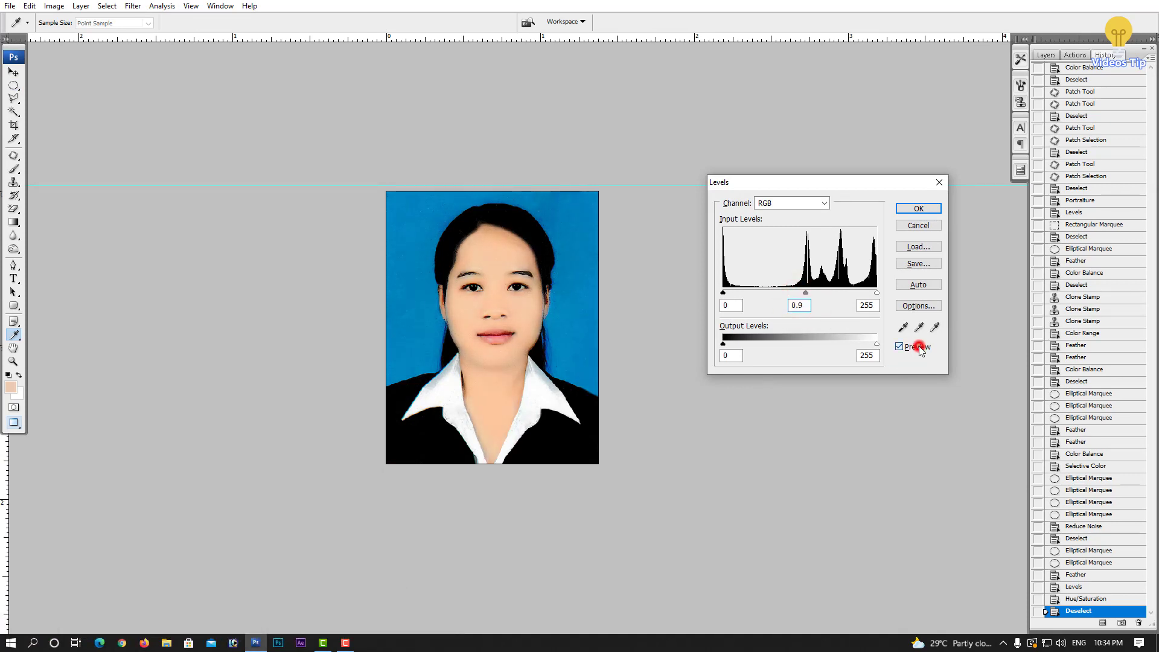
pyautogui.press('Return')
pyautogui.press('m')
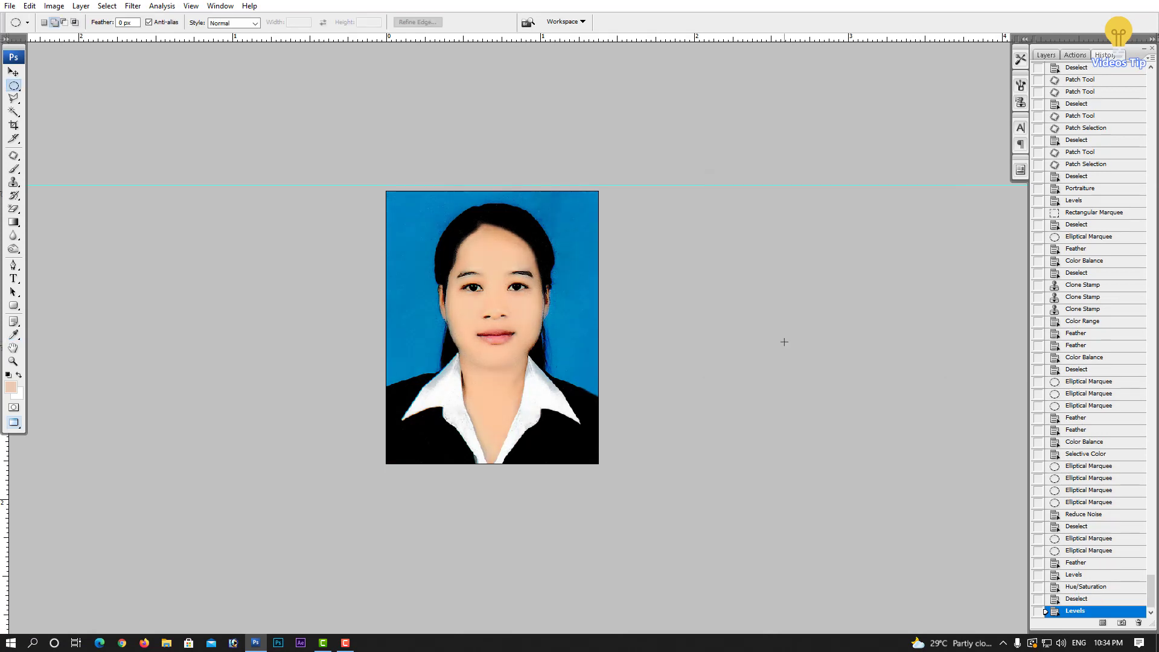
pyautogui.hotkey('ctrl', '+')
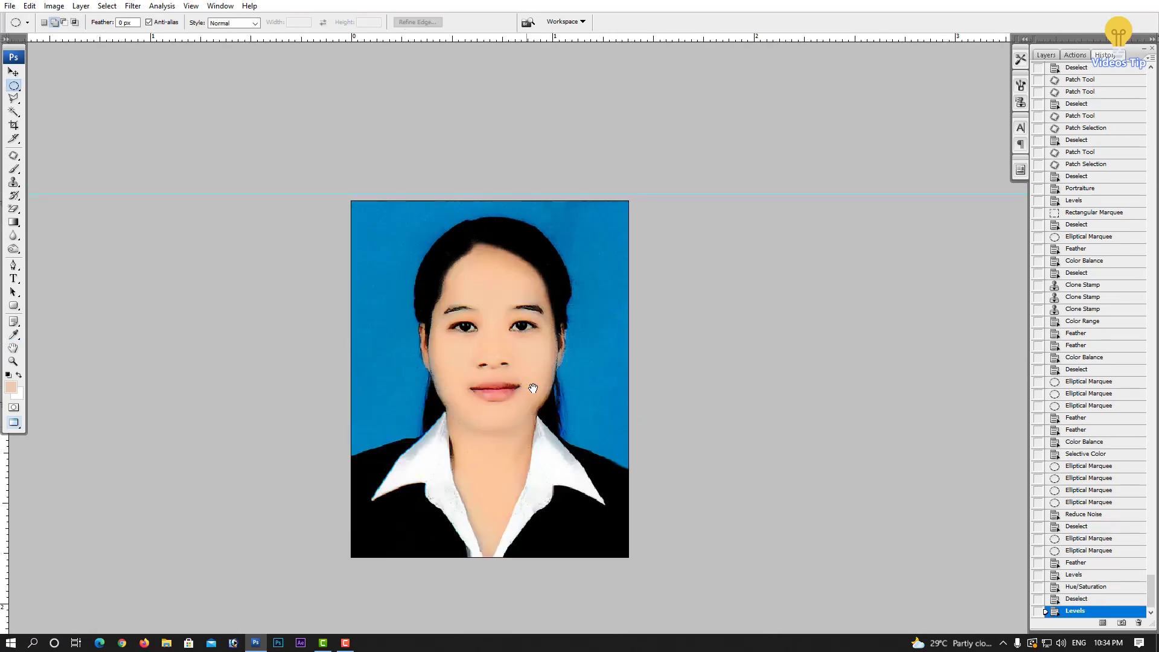
# - Pan the view to bring the whole retouched portrait into view
pyautogui.moveTo(533, 387); pyautogui.dragTo(566, 308)
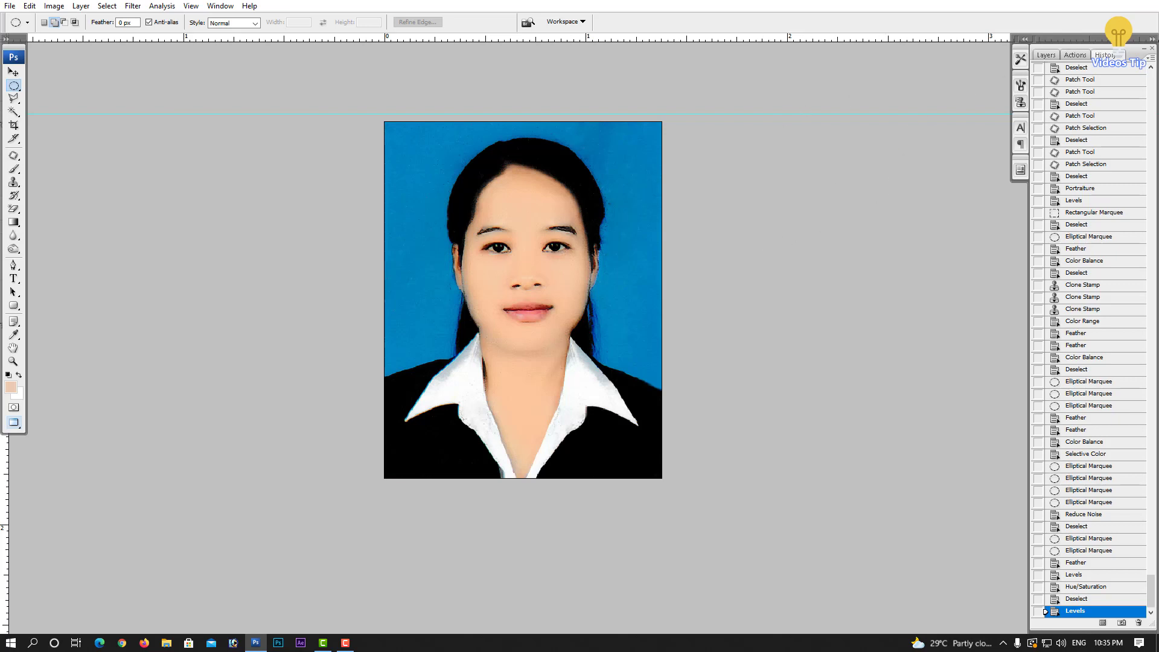
# - Return to windowed view and place IMG_20210709_0001.tif in Photo Viewer beside Photoshop
pyautogui.press('f')
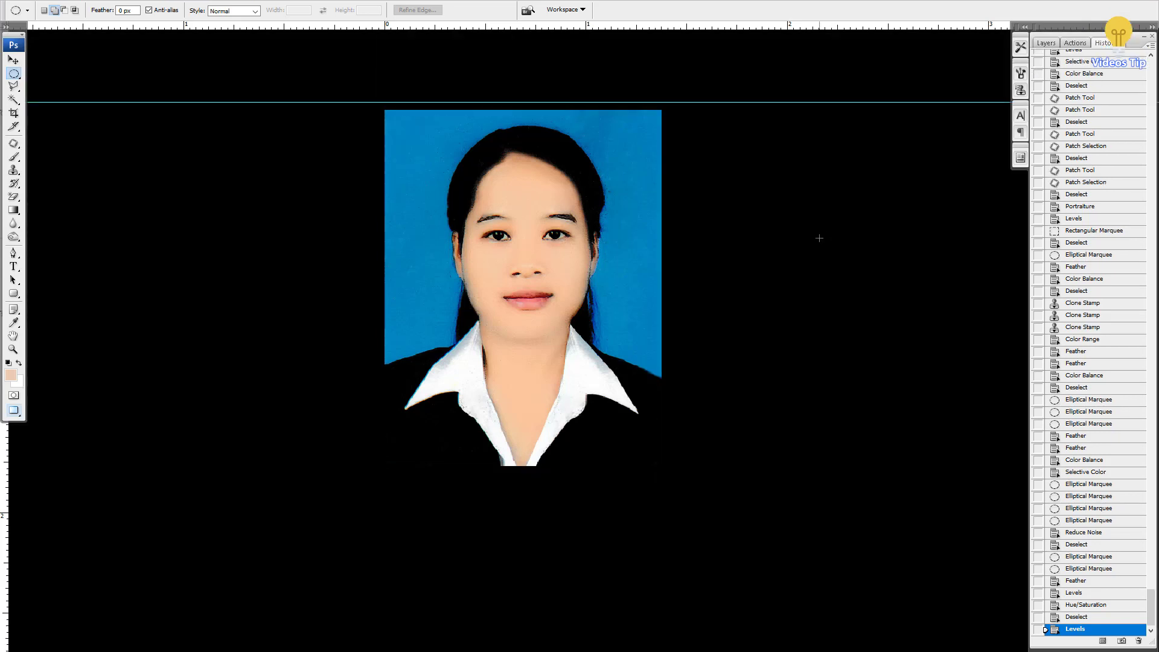
pyautogui.press('f')
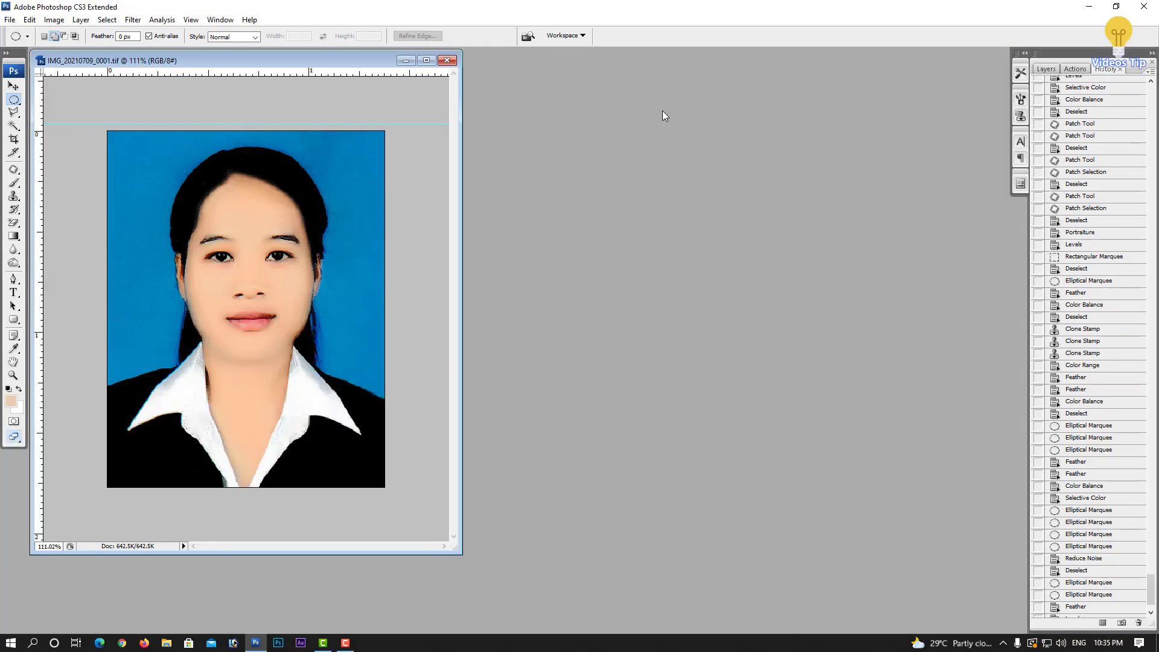
pyautogui.press('super+d')
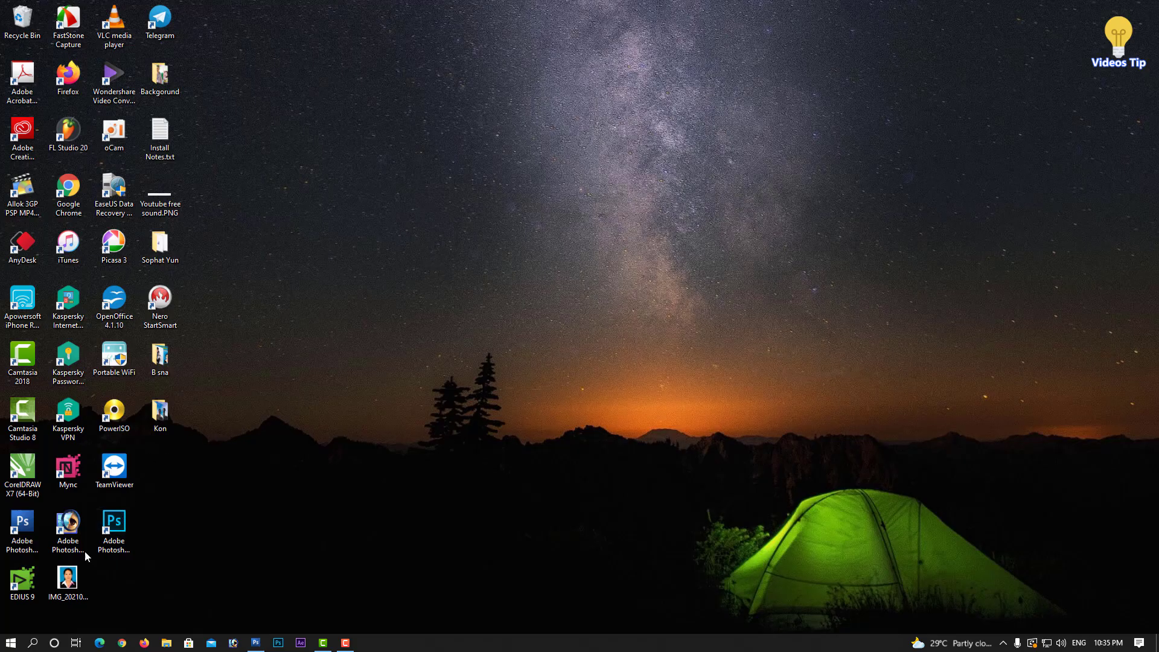
pyautogui.doubleClick(68, 578)
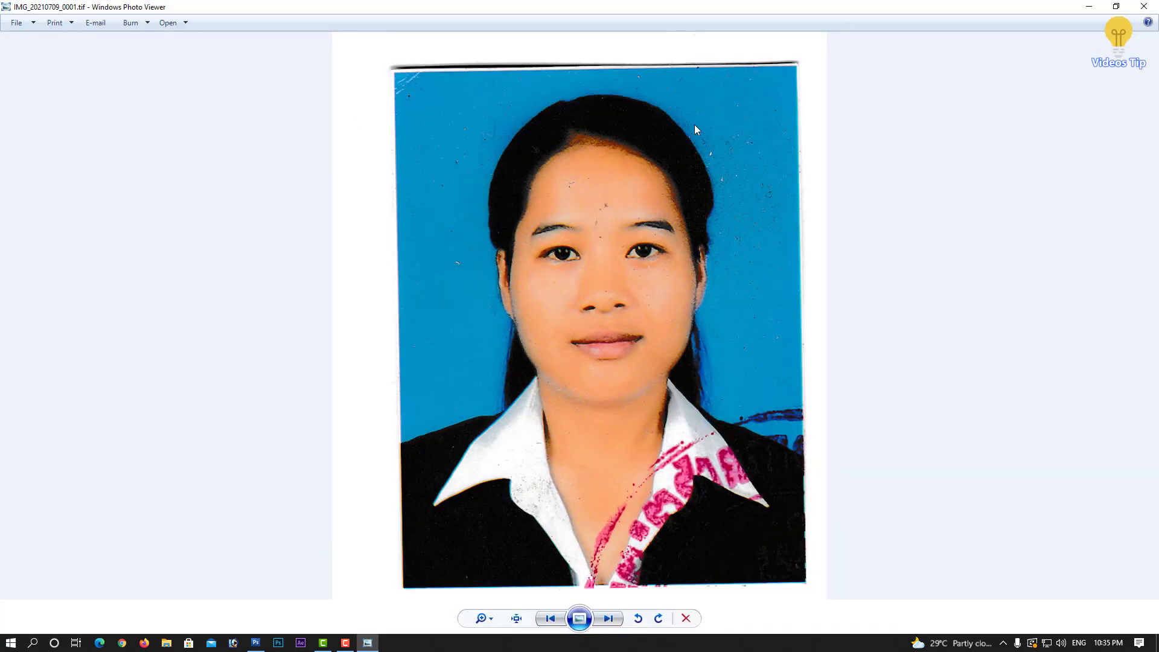
pyautogui.click(1110, 9)
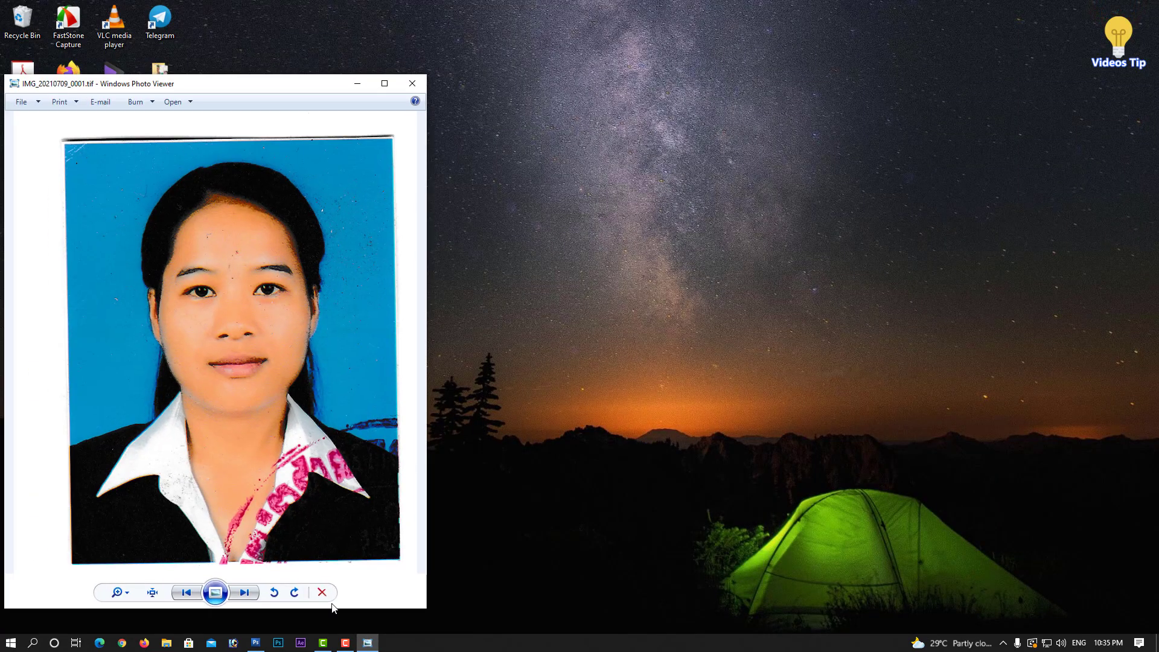
pyautogui.click(255, 642)
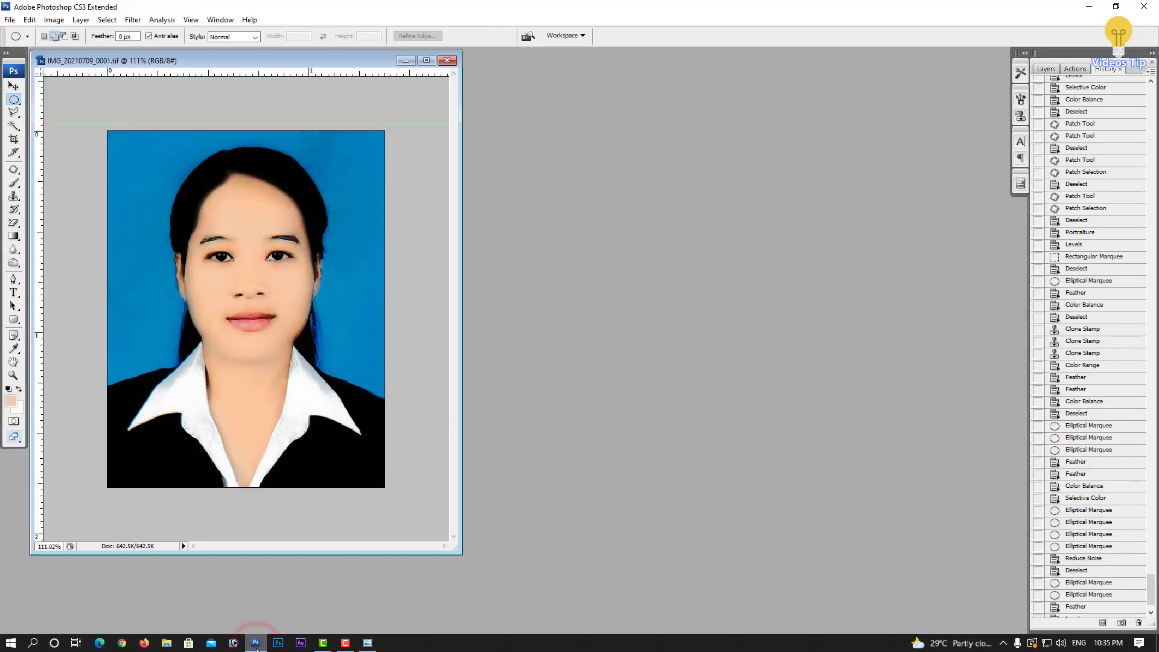
pyautogui.click(367, 643)
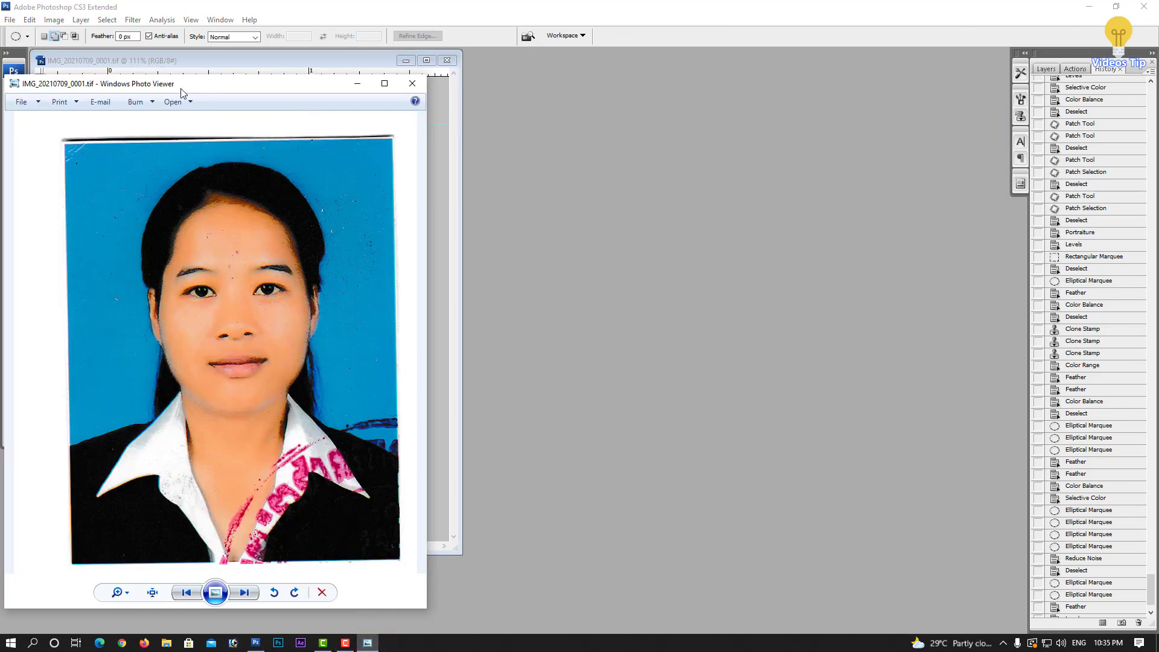
pyautogui.moveTo(177, 90)
pyautogui.mouseDown()
pyautogui.moveTo(661, 71)
pyautogui.moveTo(646, 64)
pyautogui.mouseUp()
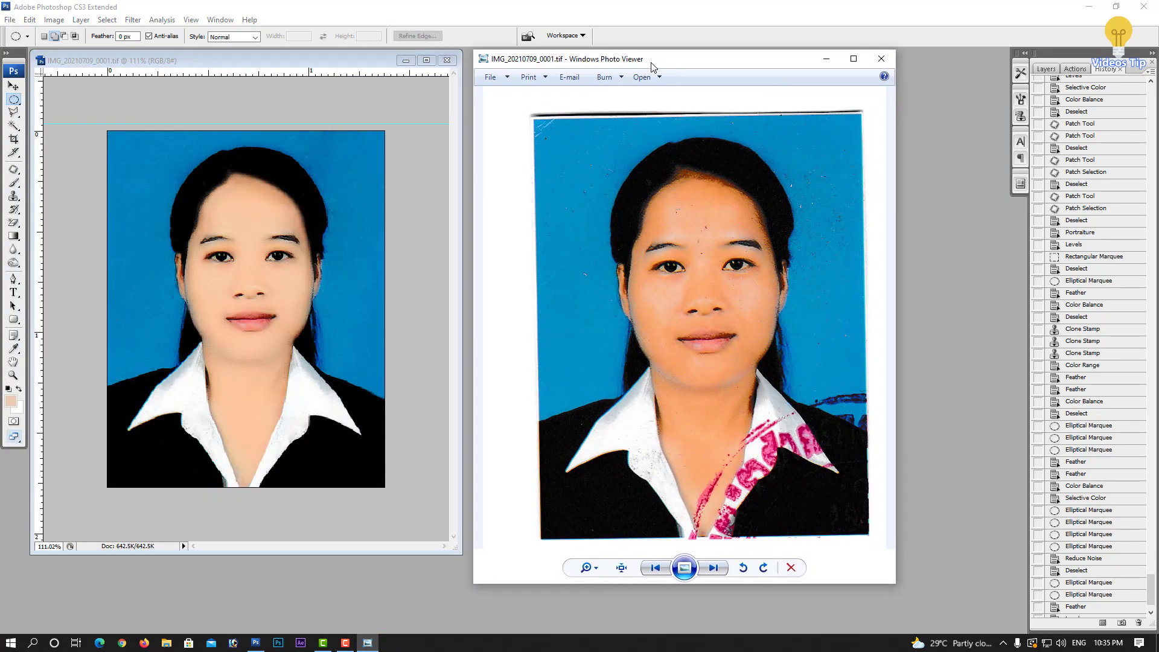